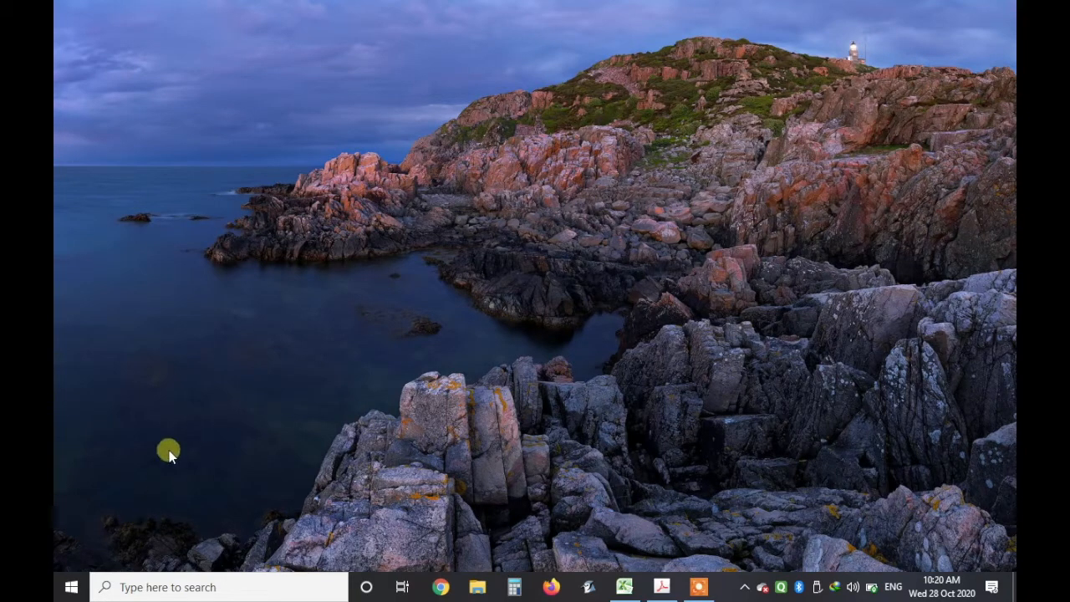
- Launch Excel with a blank workbook and maximize its window
click(70, 586)
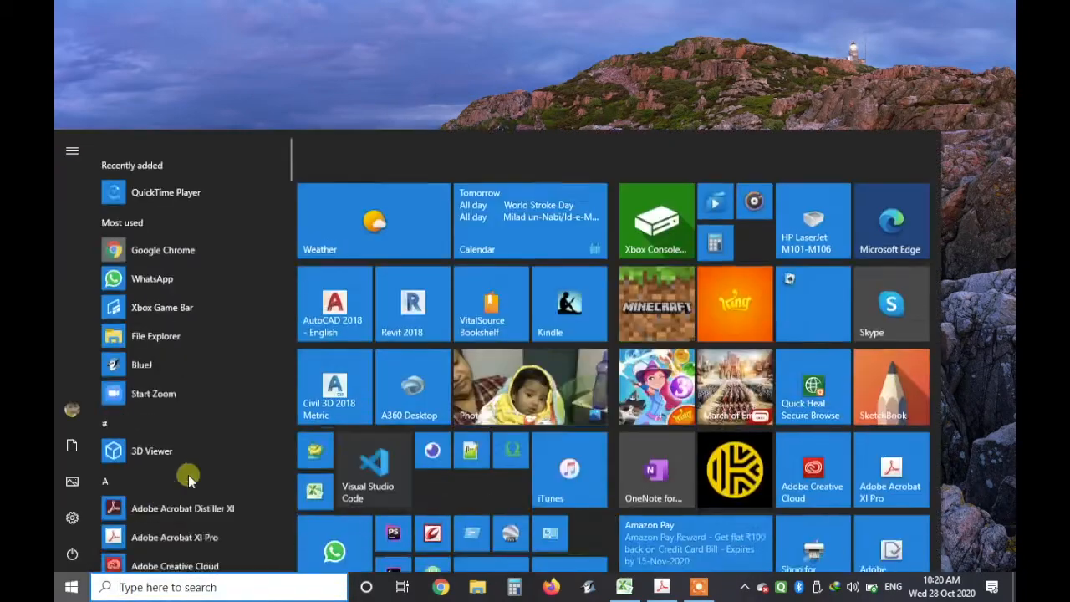
click(317, 455)
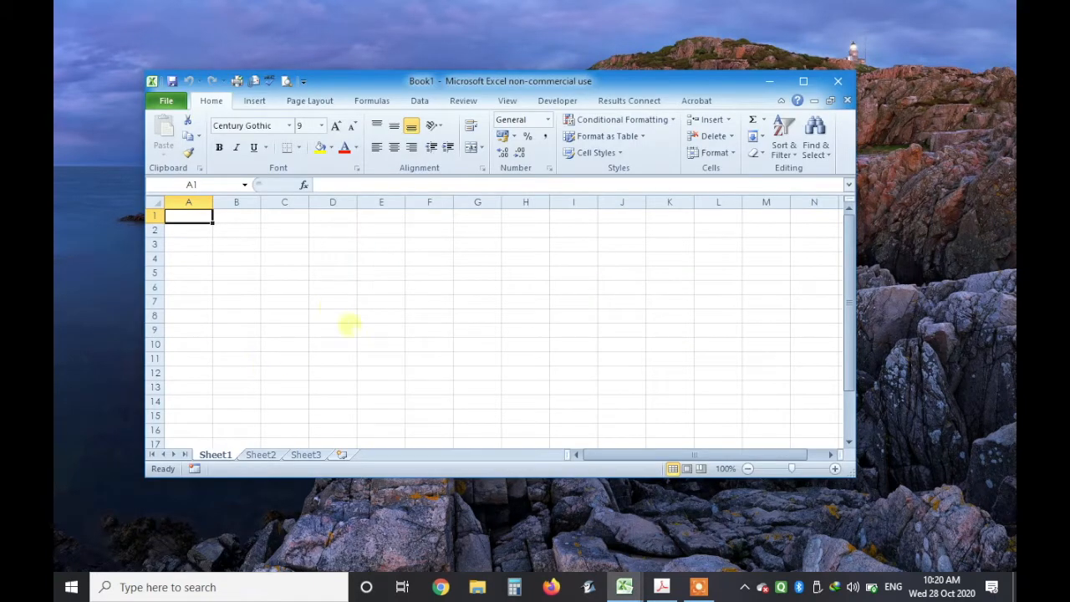
click(803, 83)
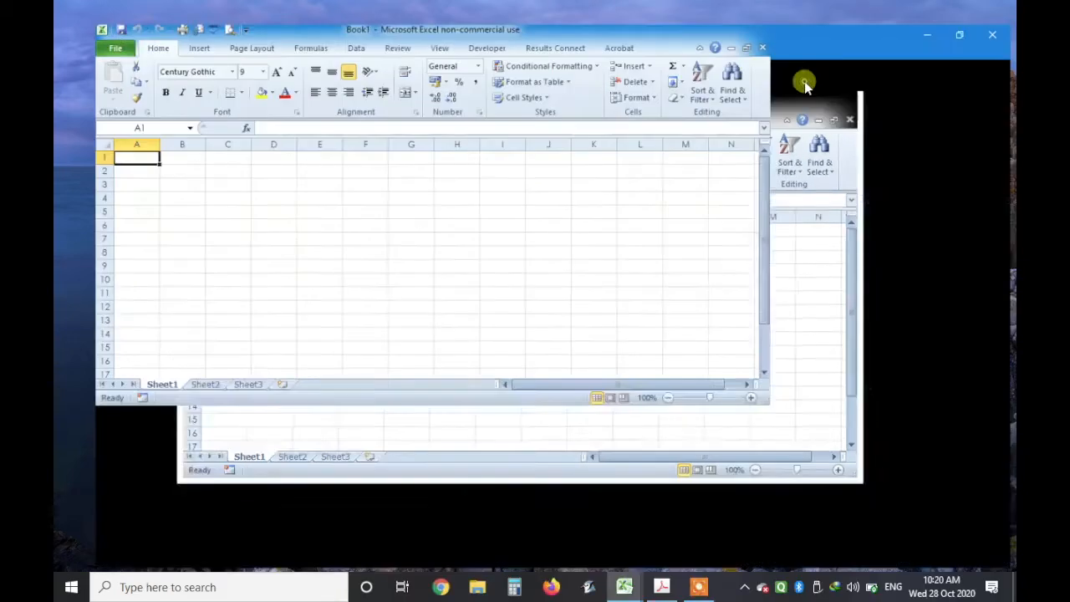
click(472, 334)
click(340, 241)
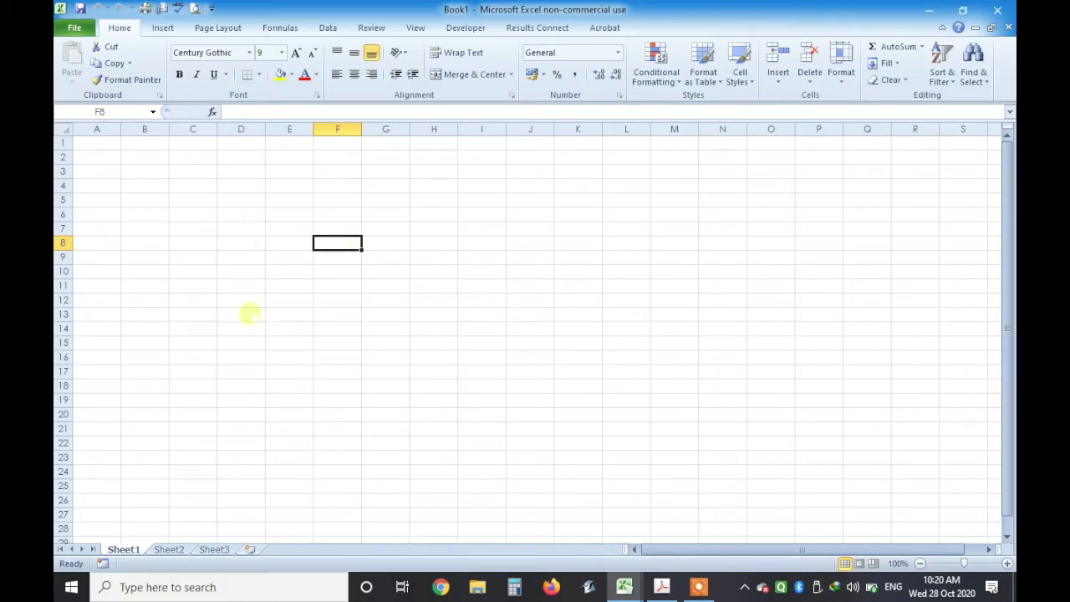
click(230, 214)
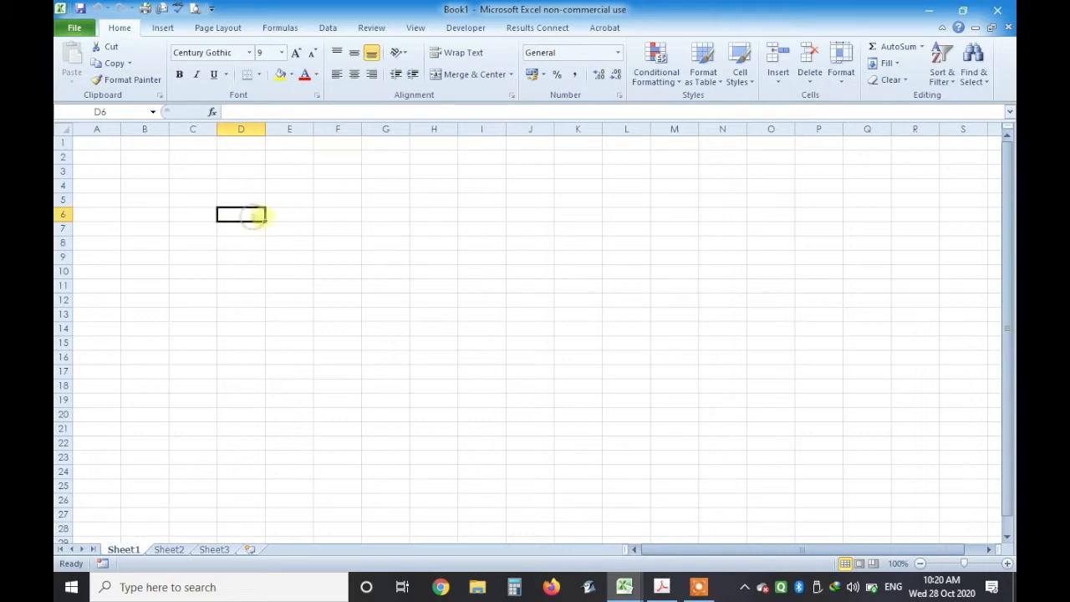
drag(426, 212, 556, 300)
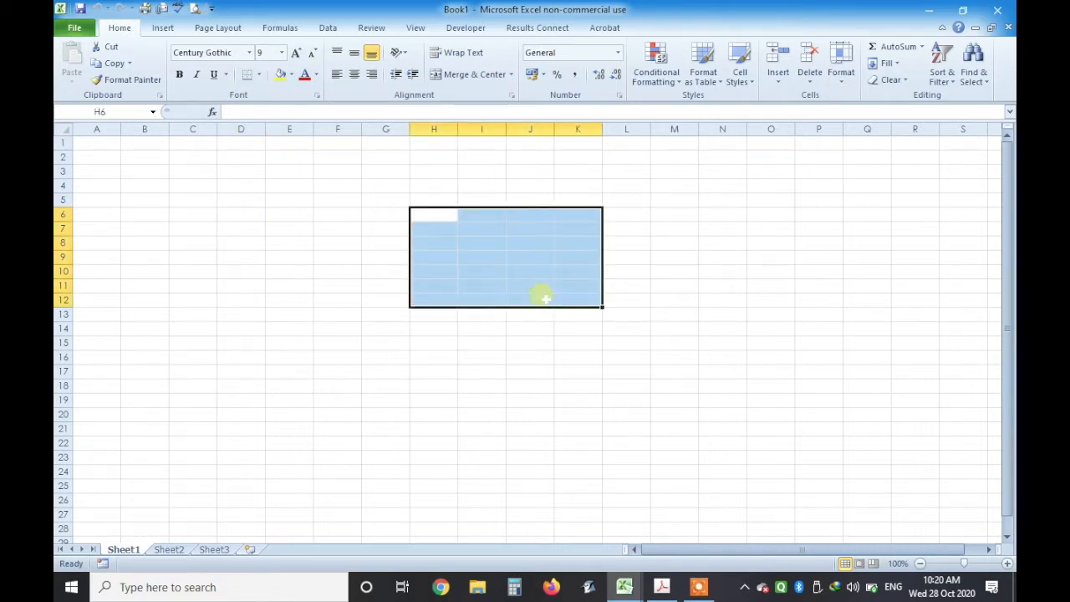
drag(422, 214, 568, 314)
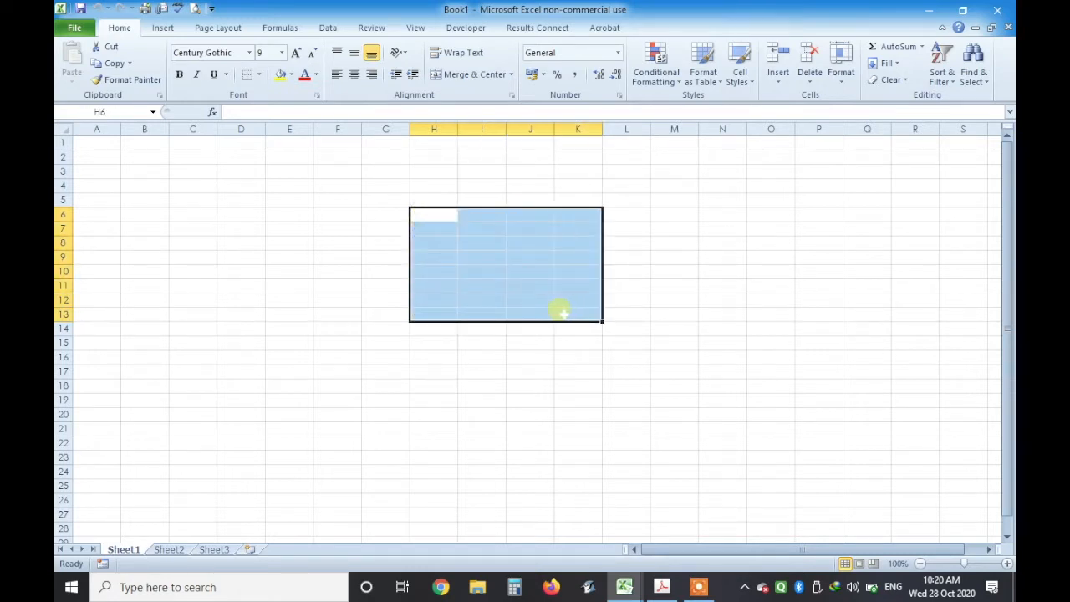
click(283, 216)
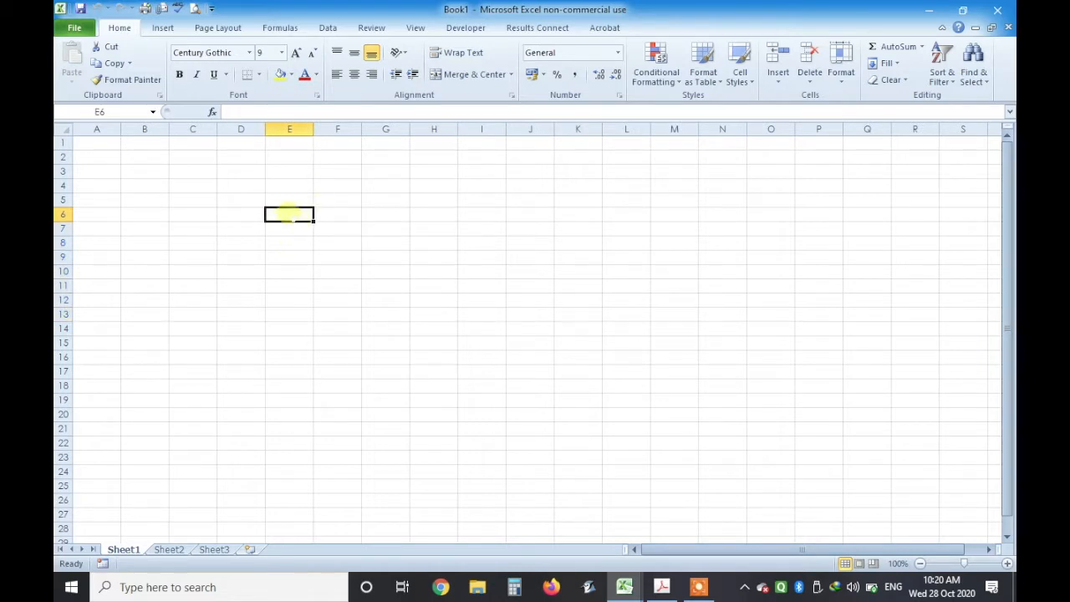
drag(435, 212, 518, 275)
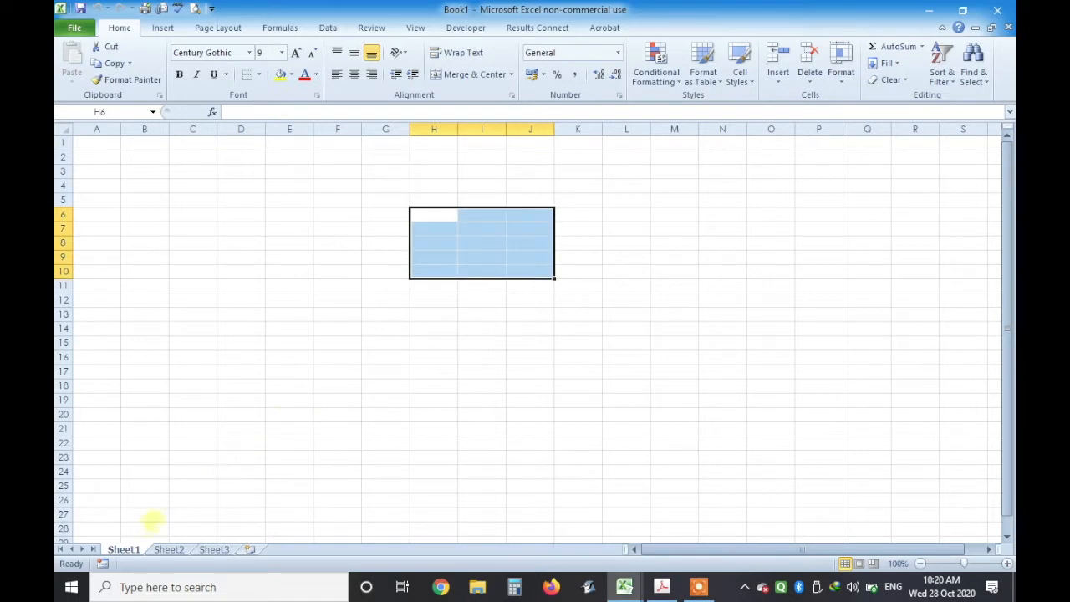
click(168, 549)
click(214, 551)
click(133, 550)
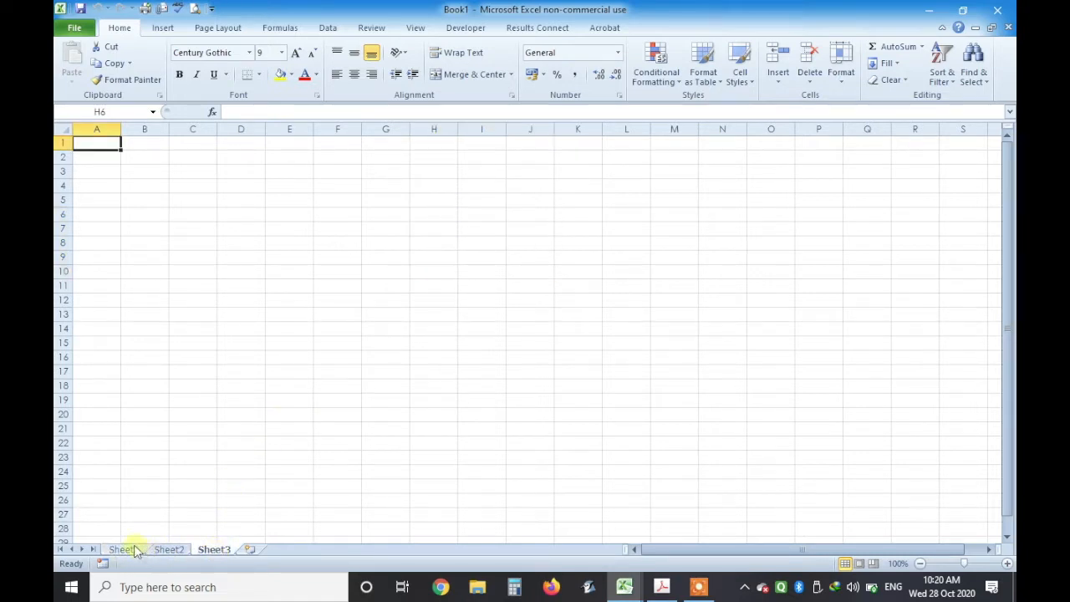
click(242, 356)
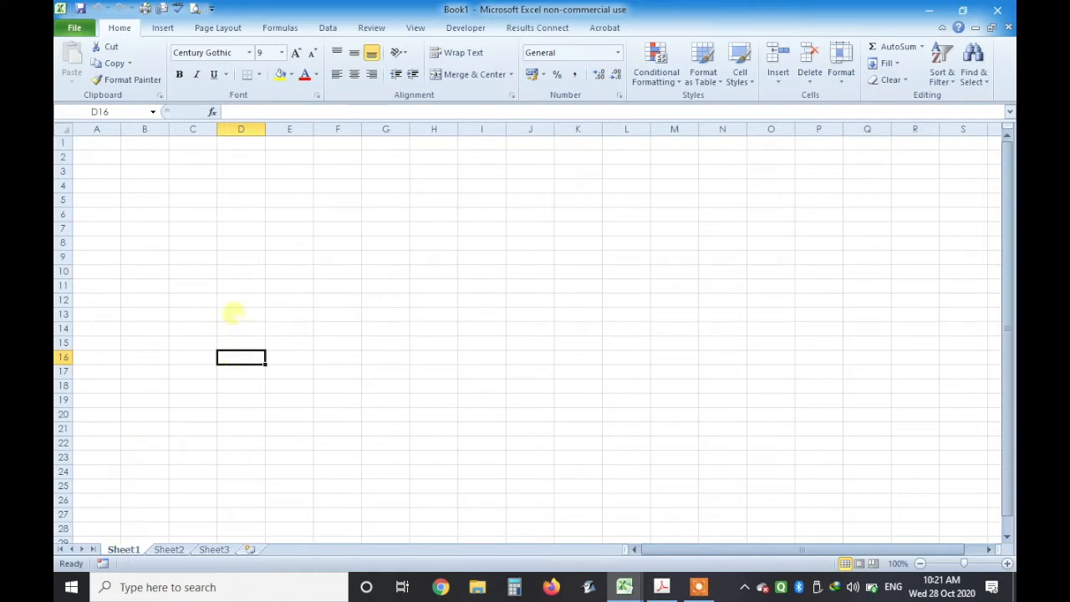
click(239, 269)
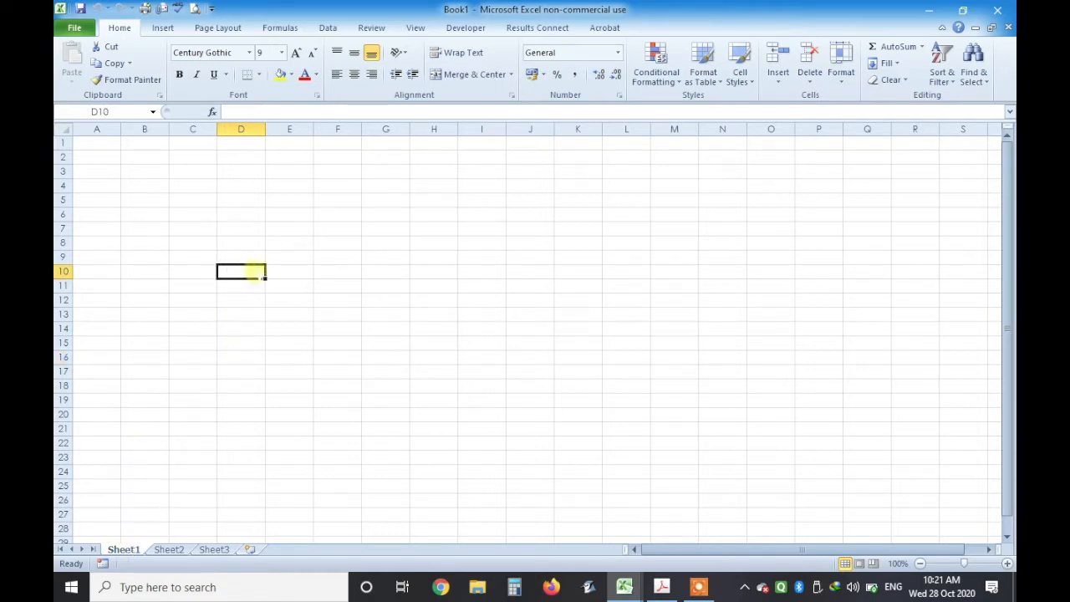
drag(791, 226, 952, 430)
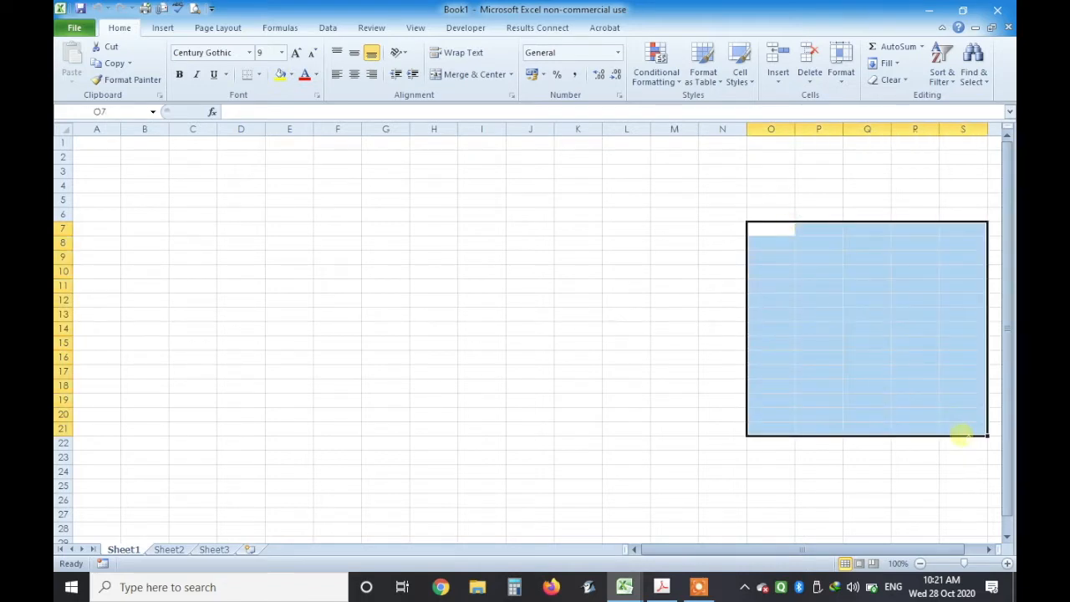
click(640, 342)
click(724, 233)
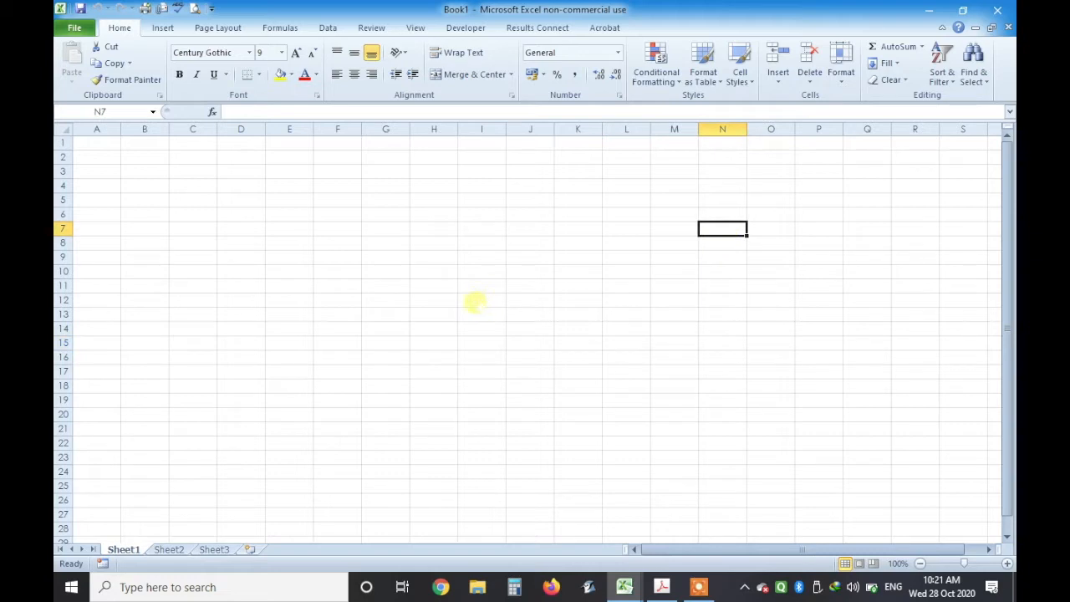
click(353, 342)
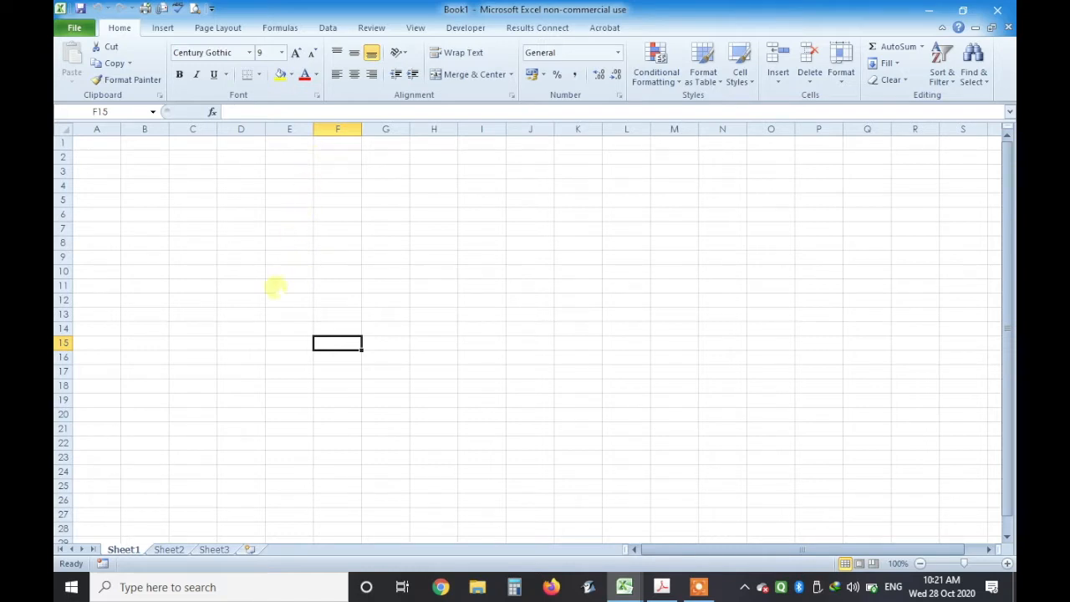
click(262, 298)
click(195, 380)
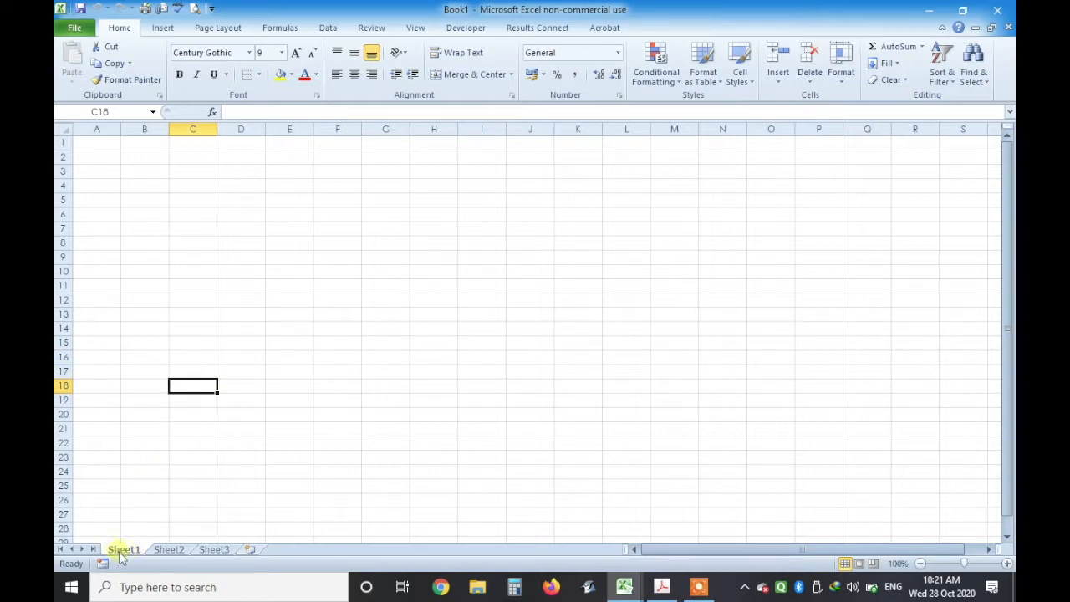
drag(146, 171, 173, 290)
click(168, 549)
click(333, 198)
drag(333, 198, 406, 311)
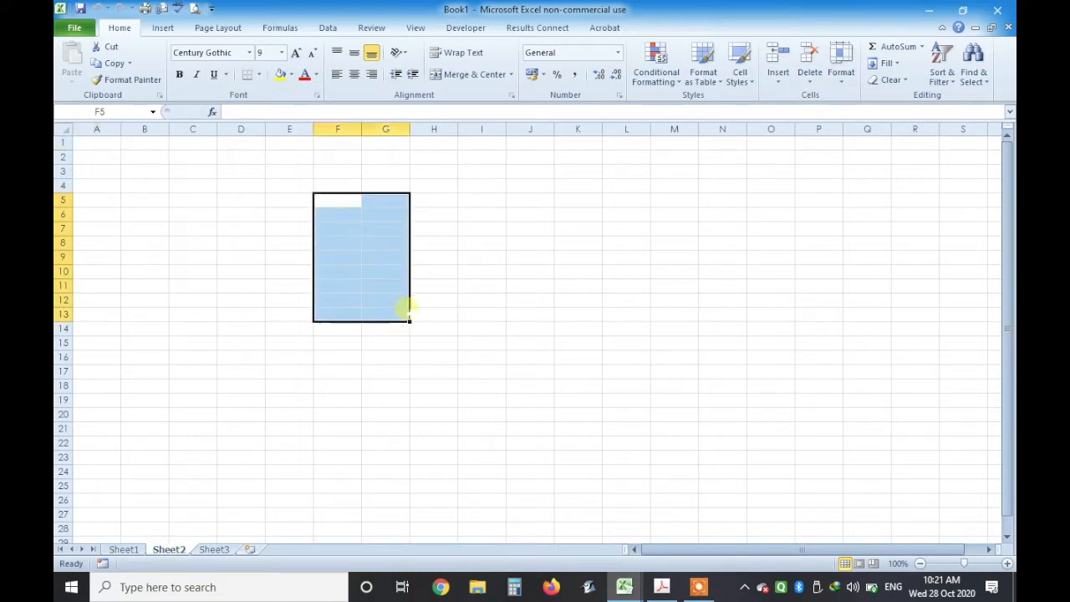
click(127, 549)
click(162, 227)
click(289, 285)
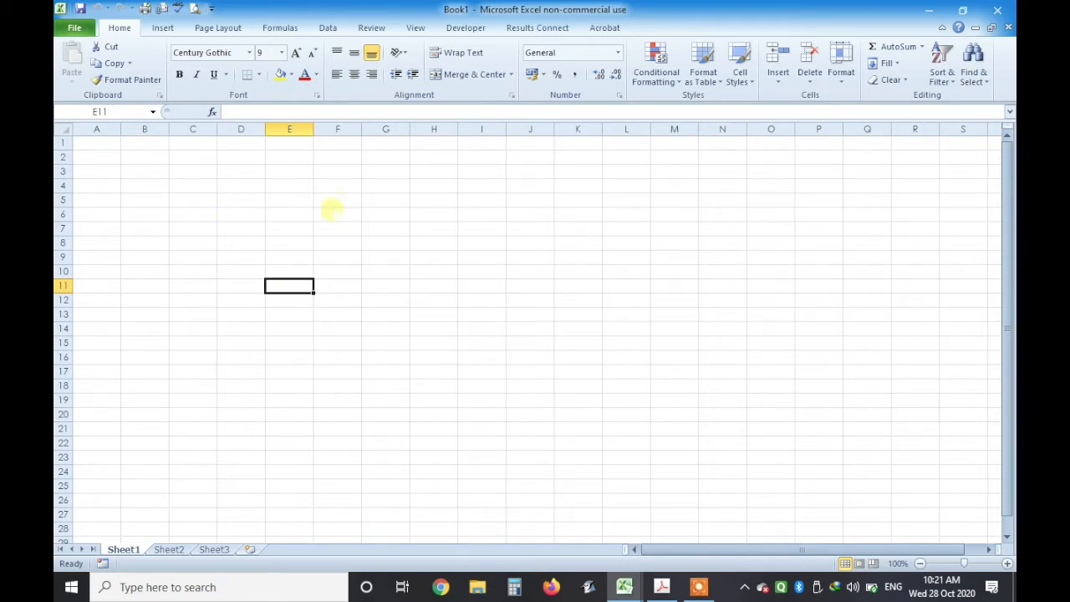
click(403, 256)
click(350, 209)
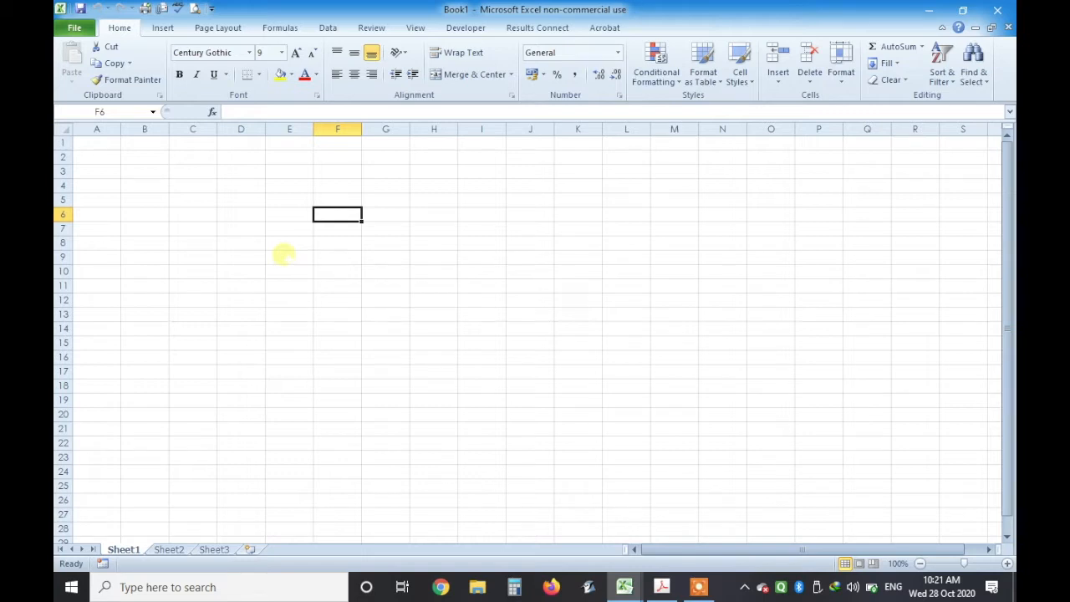
click(242, 274)
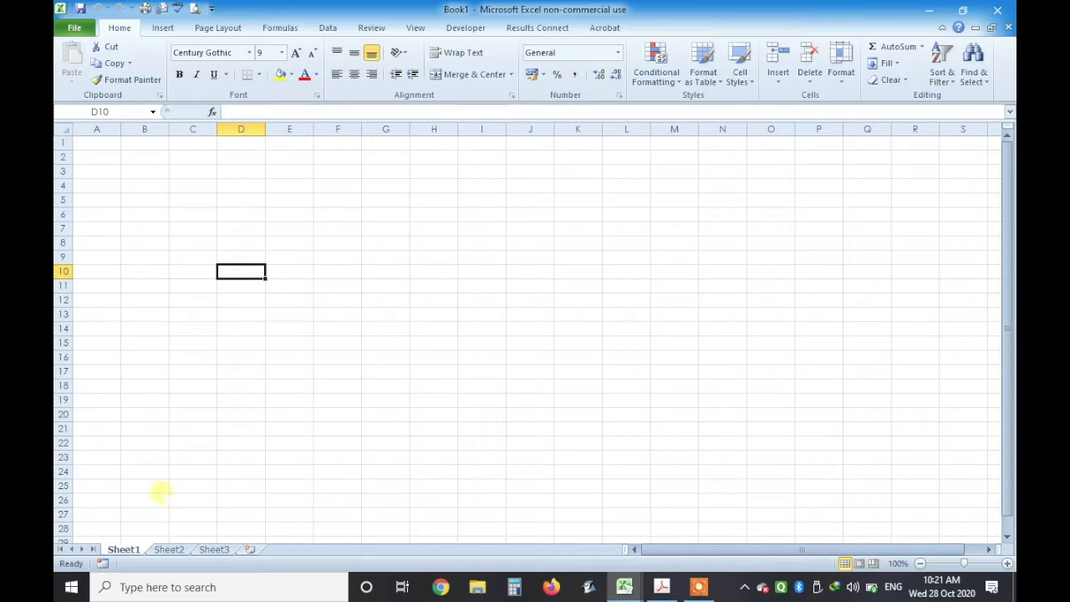
click(206, 341)
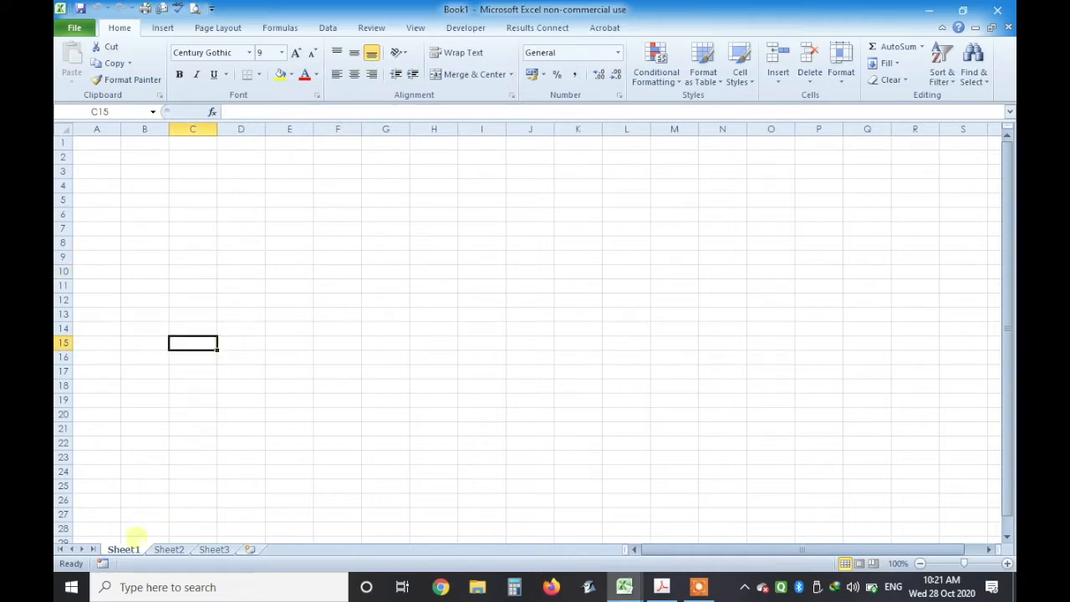
- Rename the worksheet Sheet1 as RateAnalysis
right_click(112, 549)
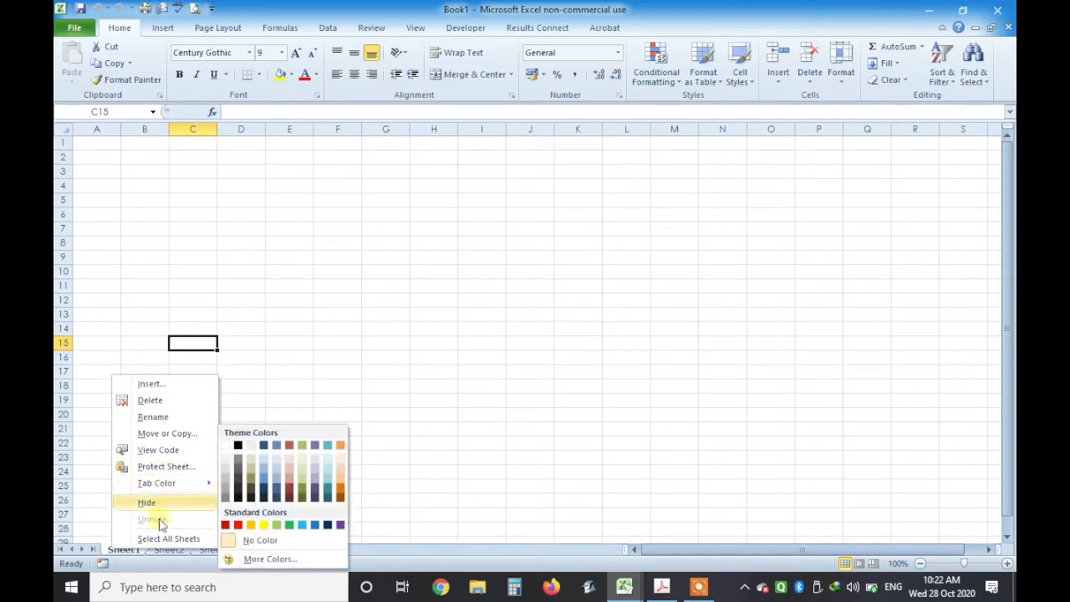
click(156, 414)
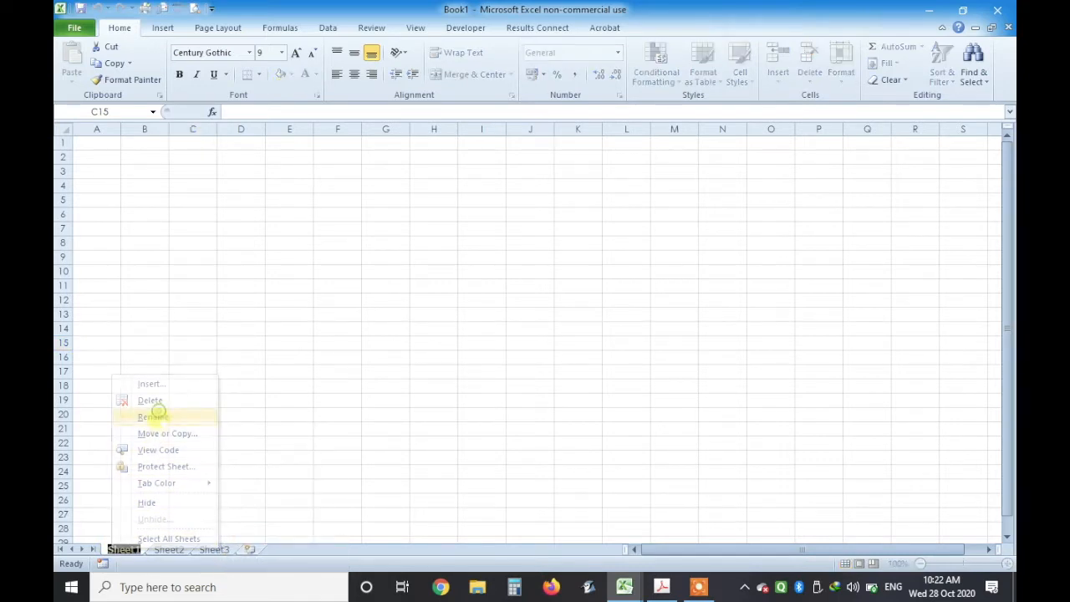
text(Rate)
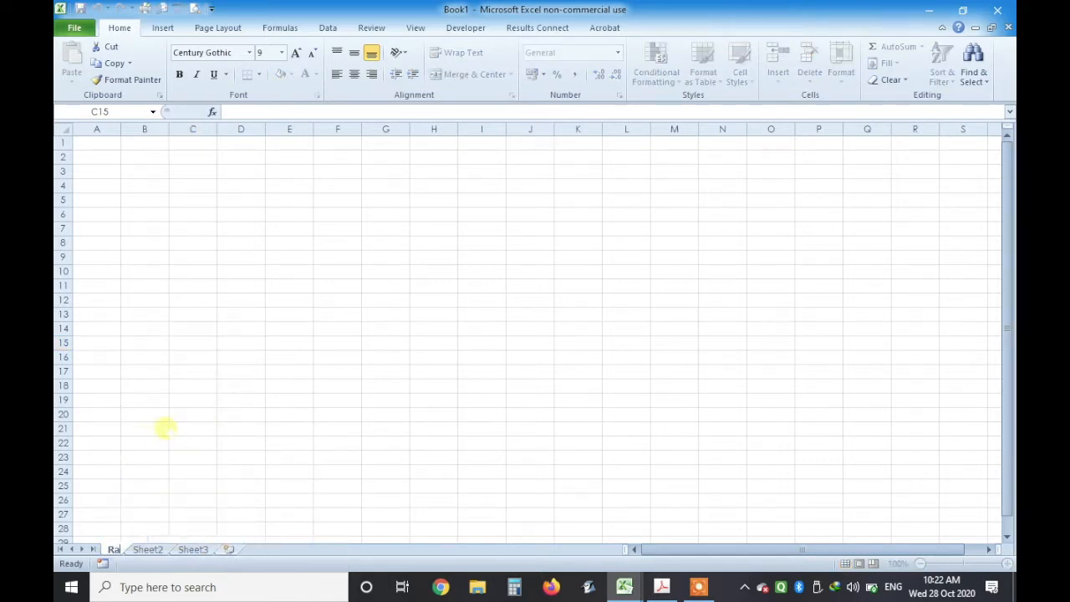
key(Return)
text(A)
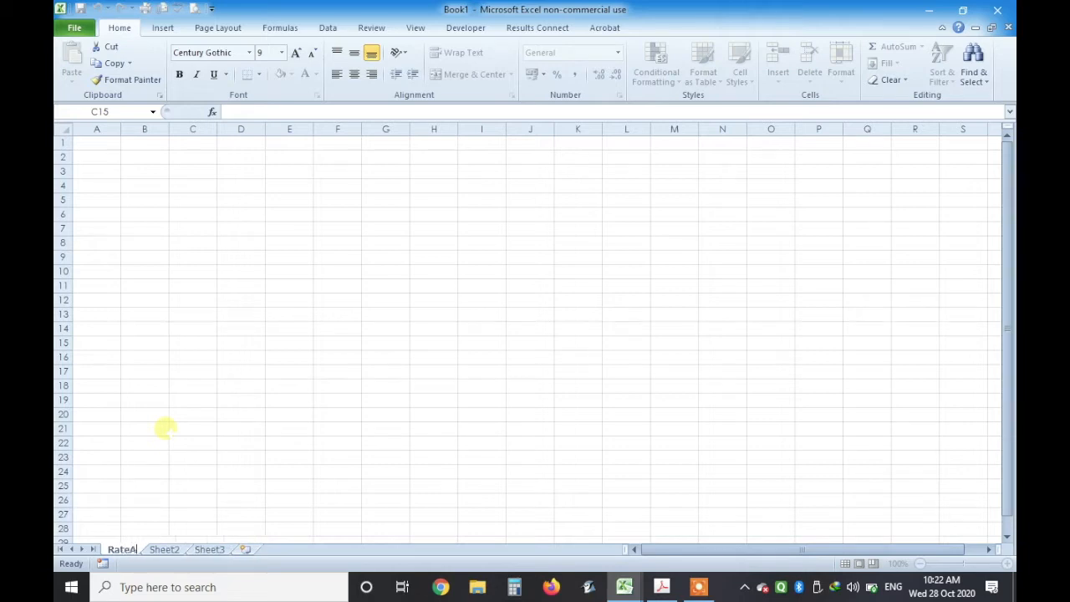
text(nalysis)
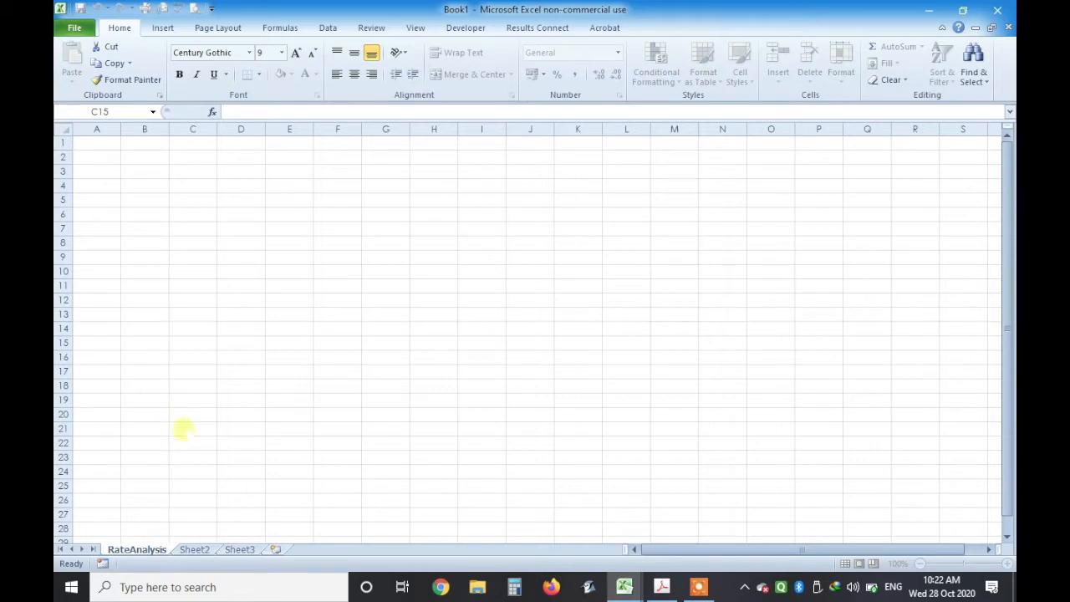
click(177, 429)
click(208, 551)
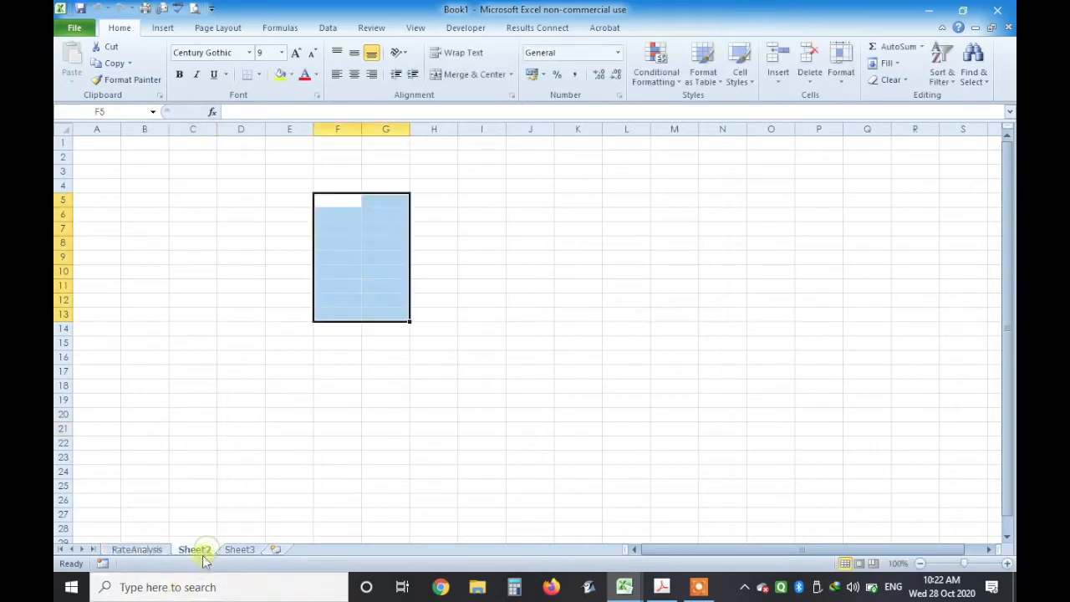
click(194, 456)
click(241, 331)
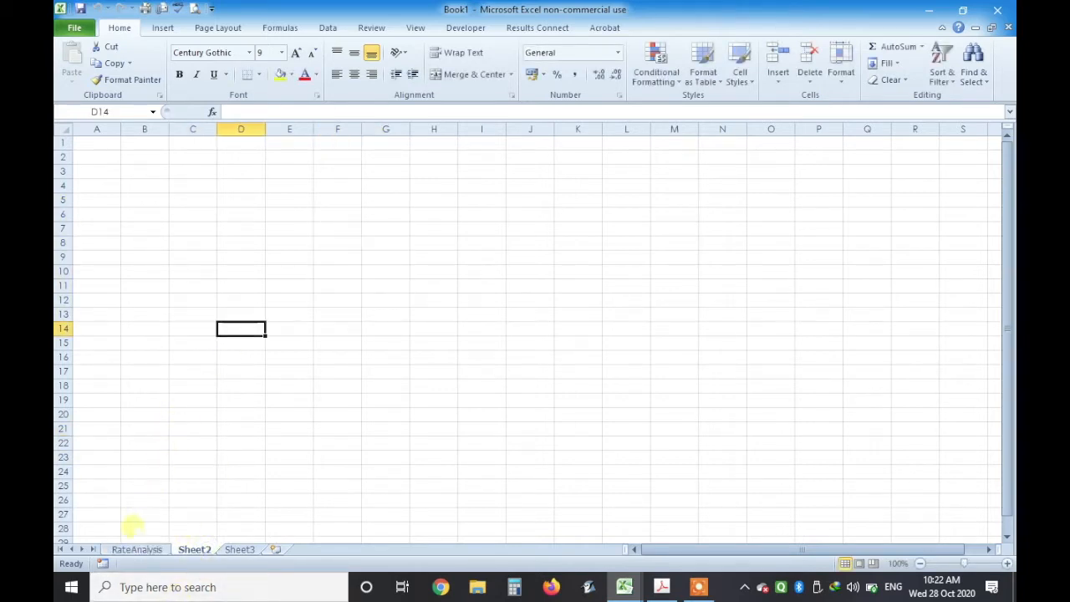
- Colour the RateAnalysis sheet tab standard red and check it from Sheet2 before returning to RateAnalysis
click(134, 549)
right_click(132, 548)
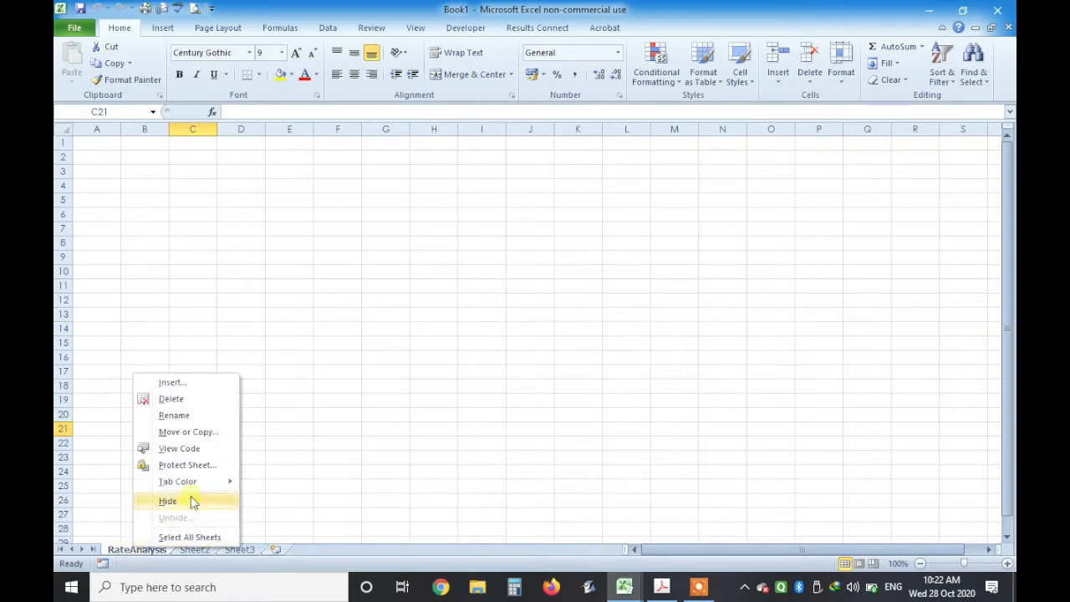
mouse_move(209, 481)
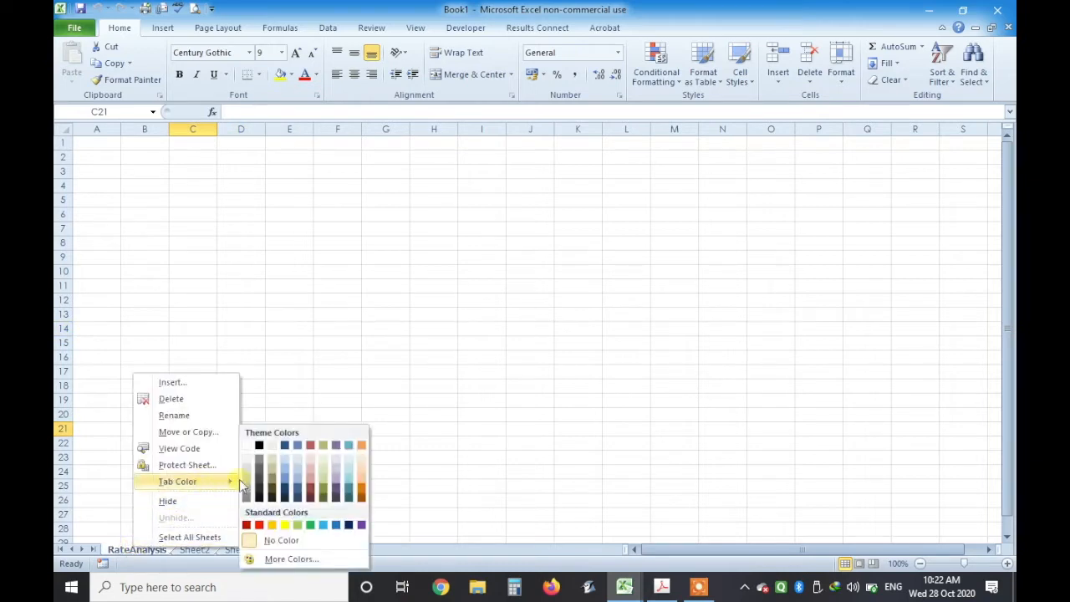
click(260, 524)
click(241, 343)
click(193, 549)
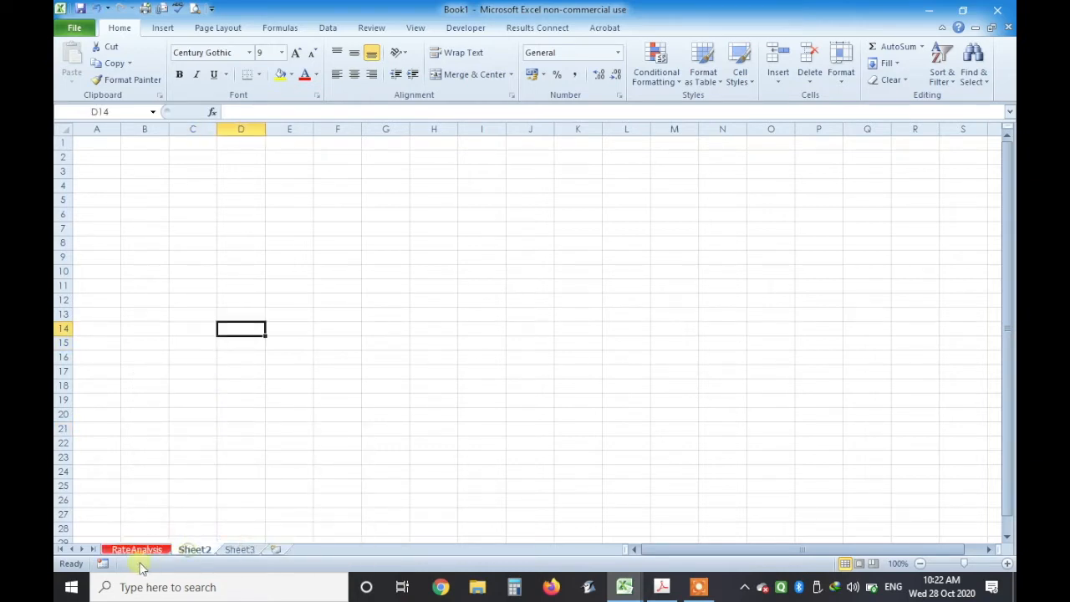
click(140, 549)
click(180, 511)
click(246, 441)
click(346, 440)
click(199, 329)
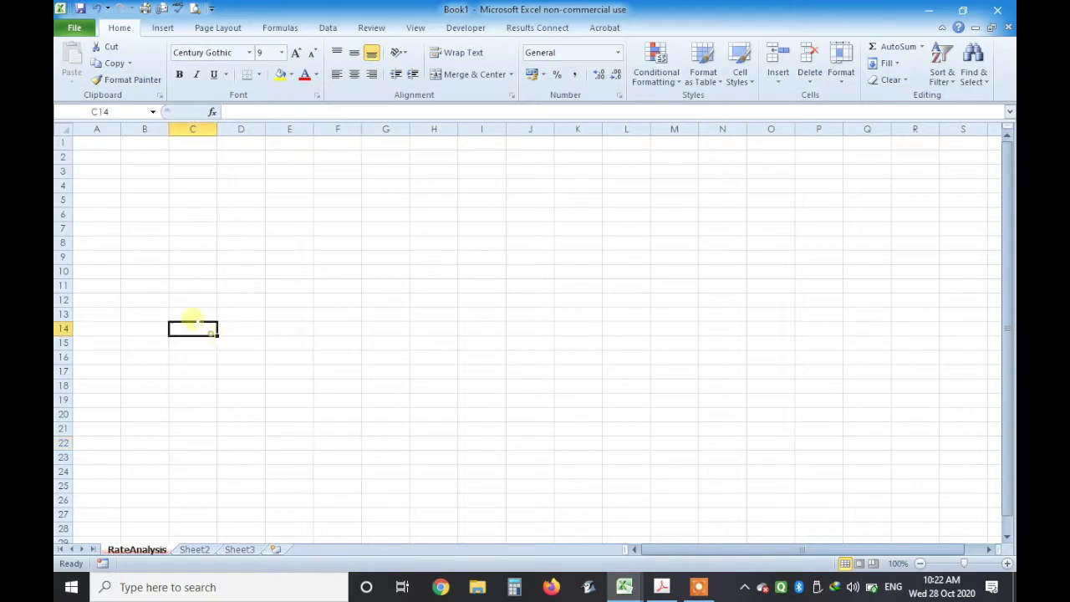
drag(96, 146, 148, 184)
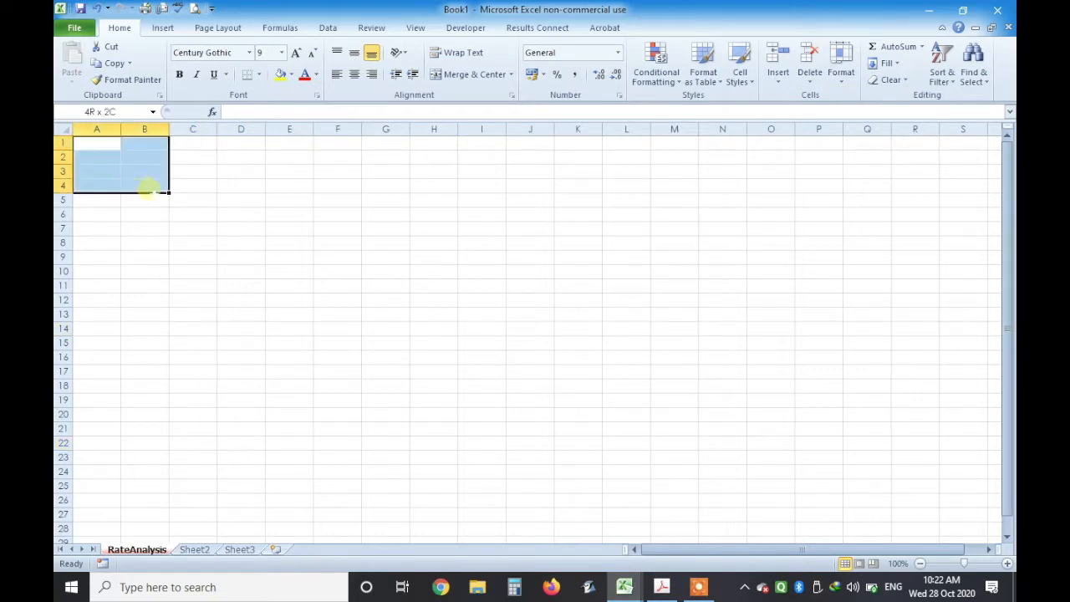
click(180, 285)
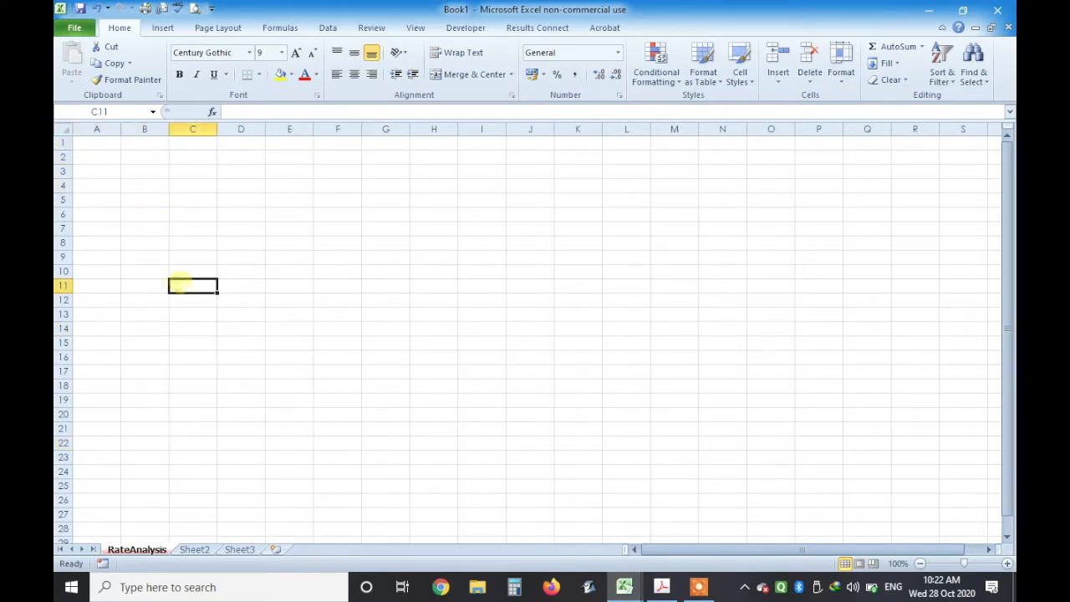
click(247, 301)
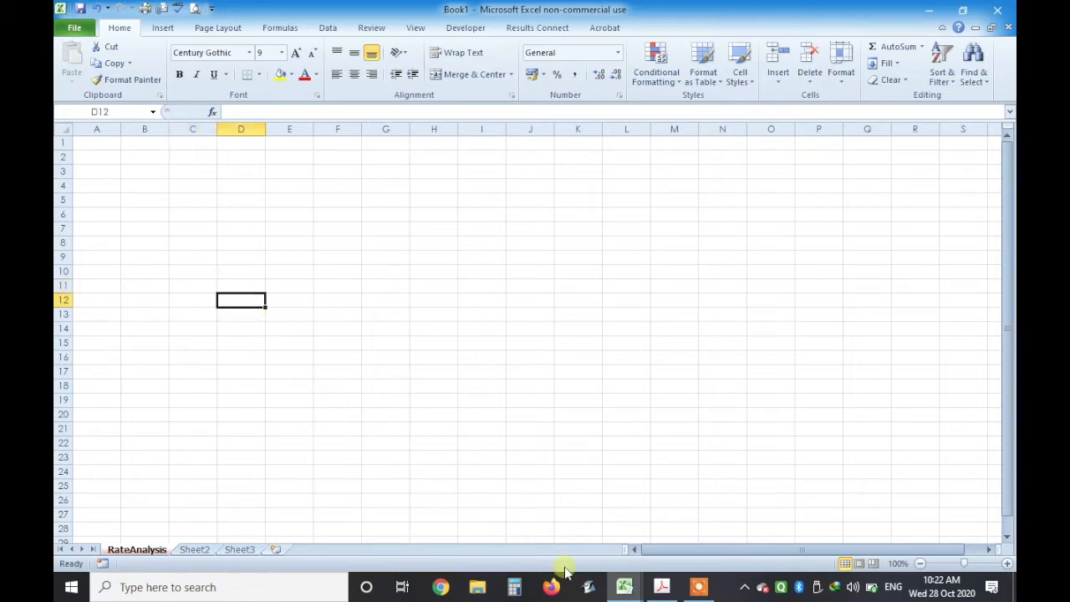
click(451, 372)
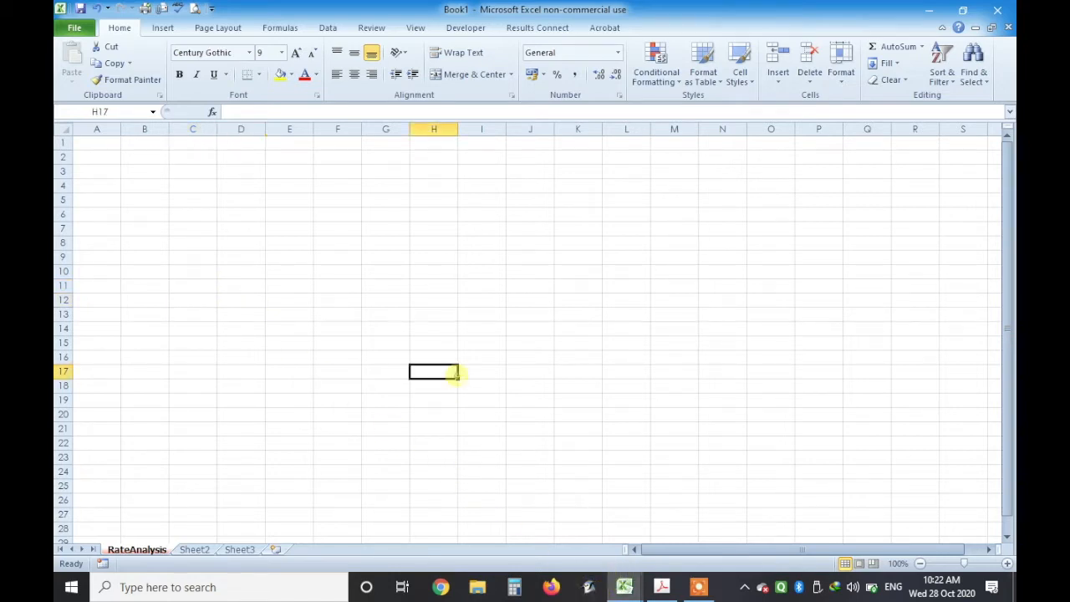
click(330, 415)
click(158, 172)
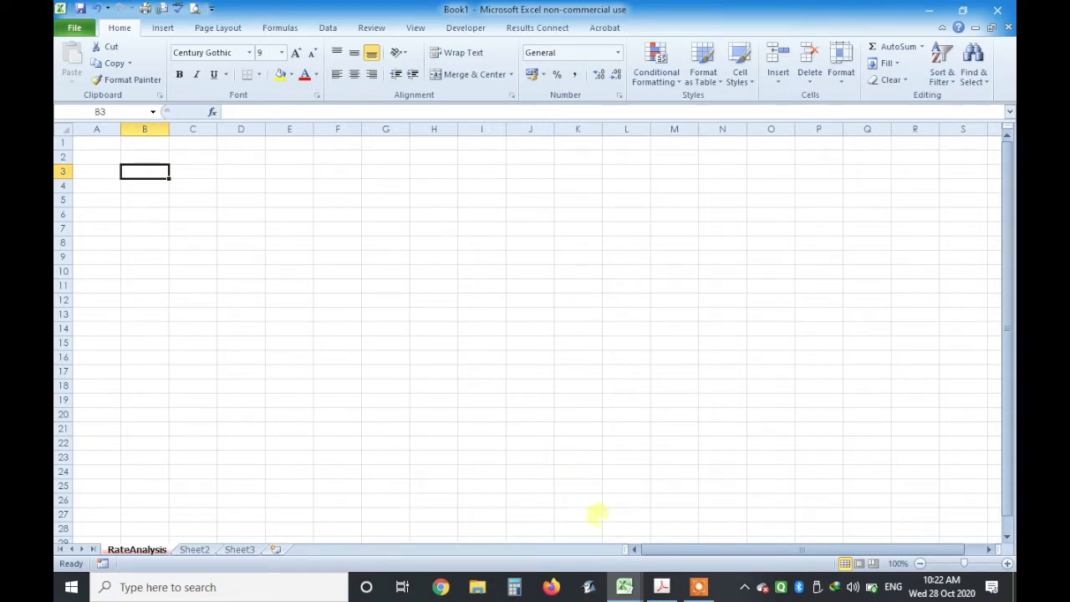
click(579, 500)
- Switch to the 01. SD Estimate workbook with its CarriageDistance sheet
click(619, 591)
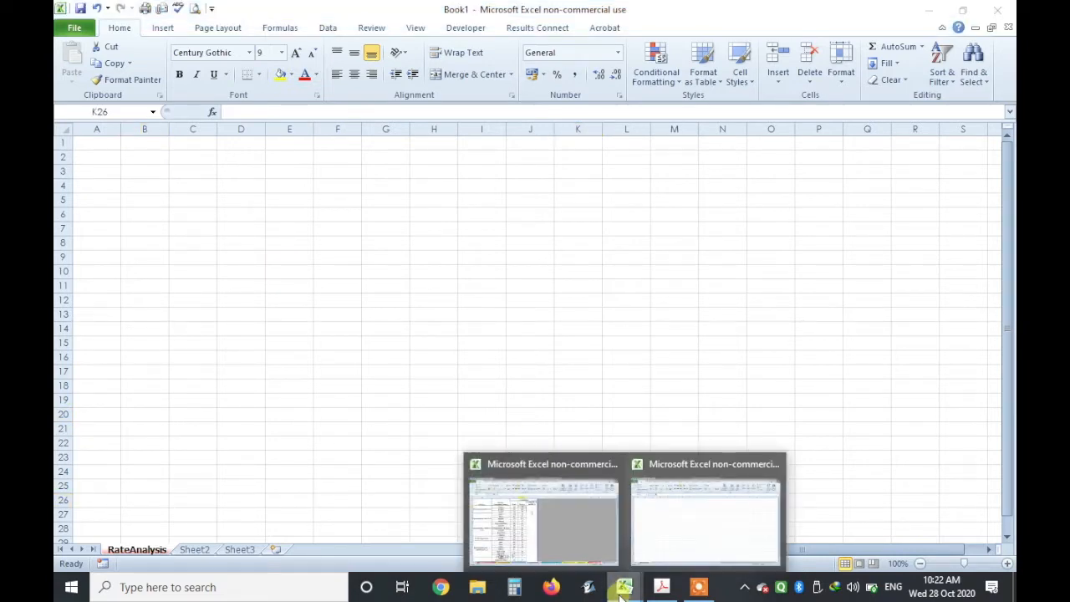
click(582, 536)
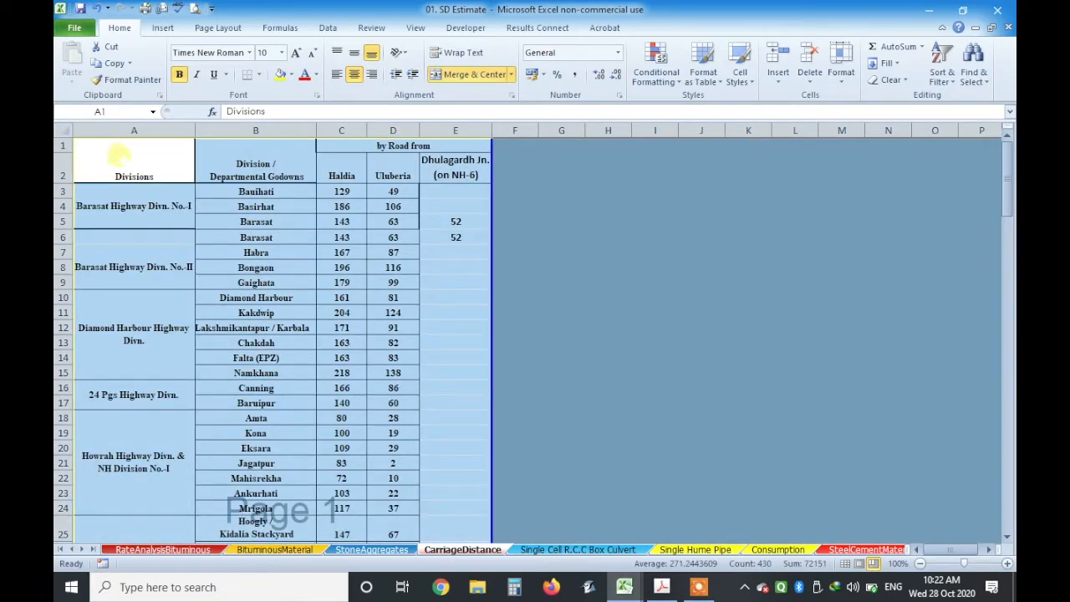
- Try to copy the whole distance table from the CarriageDistance sheet
key(ctrl+c)
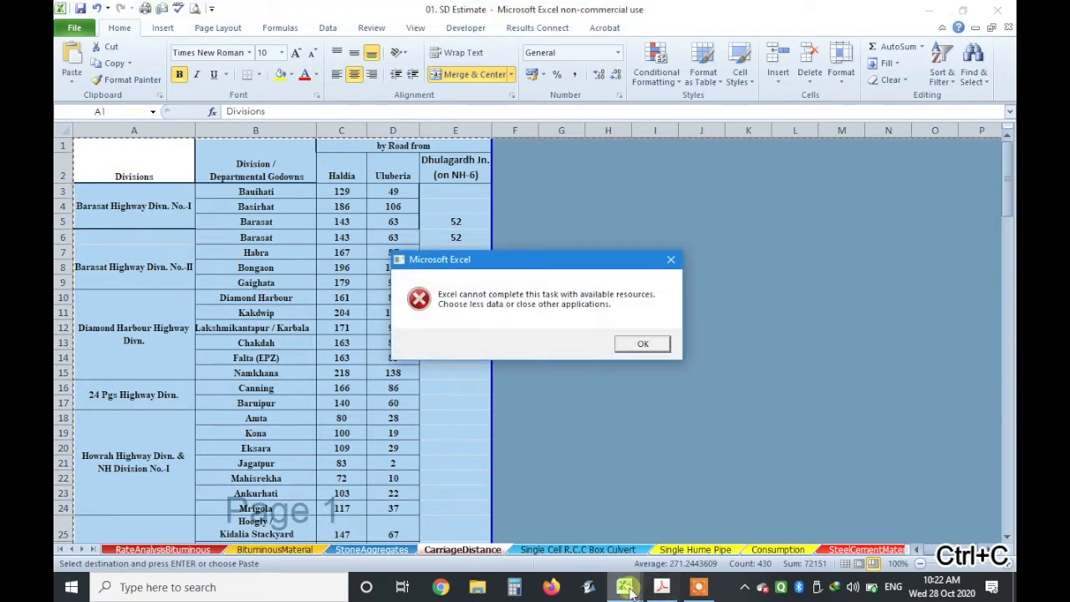
click(640, 343)
click(640, 342)
double_click(454, 403)
key(Escape)
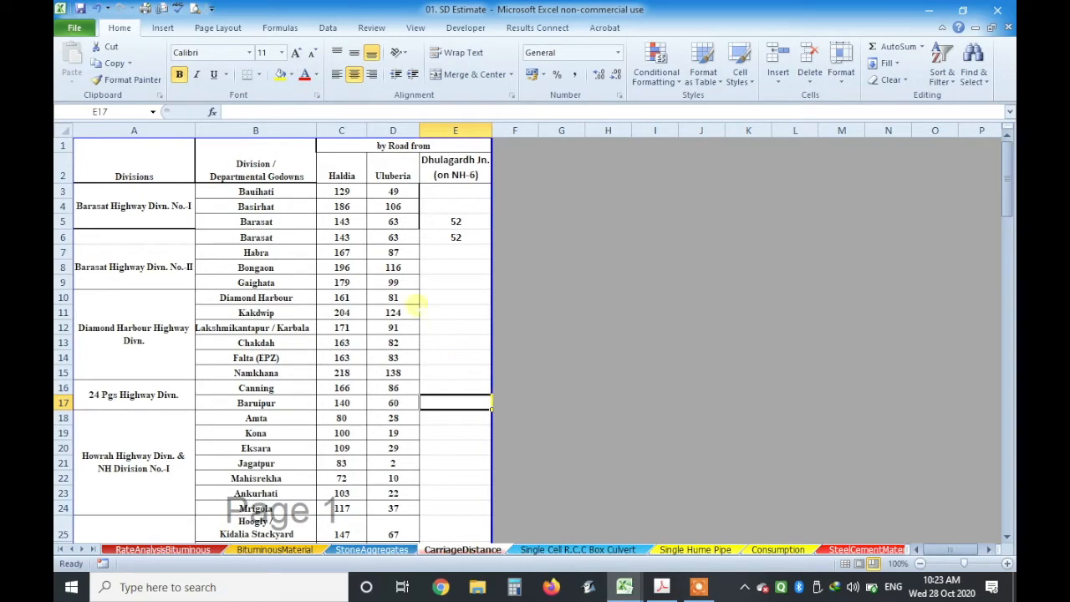
- Copy the distance table in columns A to E, down to row 171, on the CarriageDistance sheet and return to the Book1 workbook
drag(84, 146, 432, 149)
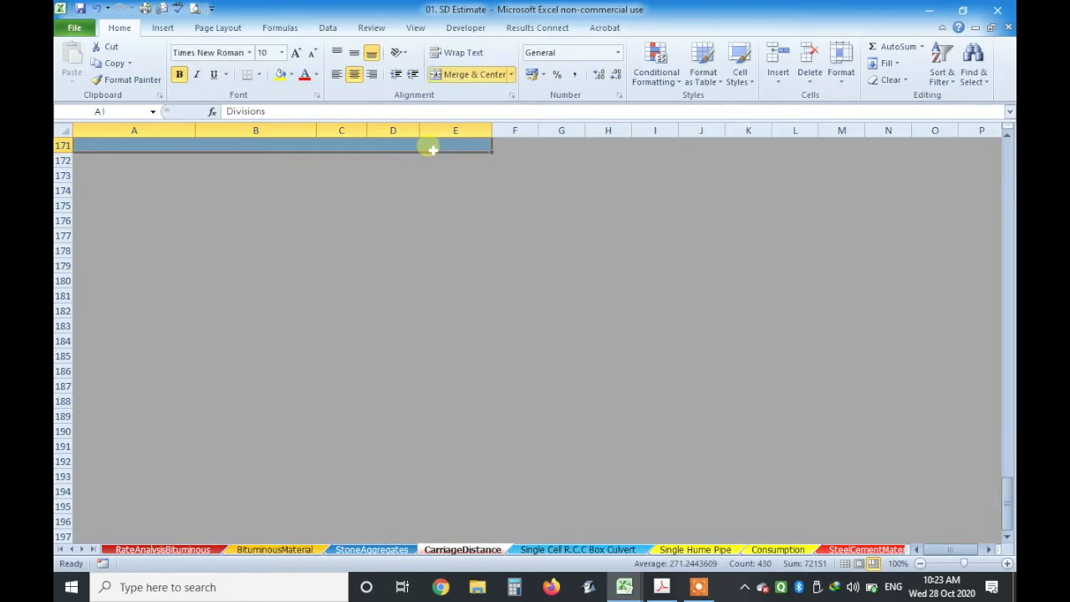
key(ctrl+c)
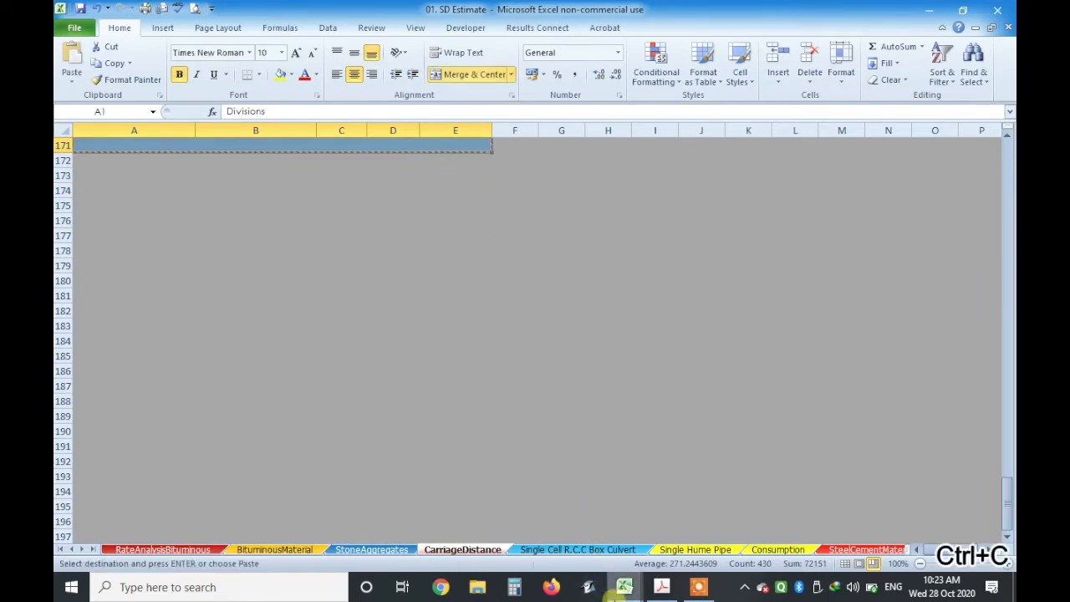
mouse_move(624, 589)
click(554, 511)
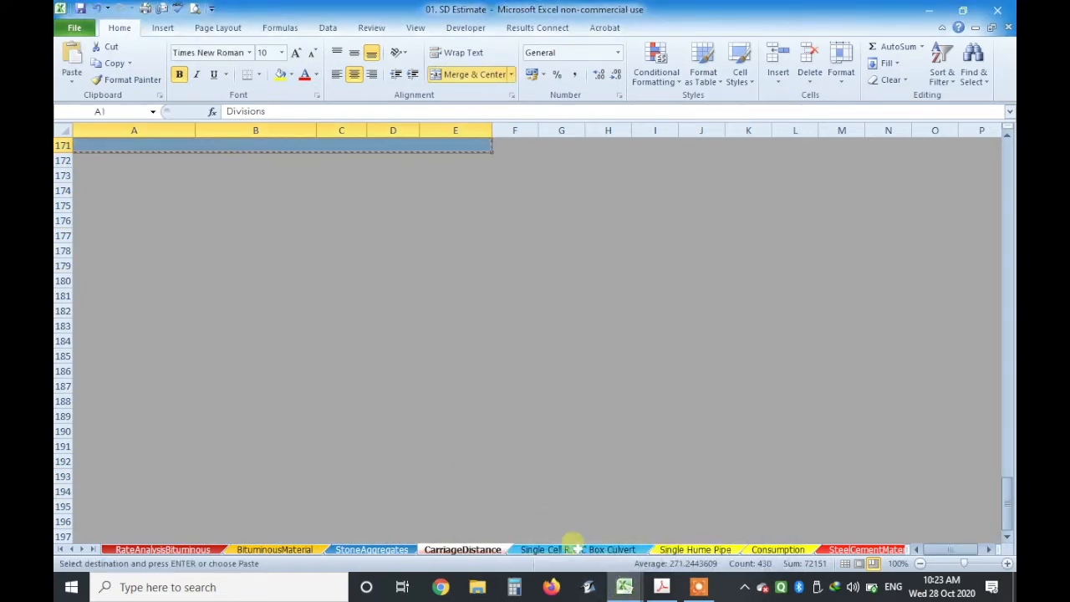
click(626, 582)
click(702, 516)
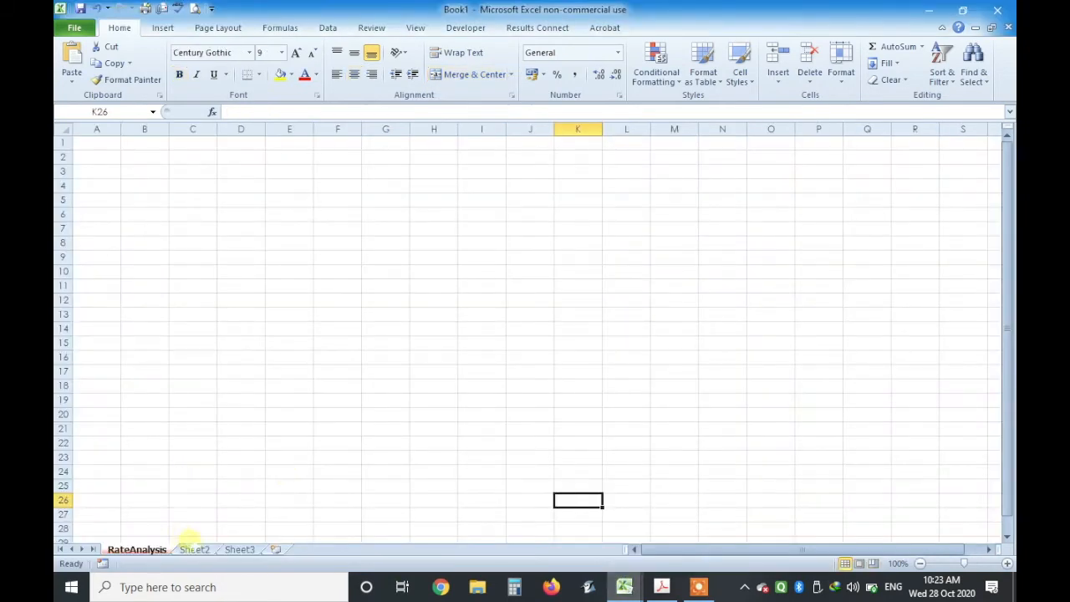
- Paste the copied distance table into Sheet2 of Book1, starting at cell A1
click(192, 547)
click(89, 147)
click(73, 84)
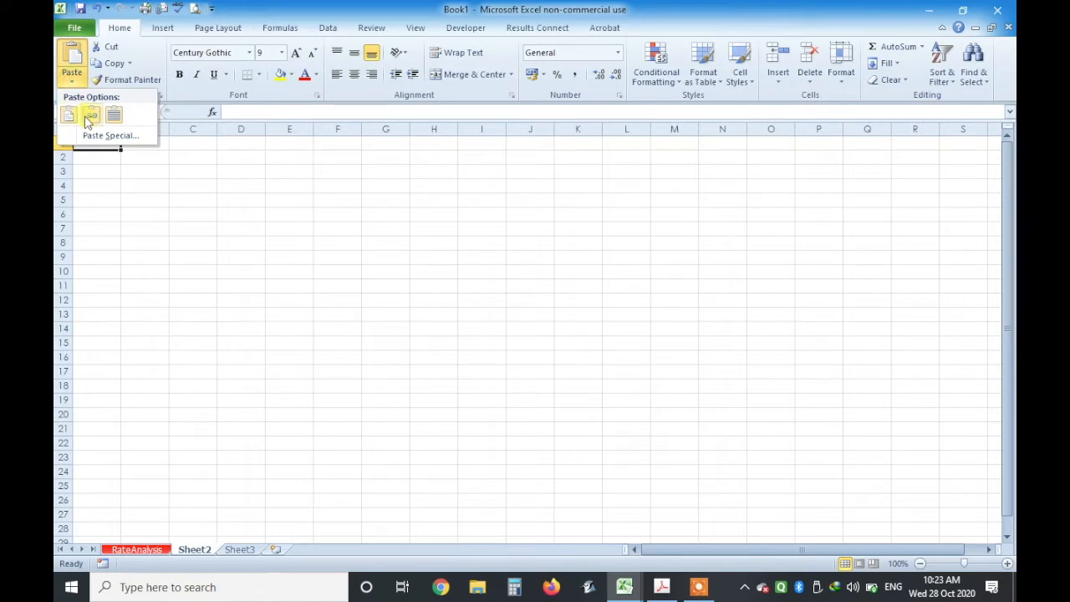
click(73, 60)
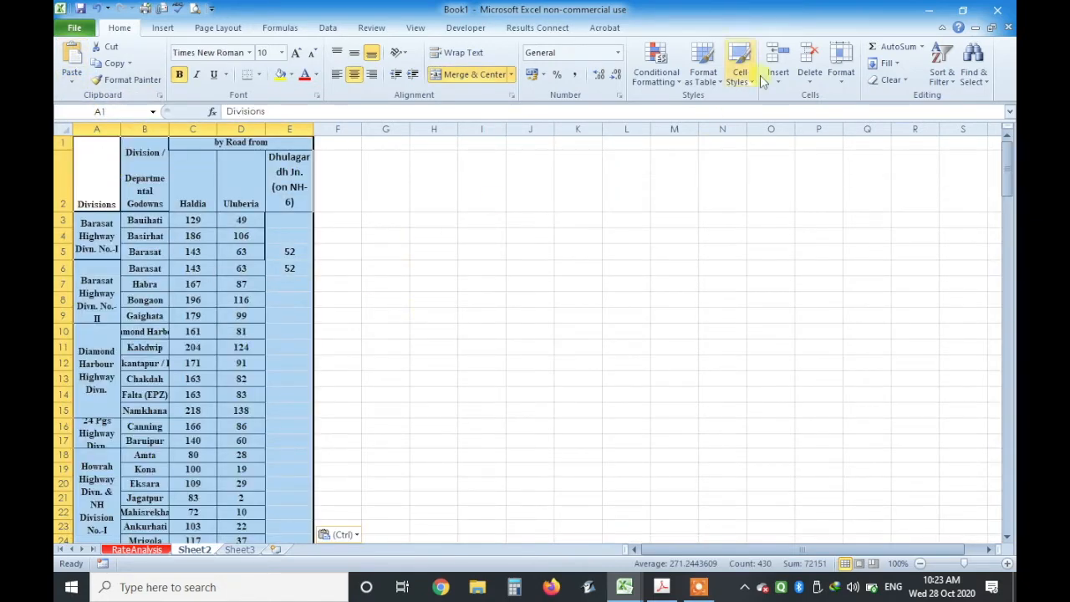
- AutoFit the column widths of the pasted distance table and deselect it
click(841, 74)
click(865, 167)
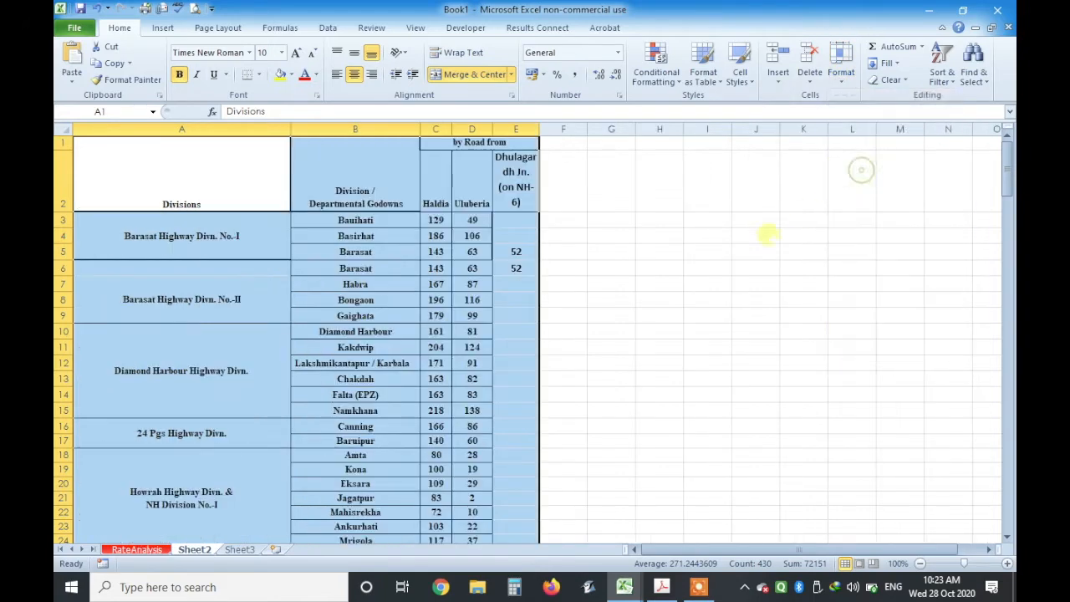
click(706, 267)
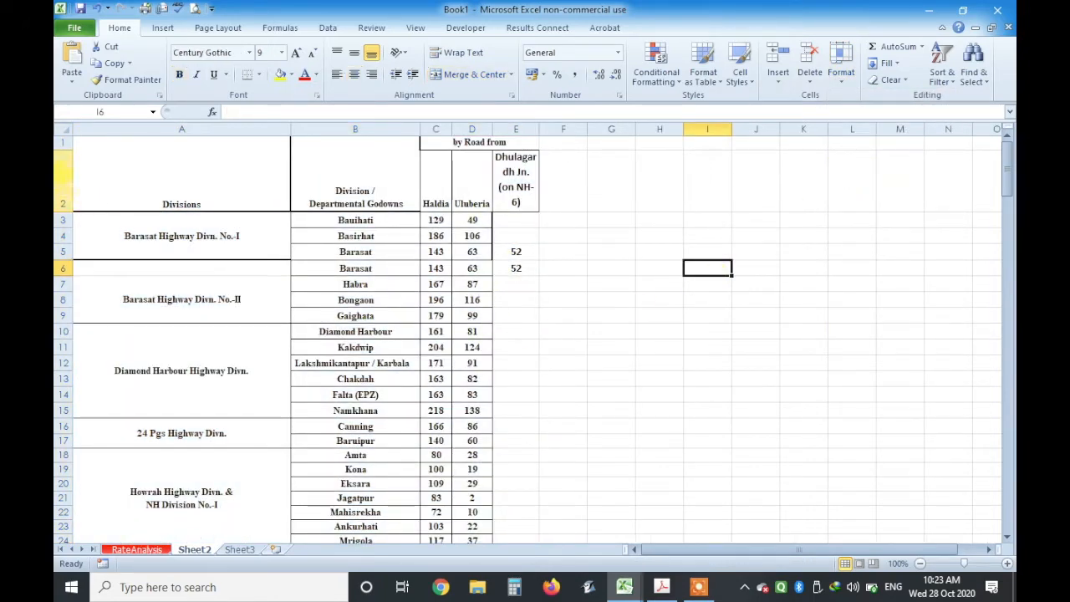
- Apply outside borders to the distance table from cell A1 to E134
drag(120, 165, 507, 399)
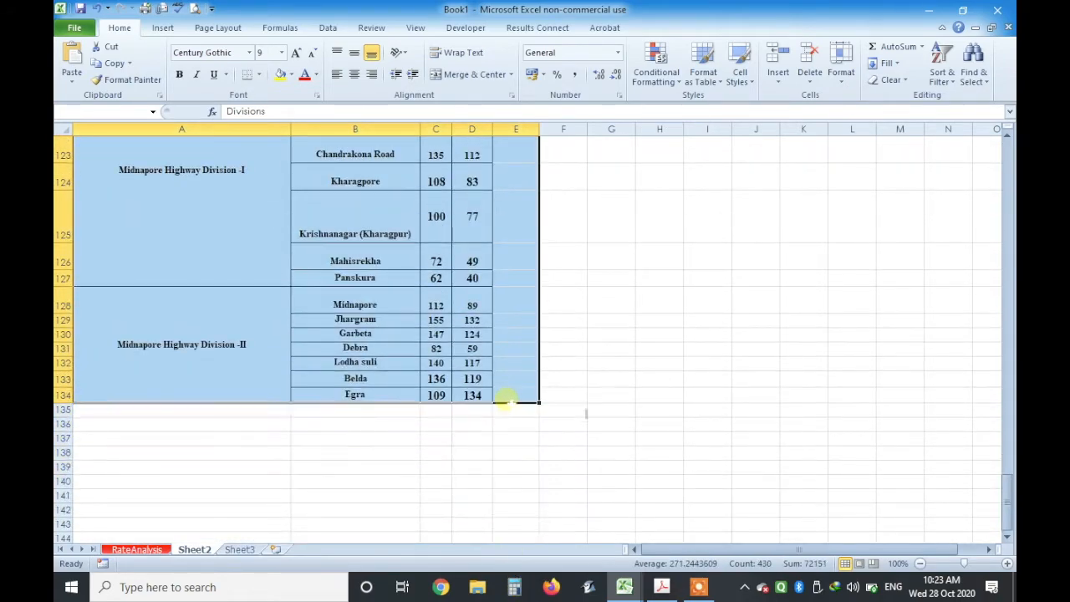
click(260, 74)
click(255, 215)
click(659, 347)
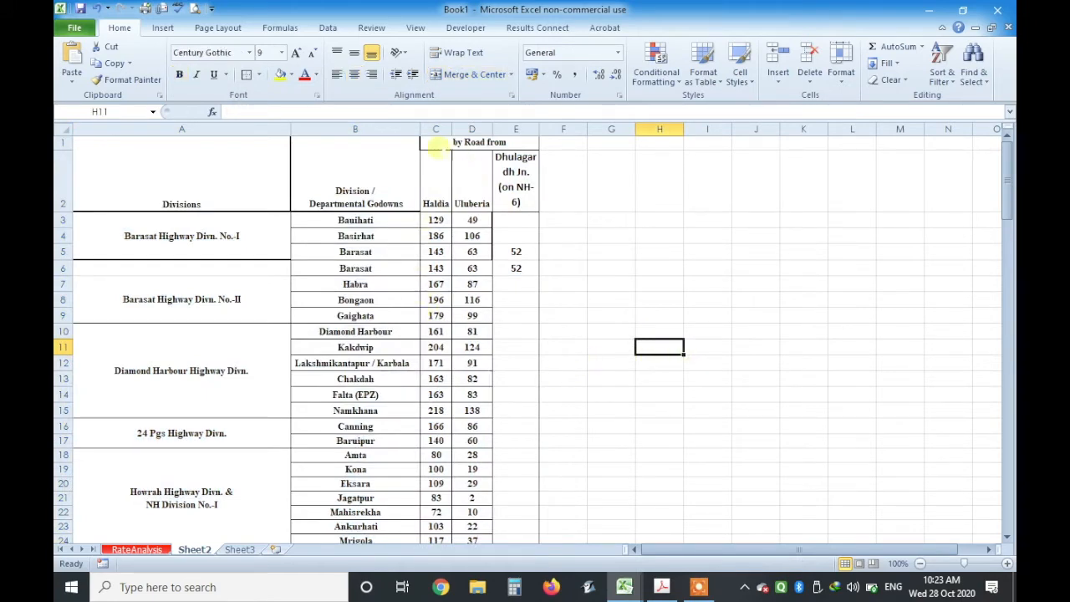
- Increase the height of row 1 to fit the full "Distances in Km. by Road from" heading and review the Haldia and Uluberia columns
drag(71, 149, 74, 183)
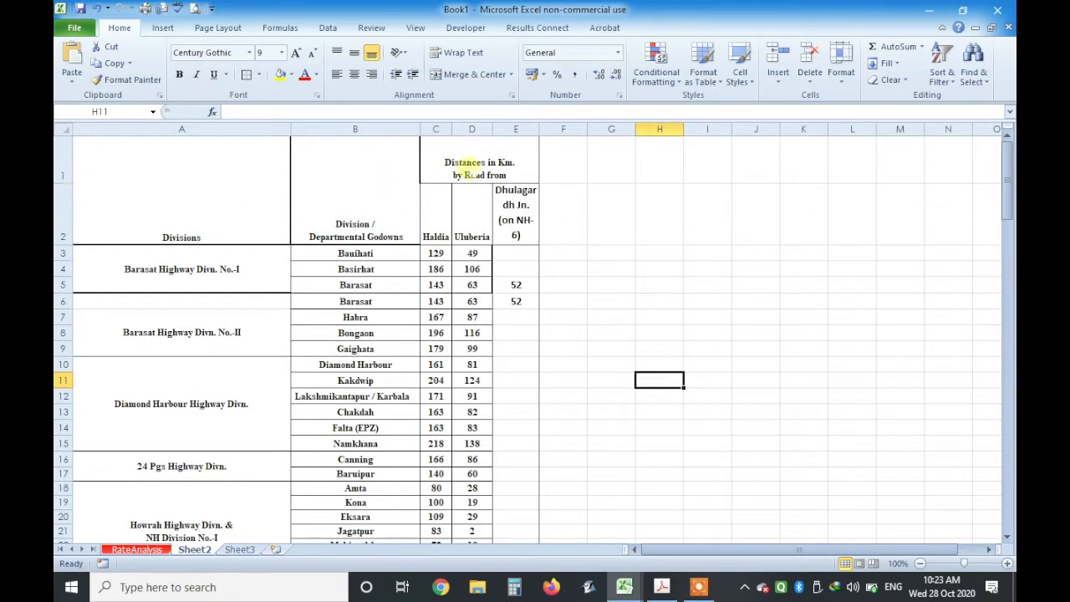
click(469, 170)
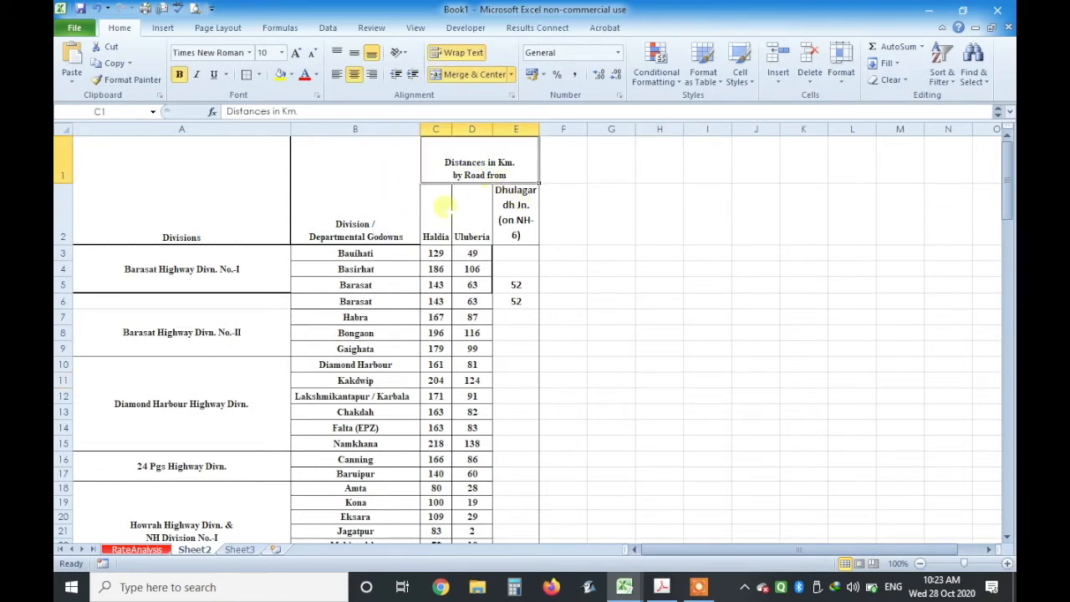
click(447, 238)
click(472, 241)
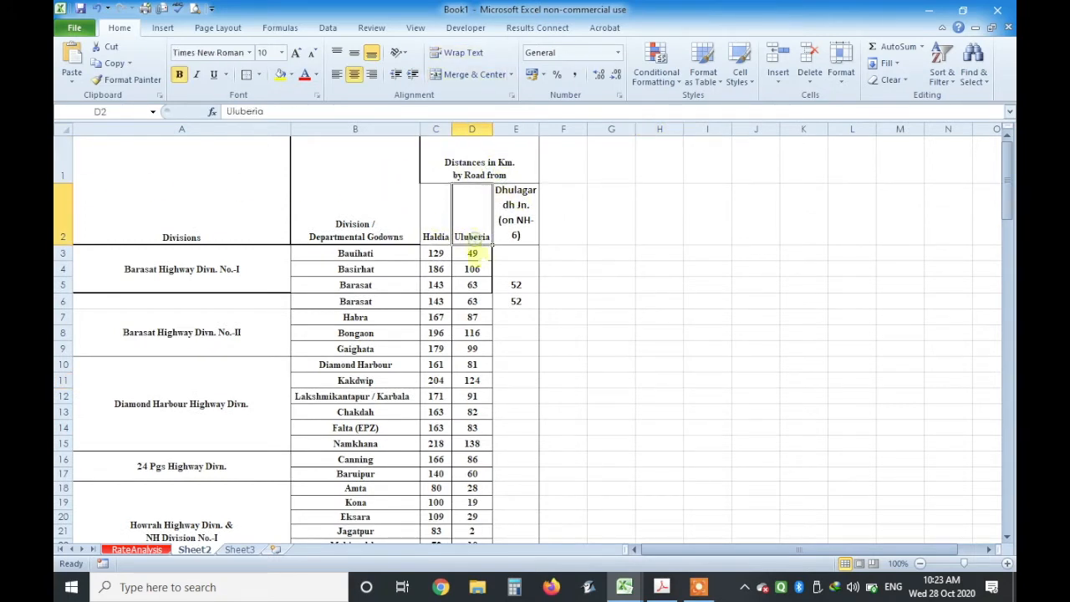
scroll(452, 262, down, 1)
scroll(451, 262, up, 1)
click(468, 332)
scroll(464, 310, down, 1)
scroll(464, 297, up, 1)
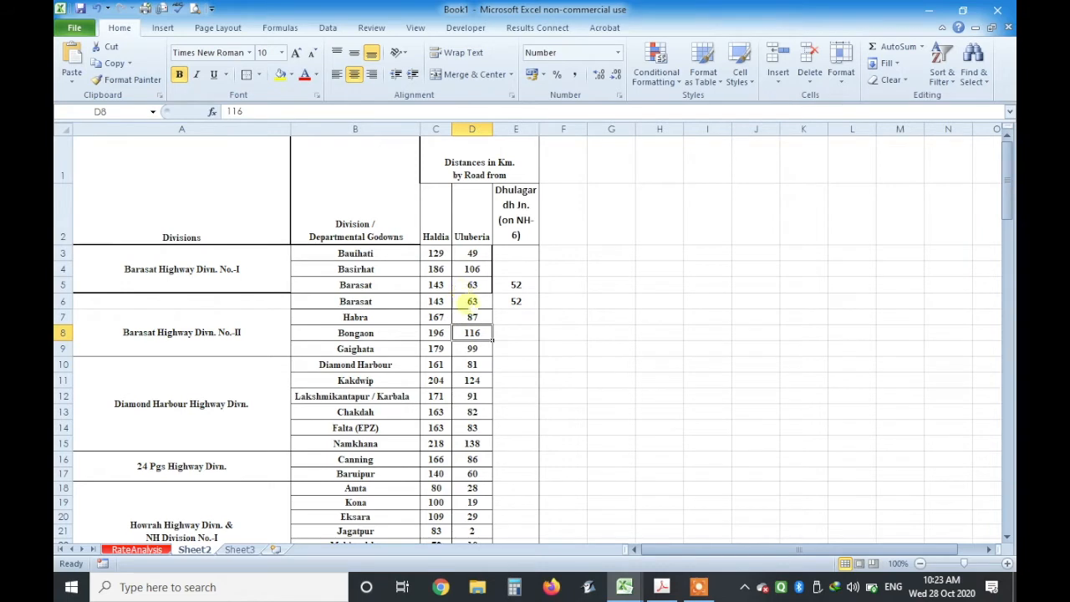
- Rename the worksheet Sheet2 as CarriageDistance
right_click(203, 552)
click(257, 419)
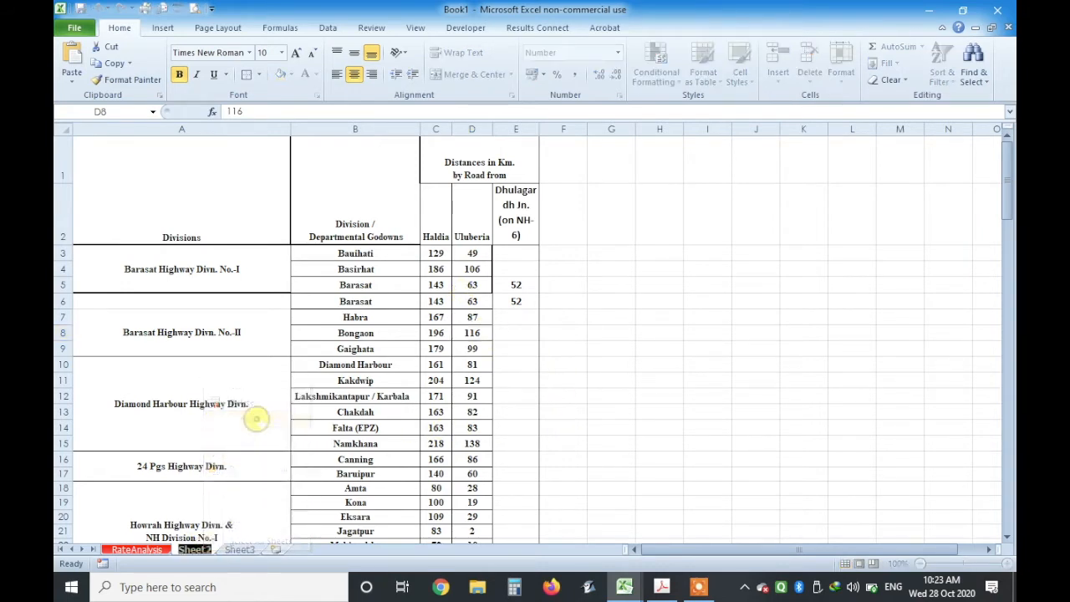
text(C)
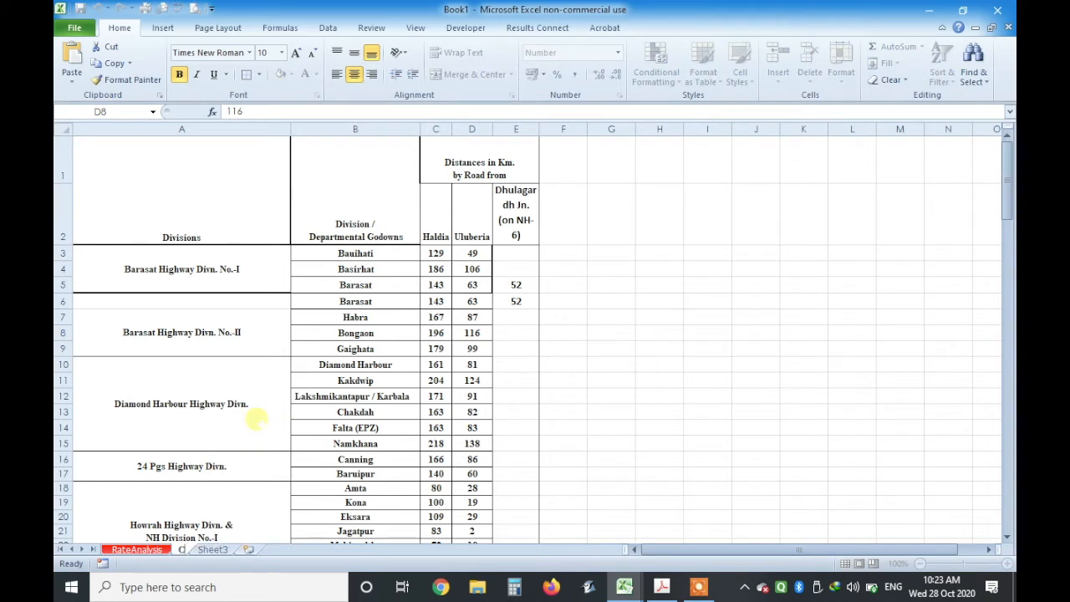
text(arria)
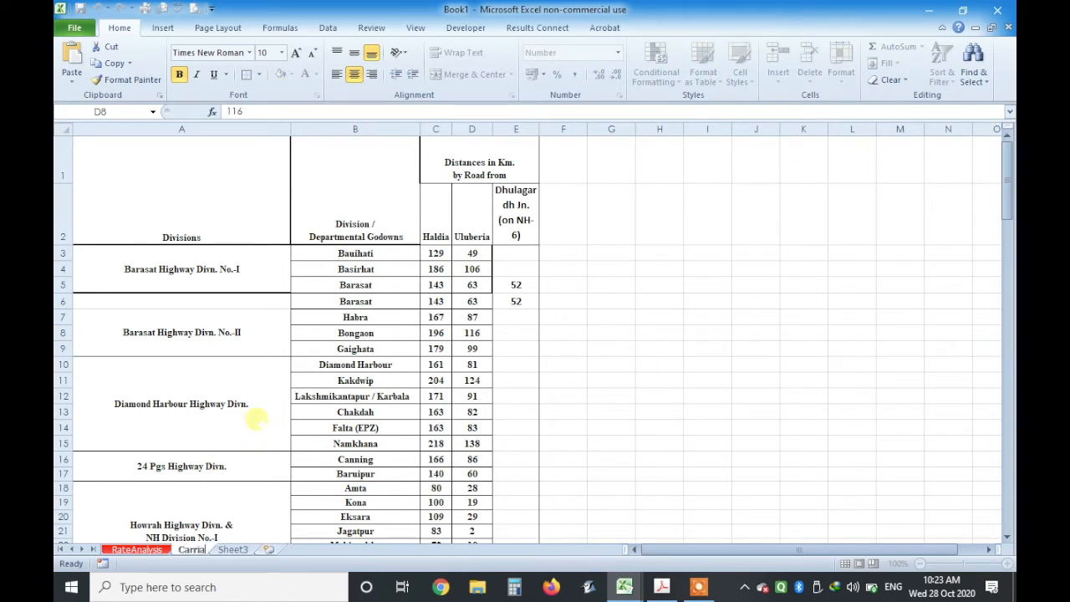
text(geDis)
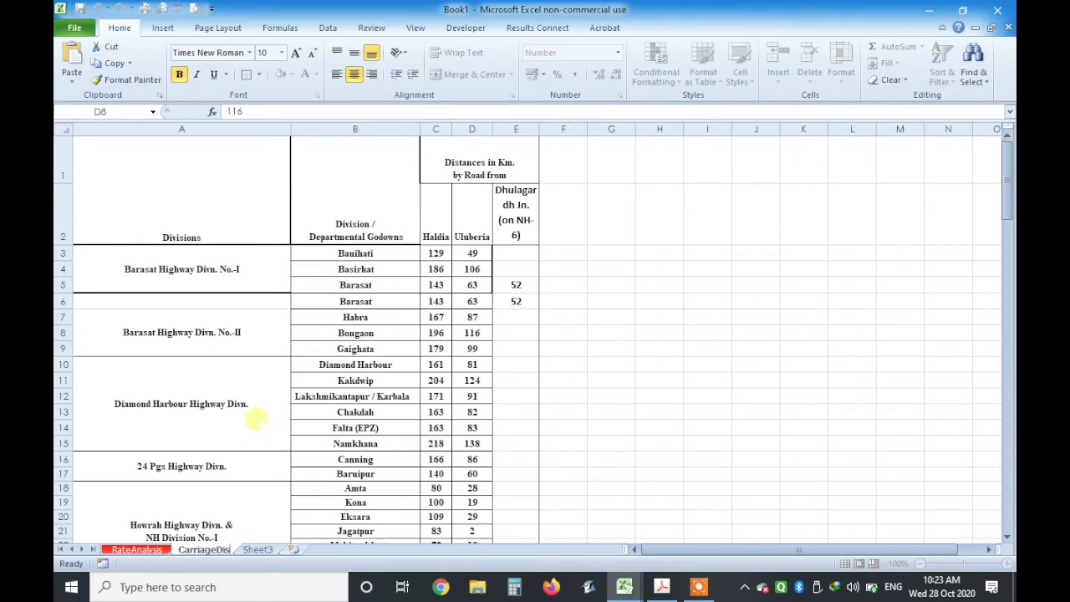
text(tance)
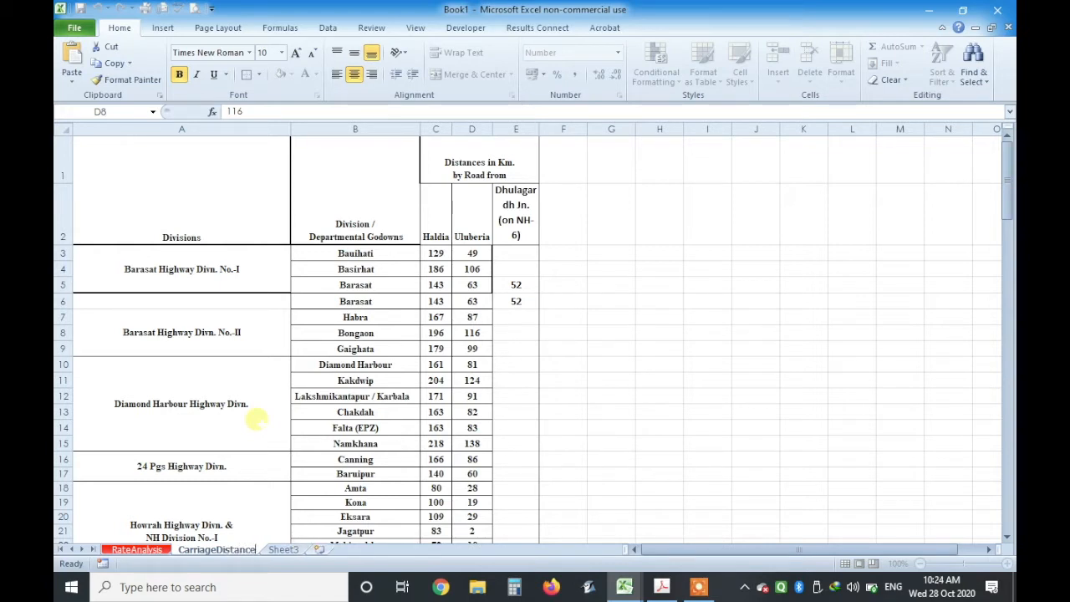
click(776, 383)
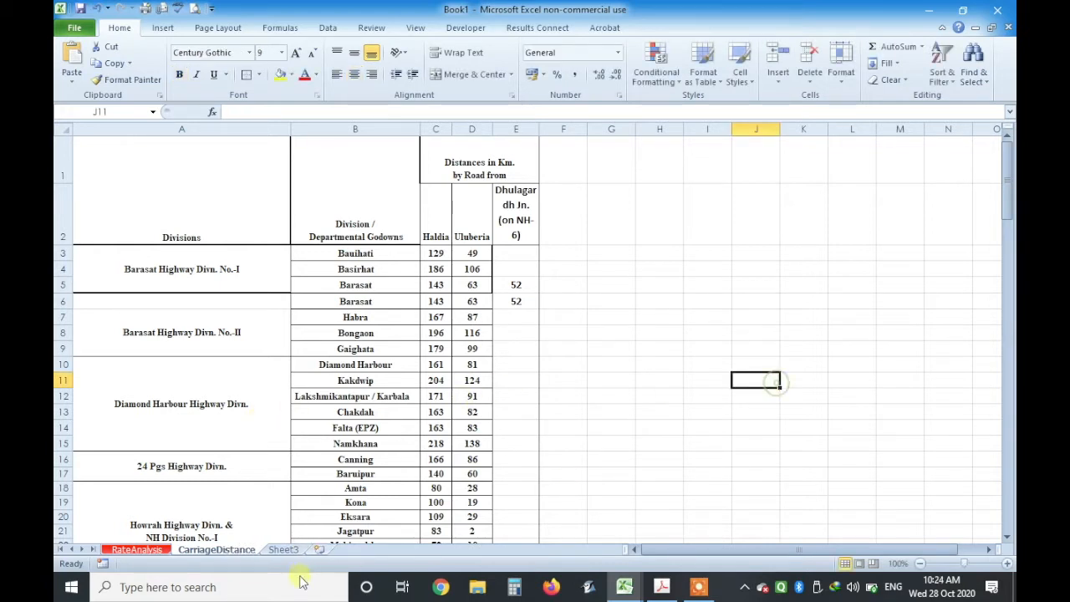
- Colour the CarriageDistance sheet tab standard green and check it from RateAnalysis before returning to CarriageDistance
right_click(222, 553)
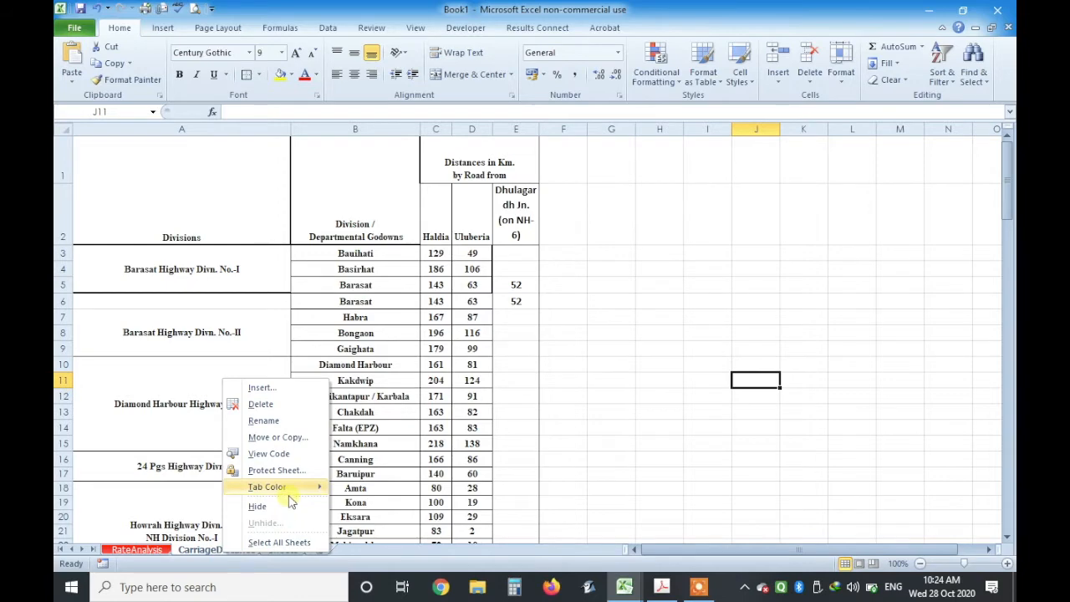
mouse_move(294, 488)
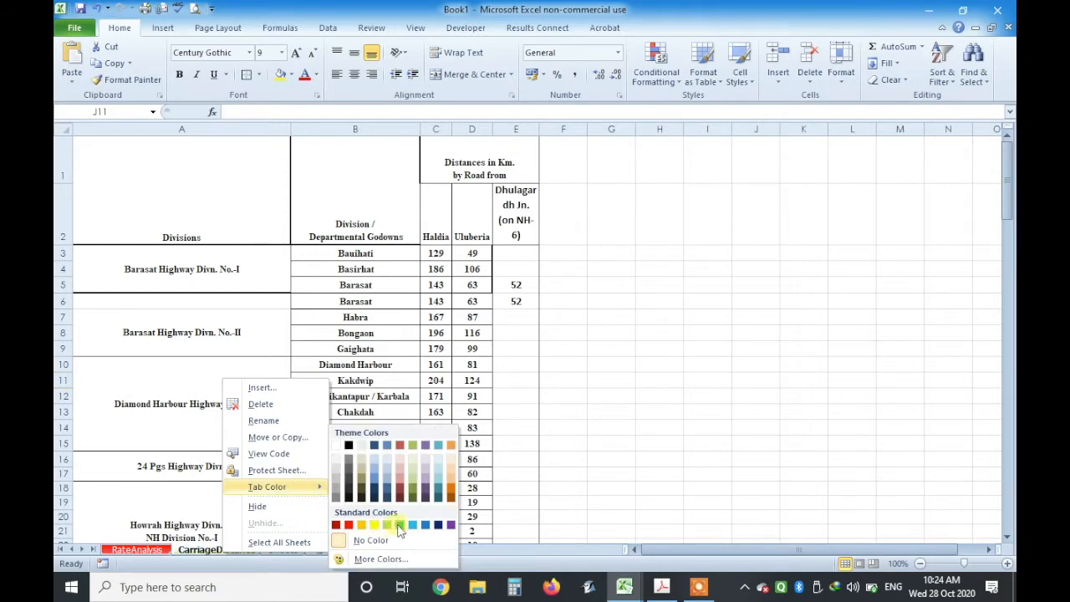
click(400, 524)
click(141, 549)
click(222, 550)
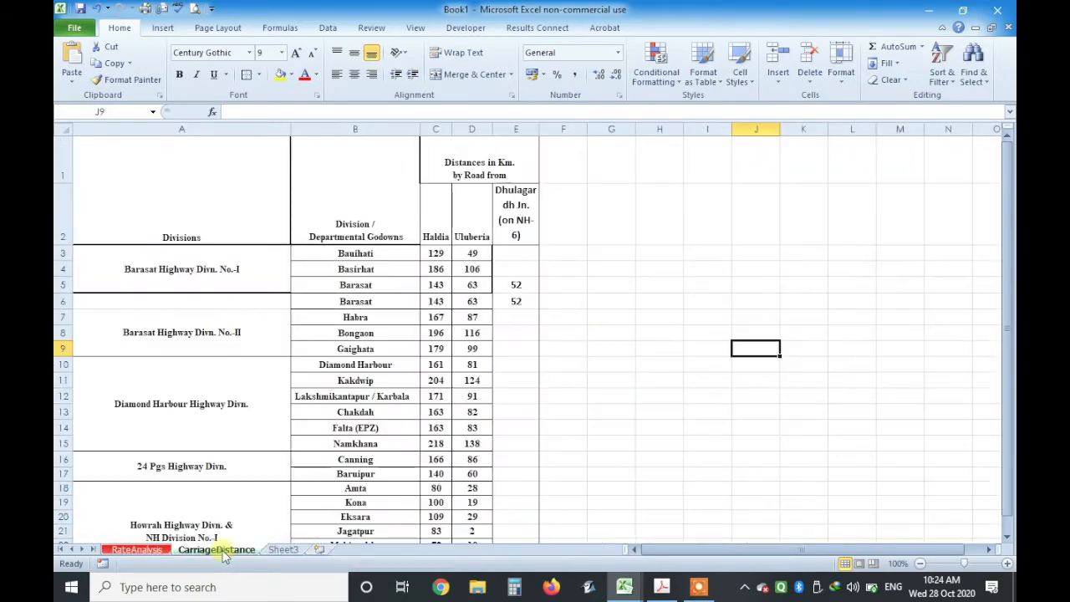
scroll(276, 393, down, 2)
scroll(280, 368, up, 2)
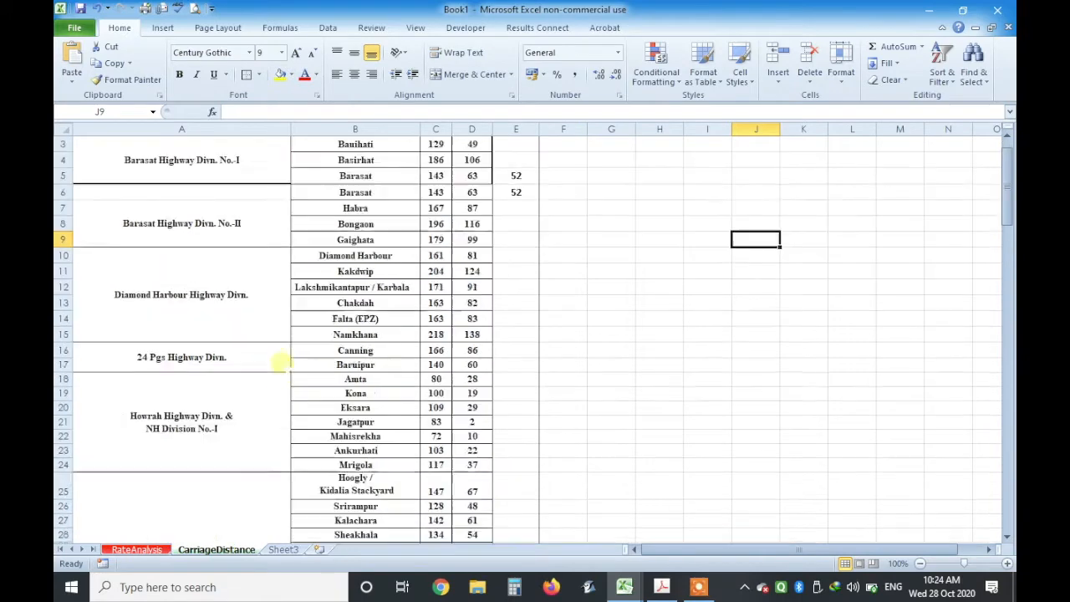
scroll(282, 375, down, 1)
scroll(301, 351, up, 1)
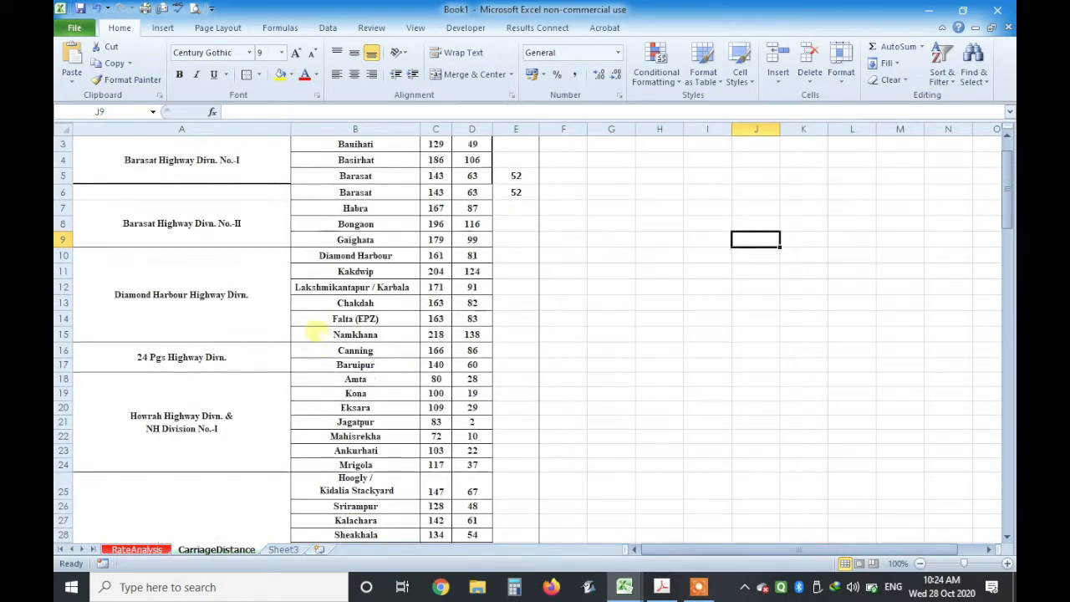
click(225, 285)
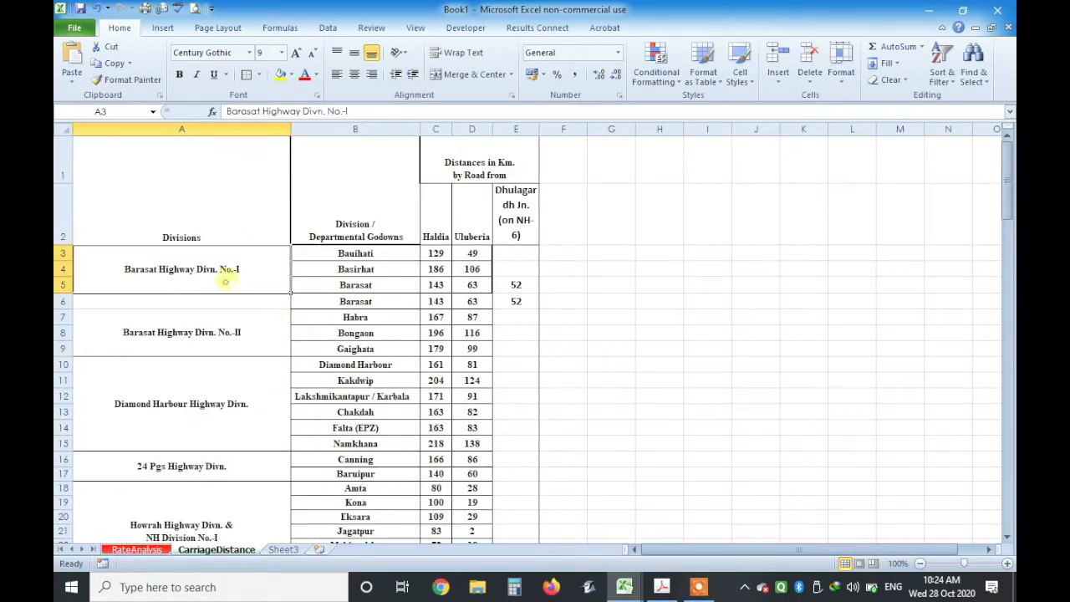
click(217, 180)
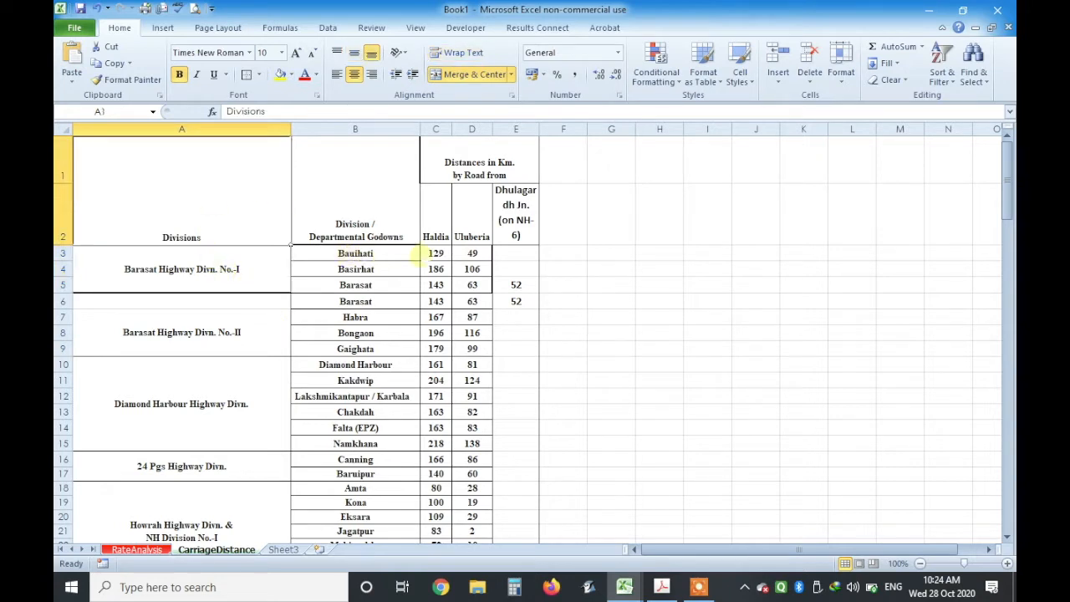
- Widen column E slightly so that "Dhulagardh" fits on one line in its heading
click(522, 215)
drag(539, 129, 553, 129)
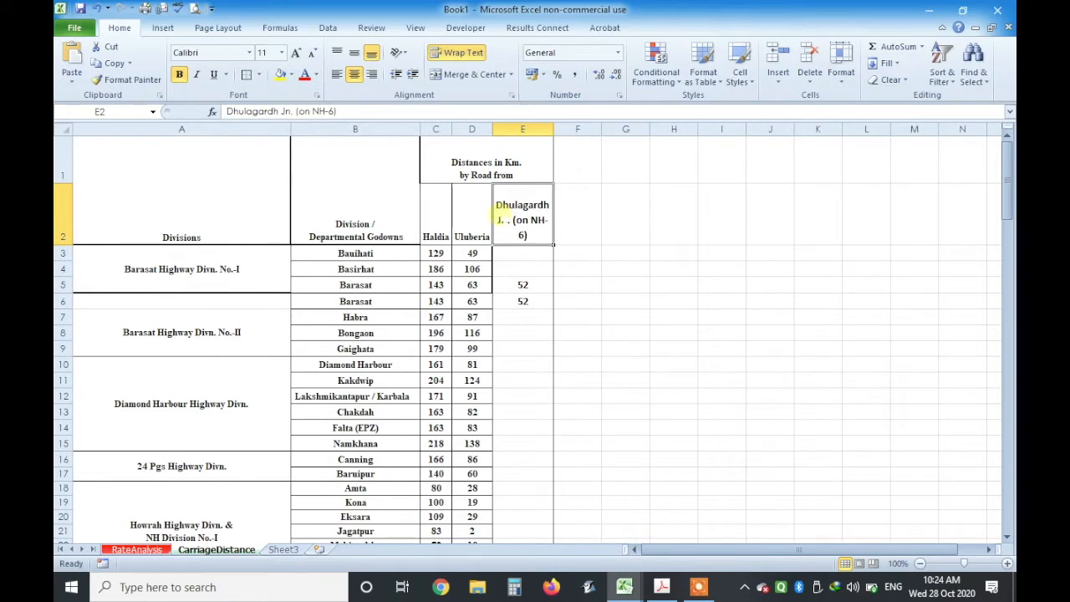
click(167, 278)
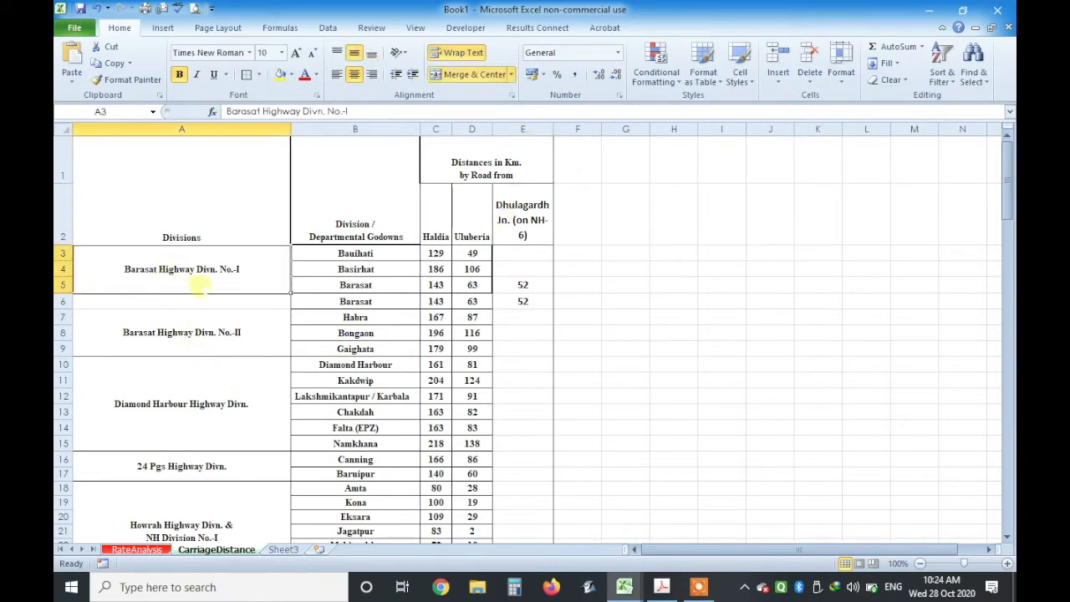
- Switch to New Road Schedule 2018.pdf in Acrobat, go to Appendix - I and collapse the bookmarks pane
click(558, 269)
scroll(343, 364, down, 1)
scroll(341, 378, up, 1)
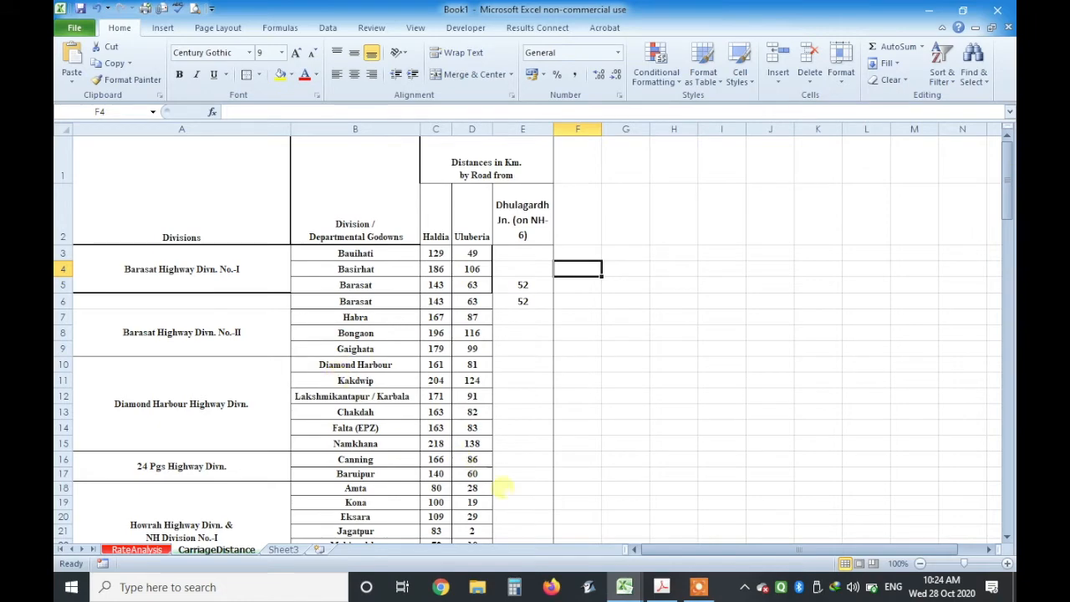
click(660, 587)
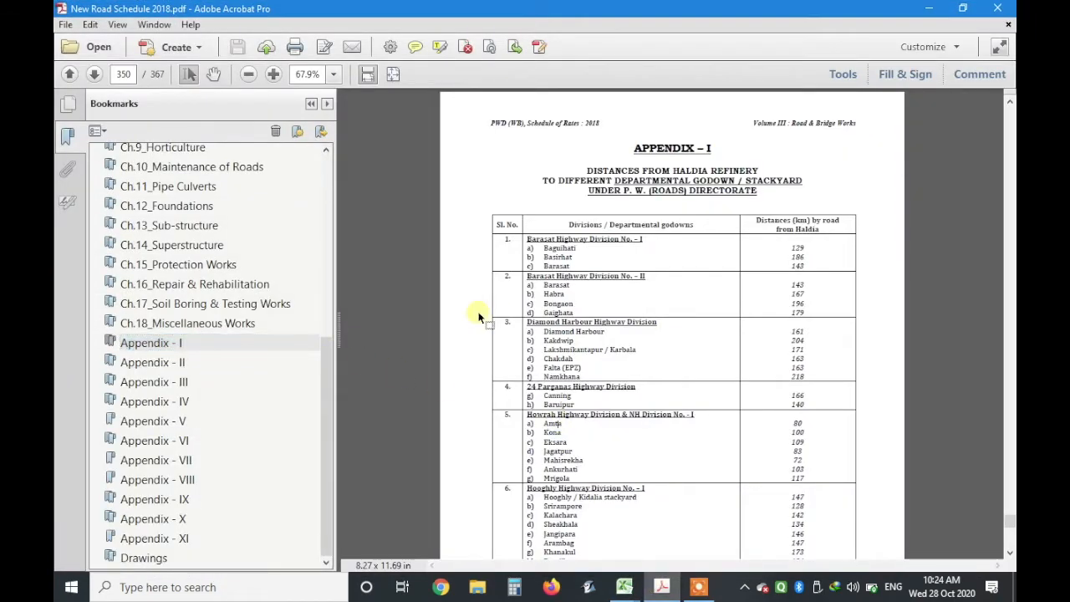
click(144, 342)
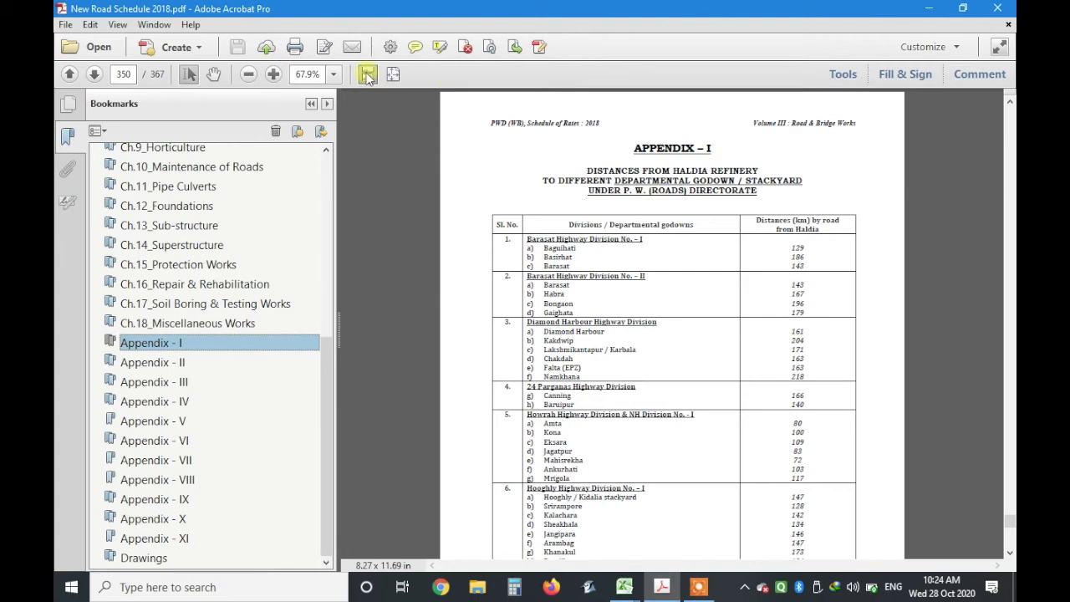
click(312, 103)
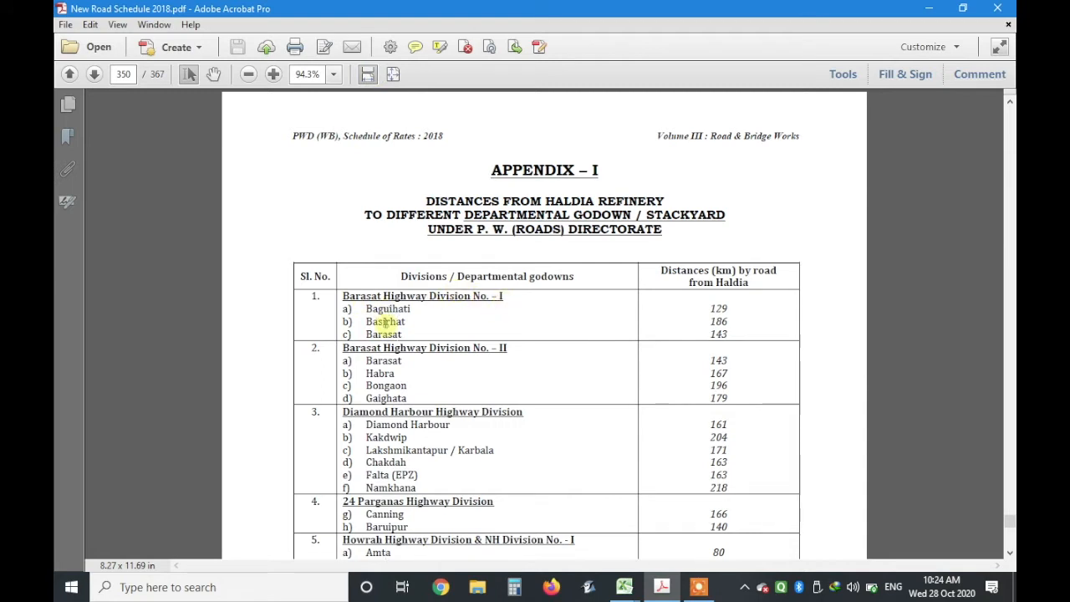
- Examine the Haldia distances in Appendix - I for all divisions, from Barasat Highway Division No. - I to Midnapore Highway Division No. - II
click(402, 337)
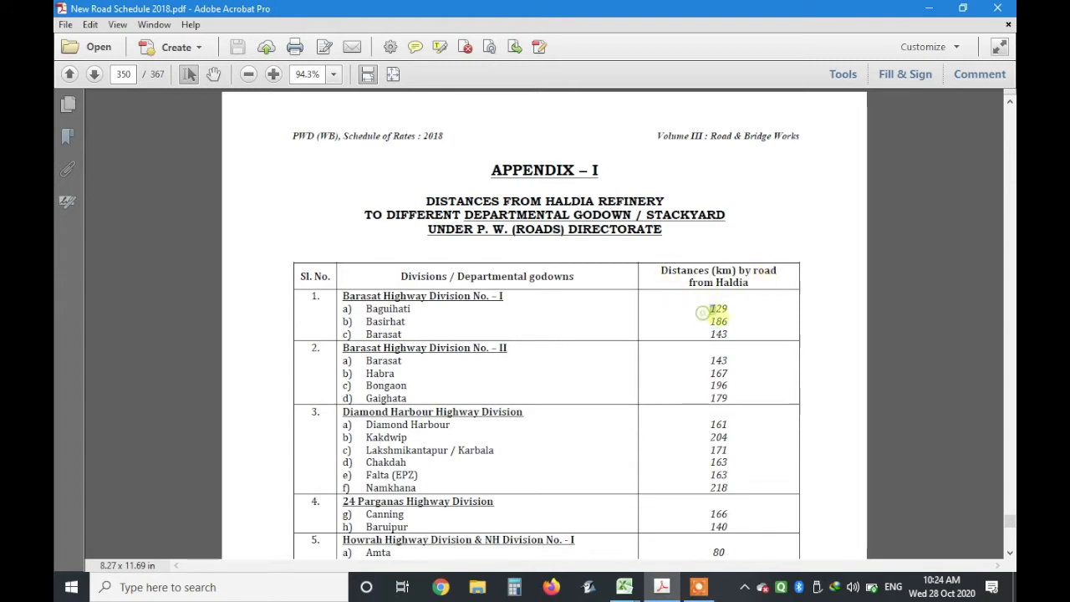
drag(710, 314, 740, 333)
scroll(735, 318, down, 3)
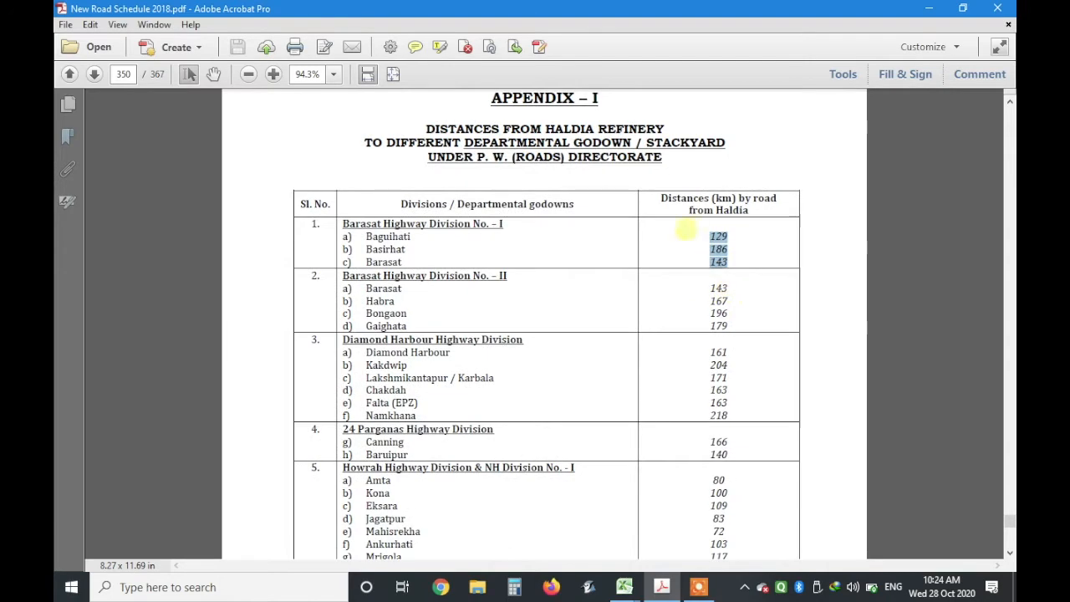
scroll(651, 375, down, 10)
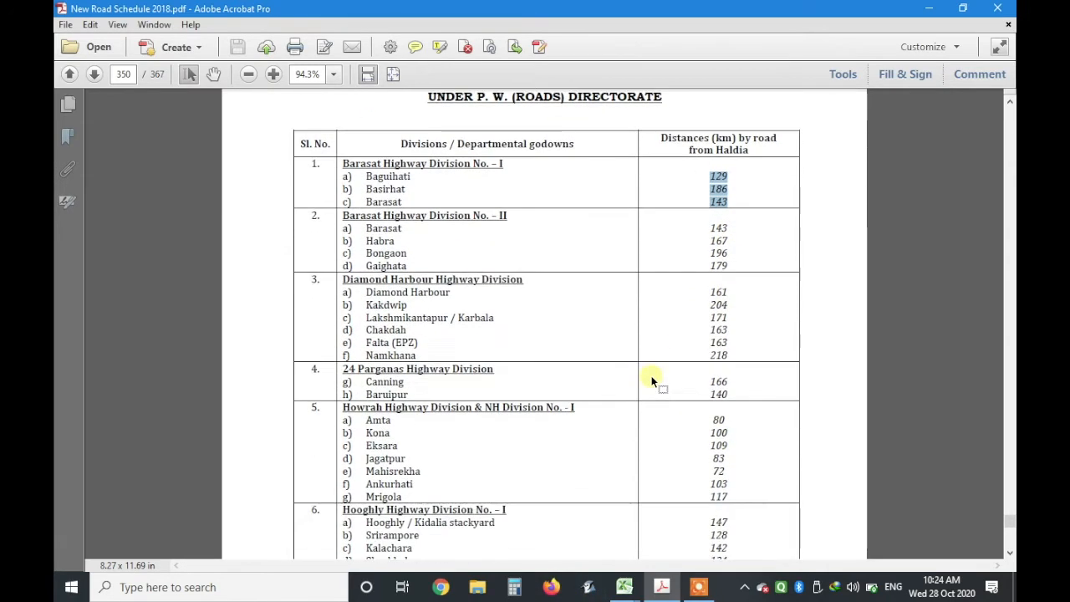
scroll(692, 404, down, 13)
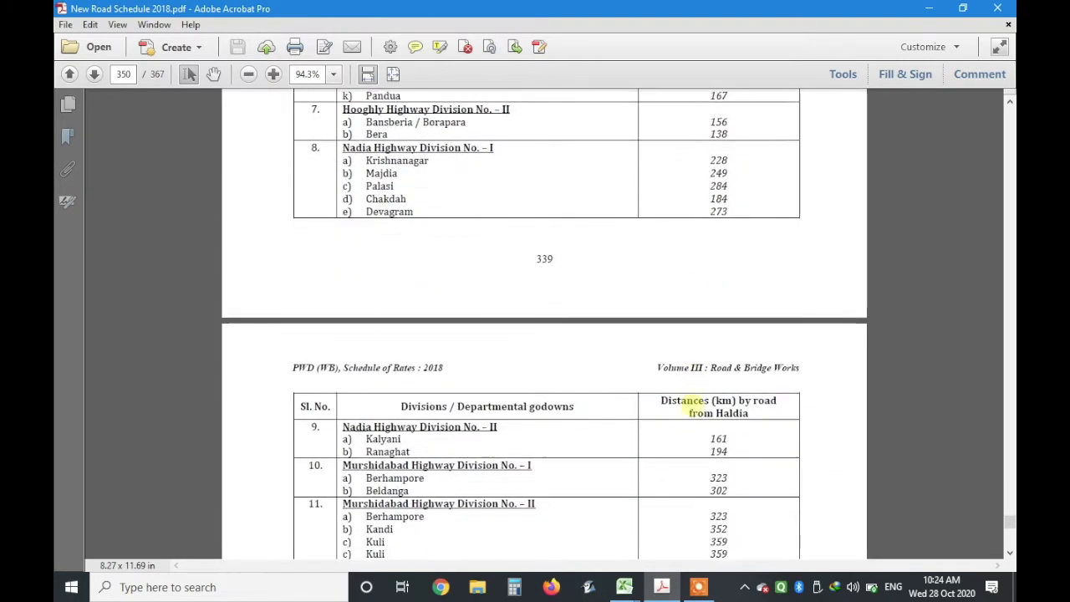
scroll(717, 409, down, 10)
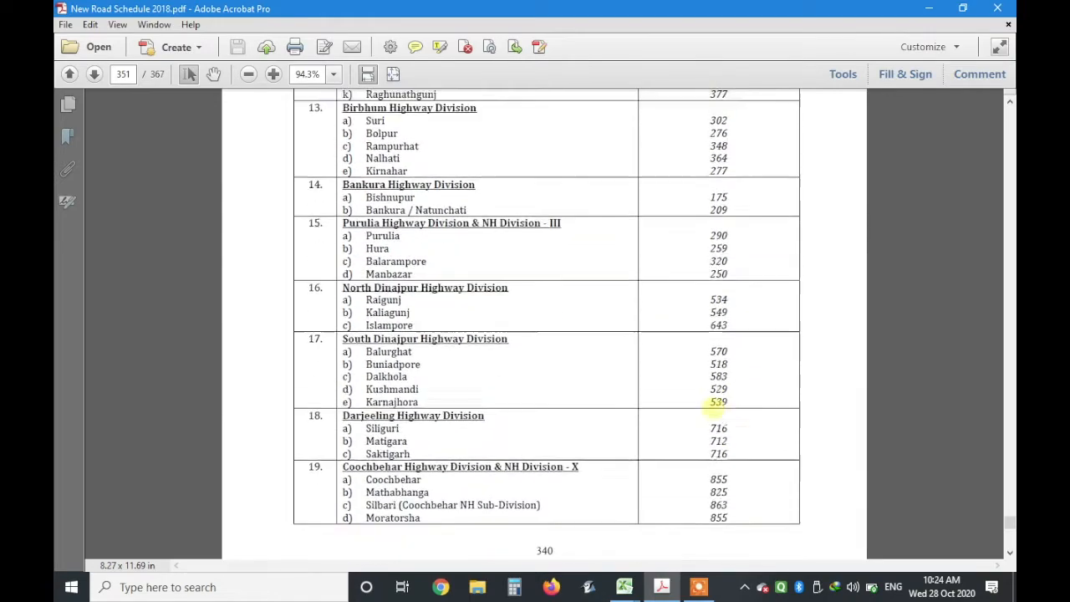
scroll(719, 415, down, 15)
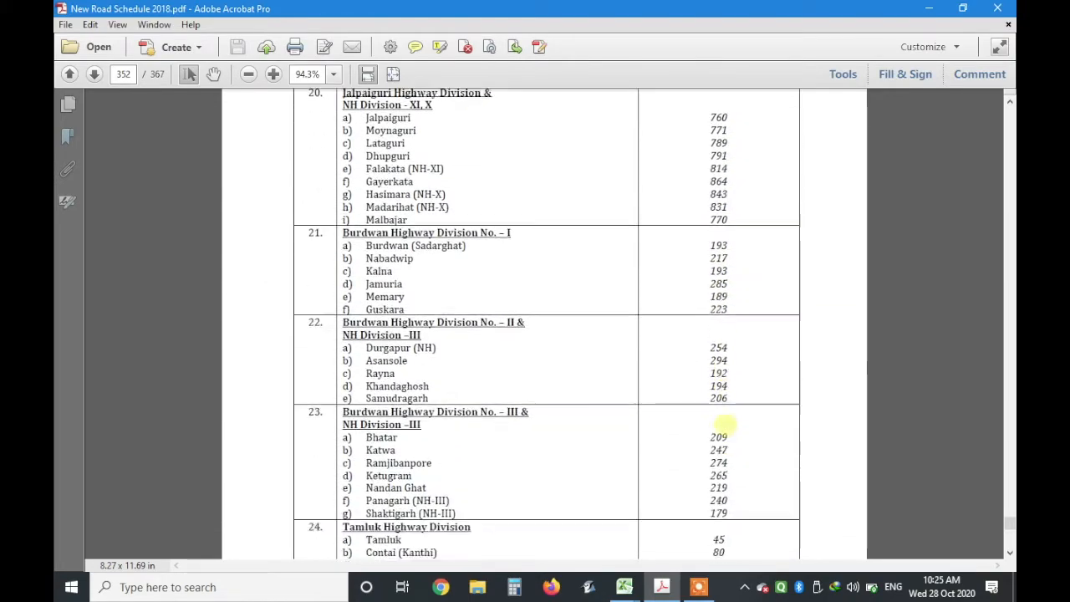
scroll(735, 444, down, 1)
scroll(719, 438, up, 5)
scroll(747, 437, down, 8)
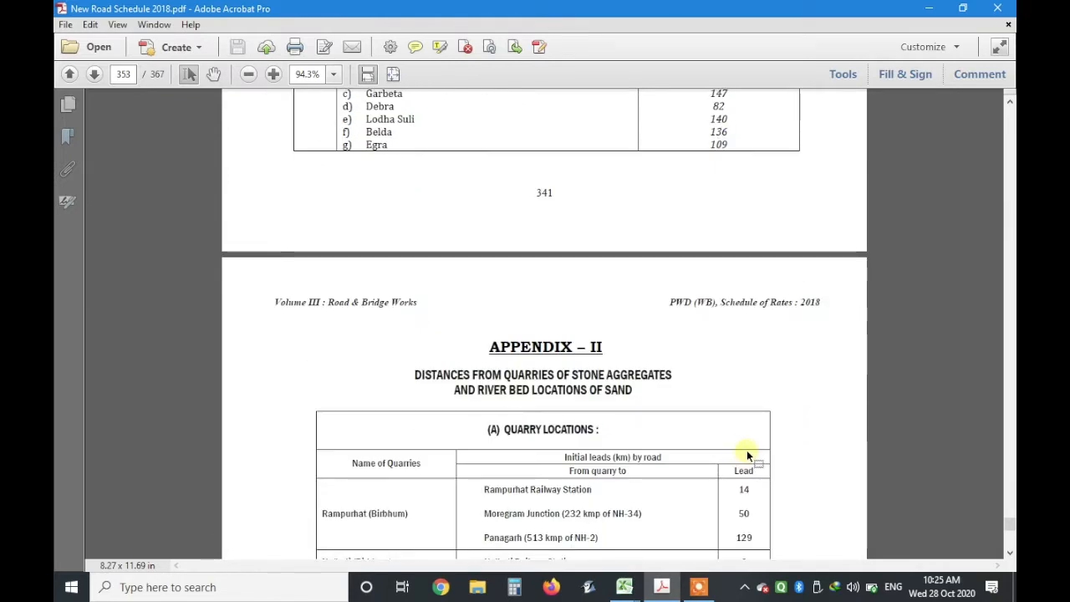
scroll(746, 452, down, 2)
scroll(744, 445, up, 12)
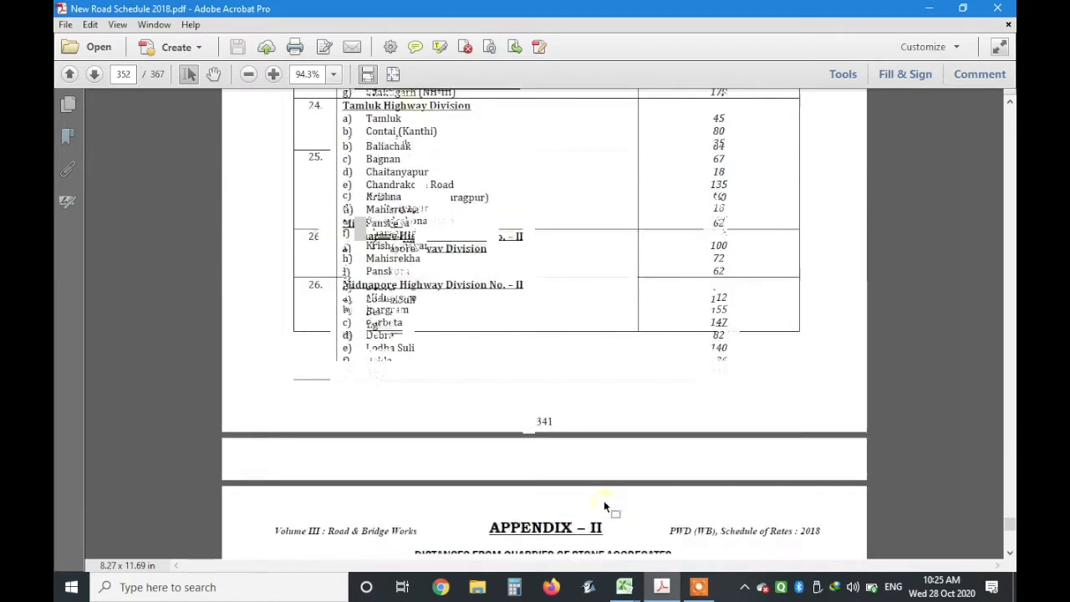
scroll(606, 493, down, 3)
scroll(609, 475, up, 10)
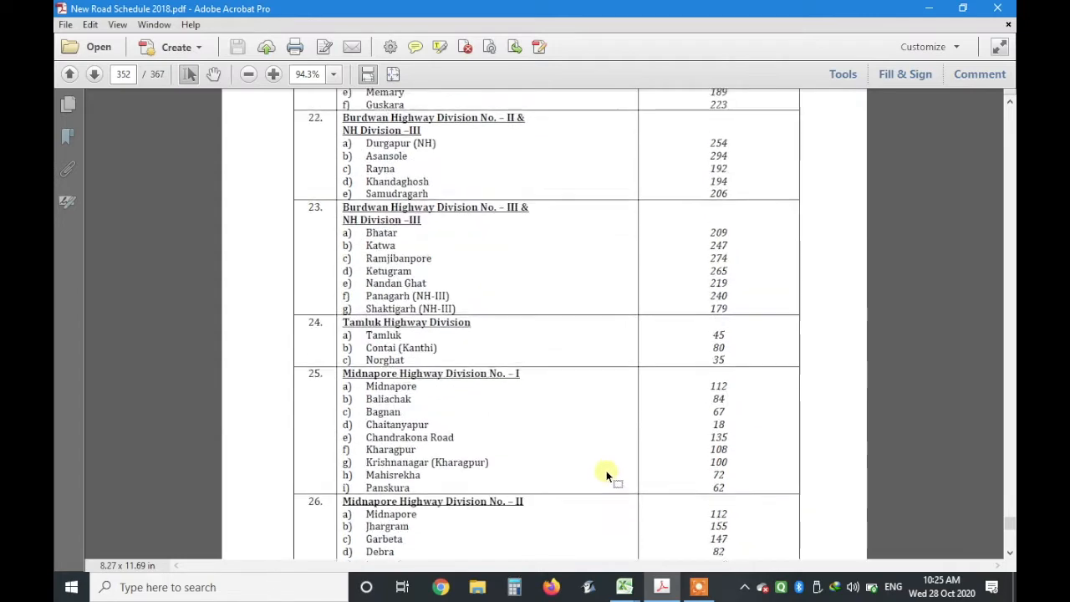
scroll(535, 530, up, 5)
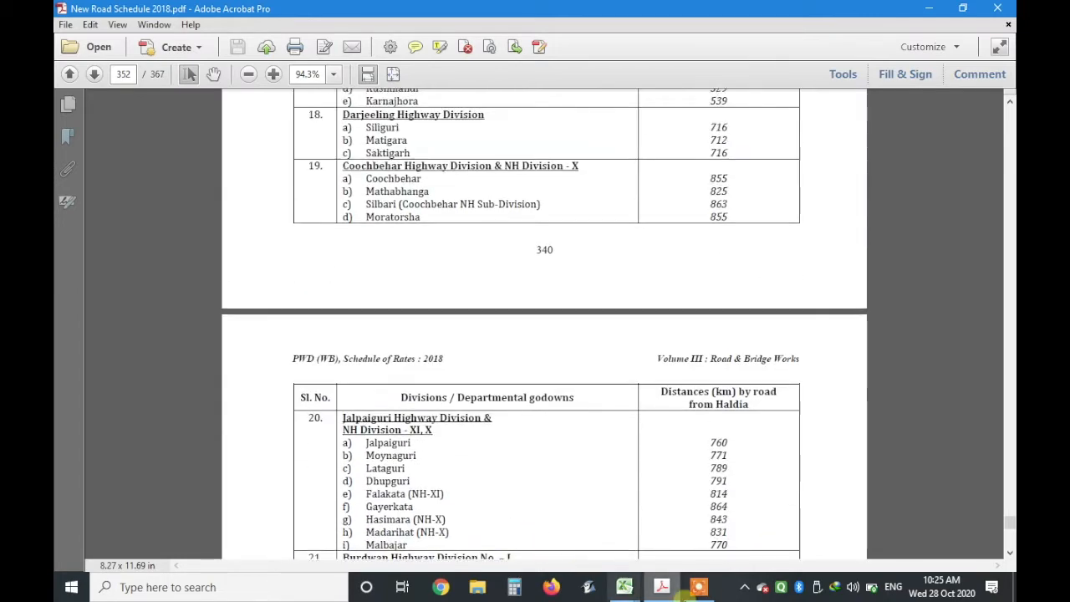
- Switch back to Excel and examine the godowns of Barasat Highway Divn. No.-I with their Haldia and Uluberia distances
click(624, 587)
click(649, 518)
click(359, 380)
click(430, 236)
drag(359, 268, 361, 456)
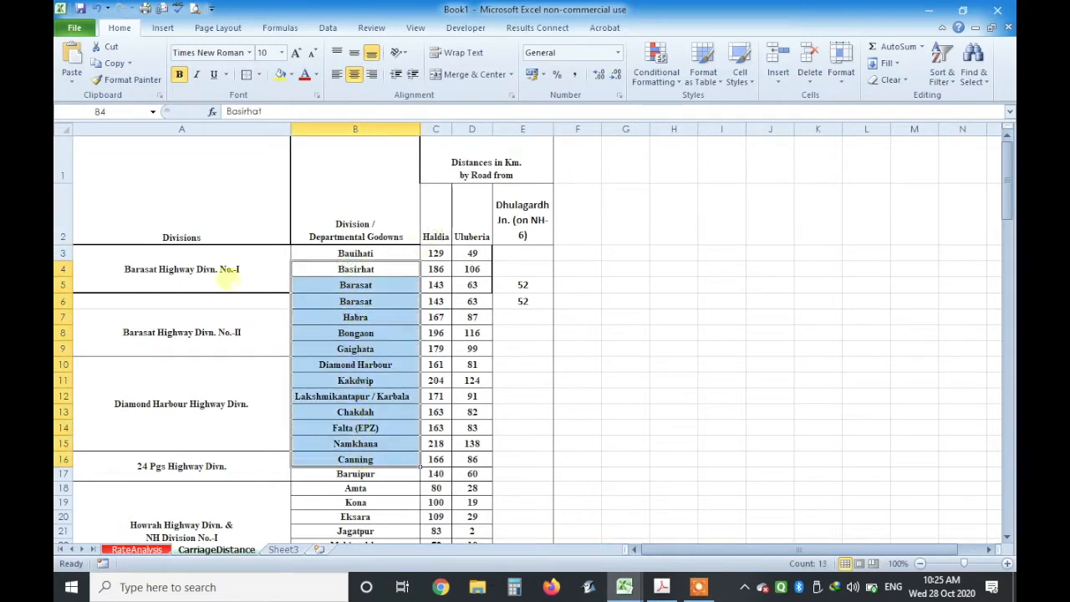
click(227, 276)
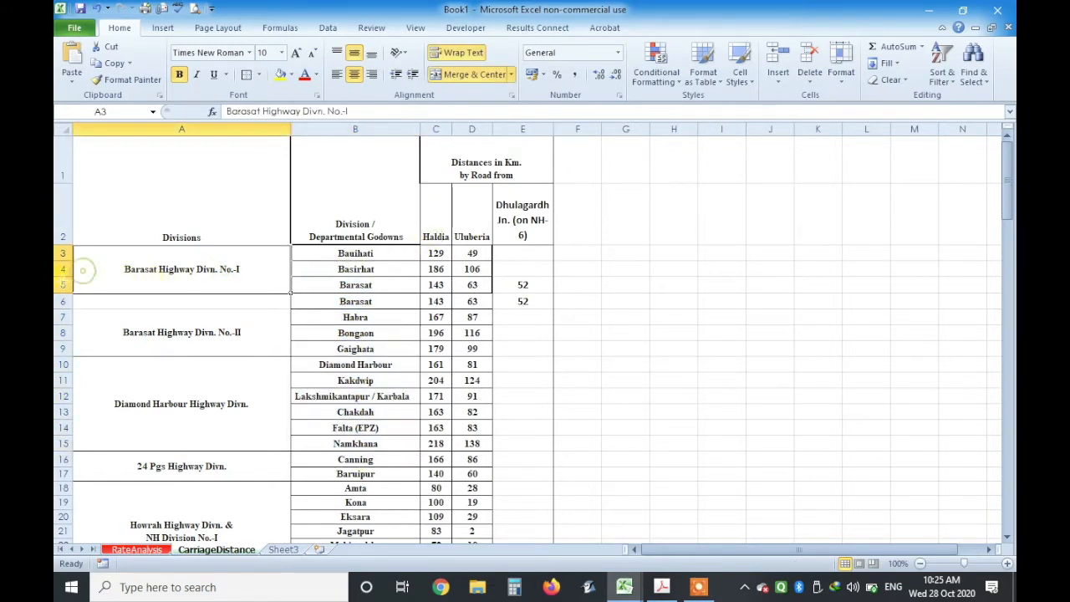
drag(332, 253, 344, 285)
click(437, 252)
click(472, 253)
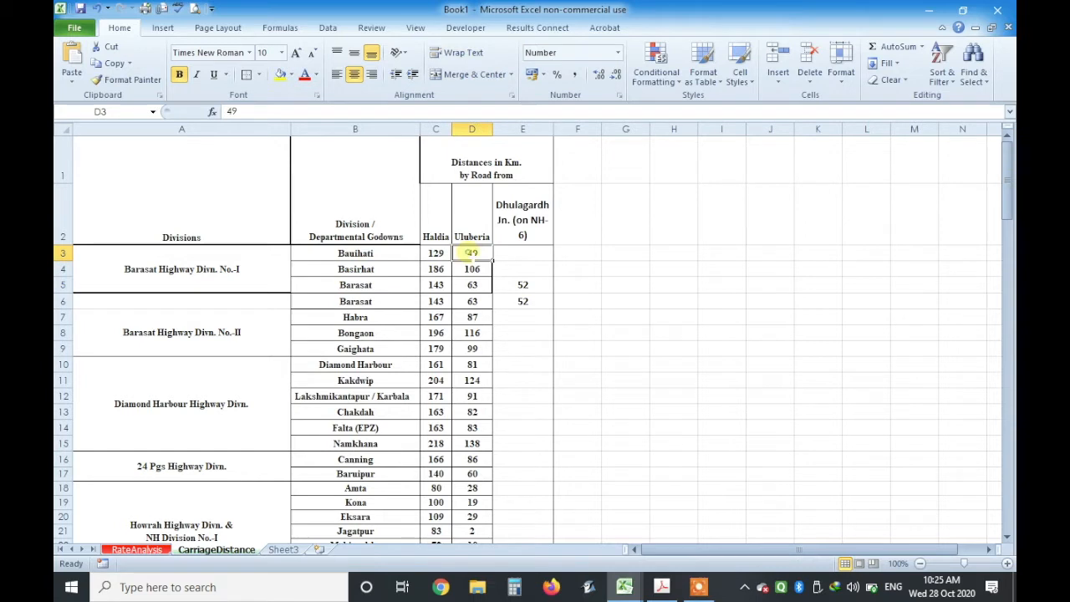
click(473, 219)
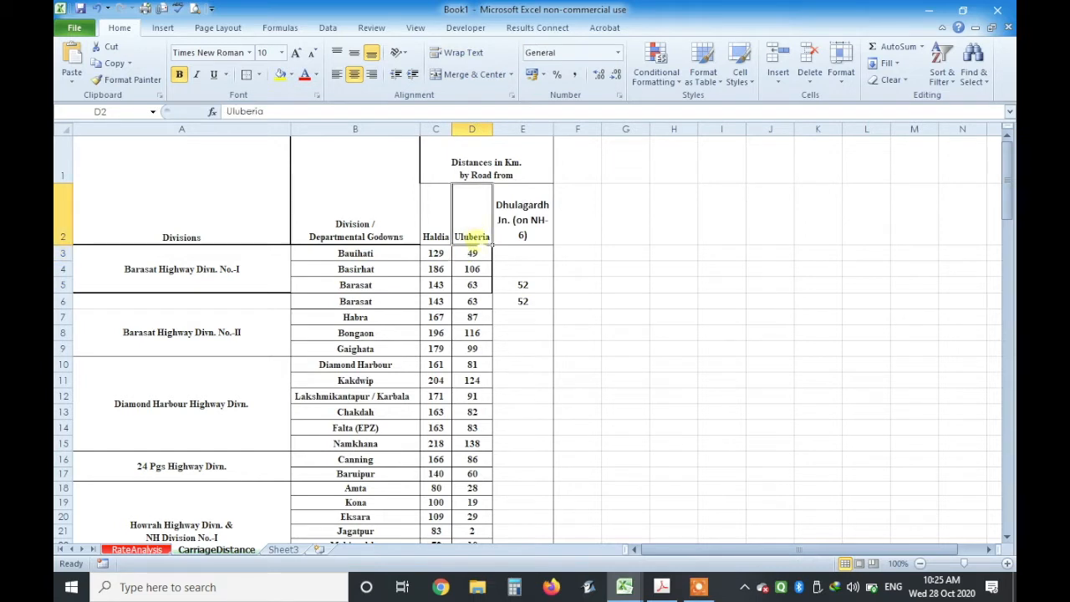
drag(368, 252, 370, 285)
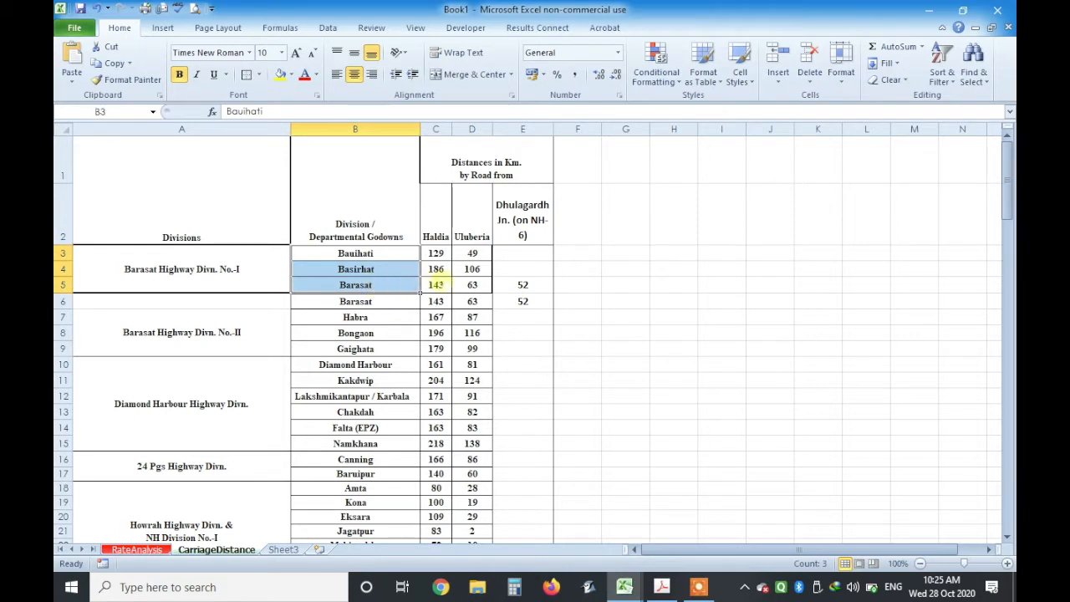
click(472, 252)
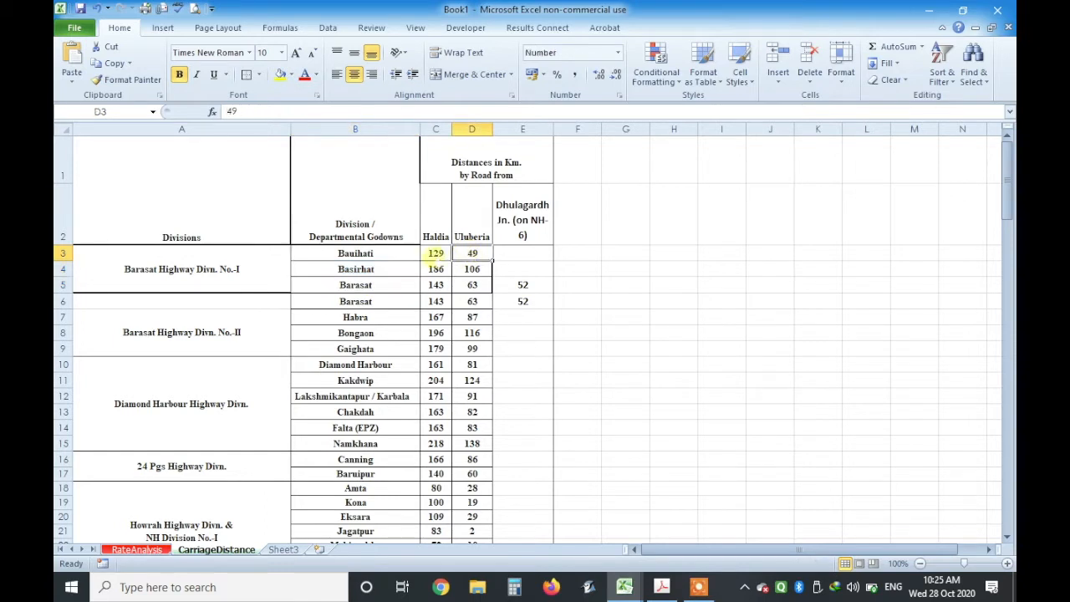
click(473, 231)
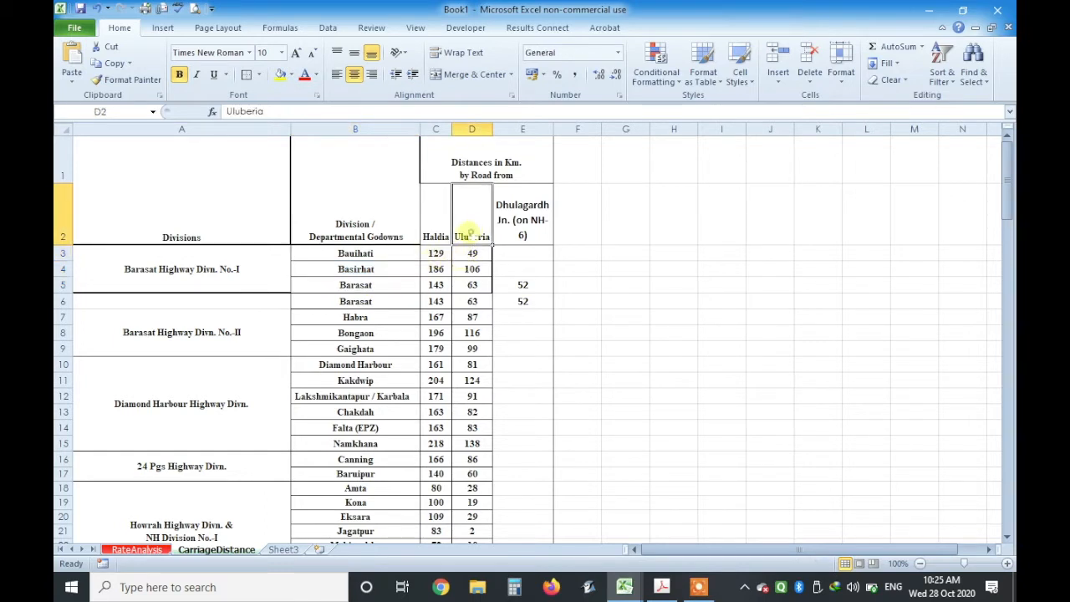
click(395, 256)
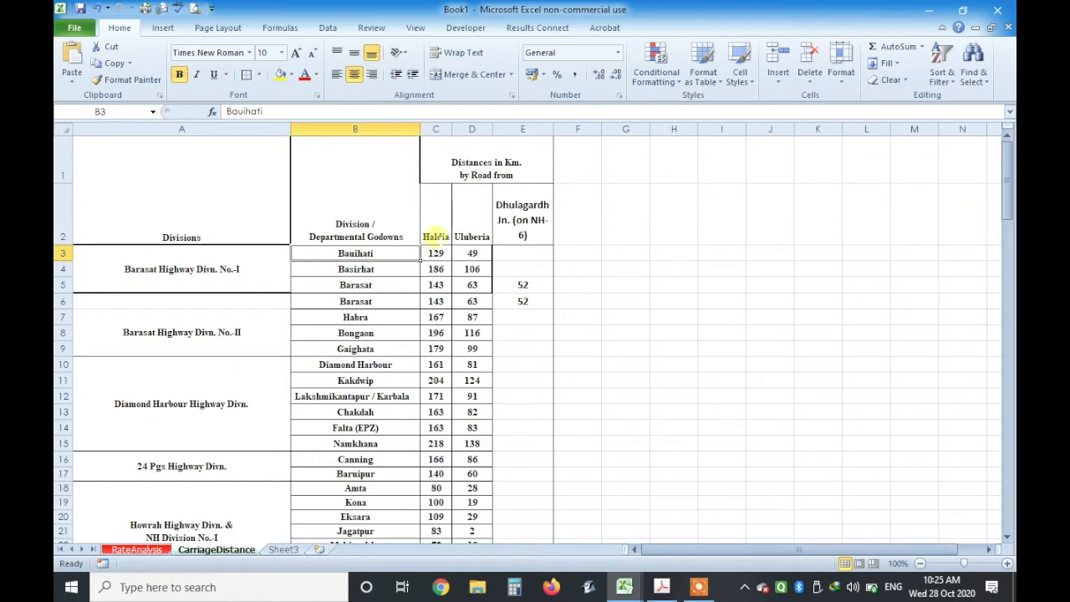
- Review the Uluberia distances in column D from row 3 to row 134 and return to the table's start
drag(473, 252, 473, 516)
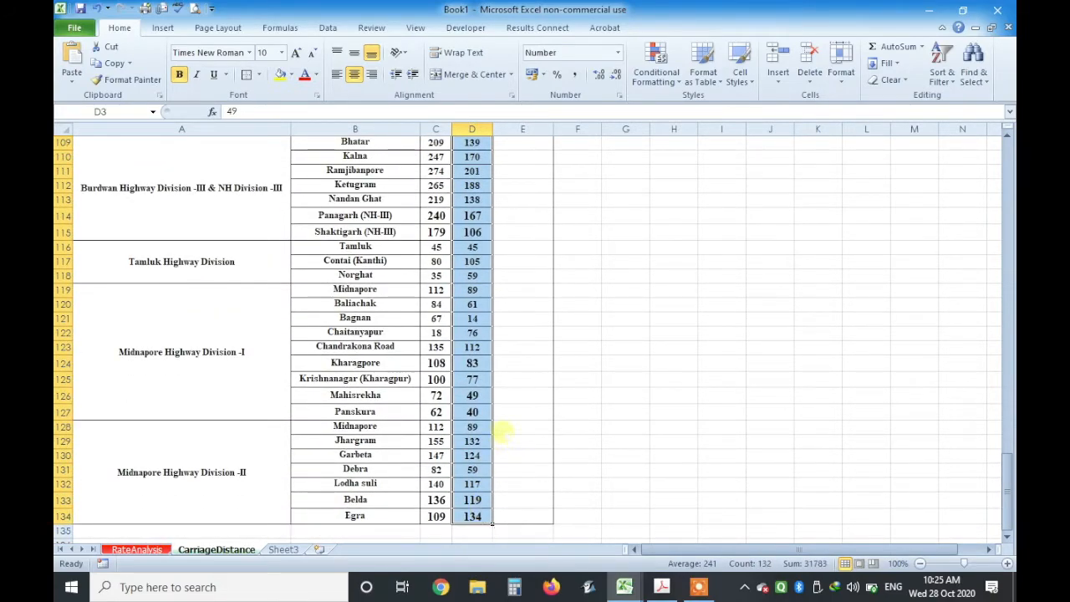
scroll(480, 393, up, 2)
drag(1003, 463, 972, 121)
click(539, 332)
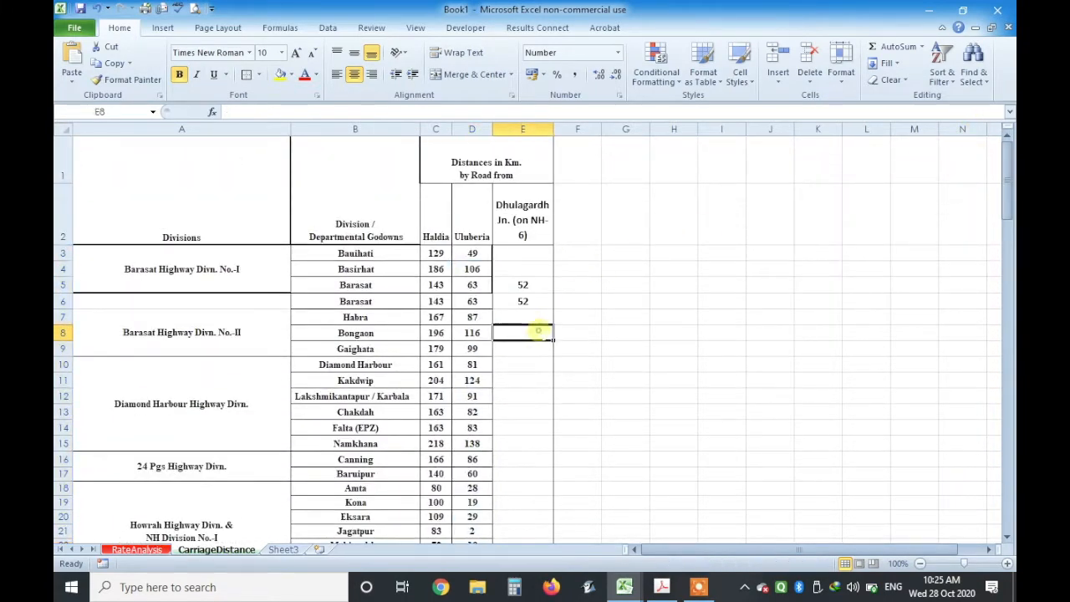
- Widen column E so that the "Dhulagardh Jn. (on NH-6)" heading fits on two lines
click(446, 286)
click(522, 220)
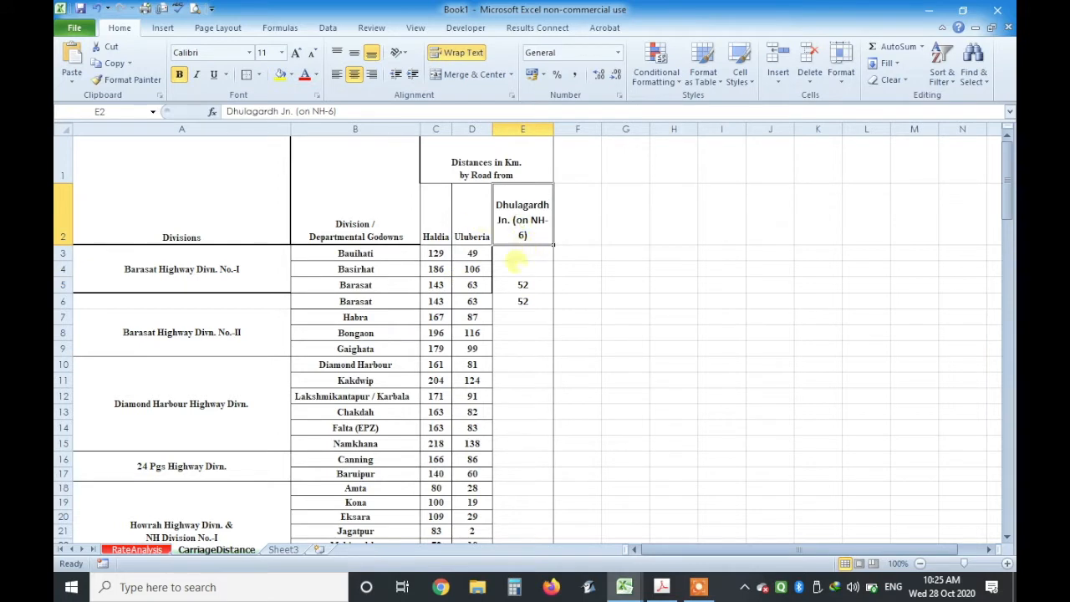
click(536, 221)
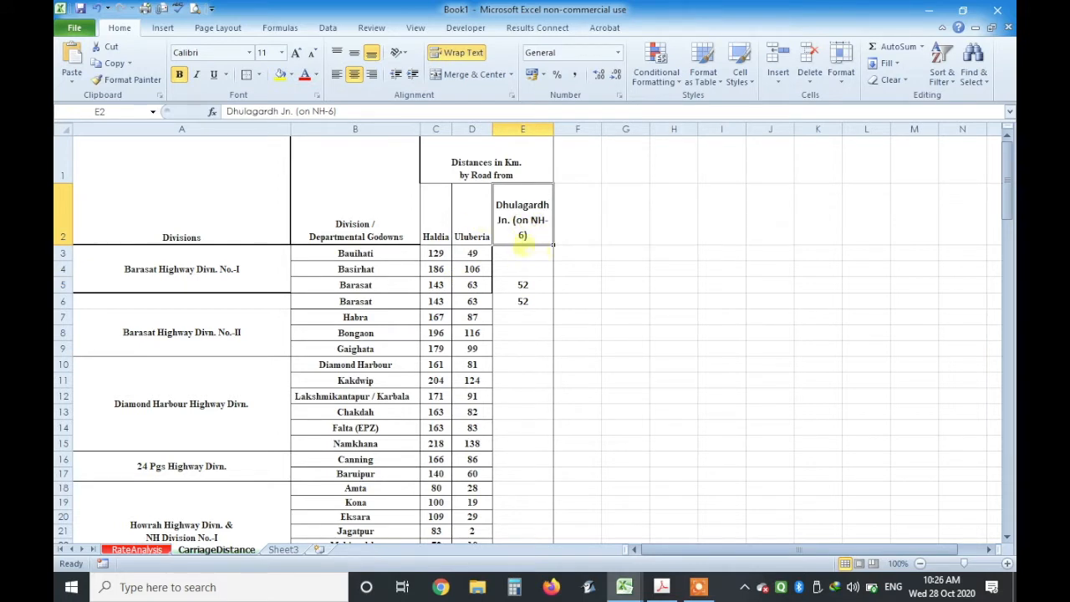
drag(554, 127, 588, 126)
click(551, 329)
- Examine the Dhulagardh Jn. distances of the two Barasat godowns and the blank cells in the rest of column E
drag(518, 287, 523, 303)
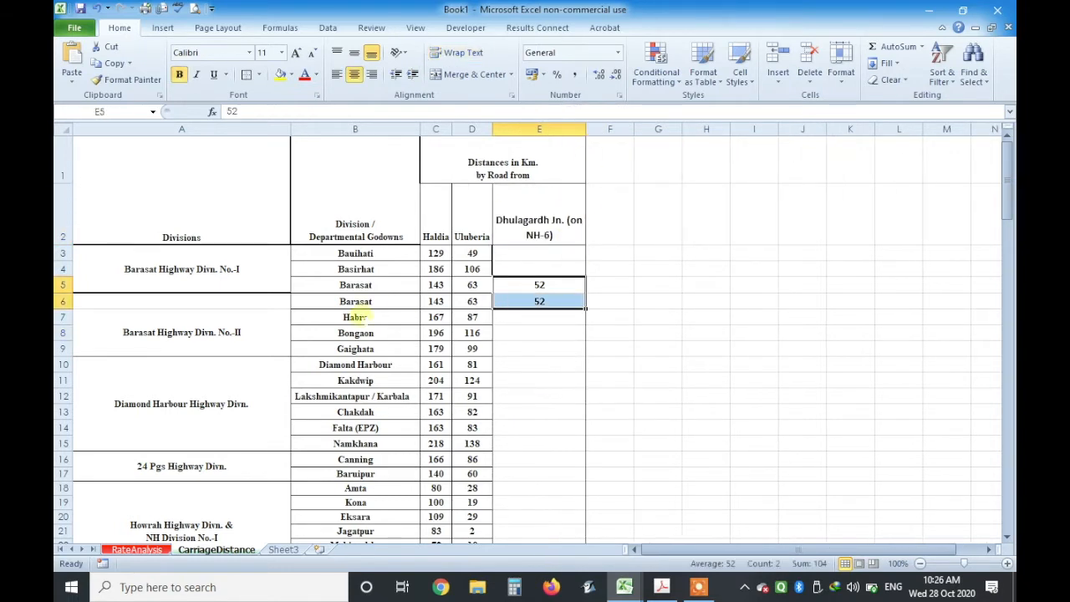
click(355, 302)
drag(539, 285, 545, 301)
click(539, 284)
click(536, 255)
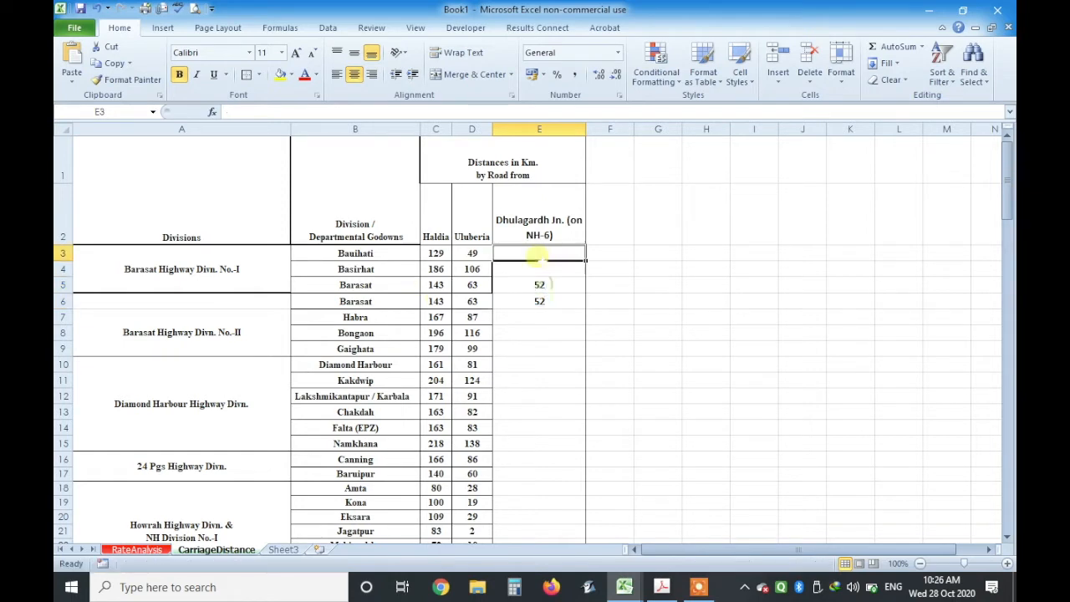
drag(537, 254, 539, 522)
click(538, 255)
drag(1007, 492, 952, 127)
click(668, 299)
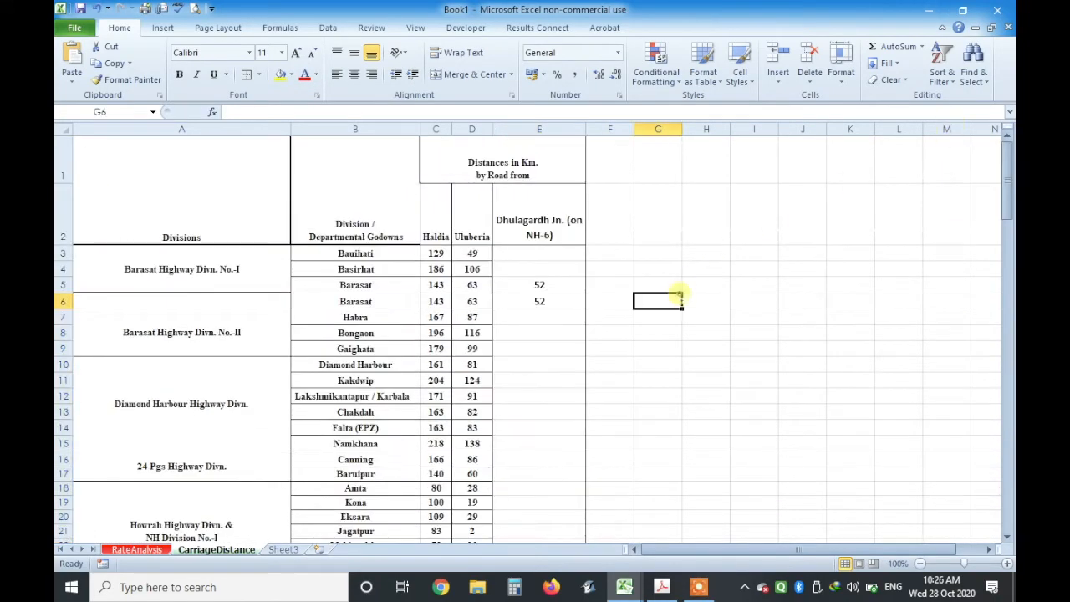
click(551, 285)
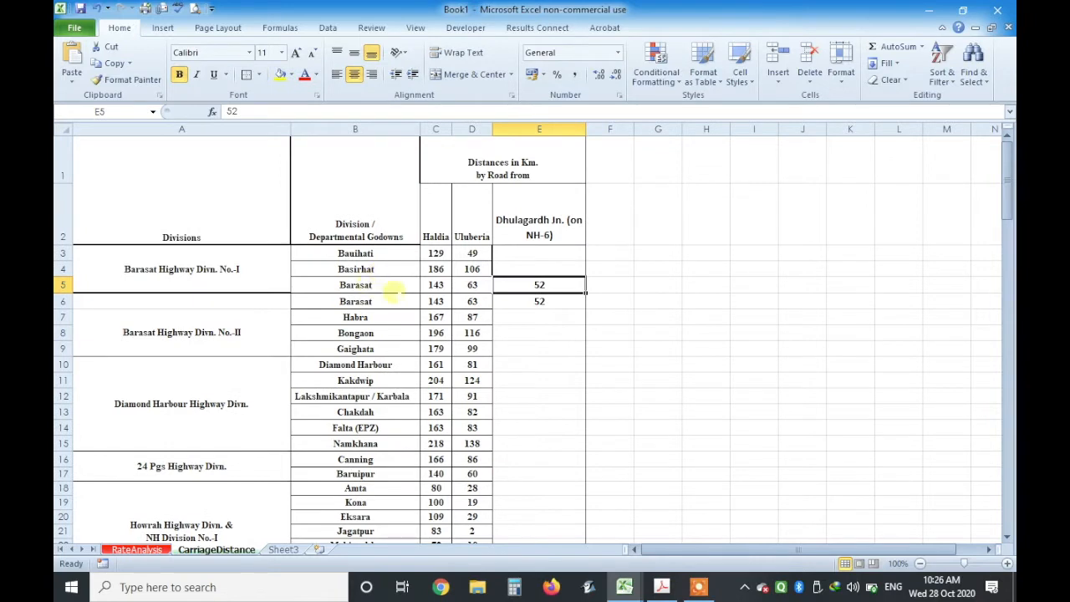
click(690, 268)
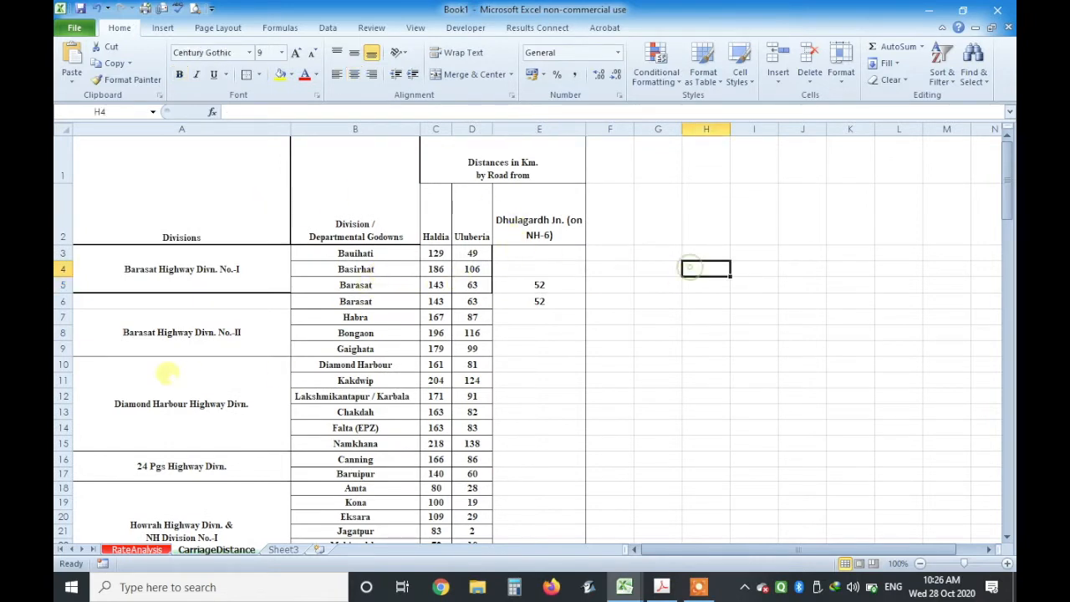
- Reduce the height of row 1 slightly, check the table headings and divisions, and open the RateAnalysis sheet
drag(63, 183, 63, 169)
drag(351, 209, 430, 198)
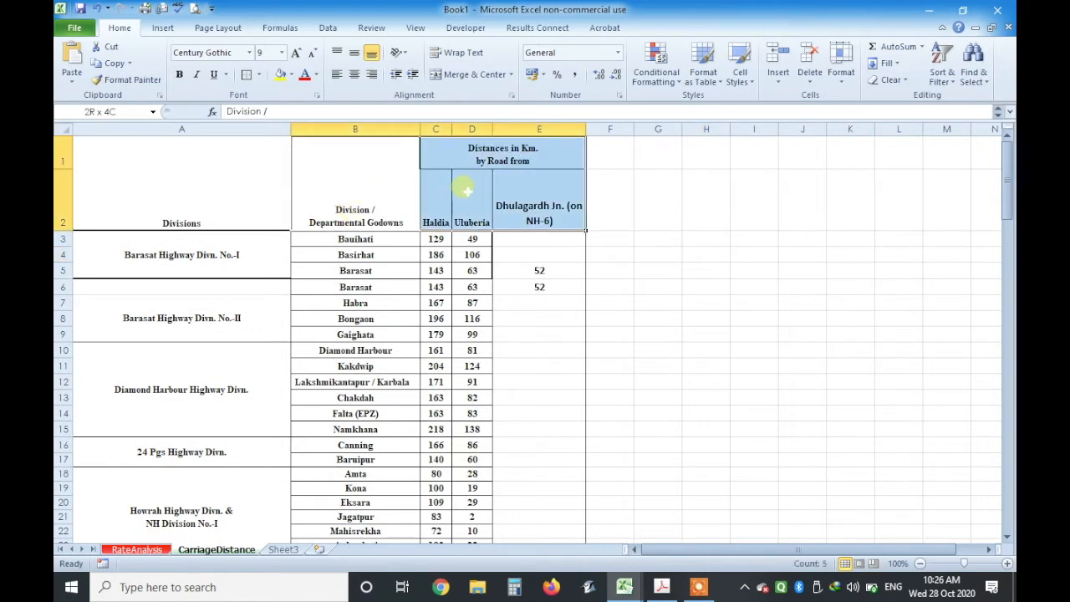
drag(158, 238, 189, 495)
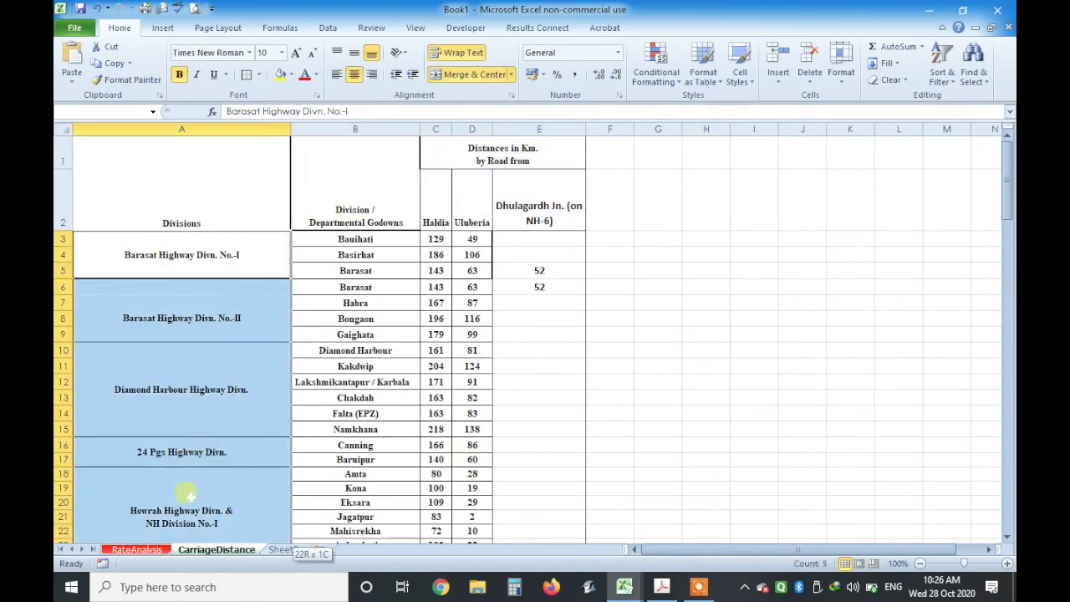
click(416, 335)
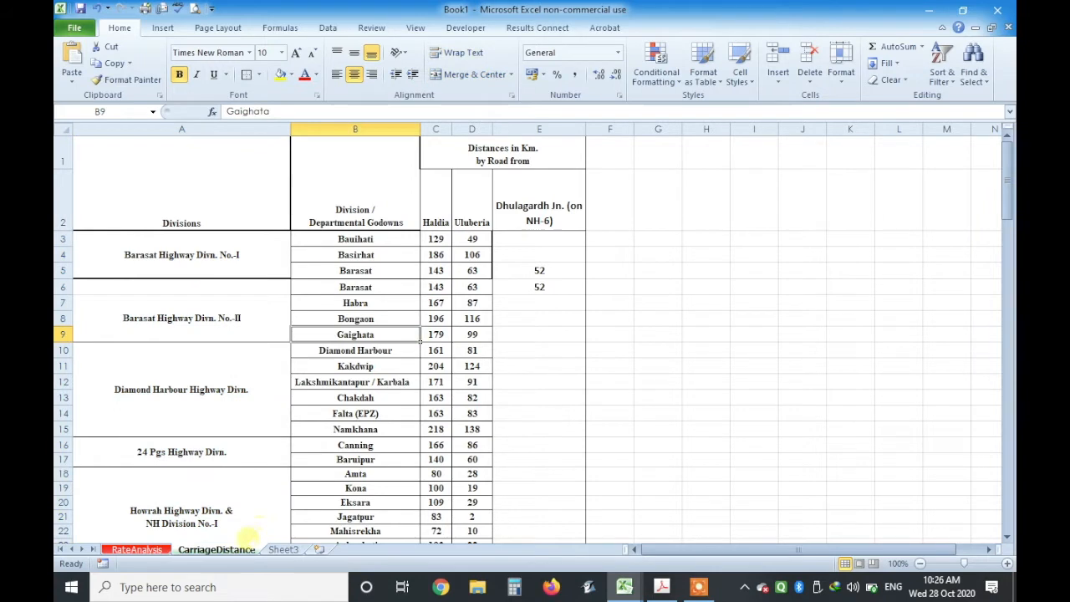
click(137, 549)
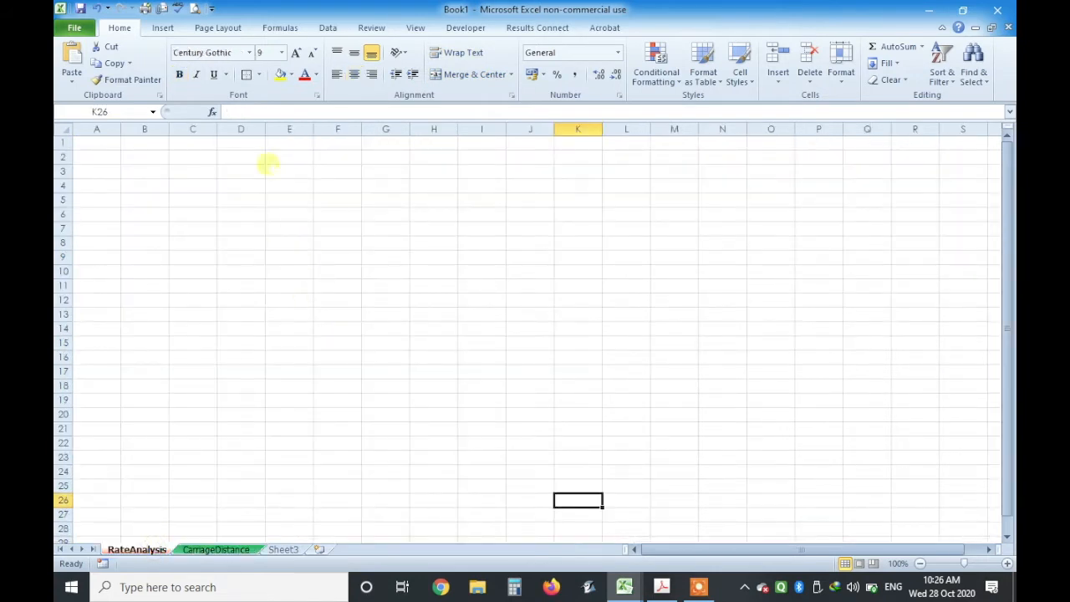
- Set the RateAnalysis sheet's paper size to A4 and check the usable page width across the columns
click(255, 203)
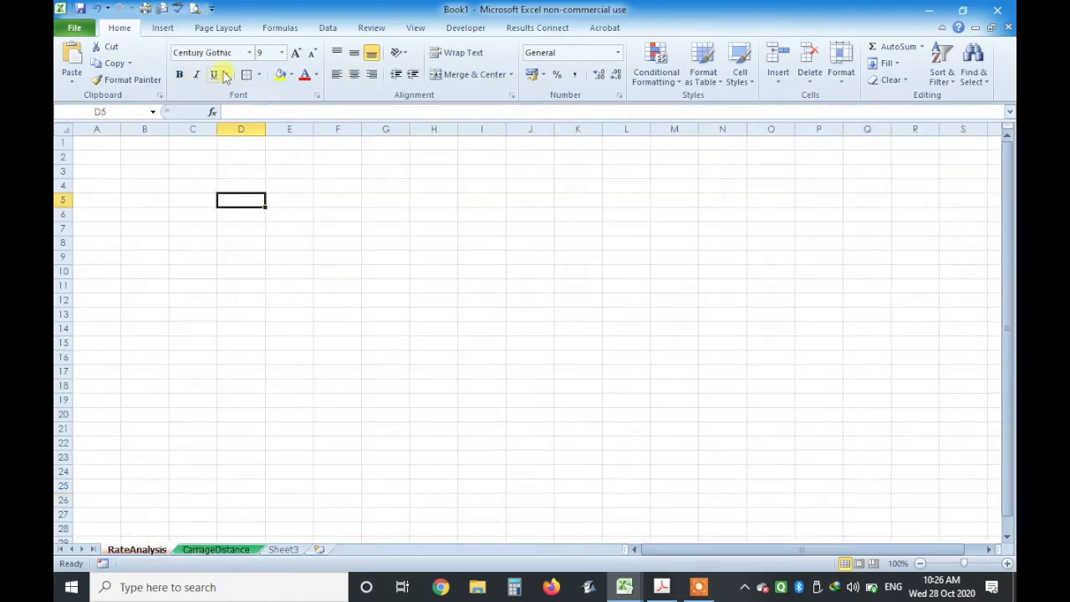
click(219, 29)
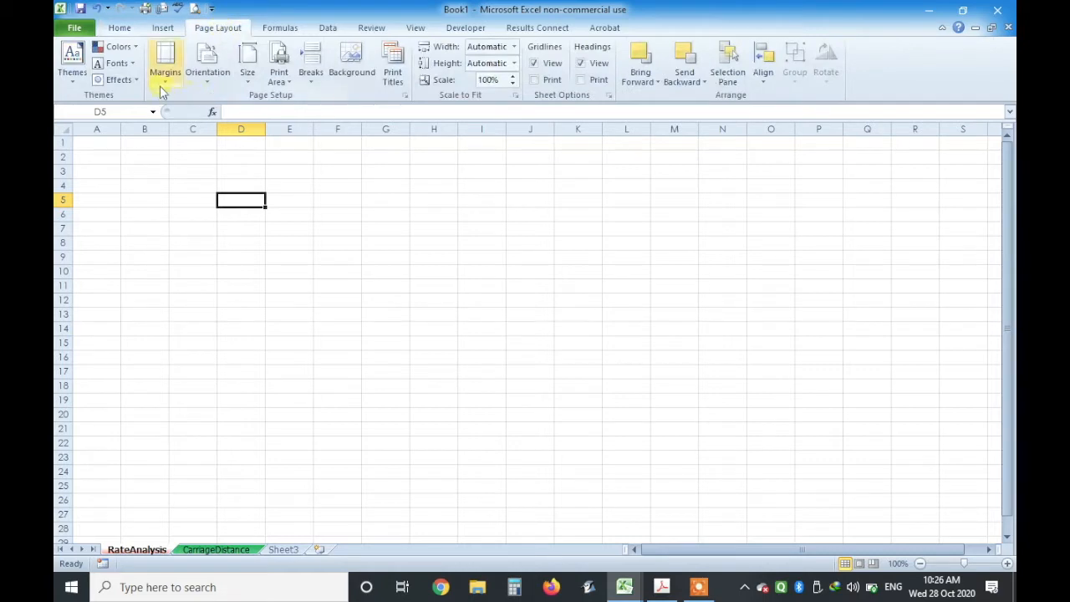
click(251, 80)
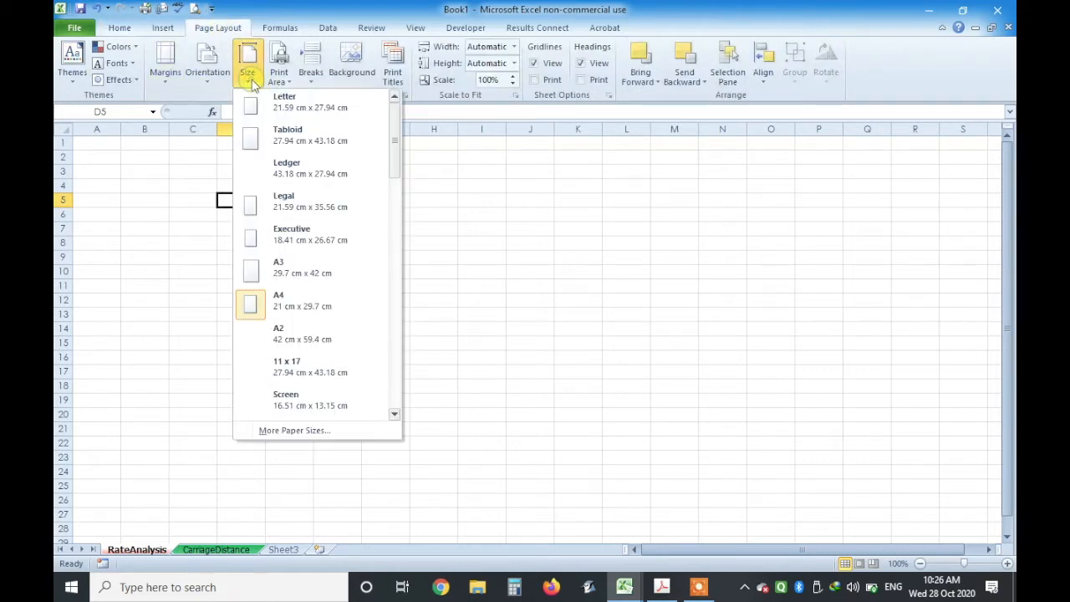
click(259, 306)
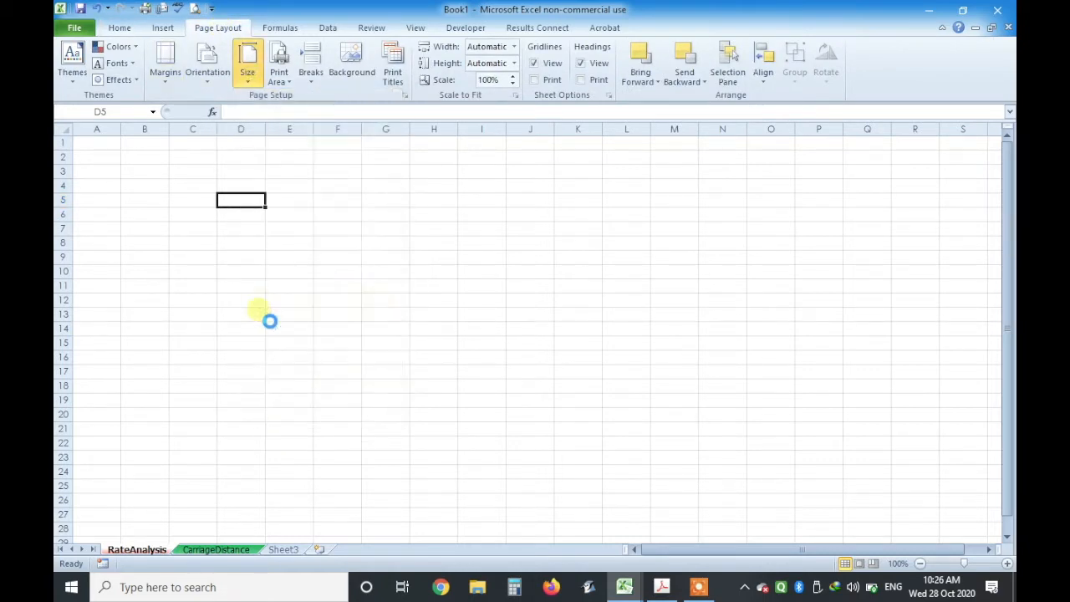
click(338, 272)
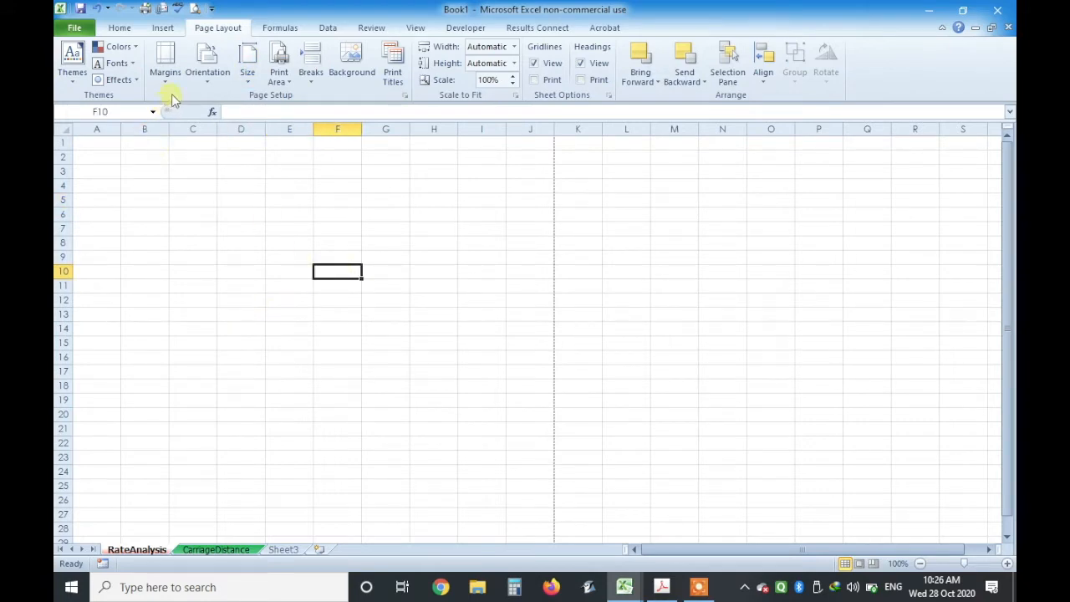
click(173, 215)
click(77, 159)
drag(77, 159, 494, 270)
click(702, 273)
click(598, 299)
- Switch to the 01. SD Estimate workbook and open the RateAnalysisBituminous sheet at its project title
click(626, 590)
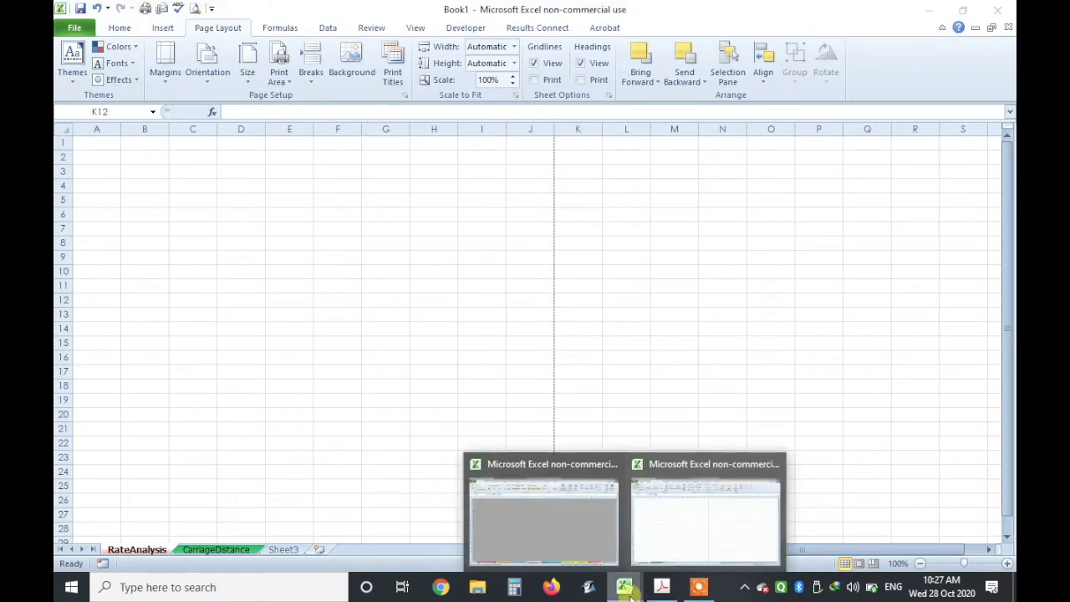
click(613, 501)
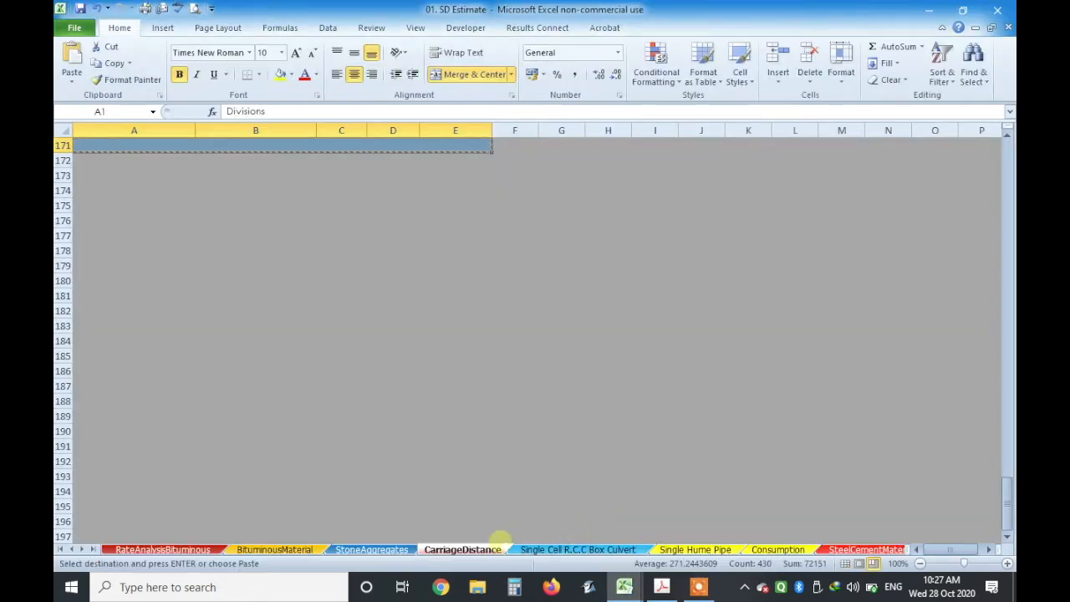
click(163, 549)
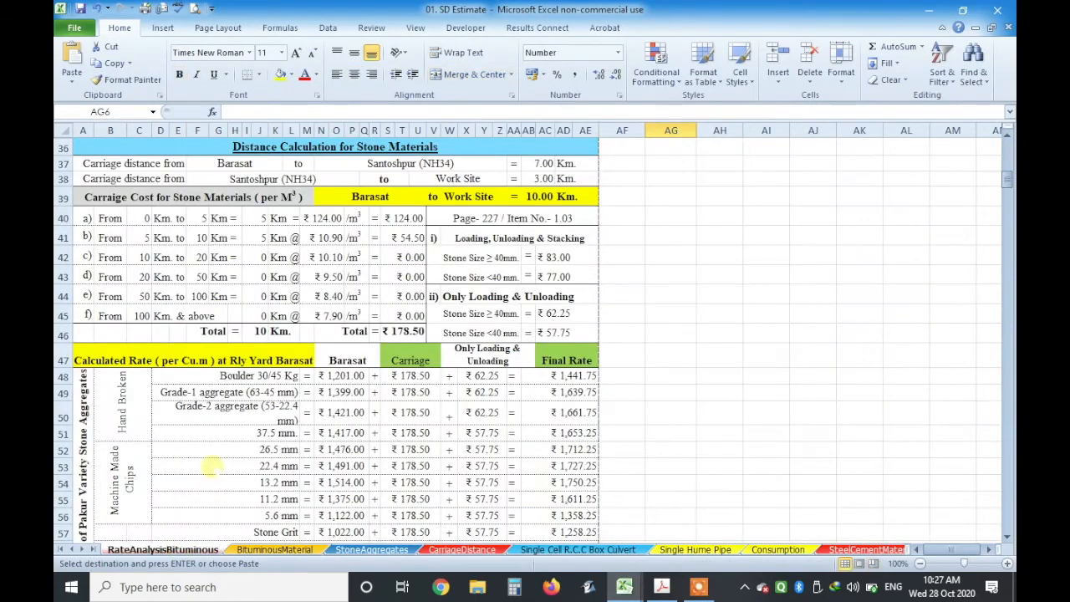
scroll(251, 282, up, 2)
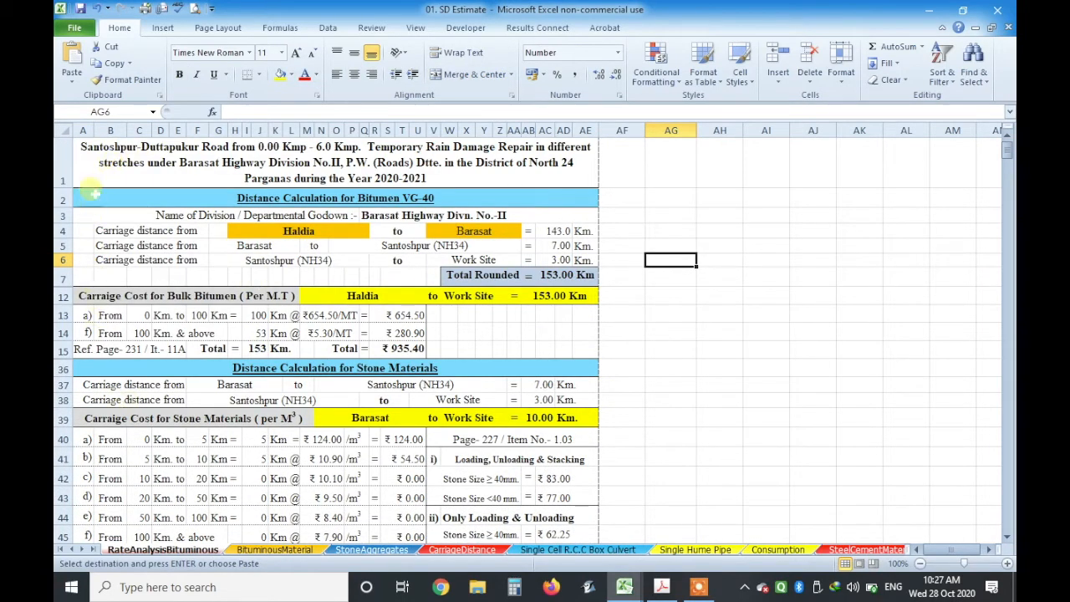
- Copy the merged project title in A1 and look through the carriage cost, material rate and FORMAT – B calculations below it
click(90, 164)
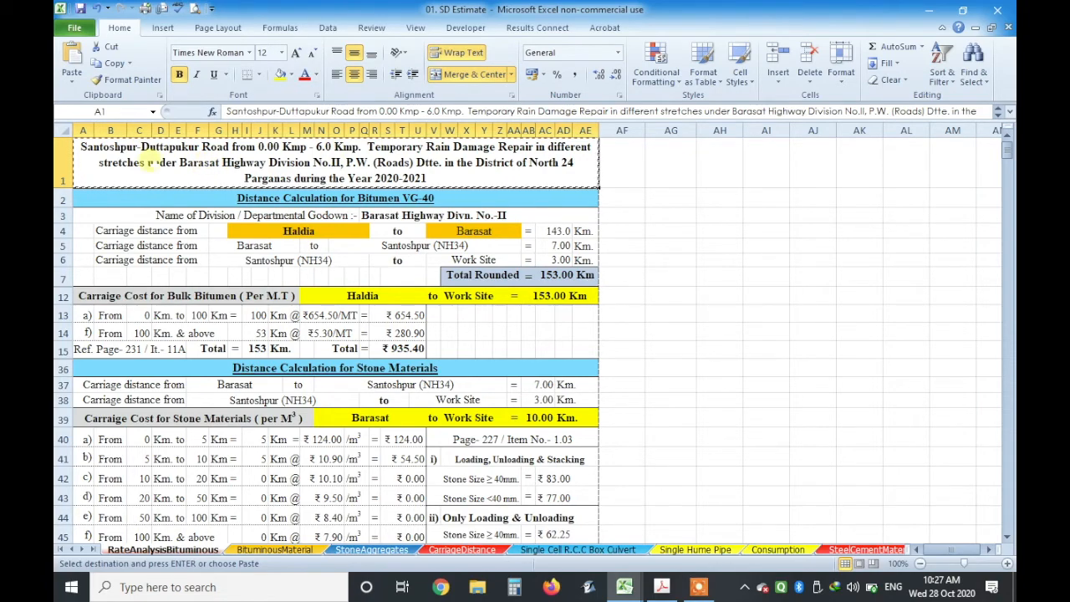
scroll(399, 236, down, 2)
scroll(399, 237, down, 9)
scroll(294, 306, down, 7)
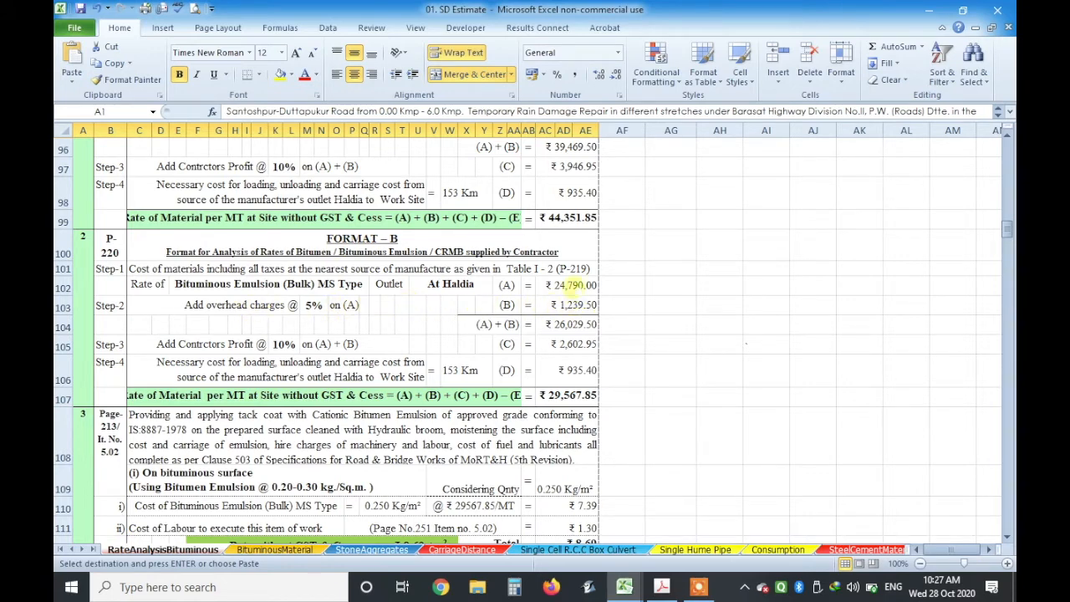
scroll(259, 292, up, 16)
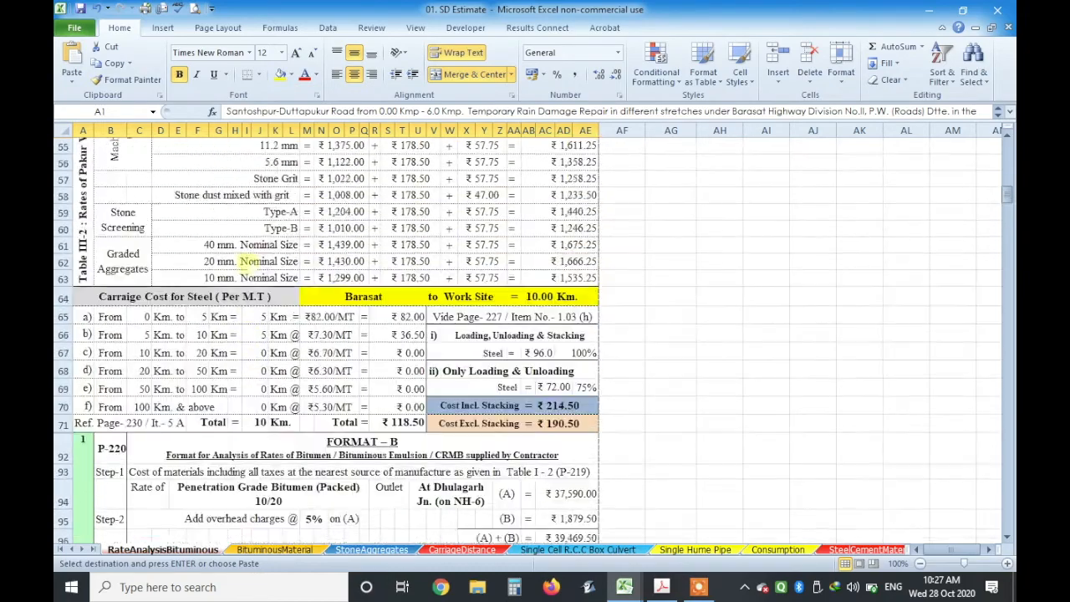
scroll(243, 263, up, 12)
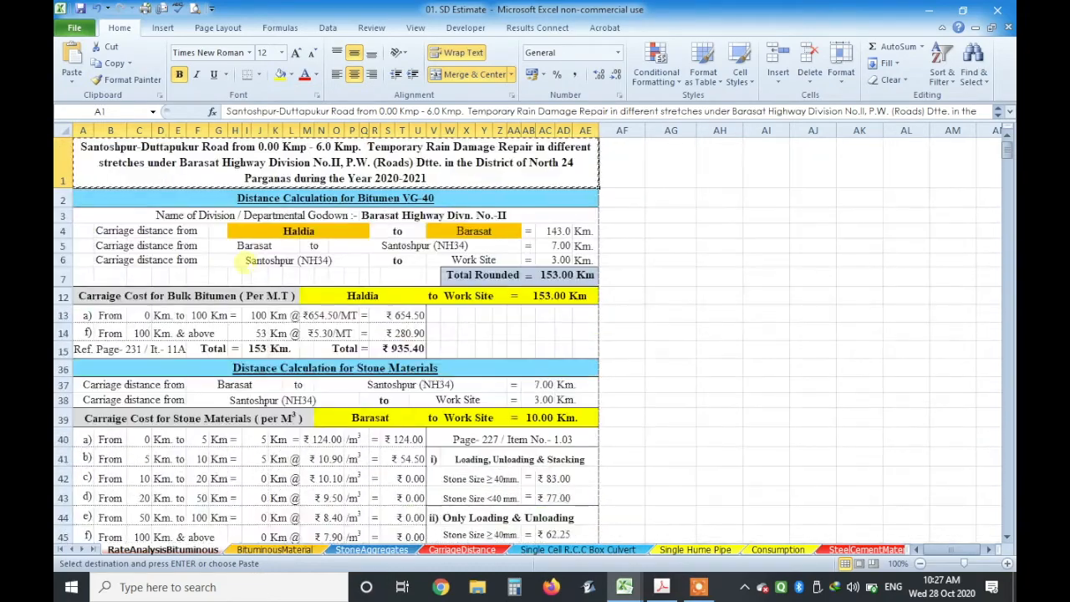
- Try to paste the copied project title into cell A1 of the RateAnalysis sheet in Book1
click(625, 586)
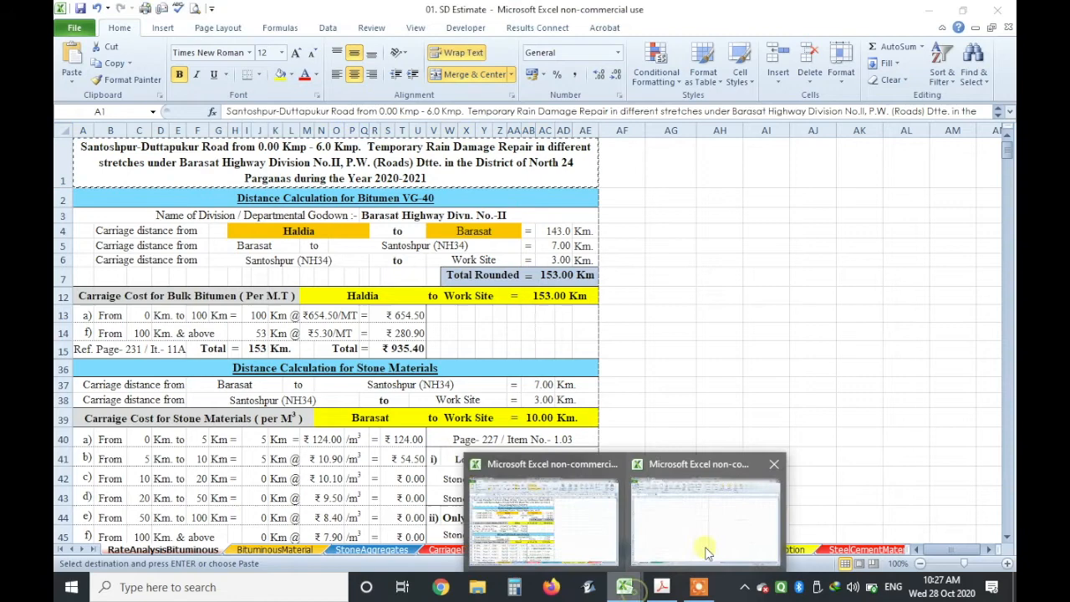
click(703, 544)
click(87, 146)
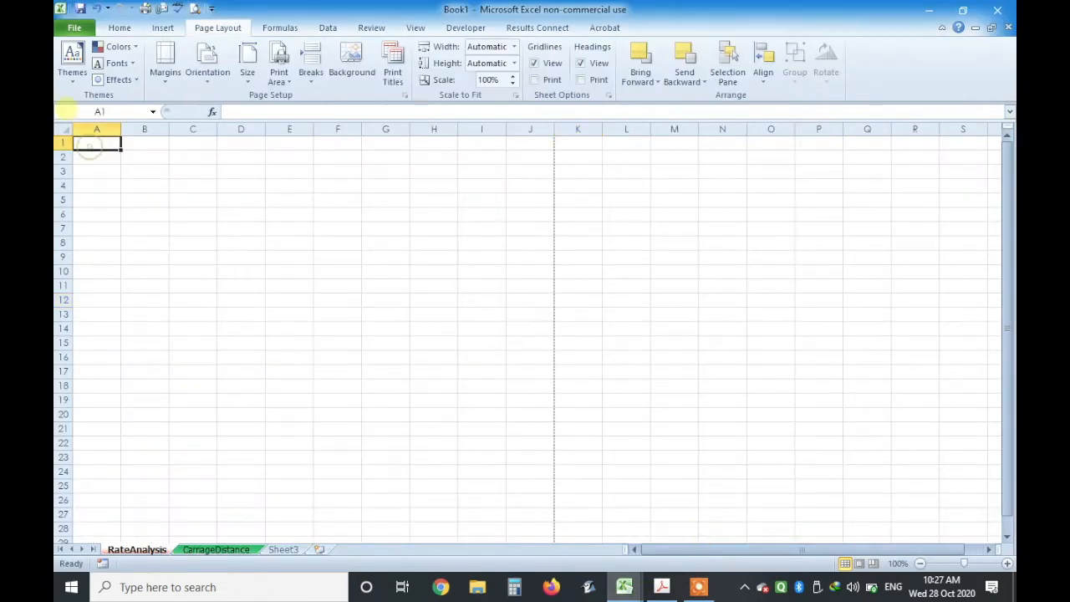
click(115, 27)
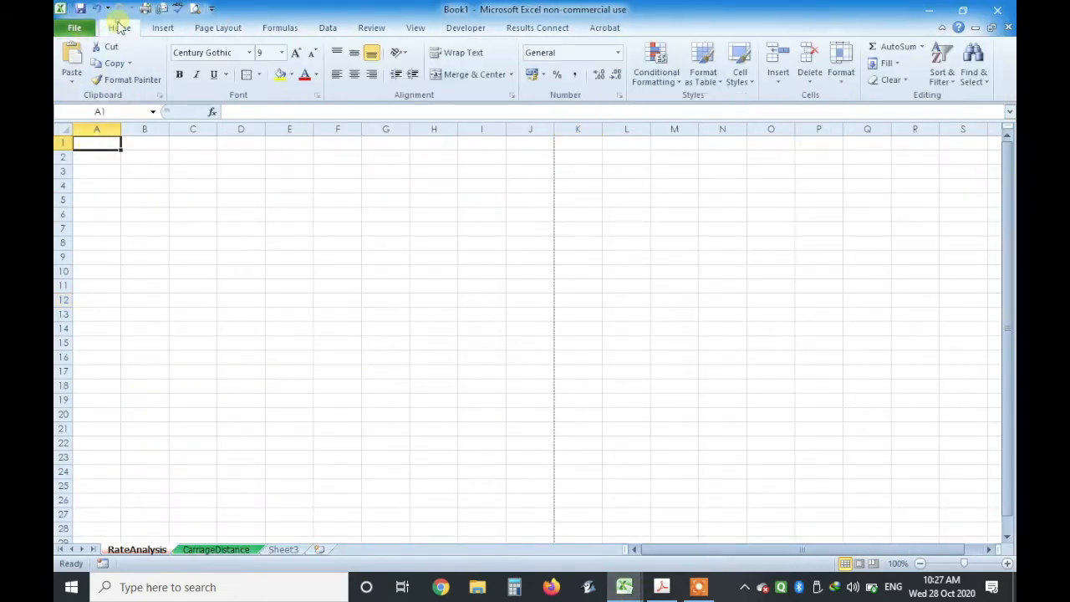
click(72, 83)
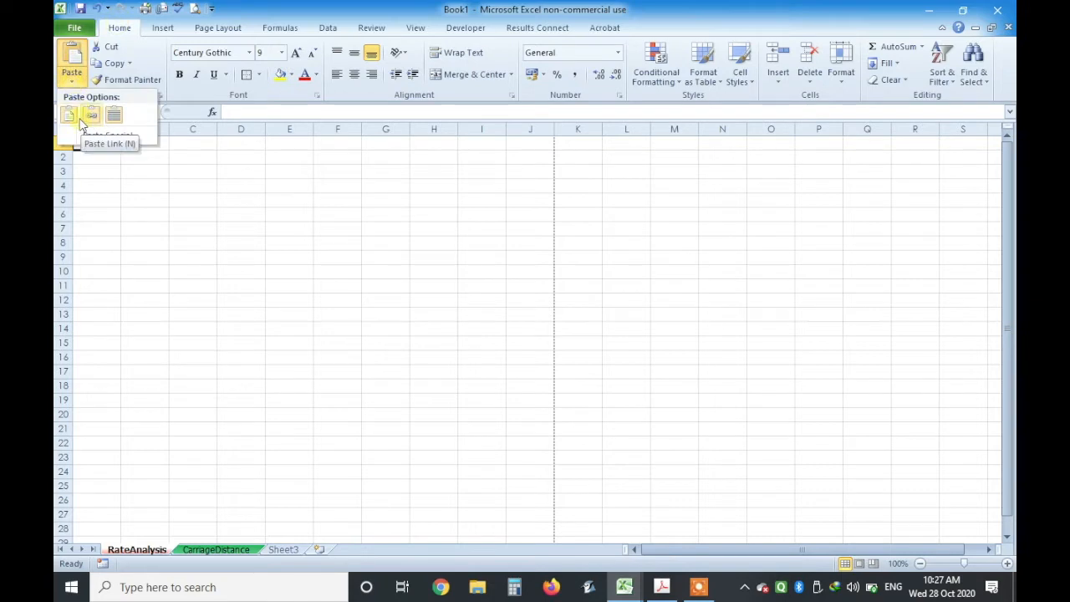
click(69, 115)
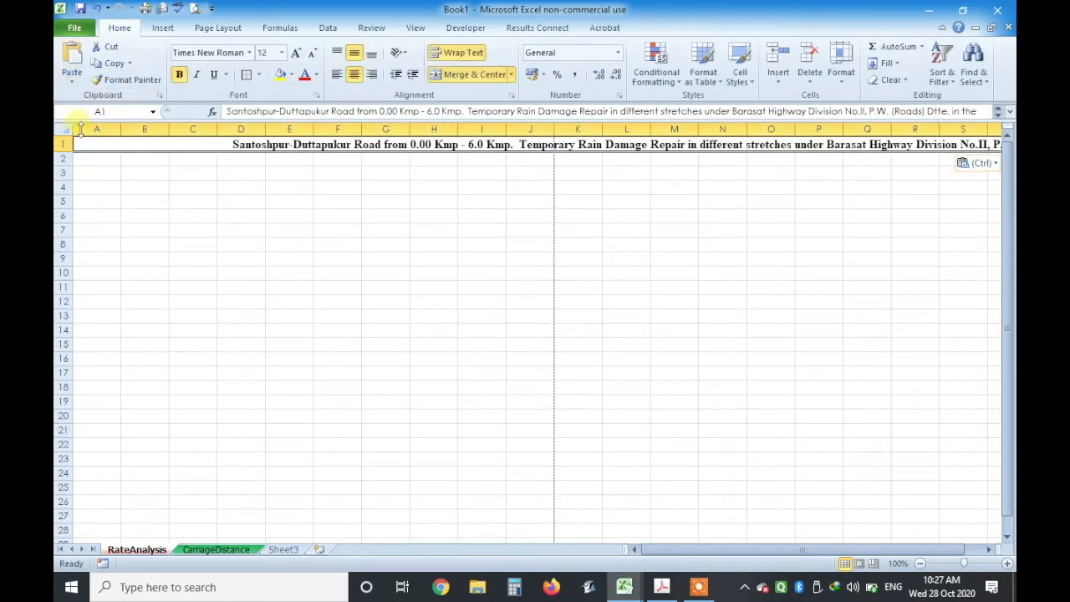
- Undo the title paste, try pasting it into A1 once more, and undo that as well
click(96, 8)
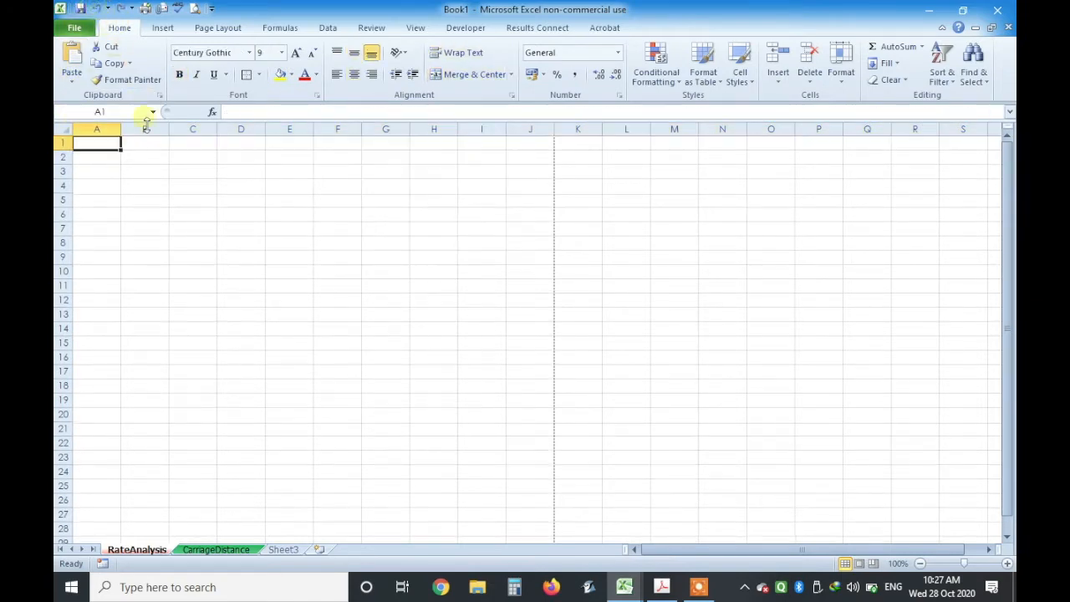
click(72, 60)
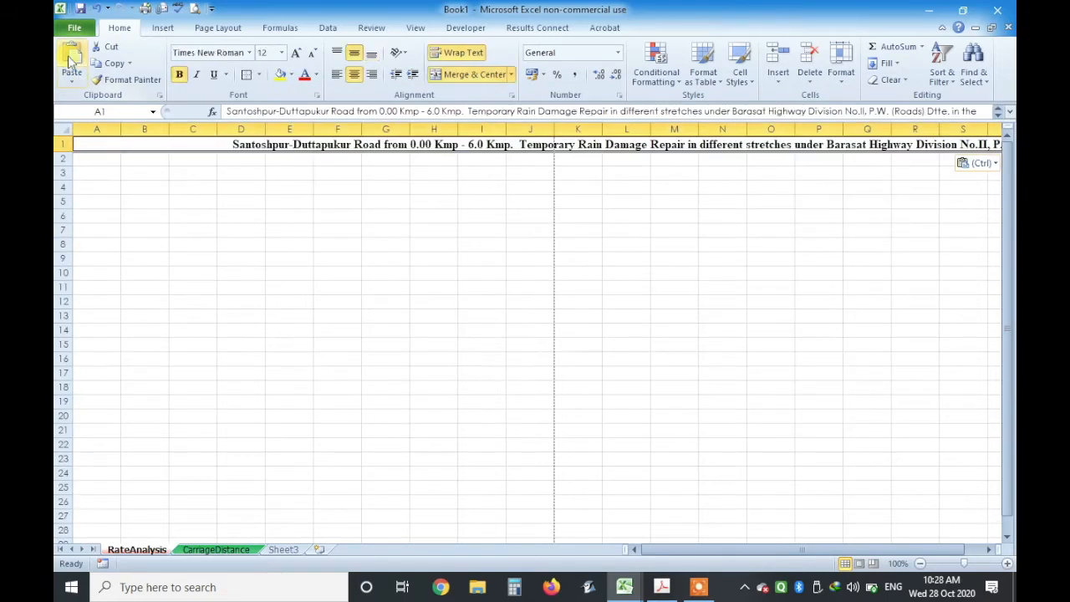
click(96, 8)
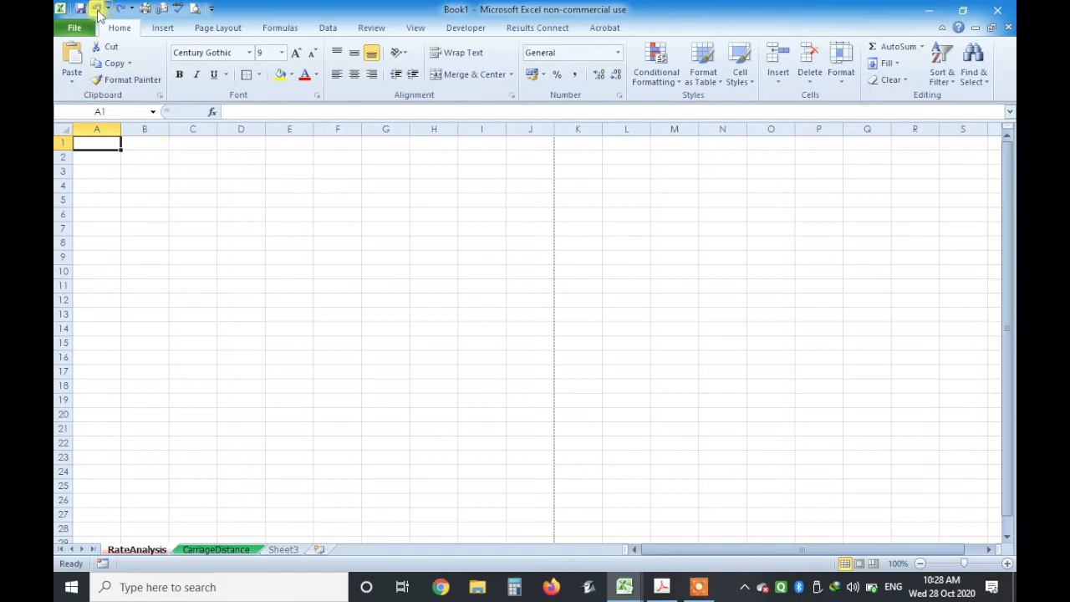
click(72, 80)
click(204, 201)
- In the 01. SD Estimate workbook, copy the project title and the bitumen distance calculation, rows 1 to 7 across columns A to AE
click(625, 595)
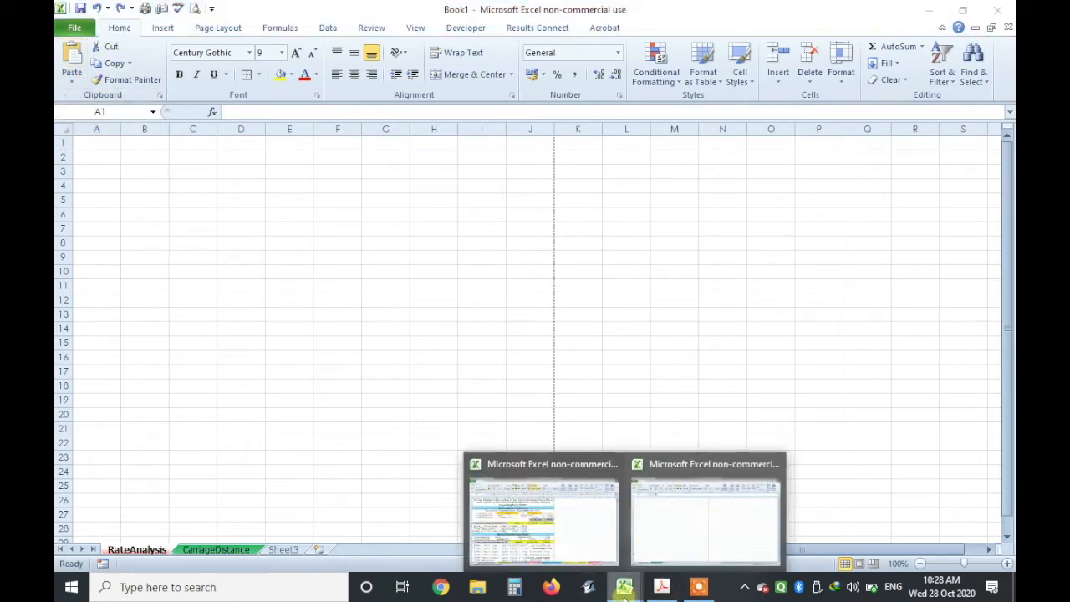
click(543, 514)
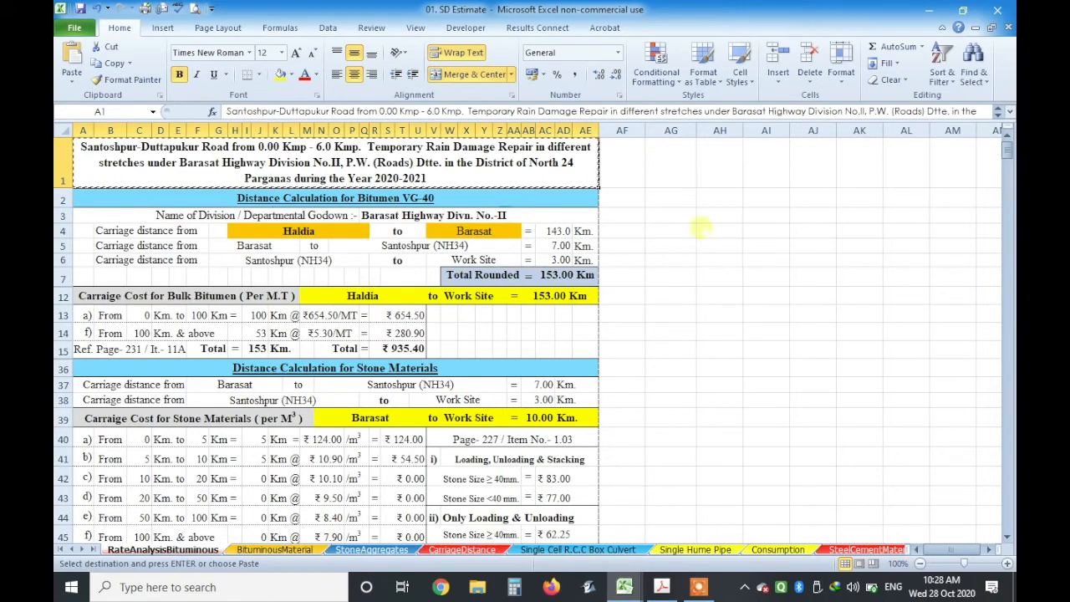
click(716, 243)
key(Escape)
drag(188, 163, 204, 285)
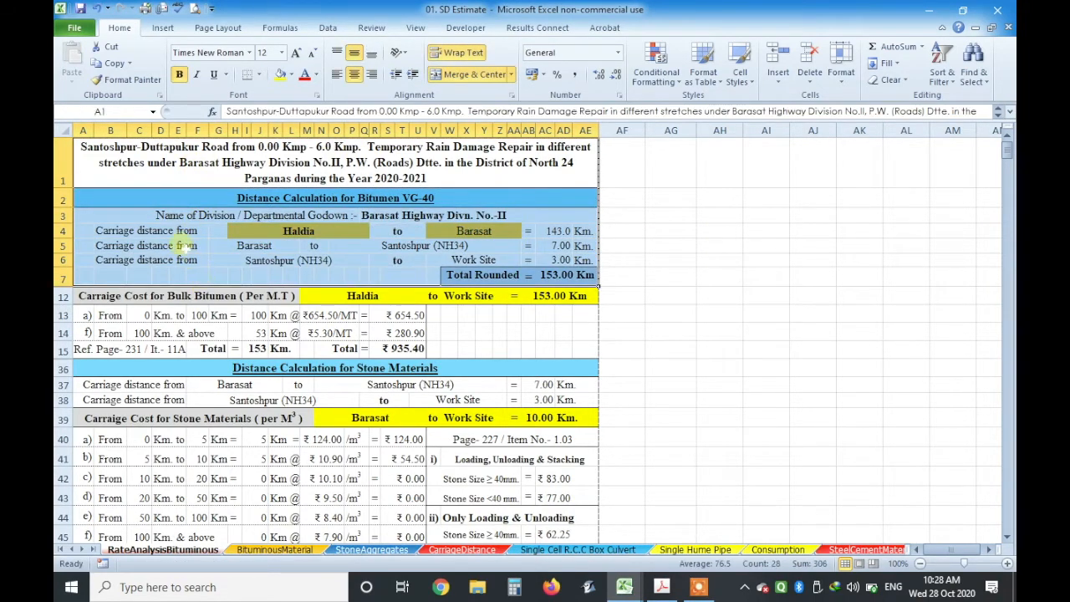
click(113, 63)
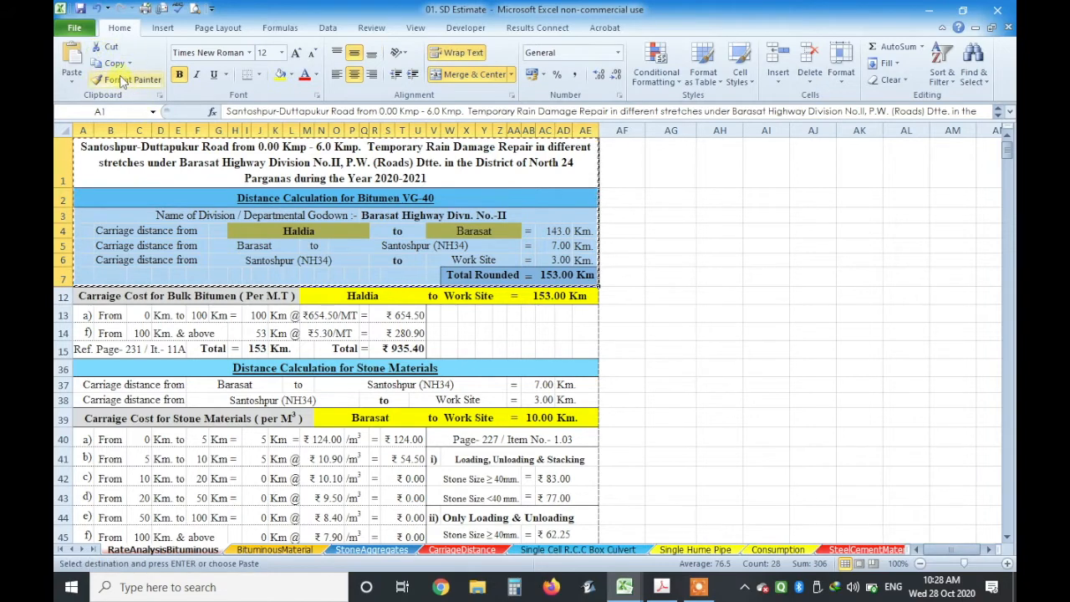
- Paste the copied title and bitumen distance block at A1 of Book1's RateAnalysis sheet, accepting its formulas as values
click(627, 589)
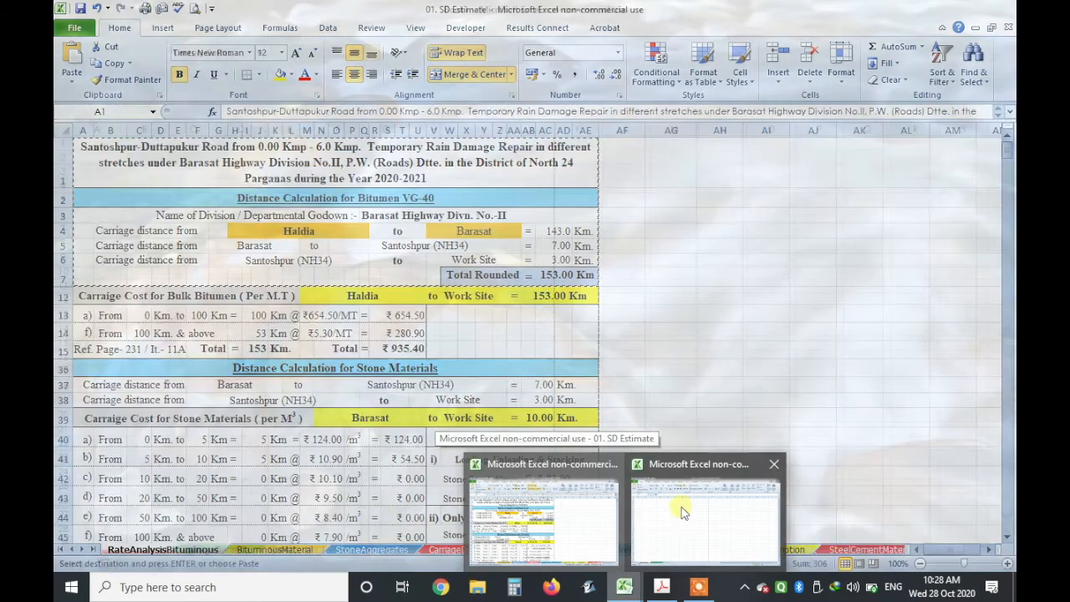
click(680, 508)
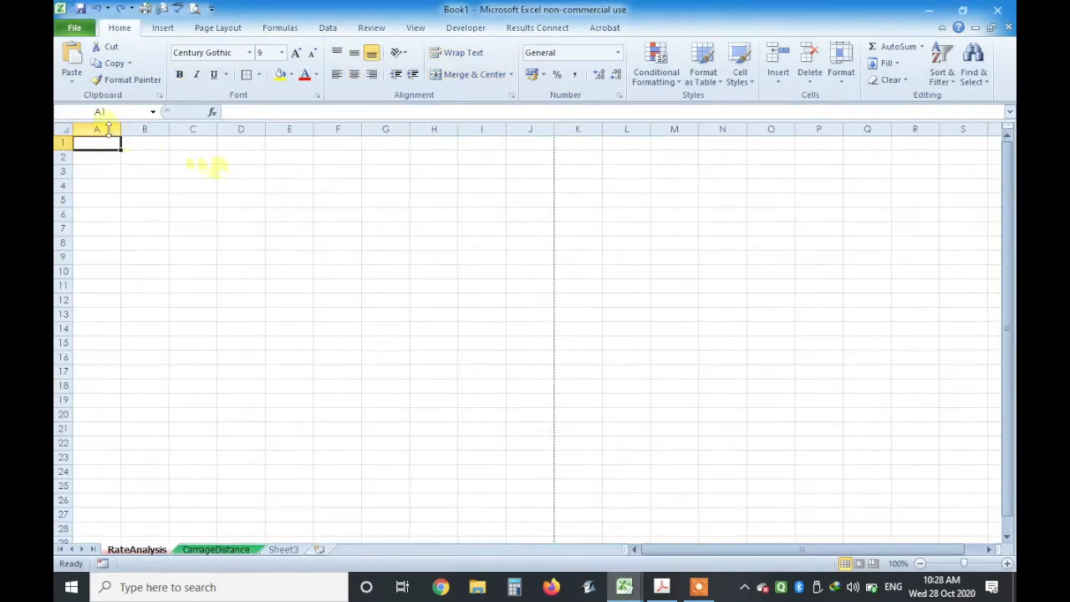
click(74, 83)
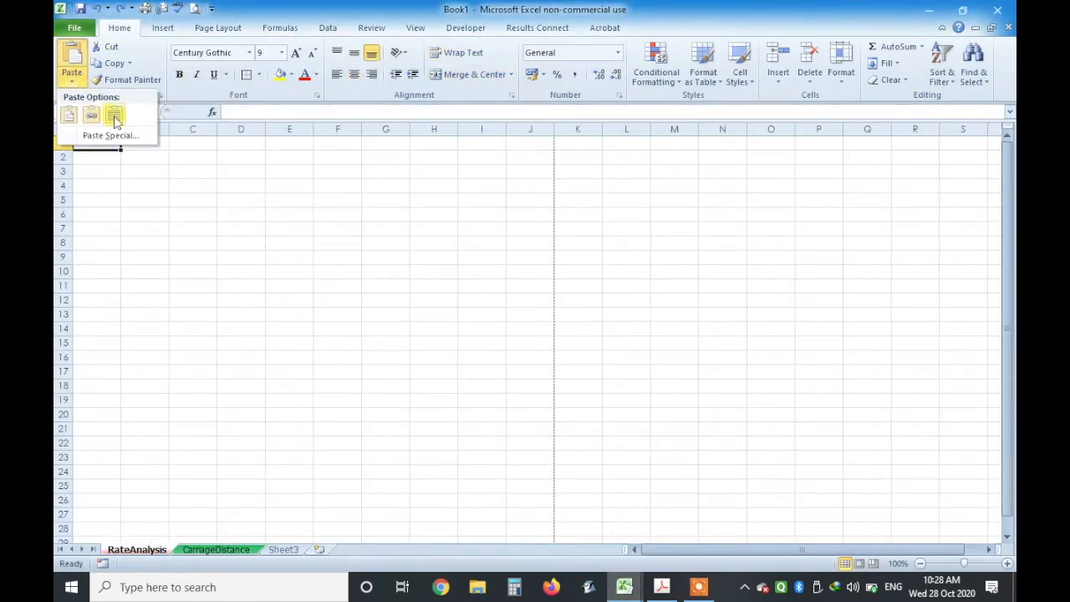
click(109, 136)
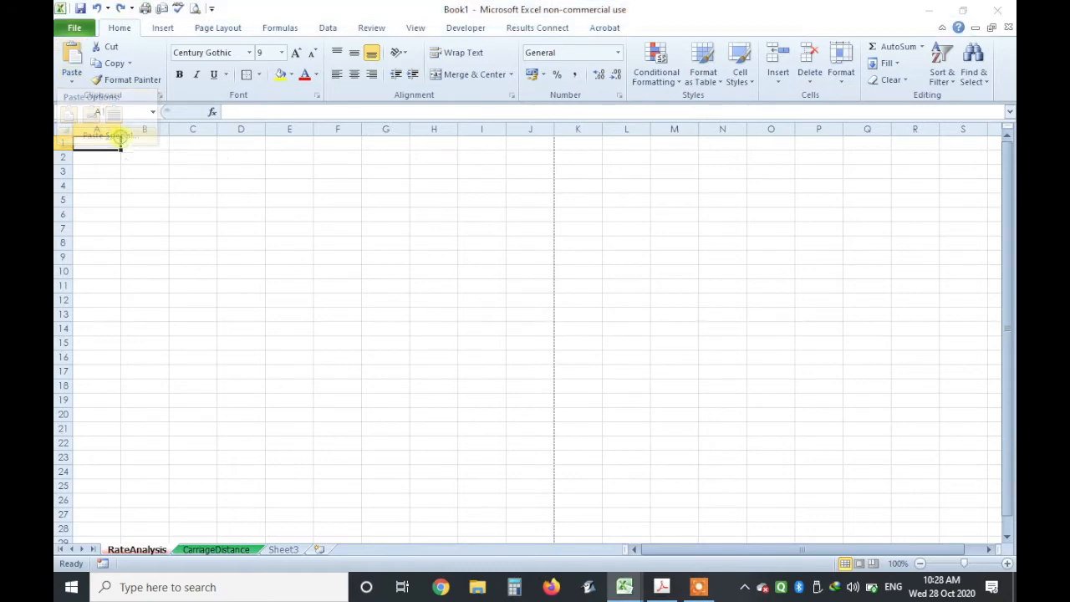
click(760, 391)
click(71, 57)
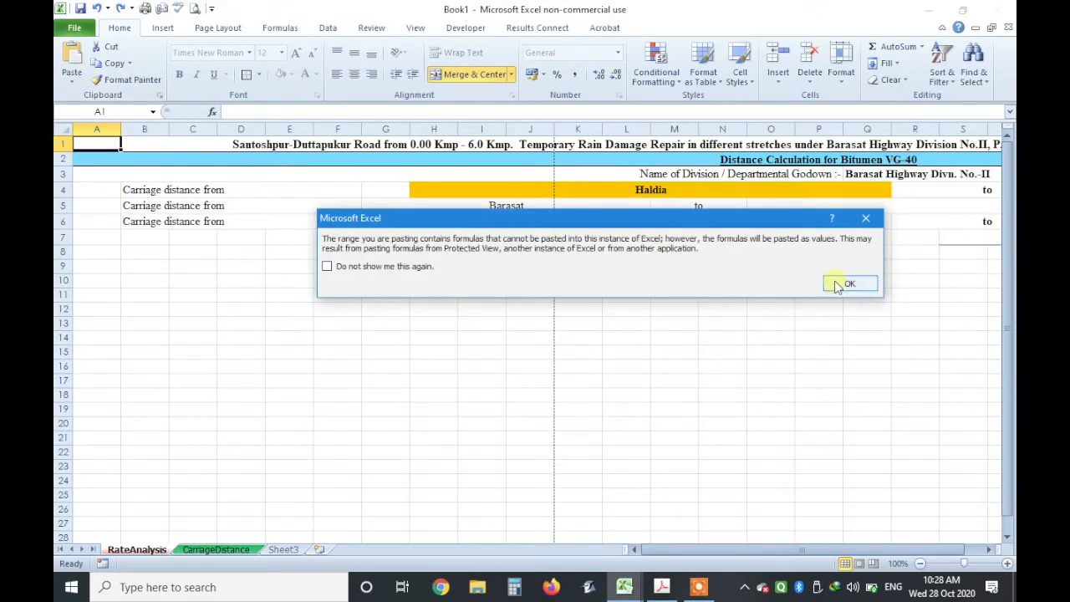
click(846, 284)
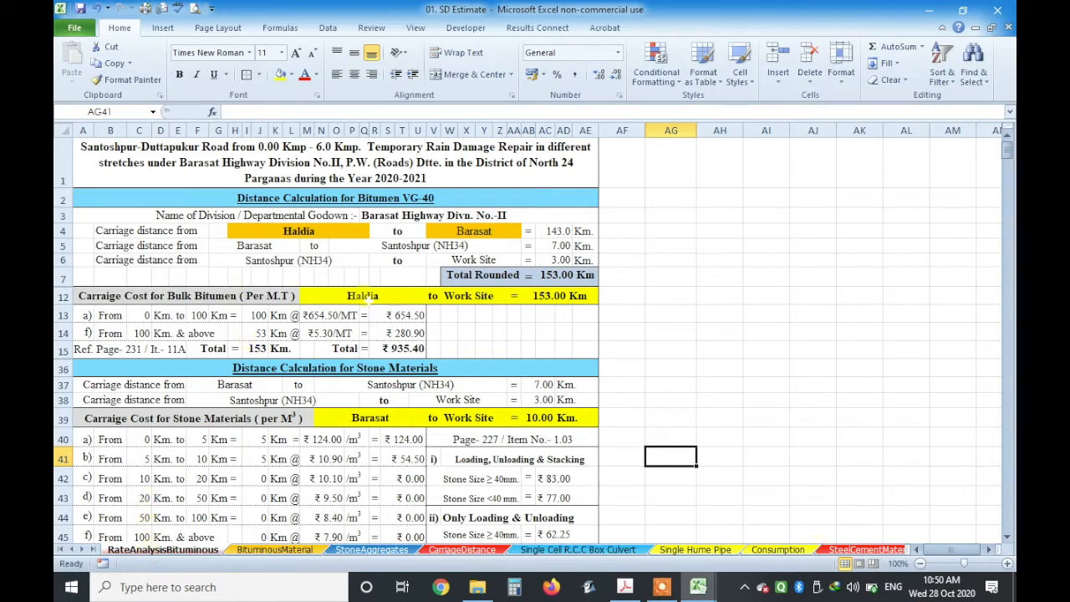
- Create a copy of the RateAnalysisBituminous sheet in the DropDown_Tutorial.xlsx workbook, placed before its RateAnalysis sheet
right_click(184, 551)
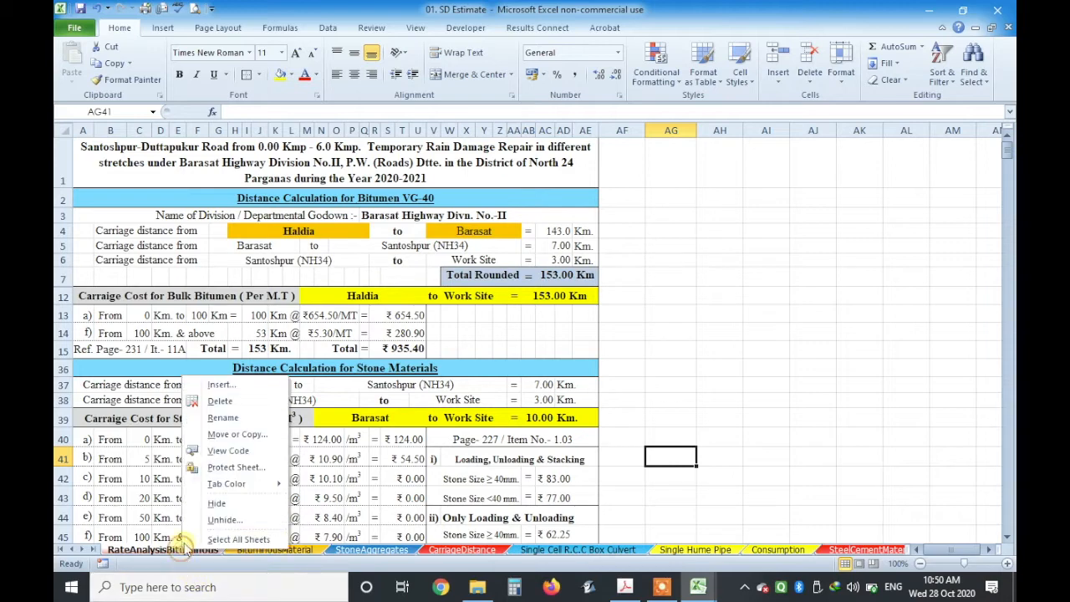
click(239, 434)
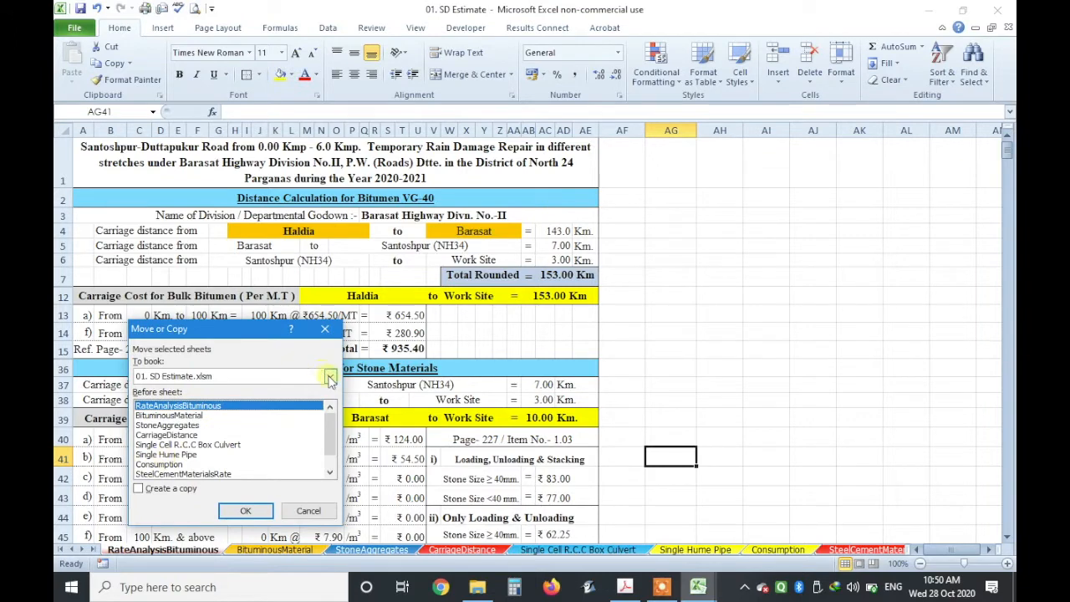
click(138, 488)
click(331, 378)
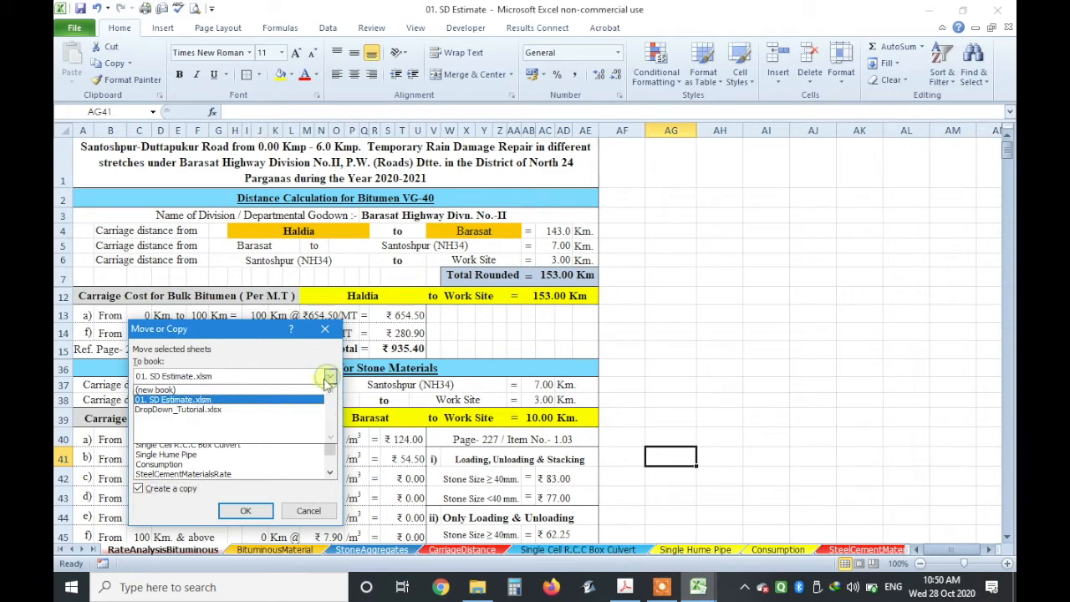
click(270, 411)
click(245, 511)
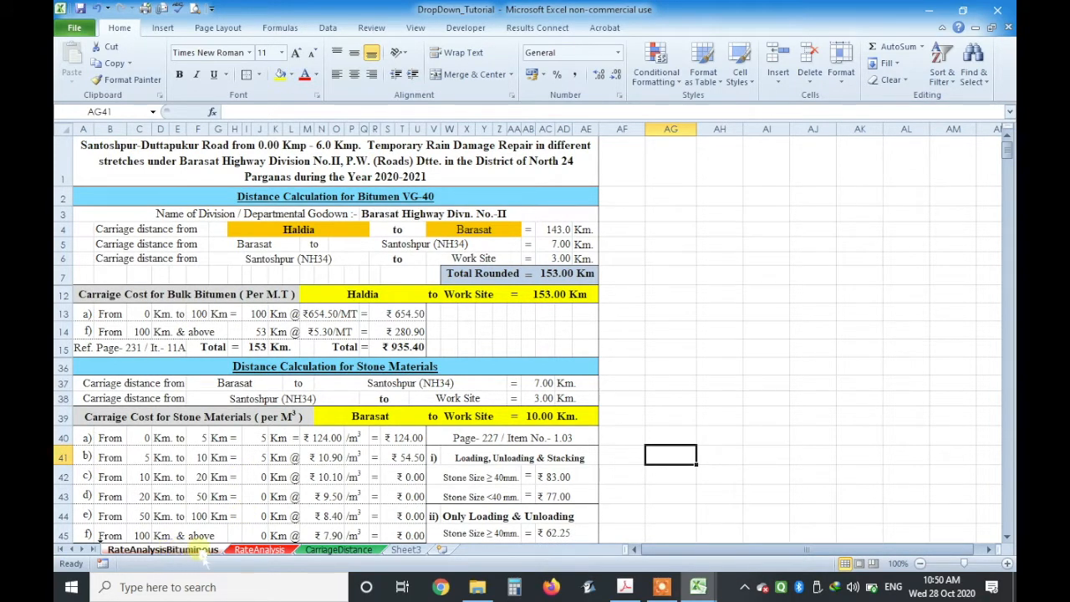
- Delete the empty RateAnalysis sheet from the DropDown_Tutorial workbook
scroll(271, 296, down, 1)
scroll(266, 292, up, 1)
scroll(266, 289, down, 1)
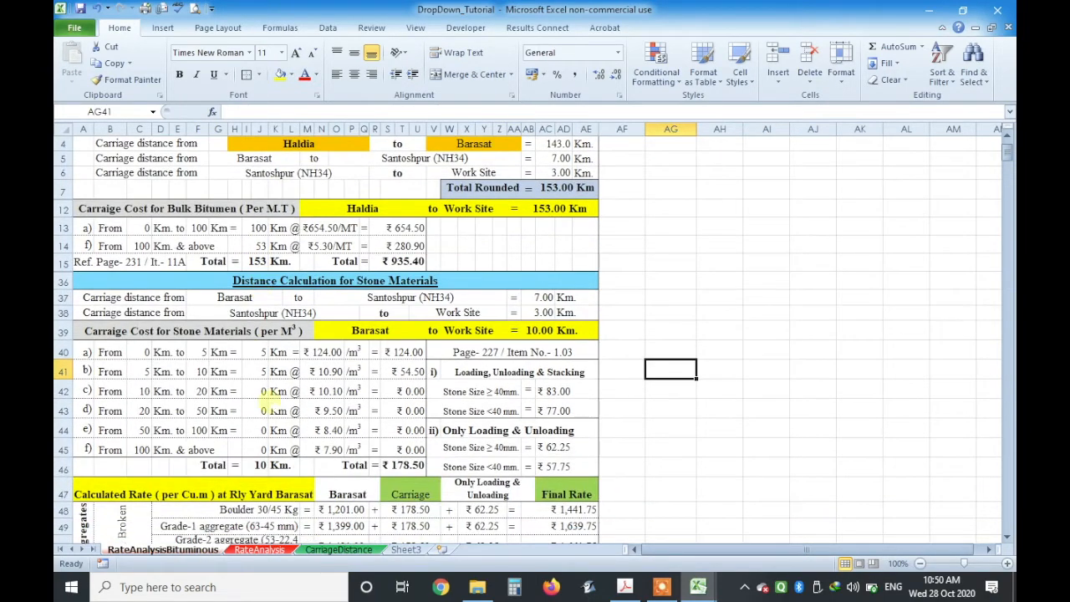
click(257, 549)
right_click(254, 553)
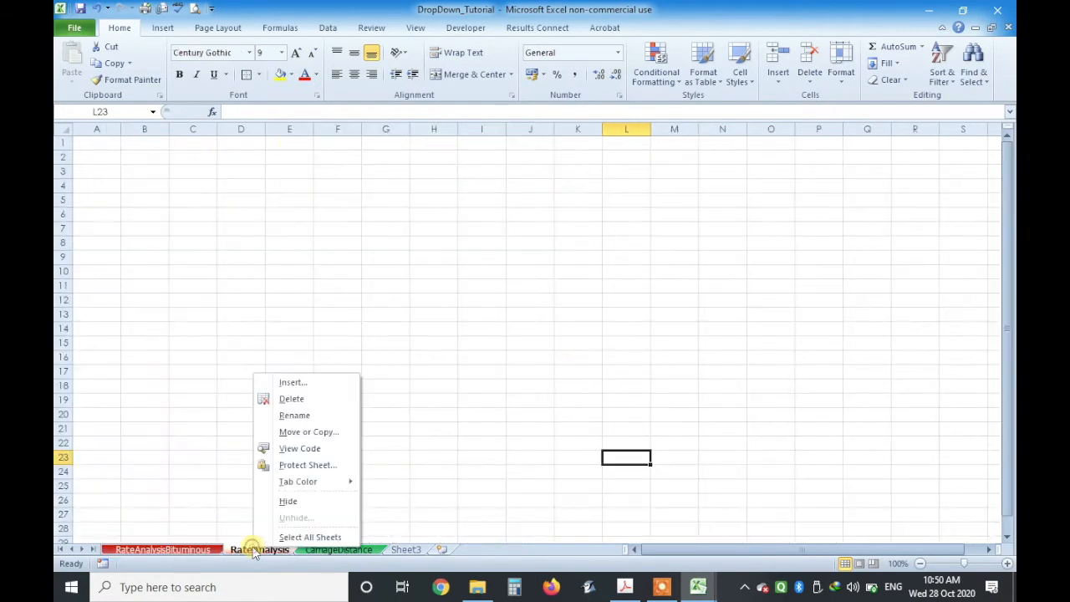
click(289, 399)
click(507, 332)
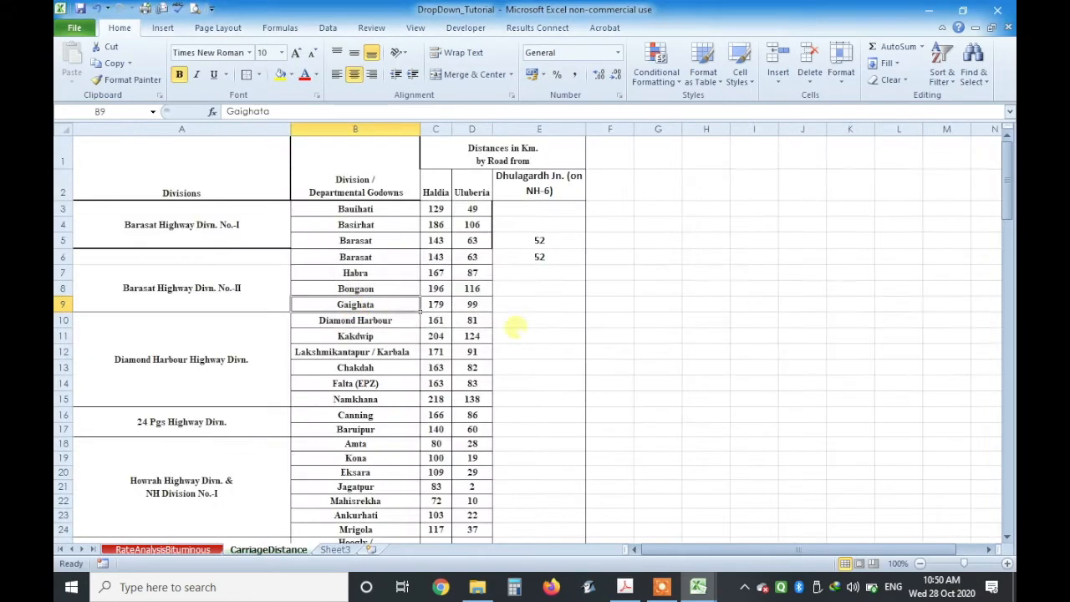
- On the RateAnalysisBituminous sheet, delete rows 39 to 71, from the stone materials carriage cost through the steel stacking costs
click(165, 549)
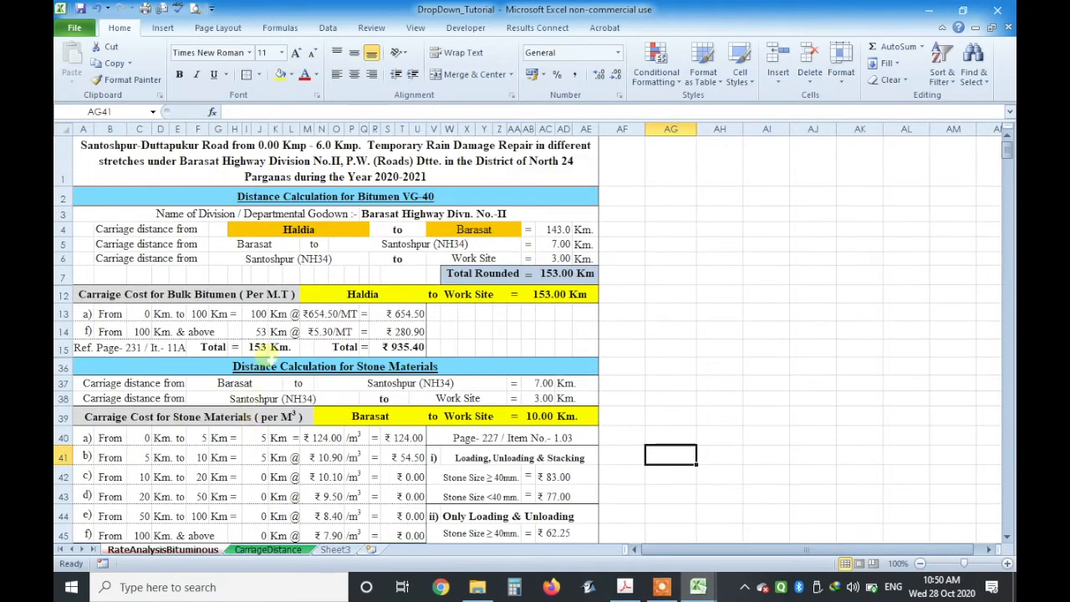
scroll(269, 355, down, 1)
scroll(269, 354, up, 1)
scroll(270, 347, down, 2)
scroll(270, 341, up, 1)
scroll(272, 334, down, 1)
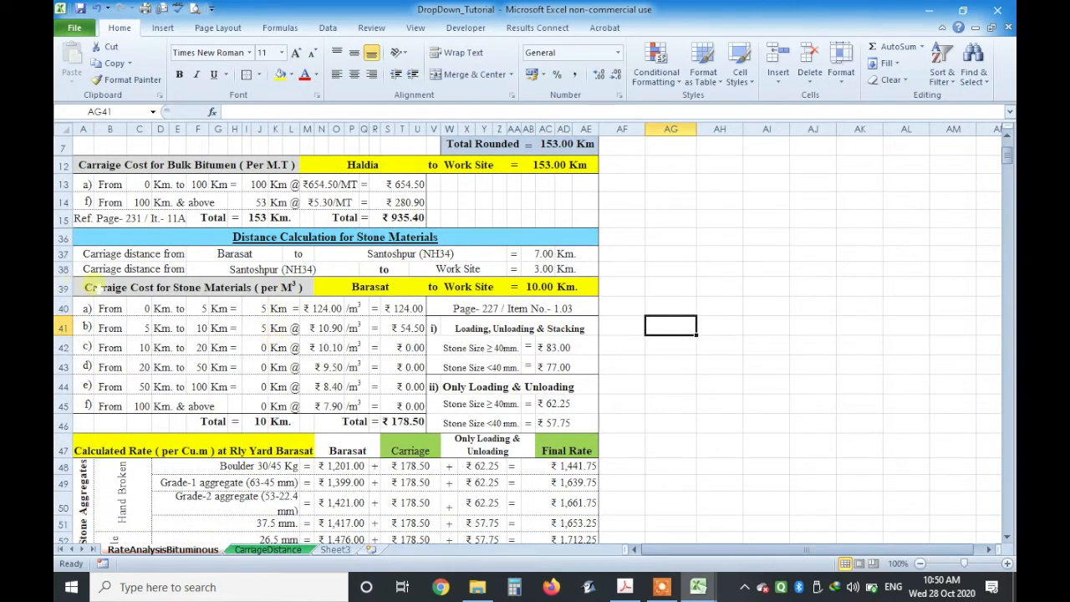
scroll(72, 286, up, 2)
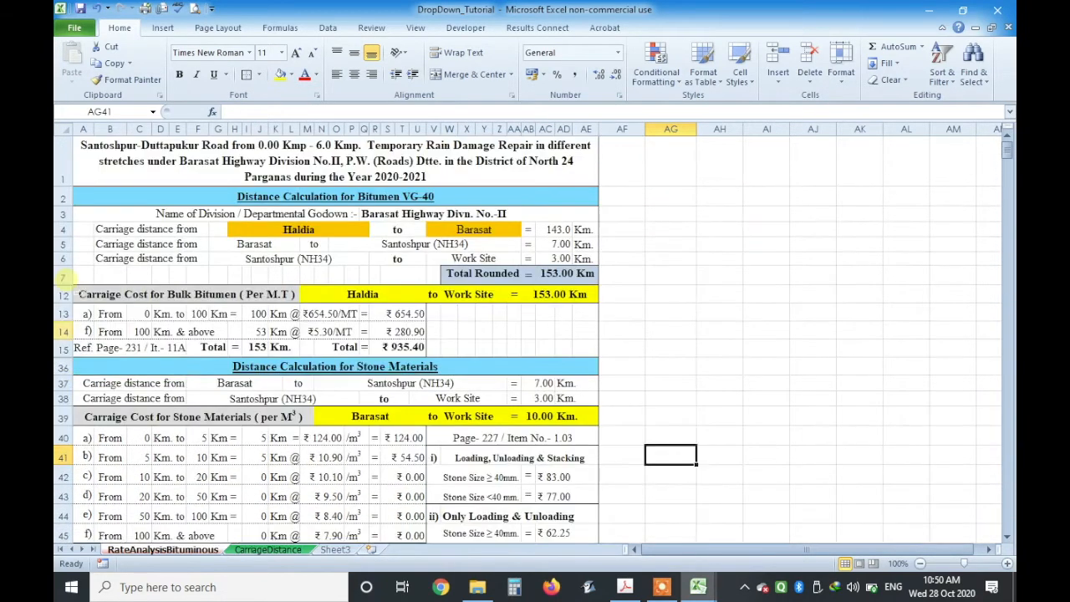
scroll(85, 369, down, 1)
drag(63, 358, 65, 581)
drag(64, 532, 65, 161)
drag(167, 112, 178, 215)
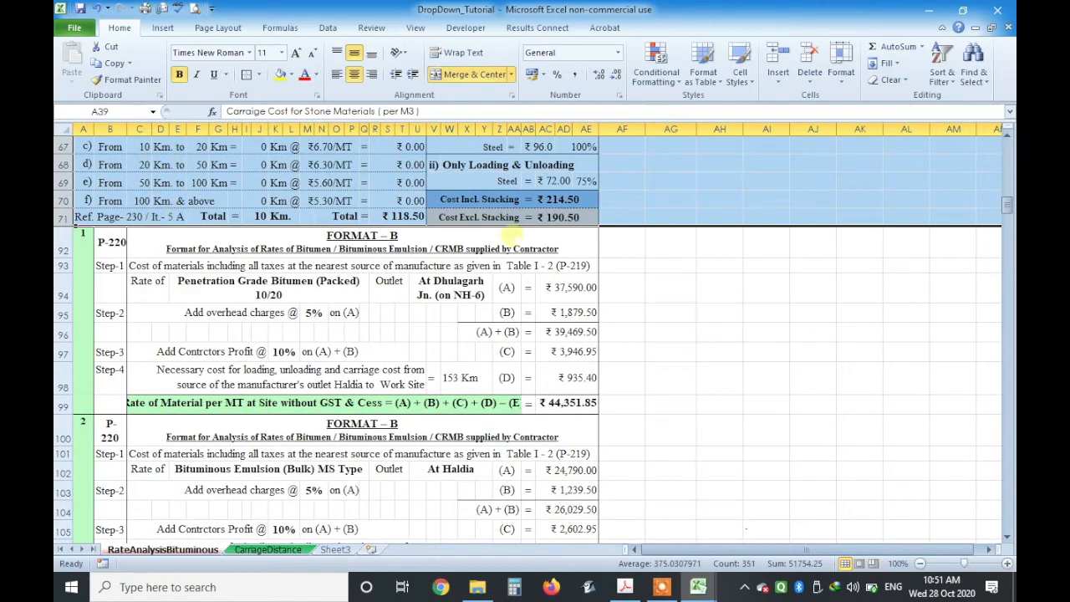
scroll(511, 234, up, 1)
click(809, 60)
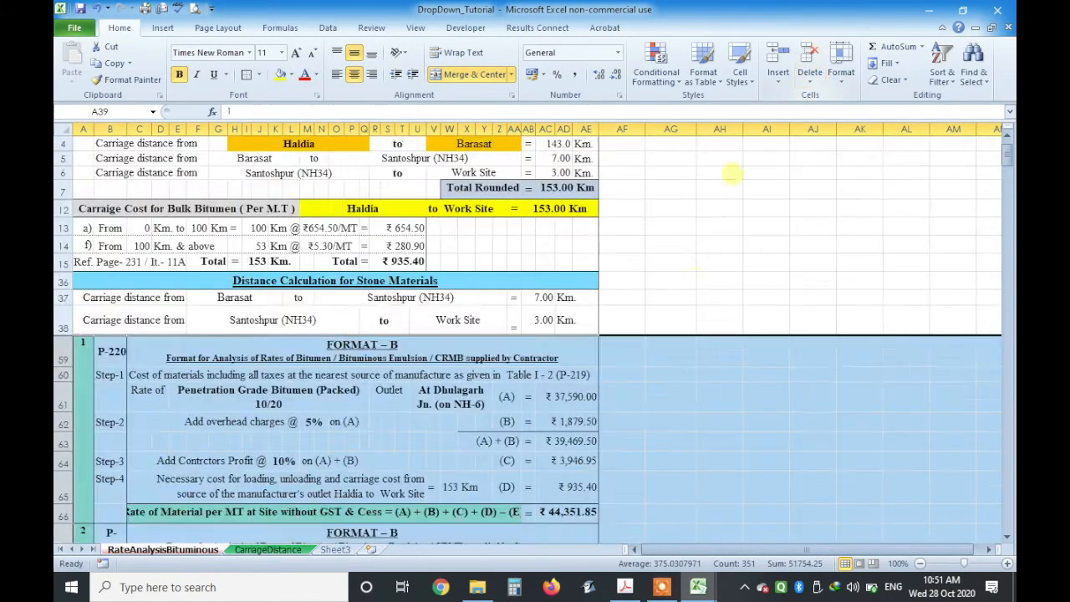
click(748, 264)
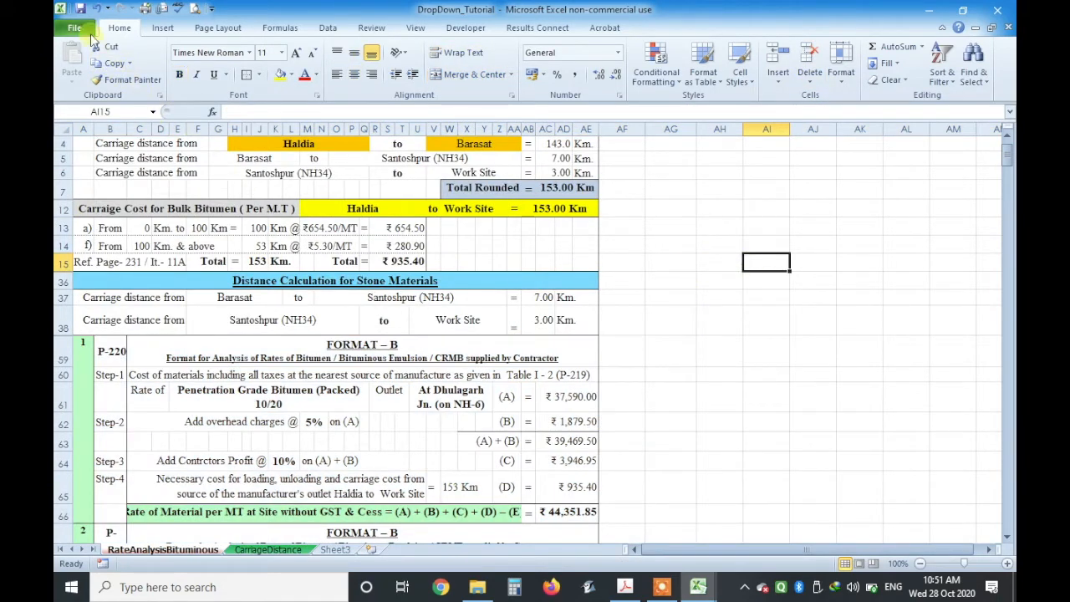
scroll(388, 366, up, 1)
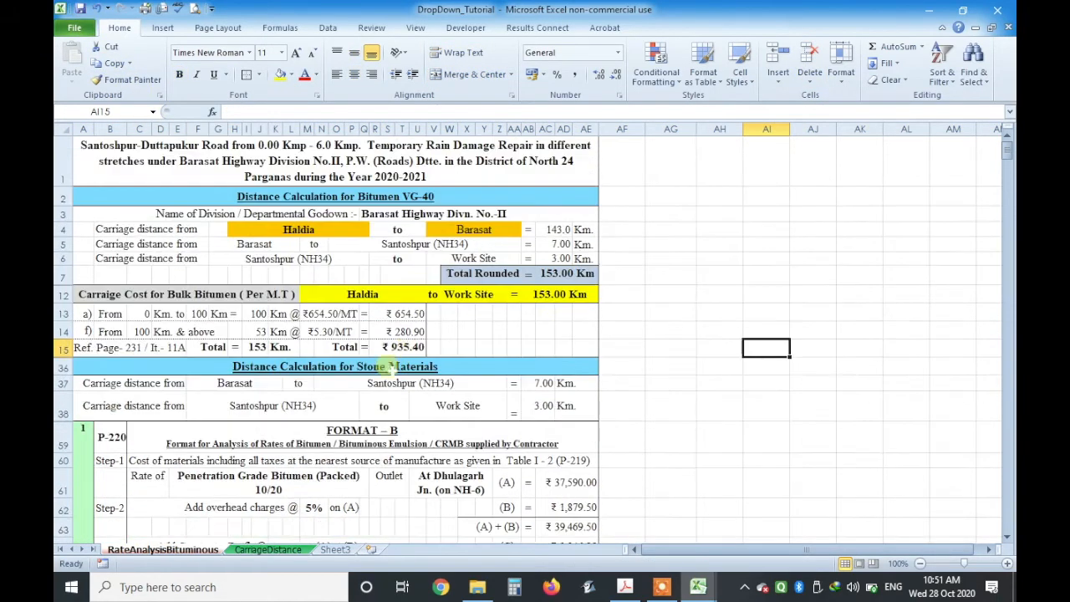
- Check the RateAnalysisBituminous sheet's print preview and its page setup, keeping A4 portrait at 100% scaling, and return to the sheet
click(491, 174)
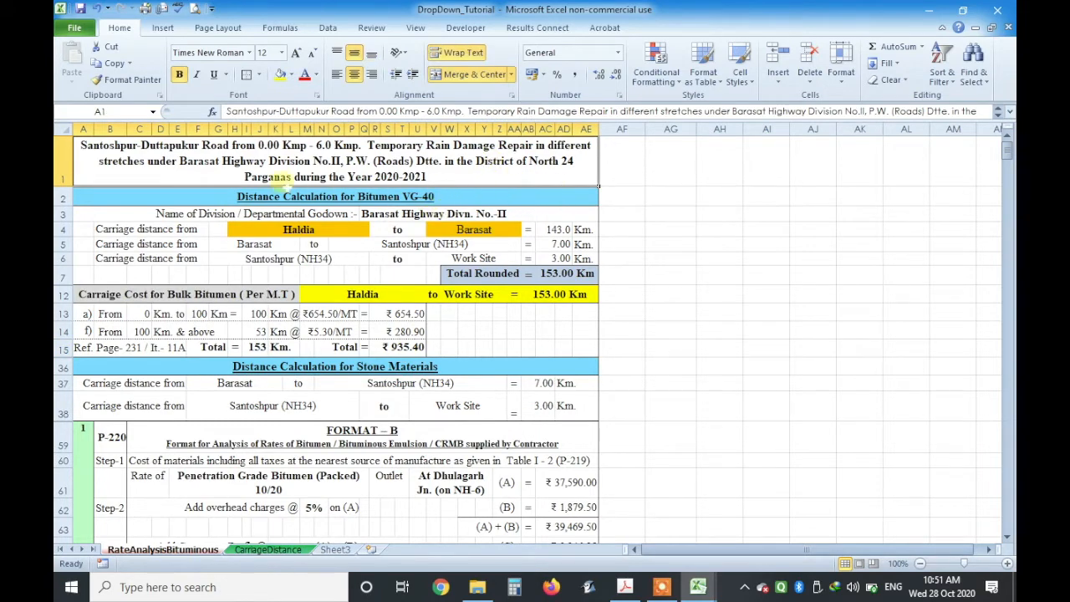
click(181, 176)
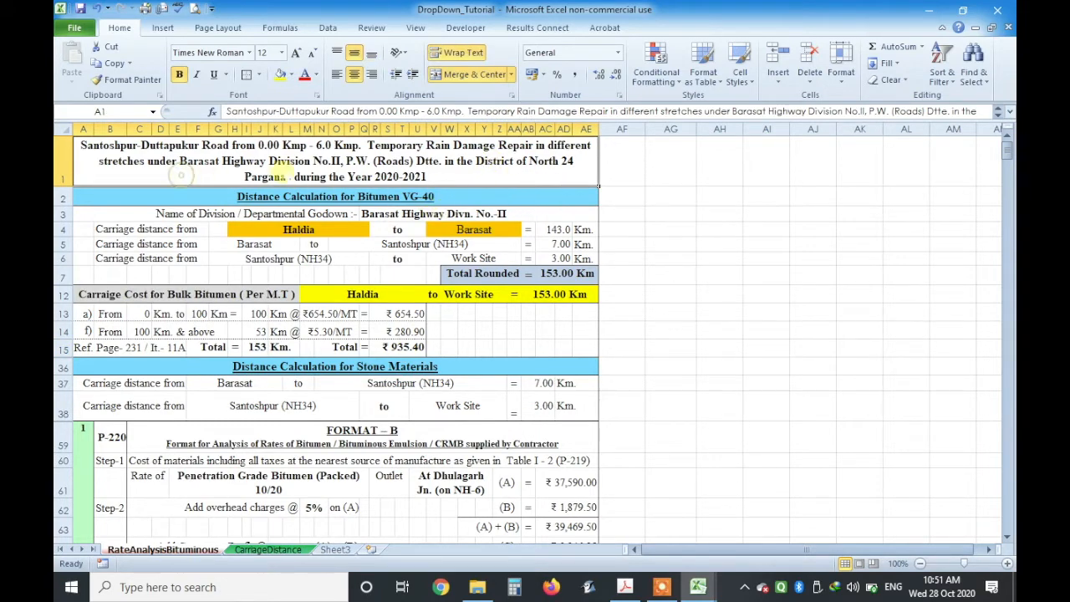
click(220, 27)
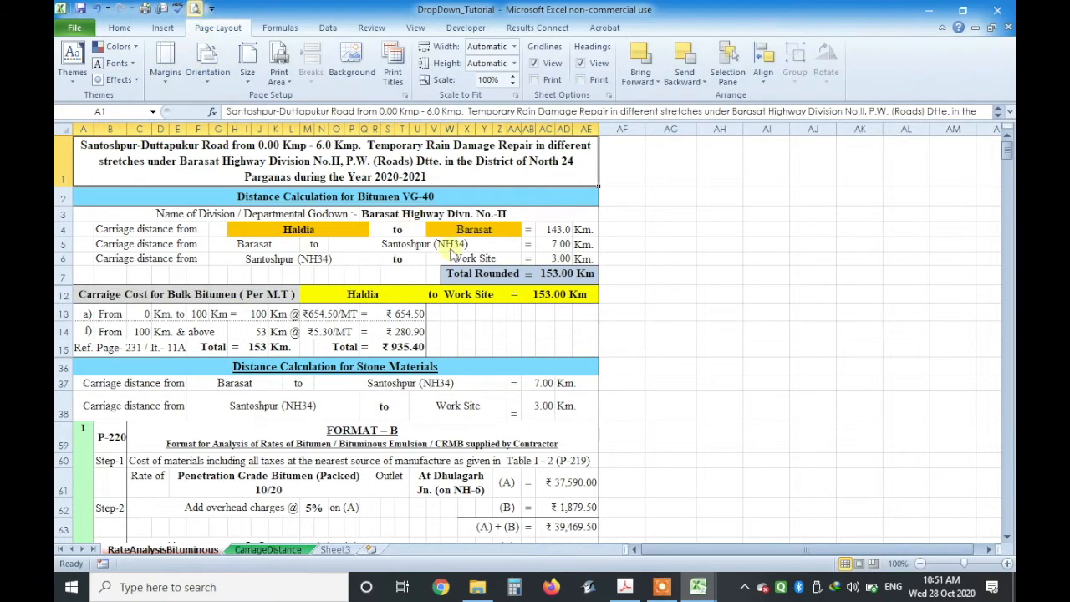
key(ctrl+p)
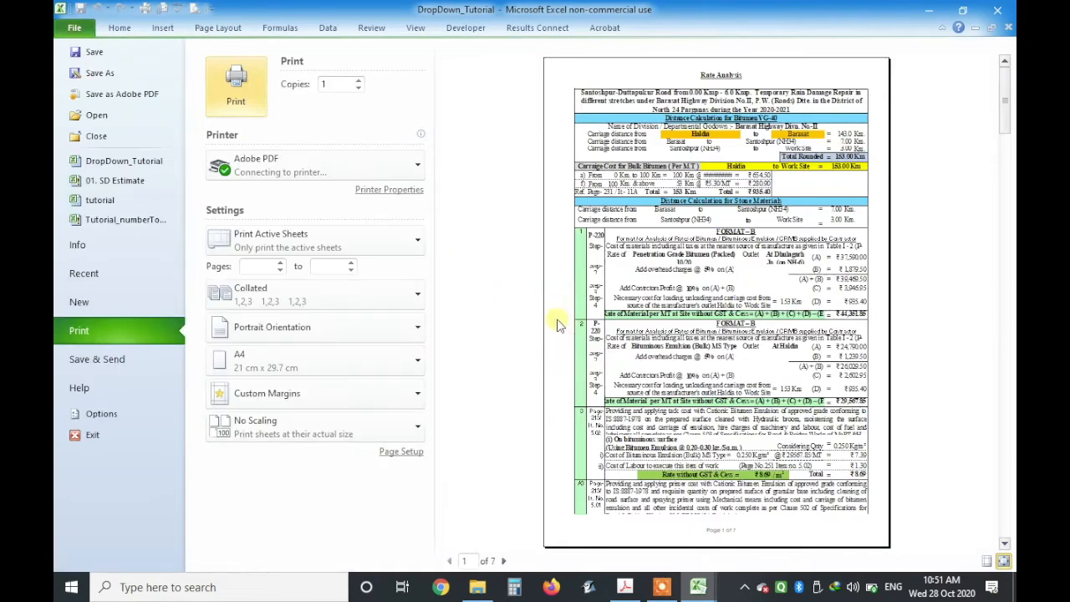
click(408, 451)
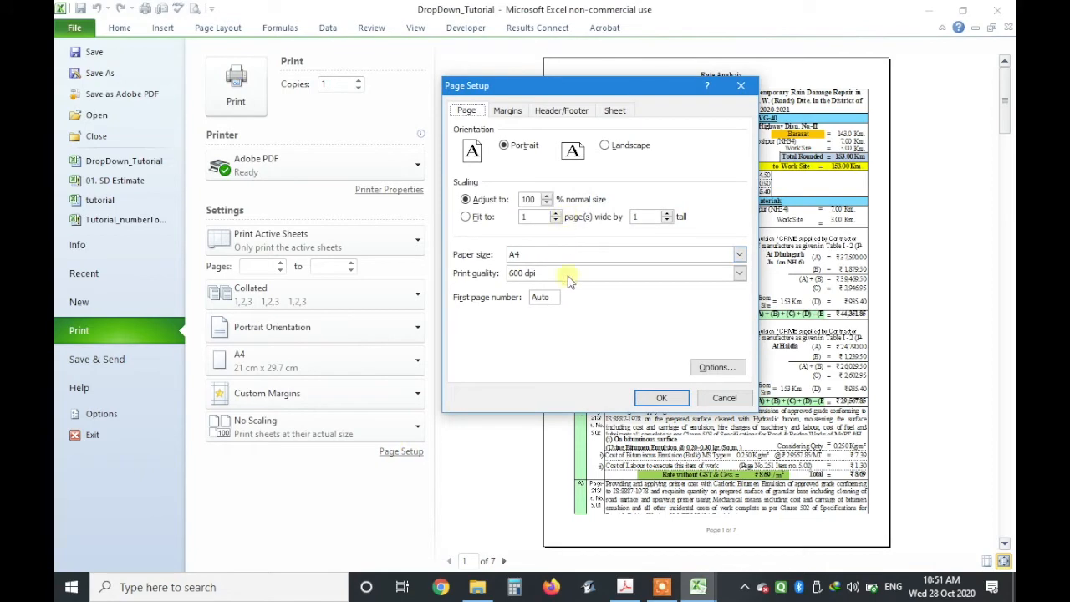
click(660, 397)
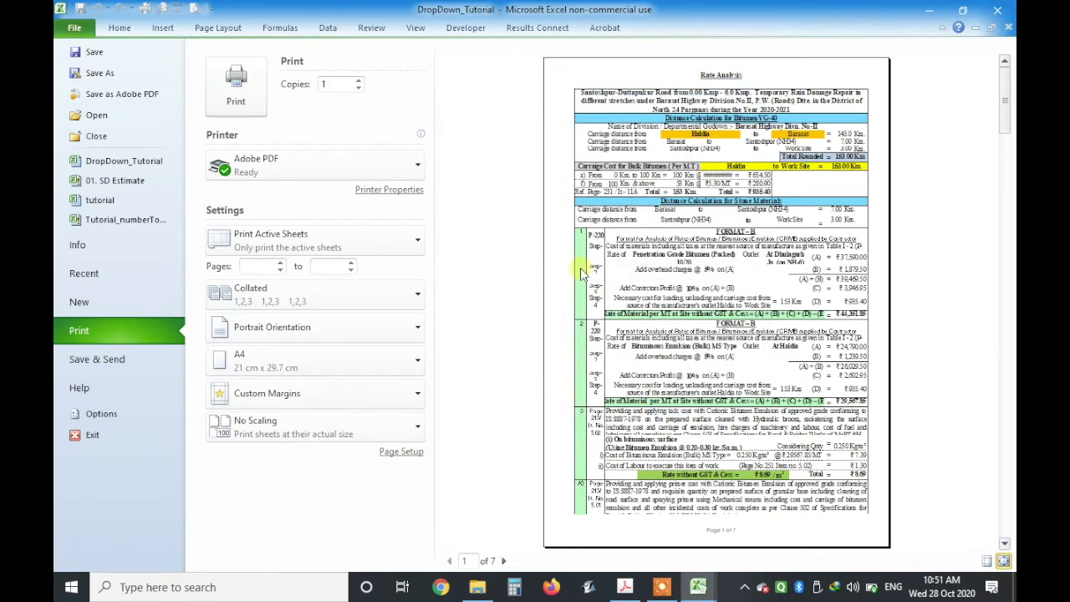
click(74, 28)
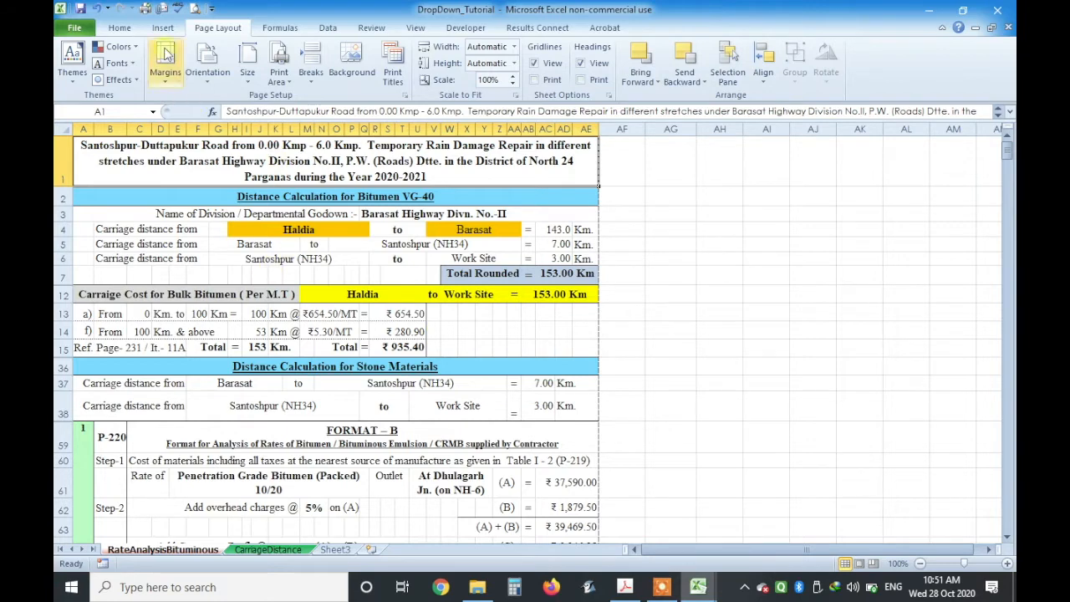
click(124, 30)
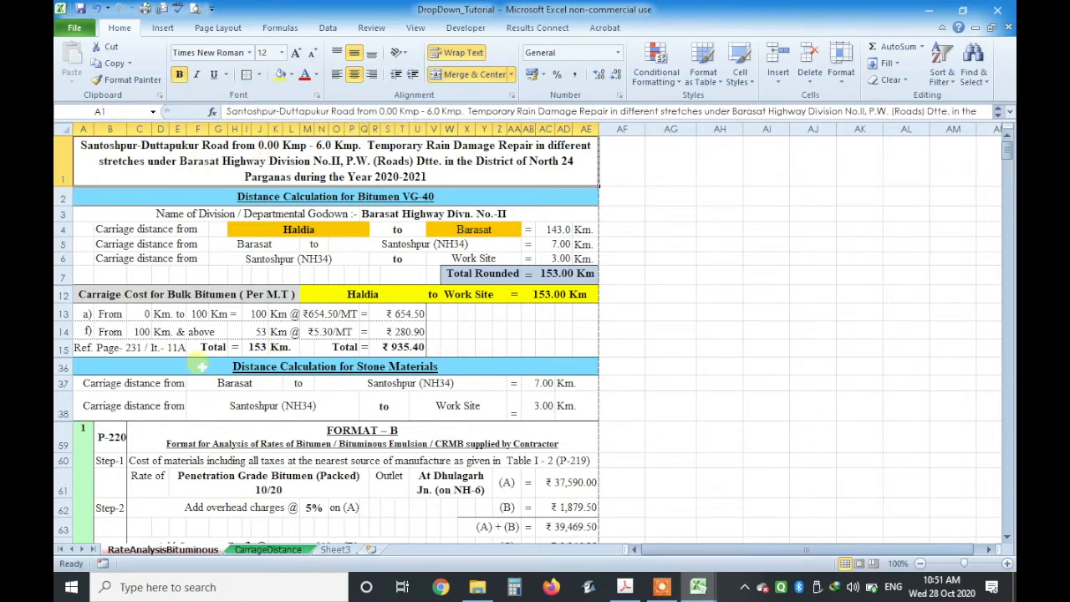
click(172, 314)
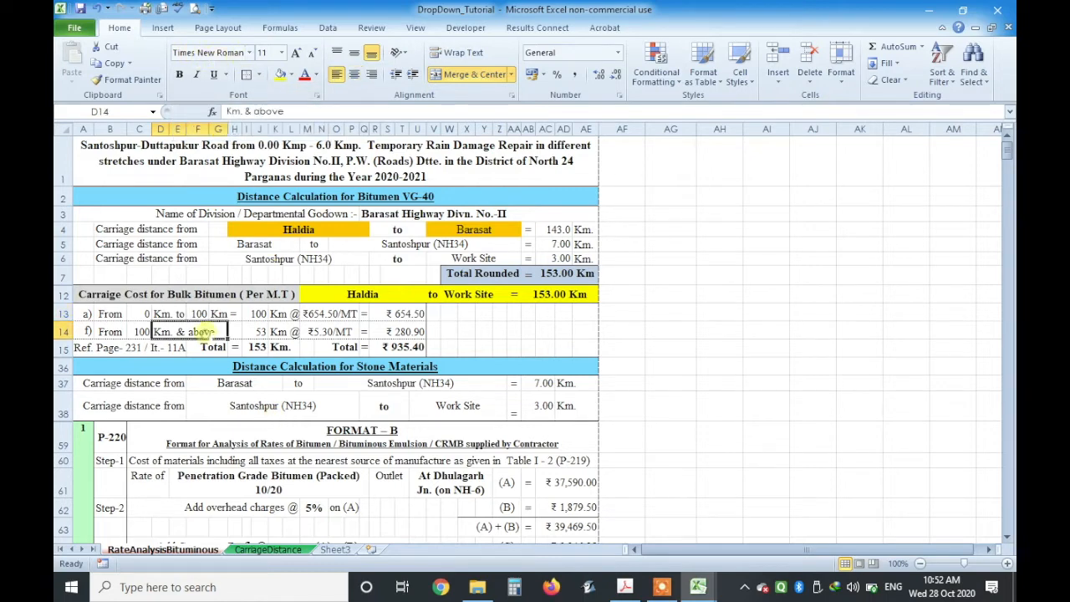
click(192, 197)
scroll(322, 437, down, 1)
scroll(320, 437, up, 1)
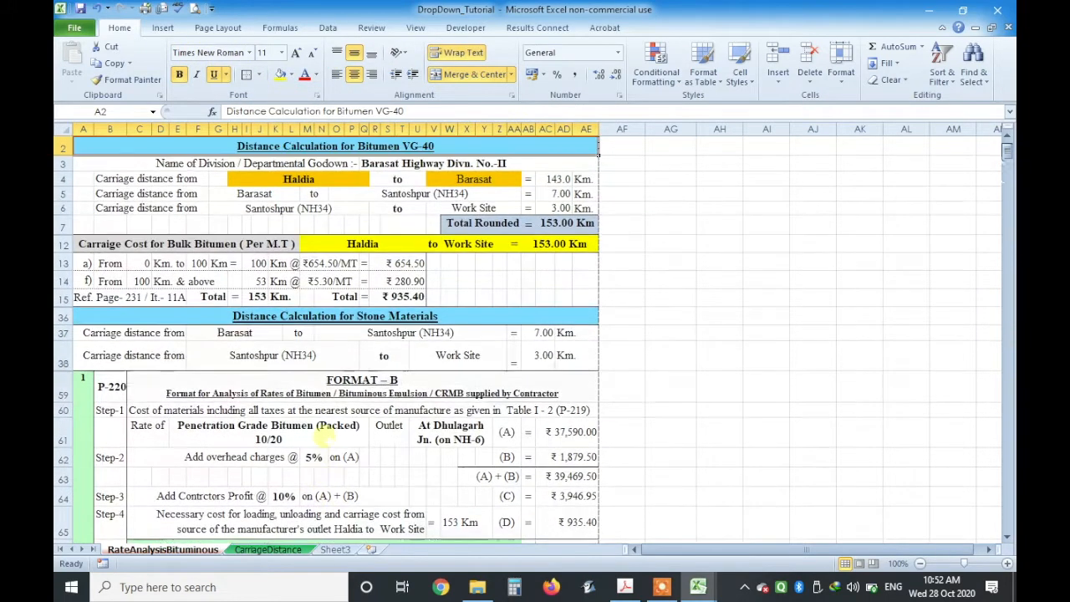
scroll(321, 436, down, 2)
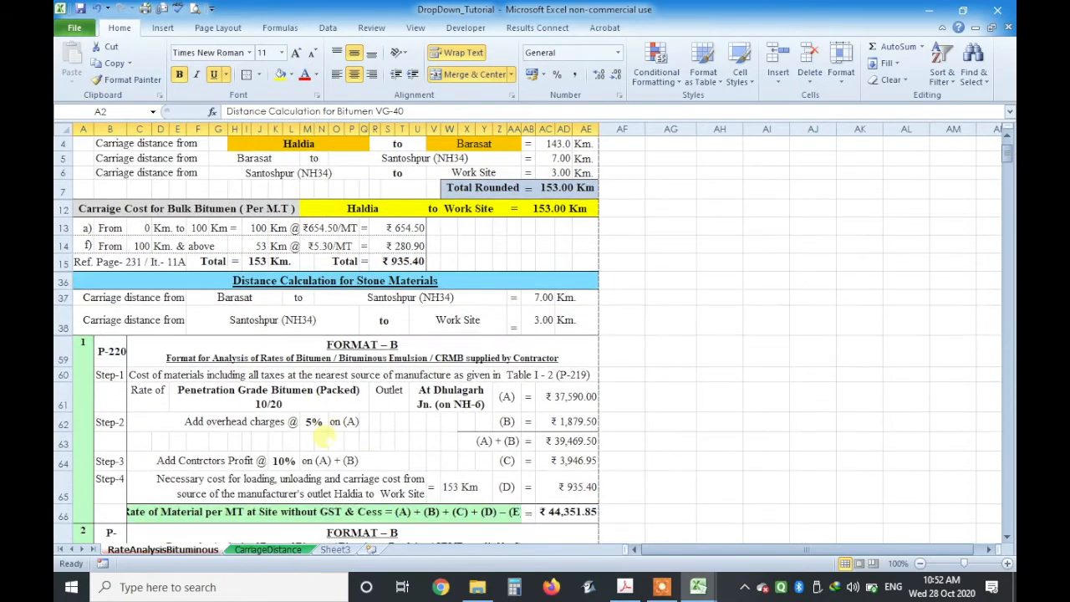
scroll(322, 439, up, 2)
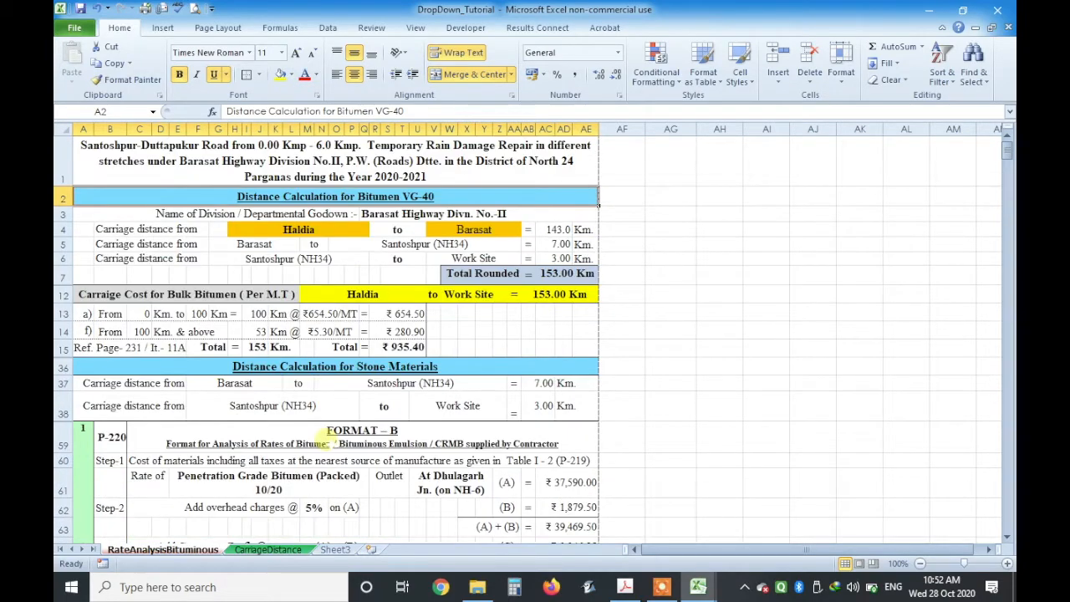
- Open the project title in A1 for editing, select its whole text, and leave the cell without changing it
click(283, 173)
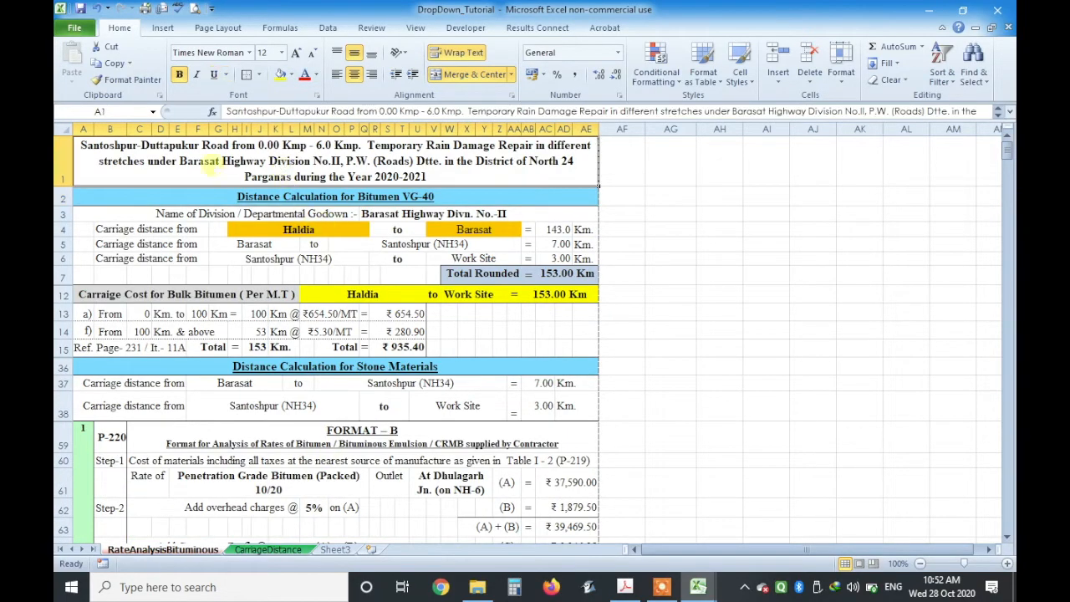
double_click(157, 164)
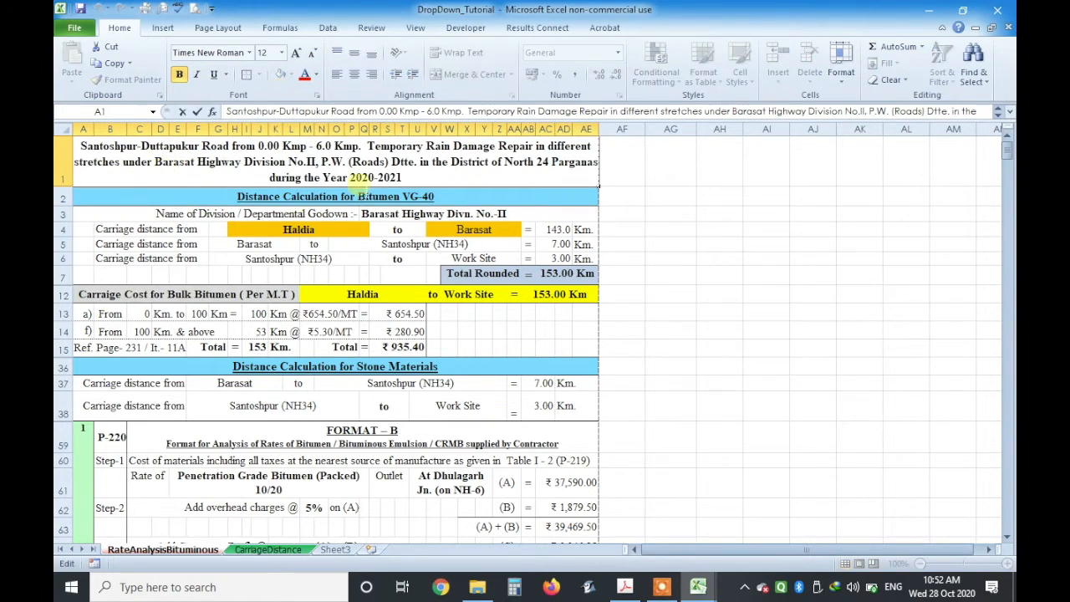
drag(416, 173, 76, 155)
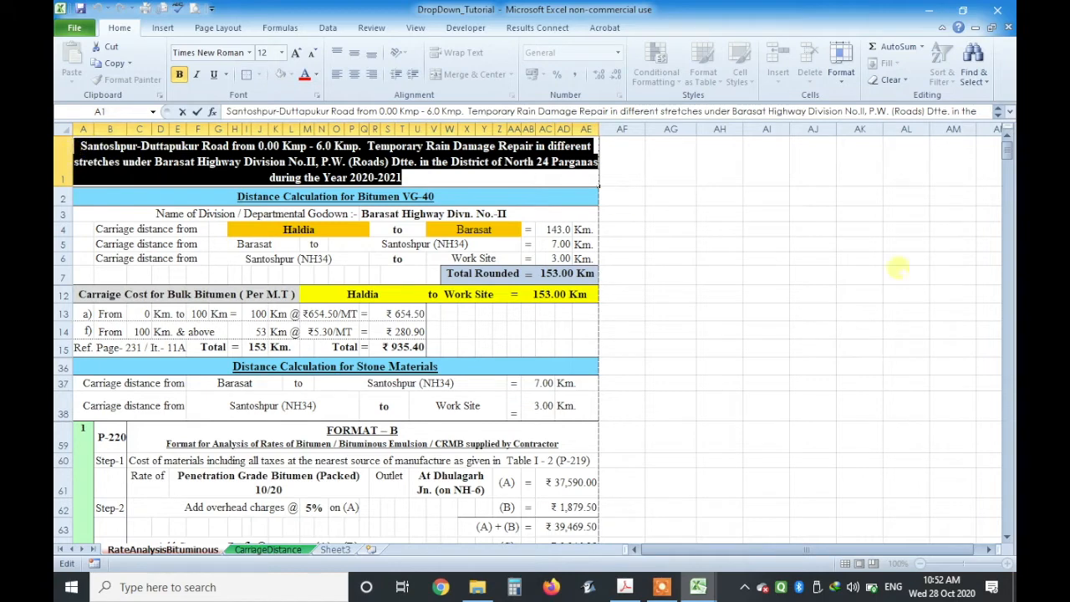
click(844, 331)
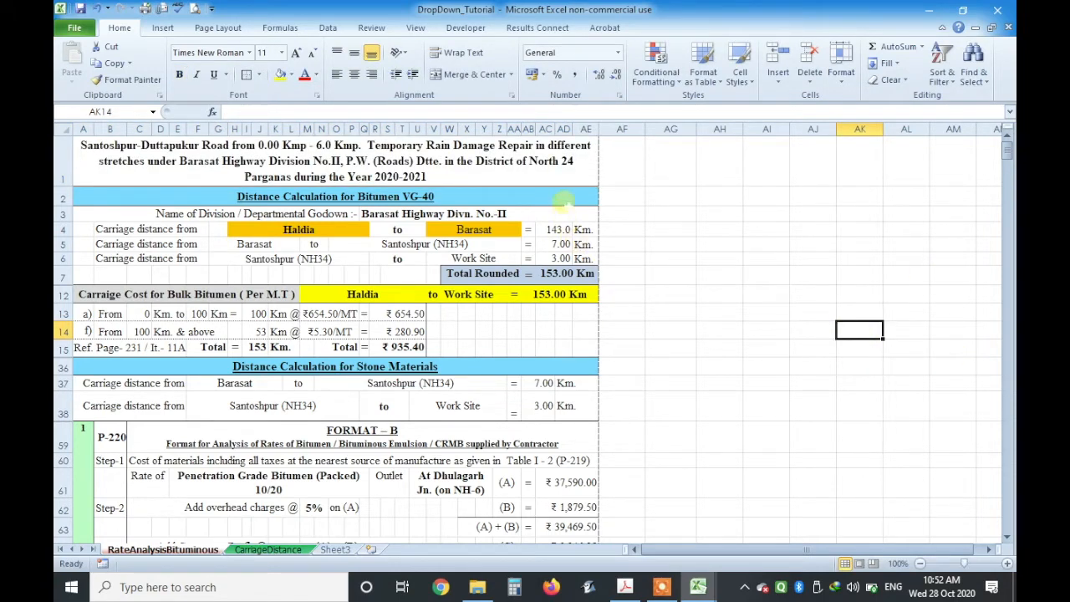
- Unmerge the project title cell in row 1 and merge and center it again across A1:AE1
click(525, 179)
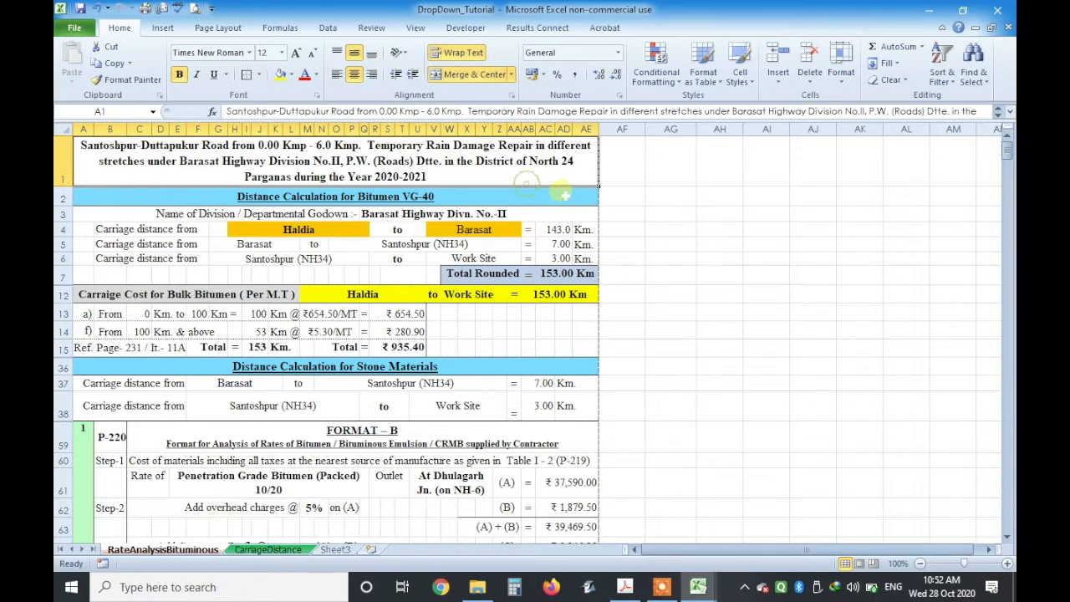
click(438, 75)
click(719, 244)
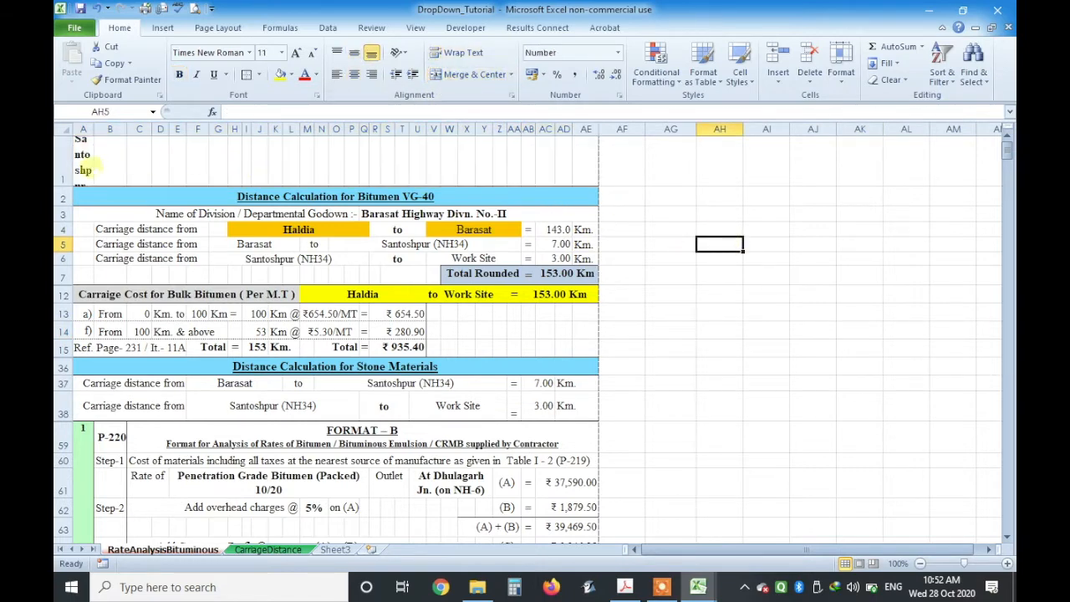
click(86, 170)
drag(90, 172, 585, 173)
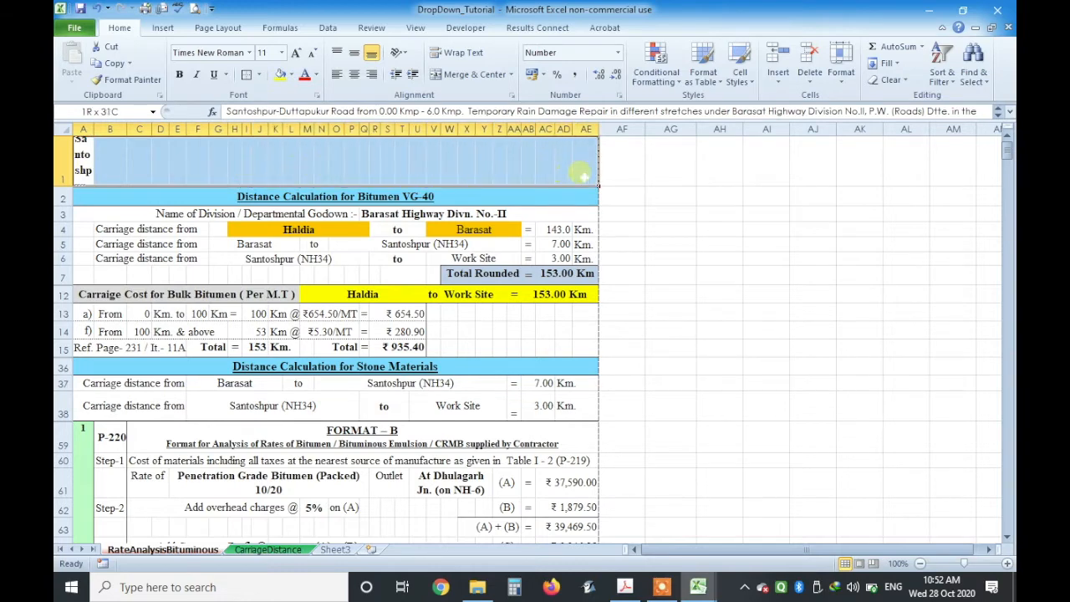
click(455, 75)
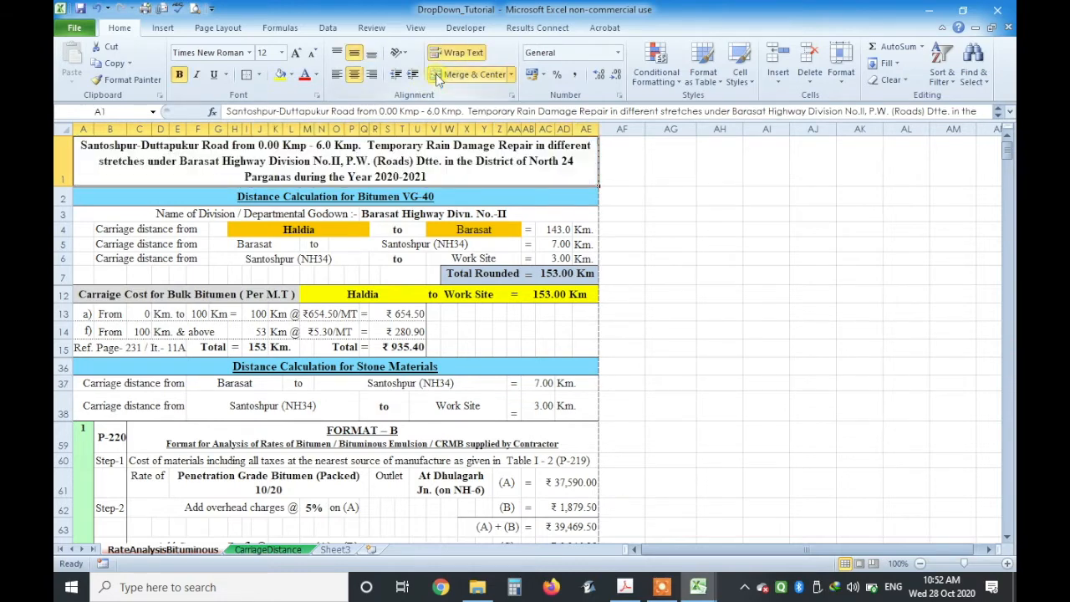
click(750, 242)
click(459, 176)
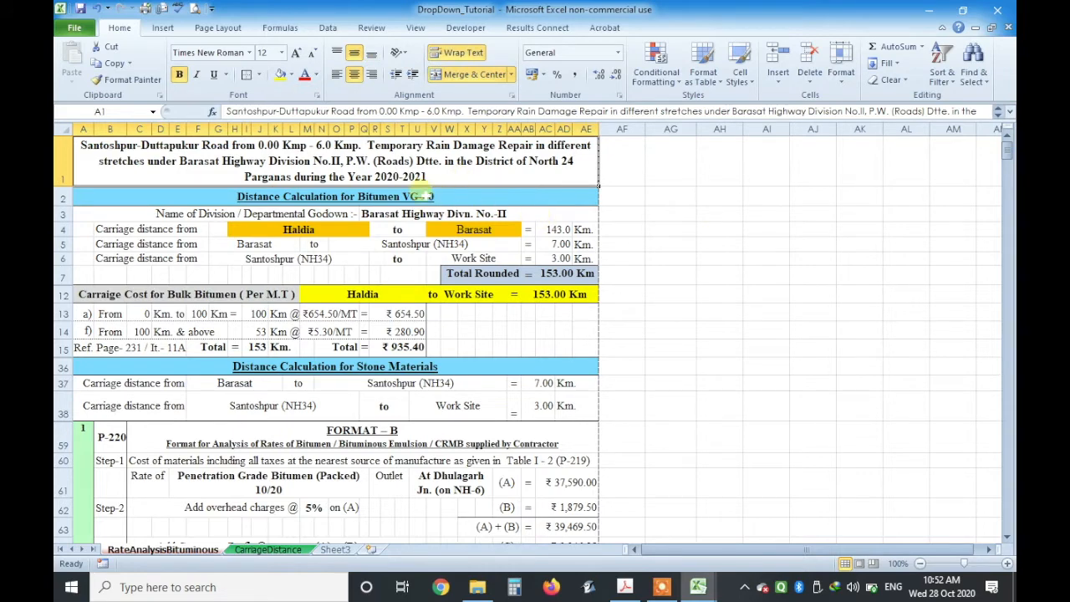
click(771, 344)
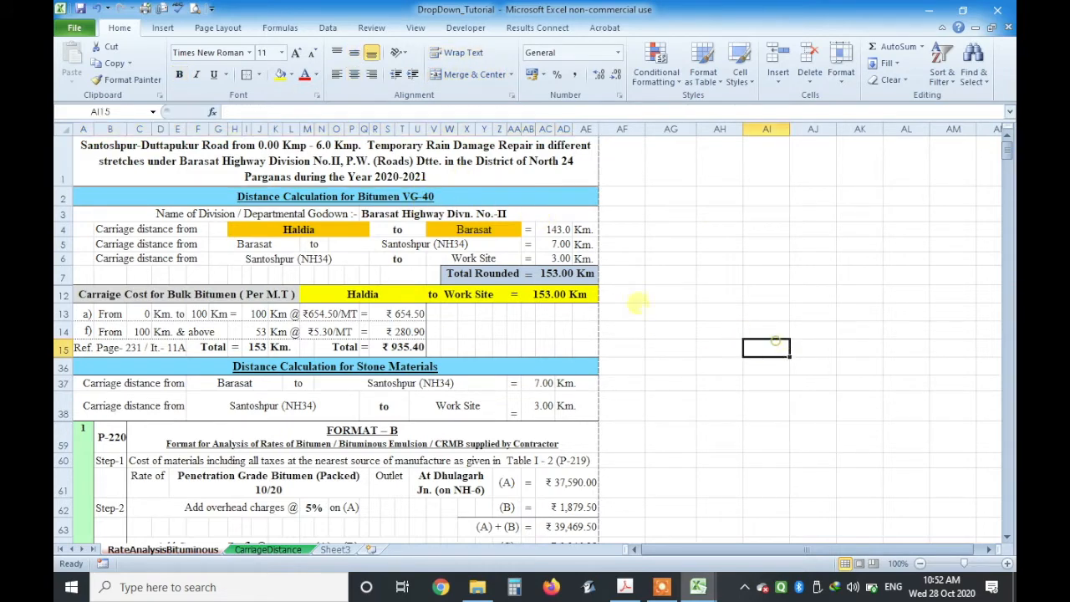
click(271, 177)
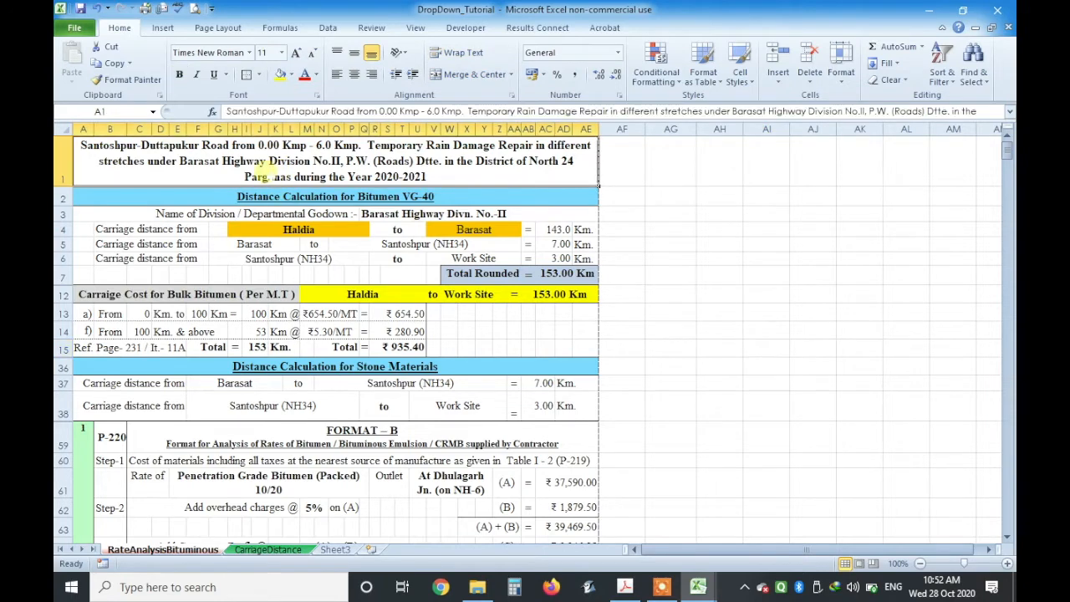
click(255, 198)
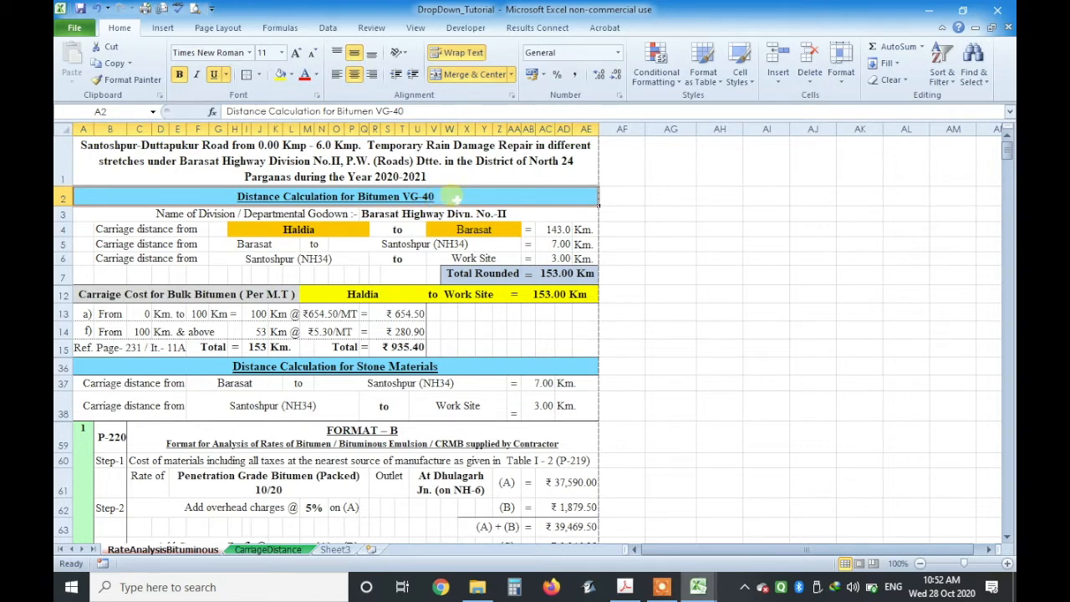
click(335, 273)
click(159, 213)
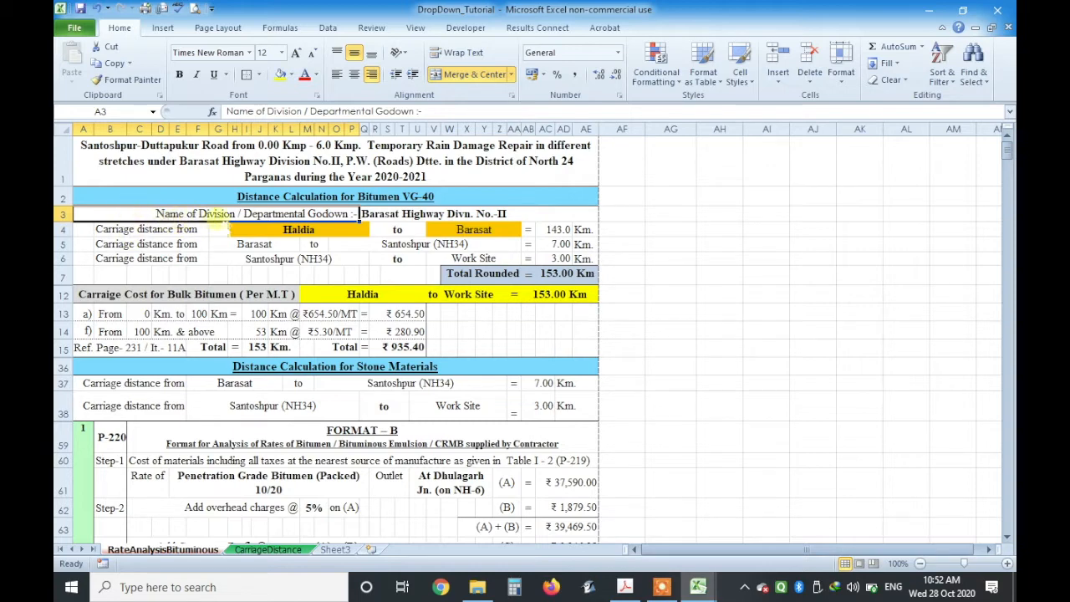
click(705, 259)
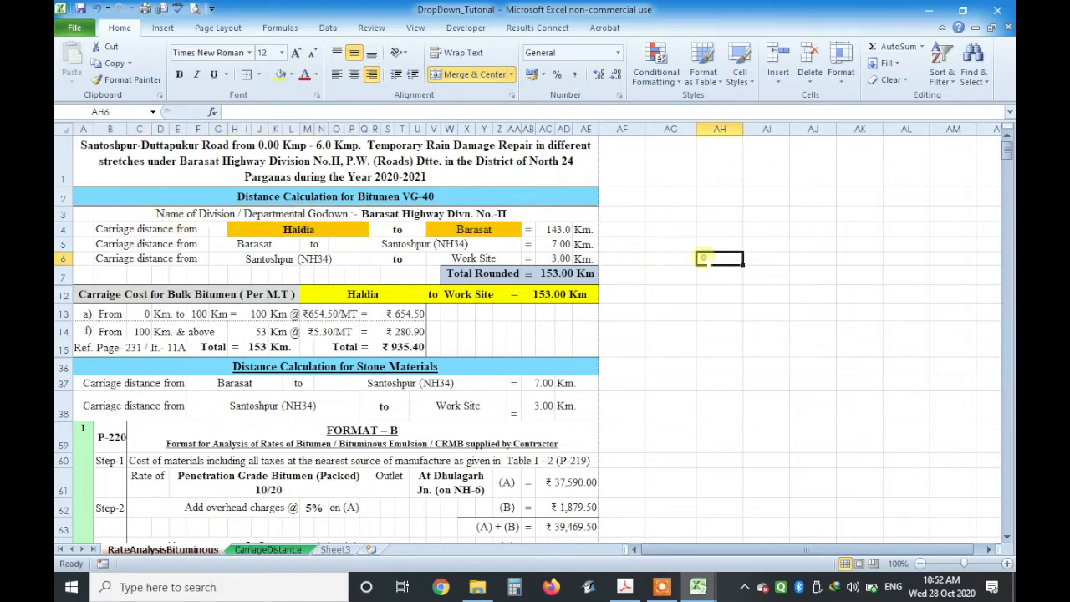
click(565, 214)
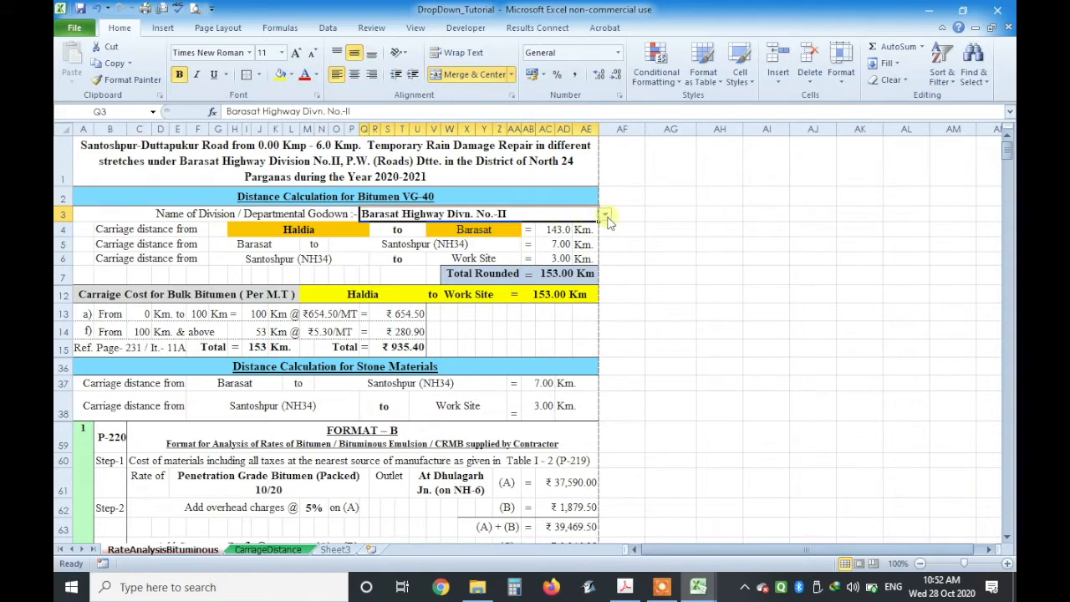
click(619, 230)
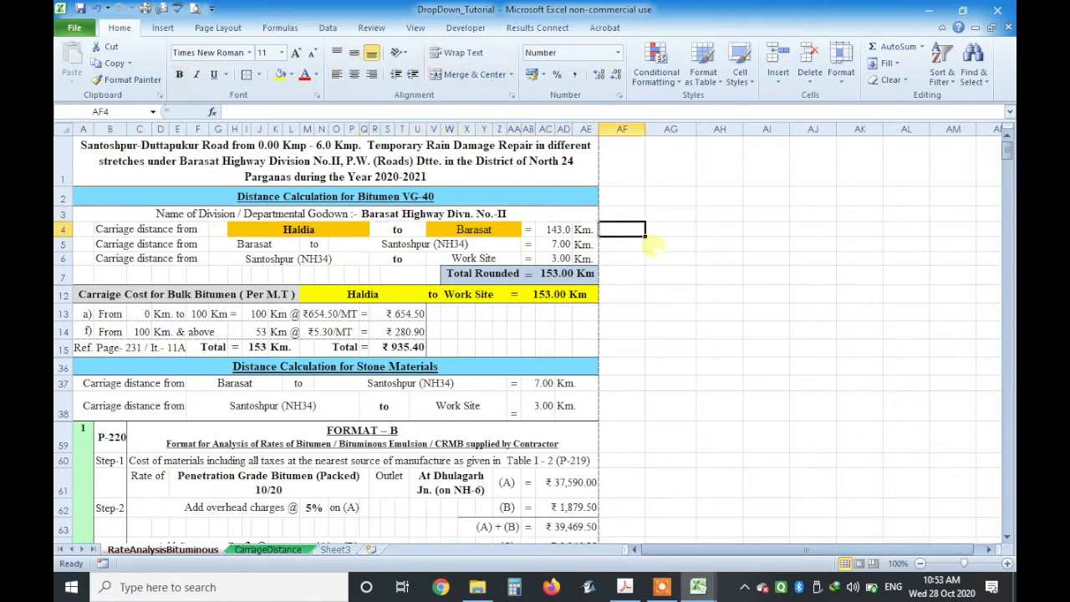
click(500, 215)
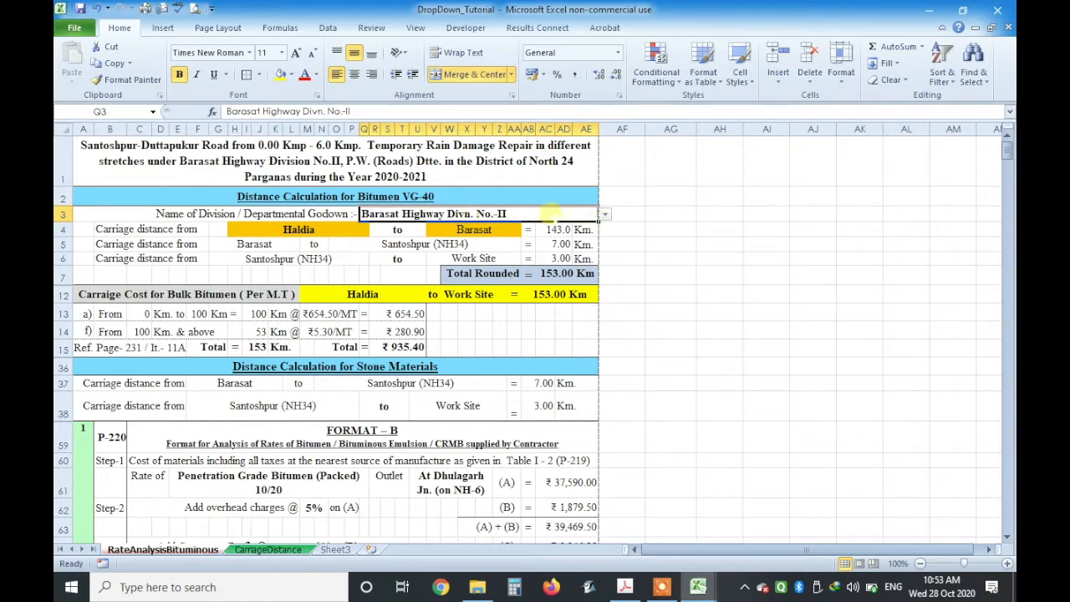
click(632, 217)
- Clear all data validation settings from the merged division name cell Q3, including its cells without validation
click(527, 217)
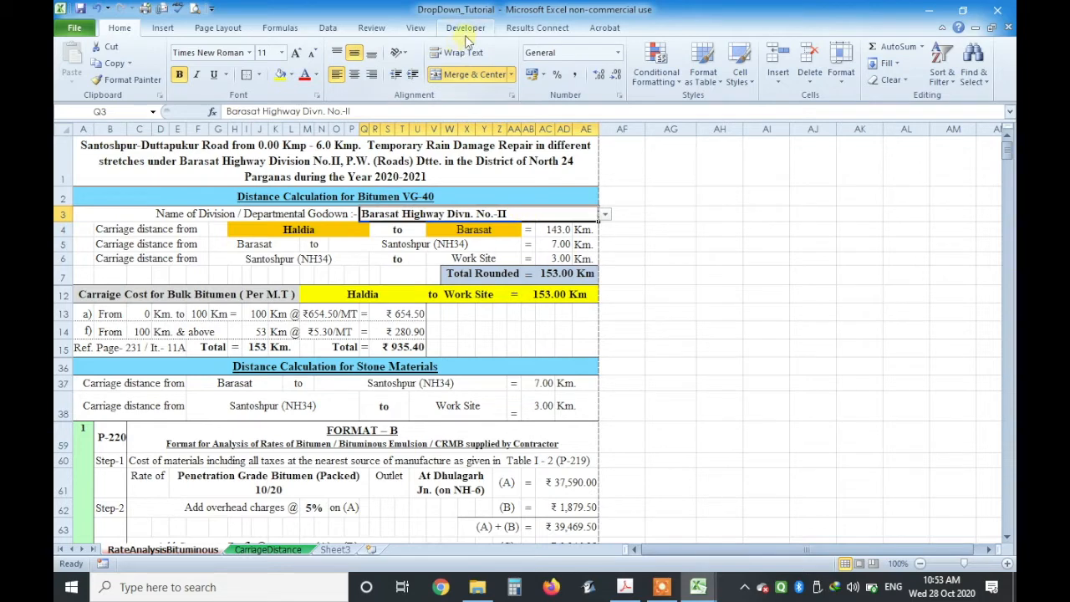
click(323, 32)
click(650, 81)
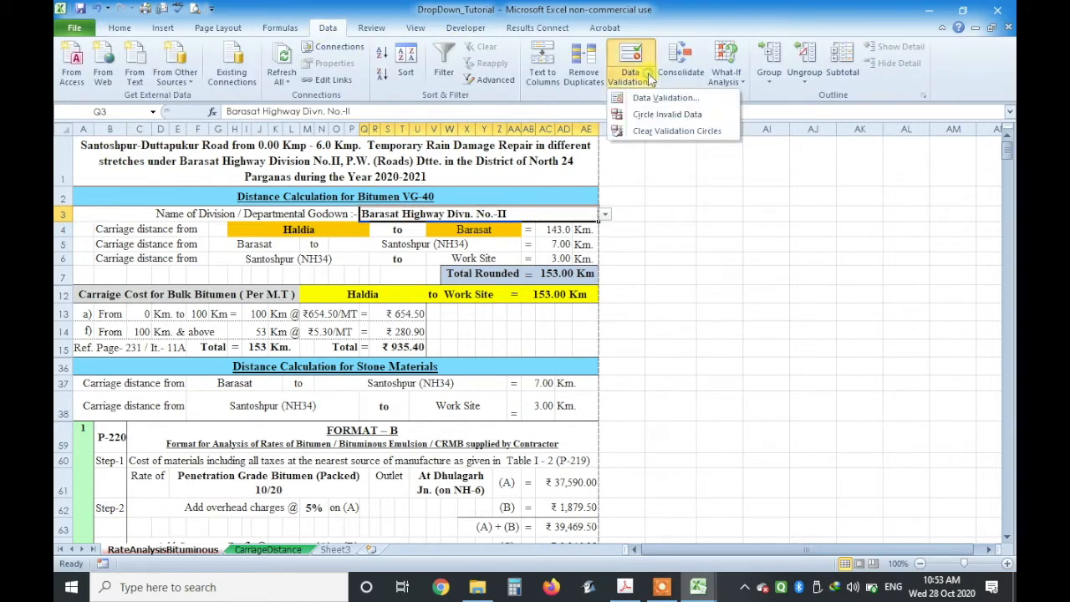
click(656, 131)
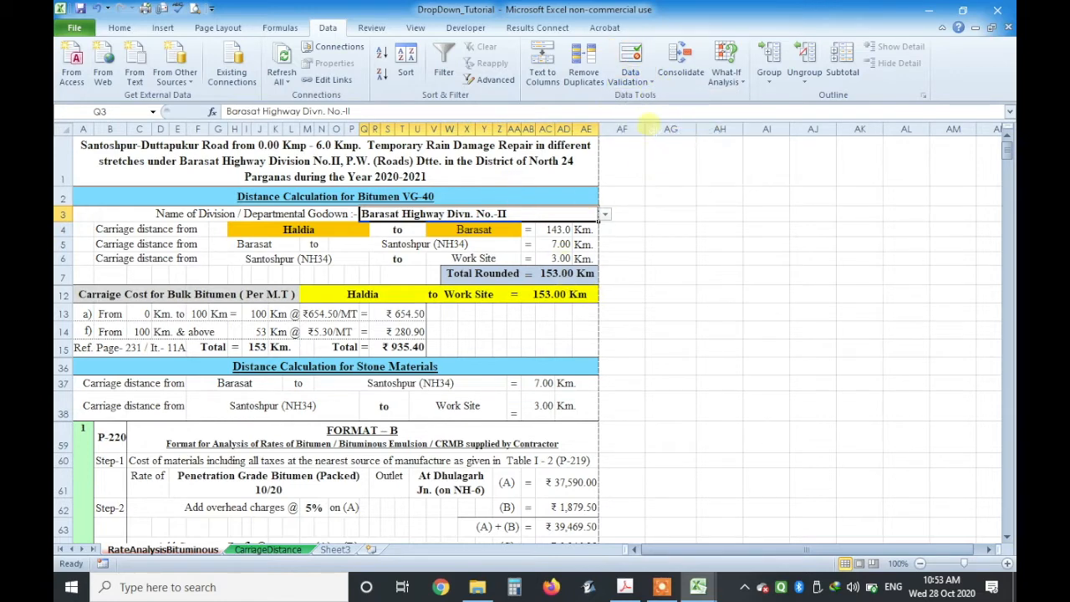
click(651, 81)
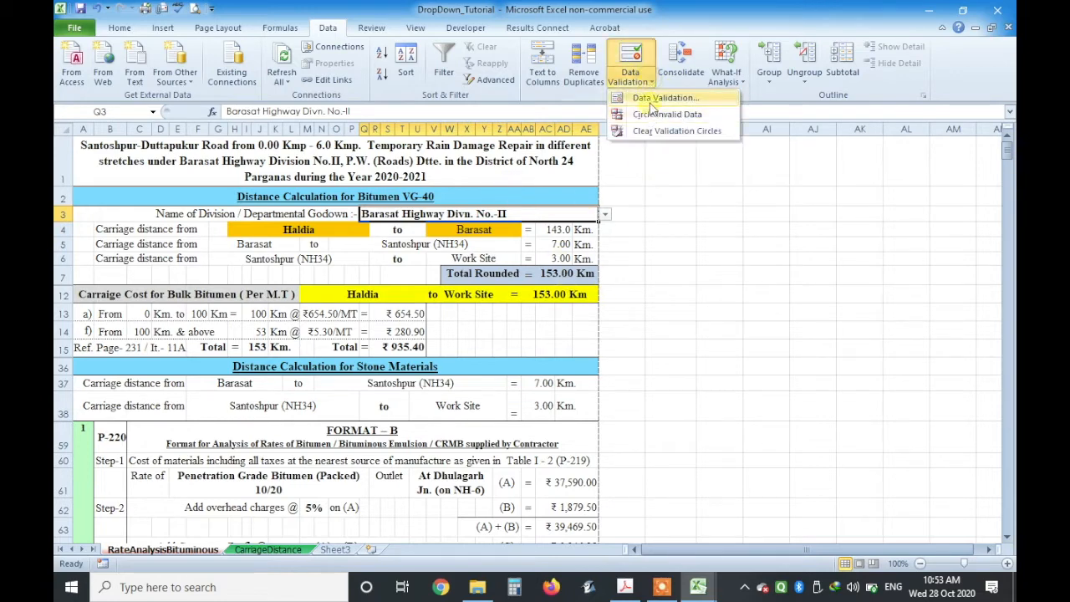
click(660, 102)
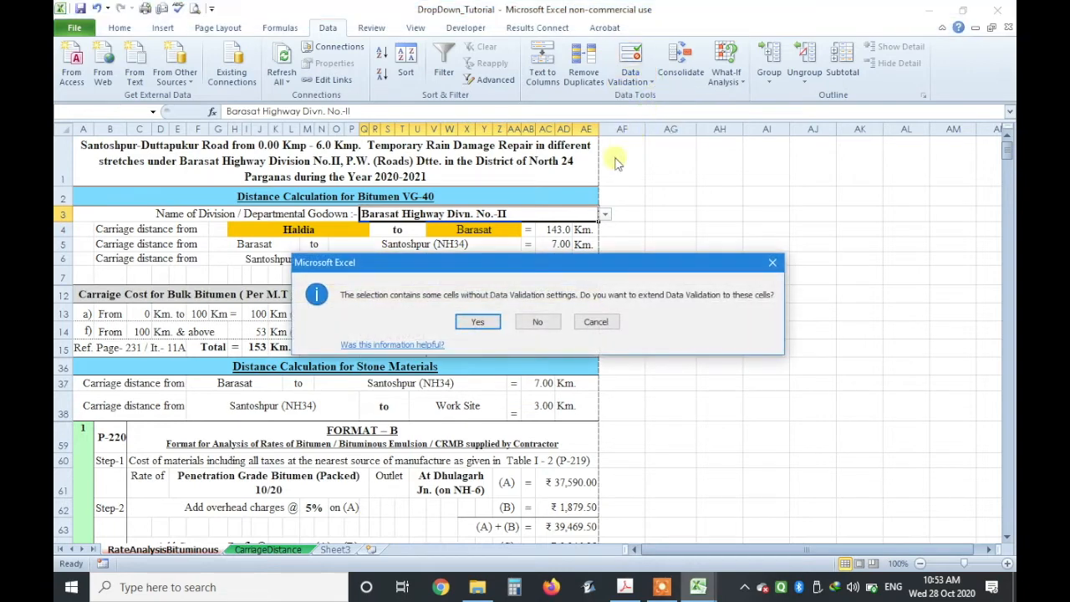
click(468, 326)
click(483, 347)
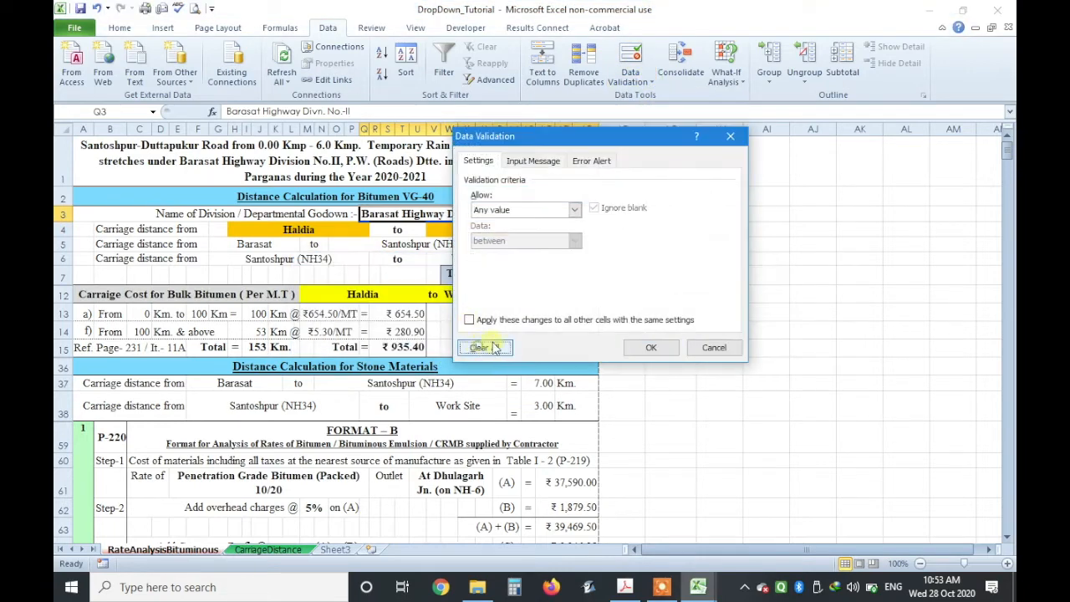
click(649, 351)
click(748, 251)
- Delete the division name from the merged cell Q3
click(544, 213)
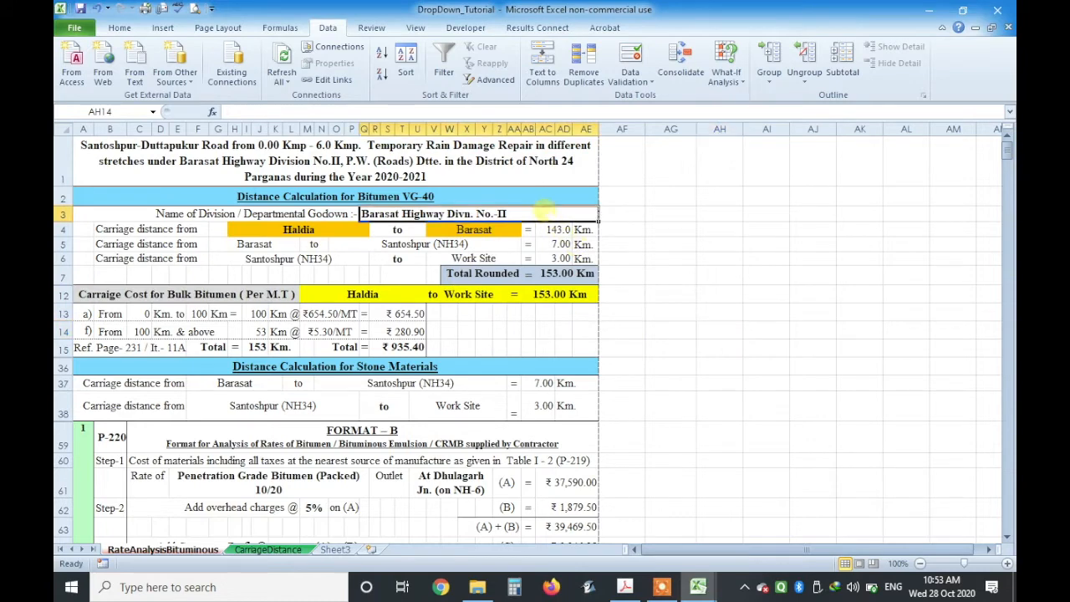
key(Delete)
click(756, 275)
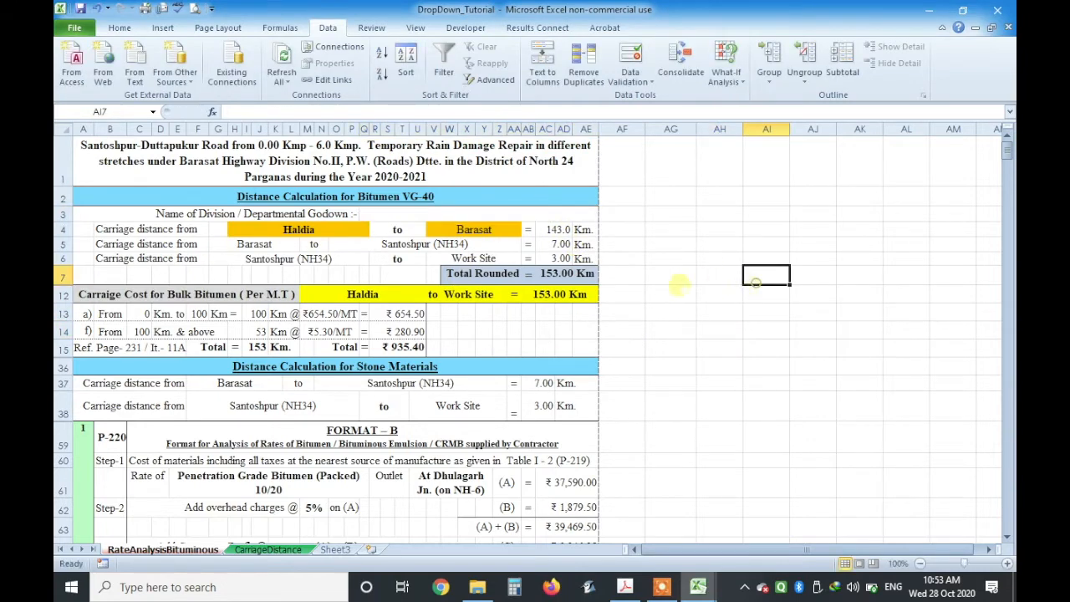
- Add a List data validation to the division name cell Q3 with the source =CarriageDistance!$A$3:$A$134 and an in-cell dropdown
click(500, 210)
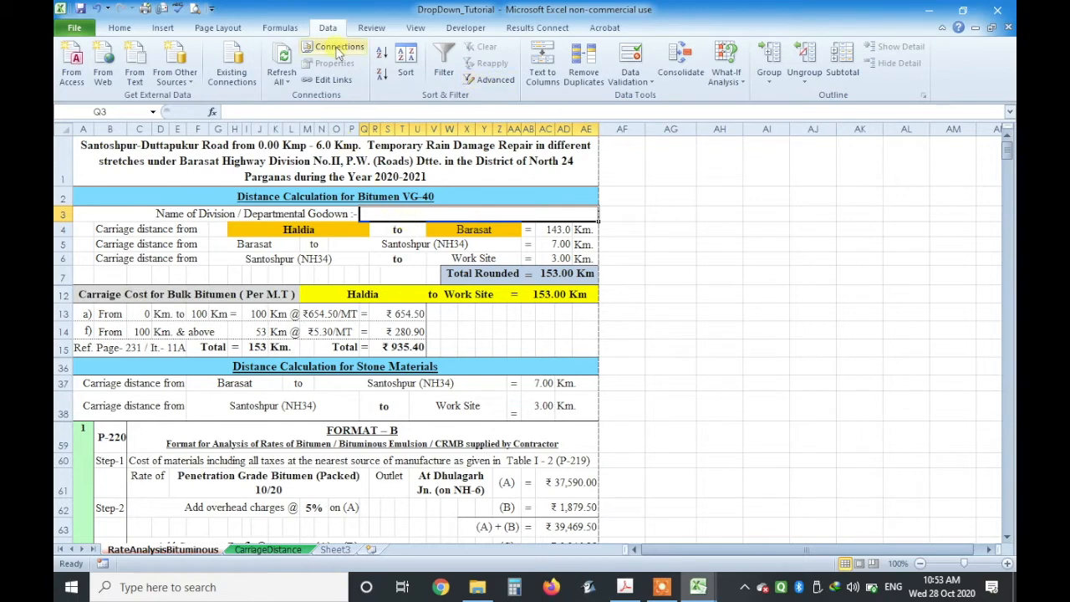
click(645, 81)
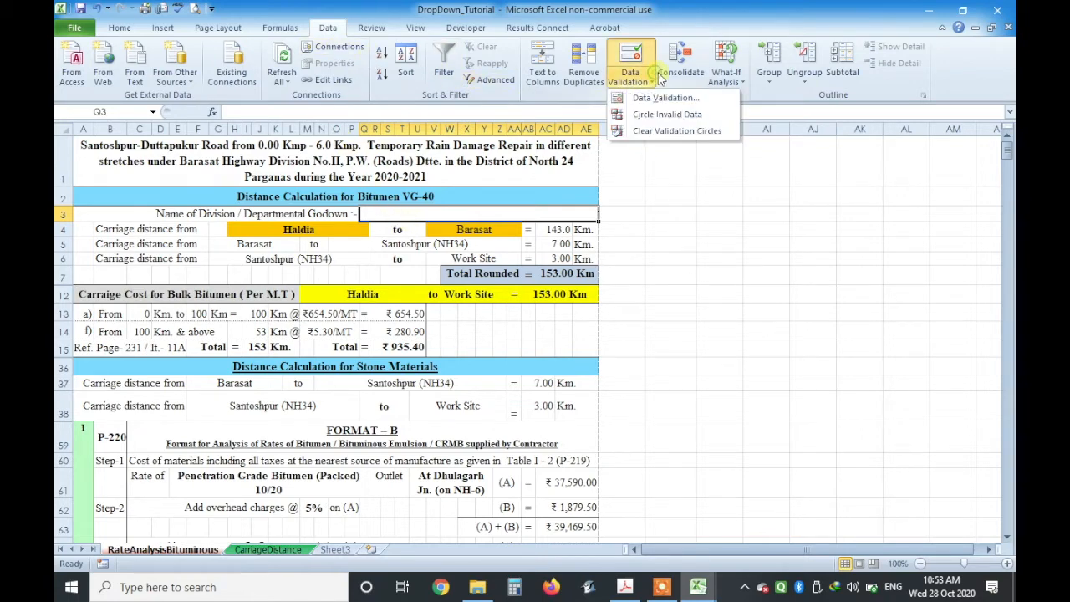
click(649, 102)
click(573, 209)
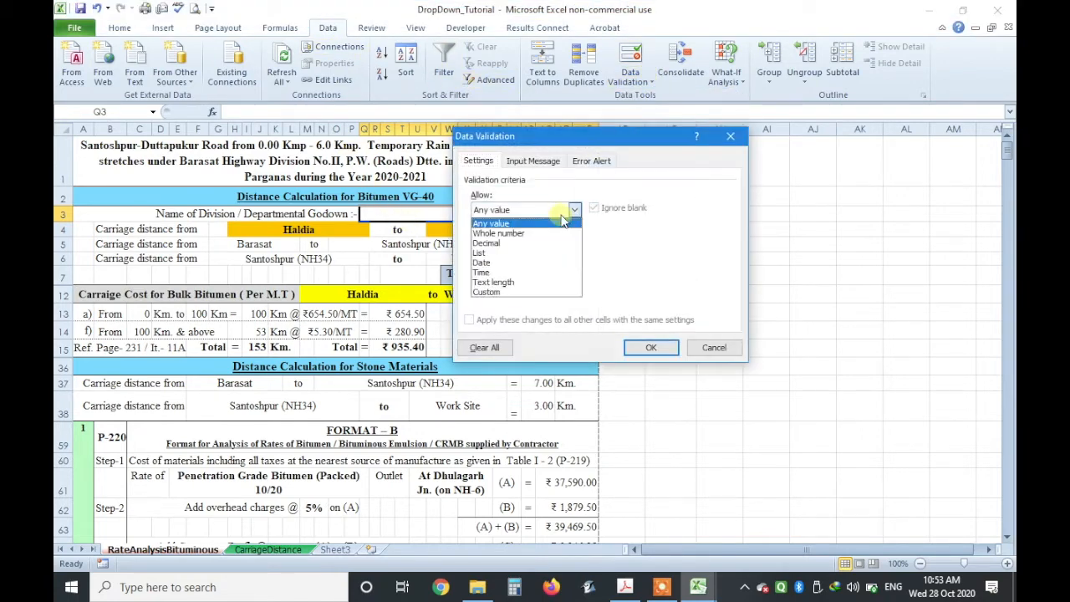
click(496, 255)
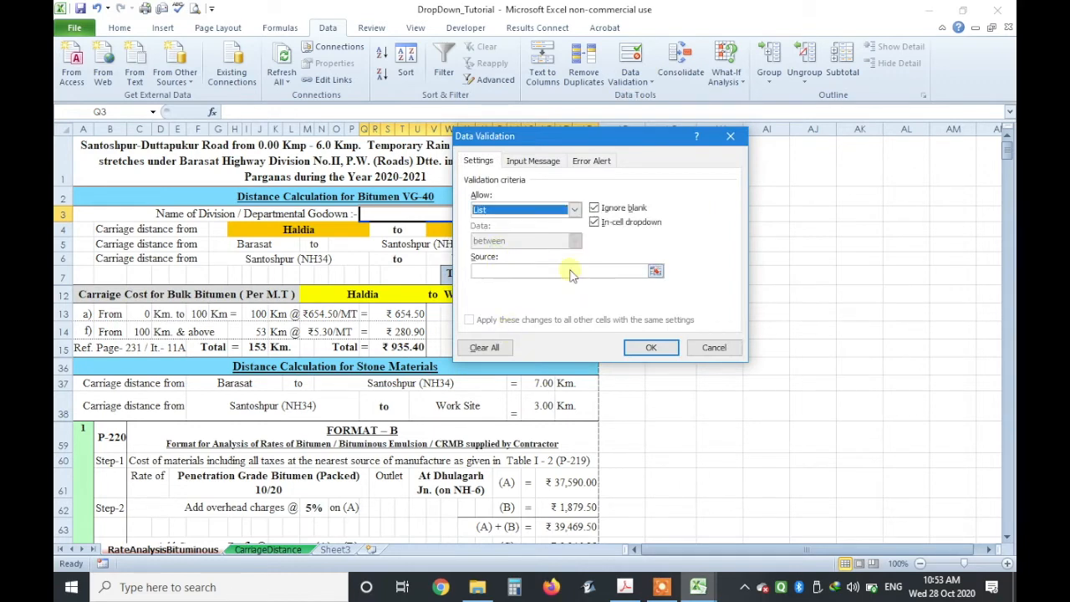
click(654, 272)
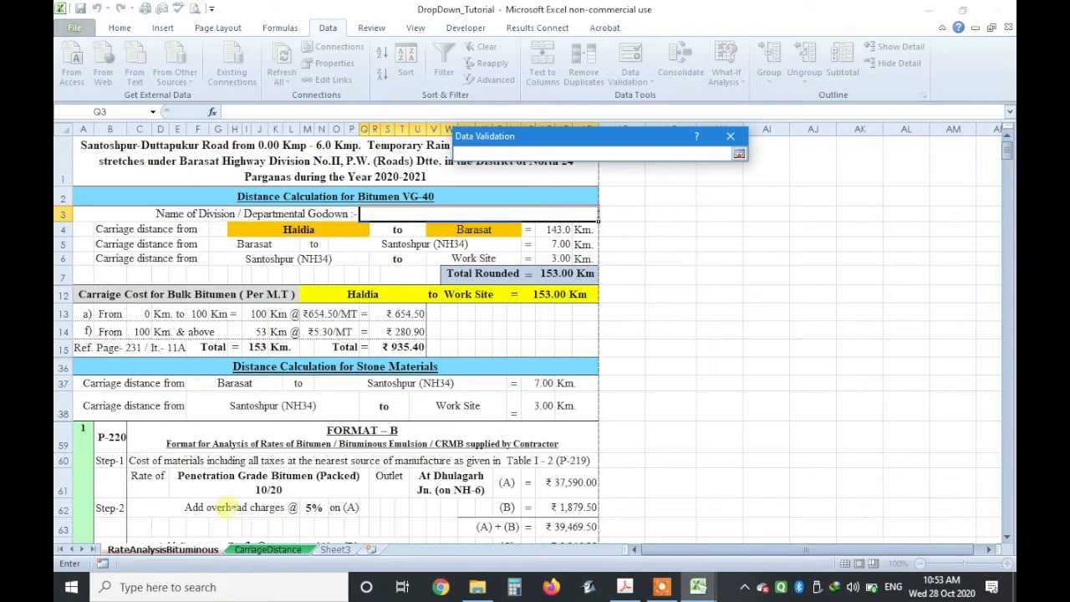
click(267, 549)
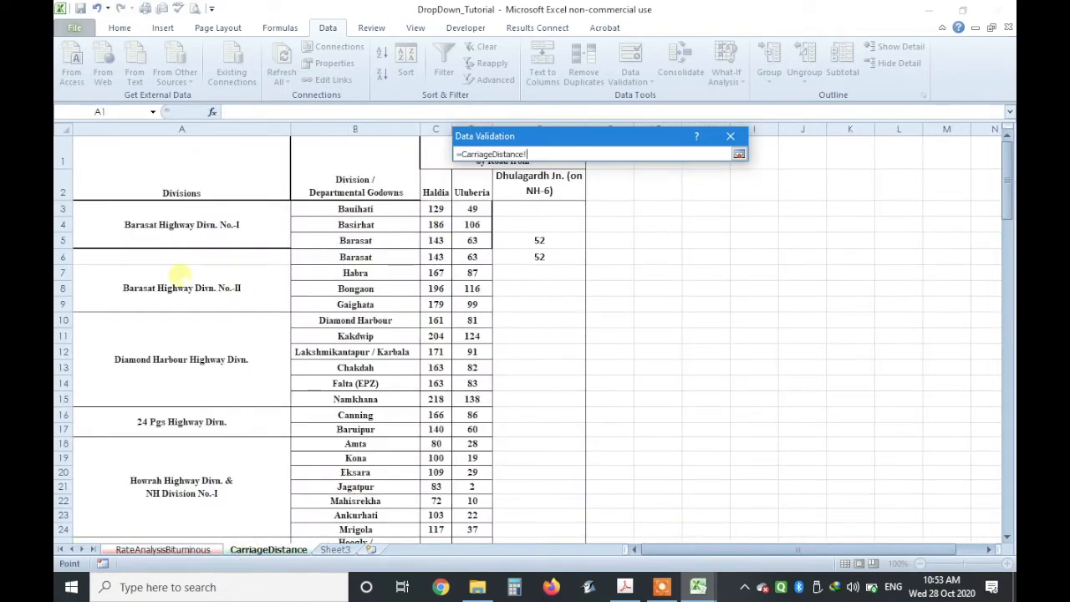
drag(180, 215, 184, 179)
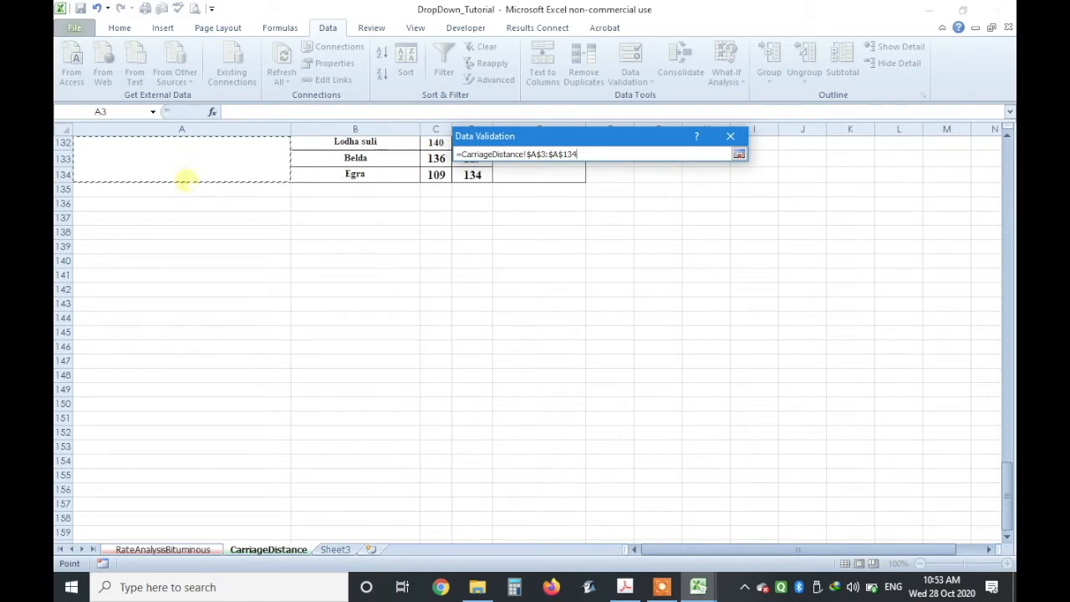
scroll(185, 179, up, 1)
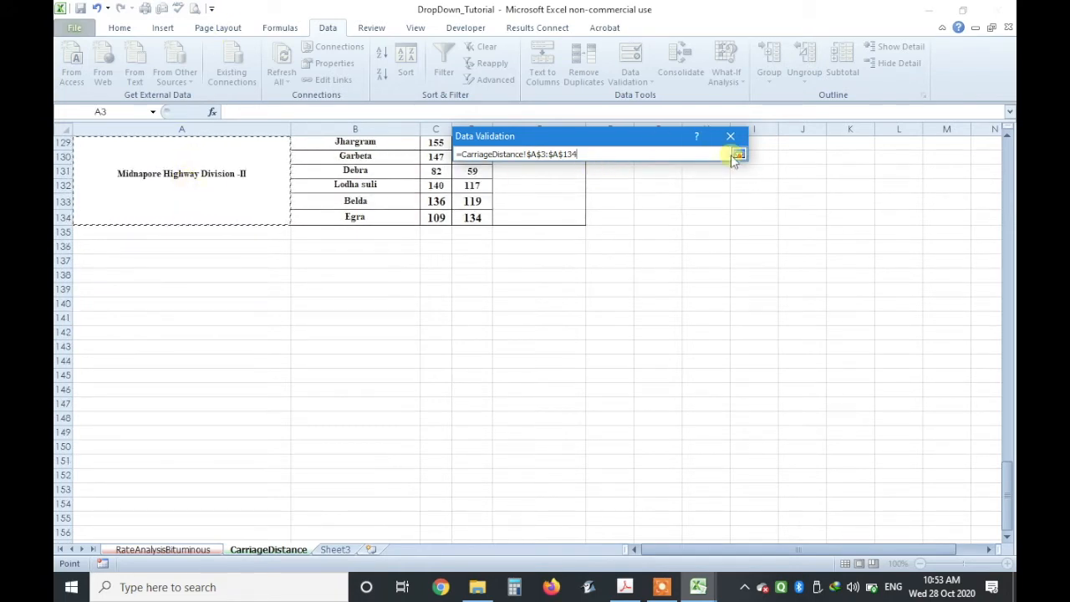
click(737, 155)
click(638, 345)
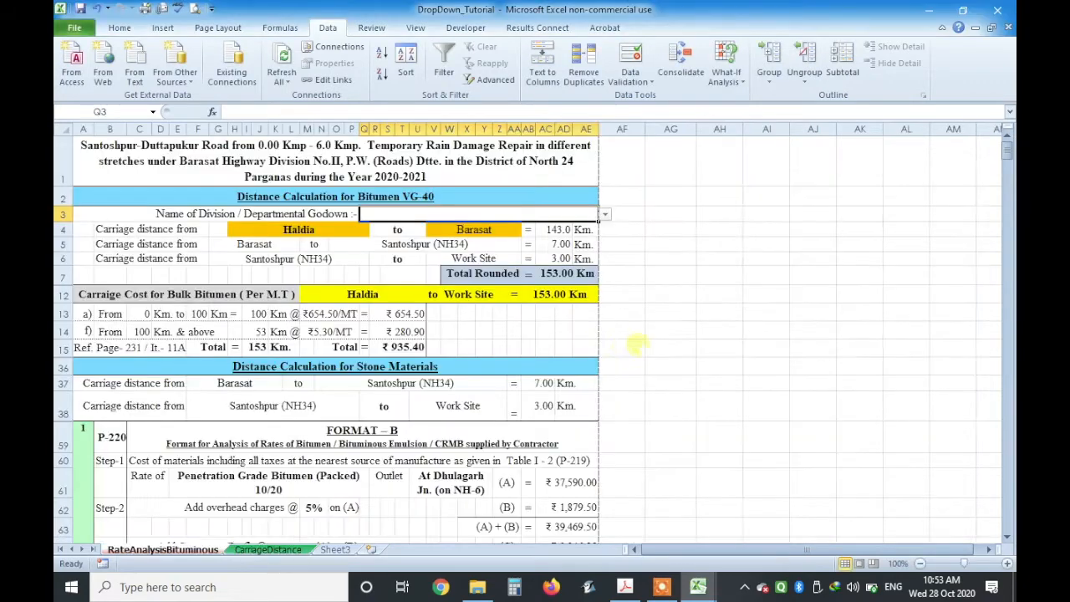
- Choose Barasat Highway Divn. No.-II from the drop-down list in the division name cell Q3
click(604, 215)
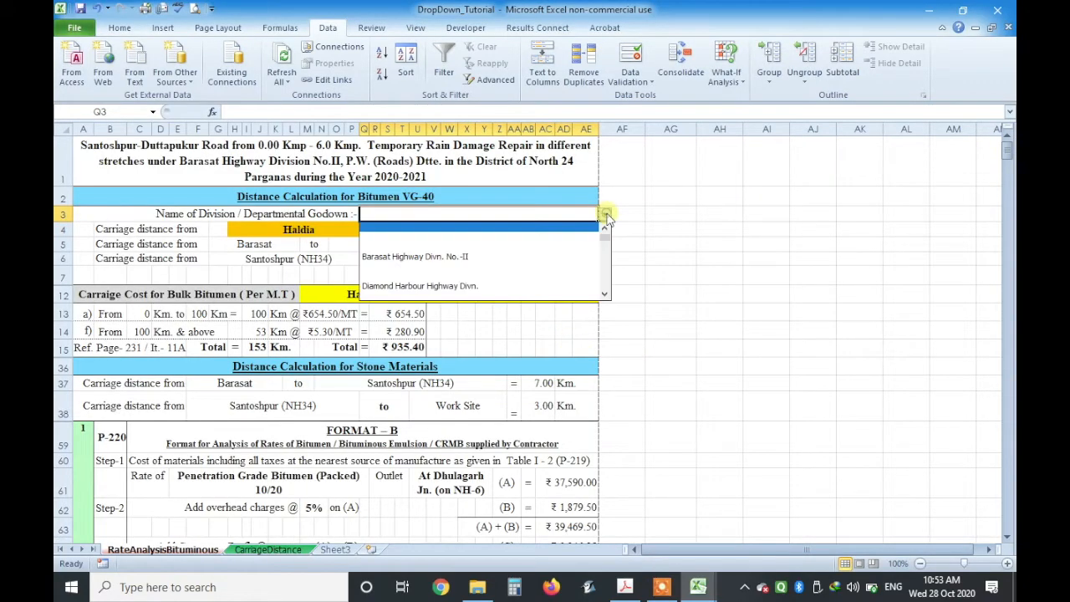
click(569, 257)
click(637, 246)
click(557, 211)
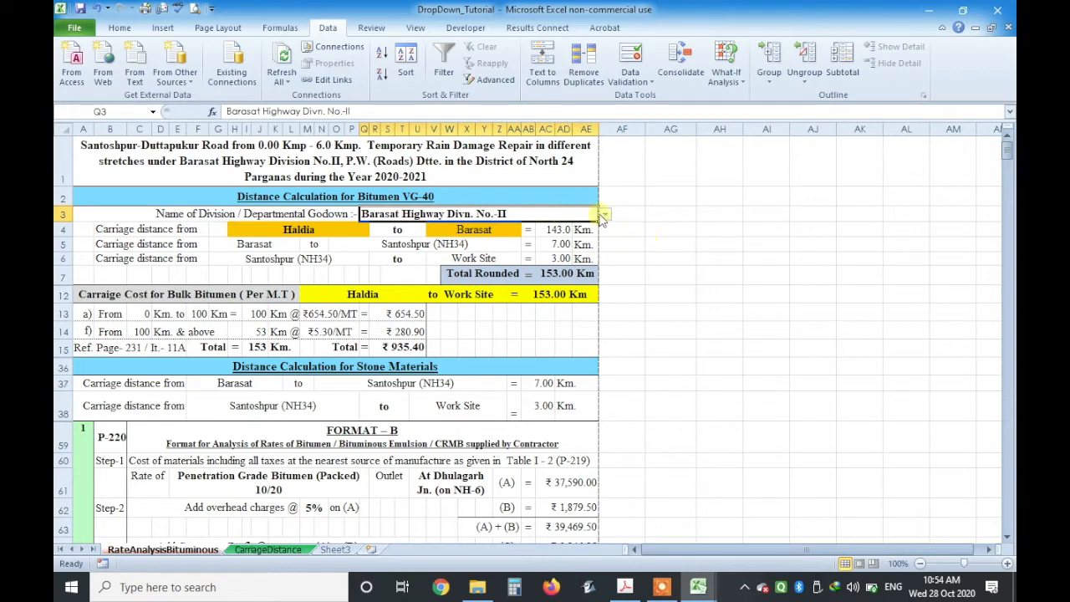
click(684, 294)
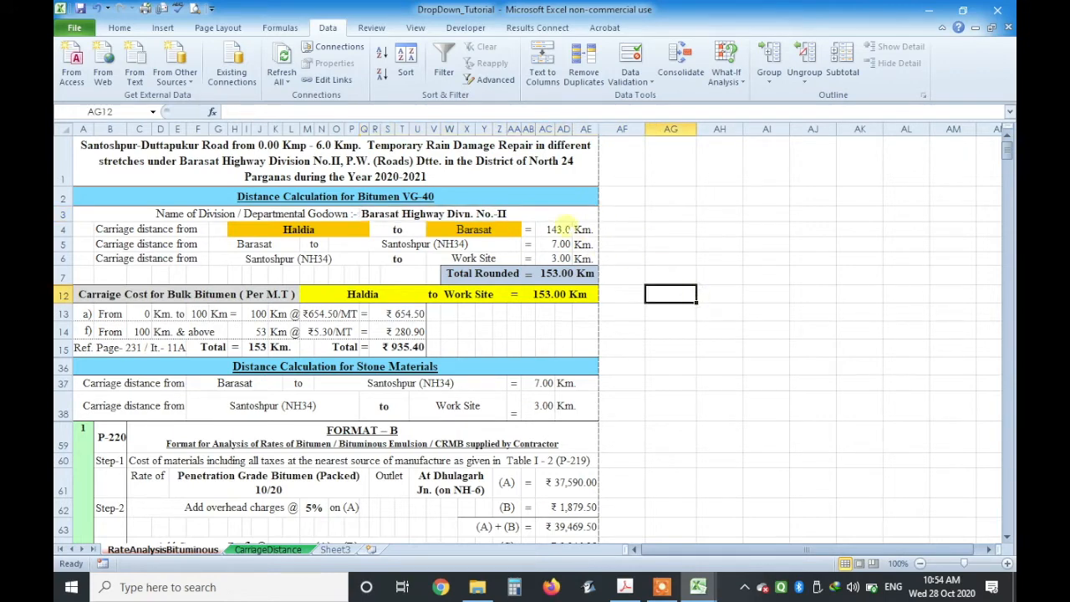
click(548, 216)
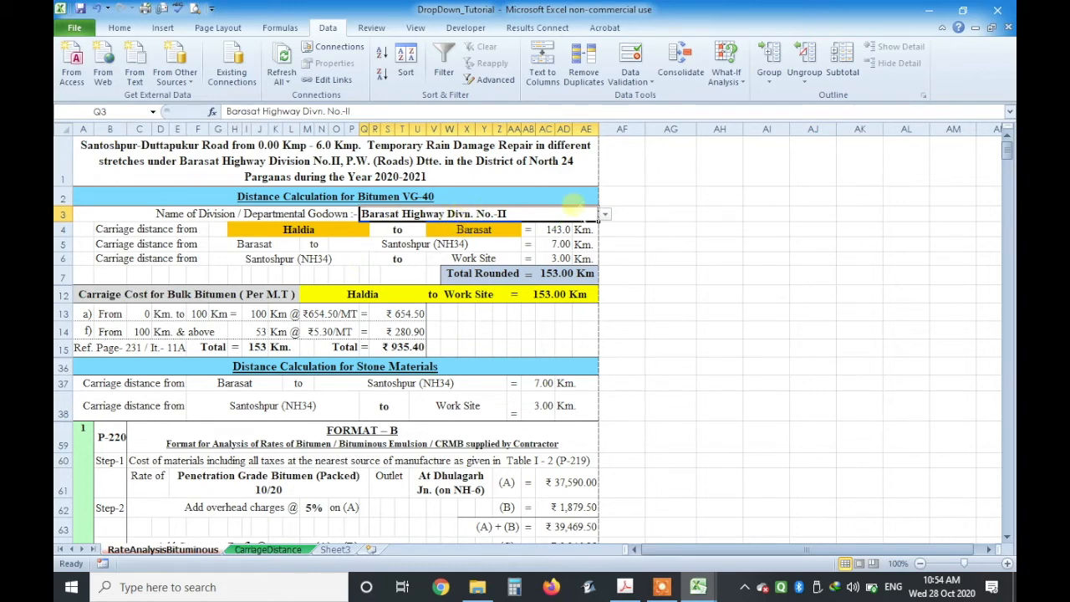
click(616, 229)
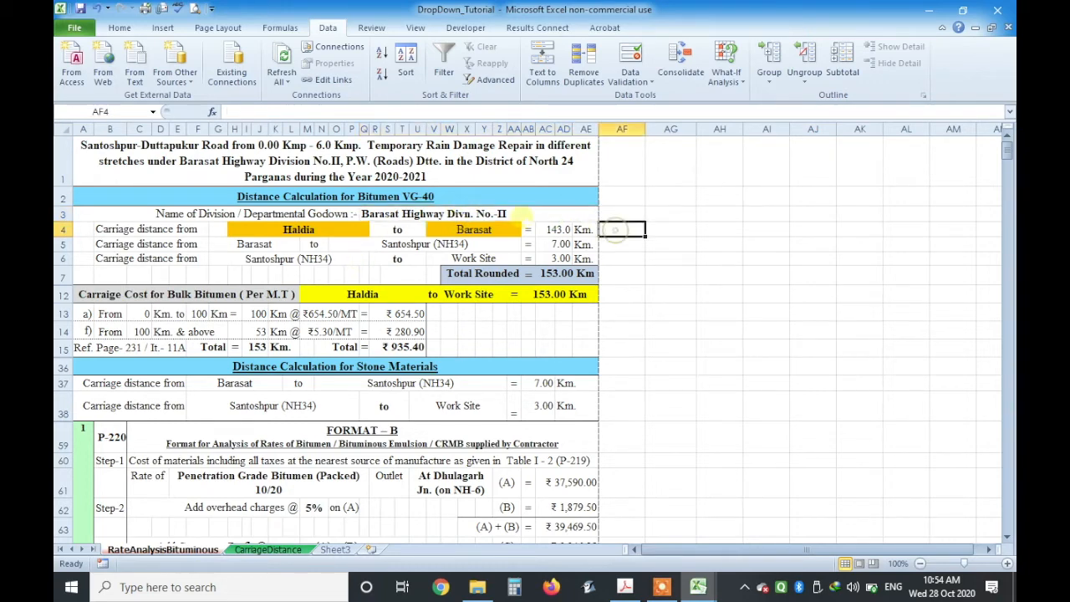
click(522, 217)
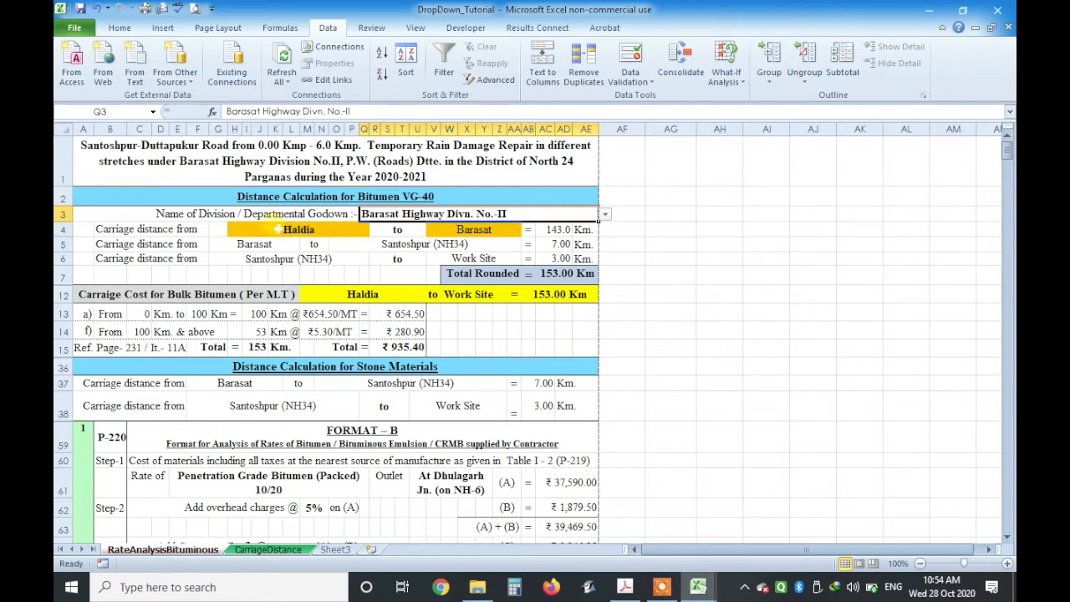
- Set the height of rows 3 to 7 in the bitumen distance calculation to 20
click(238, 214)
drag(238, 214, 239, 276)
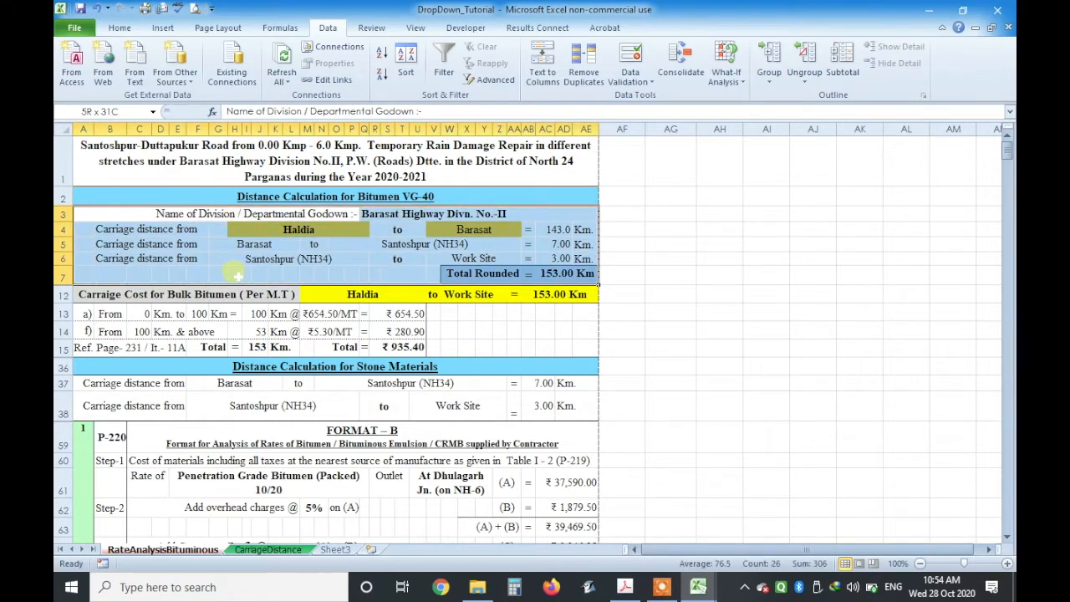
click(120, 28)
click(844, 82)
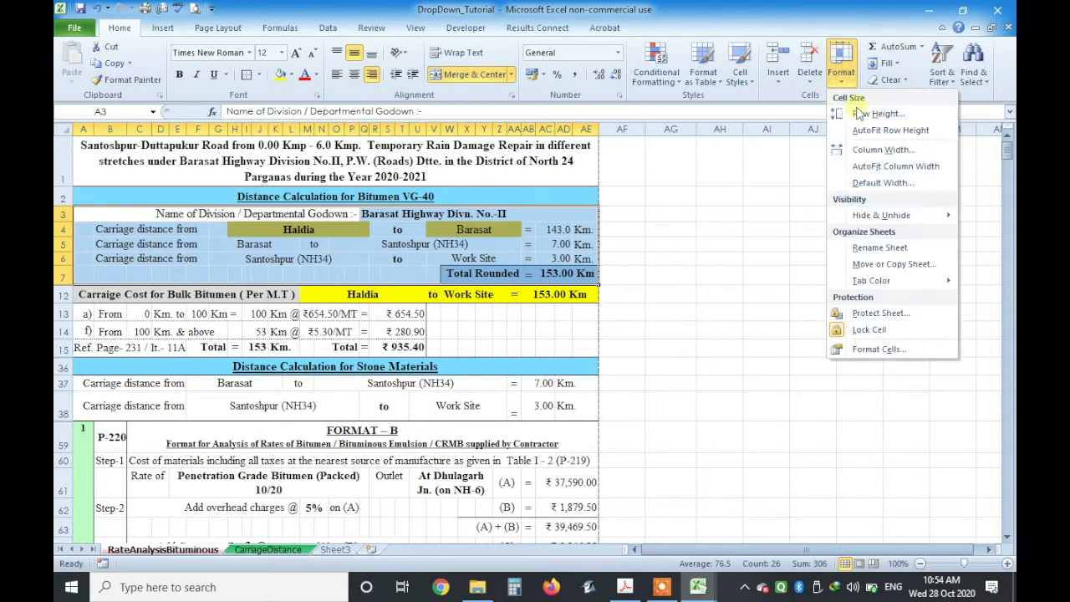
click(866, 117)
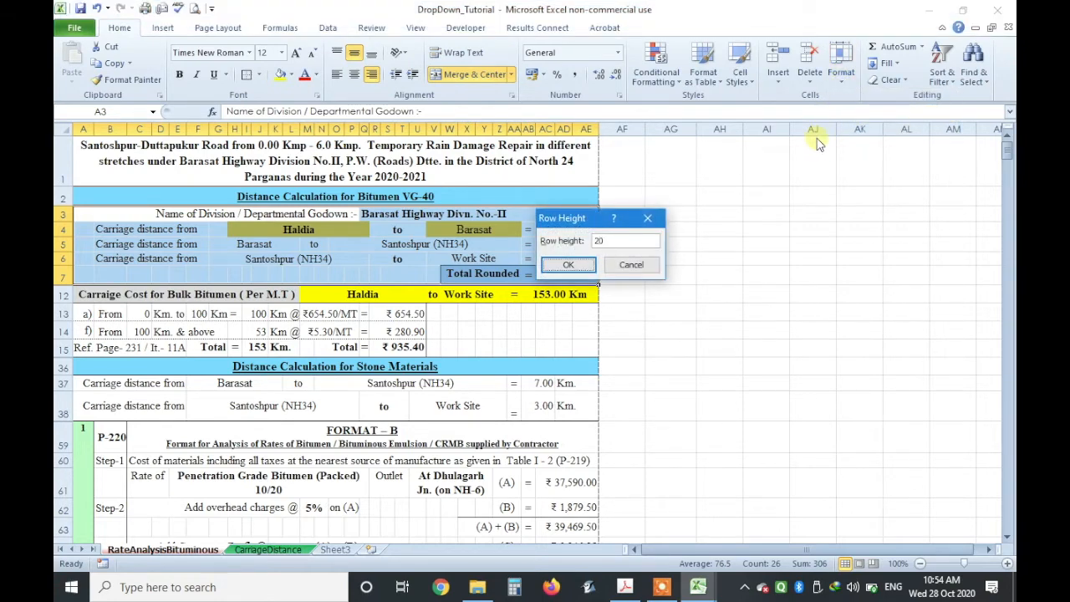
key(Return)
click(718, 274)
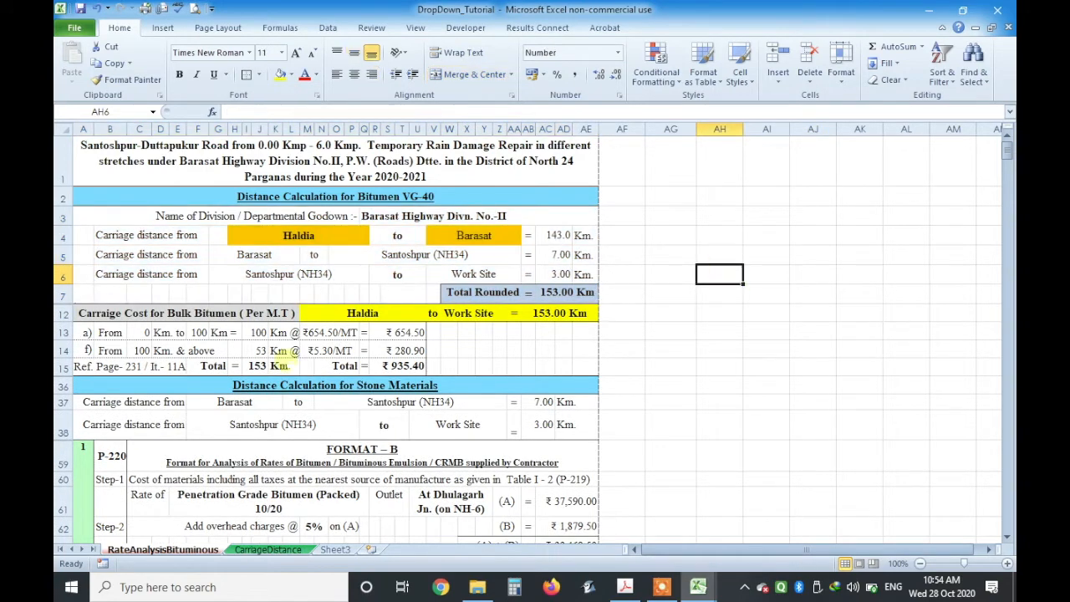
click(268, 241)
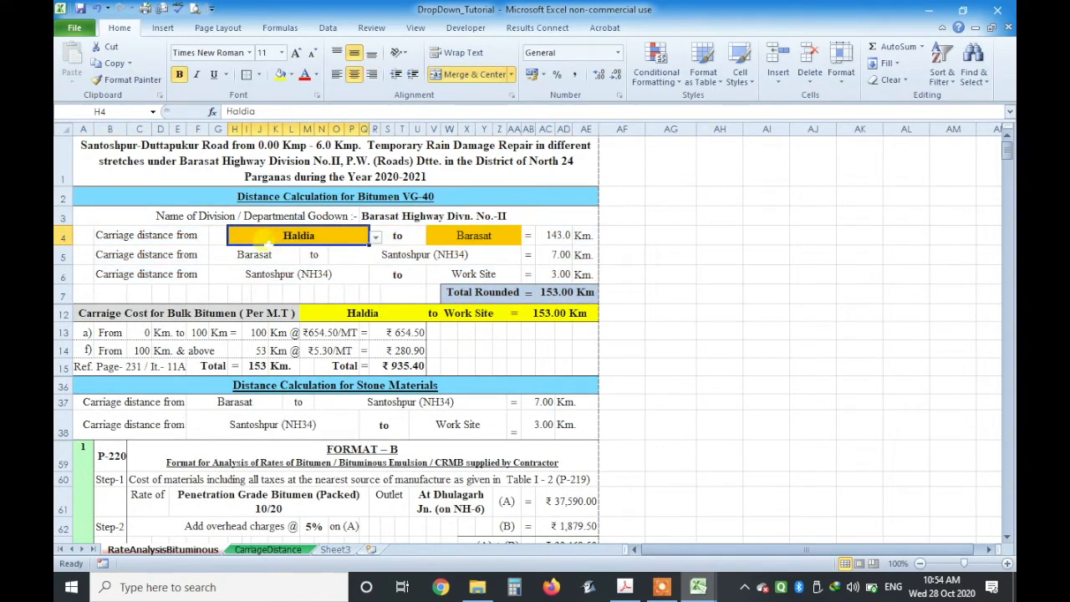
click(144, 237)
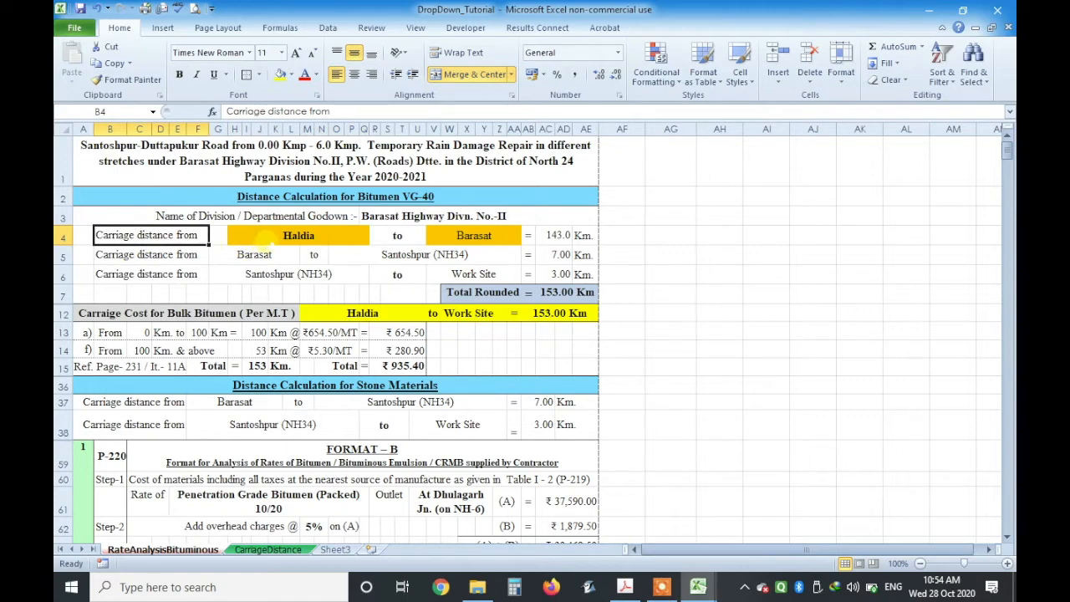
click(264, 244)
click(487, 236)
- Clear all data validation settings from the row 4 origin, "to" and destination cells, H4 to AA4
drag(316, 239, 472, 238)
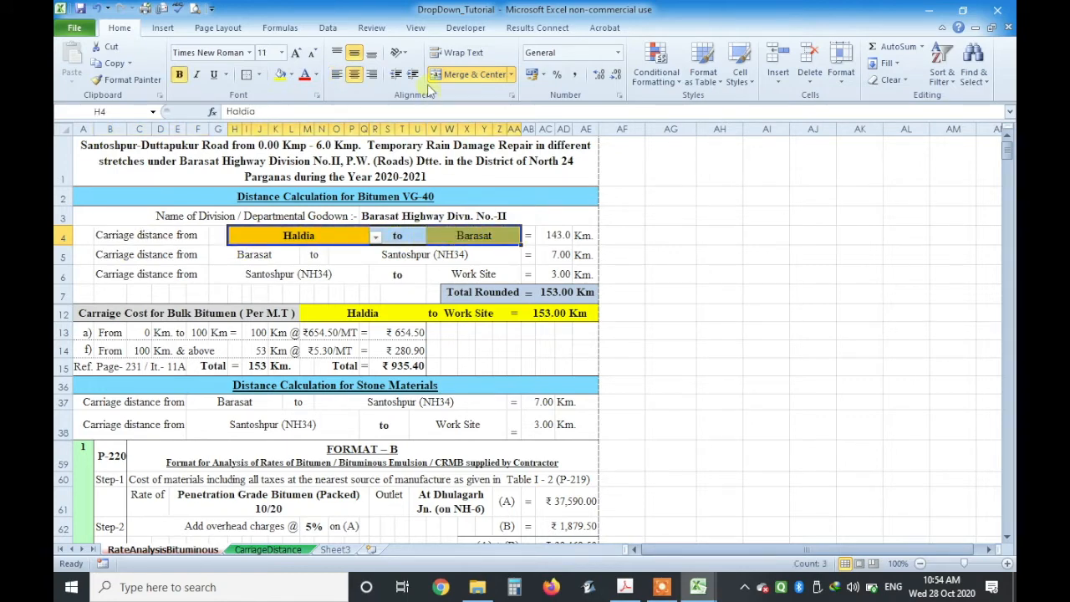
click(327, 28)
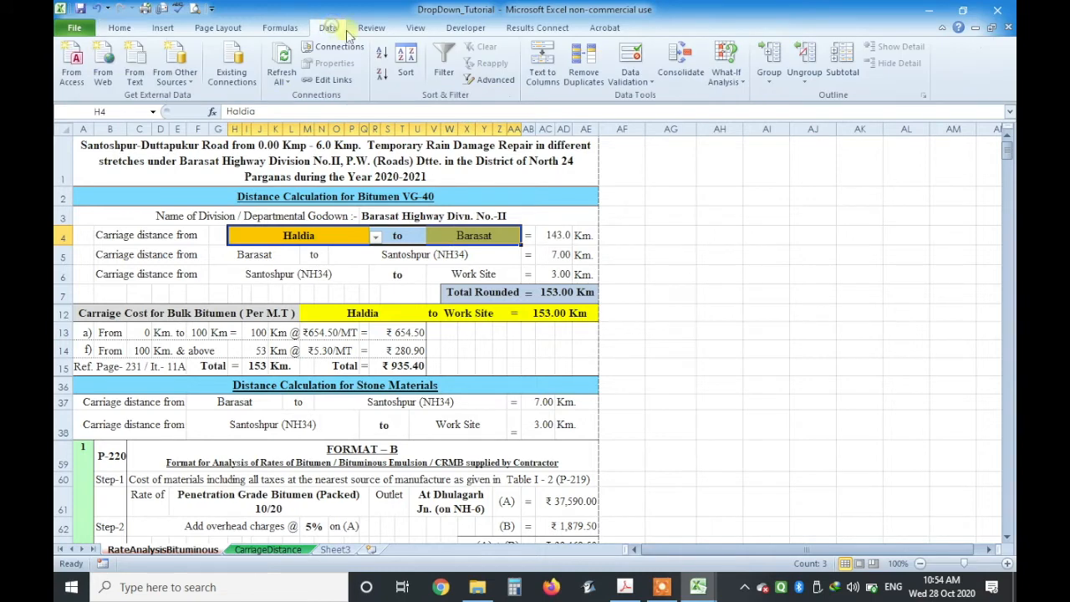
click(630, 82)
click(662, 99)
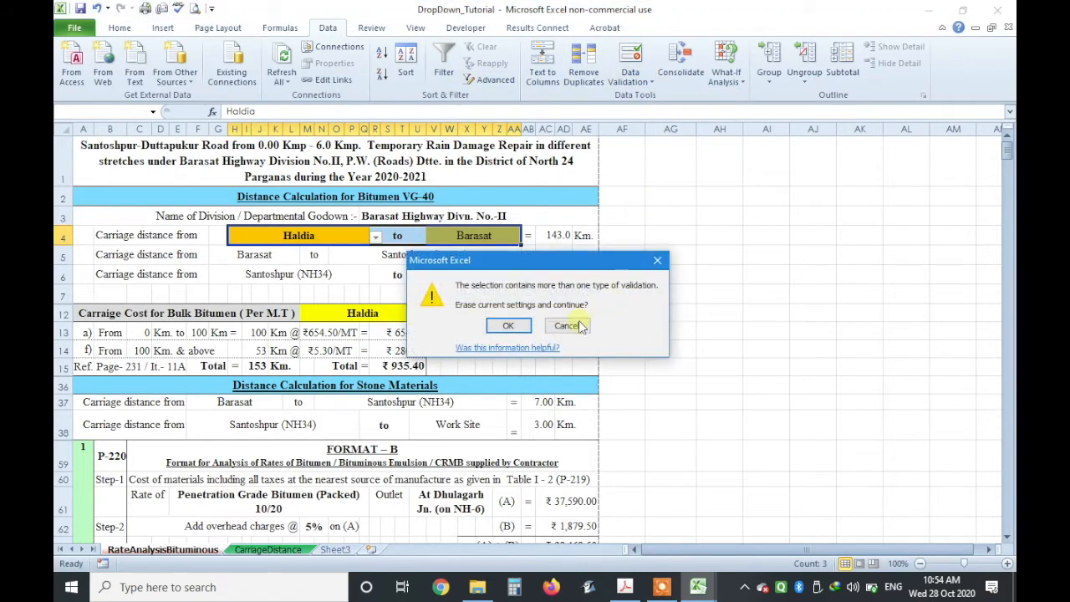
click(530, 346)
click(484, 346)
click(568, 211)
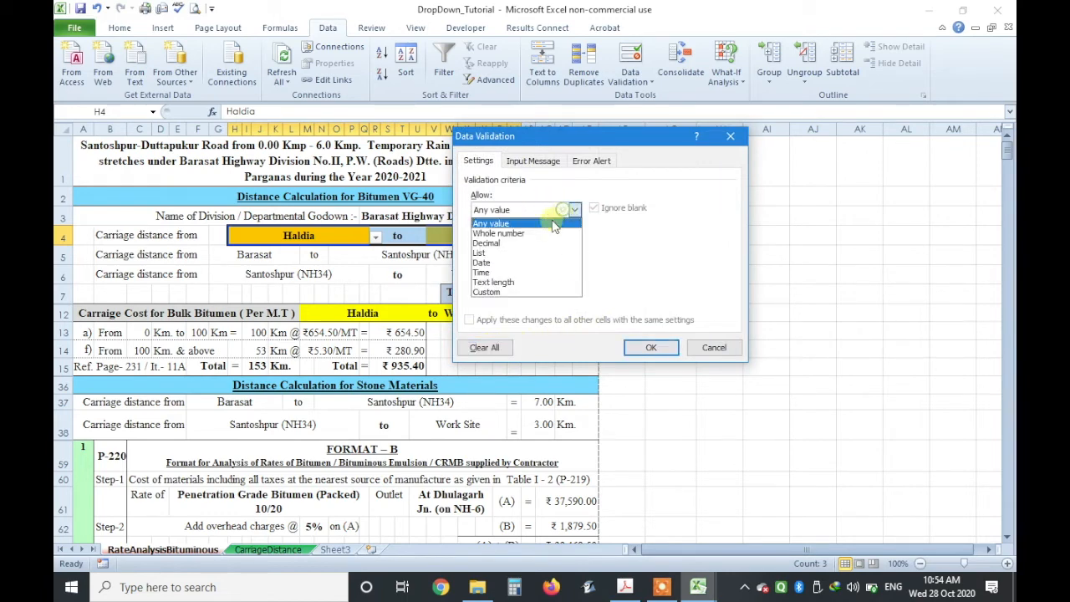
click(514, 251)
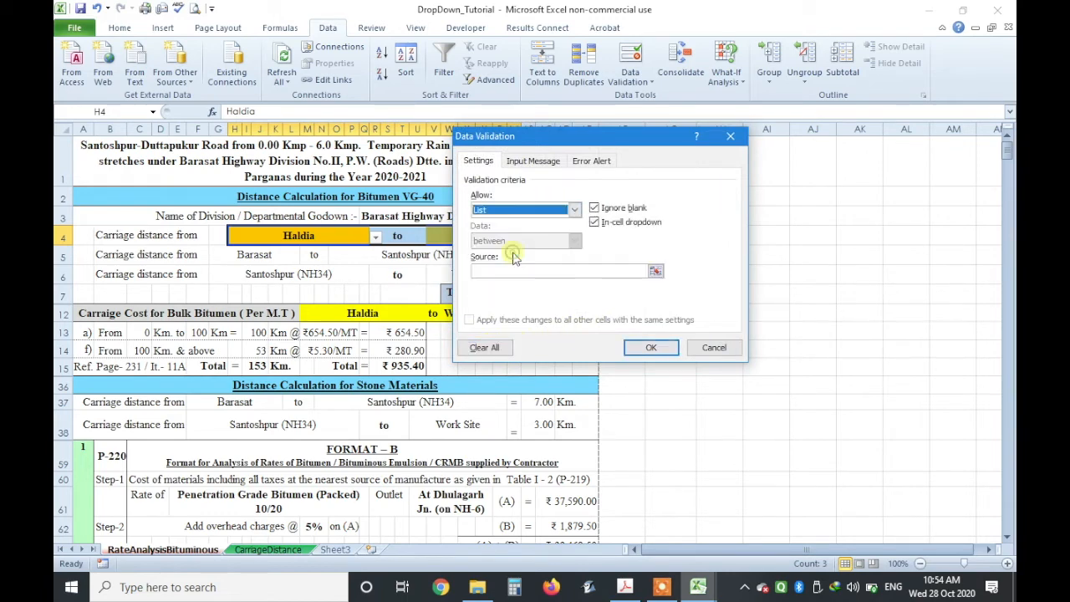
click(498, 348)
click(651, 347)
click(720, 330)
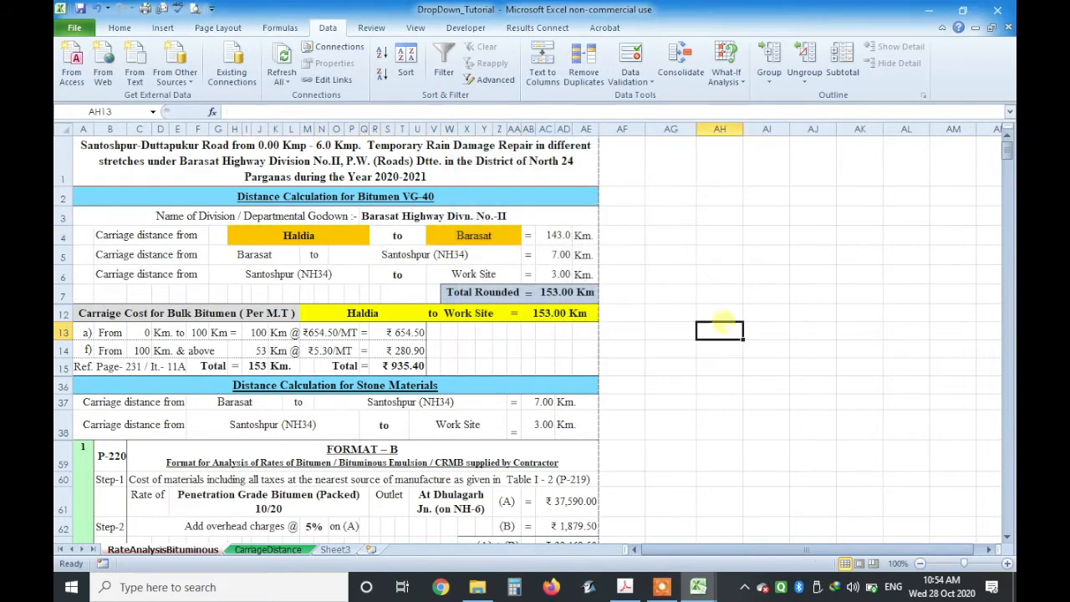
- Delete the contents of the origin cell H4 and the destination cell V4 in the bitumen carriage distance row
click(299, 240)
key(Delete)
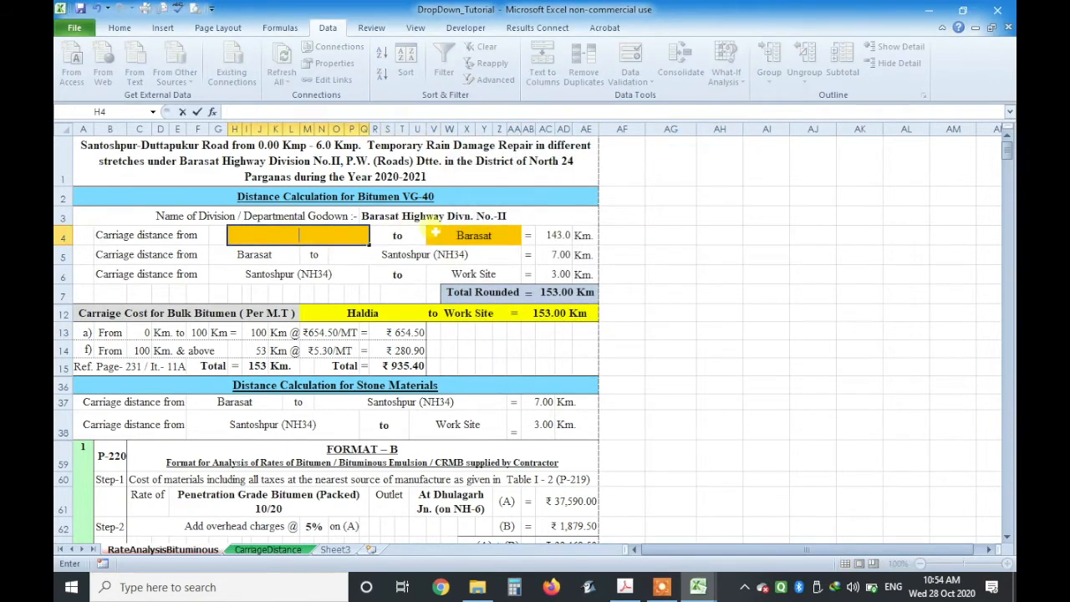
click(480, 234)
key(BackSpace)
click(829, 288)
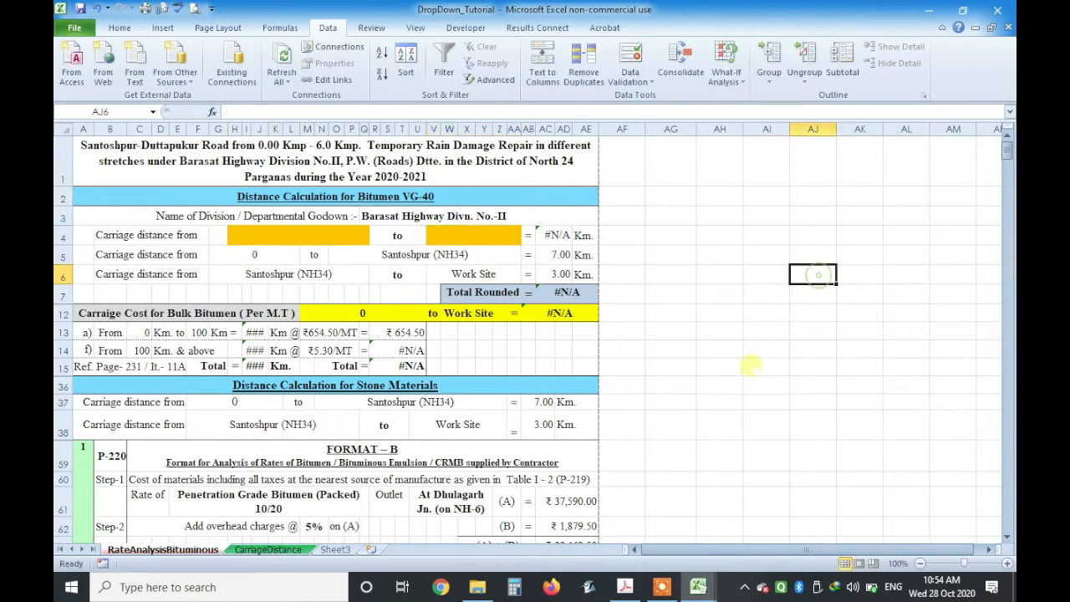
- Add a List data validation to the origin cell H4 with the source =CarriageDistance!$C$2:$E$2 and an in-cell dropdown
click(273, 240)
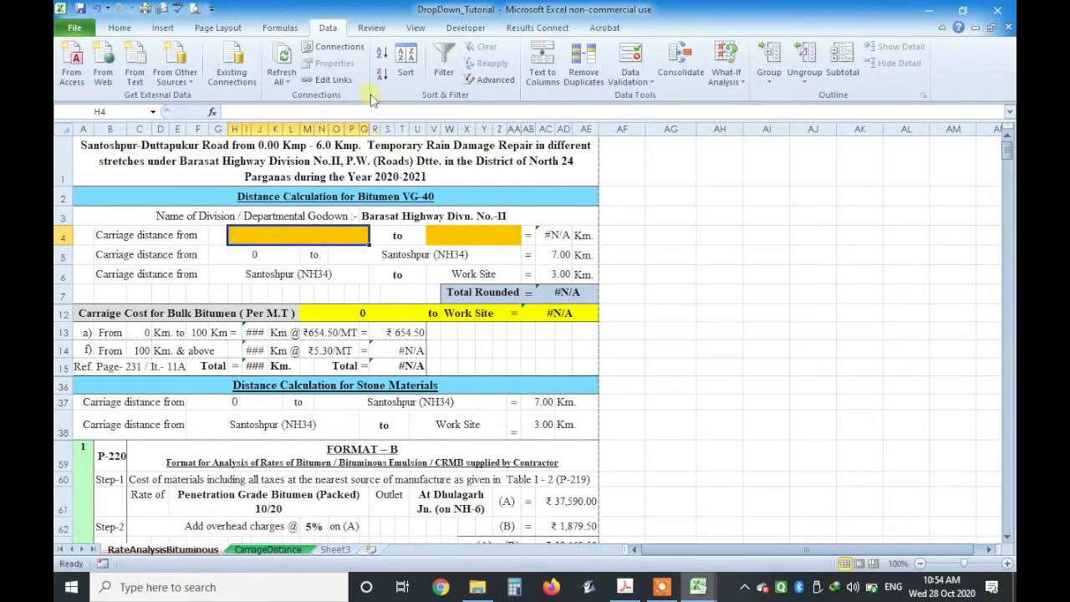
click(654, 77)
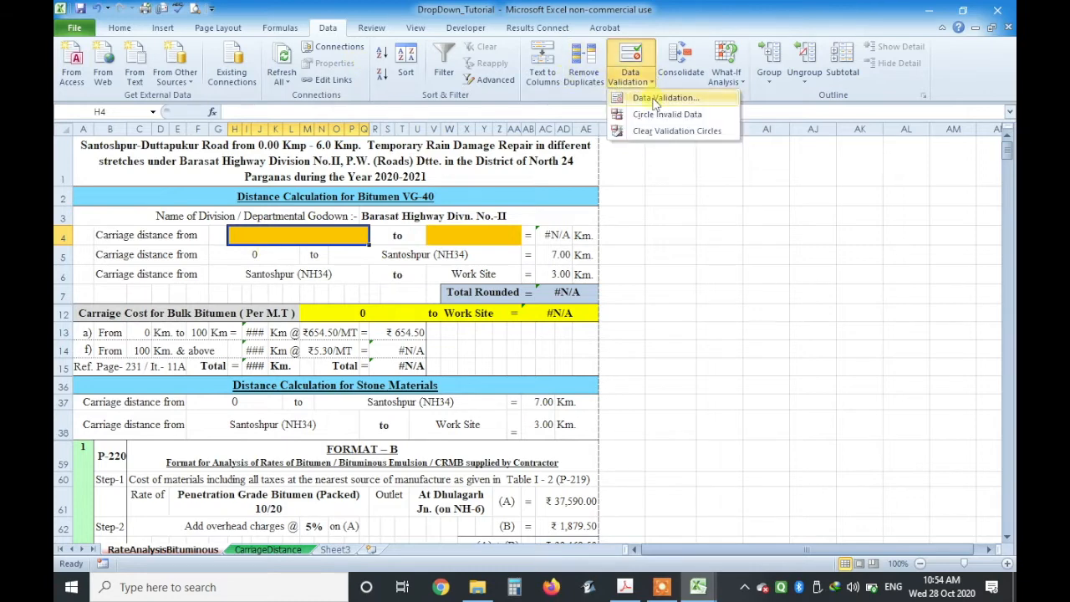
click(669, 95)
click(559, 213)
click(502, 255)
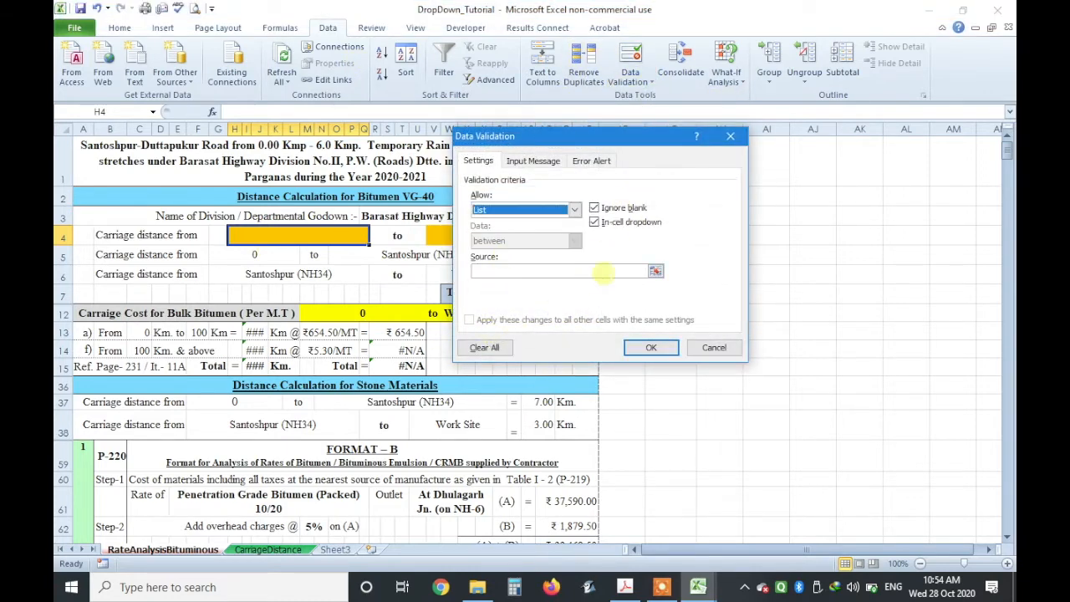
click(654, 271)
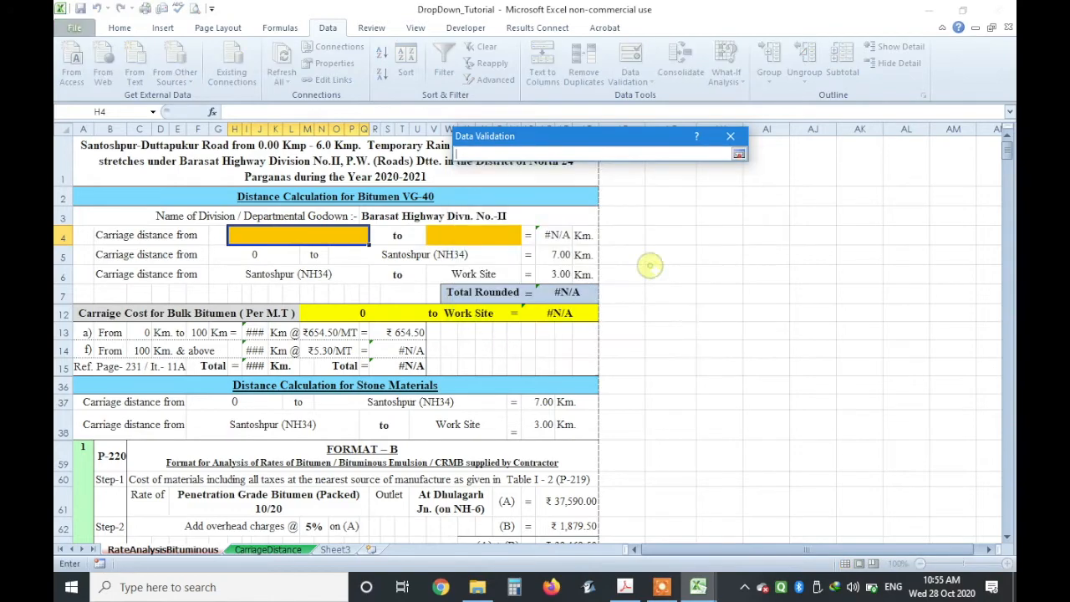
click(266, 549)
scroll(410, 238, up, 5)
scroll(412, 217, up, 15)
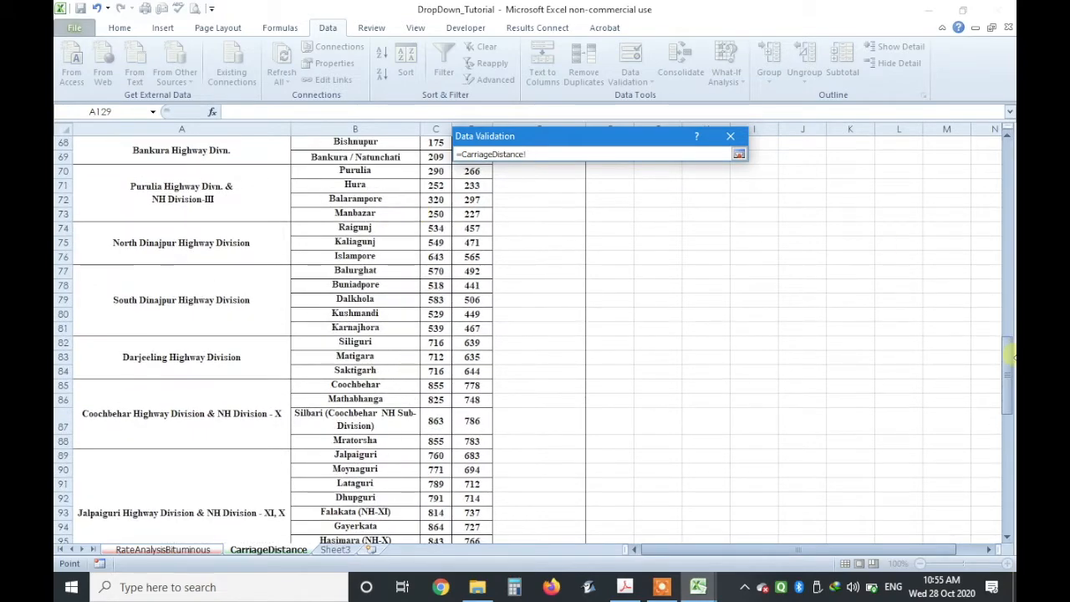
drag(1010, 378, 1008, 370)
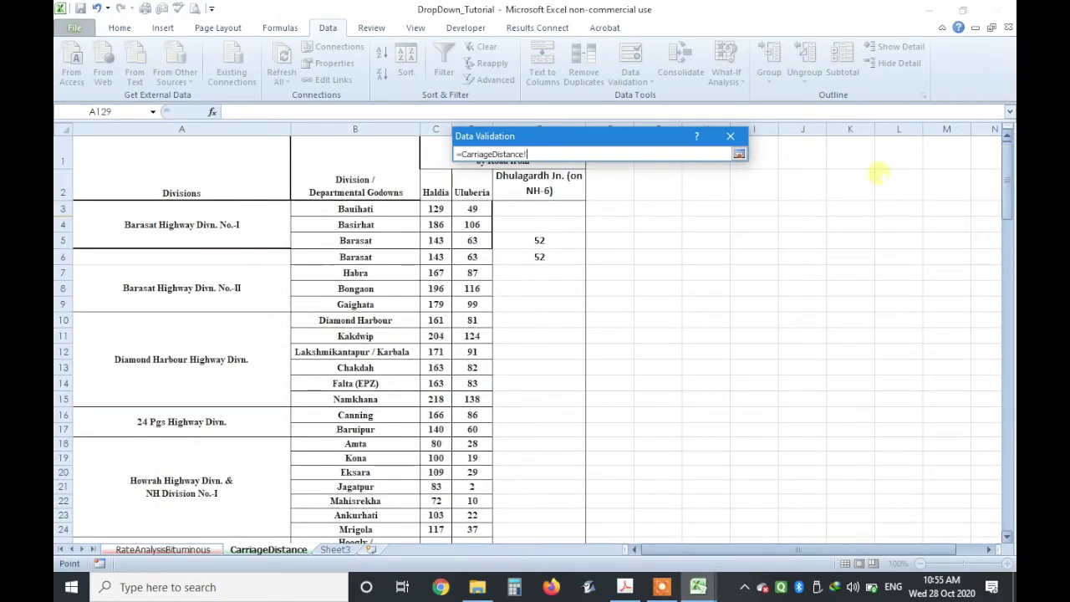
drag(435, 184, 535, 191)
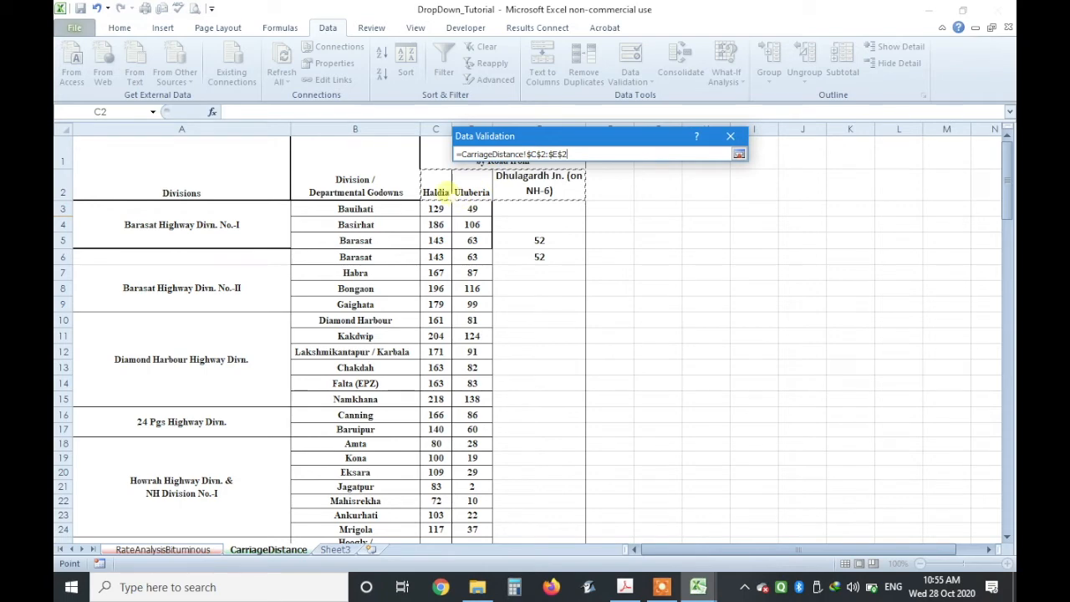
click(739, 154)
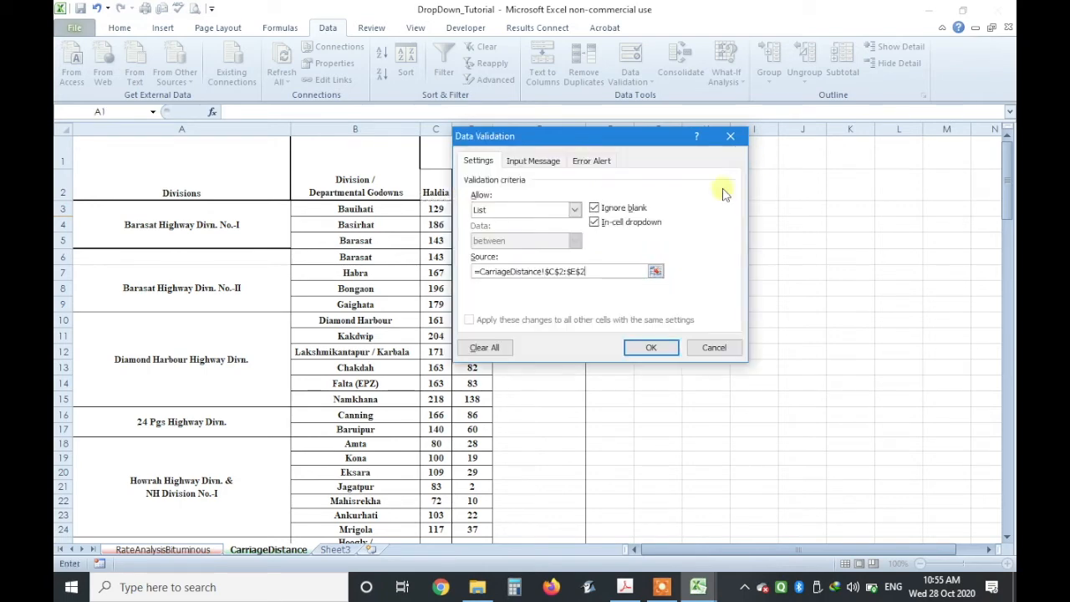
click(651, 347)
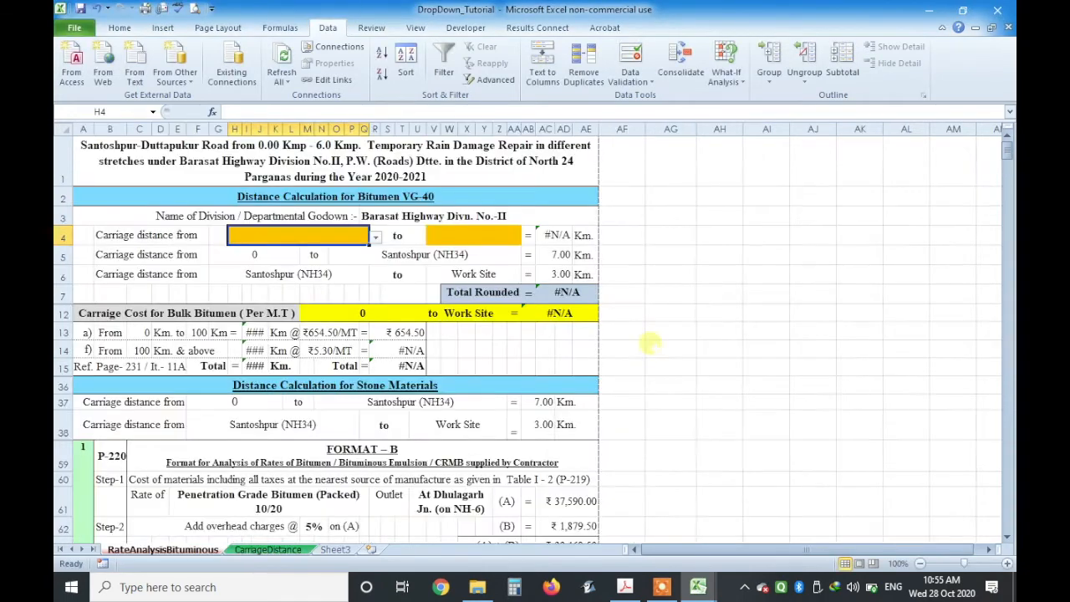
click(748, 256)
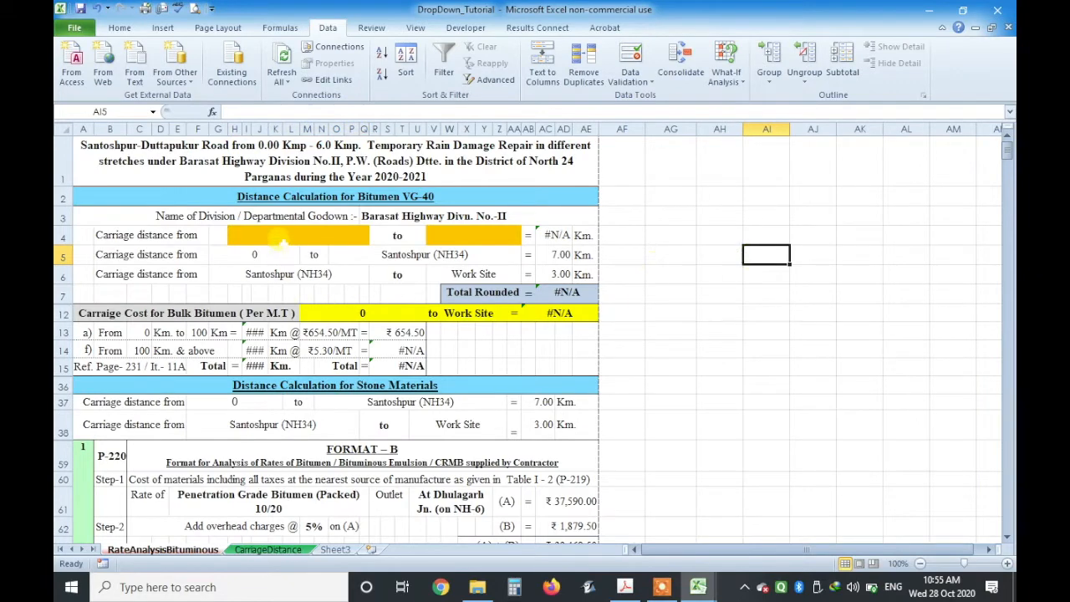
- Choose Haldia from the drop-down list in the origin cell H4
click(278, 237)
click(375, 240)
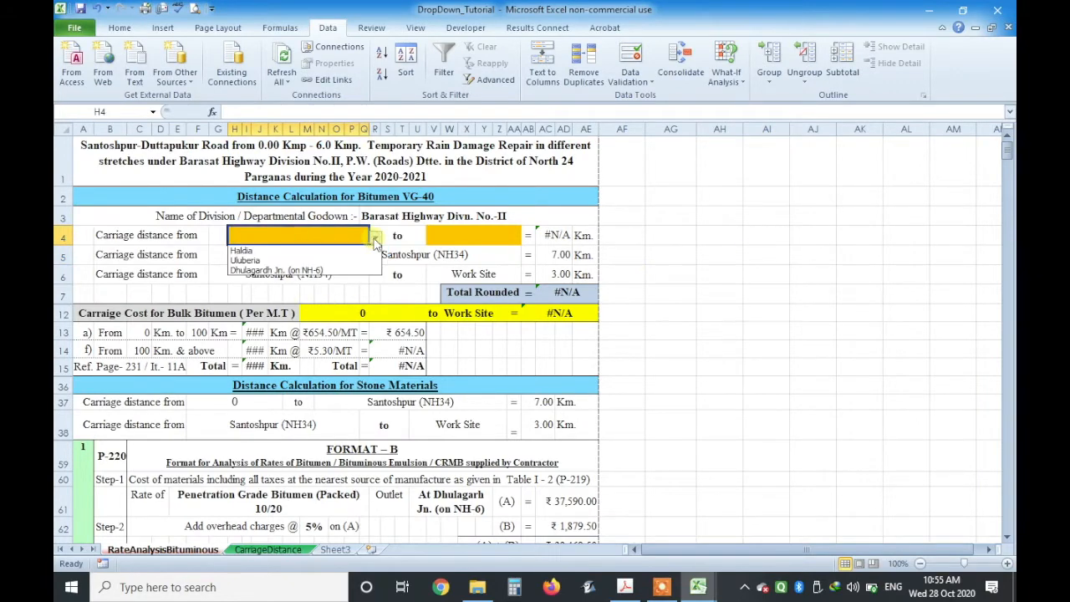
click(354, 251)
click(752, 273)
click(265, 235)
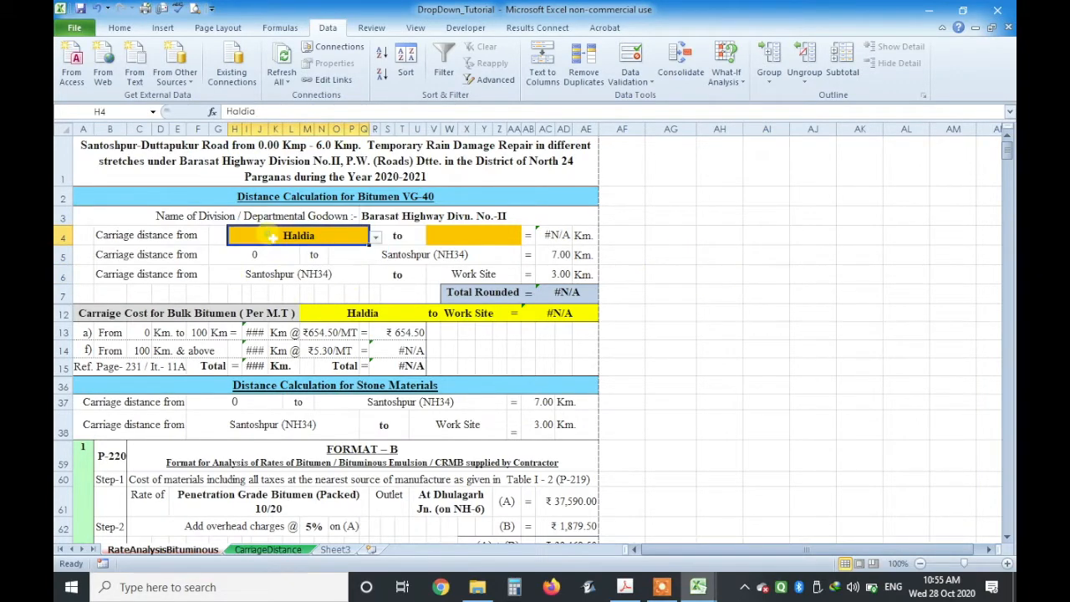
- Add a List data validation to the destination cell V4 with the source =CarriageDistance!$B$3:$B$134 and an in-cell dropdown
click(408, 238)
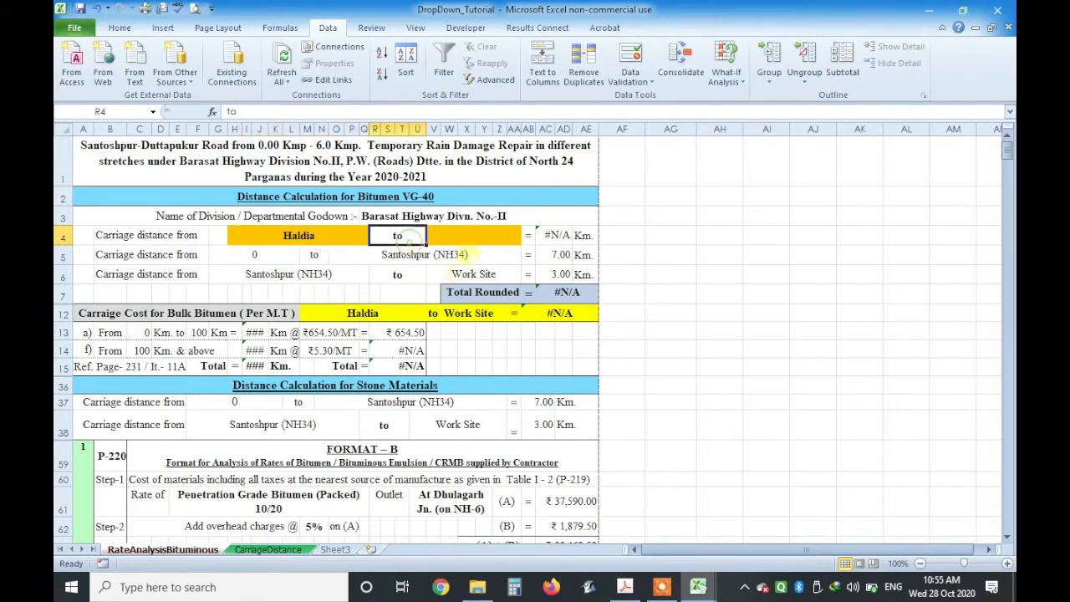
click(467, 238)
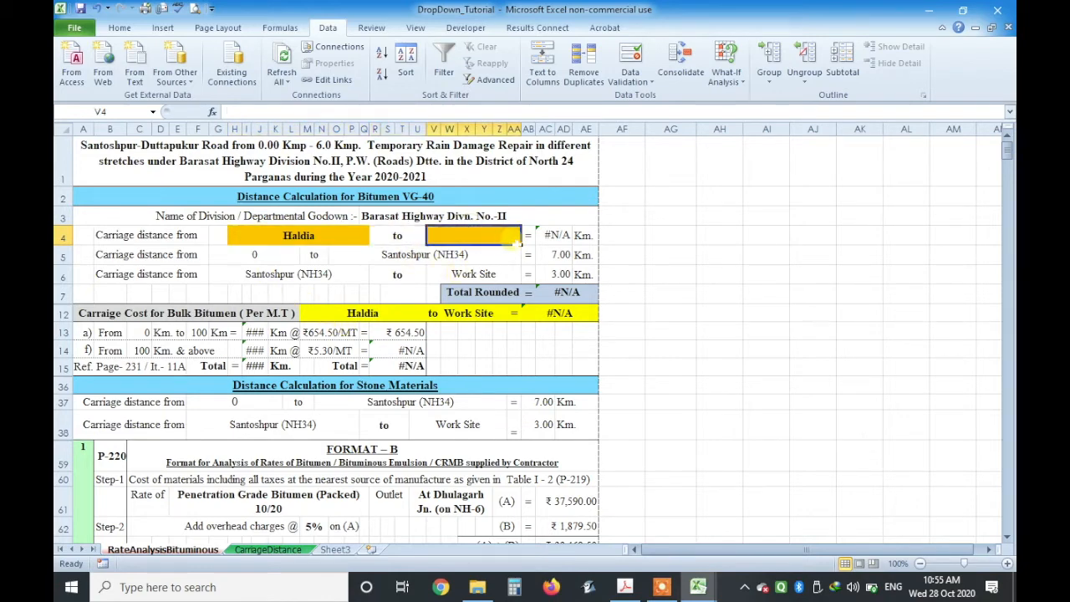
click(649, 81)
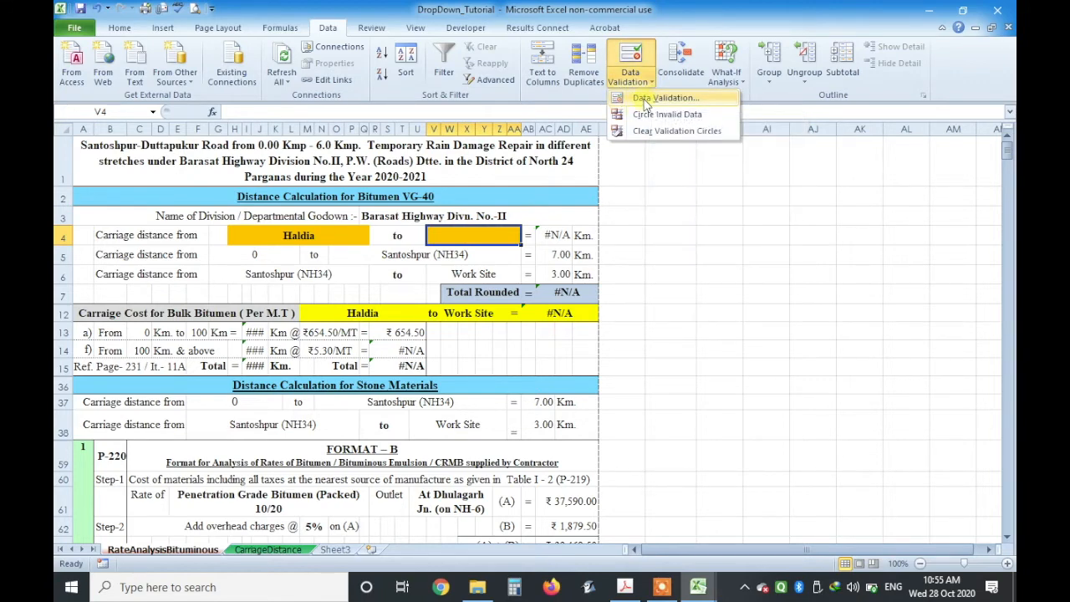
click(644, 100)
click(575, 210)
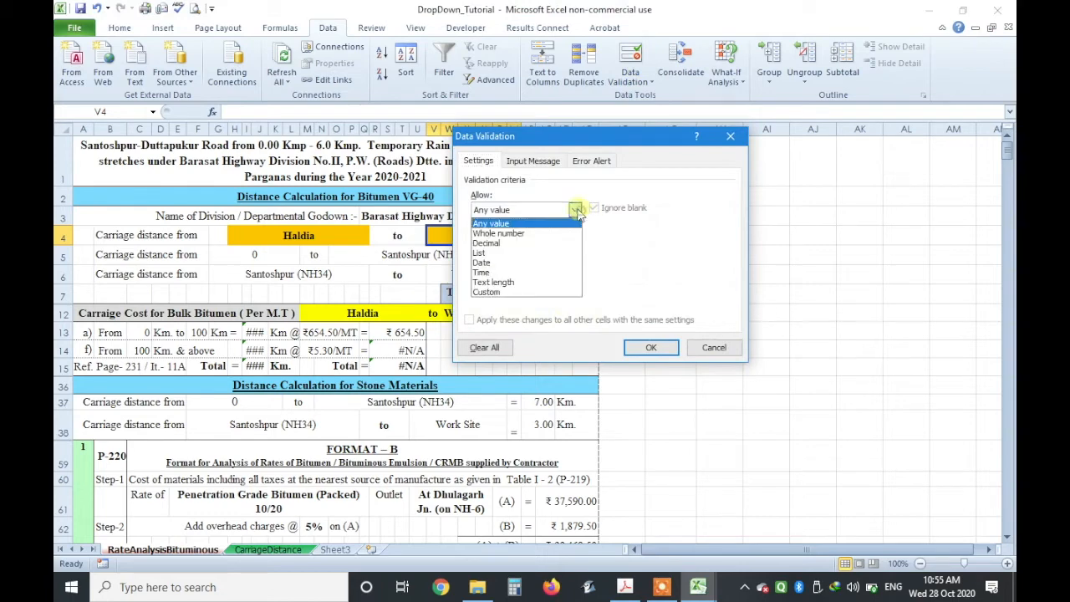
click(484, 252)
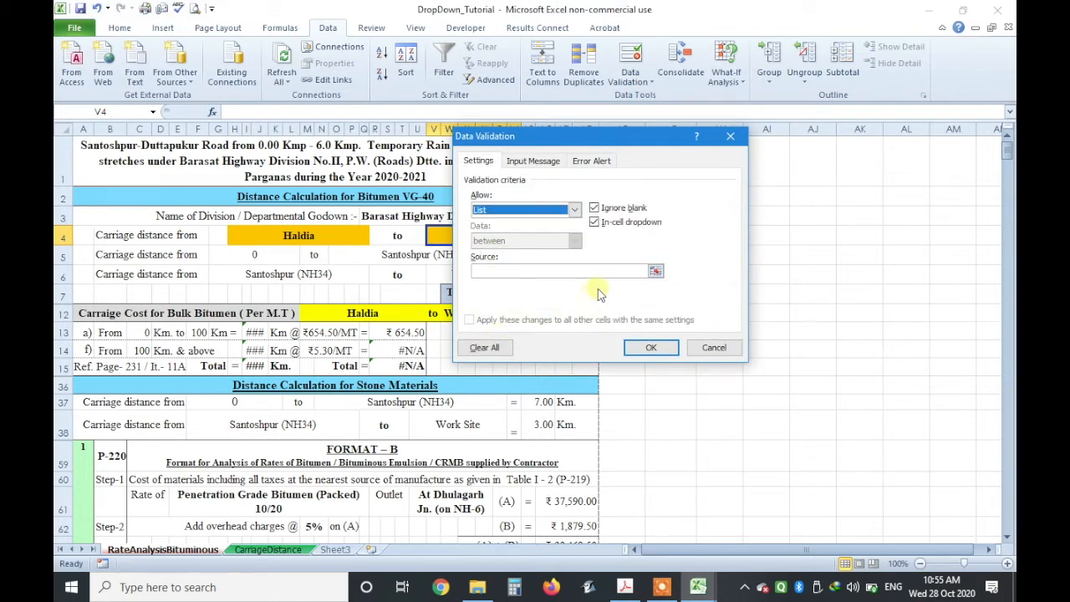
click(655, 271)
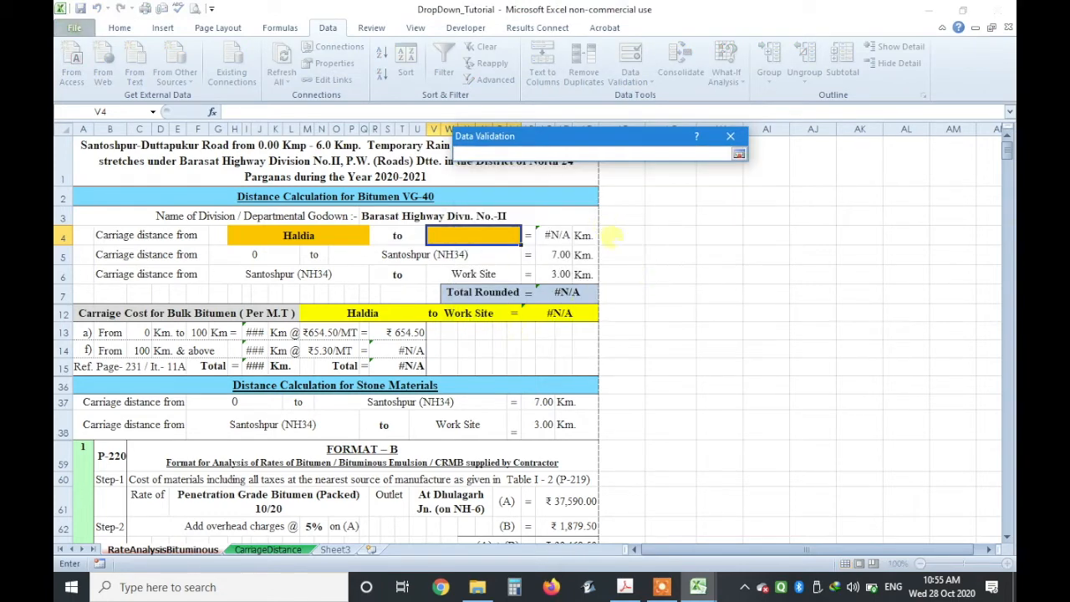
click(268, 549)
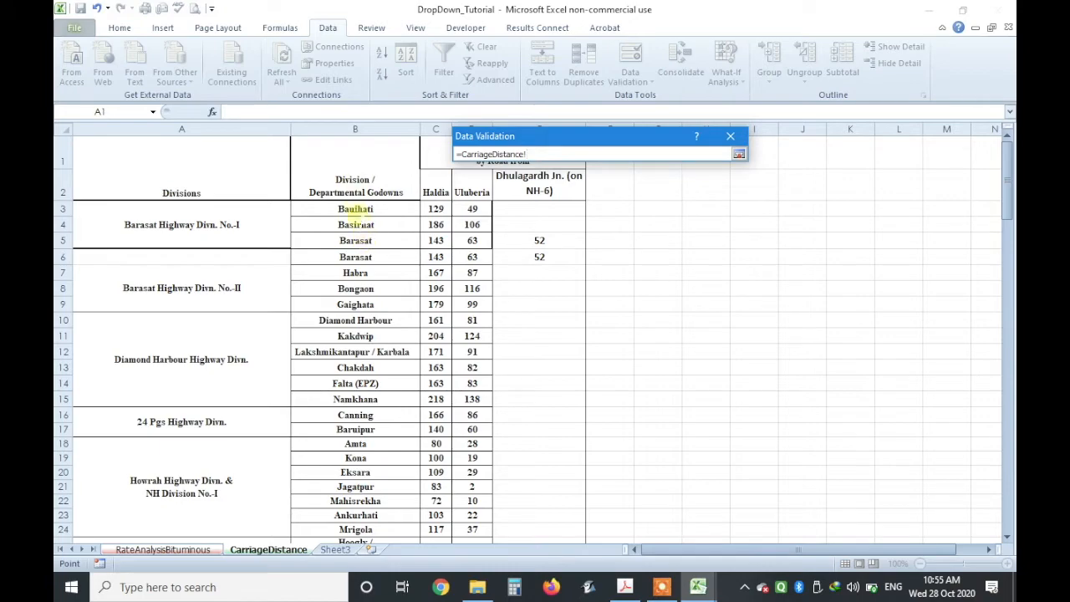
drag(369, 209, 382, 500)
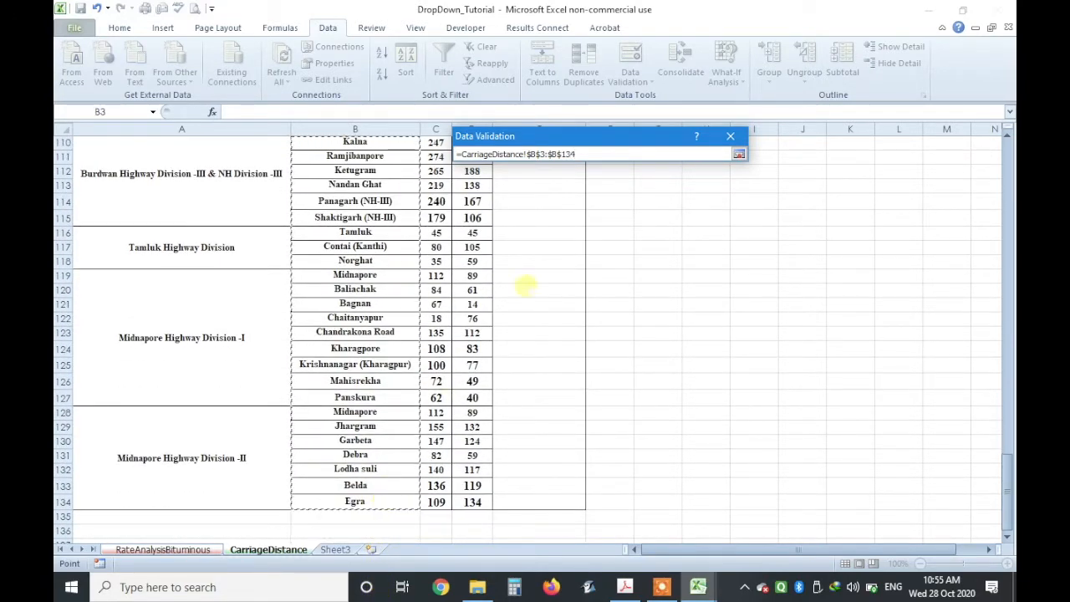
click(739, 154)
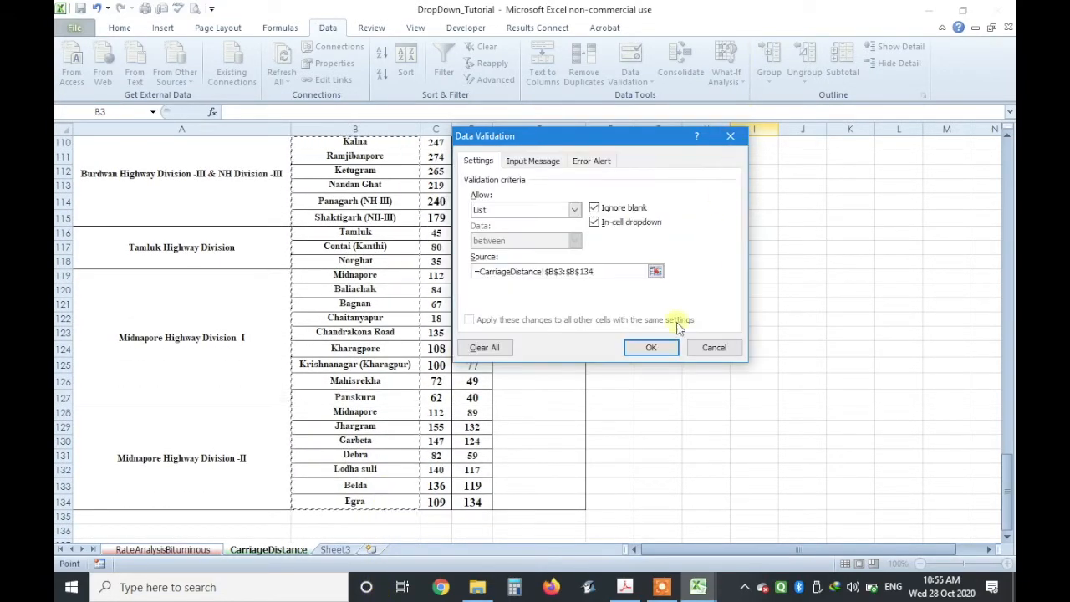
click(652, 347)
- Choose Bauihati from the drop-down list in the destination cell V4
click(488, 237)
click(528, 238)
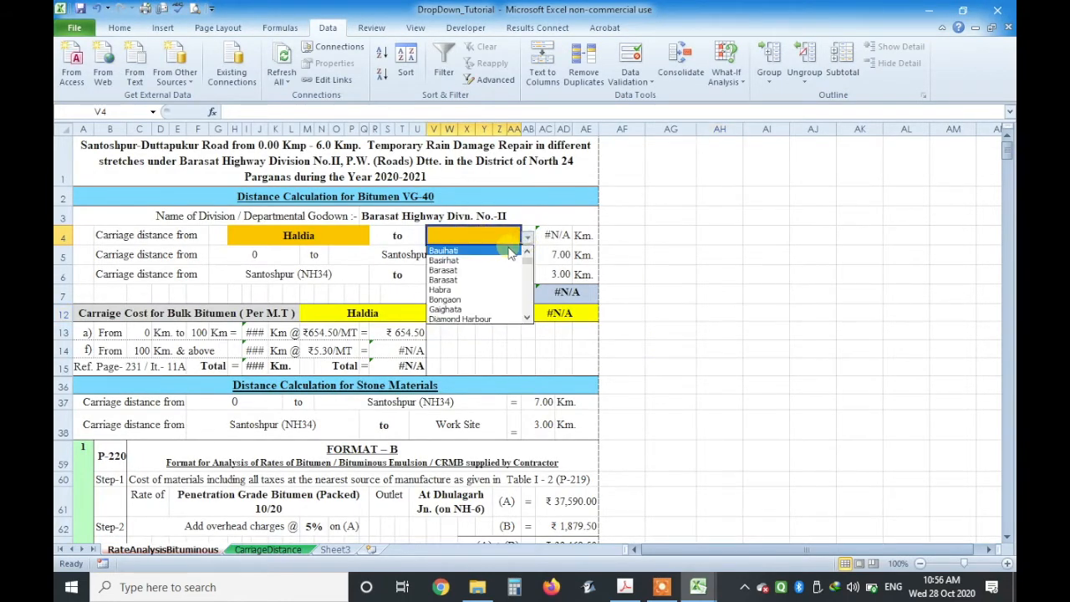
click(444, 251)
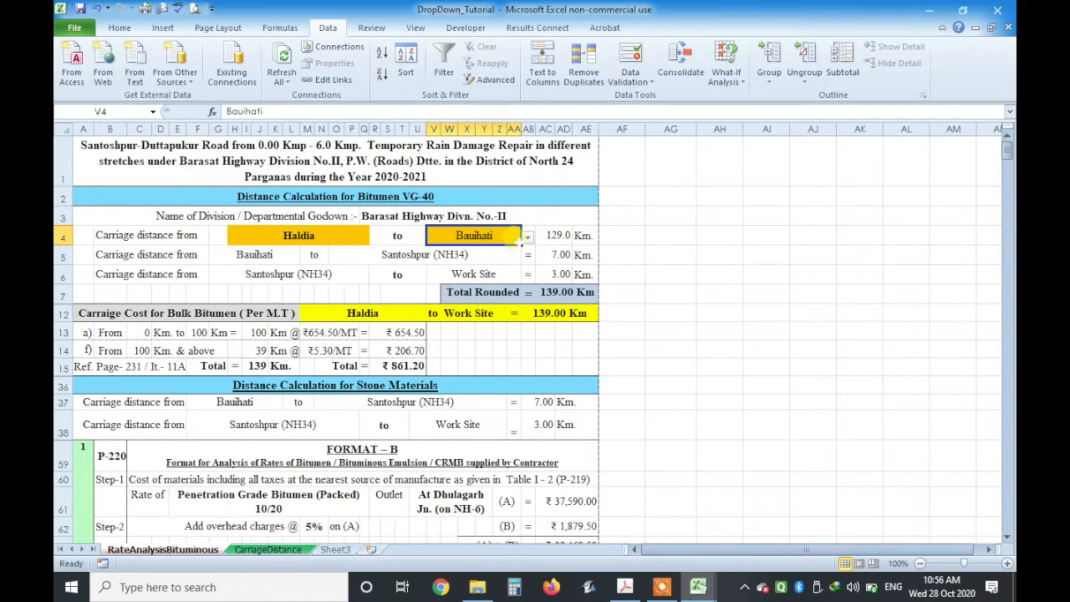
- Choose Barasat from the drop-down list in the destination cell V4
click(497, 216)
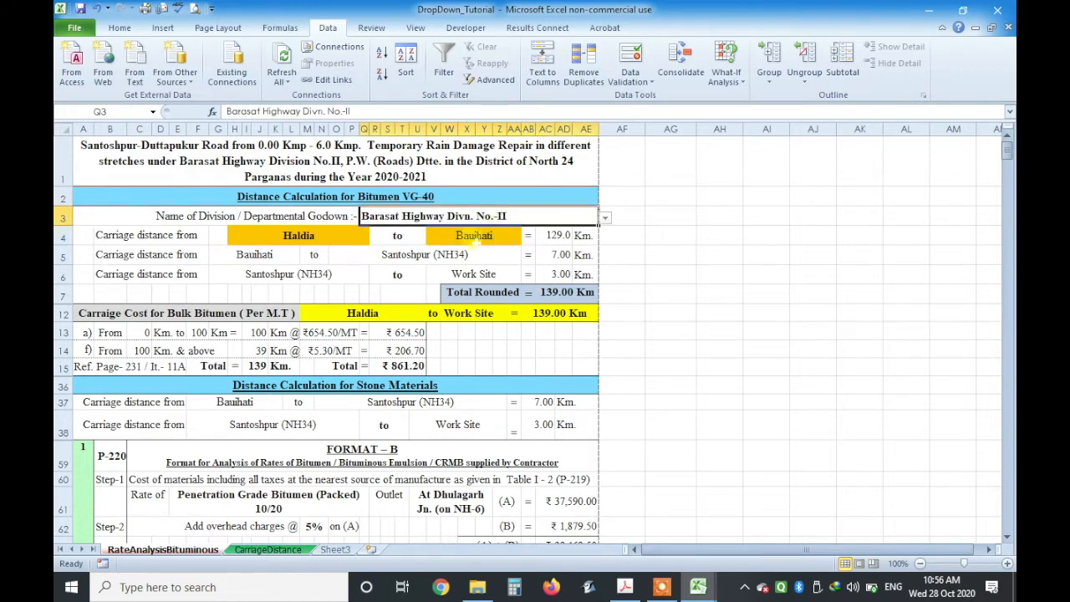
click(481, 239)
click(527, 237)
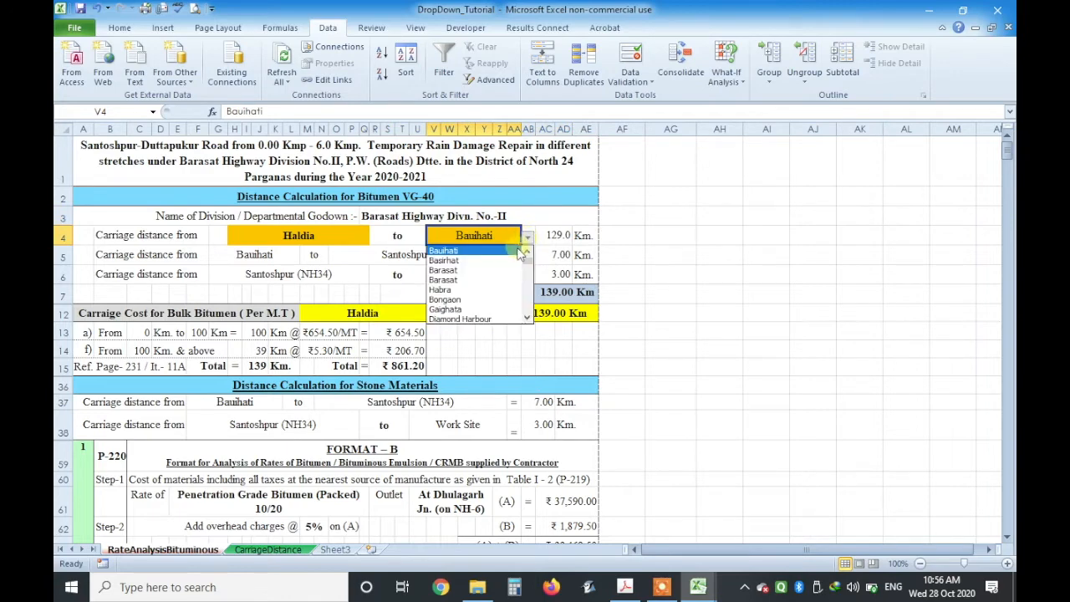
click(509, 271)
click(702, 250)
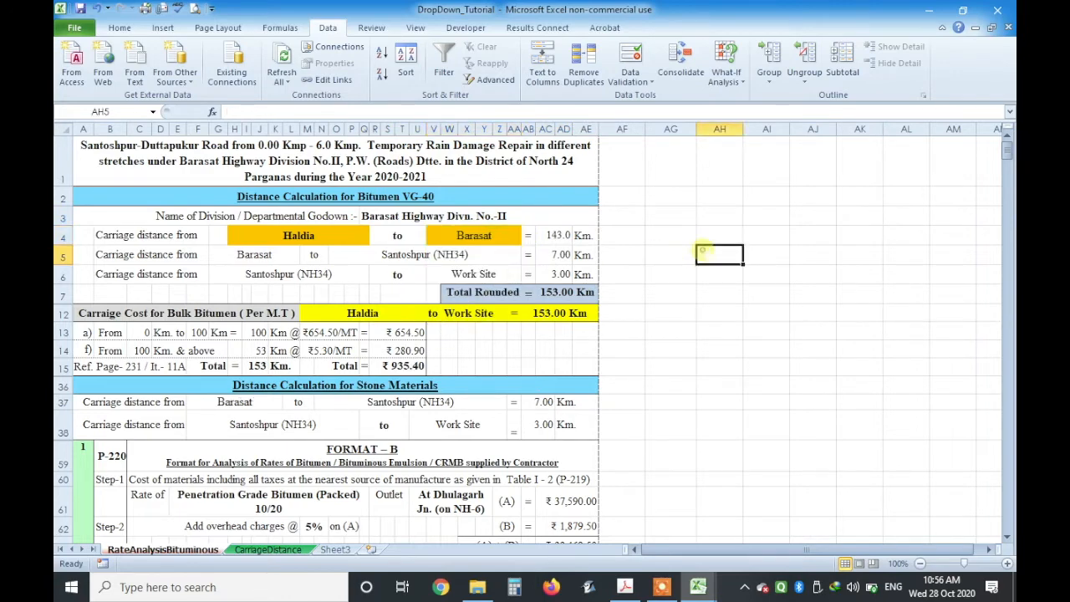
- Clear the existing INDEX formula from the Haldia carriage distance cell AC4
click(563, 236)
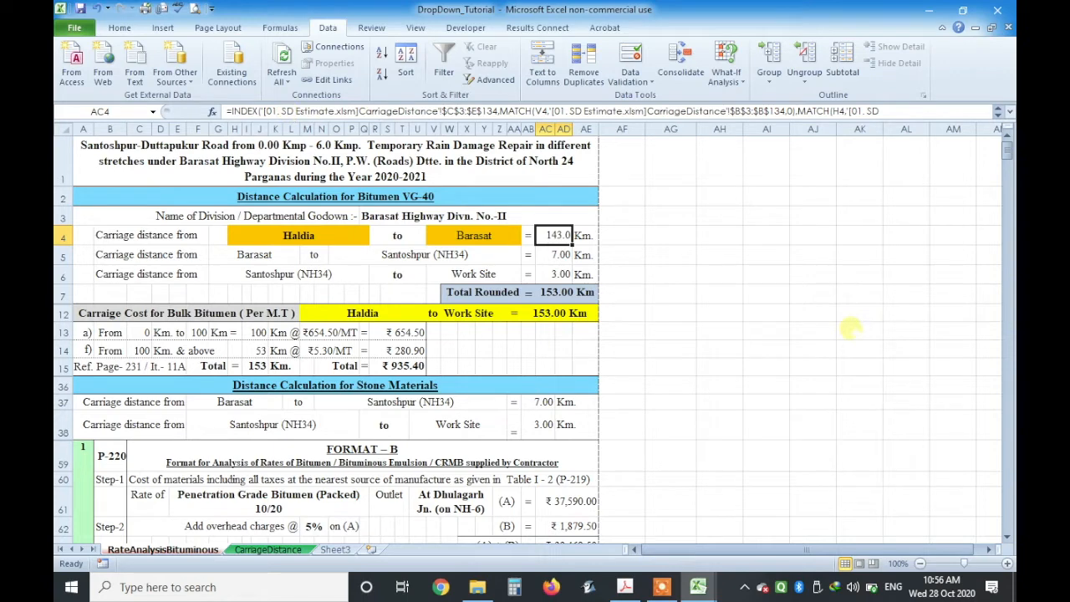
key(BackSpace)
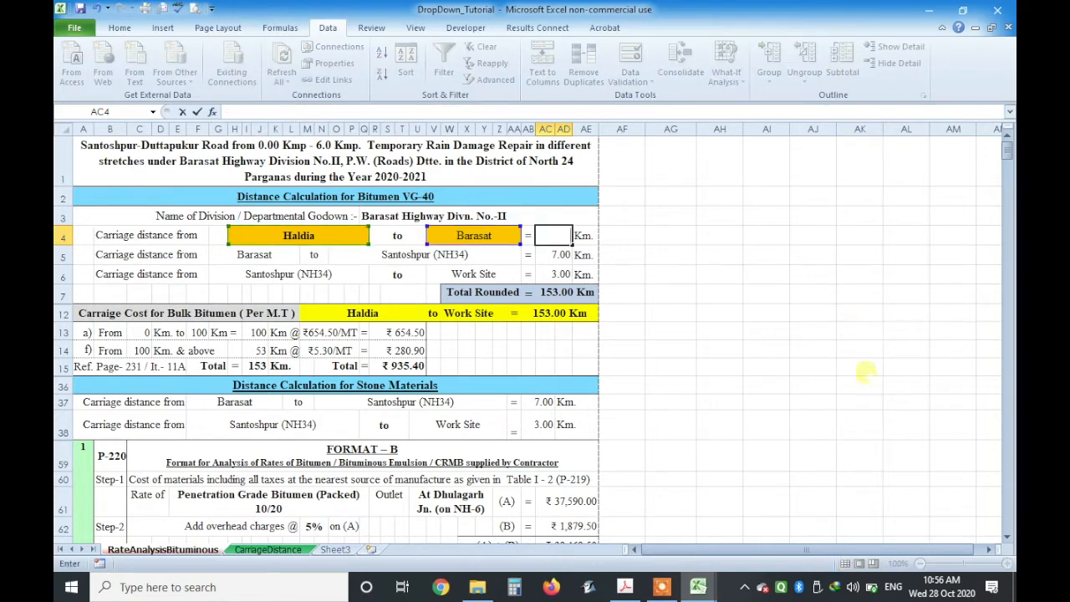
key(Return)
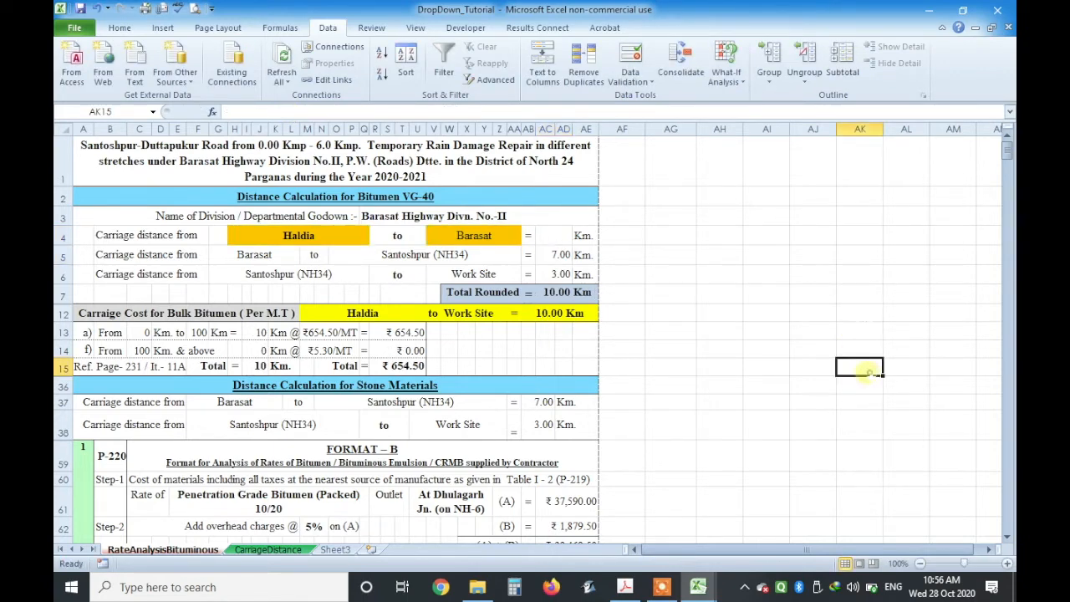
click(712, 301)
- Start an INDEX formula in AC4 with CarriageDistance!C3:E134 as its array
click(552, 237)
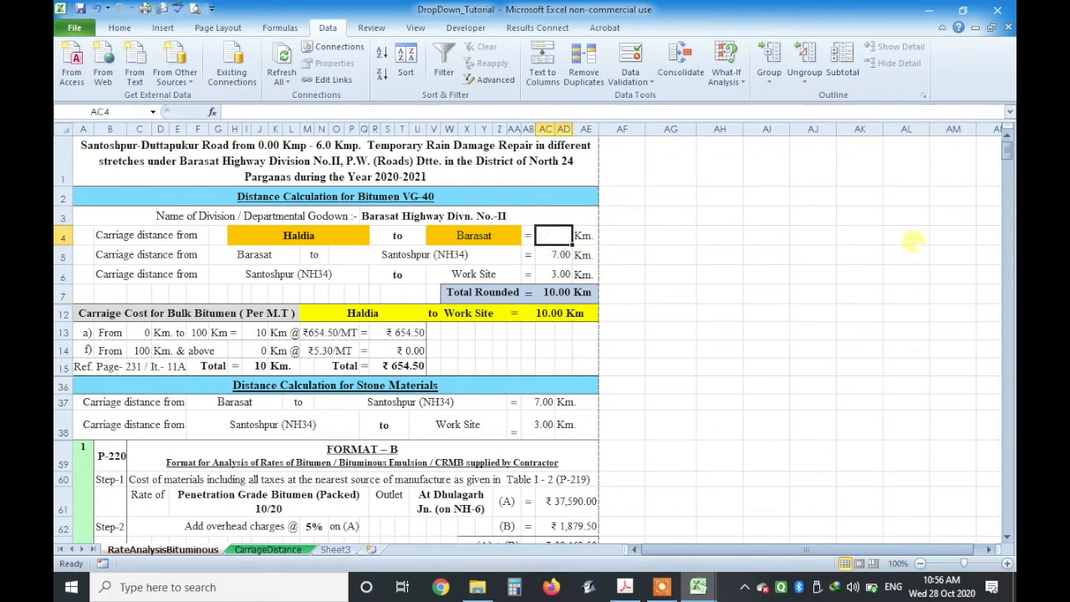
text(=index()
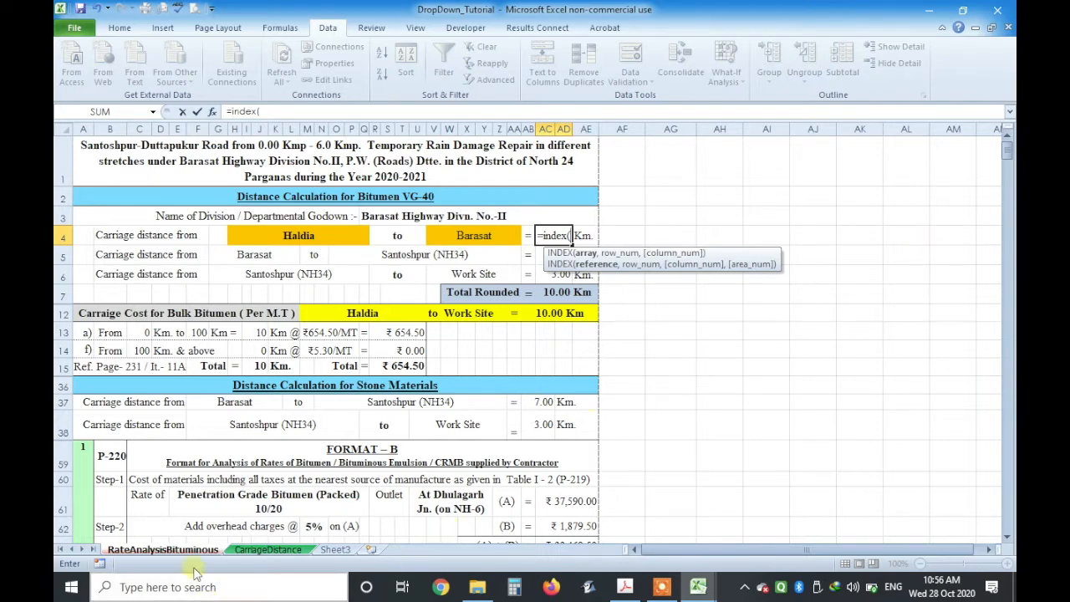
click(255, 552)
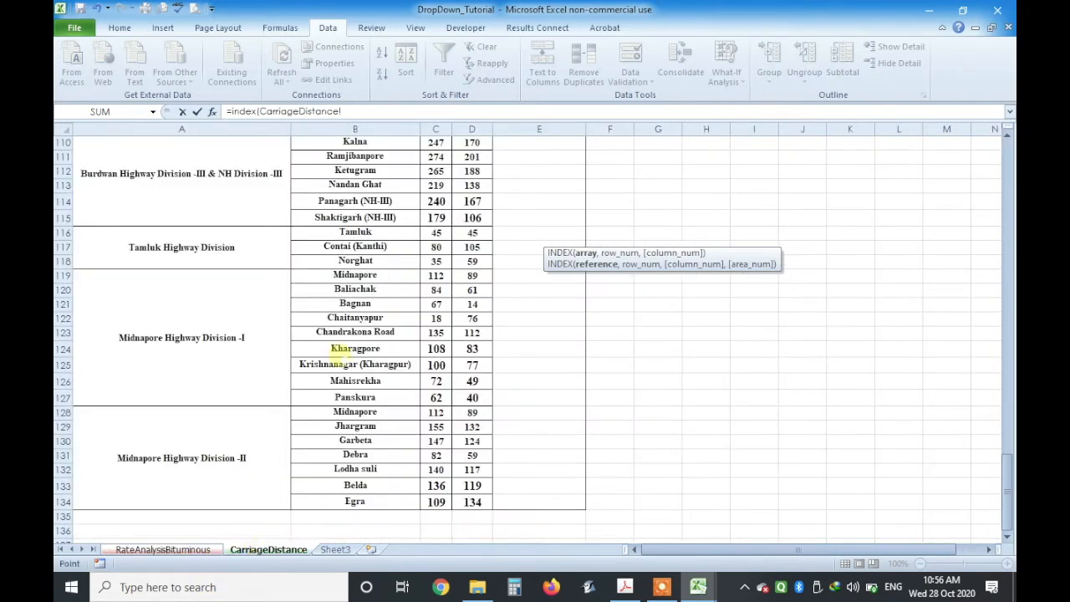
scroll(435, 351, up, 12)
scroll(436, 349, up, 6)
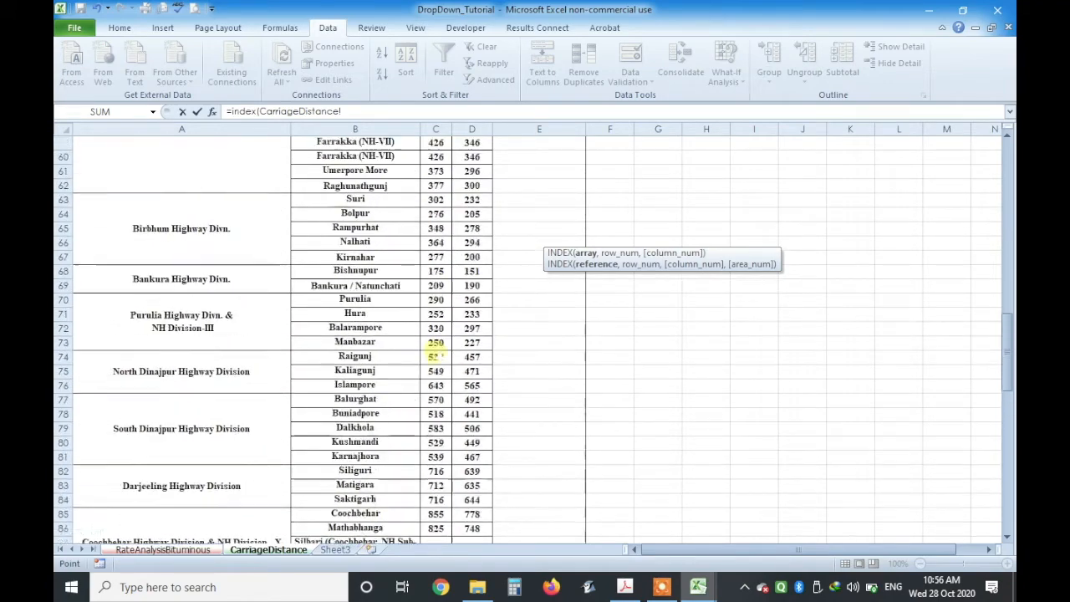
drag(1005, 344, 1005, 153)
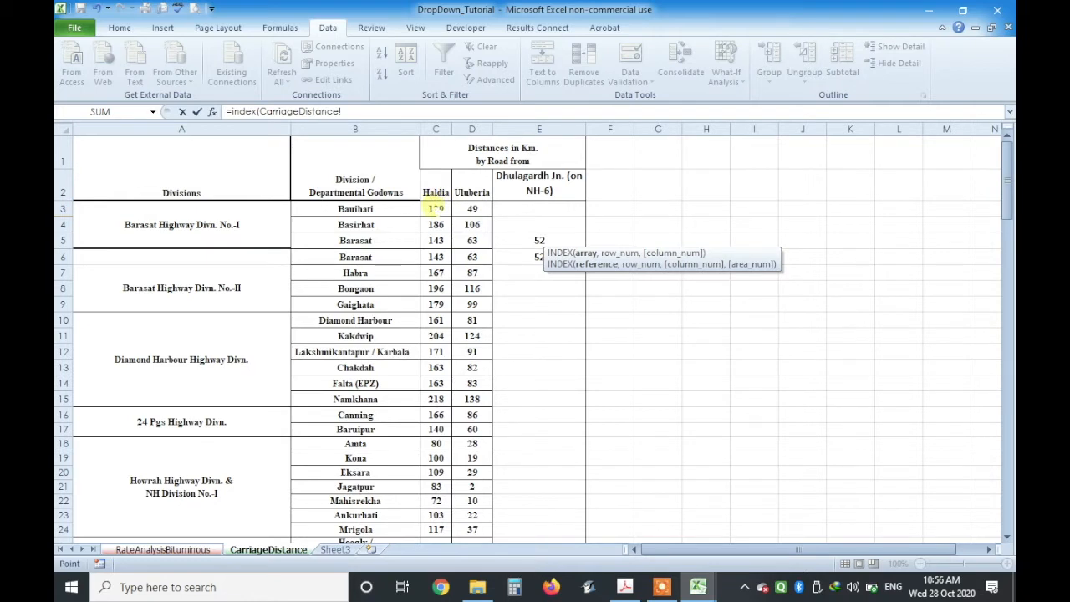
drag(436, 209, 558, 482)
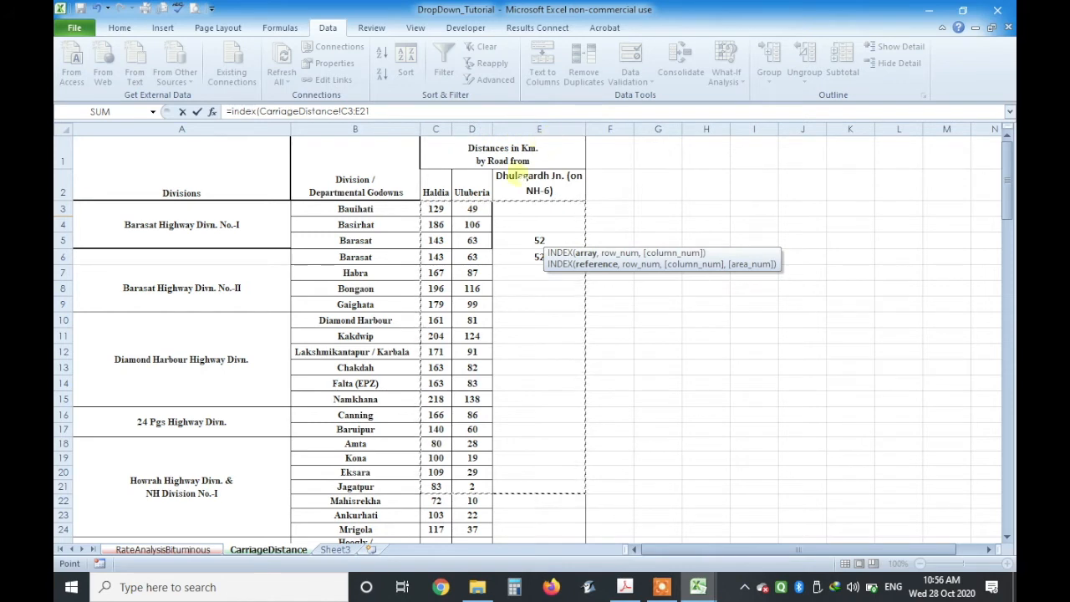
click(435, 209)
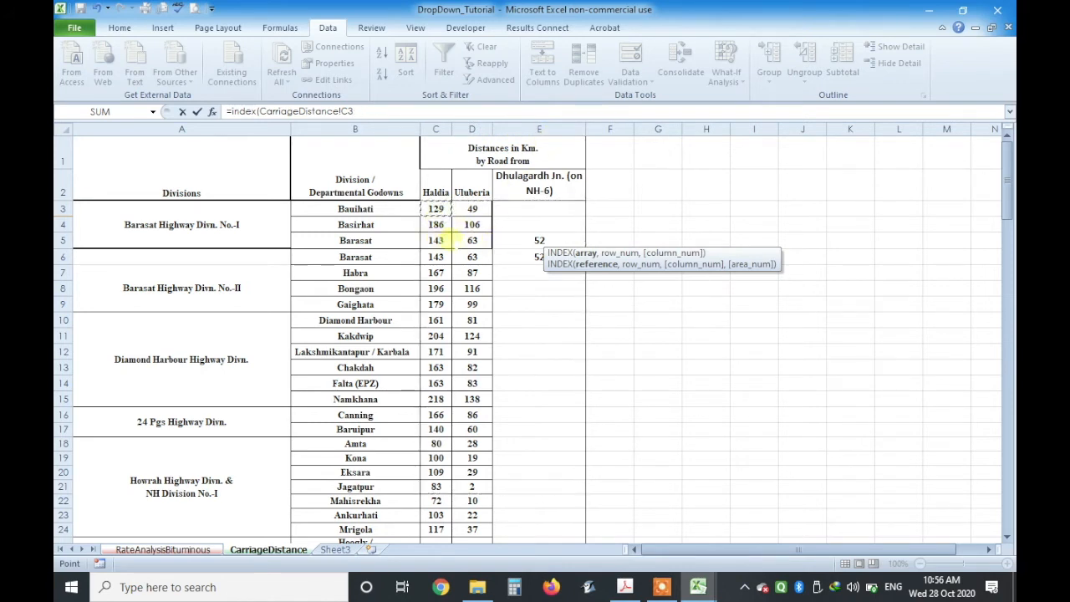
drag(435, 209, 547, 508)
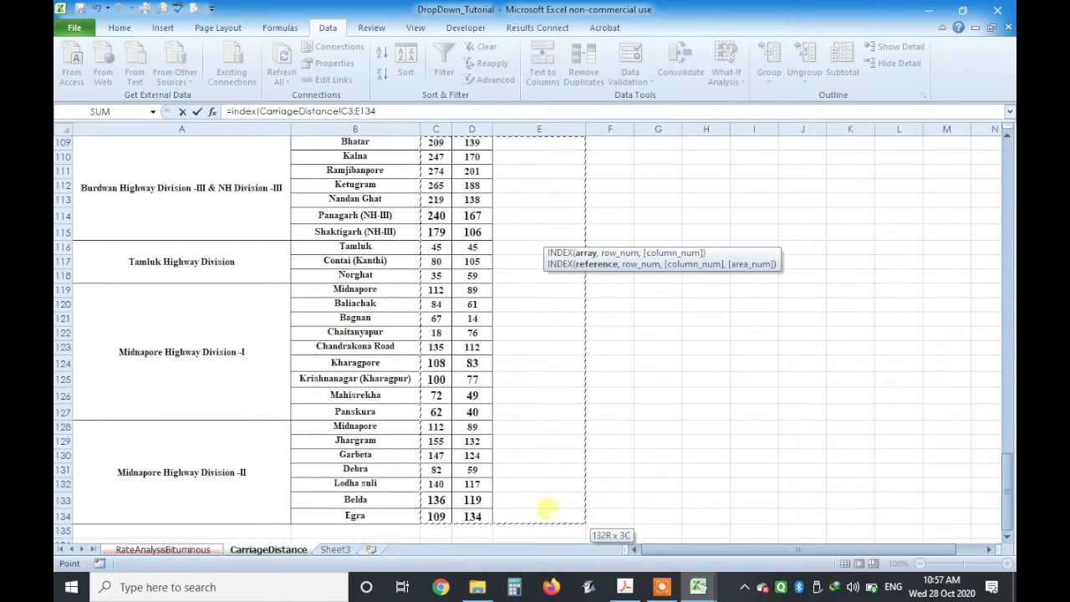
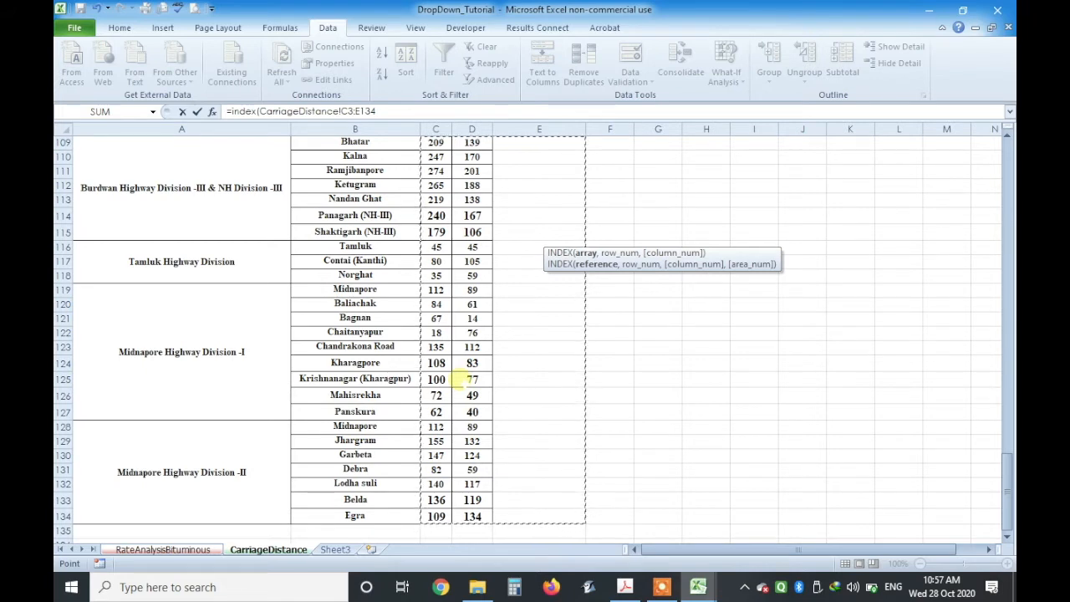
- Add a MATCH function as the INDEX row number, with destination cell V4 on RateAnalysisBituminous as its lookup value
click(383, 109)
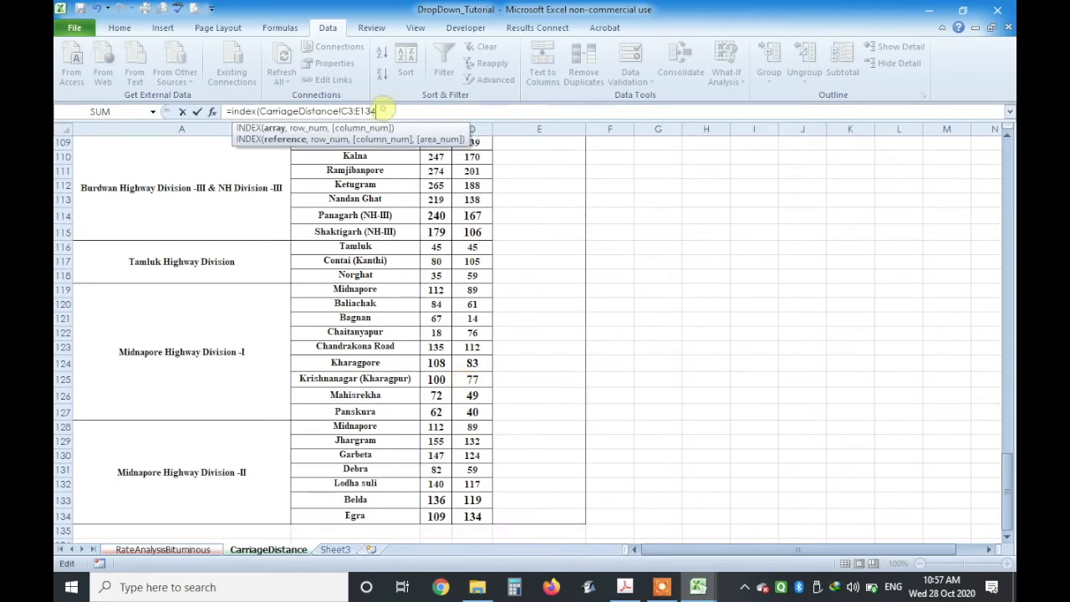
text(,)
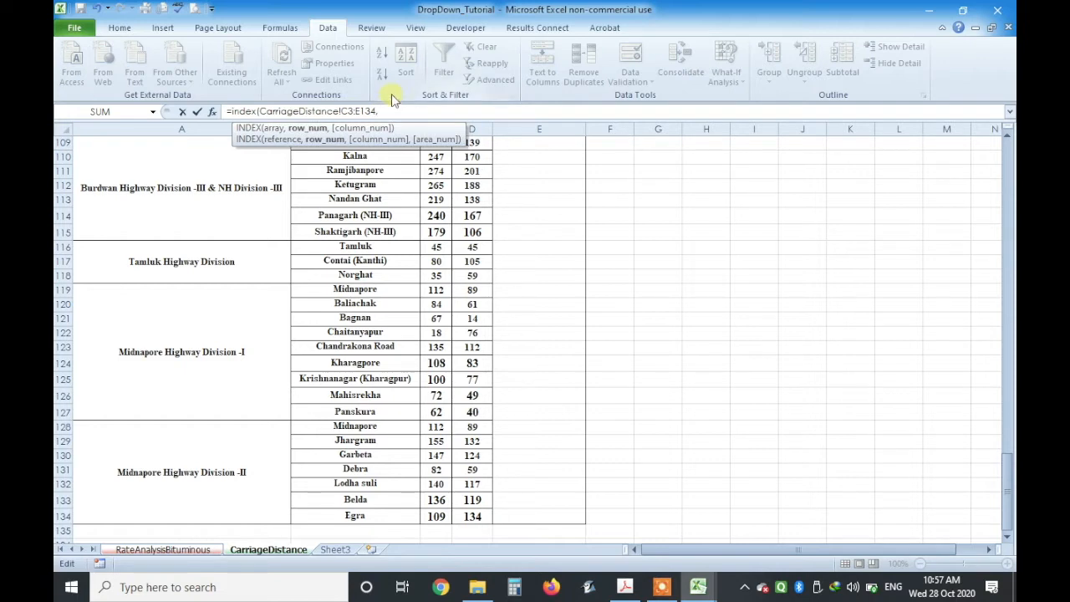
text(ma)
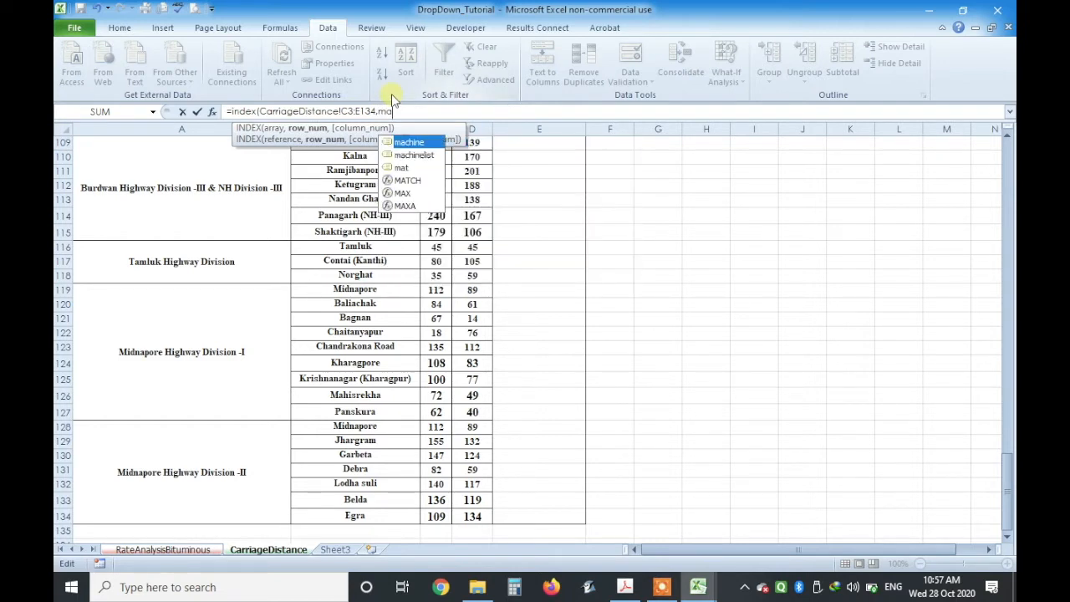
text(tch()
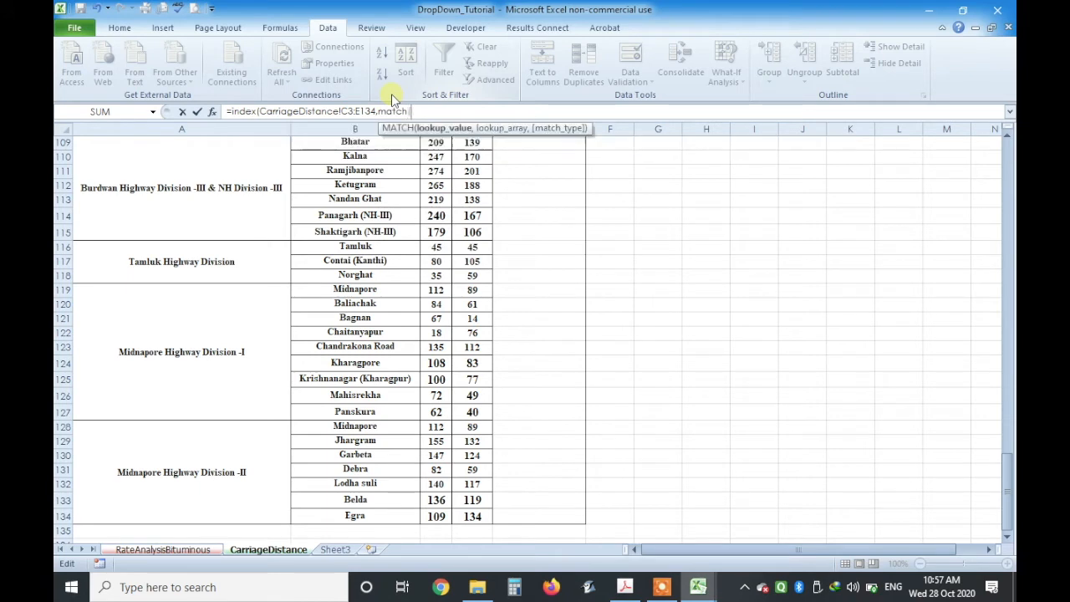
click(163, 549)
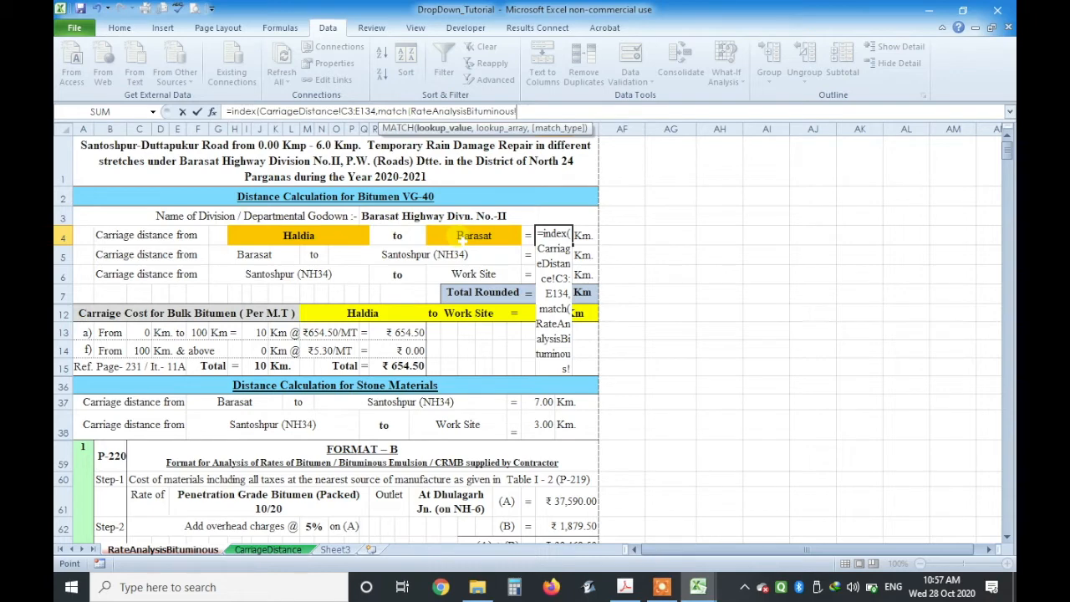
click(462, 239)
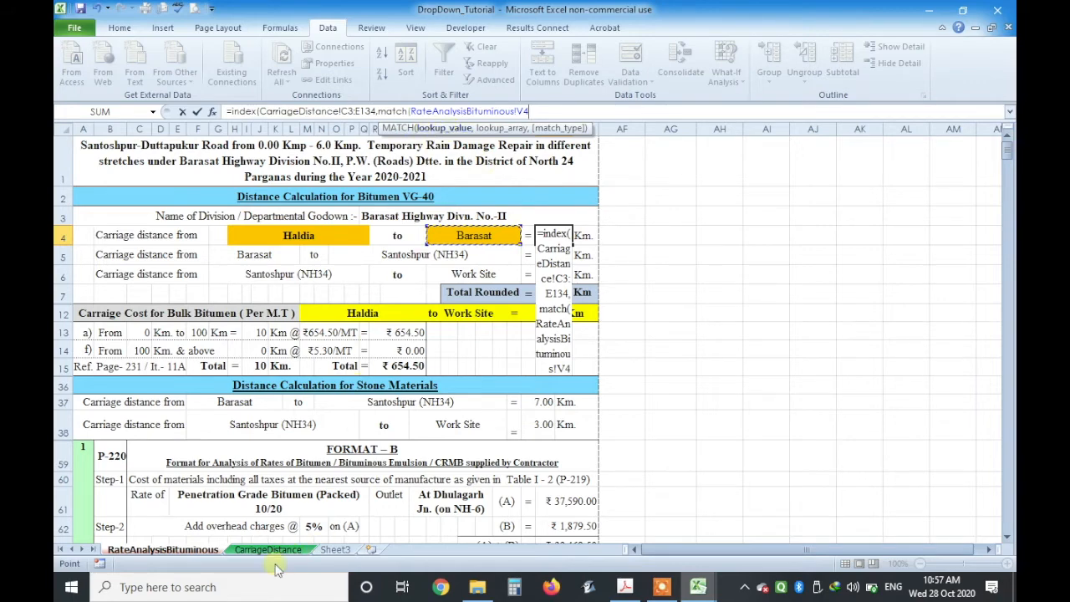
- Remove the RateAnalysisBituminous! sheet prefix from the V4 reference in the AC4 formula
click(519, 110)
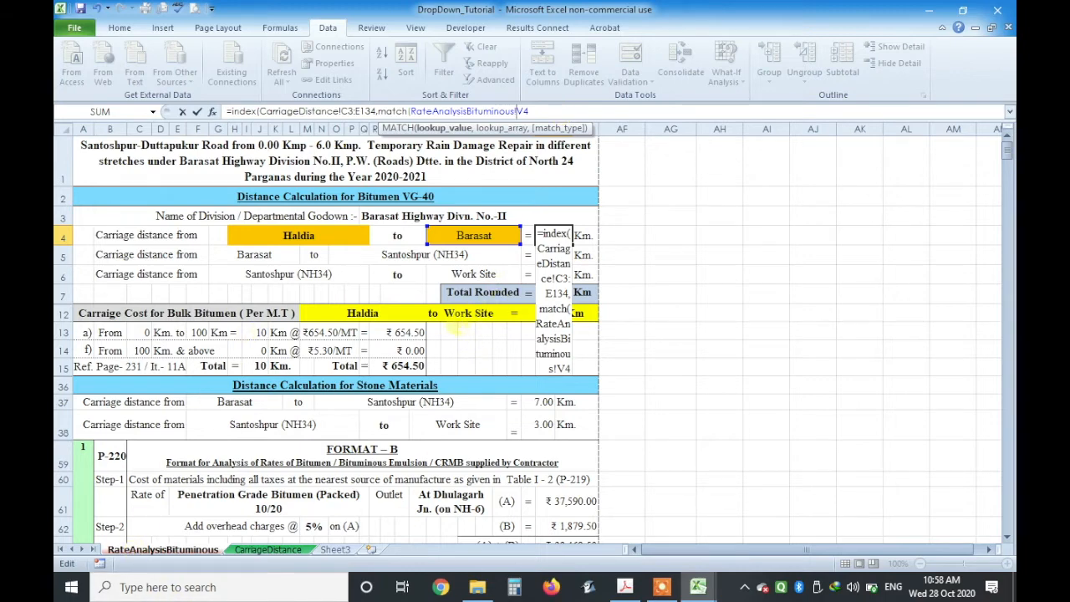
key(BackSpace)
key(BackSpace)
key(BackSpace)
key(BackSpace)
key(BackSpace)
key(BackSpace)
key(BackSpace)
key(BackSpace)
key(BackSpace)
key(BackSpace)
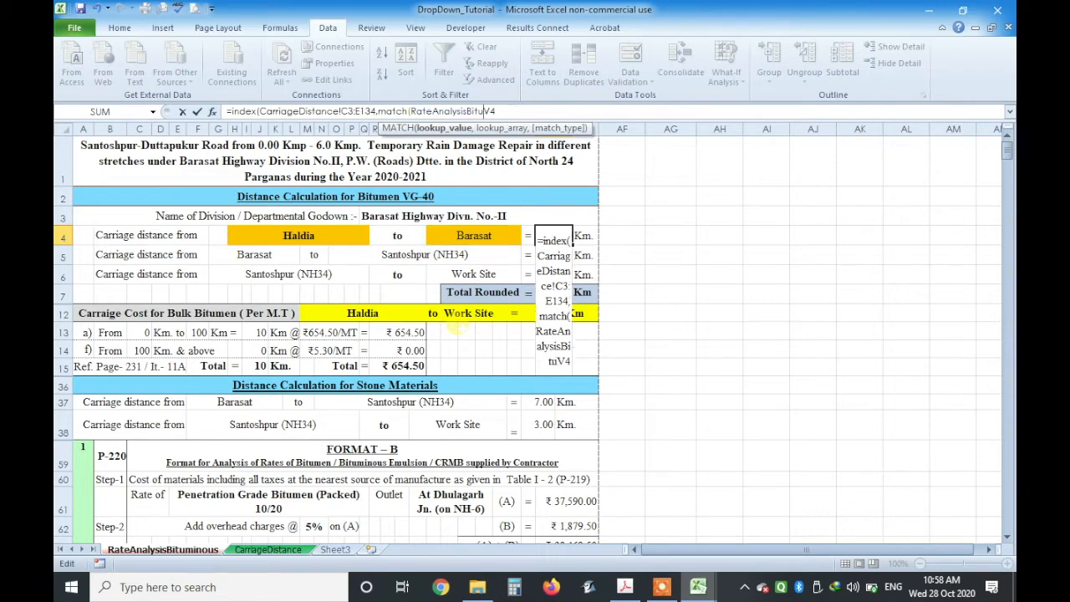
key(BackSpace)
key(BackSpace)
key(BackSpace)
key(BackSpace)
key(BackSpace)
key(BackSpace)
key(BackSpace)
key(BackSpace)
key(BackSpace)
key(BackSpace)
key(BackSpace)
key(BackSpace)
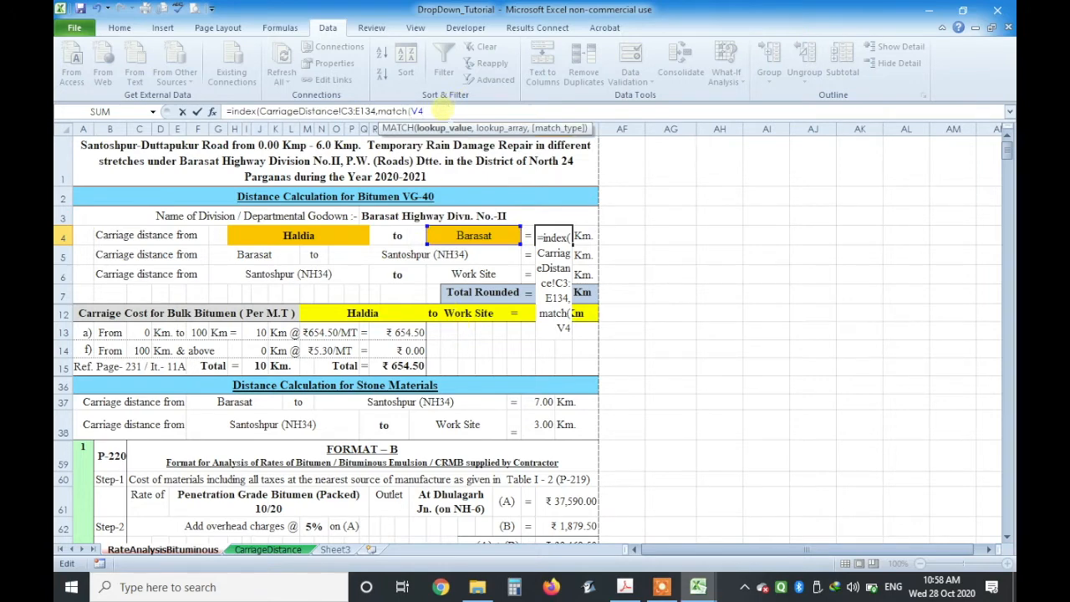
- Complete the row MATCH with lookup array CarriageDistance!B3:B134 and match type 0, and begin a second MATCH for the column number
text(,)
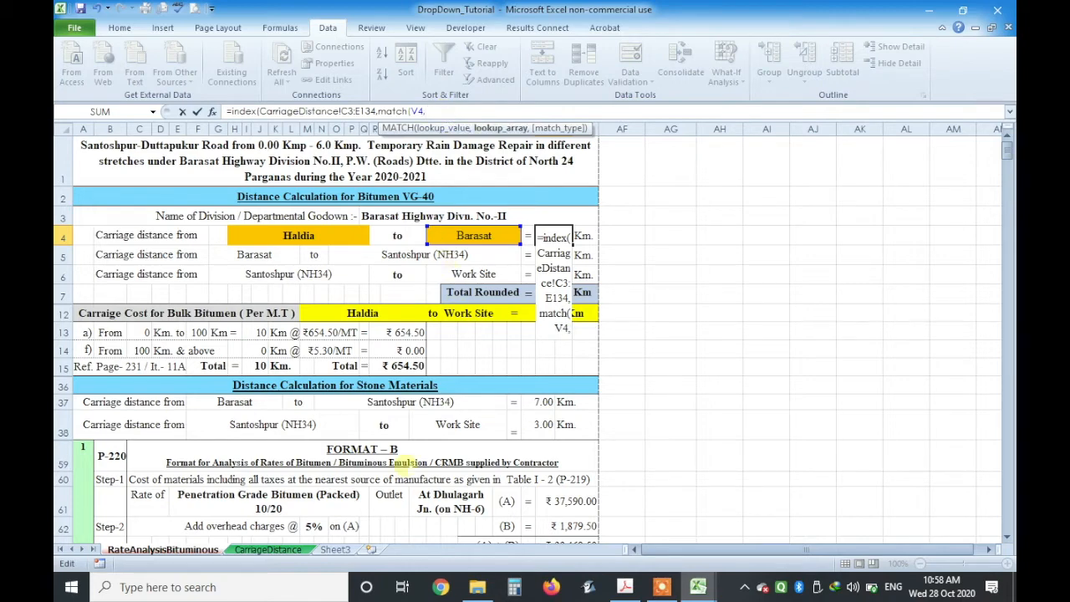
click(284, 553)
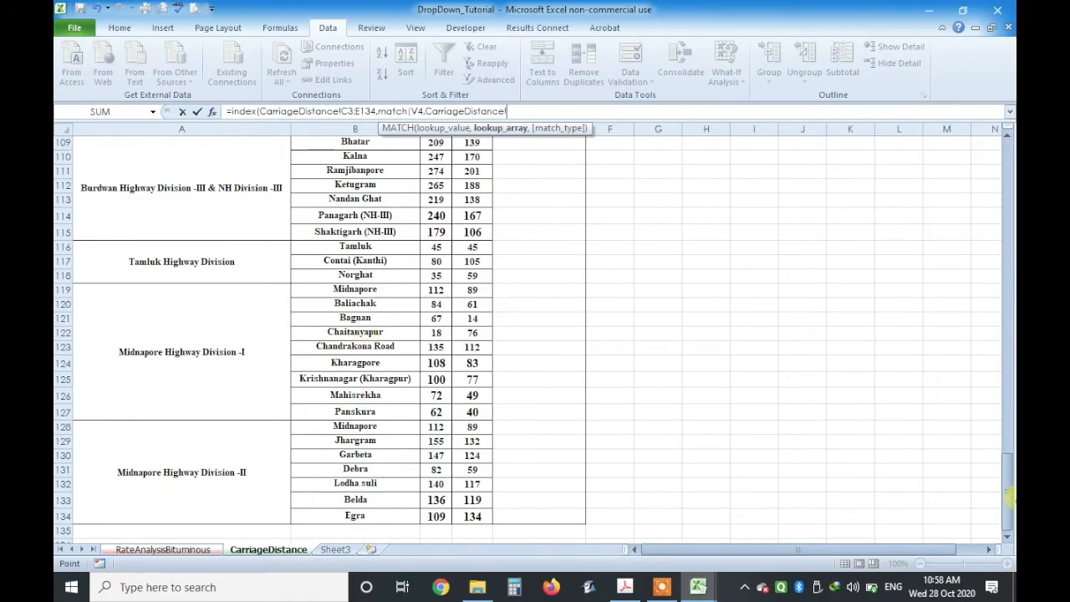
drag(1010, 500, 1011, 179)
drag(364, 209, 366, 505)
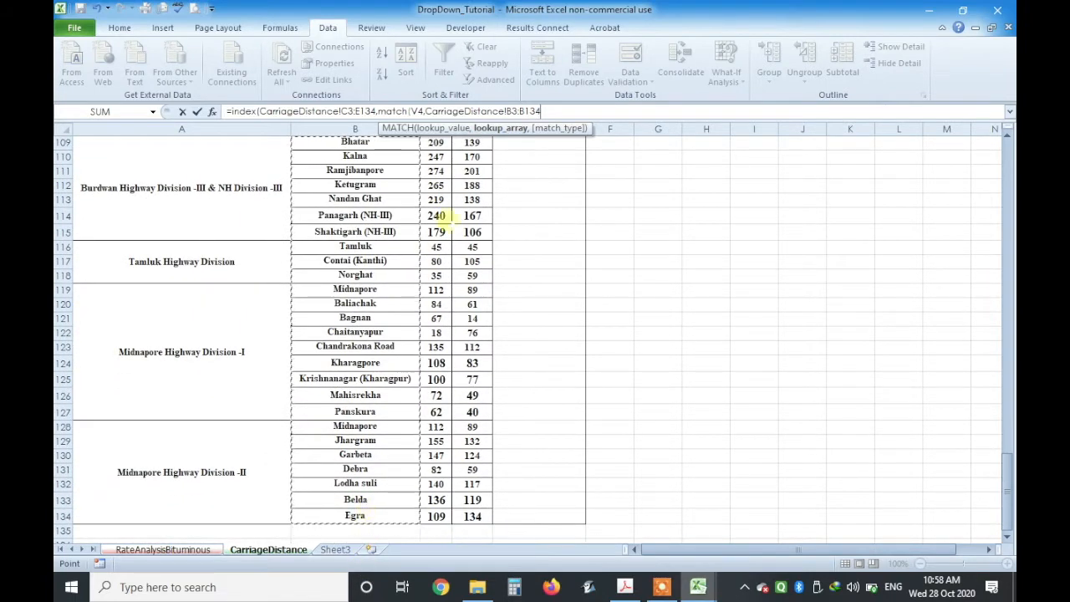
text(,)
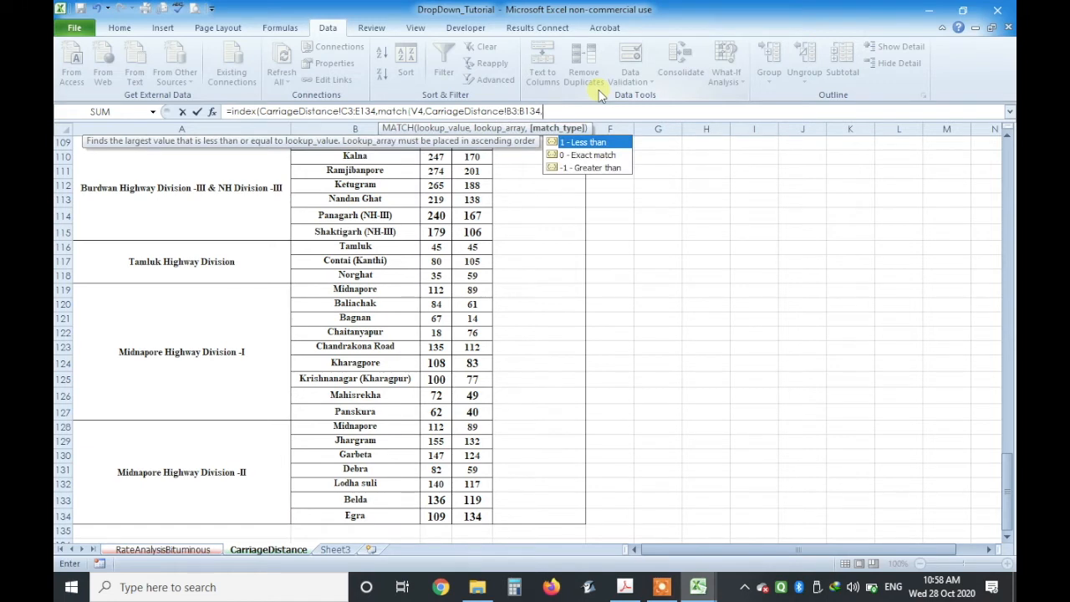
text(0),match)
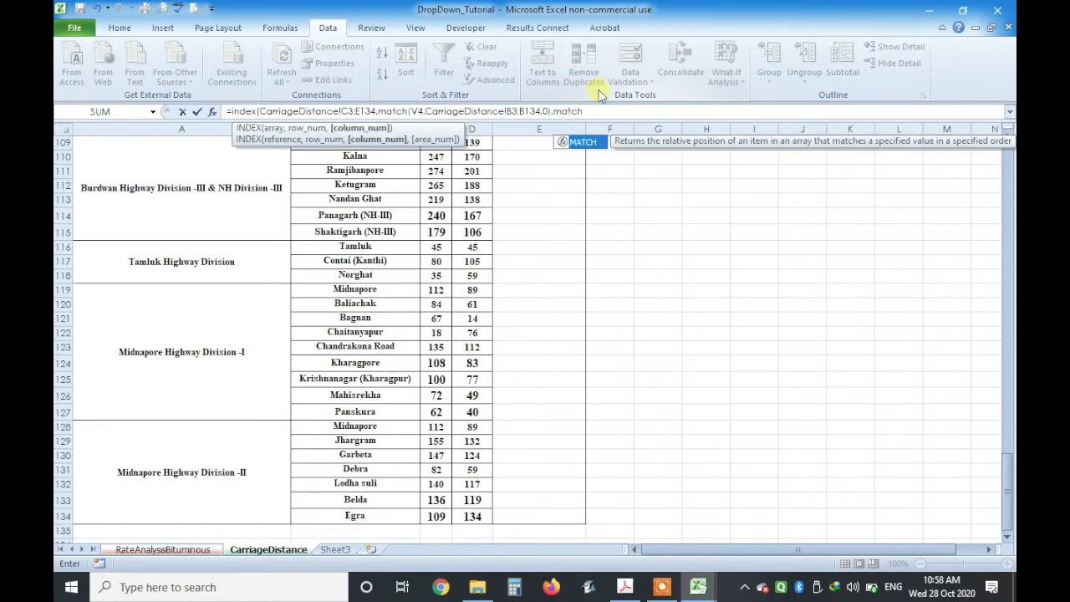
- Use origin cell H4 on RateAnalysisBituminous as the lookup value of the second MATCH
text(()
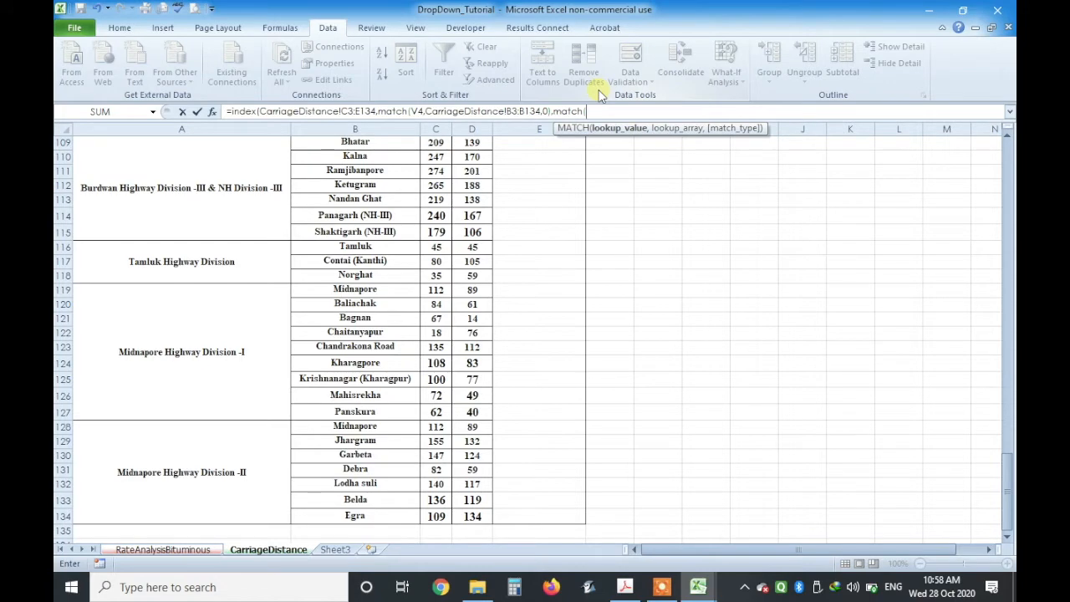
click(201, 550)
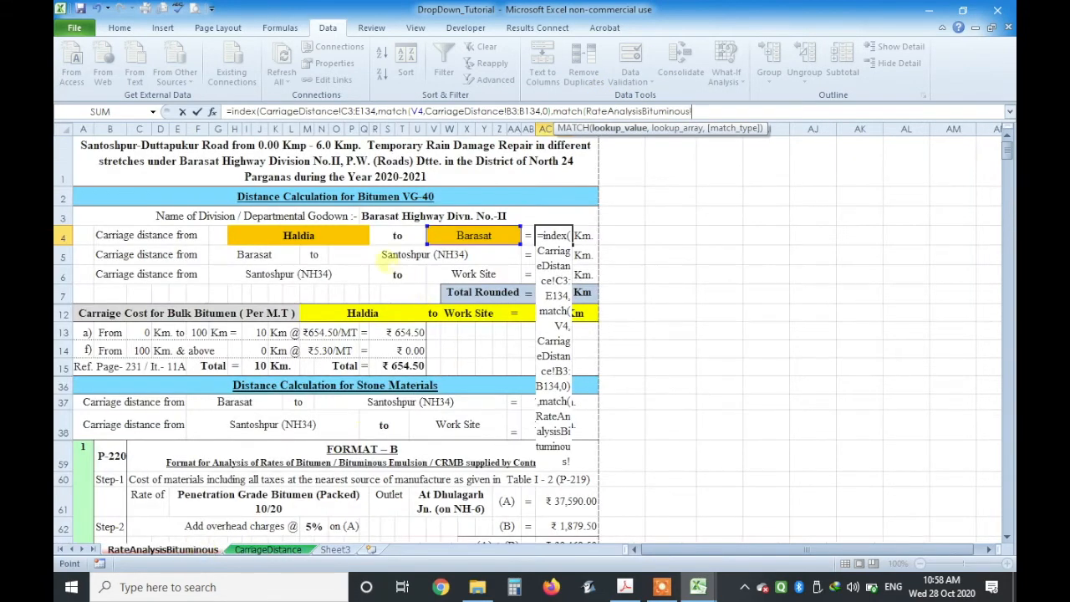
click(319, 239)
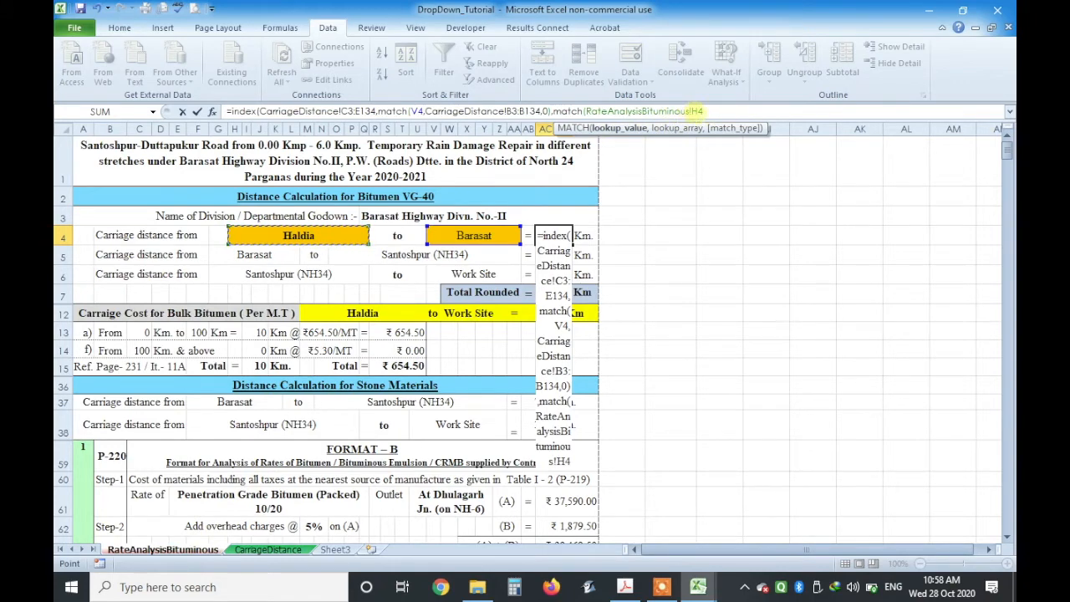
- Remove the RateAnalysisBituminous! sheet prefix from the H4 reference in the second MATCH
click(693, 112)
key(BackSpace)
key(BackSpace)
key(BackSpace)
key(BackSpace)
key(BackSpace)
key(BackSpace)
key(BackSpace)
key(BackSpace)
key(BackSpace)
key(BackSpace)
key(BackSpace)
key(BackSpace)
key(BackSpace)
key(BackSpace)
key(BackSpace)
key(BackSpace)
key(BackSpace)
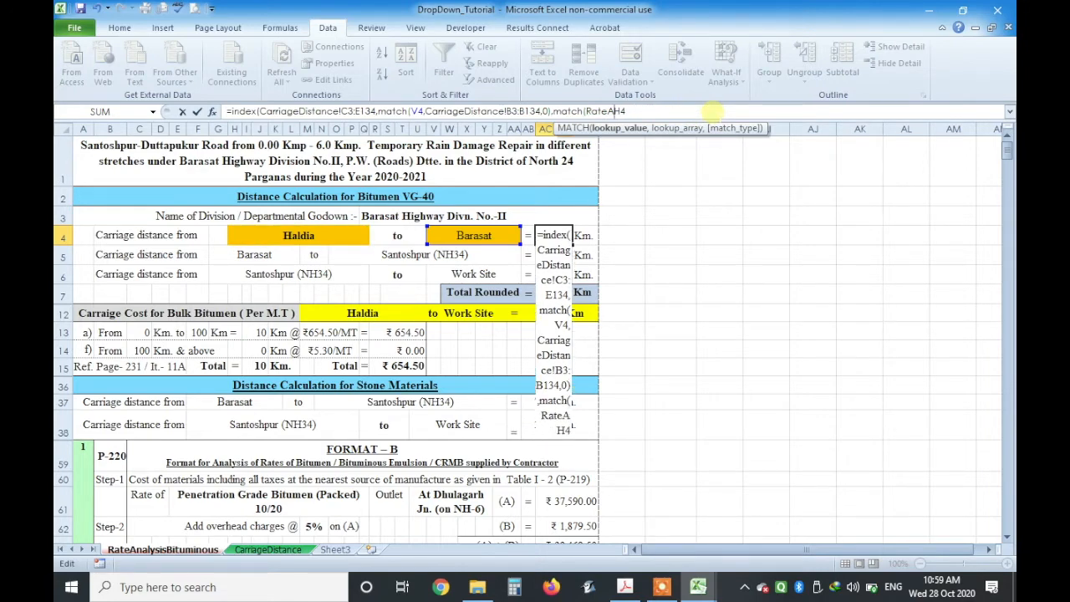
key(BackSpace)
key(BackSpace)
key(BackSpace)
key(BackSpace)
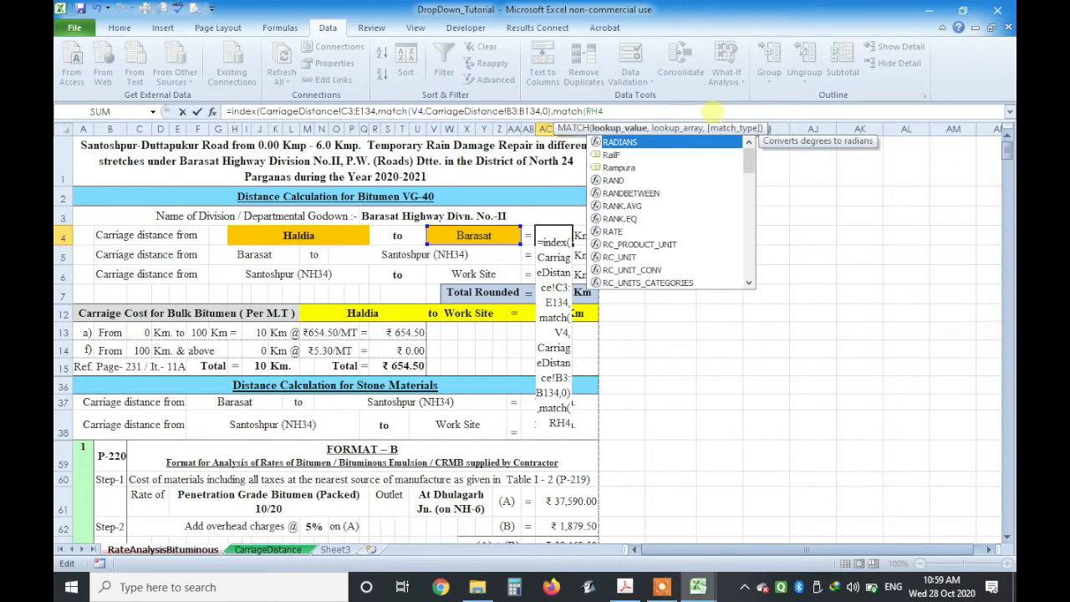
key(BackSpace)
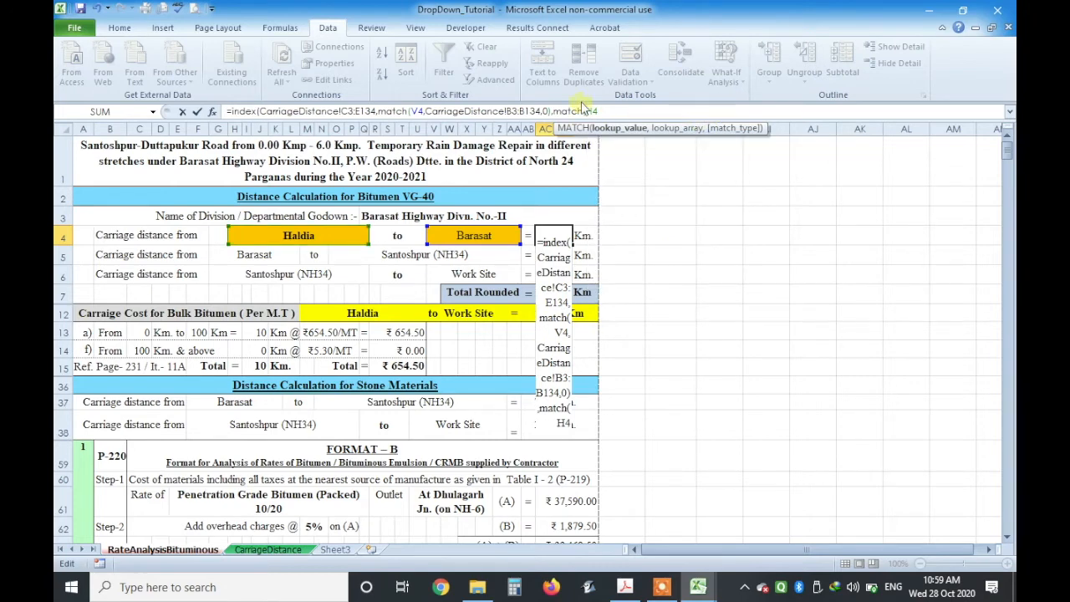
- Complete the column MATCH with lookup array CarriageDistance!C2:E2 and match type 0, and enter the finished INDEX formula in AC4
text(,)
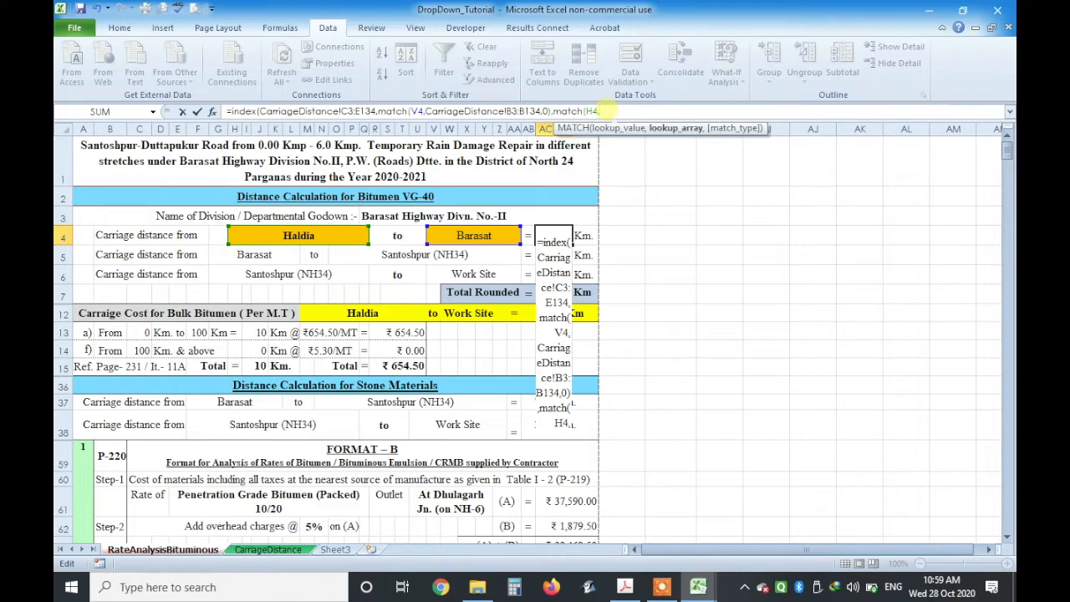
click(287, 550)
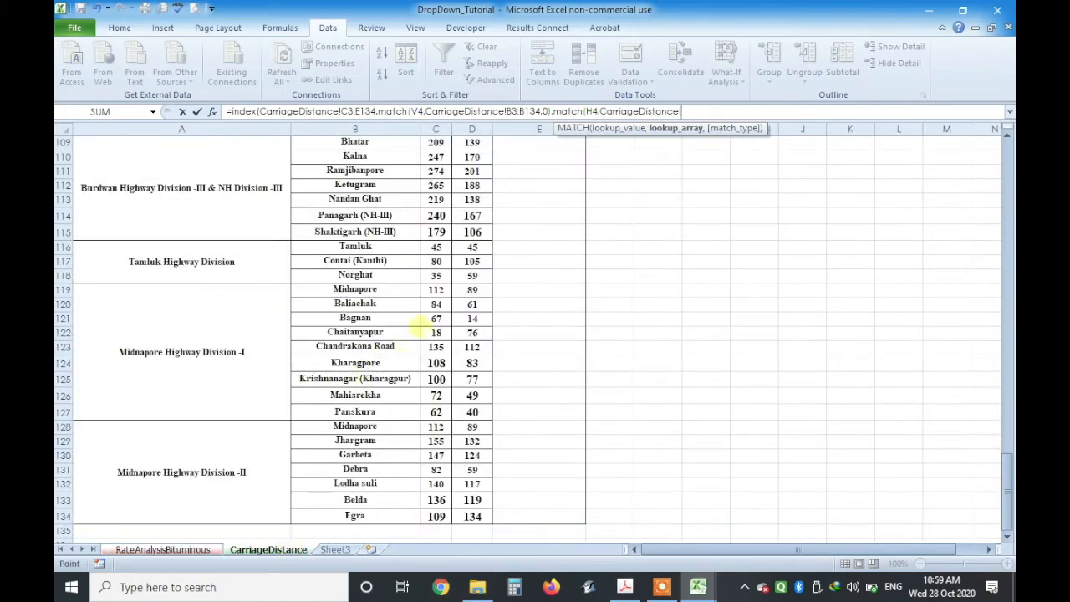
drag(1006, 493, 1009, 110)
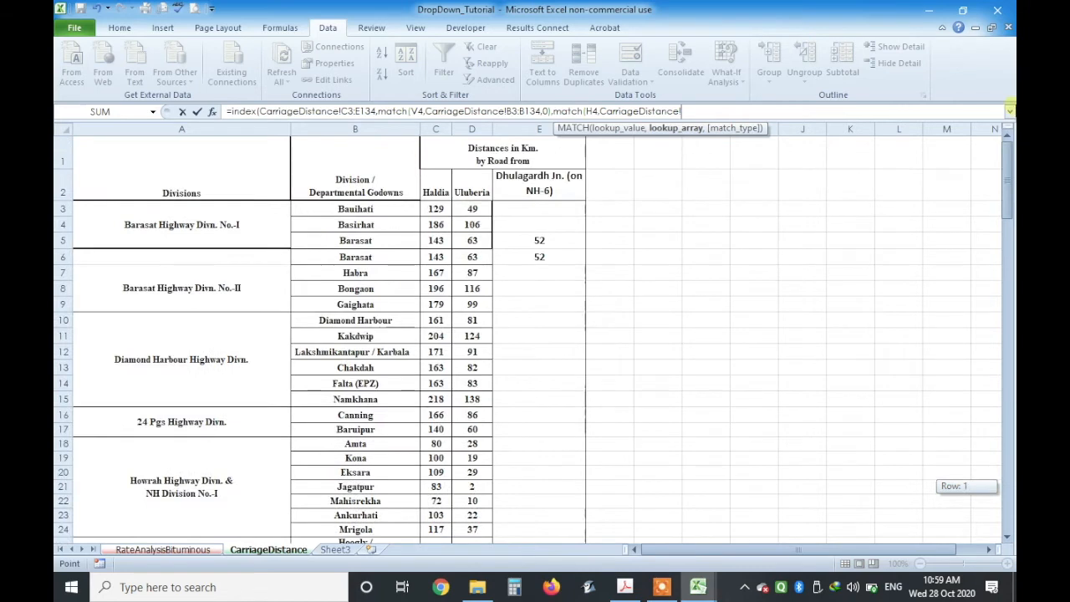
click(434, 183)
drag(434, 183, 542, 178)
text(,)
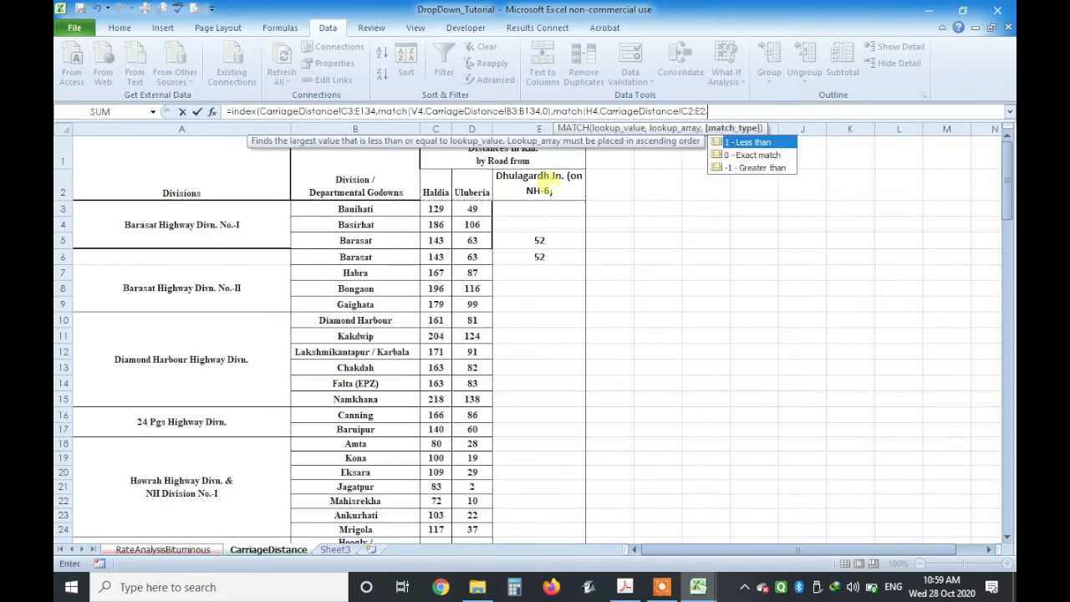
text(0))
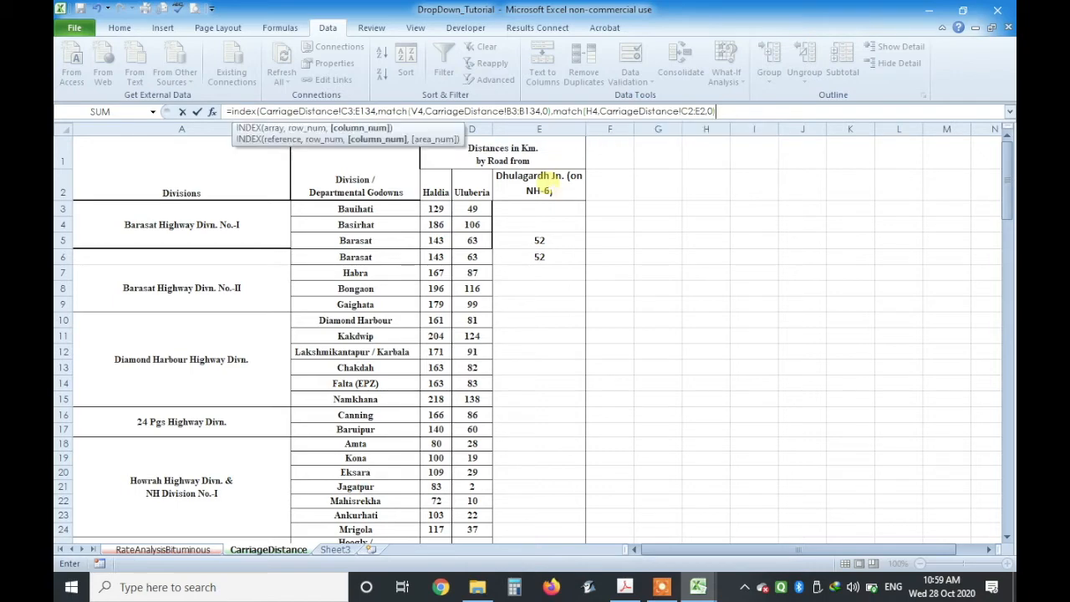
text())
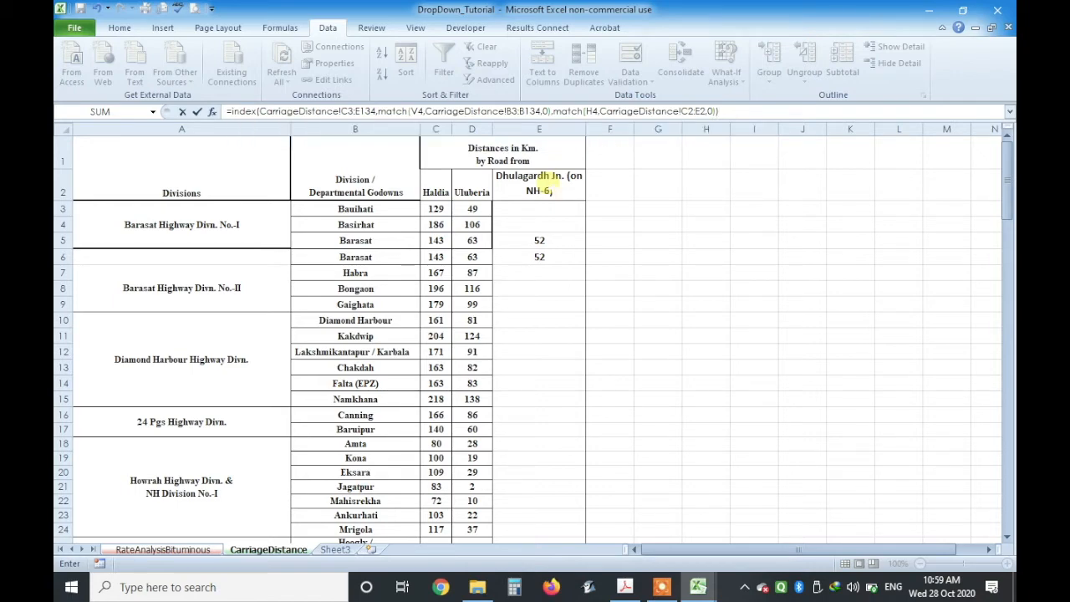
key(Return)
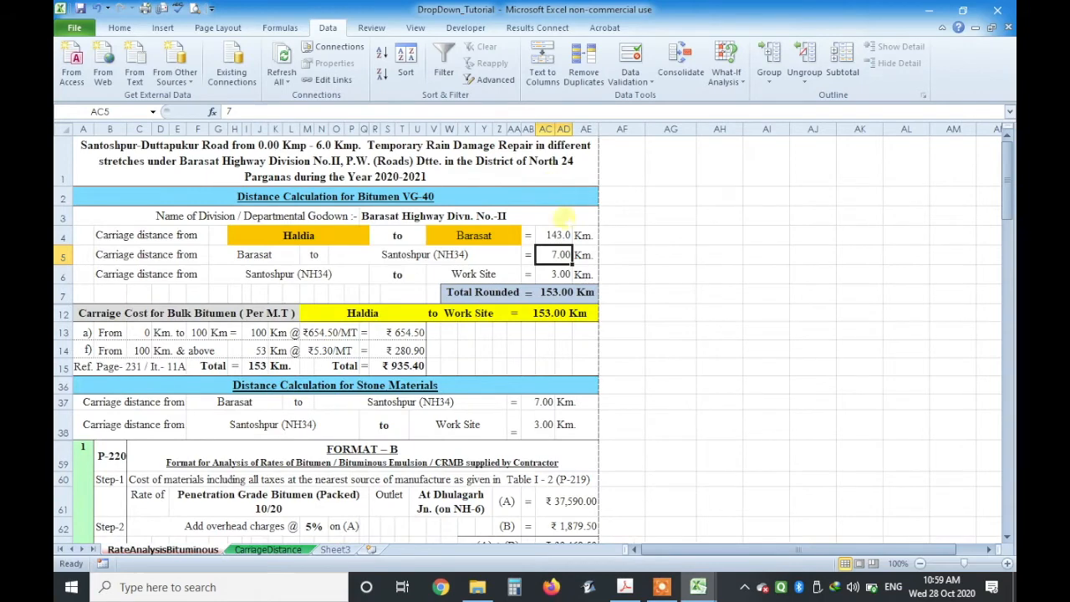
- Choose Gaighata as the destination in V4 to test the distance lookup in AC4
click(673, 294)
click(551, 236)
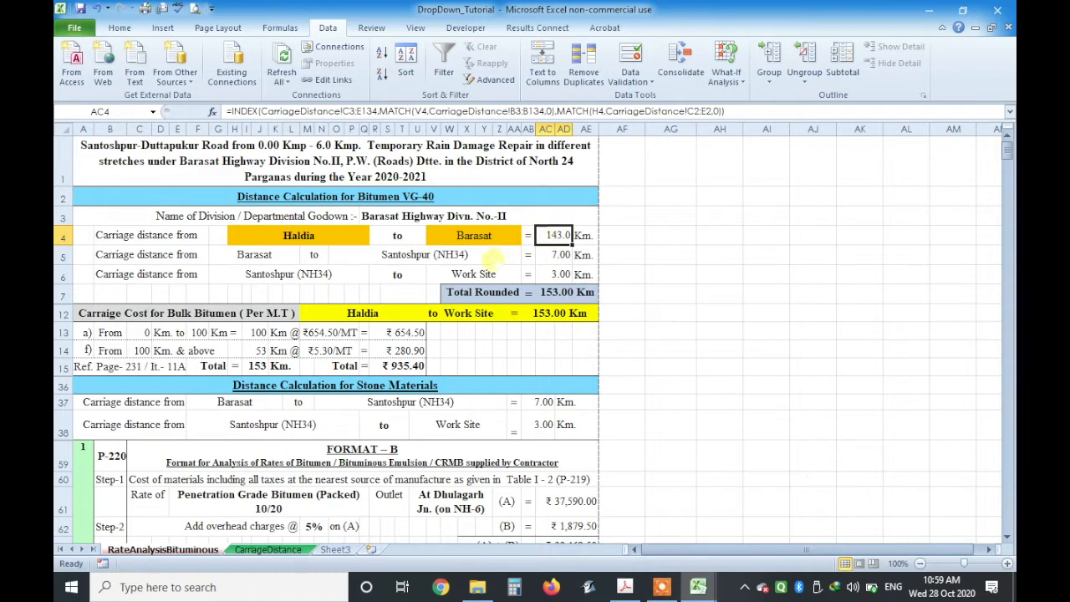
click(489, 237)
click(527, 238)
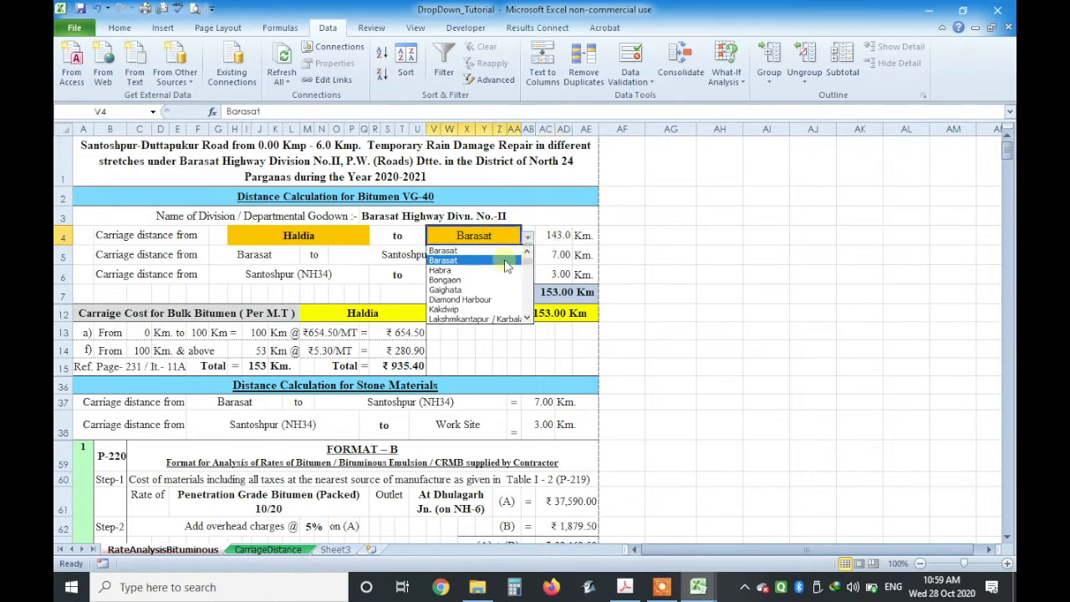
click(481, 289)
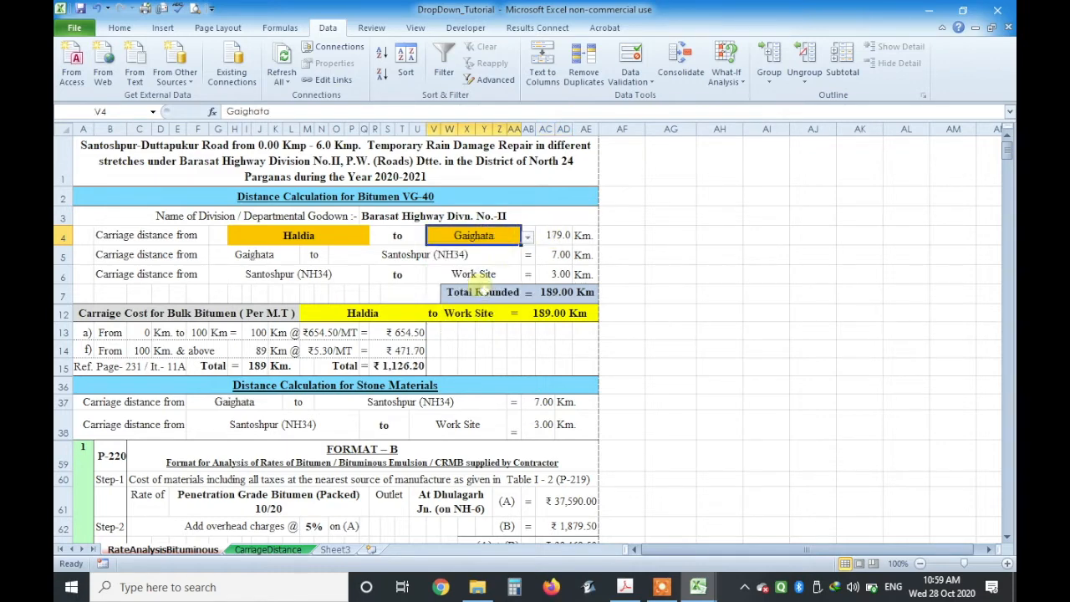
click(560, 235)
click(641, 240)
- Fill the rate analysis cells from row 5 downward with yellow, leaving the row 4 carriage distance line uncoloured
drag(107, 255, 585, 505)
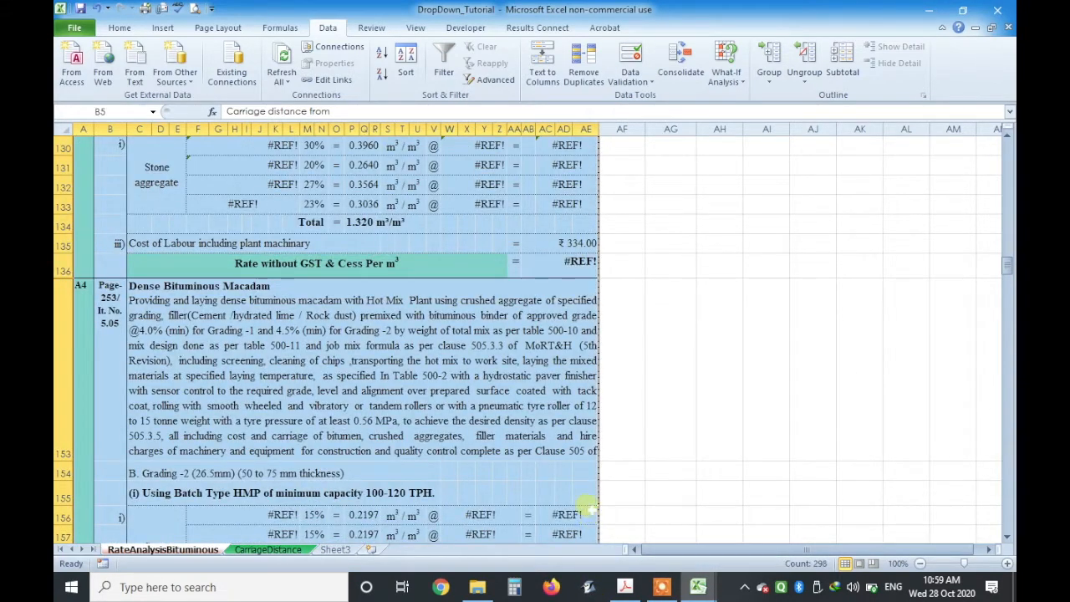
click(119, 28)
click(282, 75)
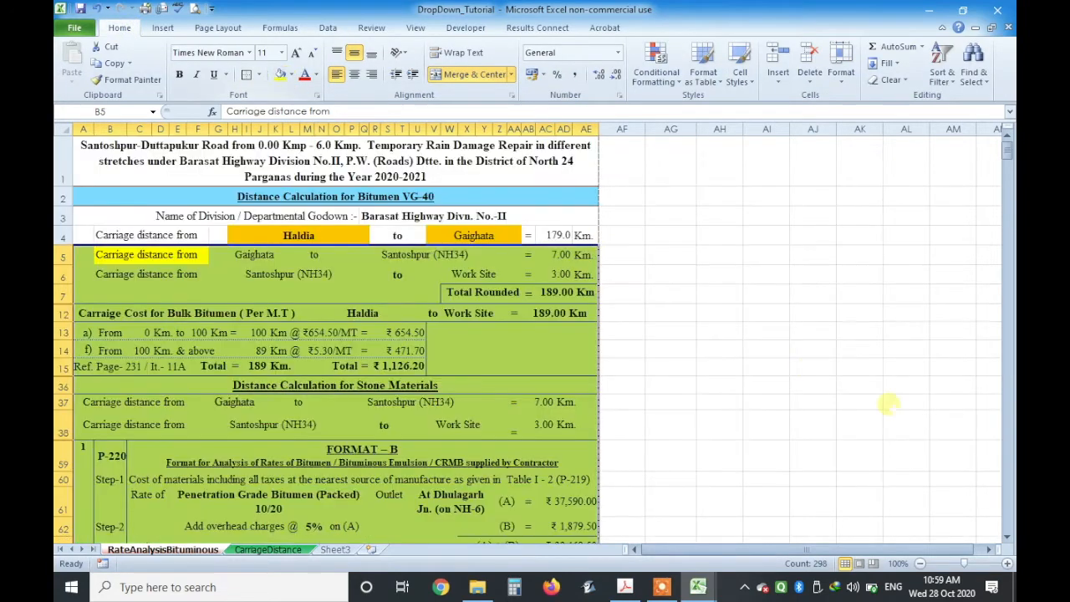
click(891, 402)
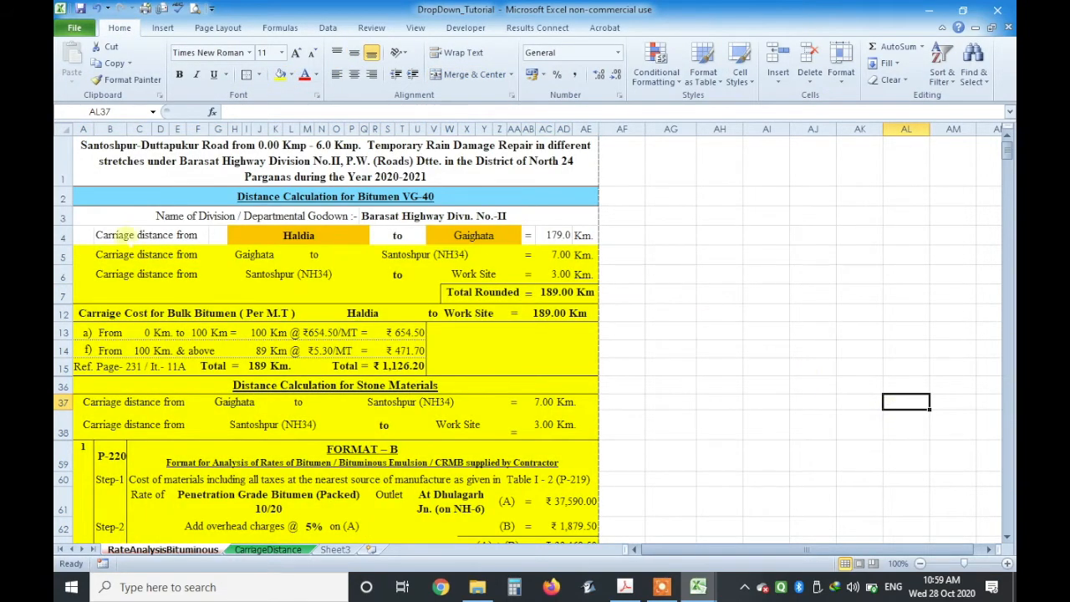
- Merge and center the row 4 distance with its Km. unit cell across AC4:AE4, keeping only the distance formula
click(555, 234)
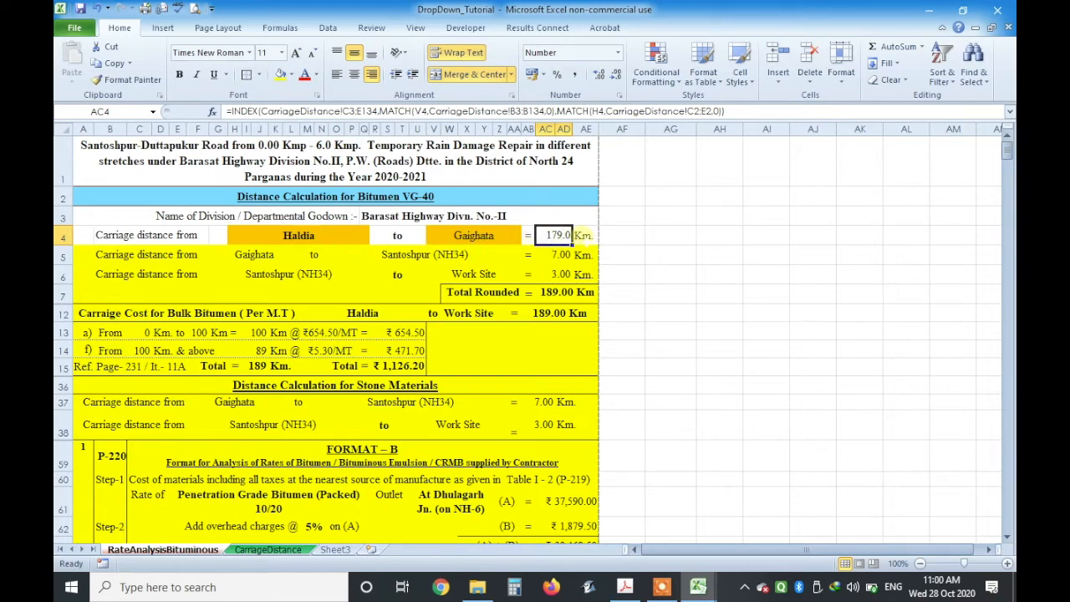
click(595, 235)
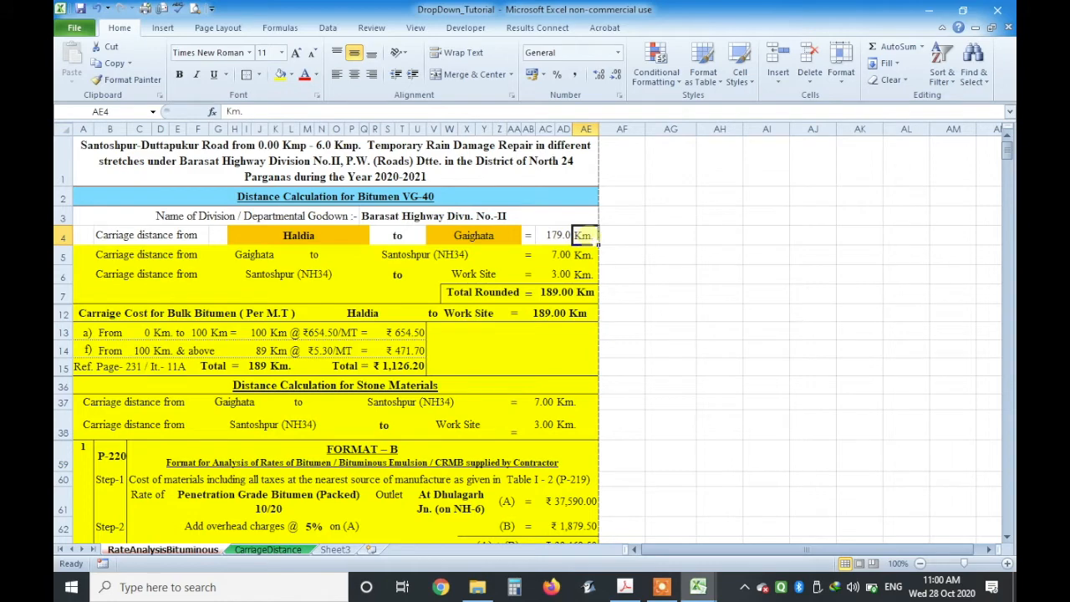
click(555, 238)
drag(555, 237, 593, 237)
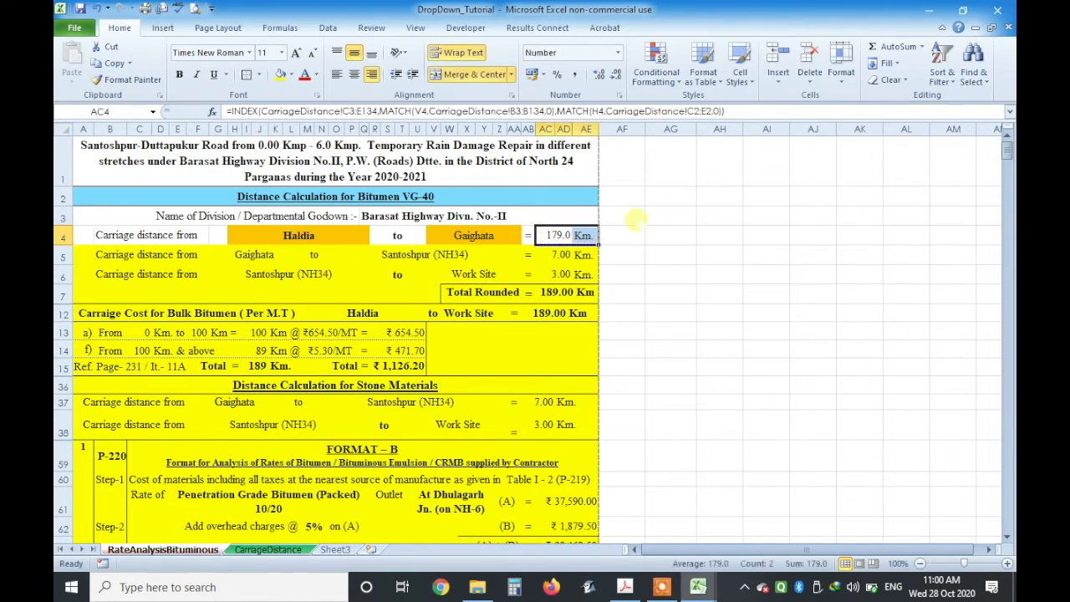
click(438, 73)
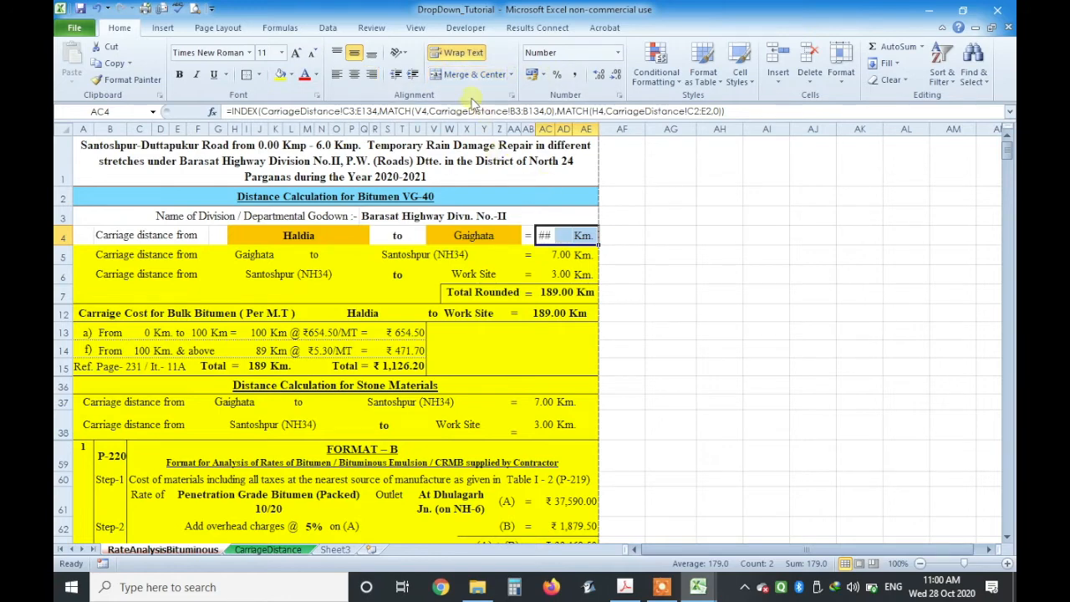
click(440, 74)
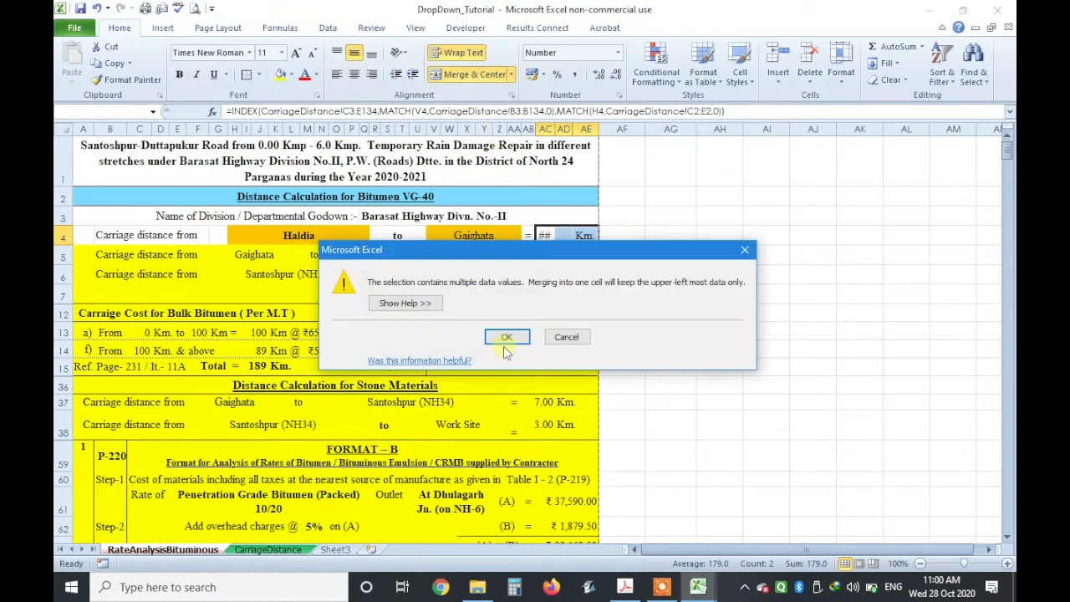
click(506, 336)
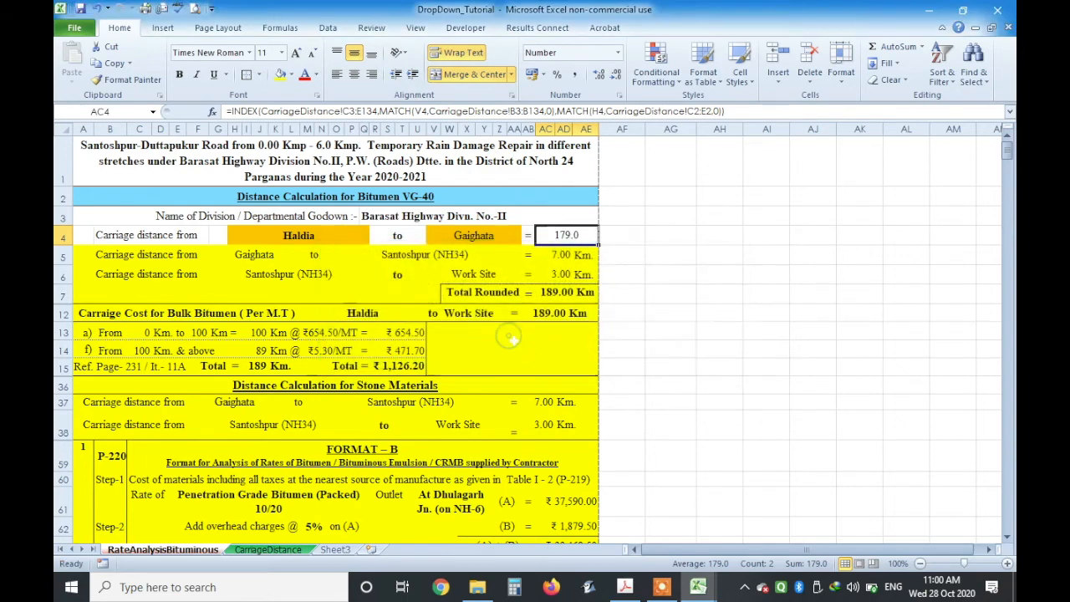
- Apply the custom number format 0.0" Km" to the merged distance cell AC4
click(620, 99)
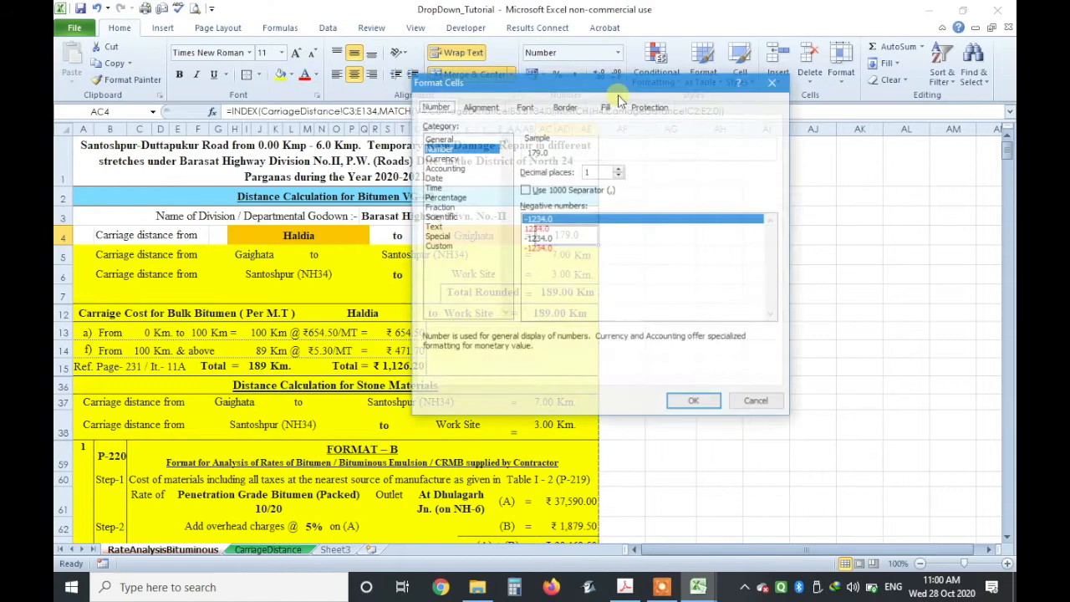
click(436, 246)
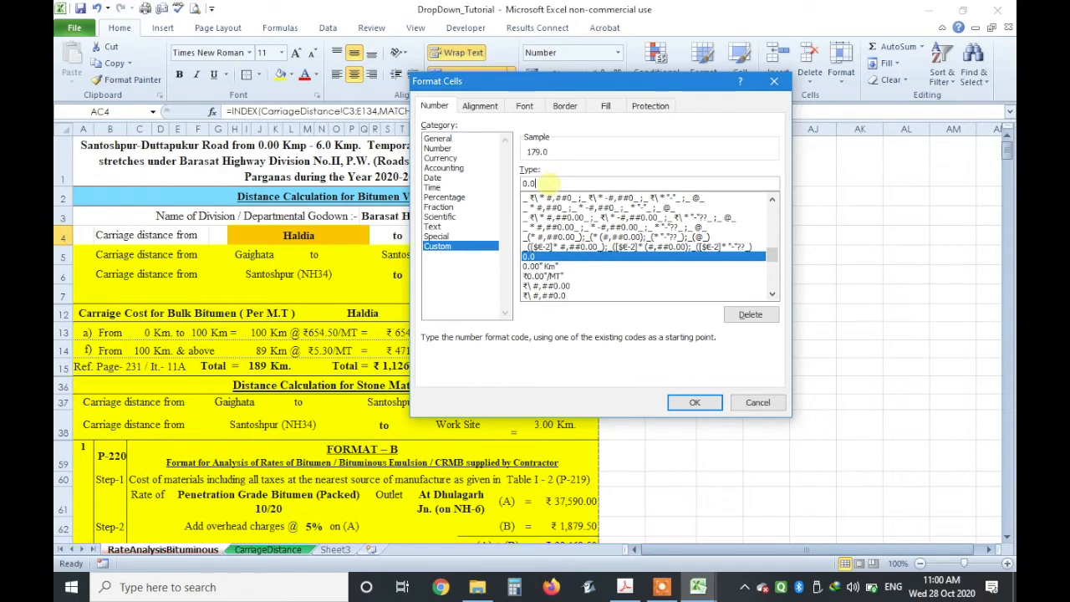
click(552, 183)
text(")
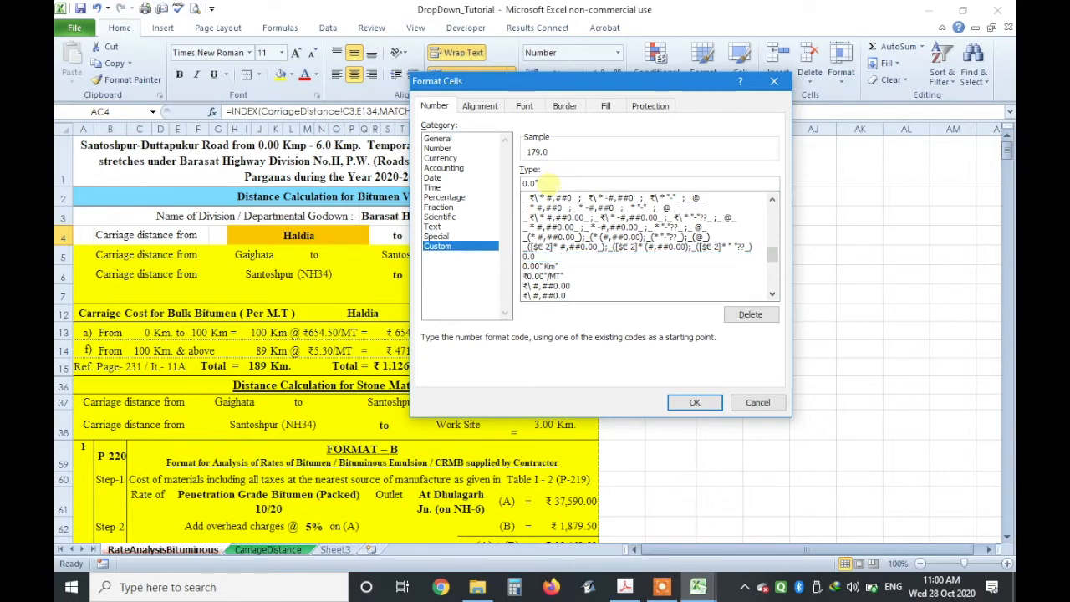
text( Km")
key(Return)
click(729, 296)
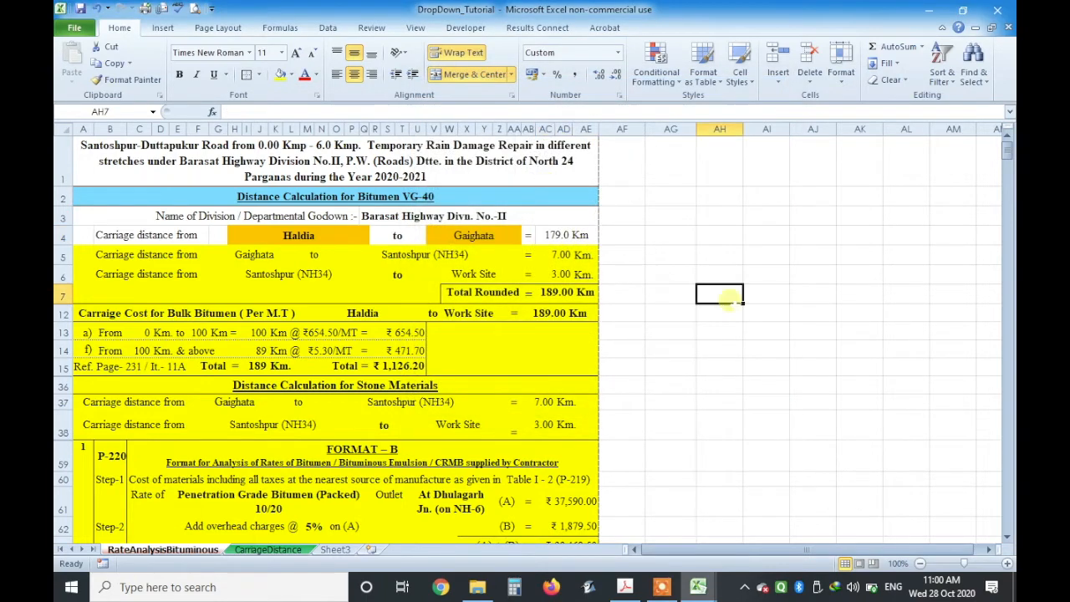
- Make the distance in AC4 bold with a red font colour
click(580, 235)
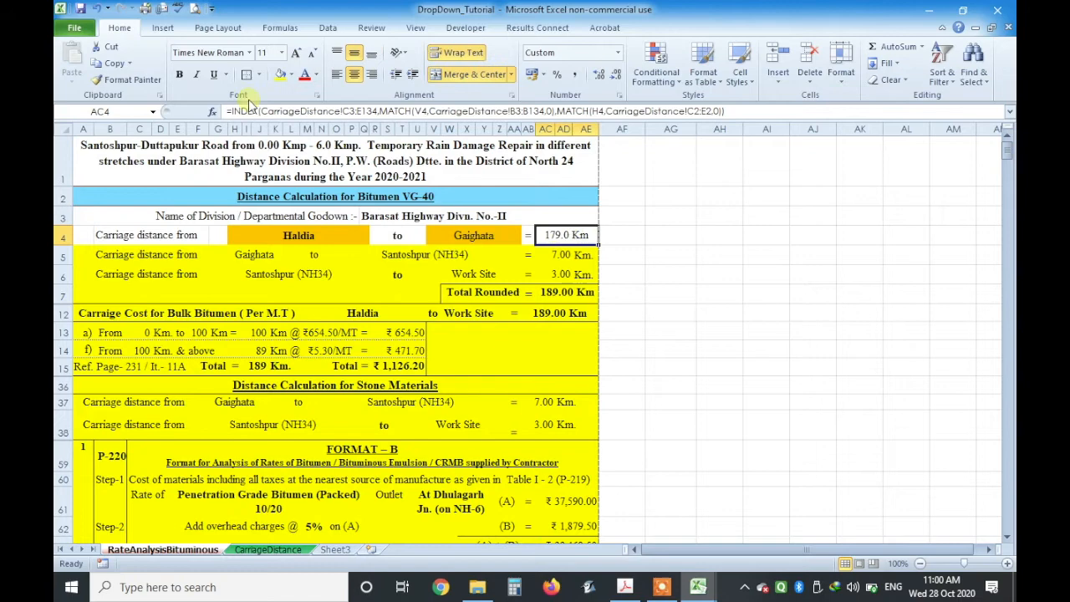
click(179, 75)
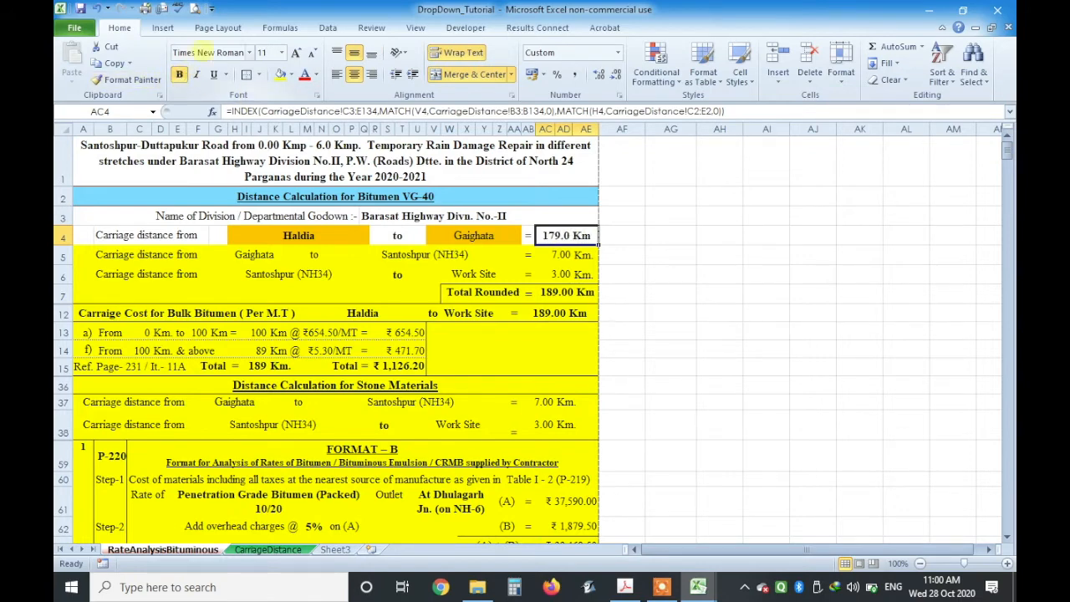
click(305, 75)
click(751, 328)
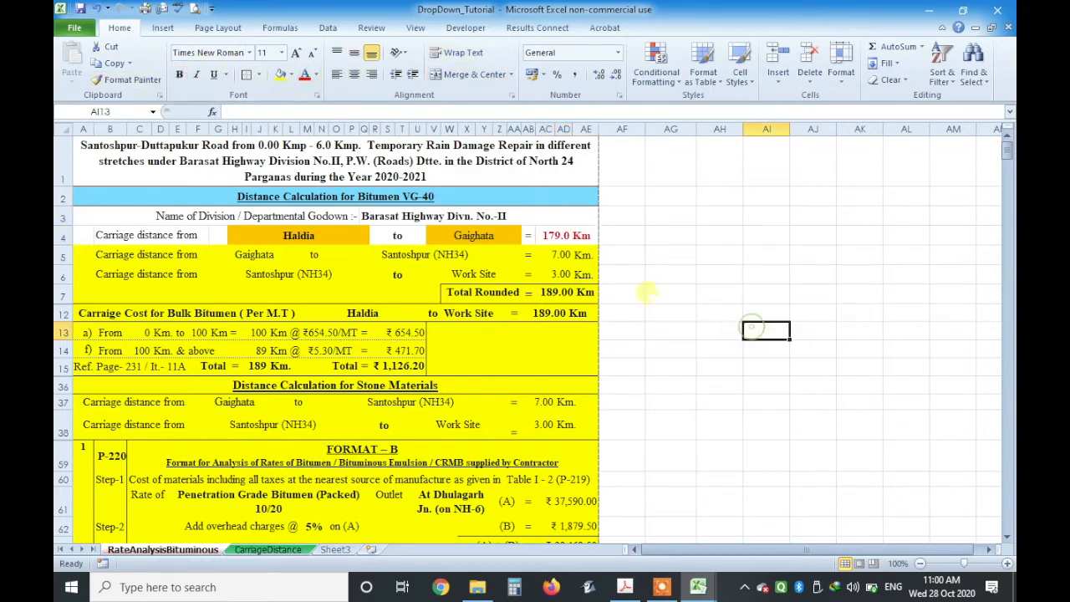
- Review the INDEX array and MATCH arguments of the AC4 formula without changing them
click(580, 236)
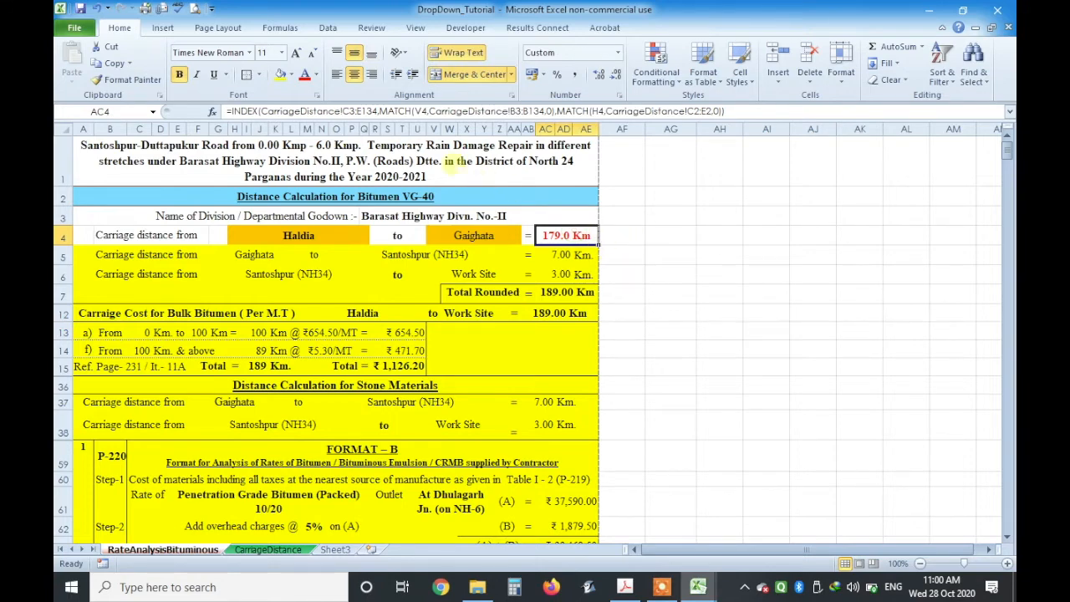
click(282, 111)
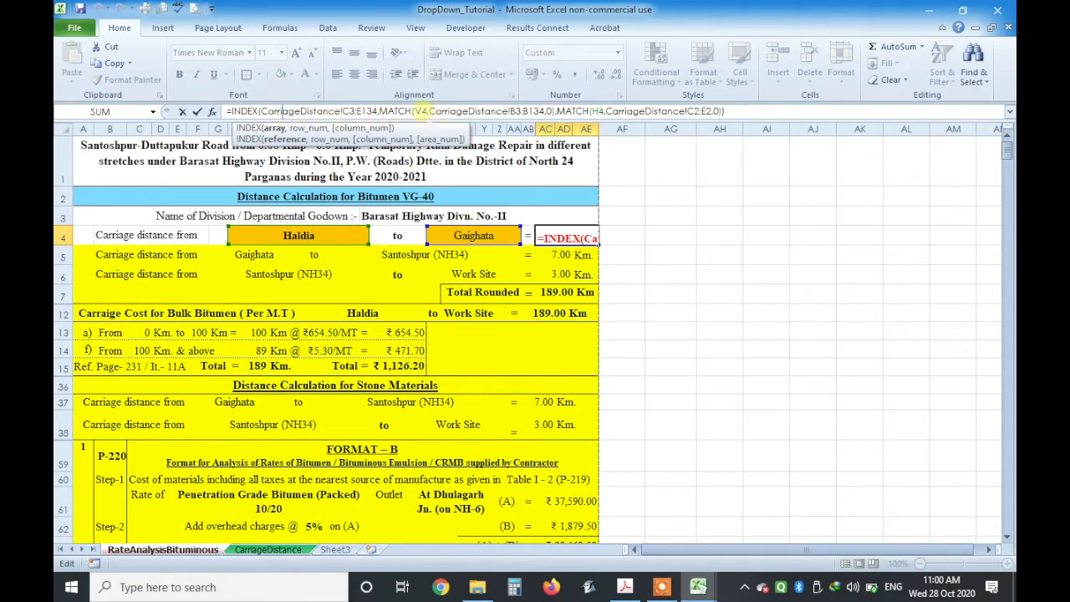
click(409, 111)
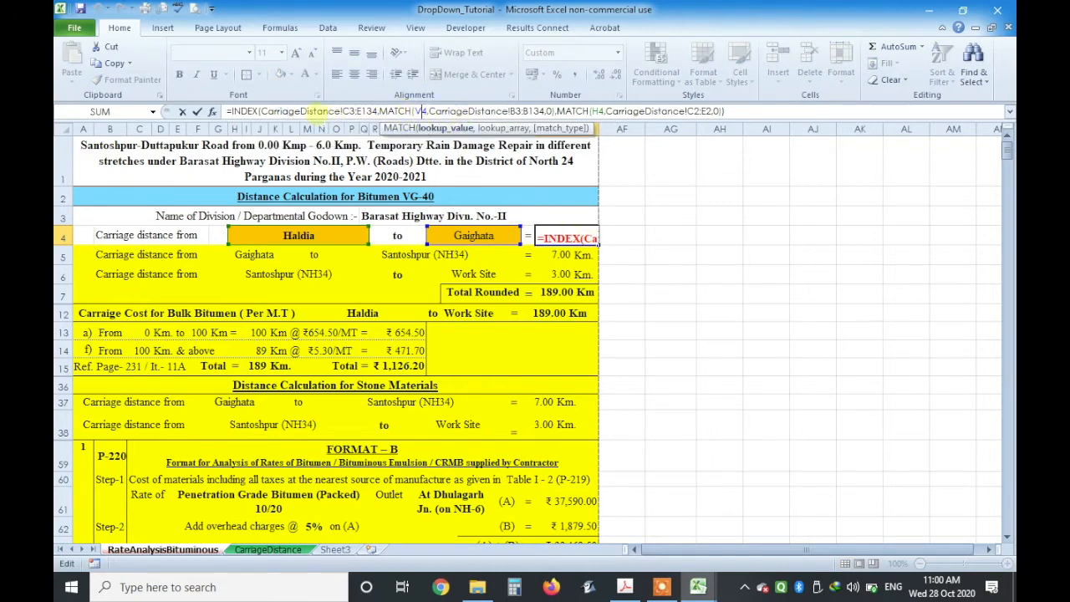
click(286, 112)
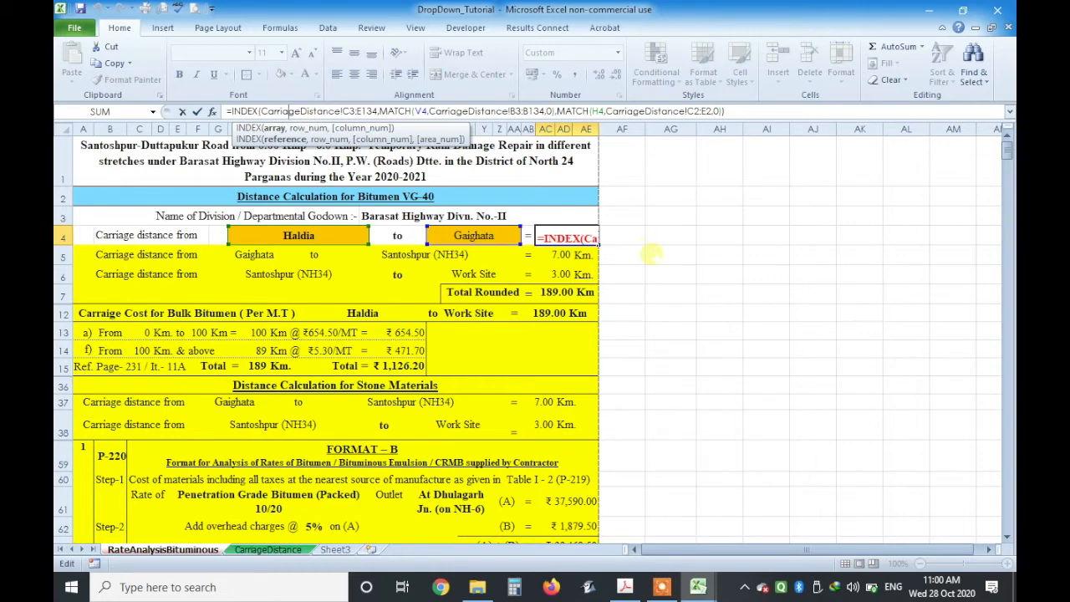
key(ctrl+Return)
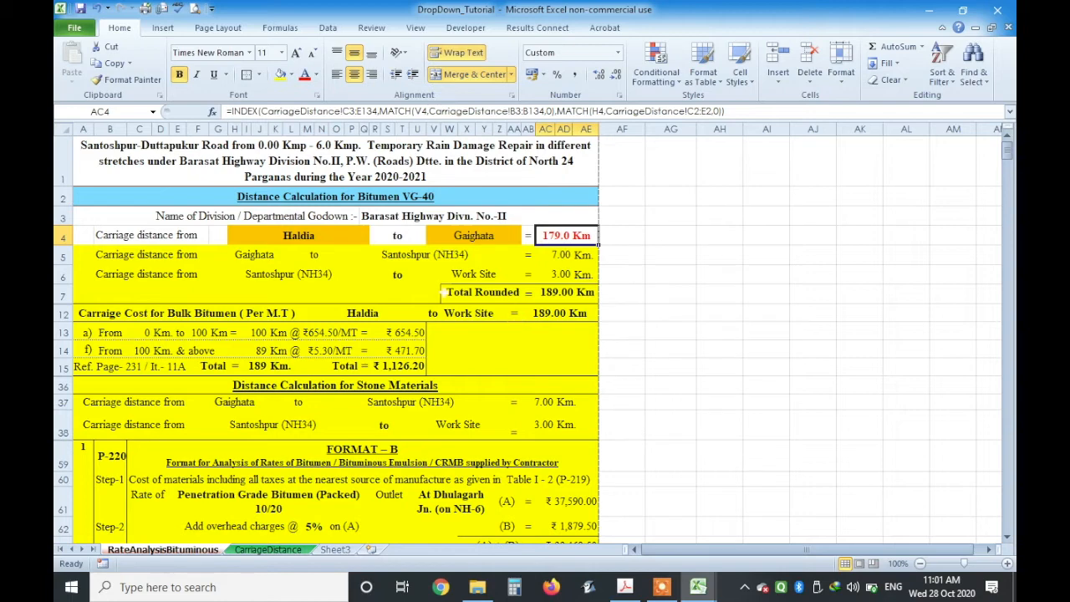
- Make the INDEX array in the AC4 formula absolute as CarriageDistance!$C$3:$E$134
click(346, 112)
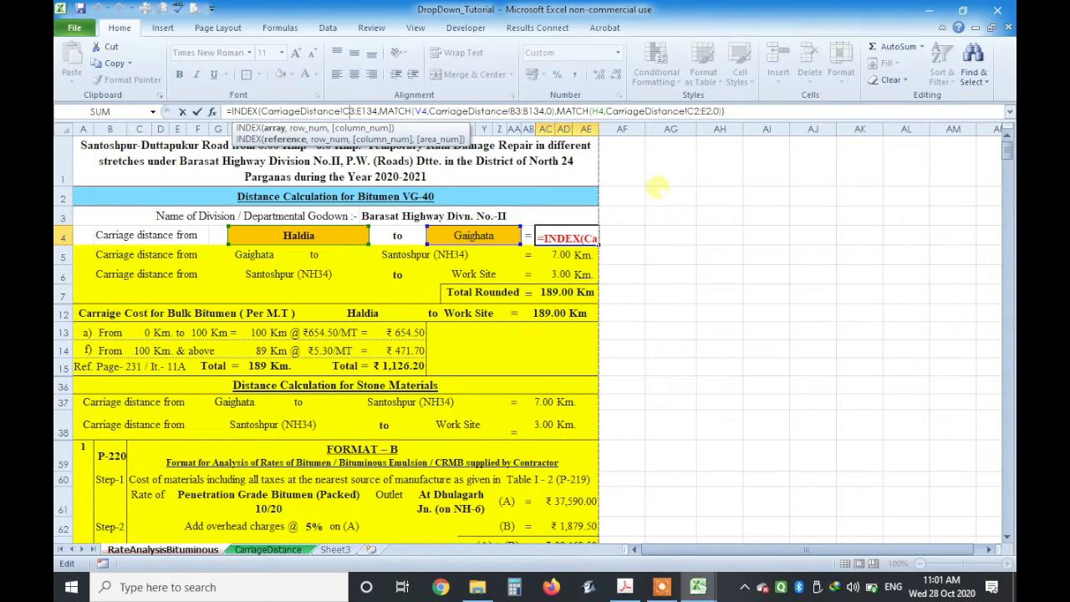
key(F4)
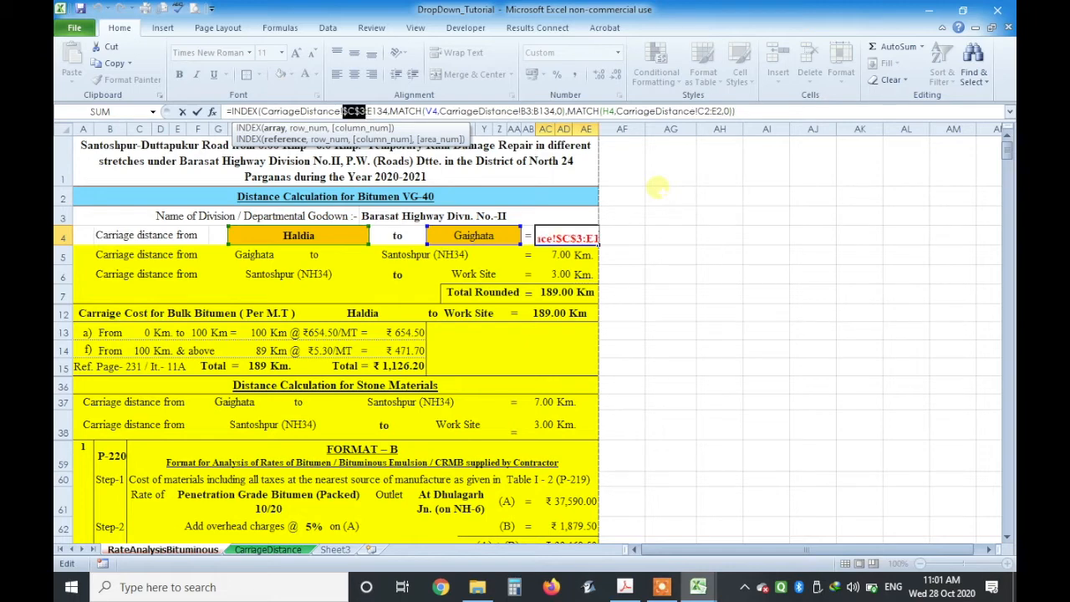
click(377, 112)
key(F4)
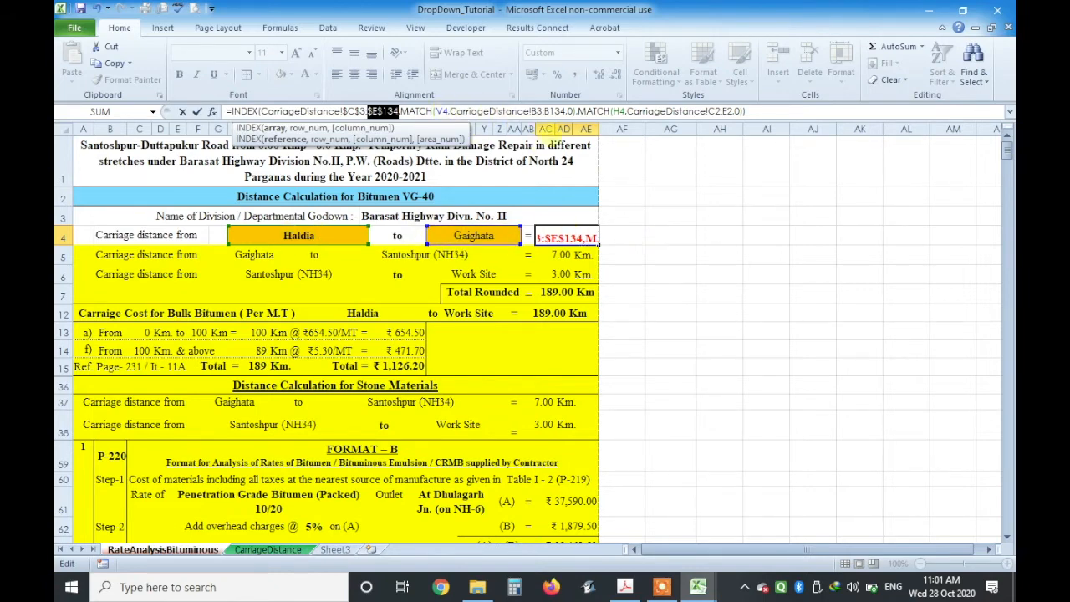
- Make the first MATCH lookup array in the AC4 formula absolute as CarriageDistance!$B$3:$B$134
click(536, 111)
key(F4)
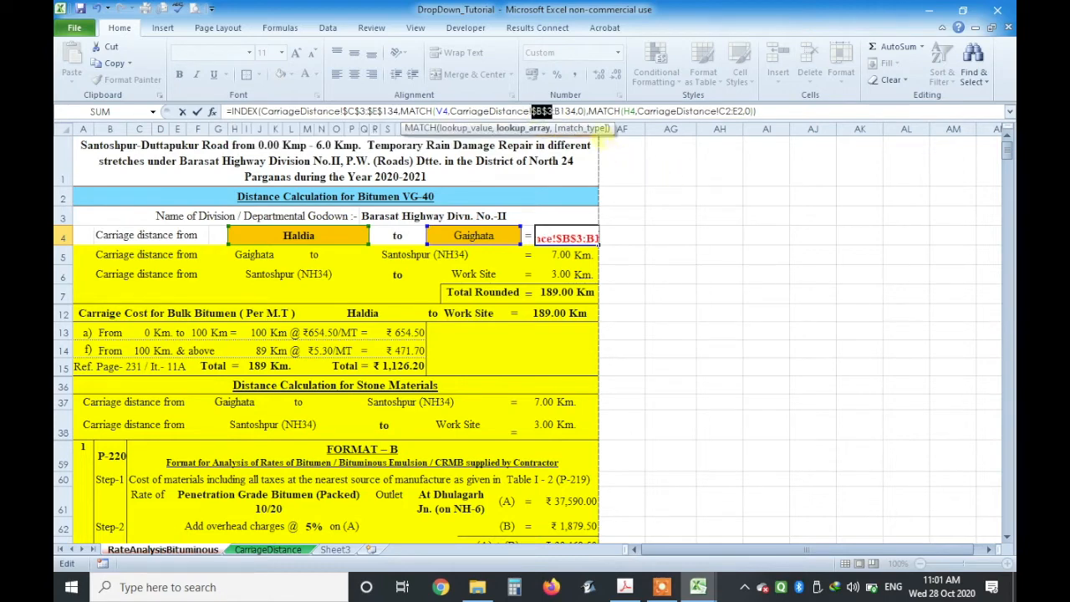
click(564, 112)
key(F4)
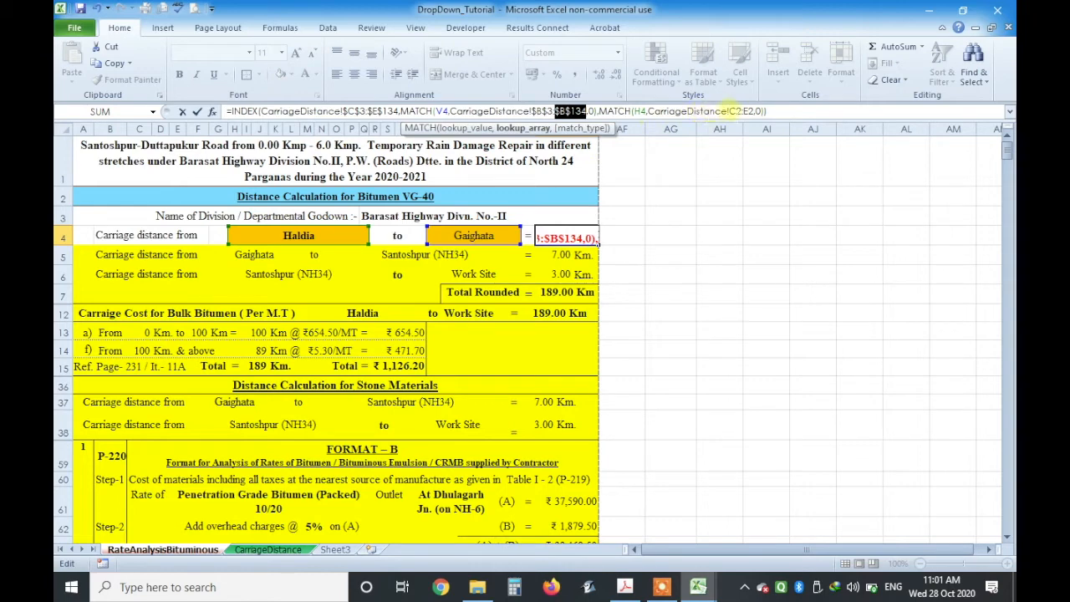
- Make the second MATCH lookup array in the AC4 formula absolute as CarriageDistance!$C$2:$E$2 and commit the formula
click(739, 111)
key(F4)
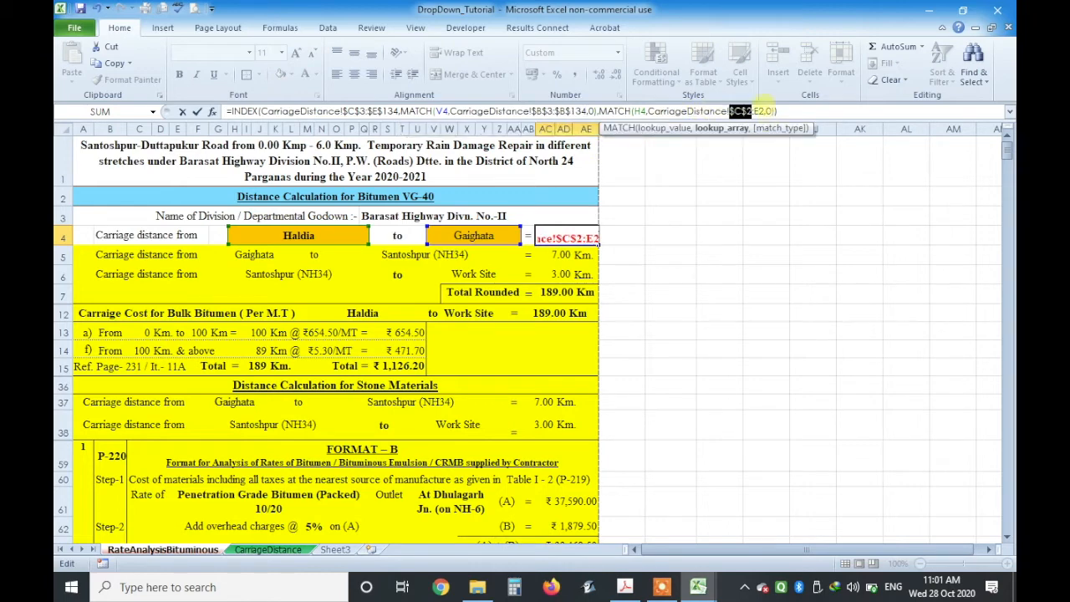
click(760, 111)
key(F4)
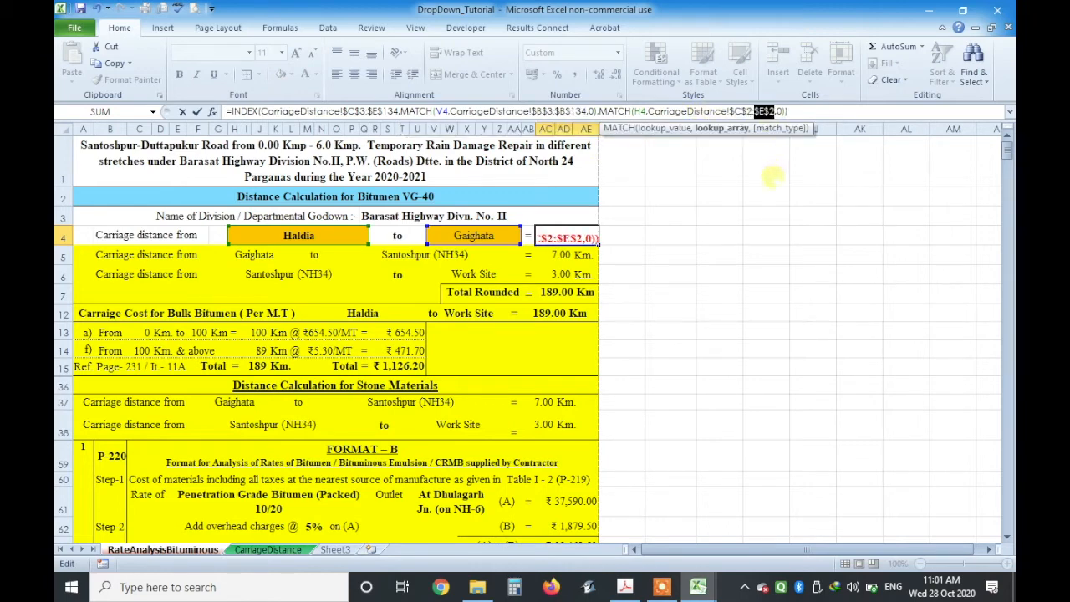
key(Return)
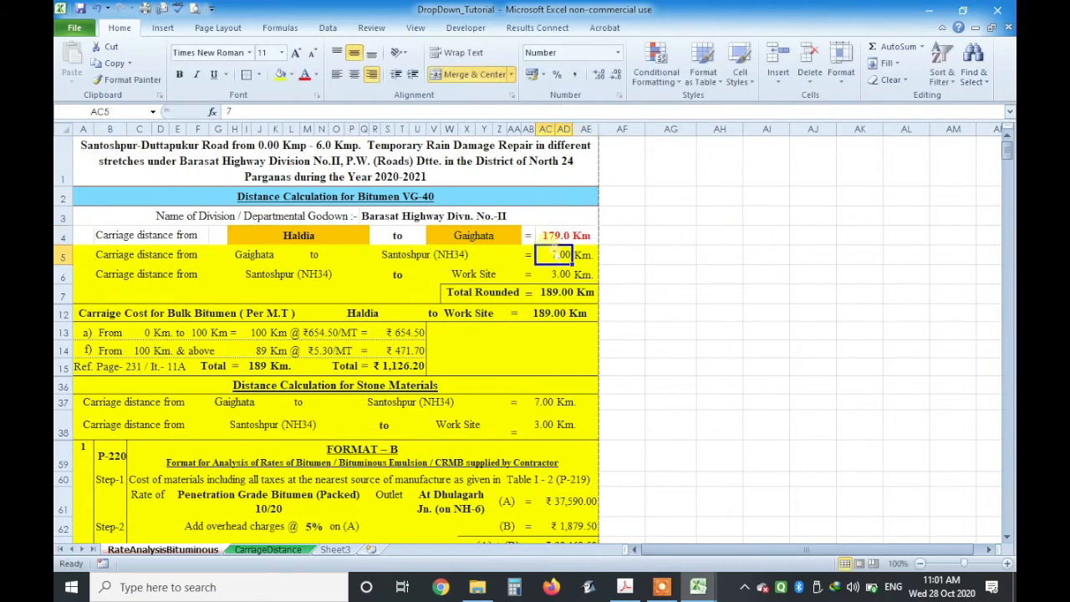
key(Up)
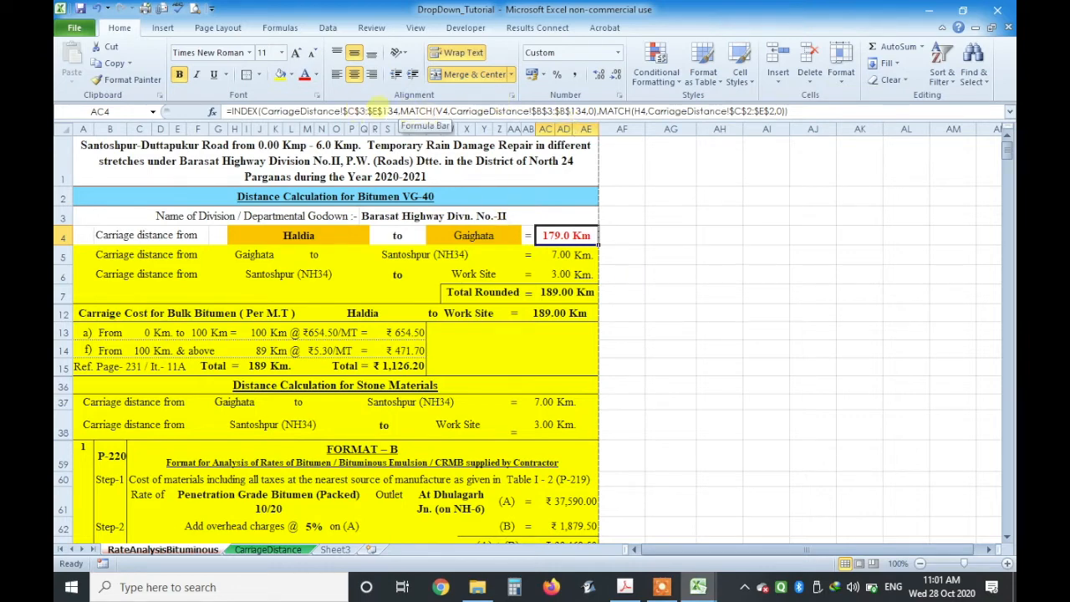
click(652, 305)
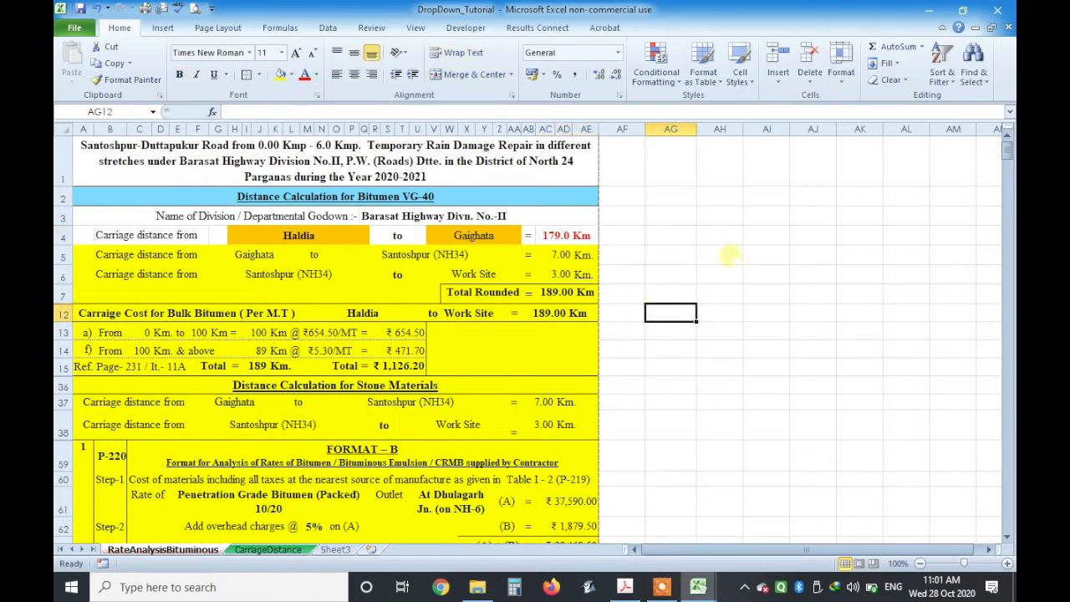
- Enter the relative reference =AC4 in cell AH4 and fill it down through AH15
click(720, 237)
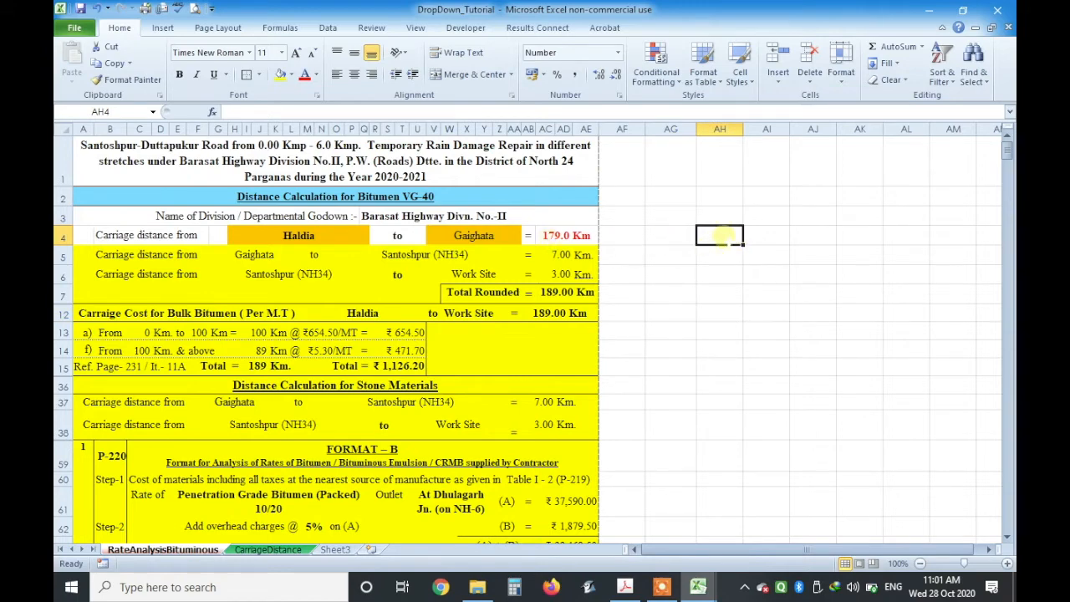
text(=)
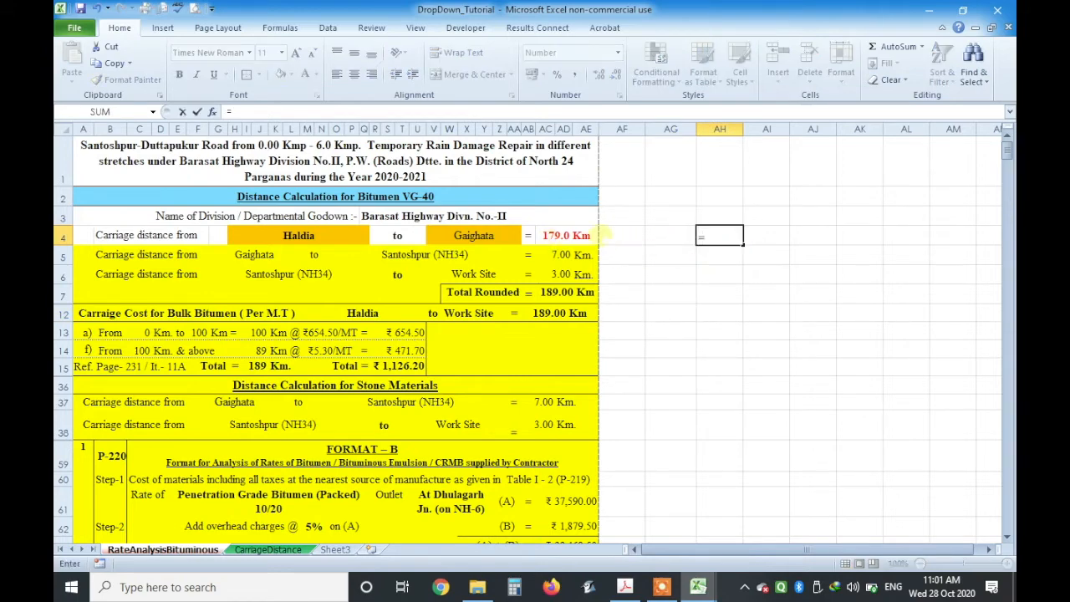
click(556, 235)
key(Return)
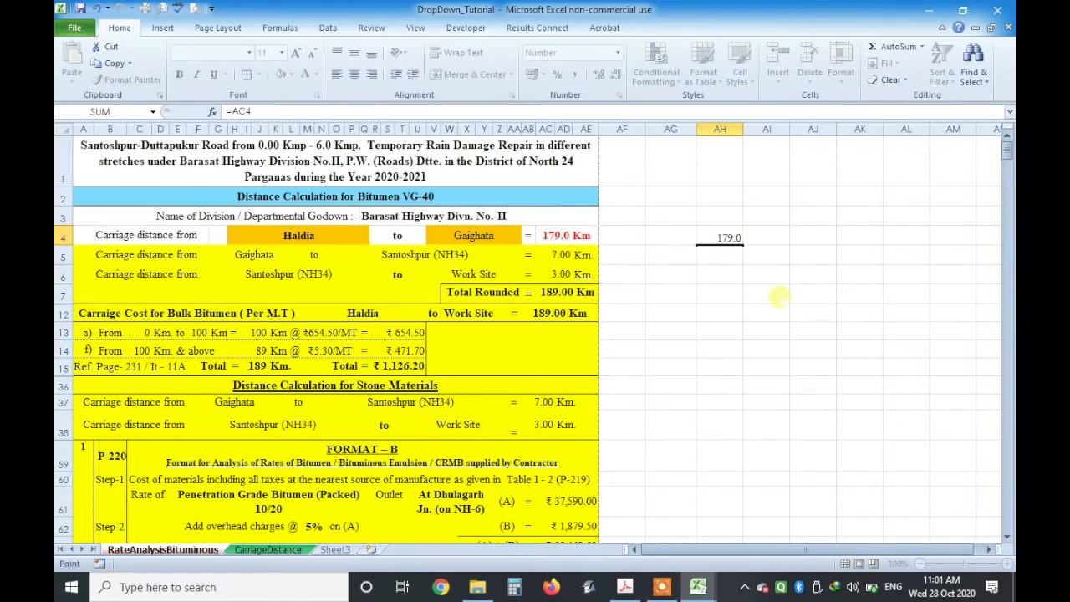
click(735, 237)
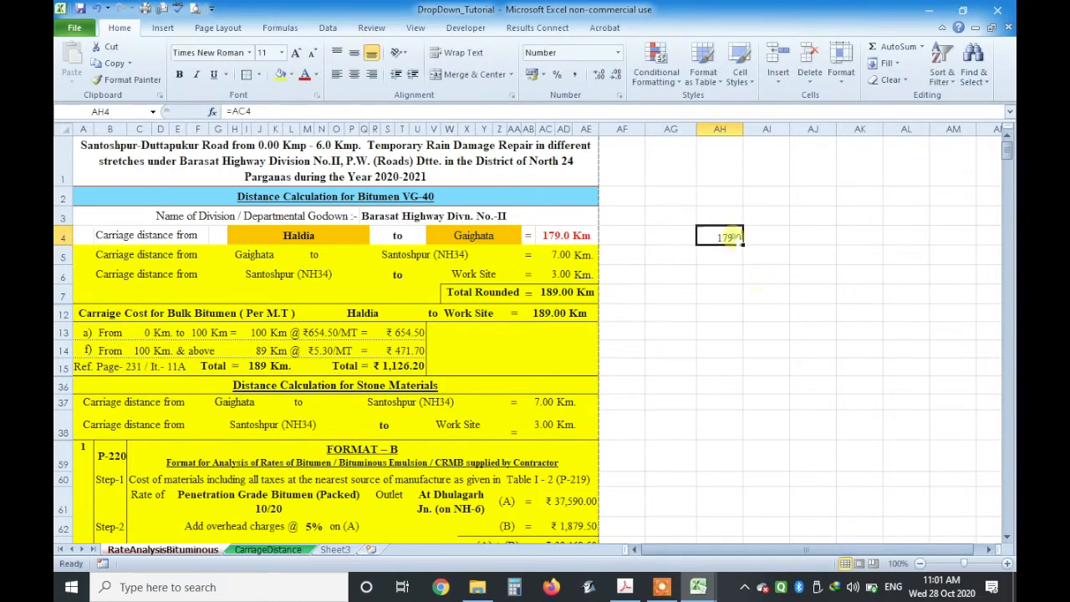
drag(739, 240, 739, 373)
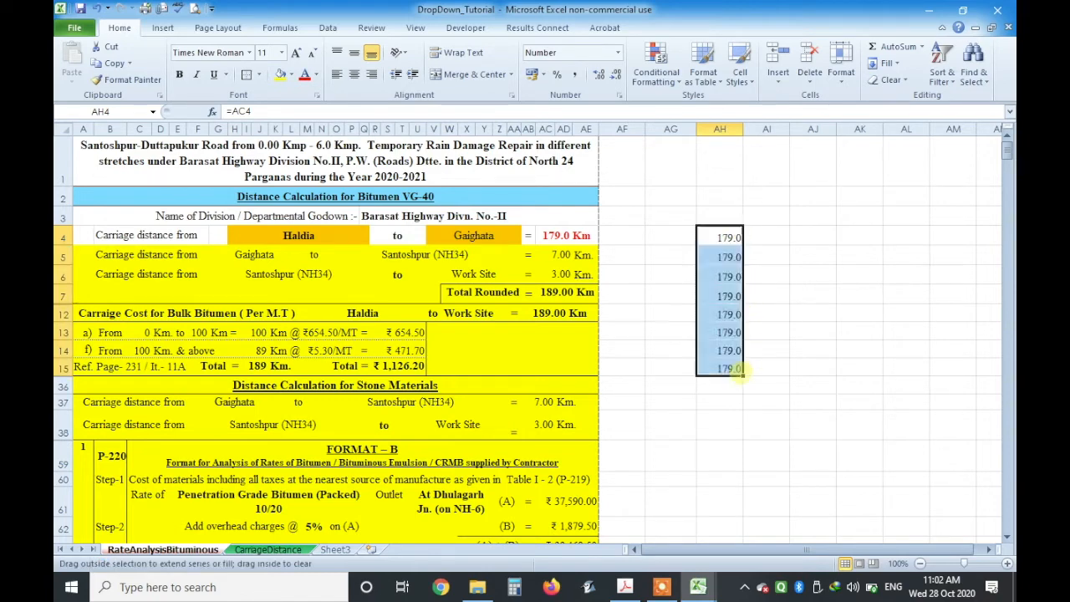
- Compare the references in AH4:AH15 with their source cells in column AC
click(571, 260)
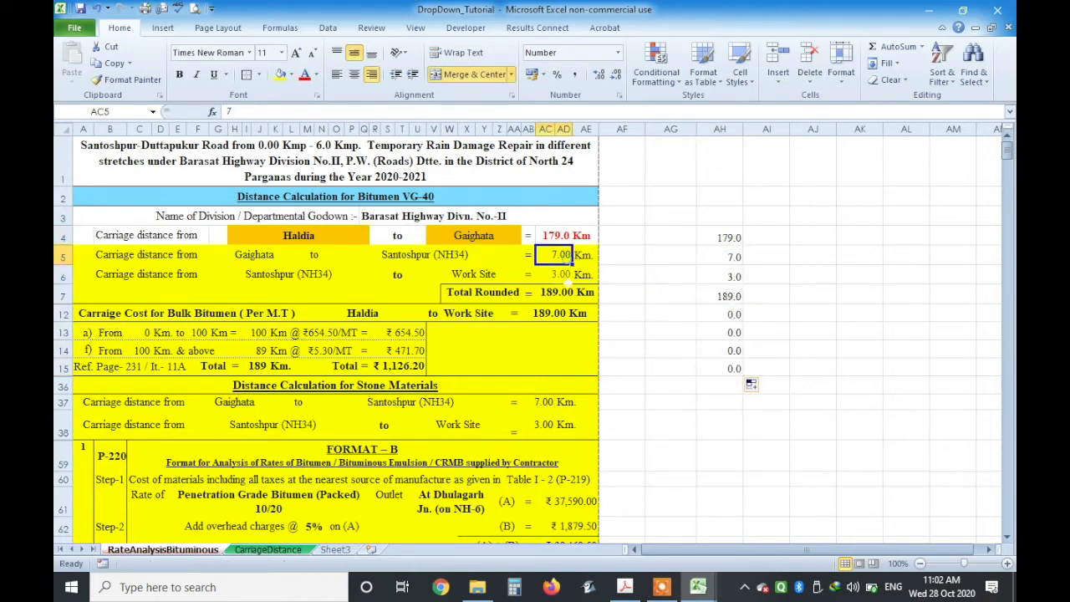
click(563, 275)
click(564, 292)
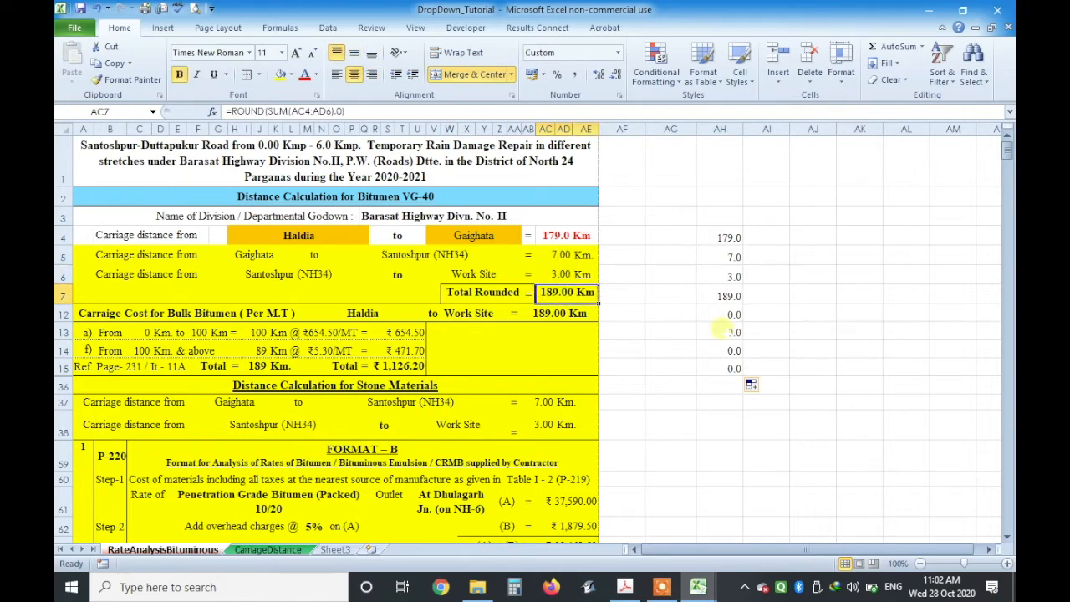
click(720, 331)
click(727, 368)
click(731, 330)
click(729, 296)
click(729, 275)
click(729, 238)
click(728, 255)
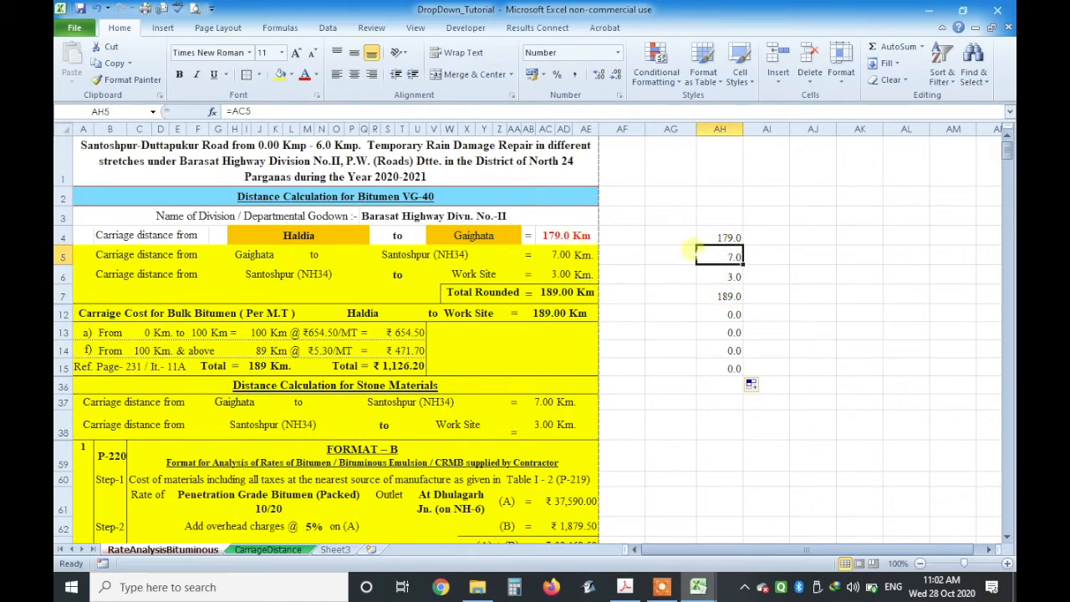
click(732, 238)
click(721, 368)
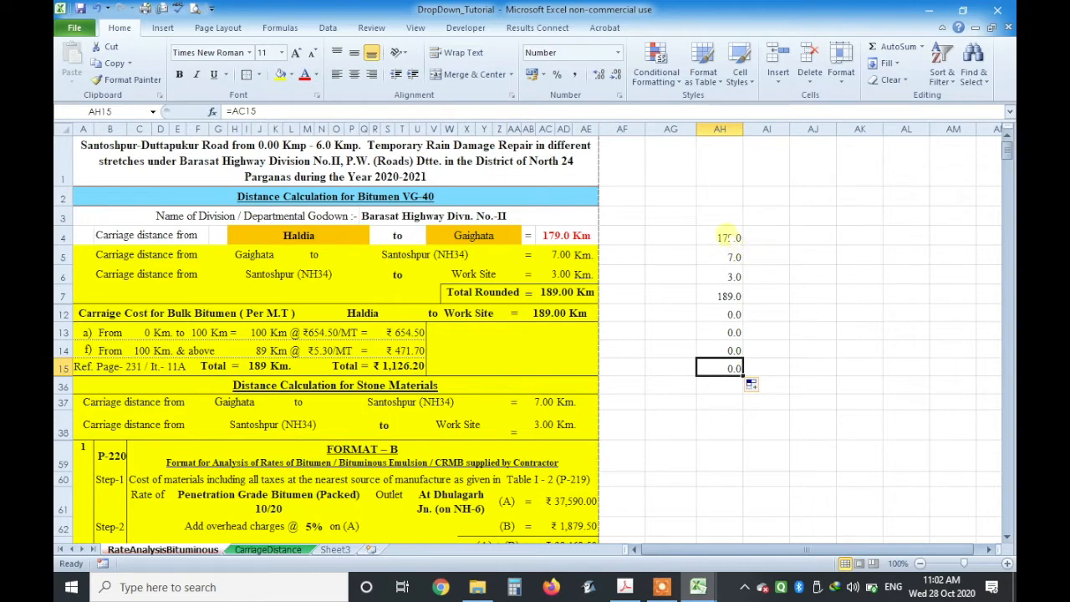
- Copy the relative-reference formula from AH4 and paste it into AJ6
click(727, 237)
click(108, 62)
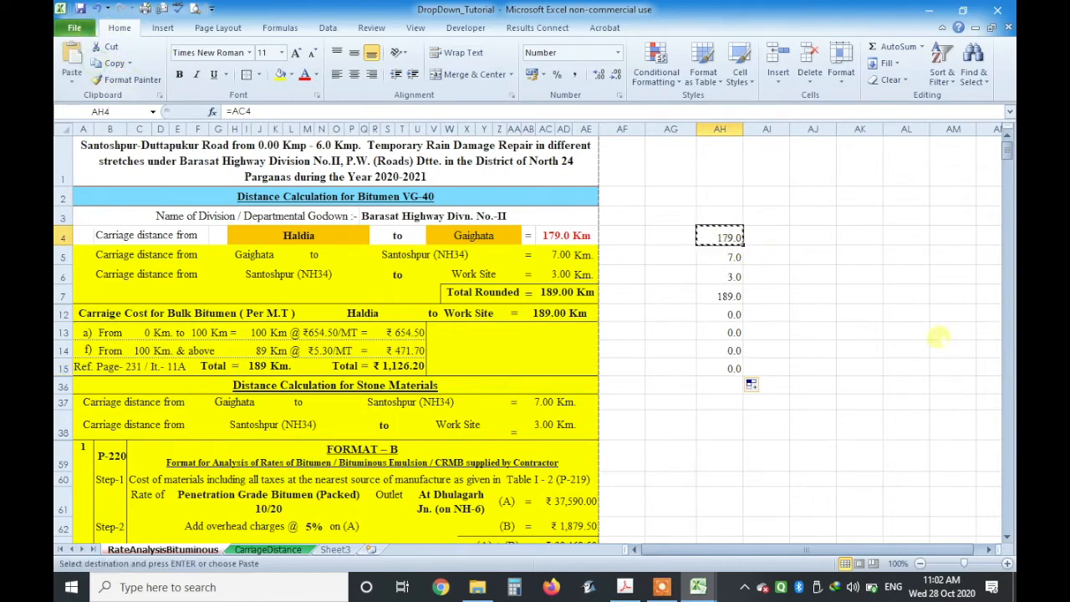
click(812, 277)
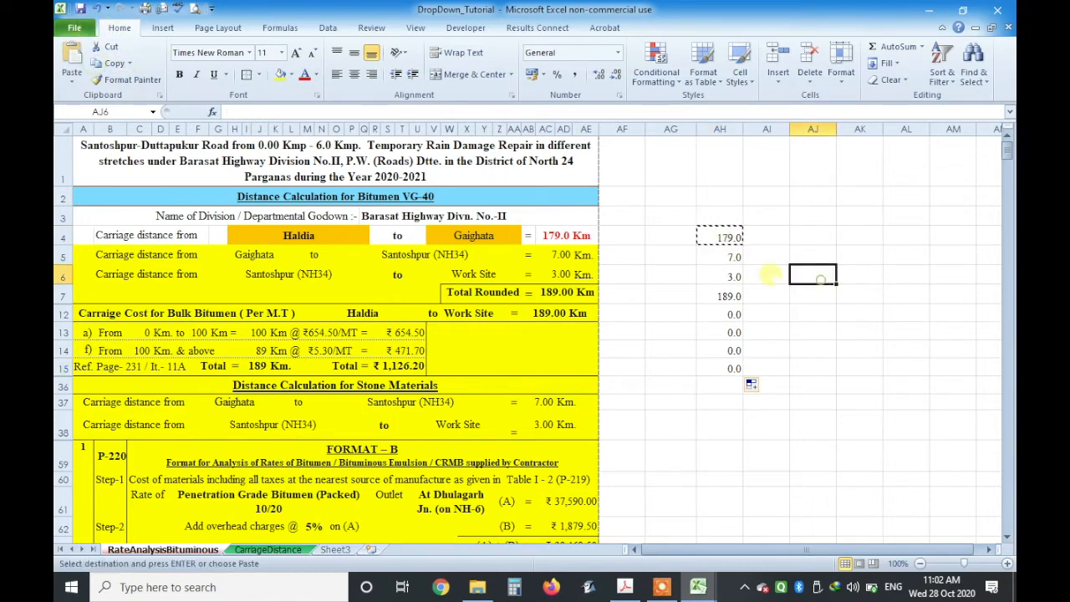
click(72, 58)
click(818, 401)
click(823, 275)
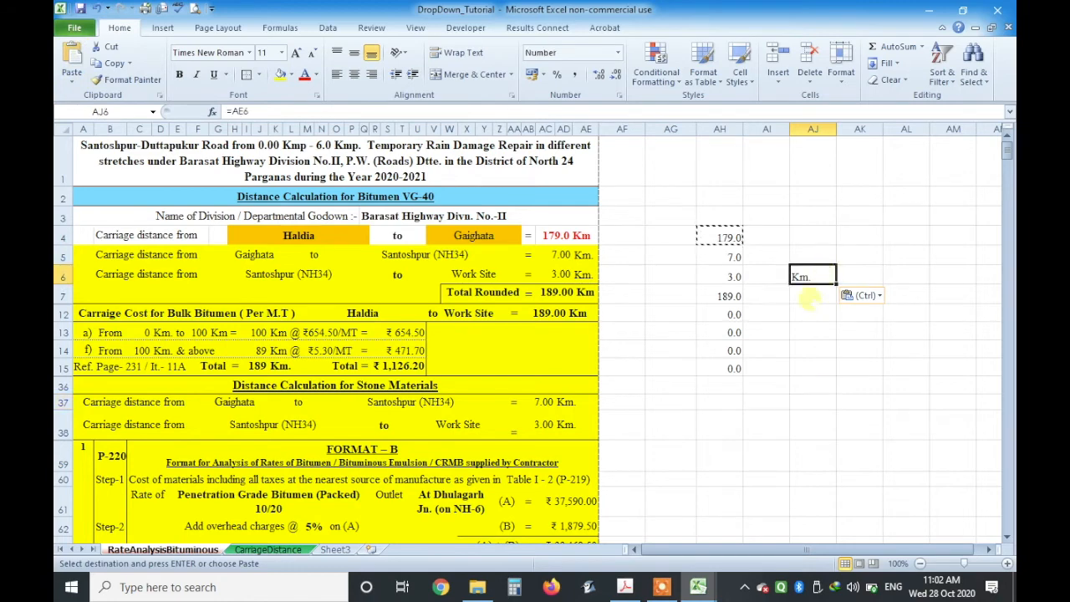
click(809, 300)
- Change the reference in AH4 to the fully absolute =$AC$4
click(721, 237)
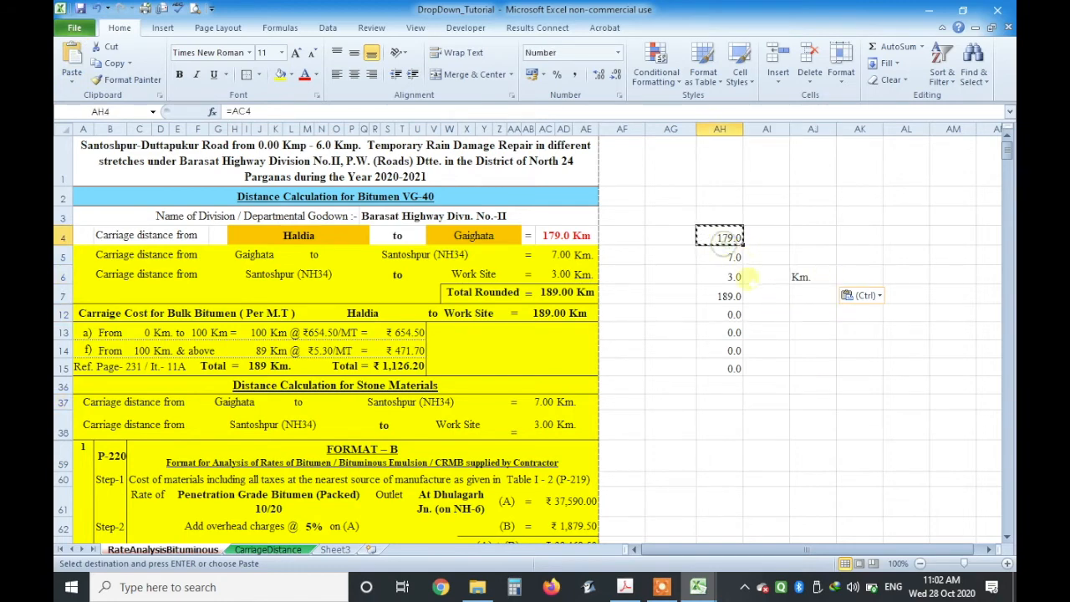
click(235, 111)
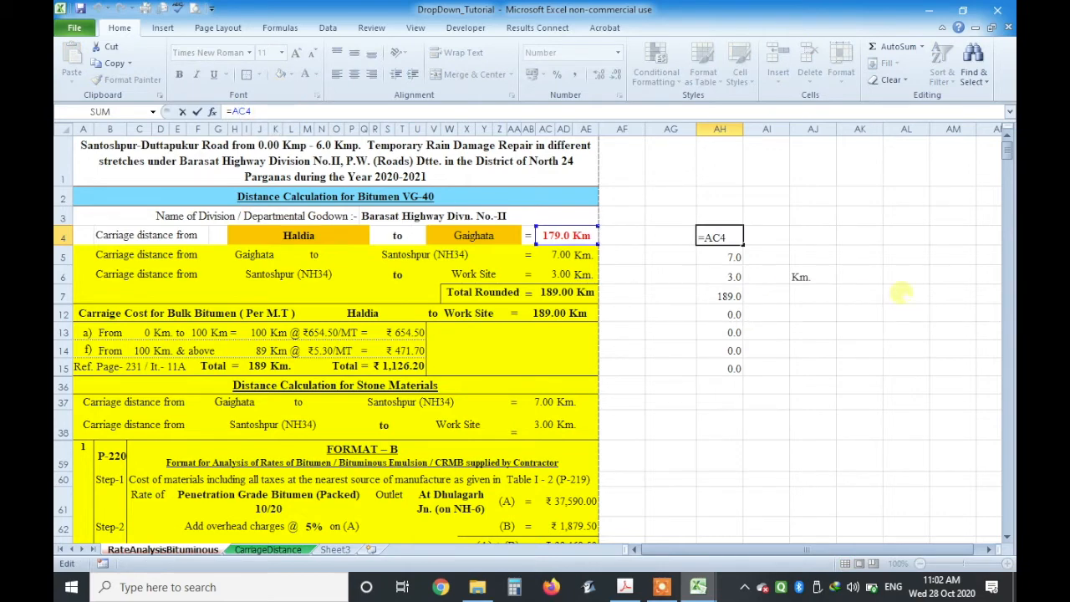
key(F4)
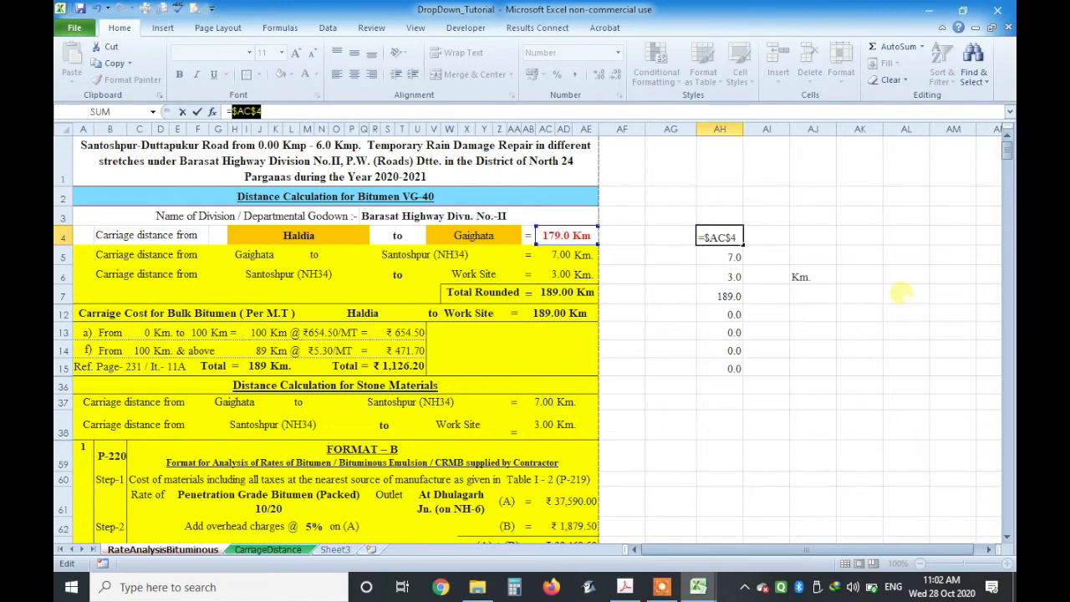
key(Return)
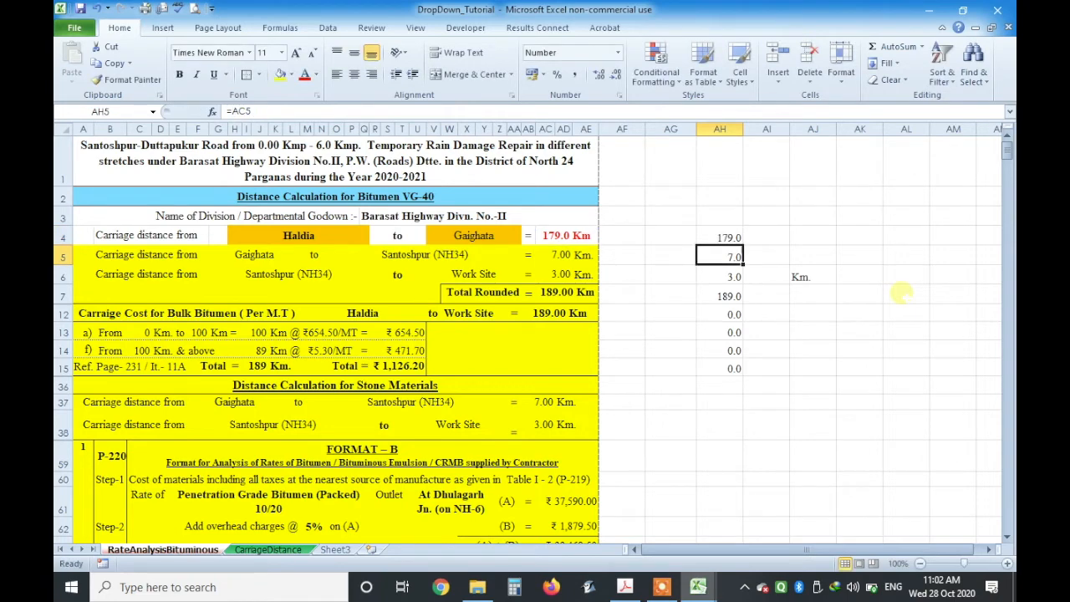
- Copy the absolute-reference formula from AH4 and paste it into AJ4, AL12, AK37 and AL2
click(724, 237)
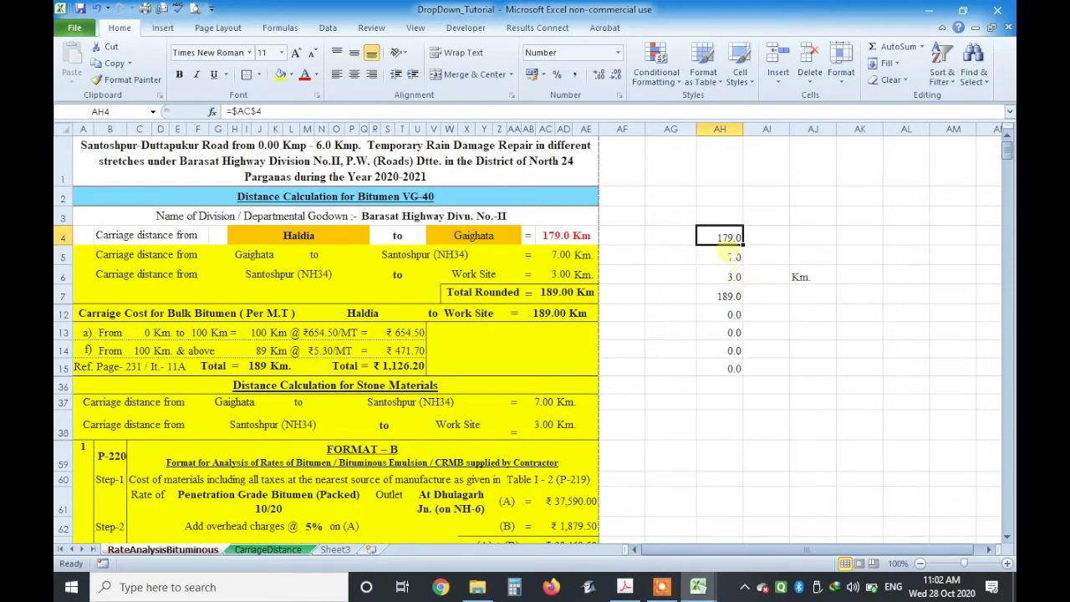
click(112, 63)
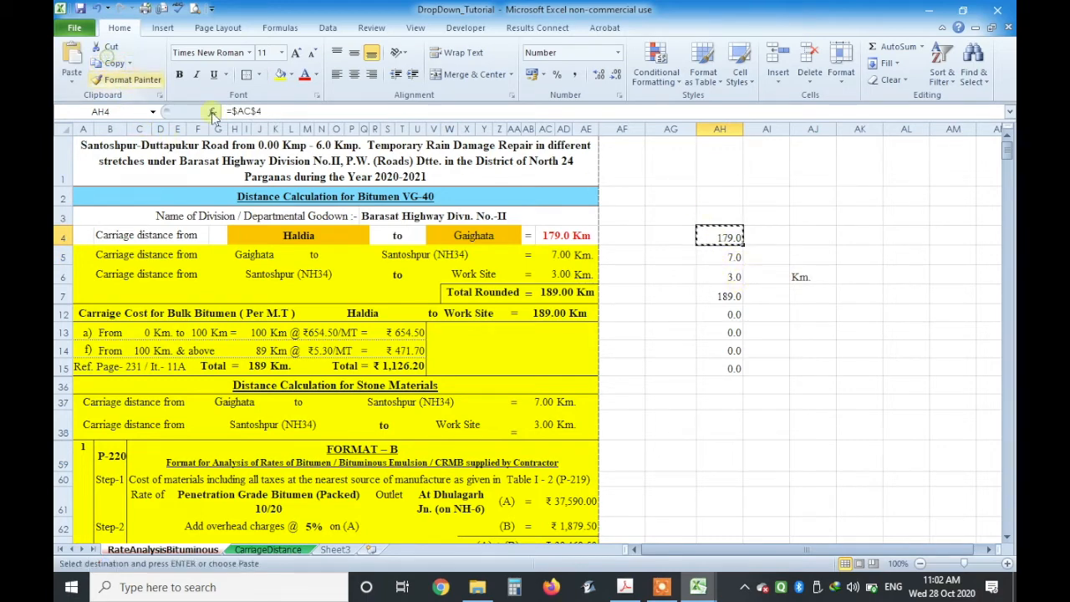
click(812, 235)
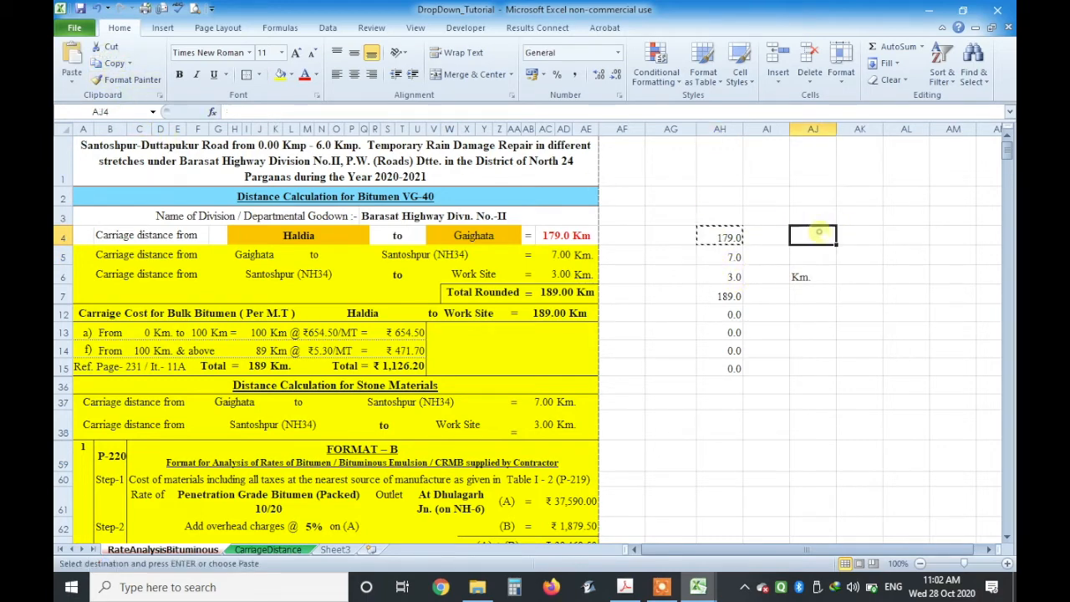
click(74, 60)
click(891, 313)
click(73, 75)
click(852, 401)
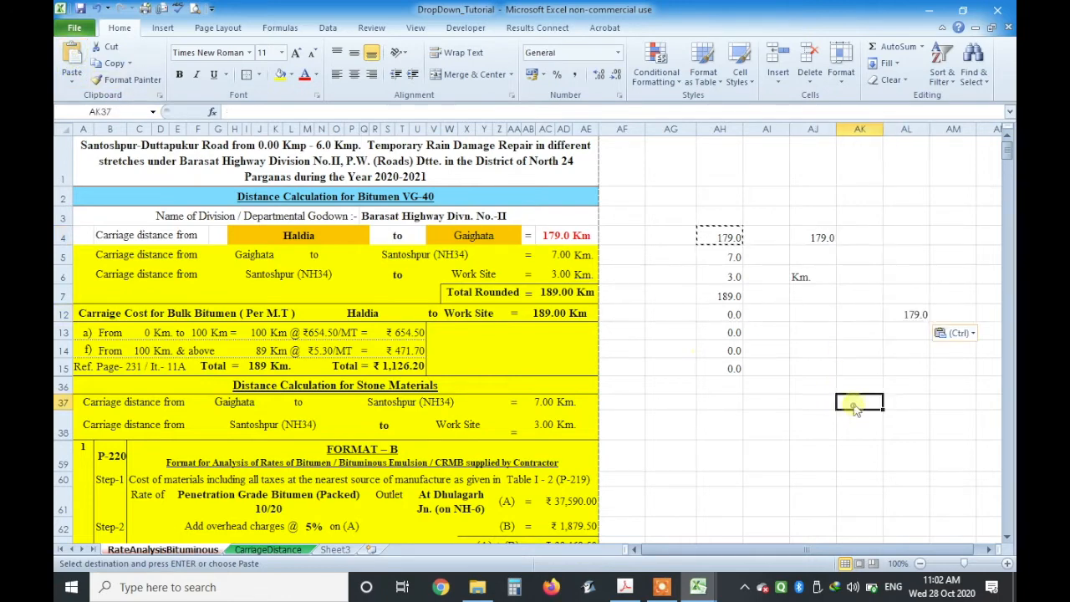
click(71, 63)
click(919, 196)
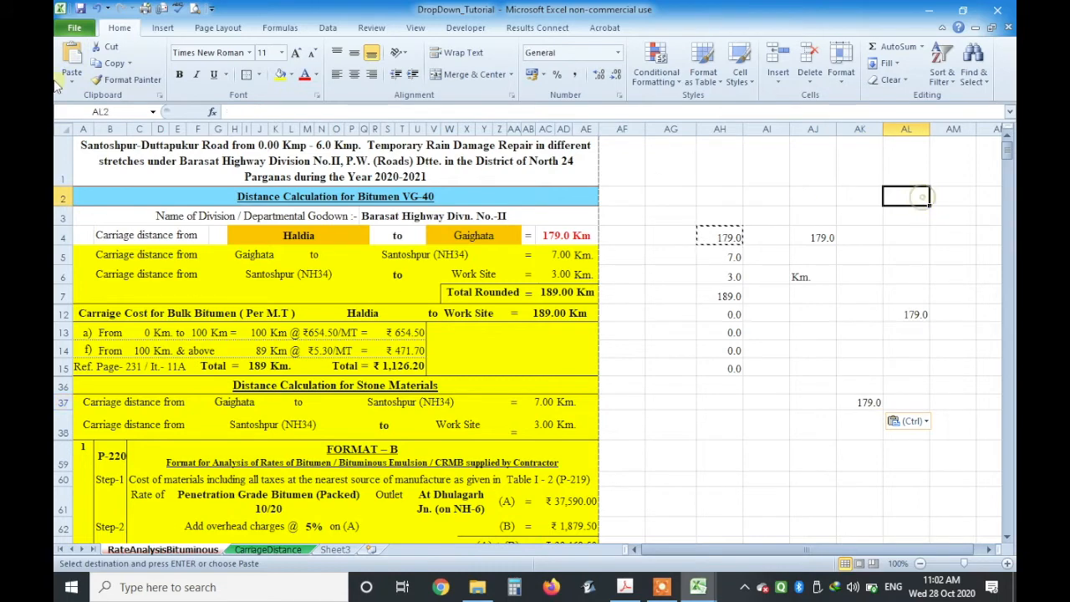
click(74, 63)
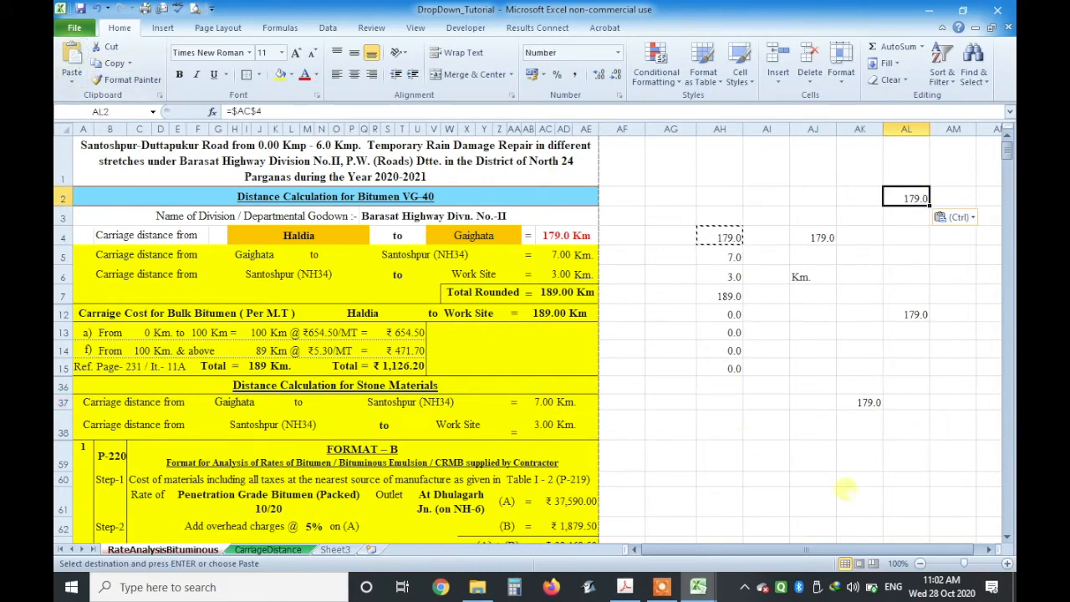
- End the copy operation and clear the pasted test formulas from AJ1:AM38
click(838, 493)
key(Escape)
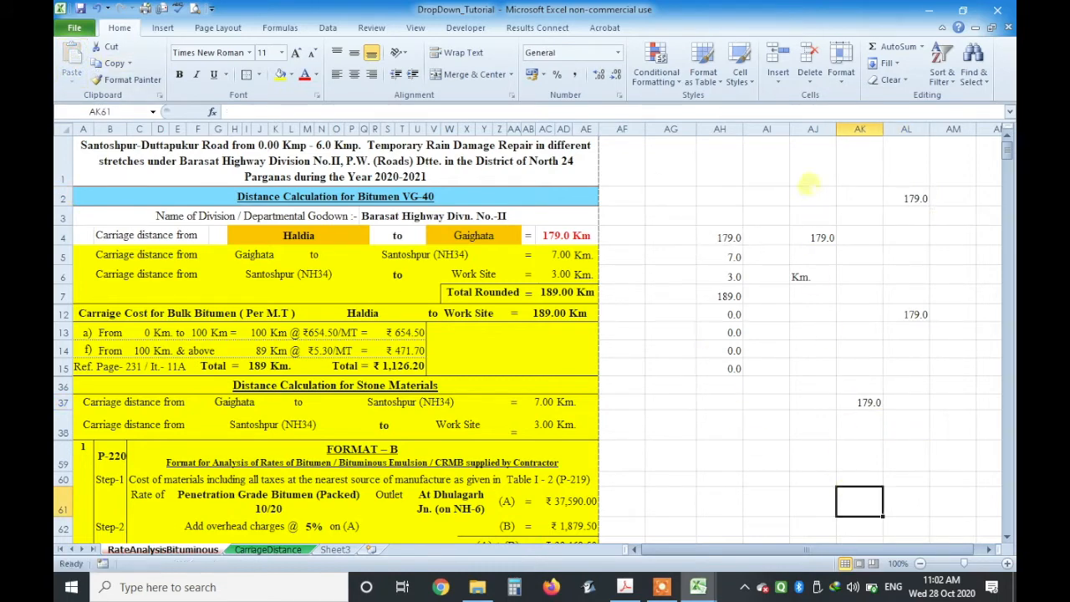
drag(807, 184, 941, 436)
key(Delete)
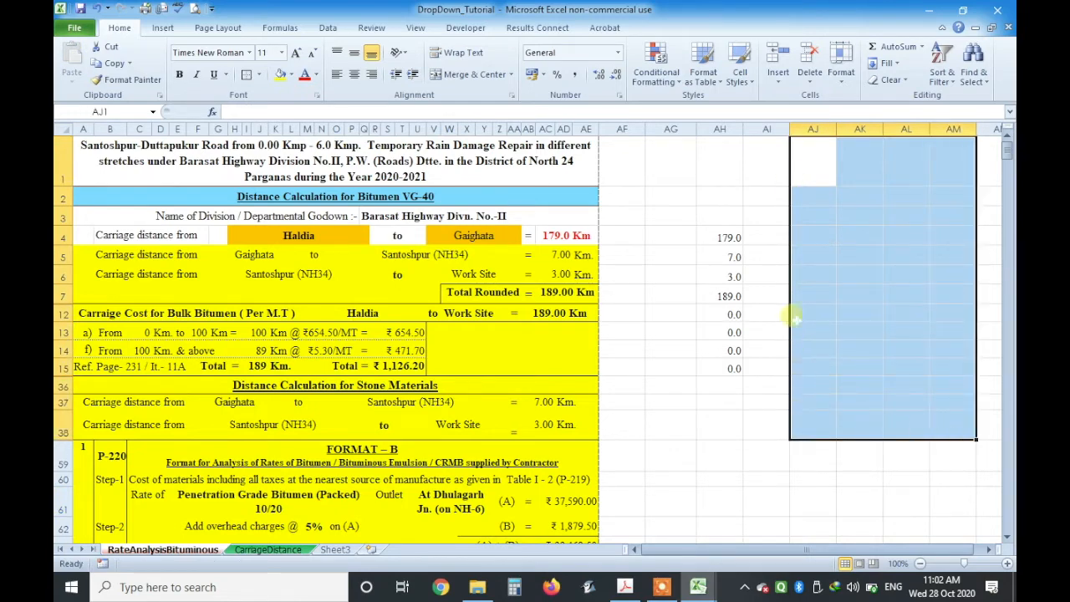
- Change the reference in AH4 to the row-absolute form =AC$4
click(727, 237)
click(232, 111)
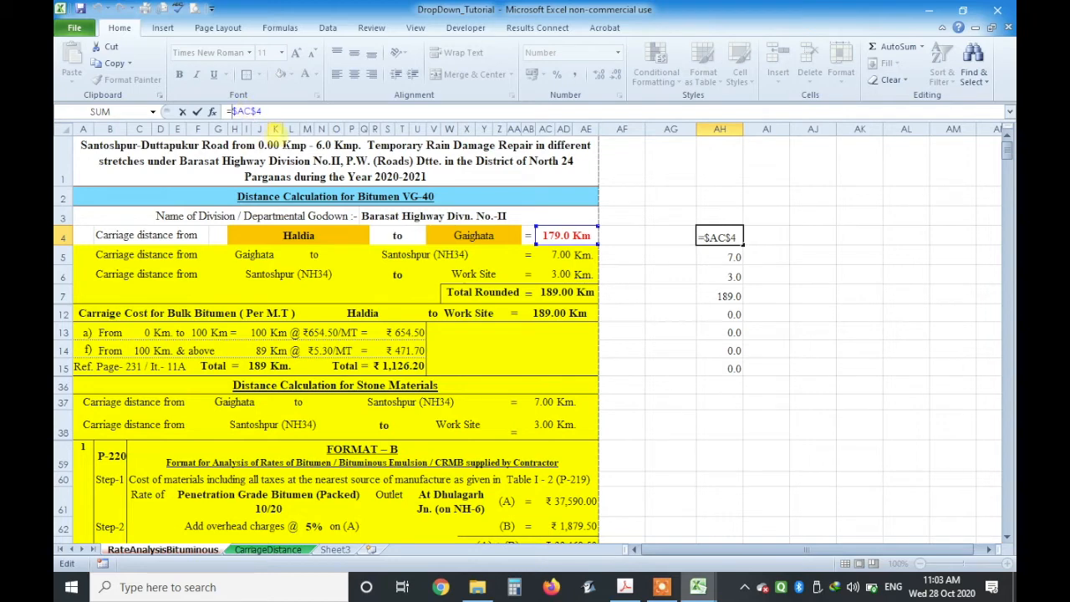
key(F4)
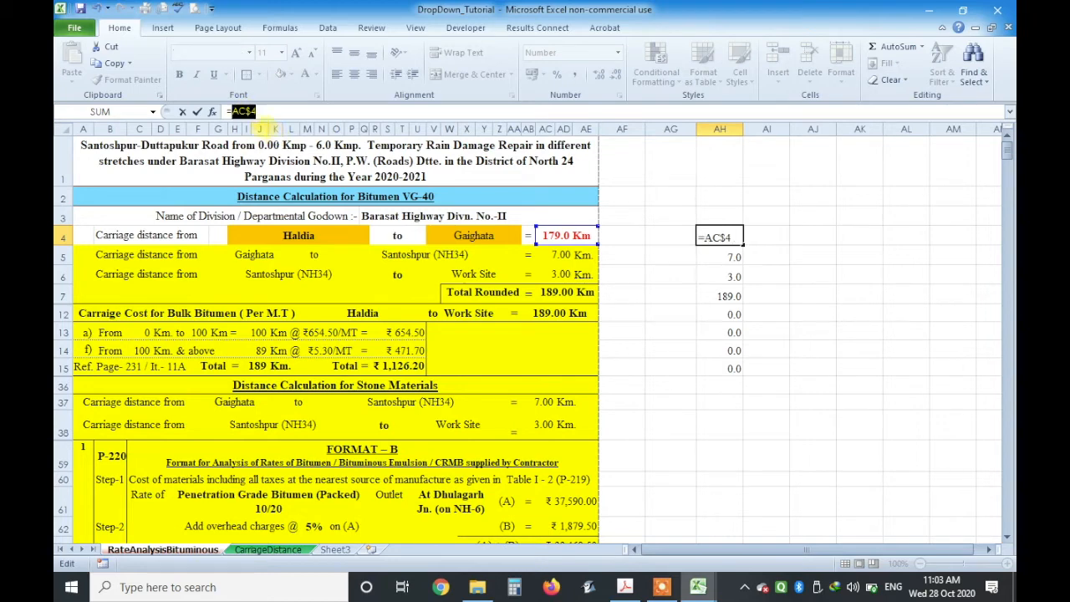
click(299, 112)
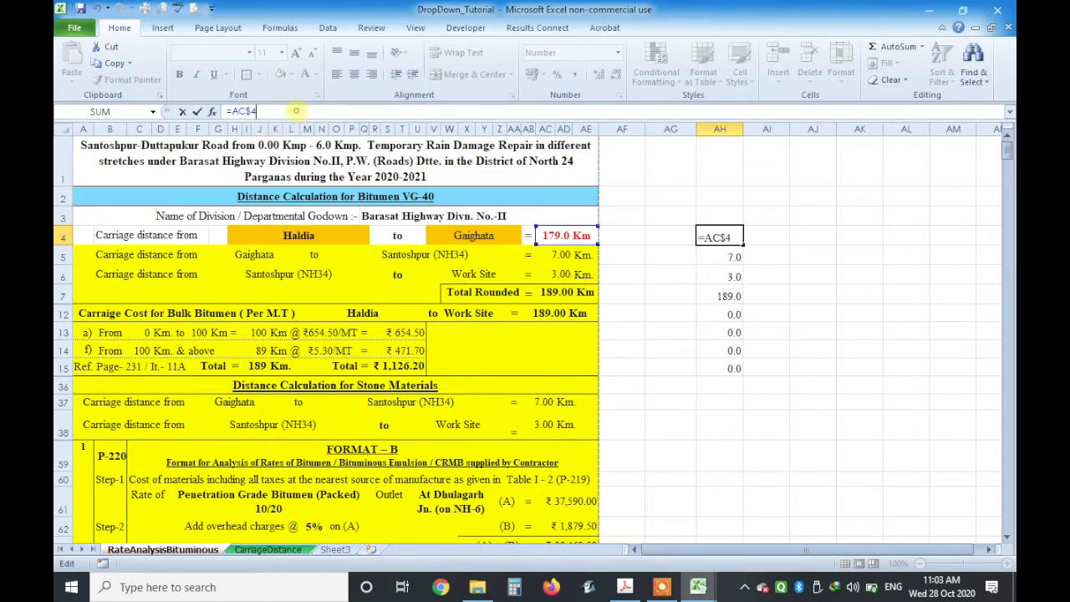
key(Return)
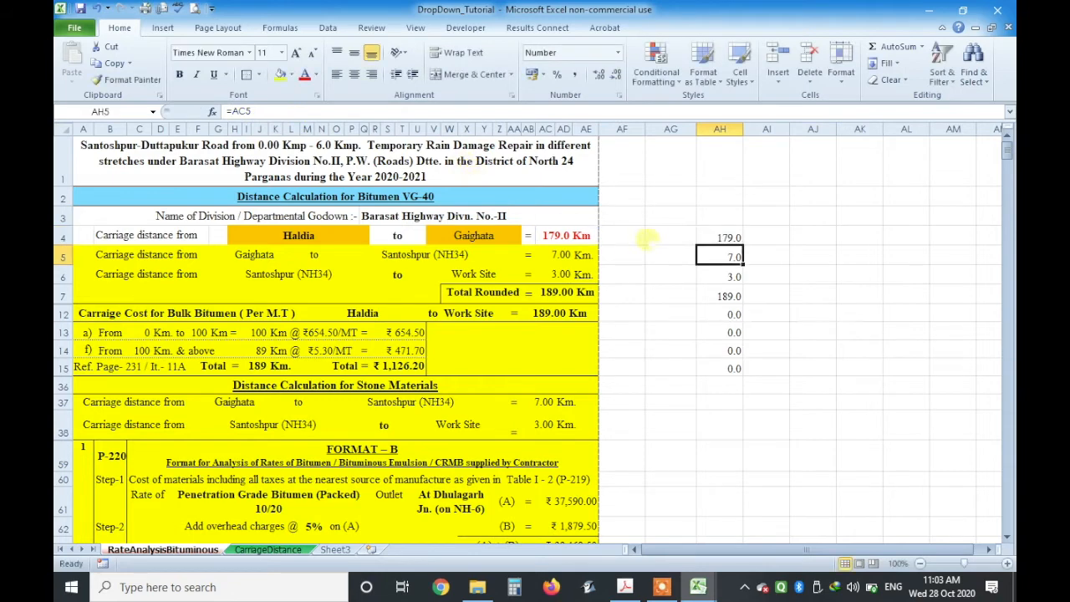
- Change the reference in AH4 to the column-absolute form =$AC4
click(719, 237)
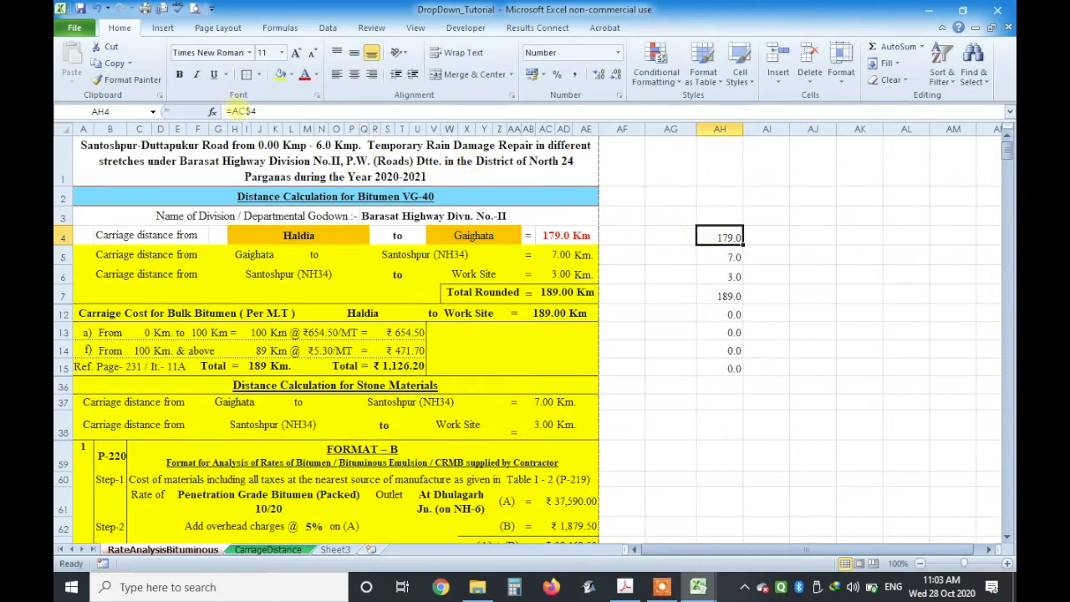
click(236, 111)
key(F4)
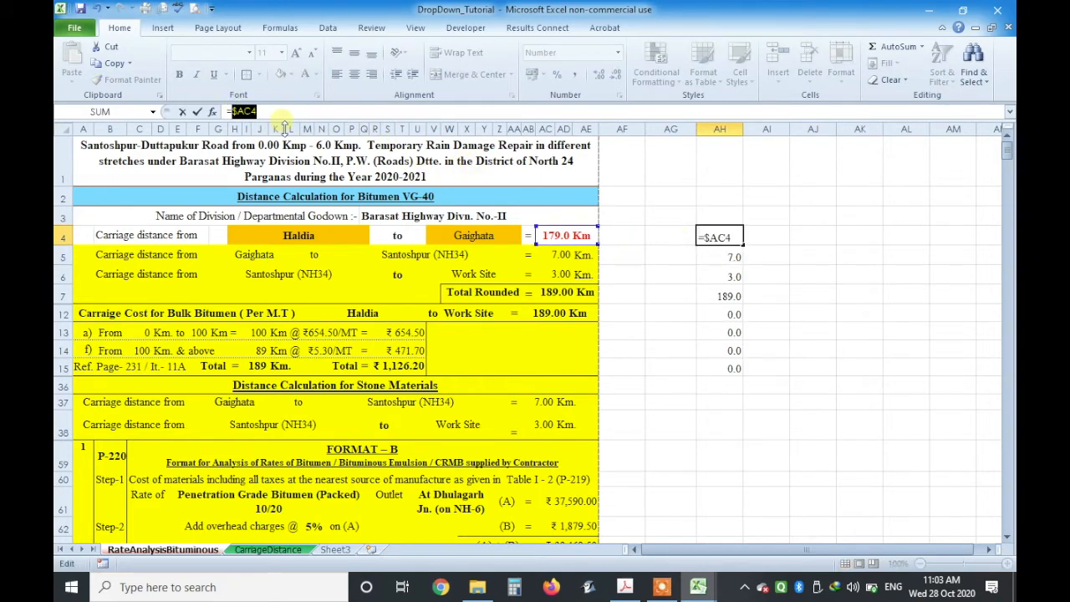
- Make the reference in cell AH4 fully absolute so its formula reads =$AC$4
key(ctrl+Return)
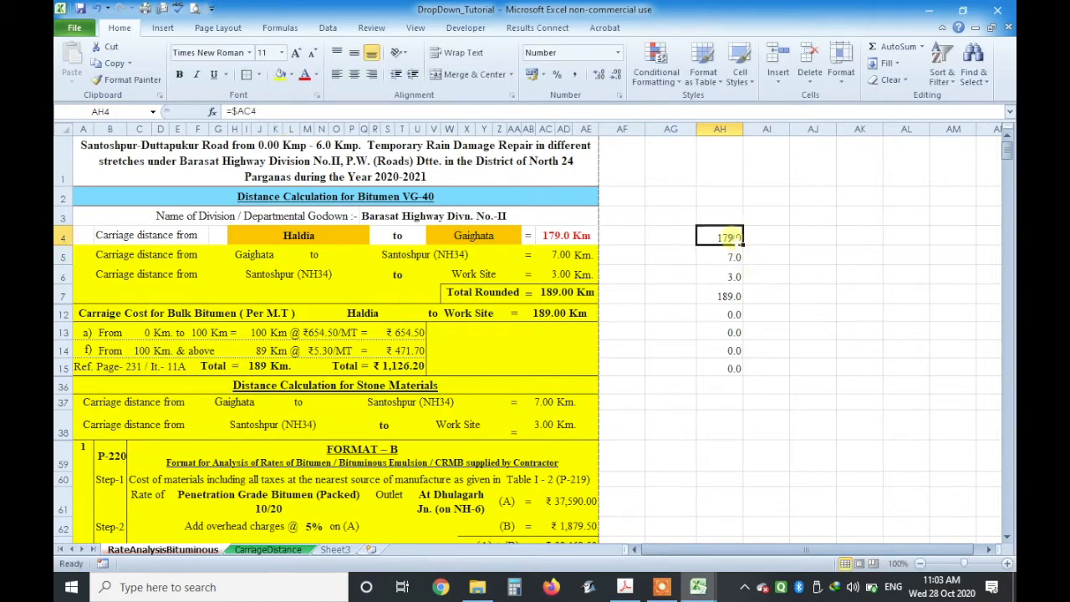
click(249, 111)
key(F4)
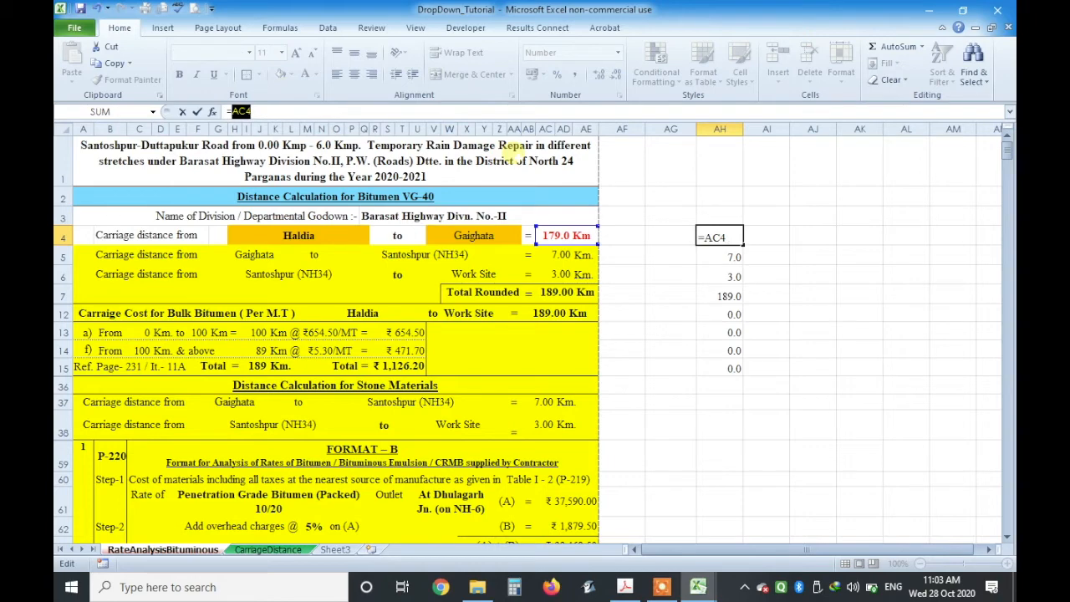
key(F4)
key(Return)
click(709, 235)
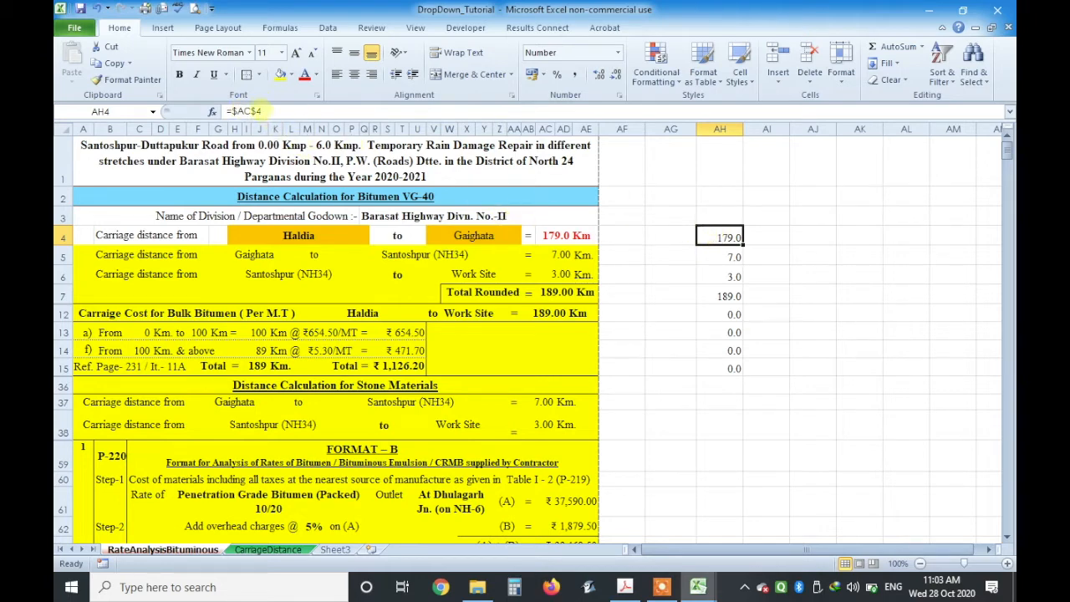
- Change AH4's formula to the row-locked reference =AC$4 and fill it across to AL4
click(242, 111)
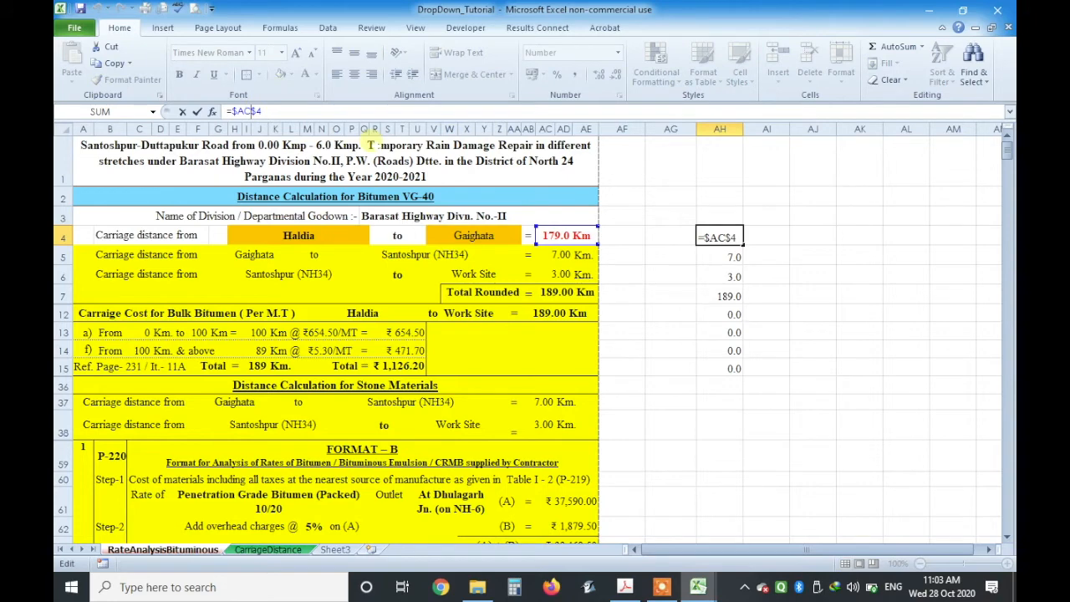
key(F4)
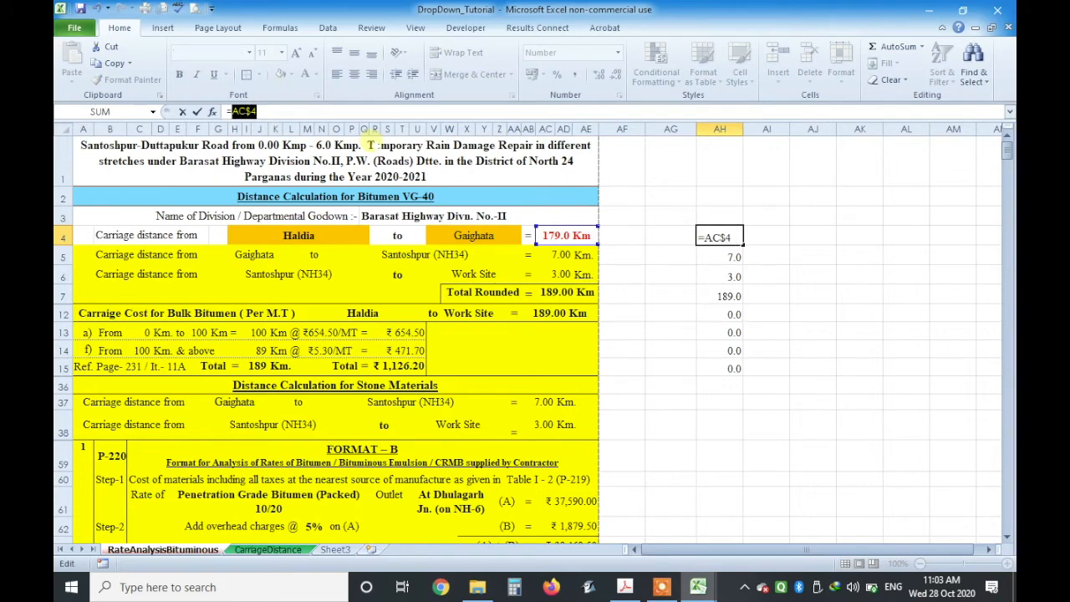
key(Return)
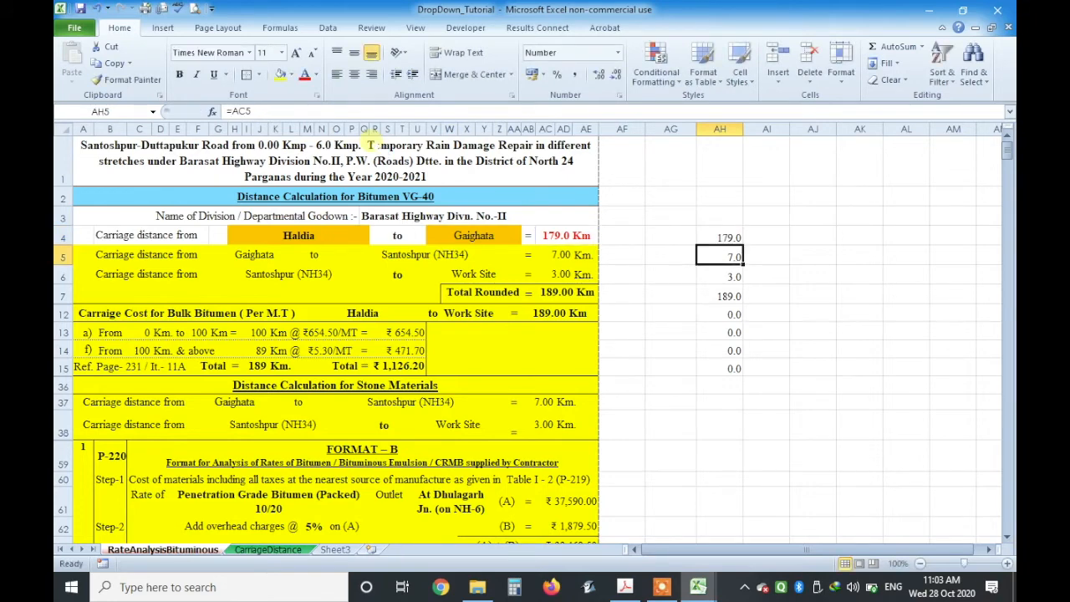
click(708, 238)
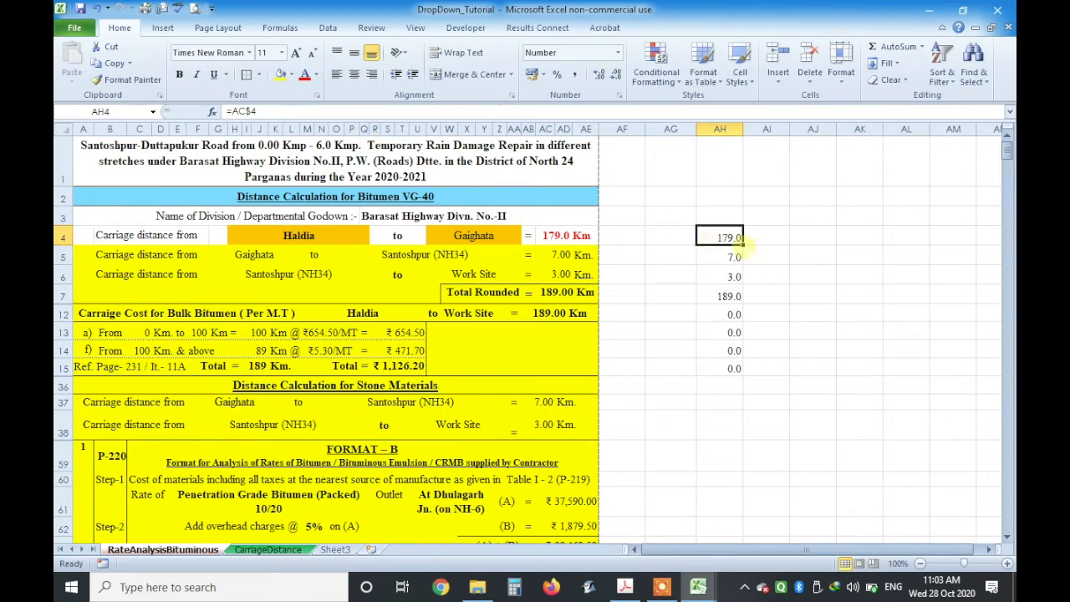
drag(743, 241, 911, 244)
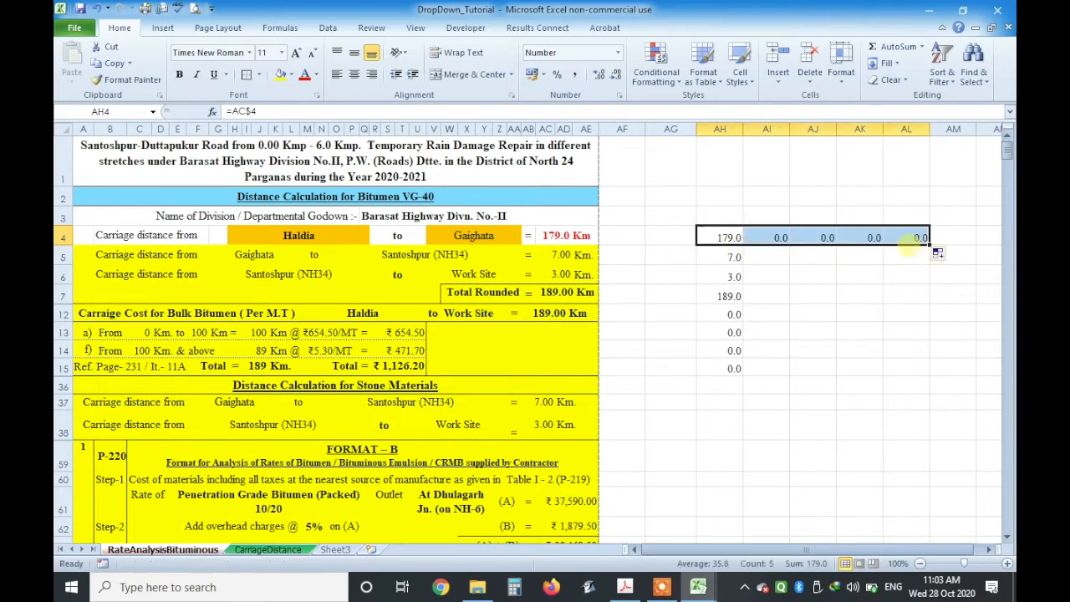
click(849, 273)
- Inspect the filled formulas in each cell from AH4 to AL4
click(724, 238)
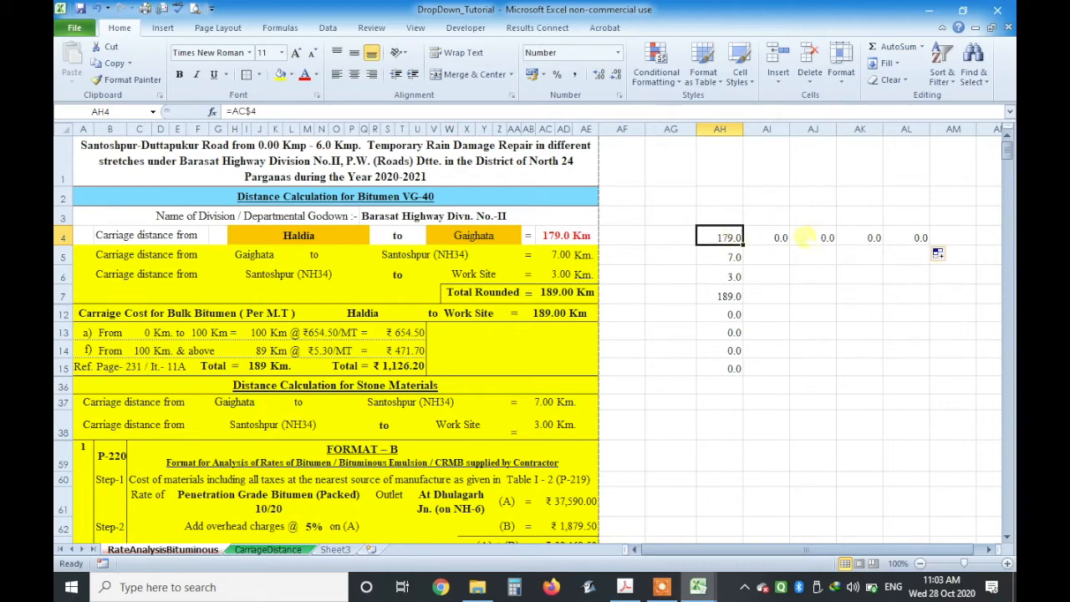
click(775, 238)
click(816, 237)
click(860, 239)
click(908, 238)
click(728, 237)
- Enter 0 in cell AF4 and replace it with 67 to test the row-locked formulas
click(615, 235)
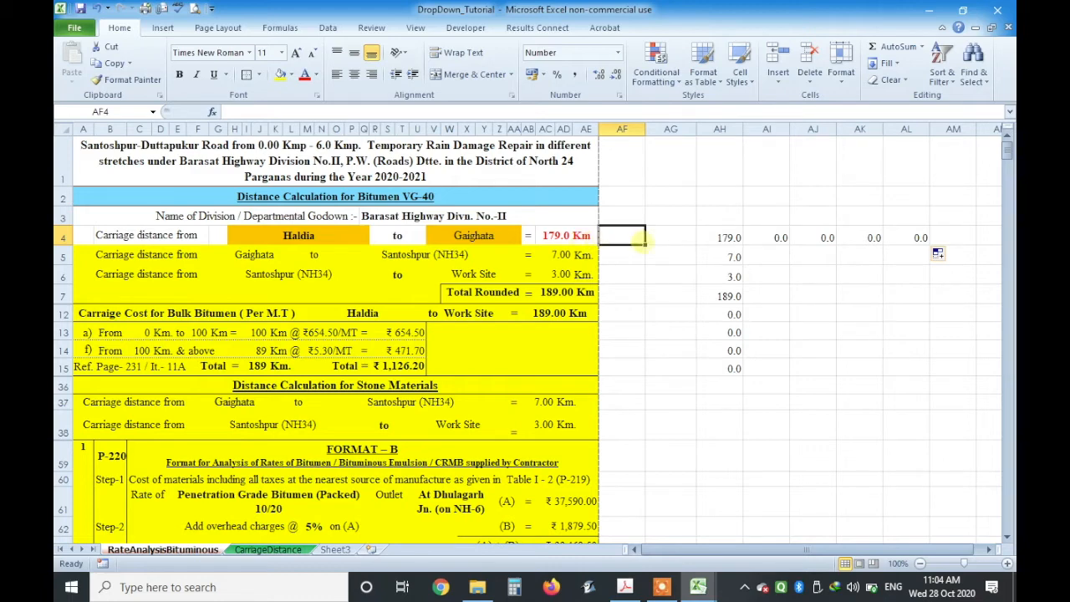
text(0)
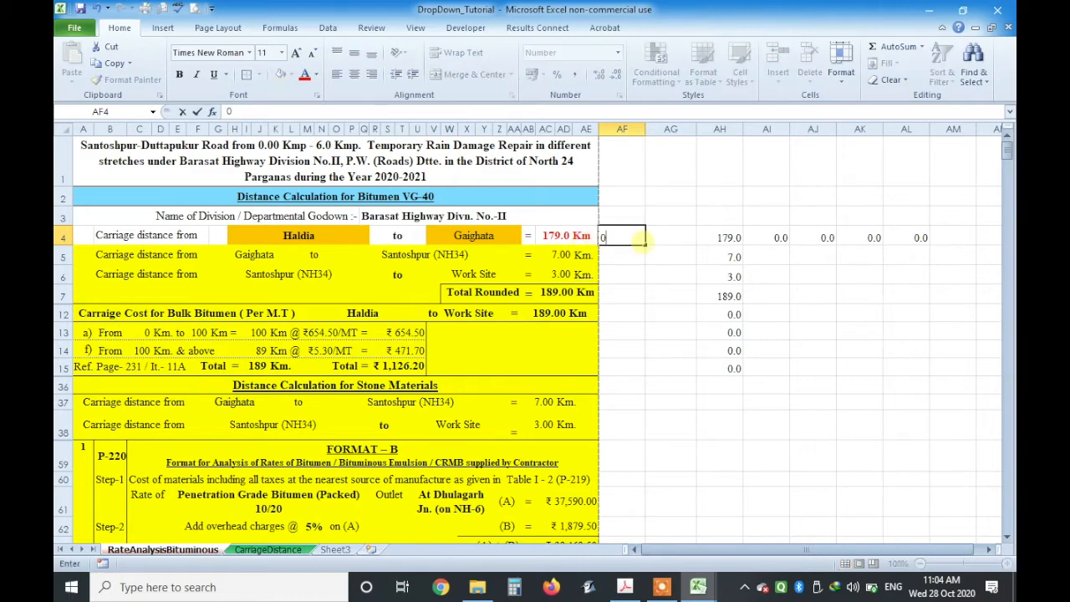
key(Return)
click(623, 237)
text(67)
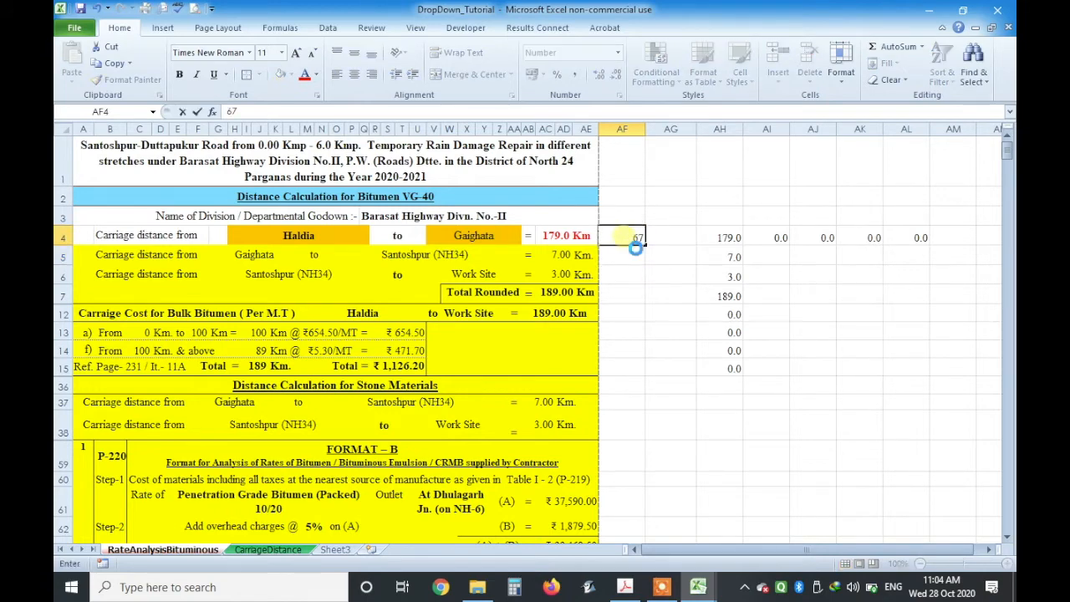
key(Return)
click(671, 313)
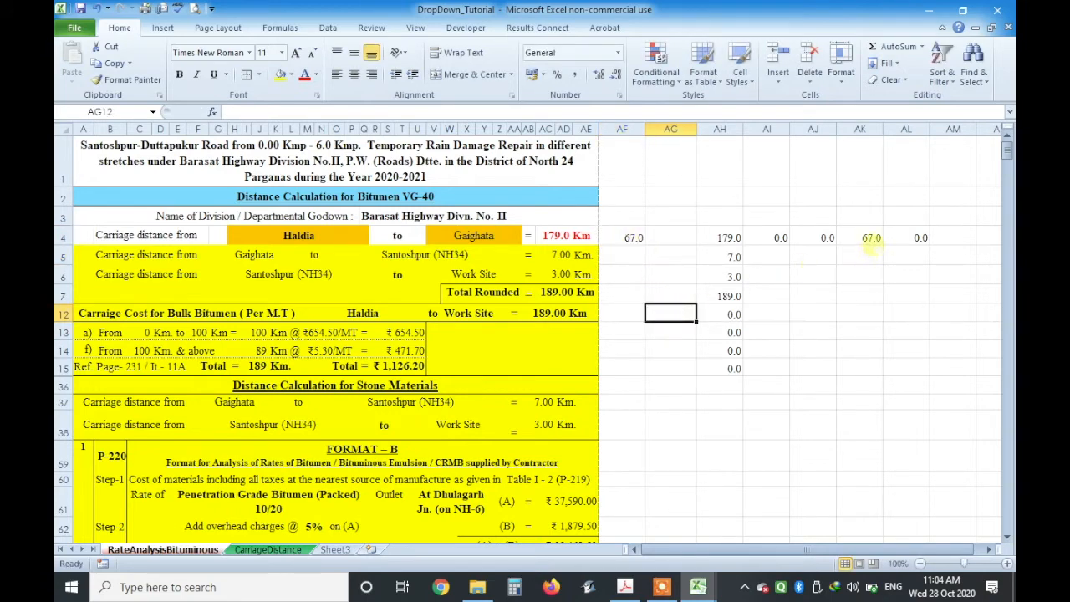
- Fill the =AC$4 formula from AH4 down to AH36 and across to AL4
click(872, 238)
click(727, 237)
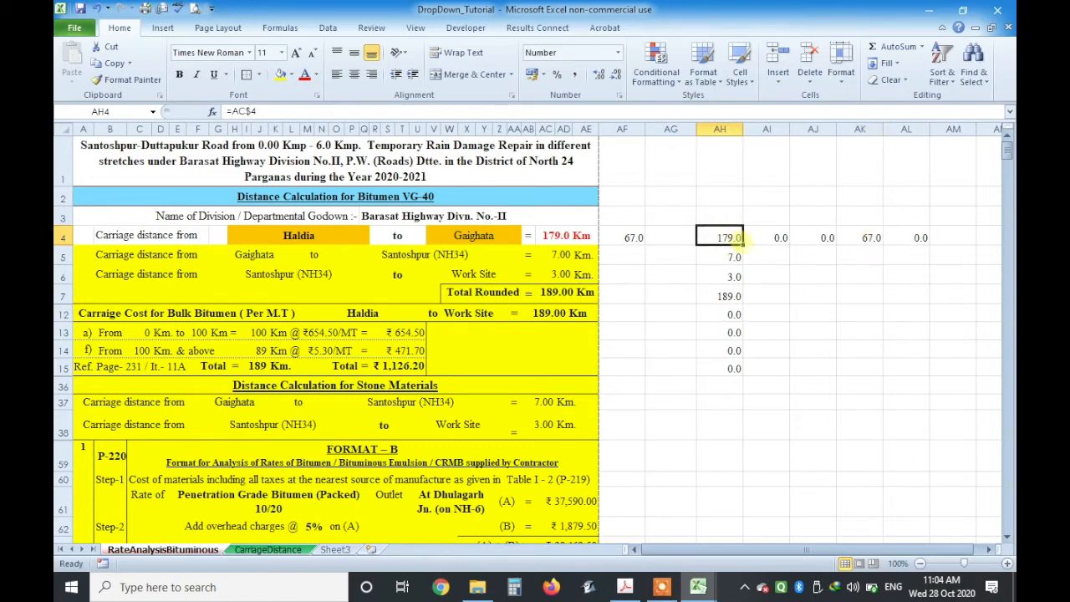
drag(742, 244, 745, 330)
drag(733, 388, 735, 390)
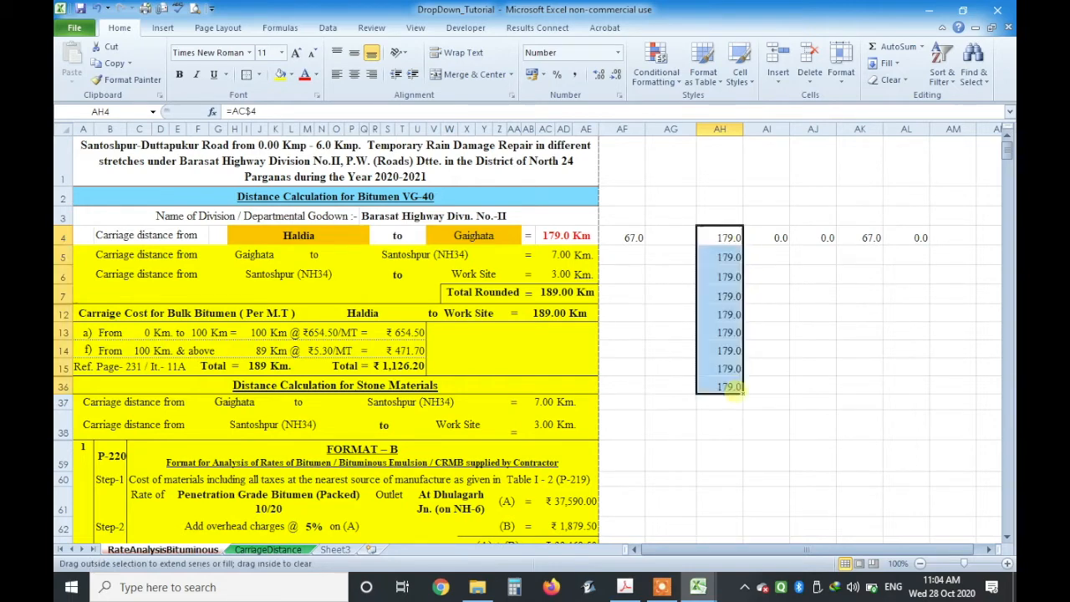
click(815, 366)
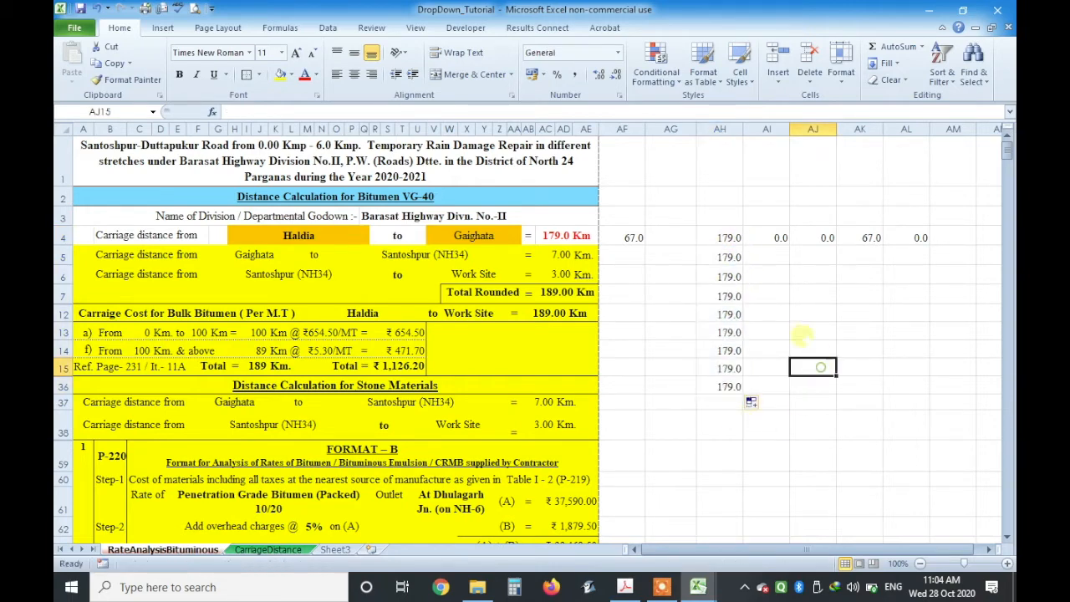
click(729, 237)
drag(742, 242, 919, 244)
click(874, 344)
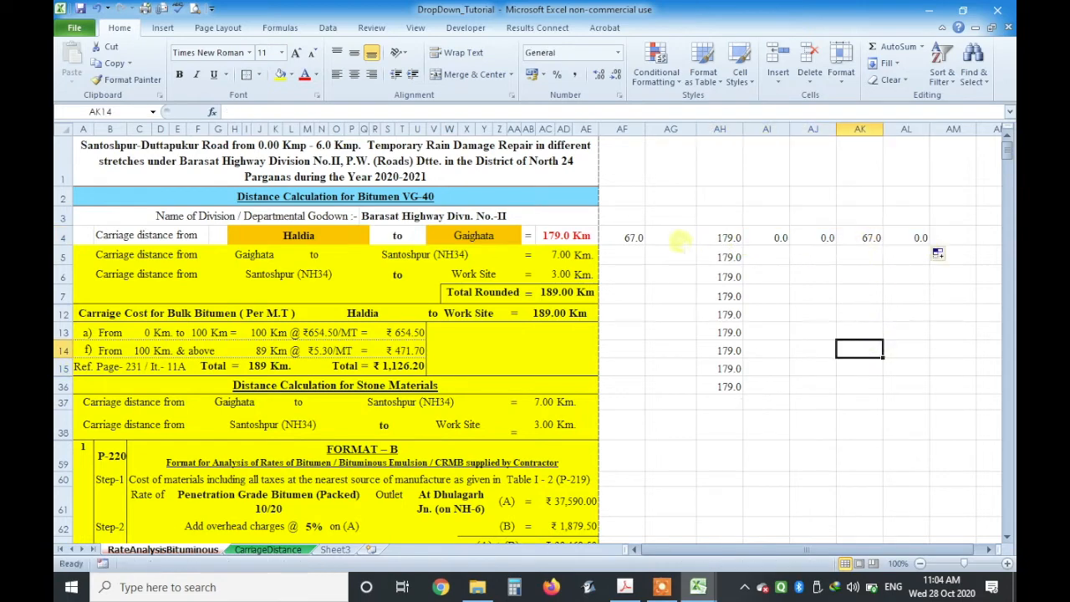
- Compare the source cells AC4 and AF4 with the formulas in AI4, AJ4 and AK4
click(643, 238)
click(544, 236)
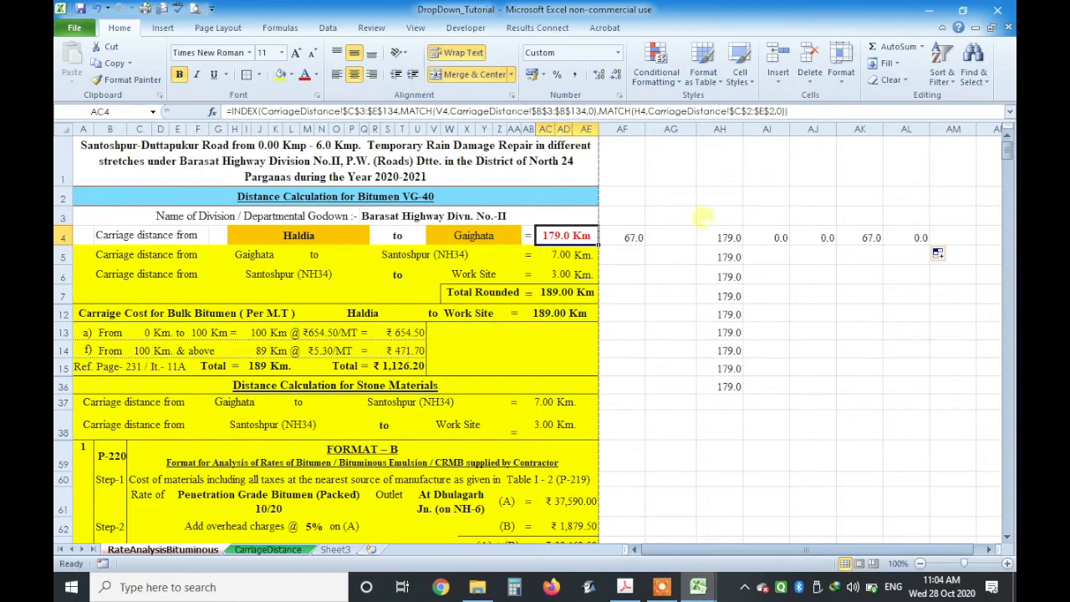
click(766, 236)
click(813, 237)
click(627, 237)
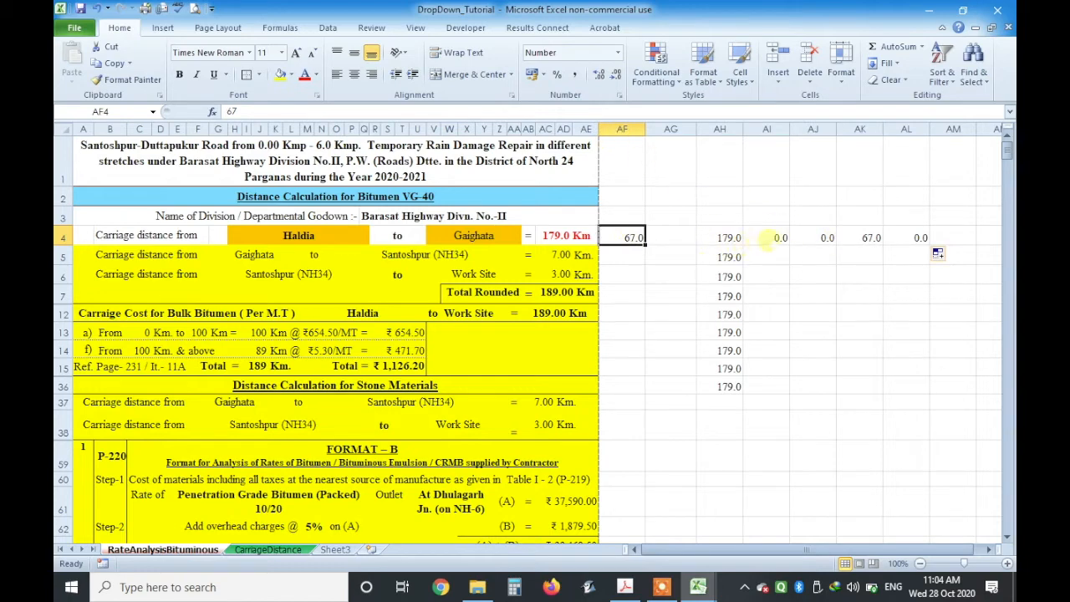
click(865, 238)
- Set the test value in cell AF4 to 5
click(634, 238)
text(5)
key(Return)
click(774, 335)
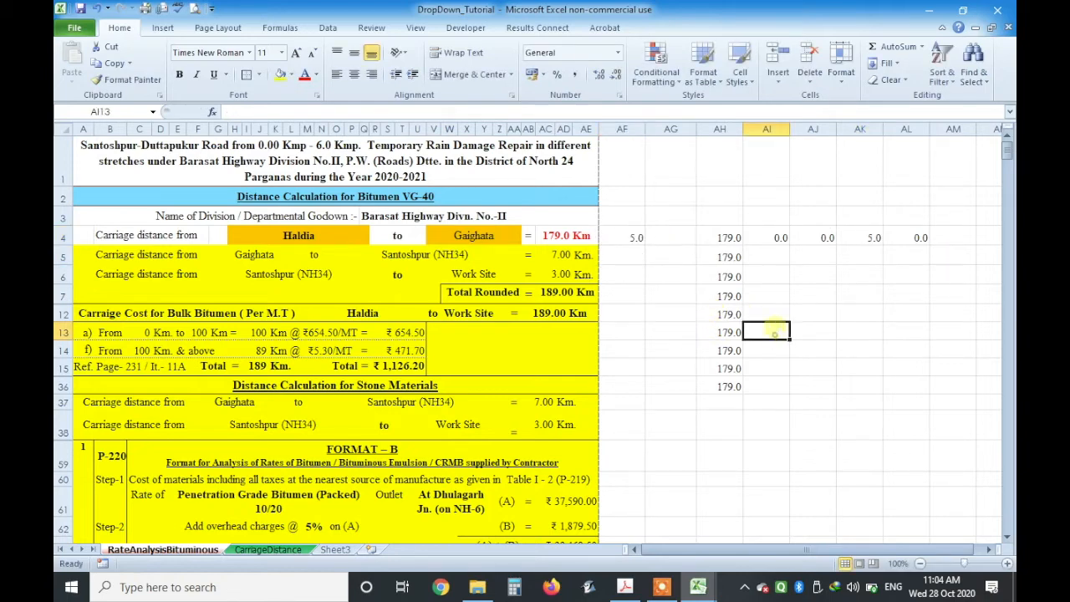
- Repeat the fill of AH4's row-locked formula down to AH36 and across to AL4
double_click(719, 238)
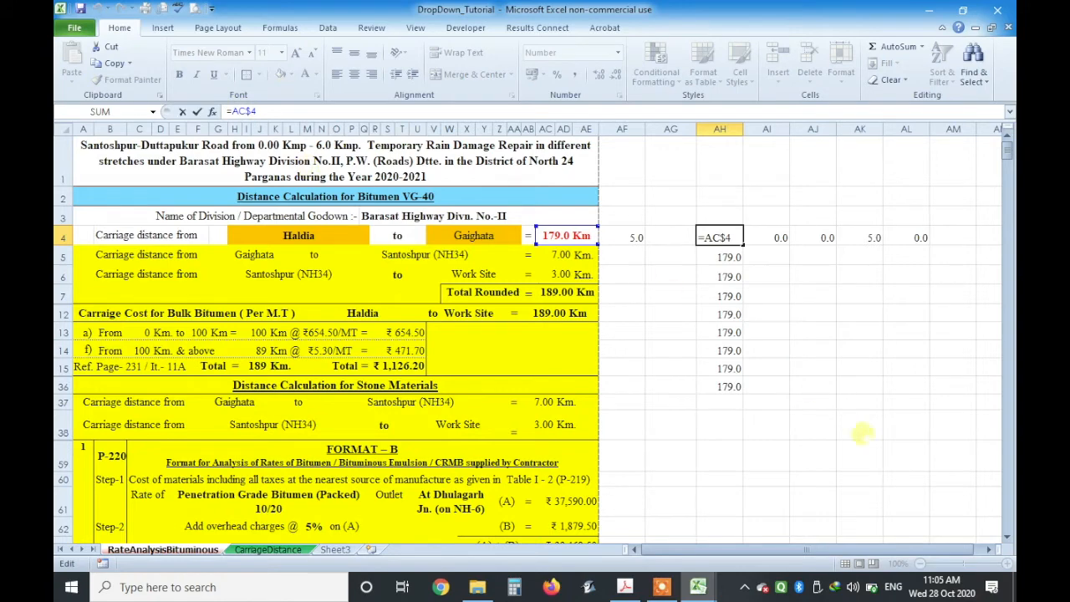
key(Escape)
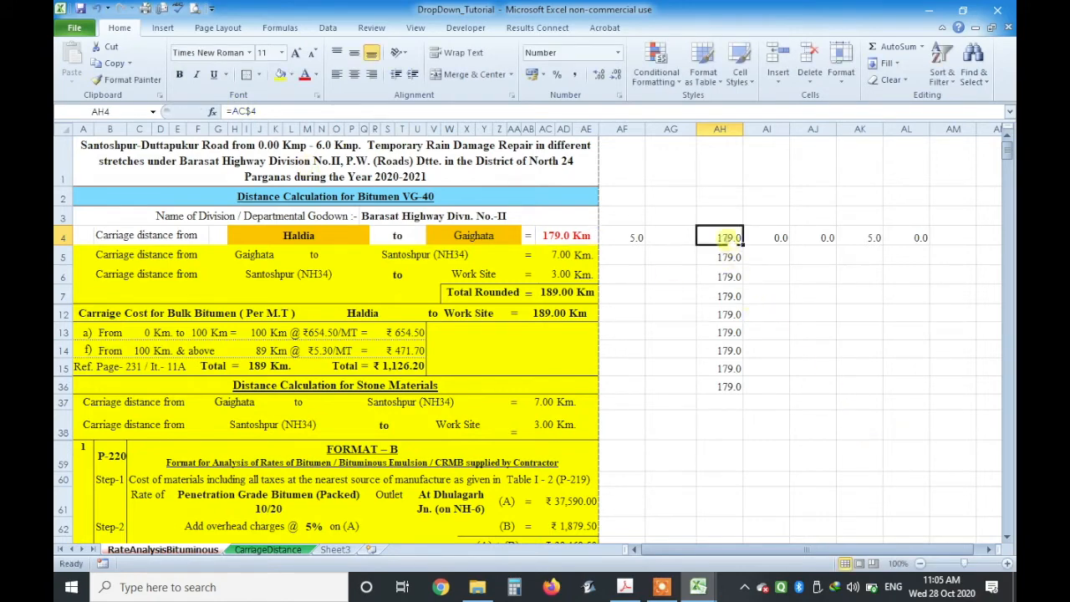
drag(741, 242, 739, 398)
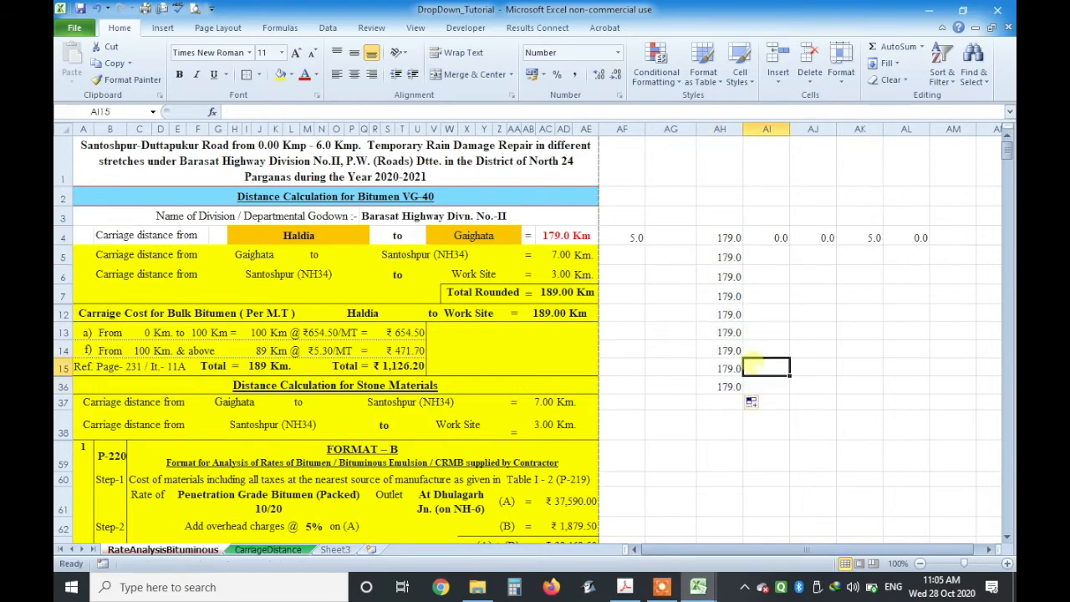
click(728, 237)
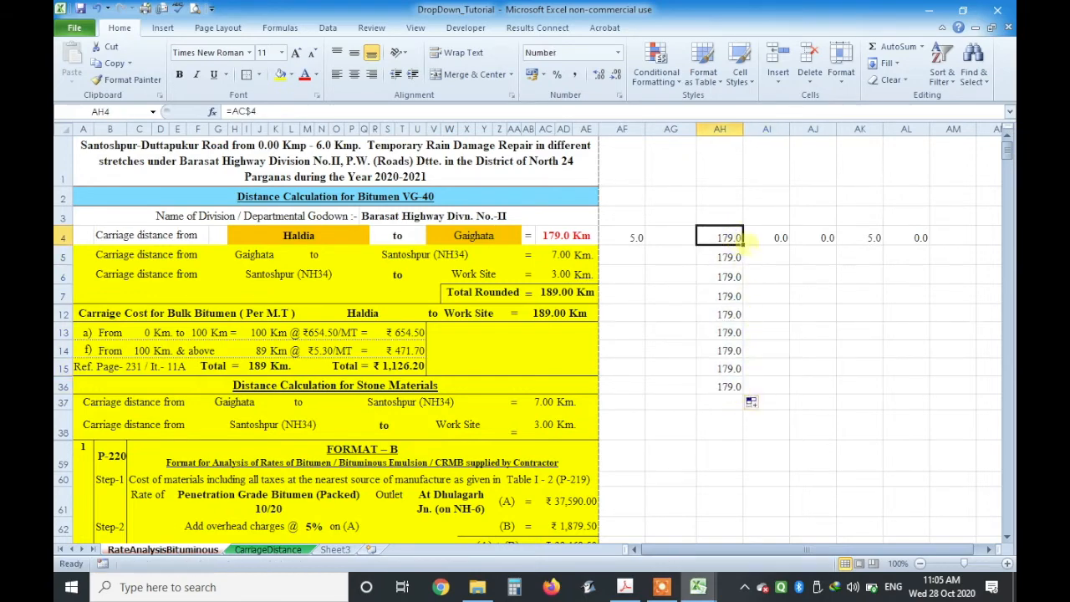
drag(743, 242, 920, 249)
click(910, 273)
- Switch AH4's formula to the column-locked reference =$AC4
click(728, 238)
key(F2)
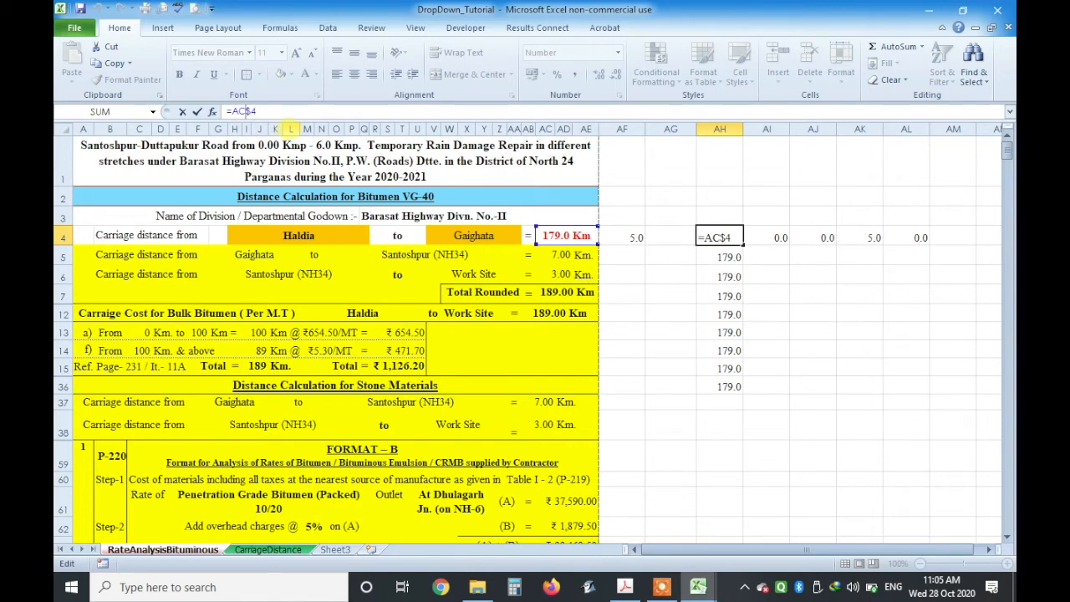
key(F4)
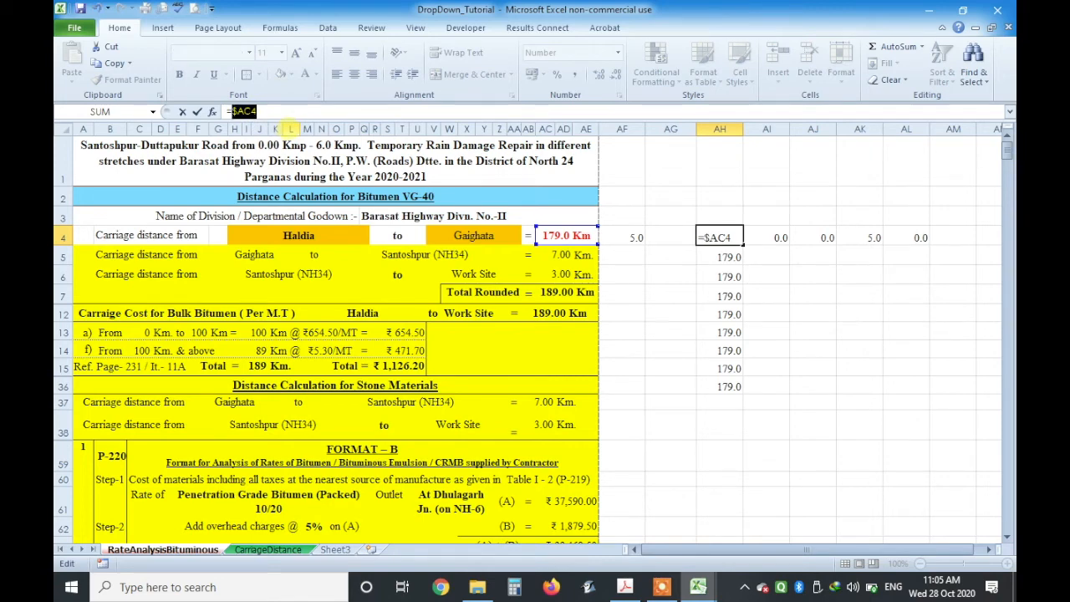
key(Return)
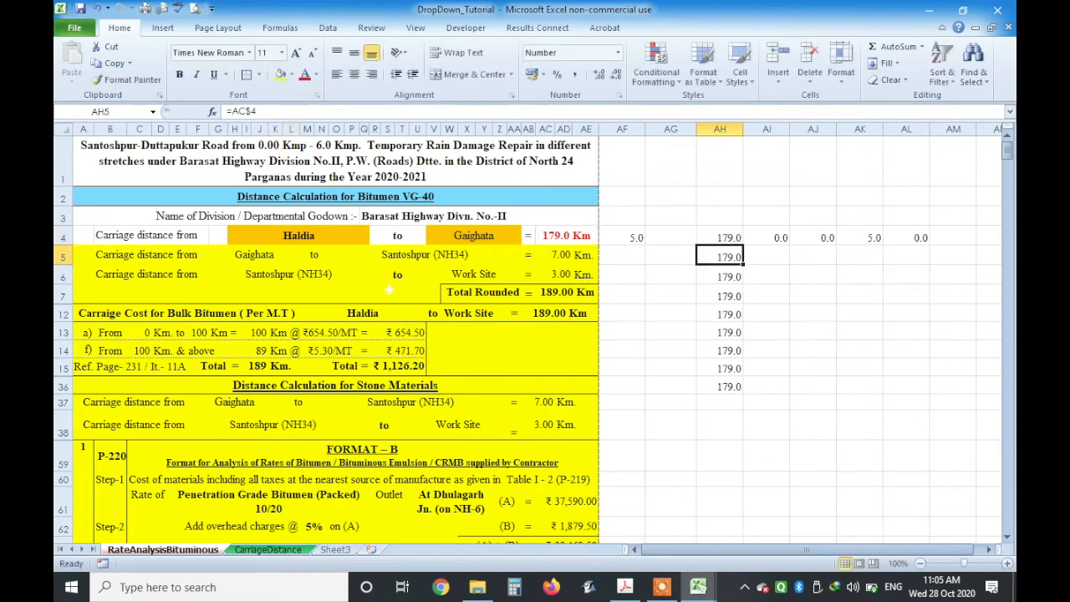
- Fill the =$AC4 formula from AH4 across to AL4 and down to AH37
click(719, 402)
click(718, 237)
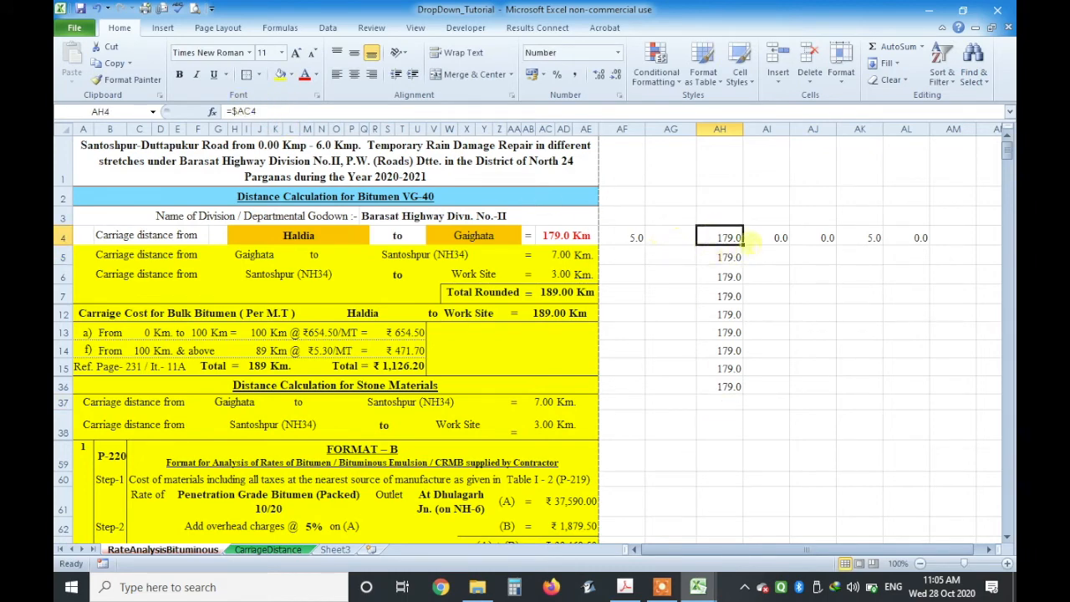
drag(743, 241, 917, 242)
click(733, 234)
drag(742, 243, 732, 414)
click(656, 463)
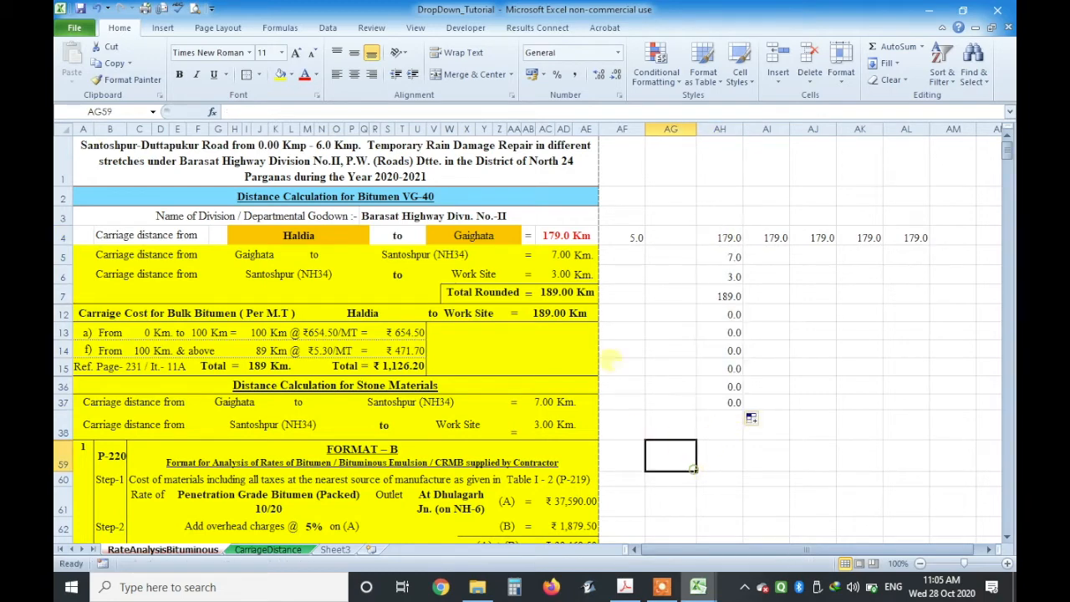
- Examine which cells the column-locked formulas in column AH refer to, from AH5 down to AH37, and return to AH4
double_click(717, 258)
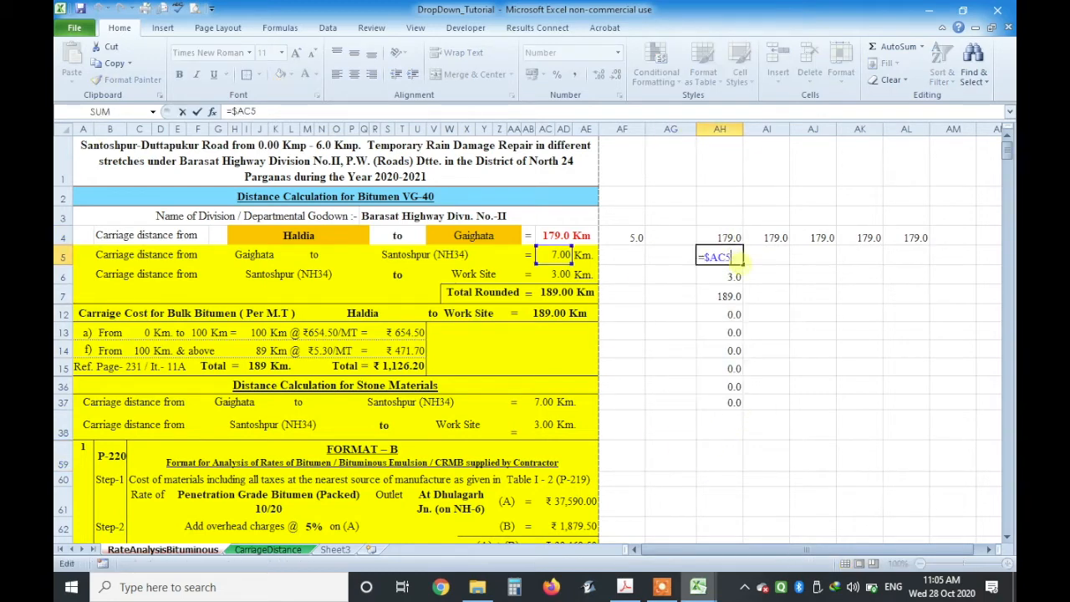
key(Escape)
double_click(730, 278)
key(Escape)
double_click(729, 296)
key(Escape)
double_click(736, 315)
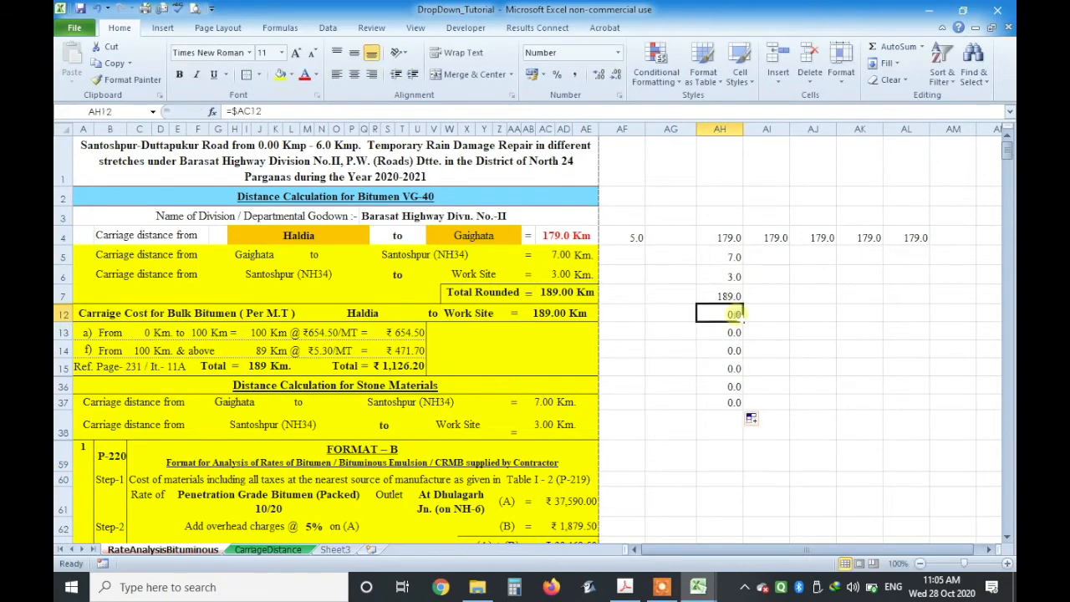
key(Escape)
double_click(734, 350)
key(Escape)
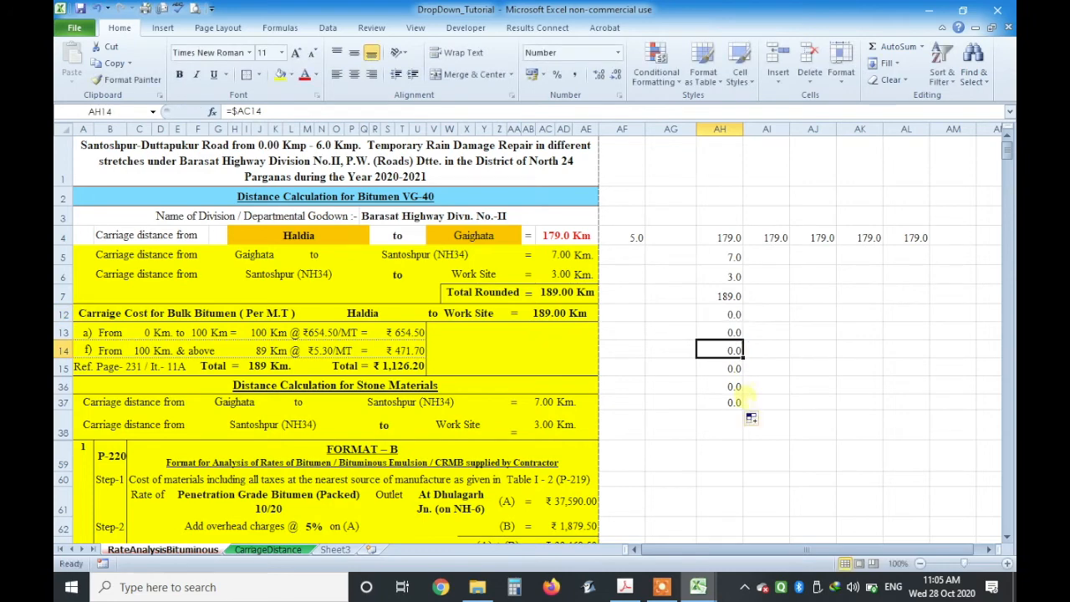
double_click(733, 368)
key(Escape)
double_click(734, 387)
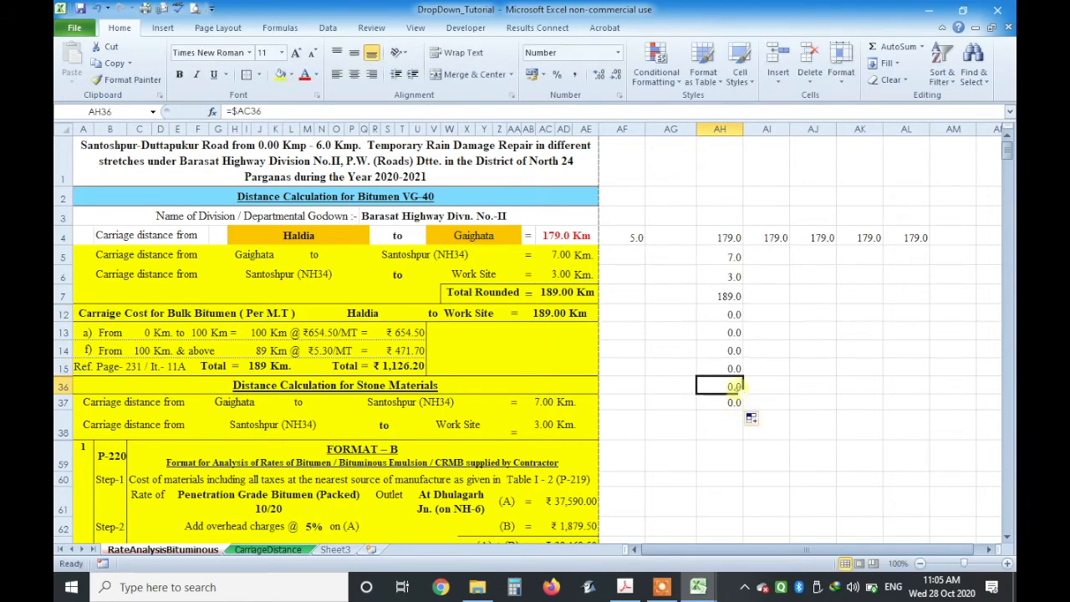
key(Escape)
double_click(734, 402)
key(Escape)
click(798, 380)
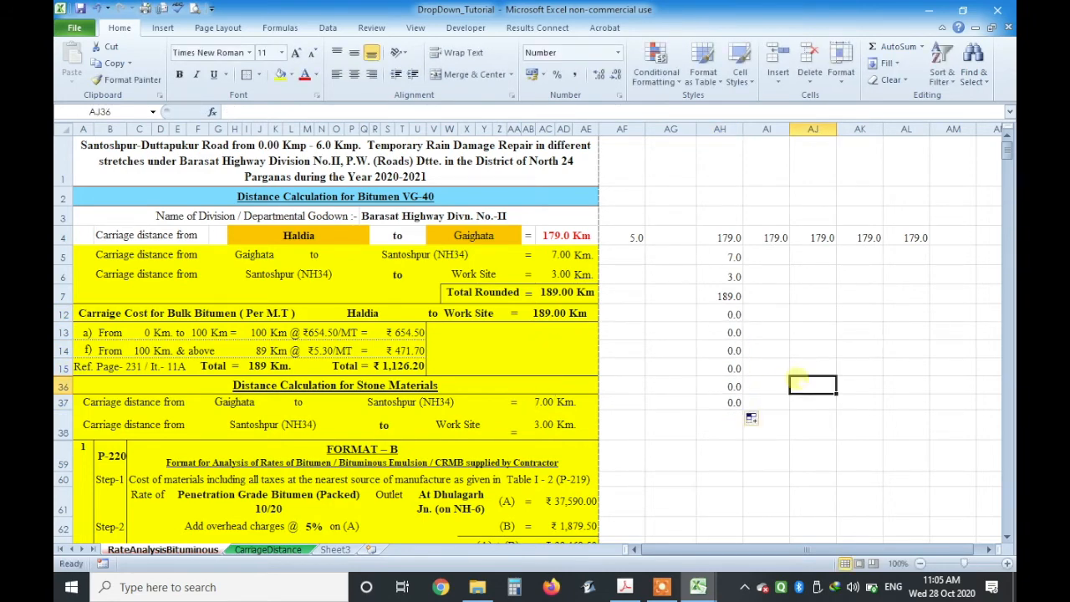
drag(719, 238, 911, 407)
click(727, 238)
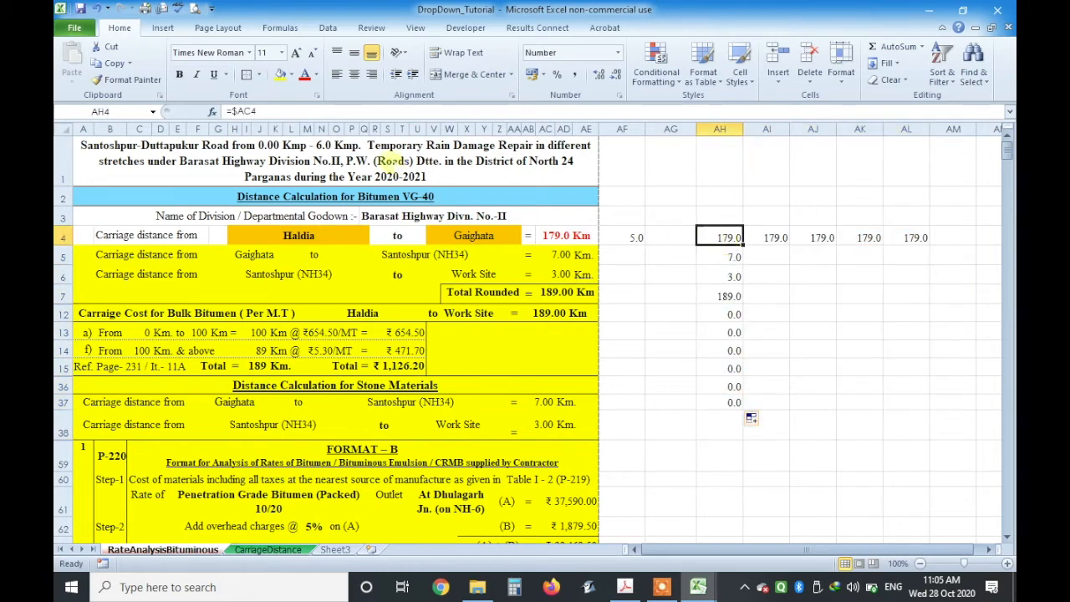
- Switch AH4's formula to the fully relative reference =AC4
click(242, 111)
key(F4)
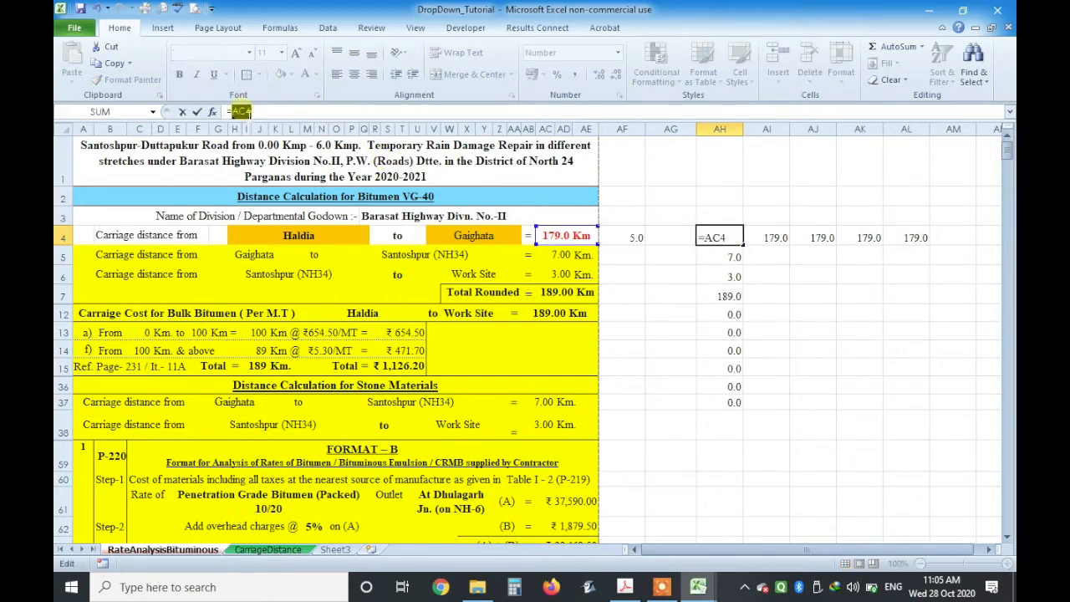
key(Return)
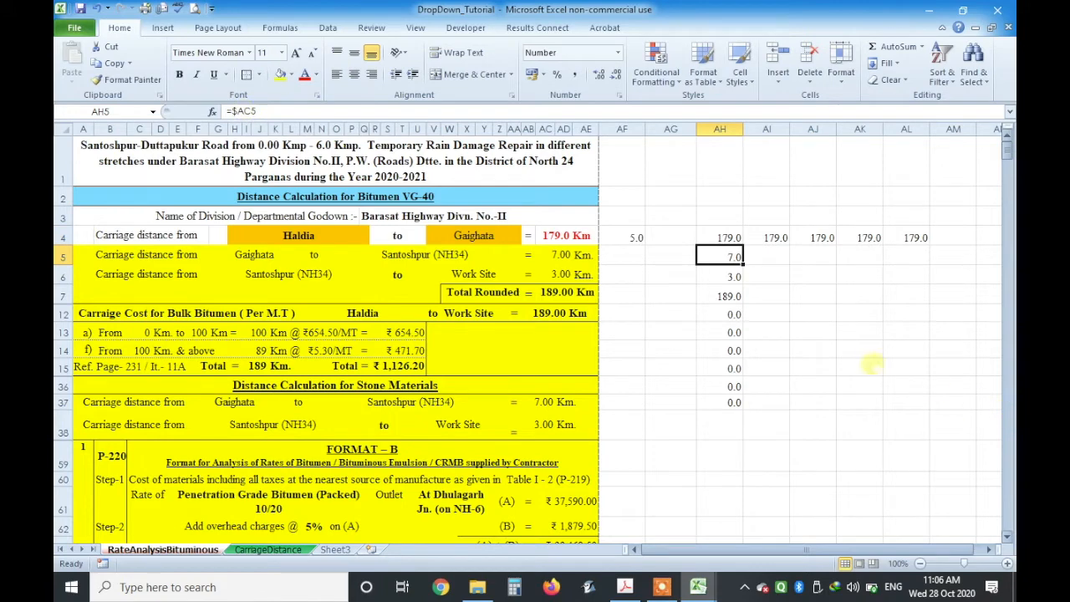
click(869, 366)
click(724, 237)
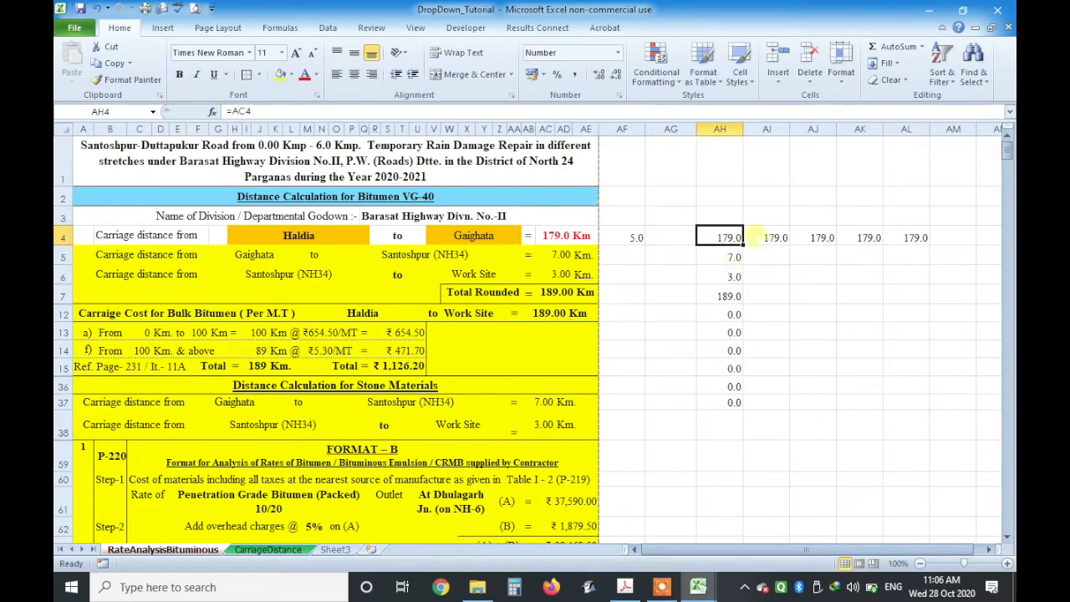
- Clear all the trial values and formulas in the range AF3:AM59 beside the distance calculation
click(773, 331)
click(635, 220)
drag(636, 221, 934, 455)
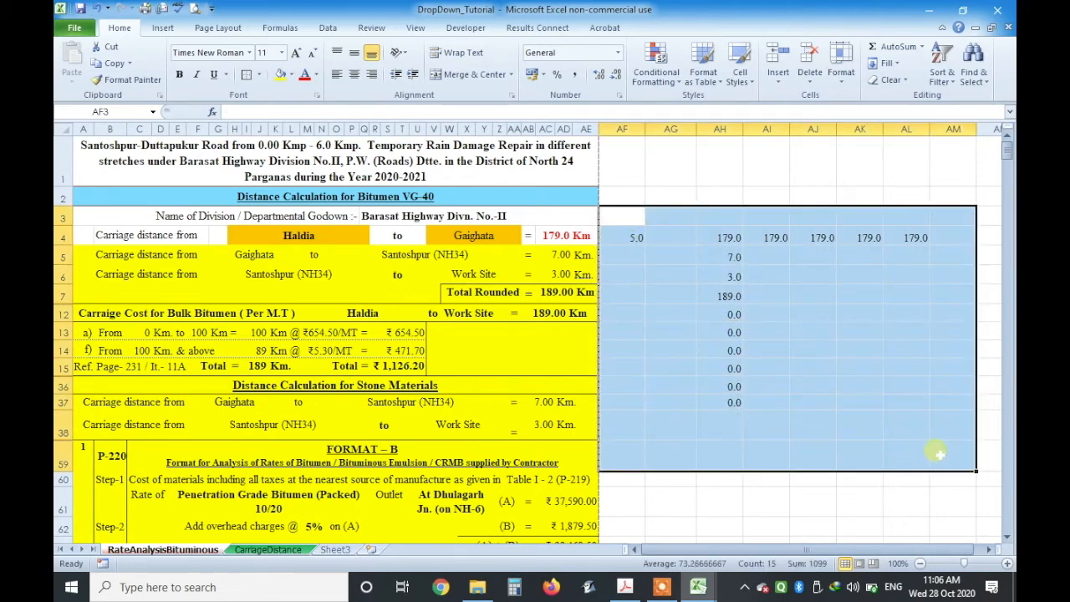
key(Delete)
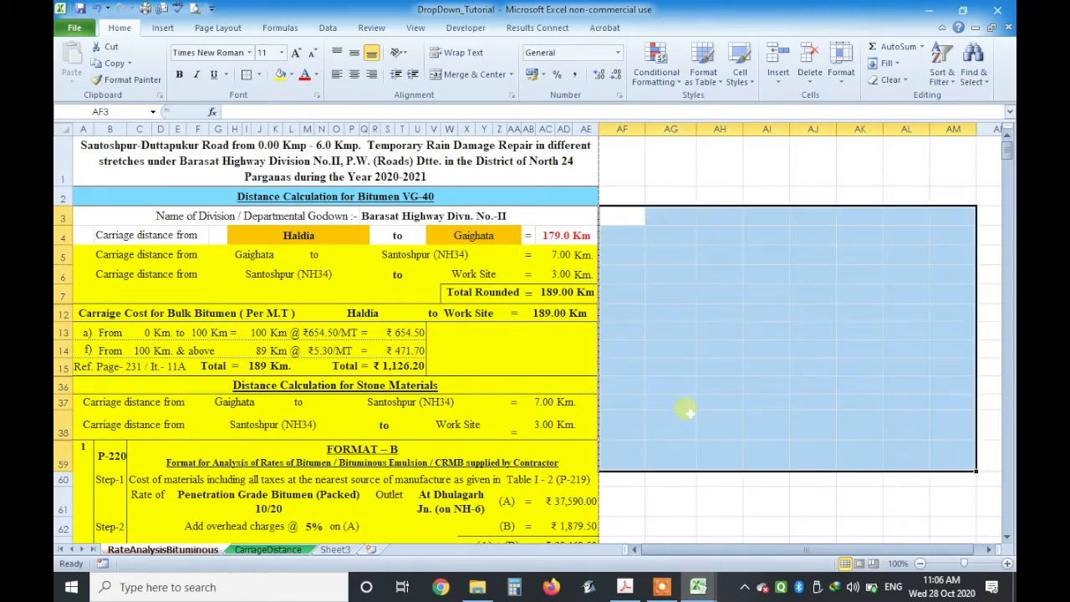
click(666, 173)
- Review the source, destination and distance cells in row 4 and set the destination in V4 to Diamond Harbour
click(562, 240)
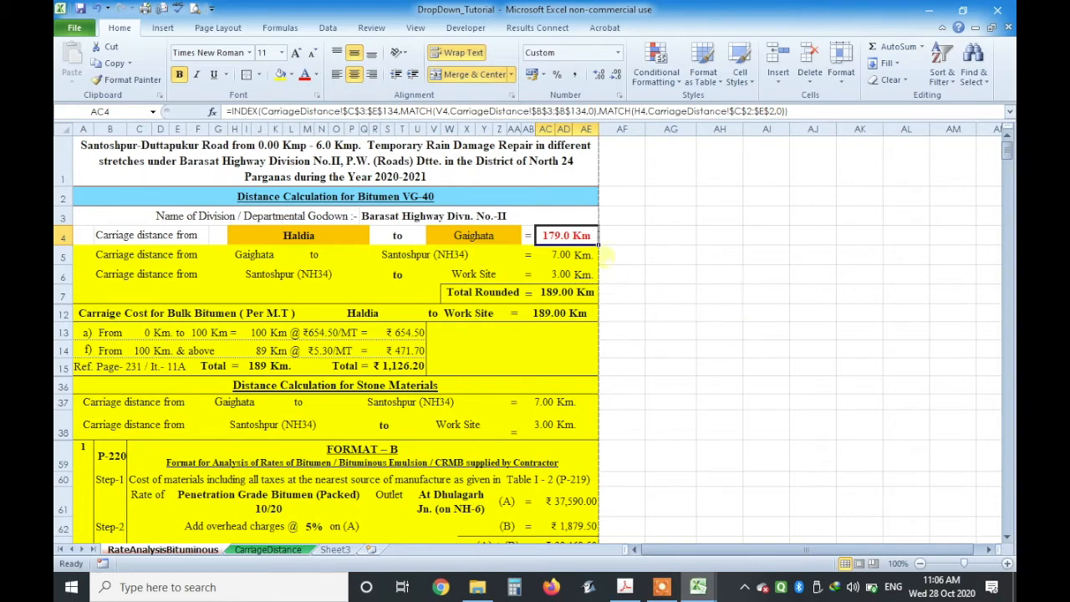
click(339, 235)
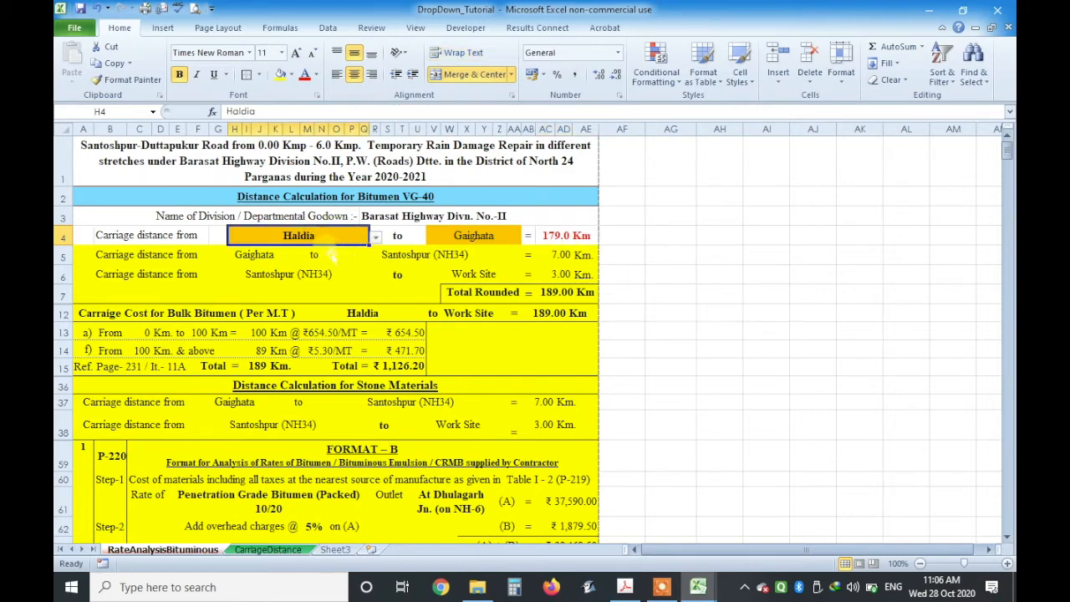
click(472, 242)
click(565, 235)
click(511, 241)
click(527, 236)
click(498, 261)
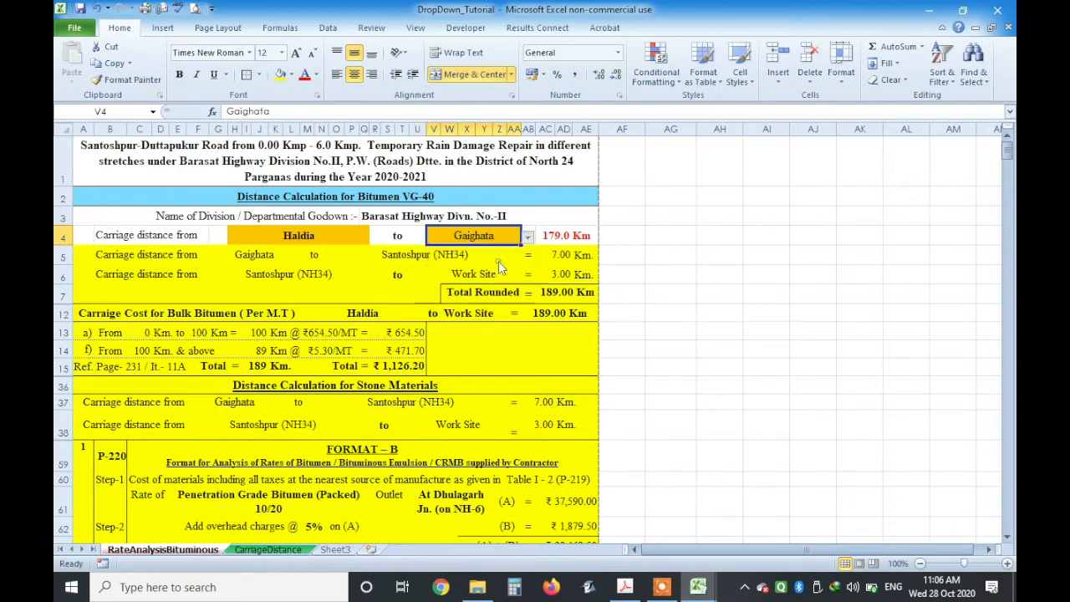
- Remove the yellow fill from the carriage distance rows 5 to 7, columns A to AE
click(670, 292)
drag(83, 256, 590, 298)
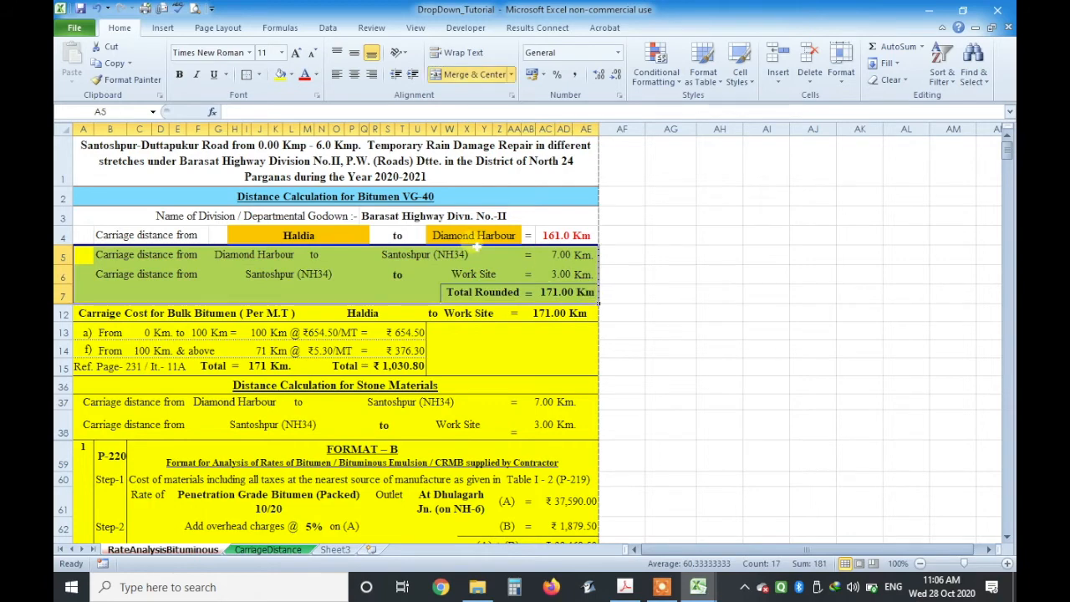
click(290, 75)
click(318, 201)
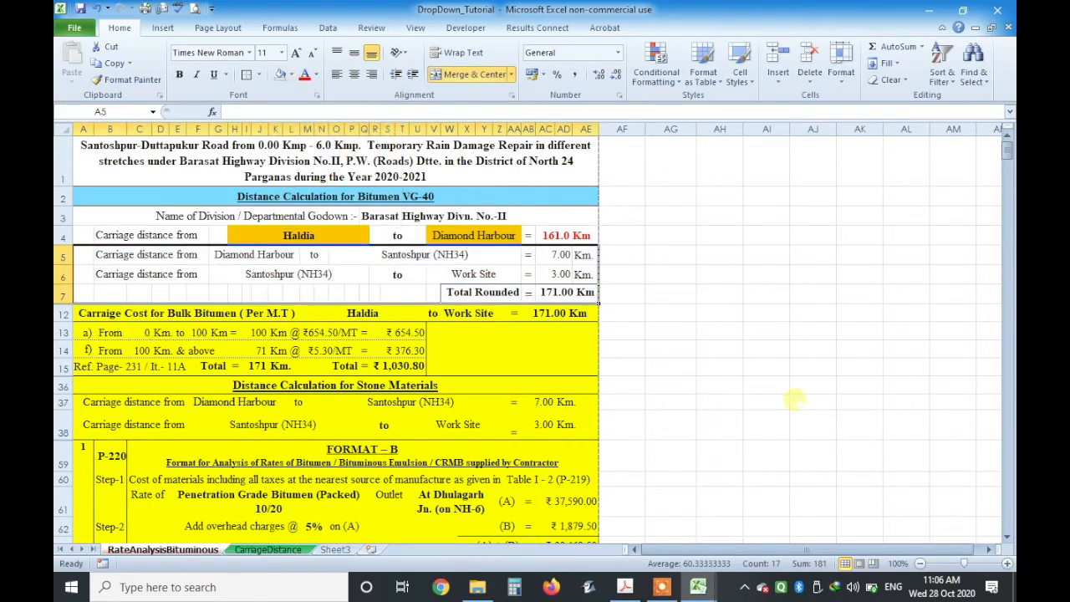
- Check the starting place in G5 against row 4 and set the destination in V4 to Barasat
click(177, 256)
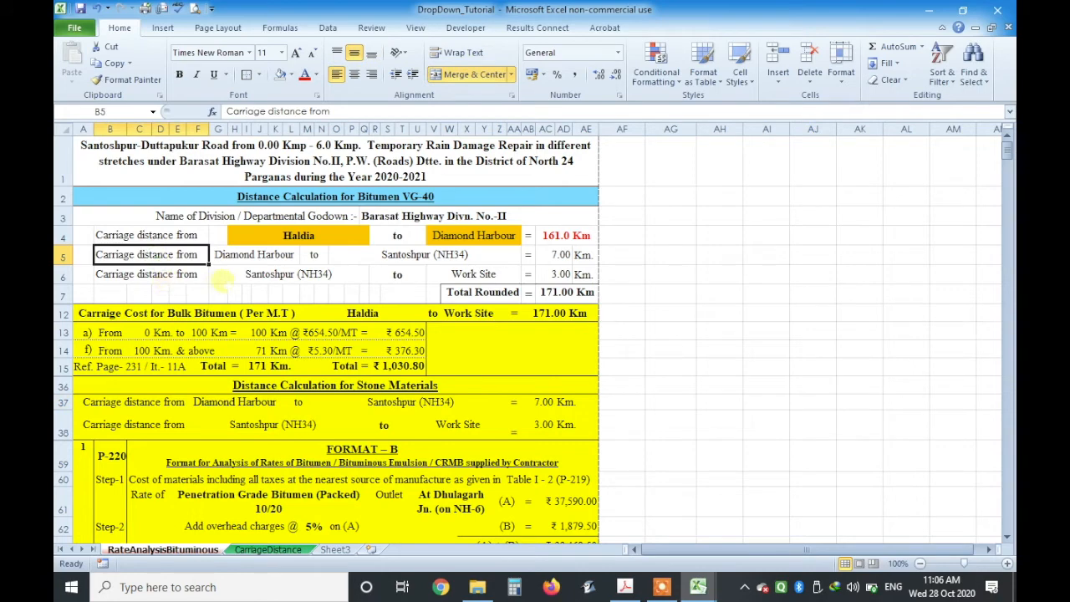
click(225, 259)
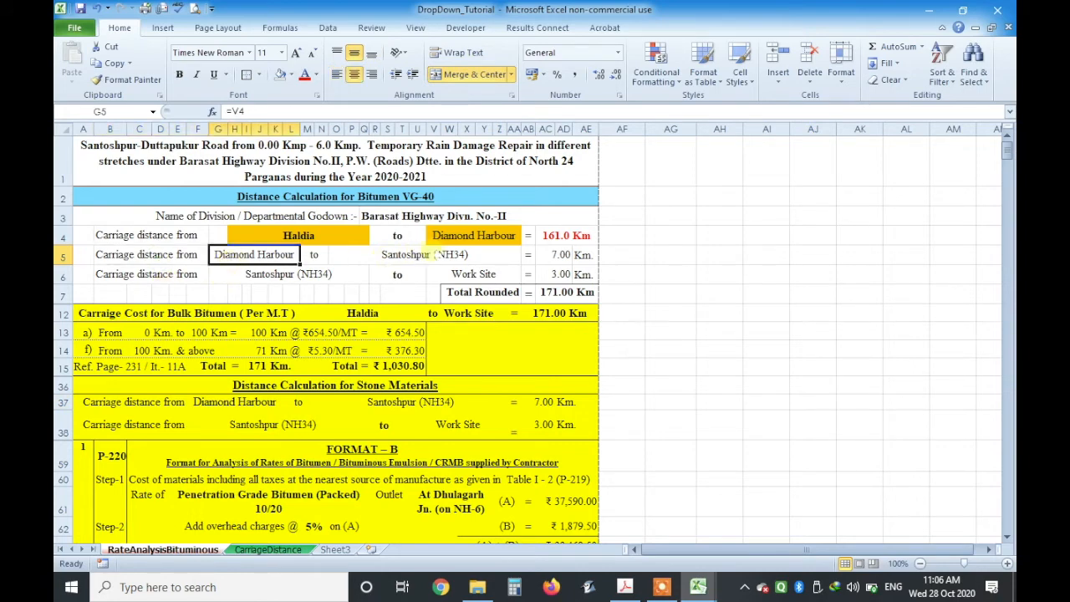
click(316, 237)
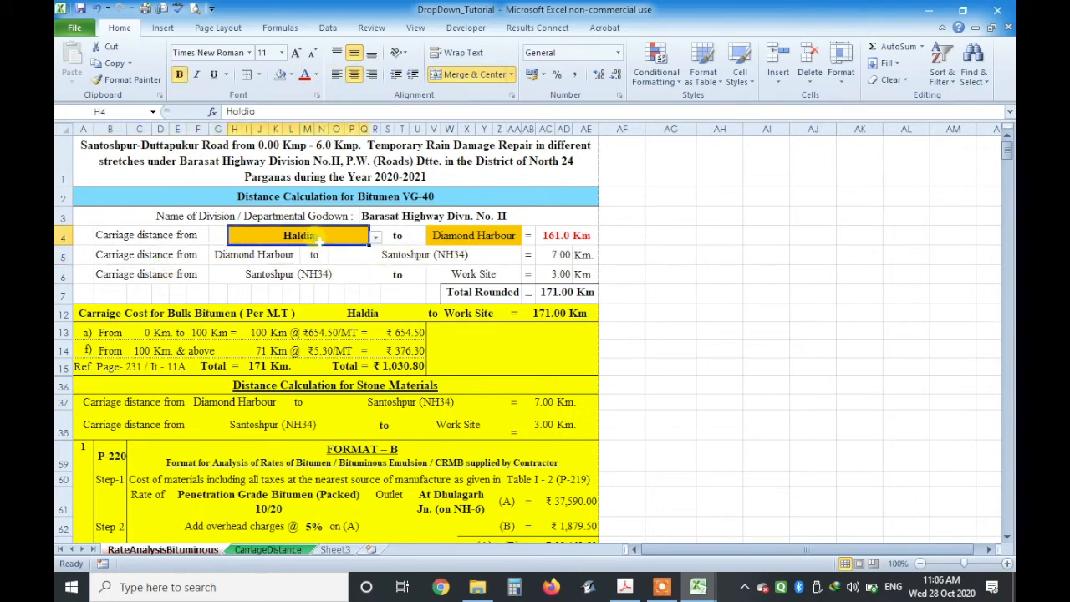
click(464, 236)
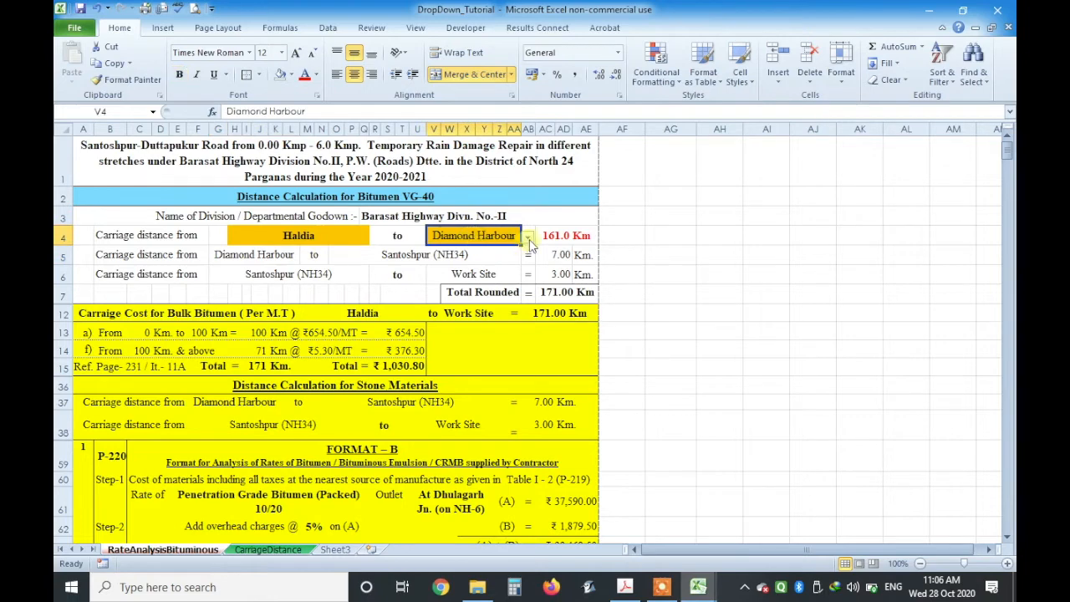
click(529, 239)
scroll(527, 260, up, 3)
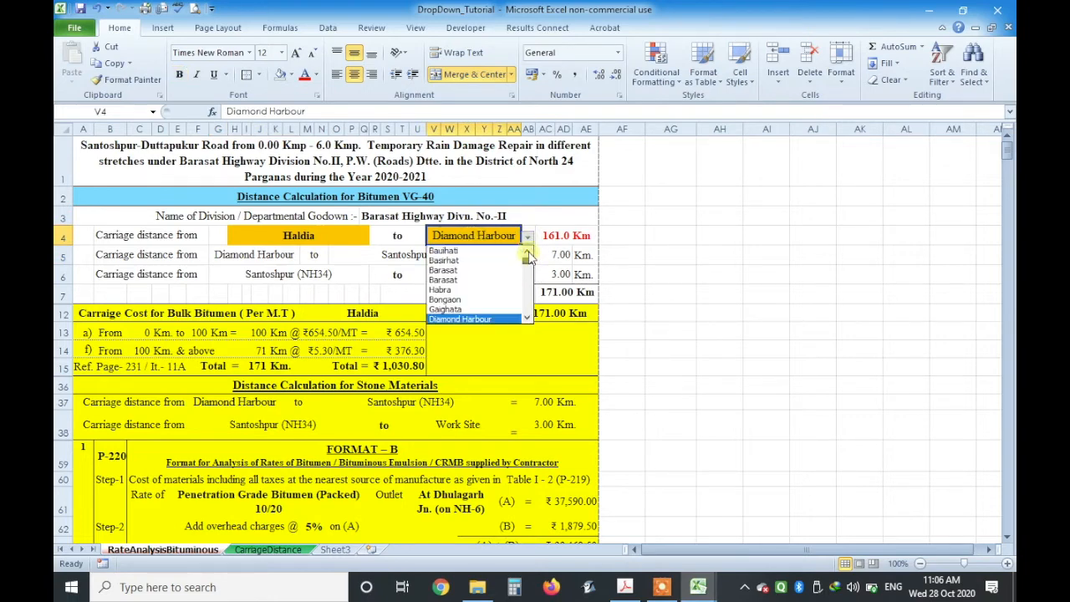
click(480, 271)
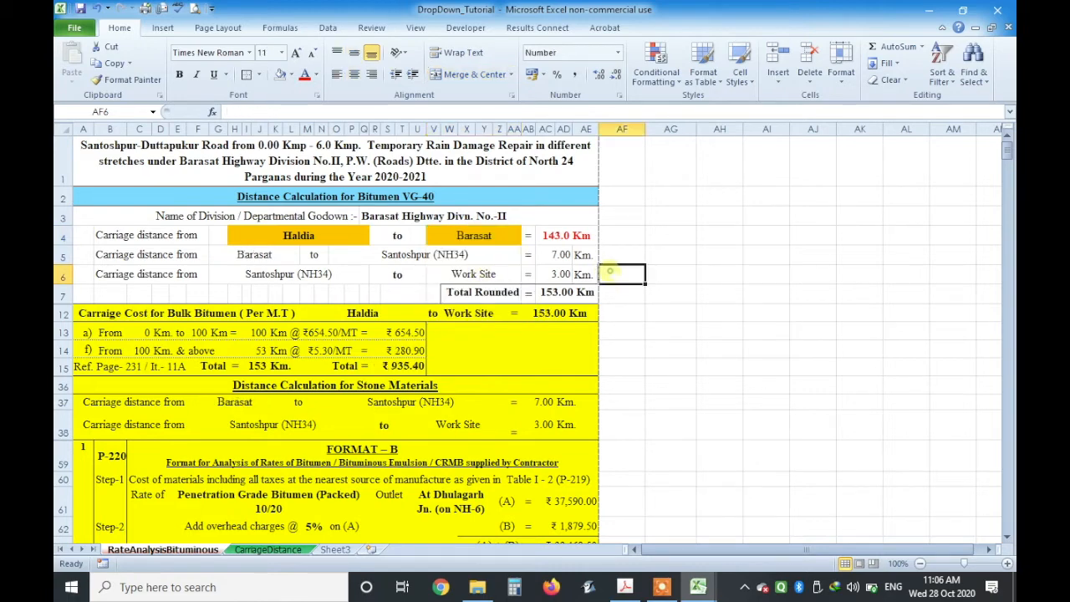
- Examine the row 5 carriage entries in G5, O5 and AC5, including which cell G5's formula refers to
click(279, 254)
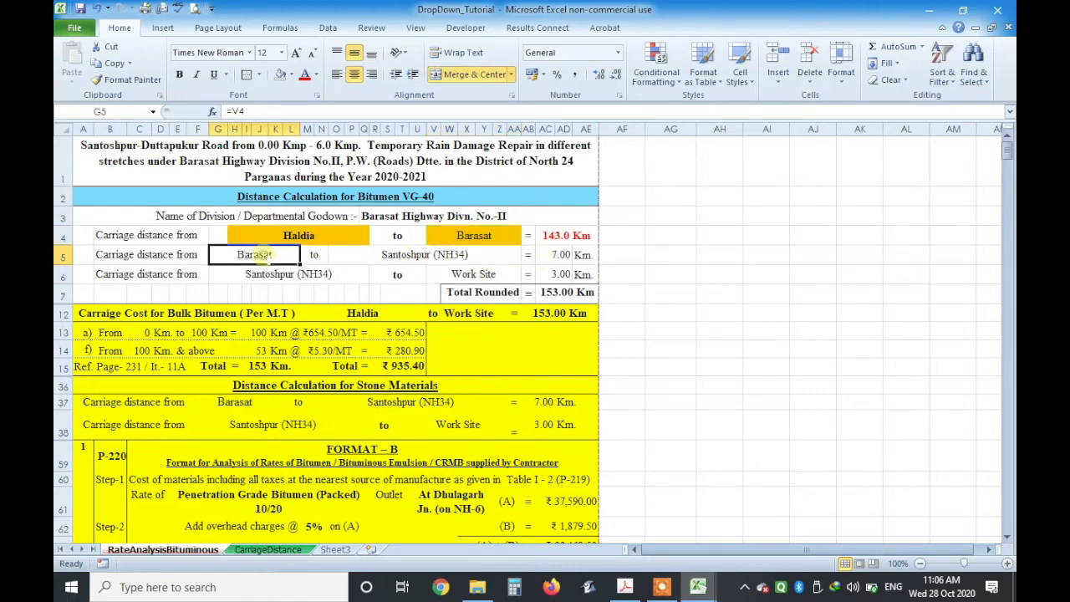
click(418, 261)
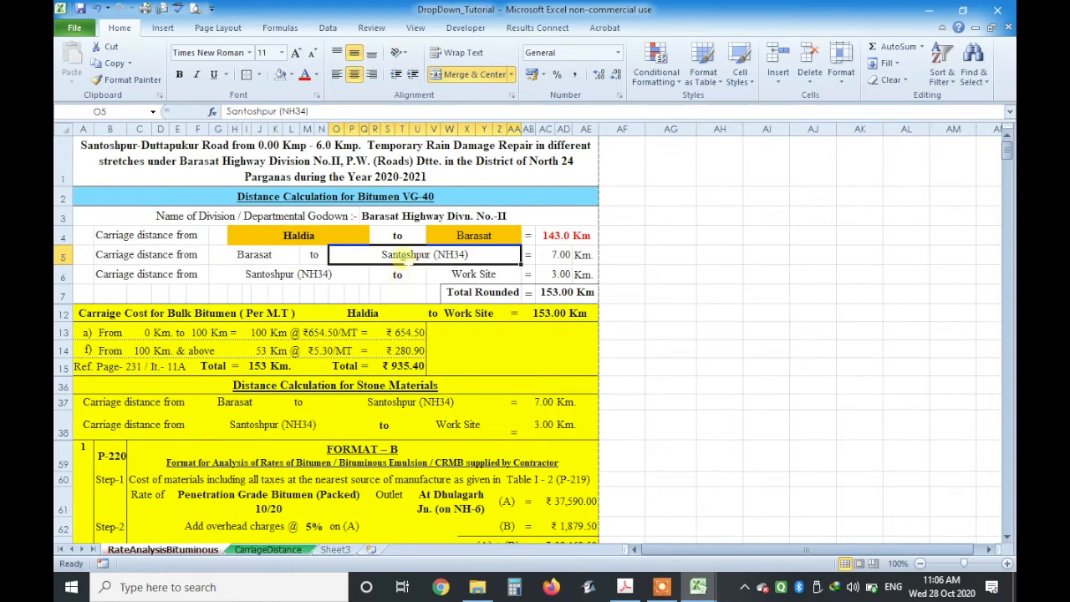
click(263, 257)
click(387, 260)
click(252, 261)
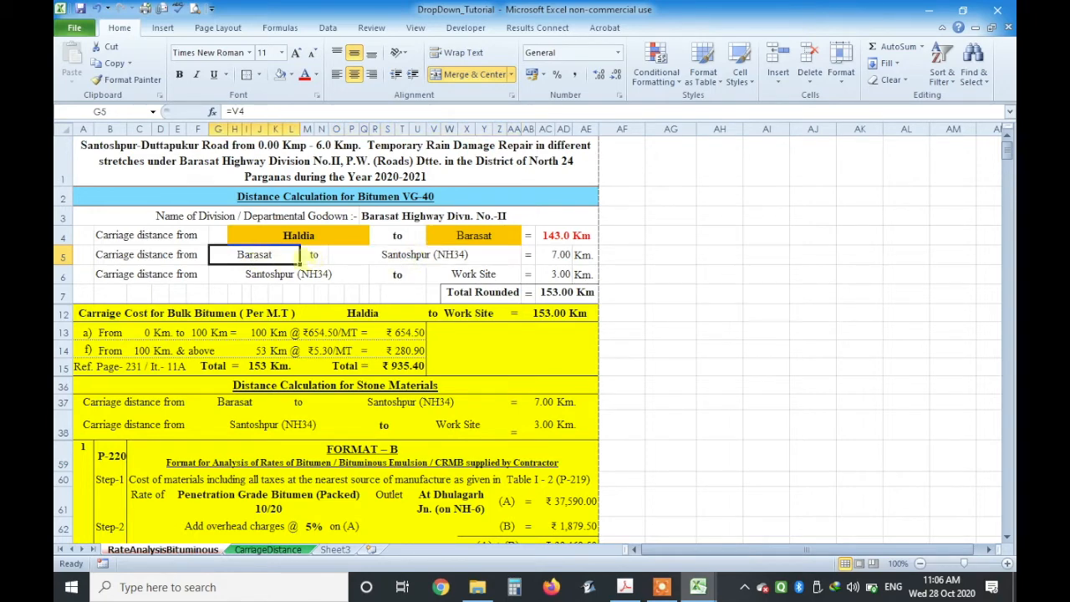
click(455, 257)
click(555, 257)
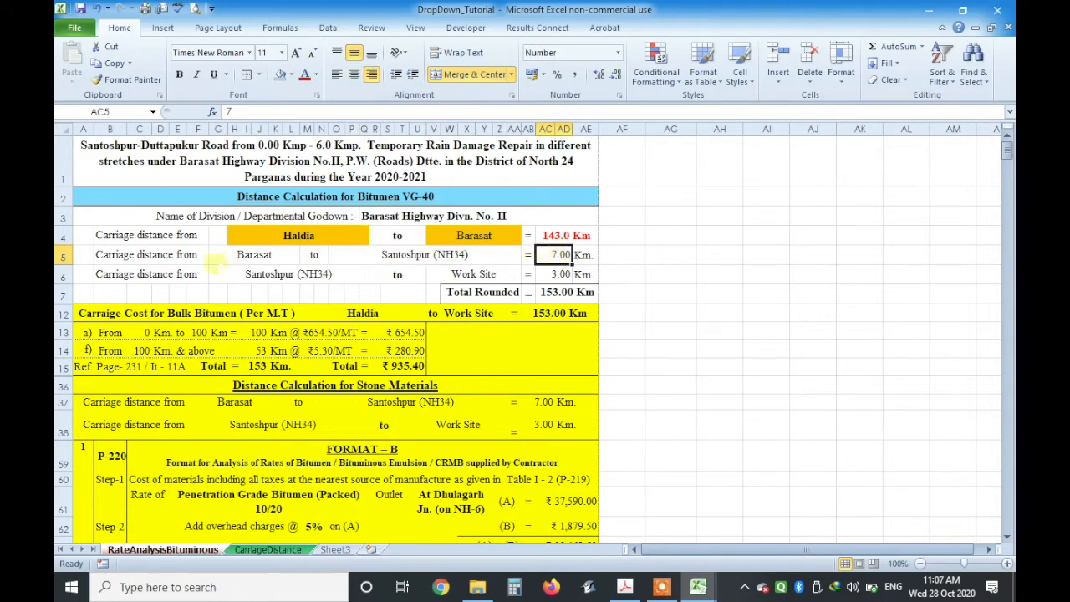
click(253, 255)
click(333, 256)
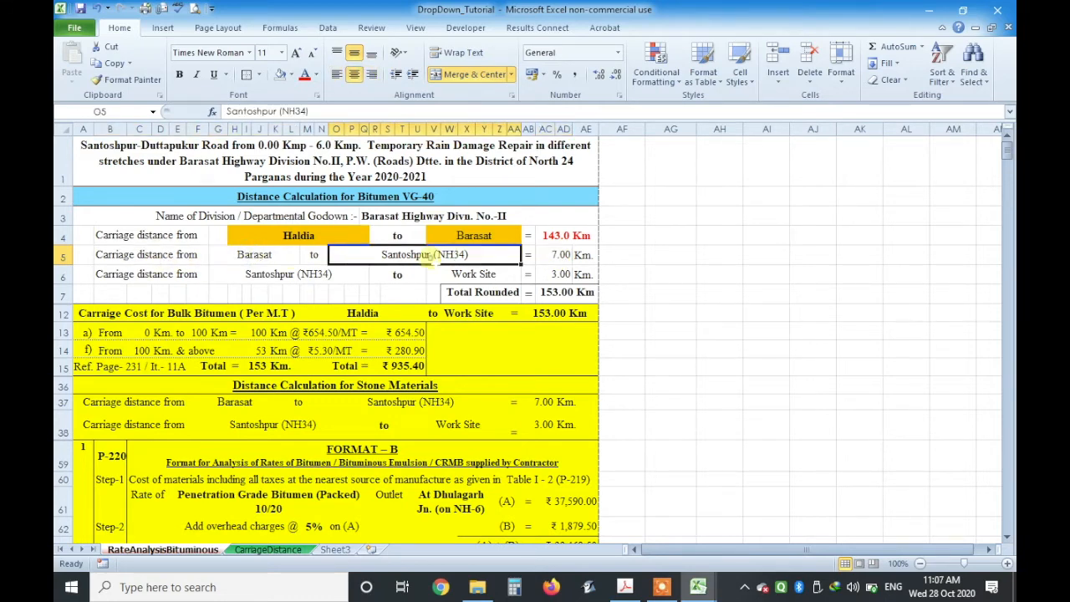
click(284, 257)
text(=V4)
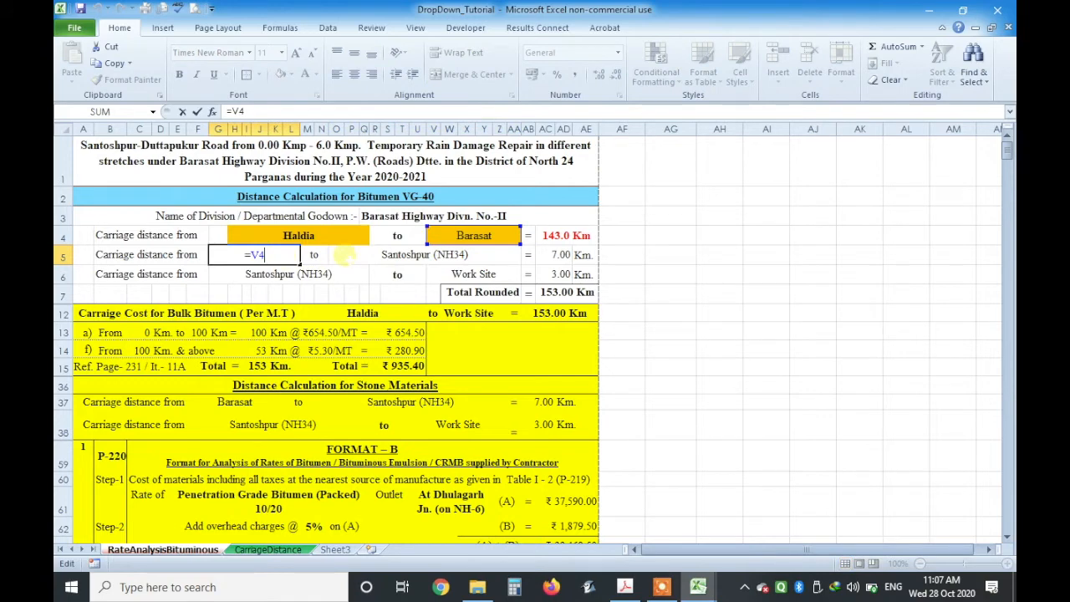
key(Return)
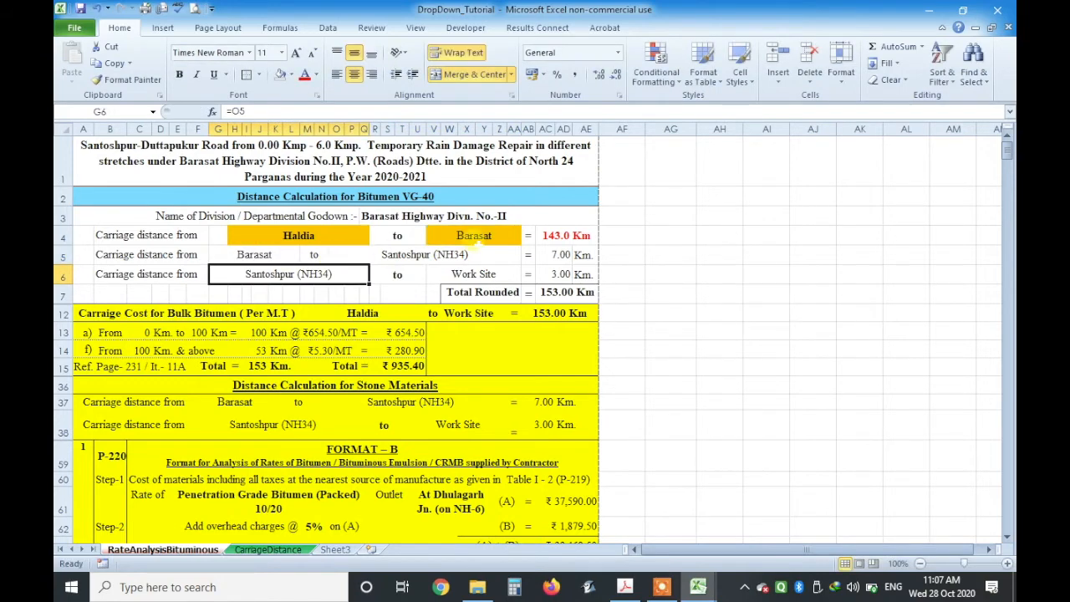
- Follow the carriage route from V4 through the row 5 and row 6 places and distances to the rounded total in AC7
click(476, 240)
click(278, 259)
click(399, 257)
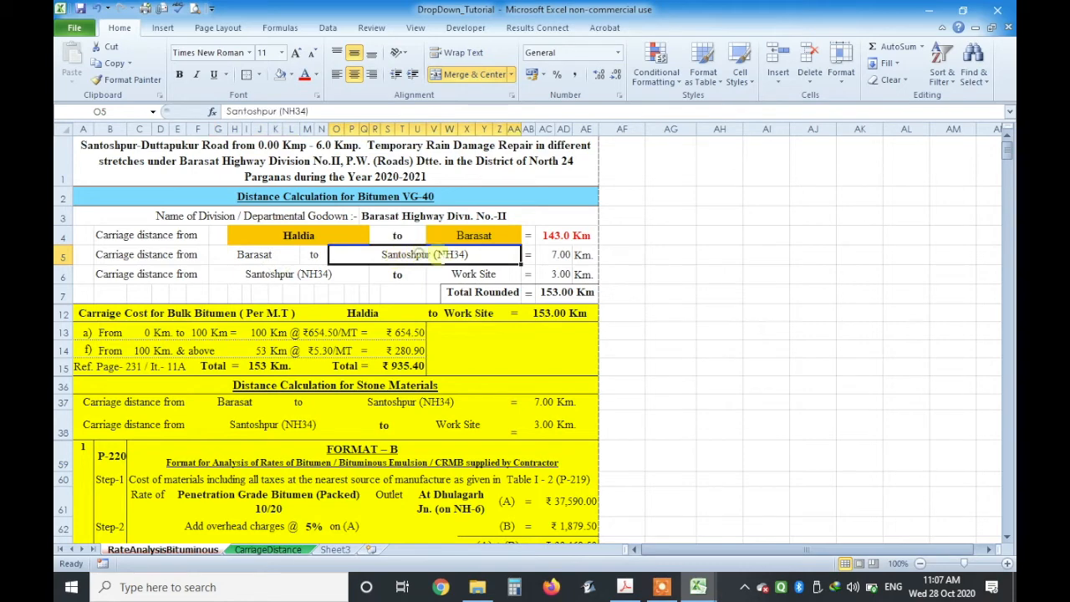
click(556, 254)
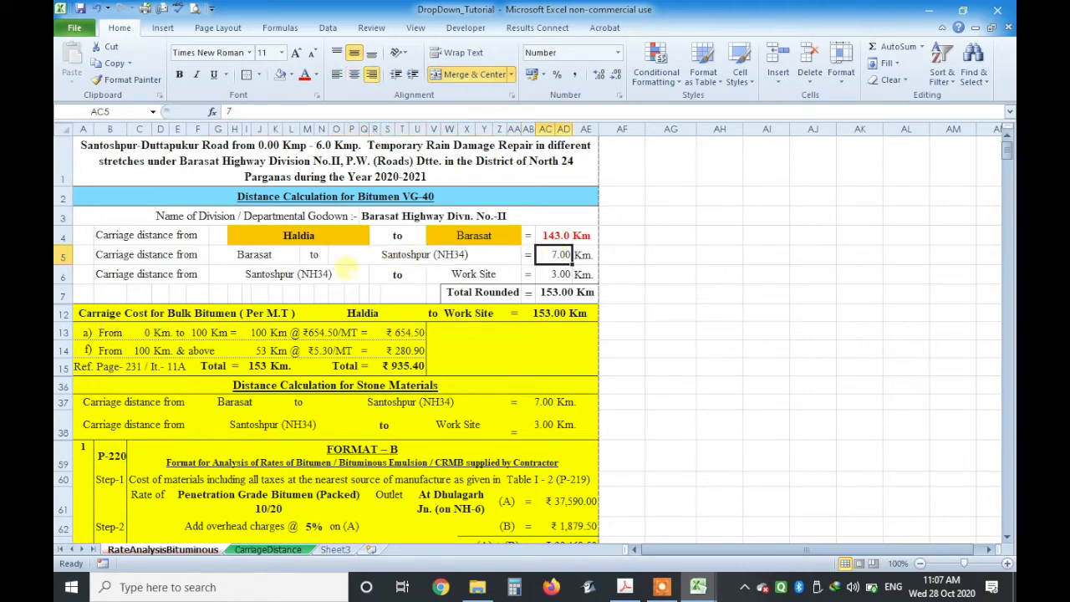
click(257, 276)
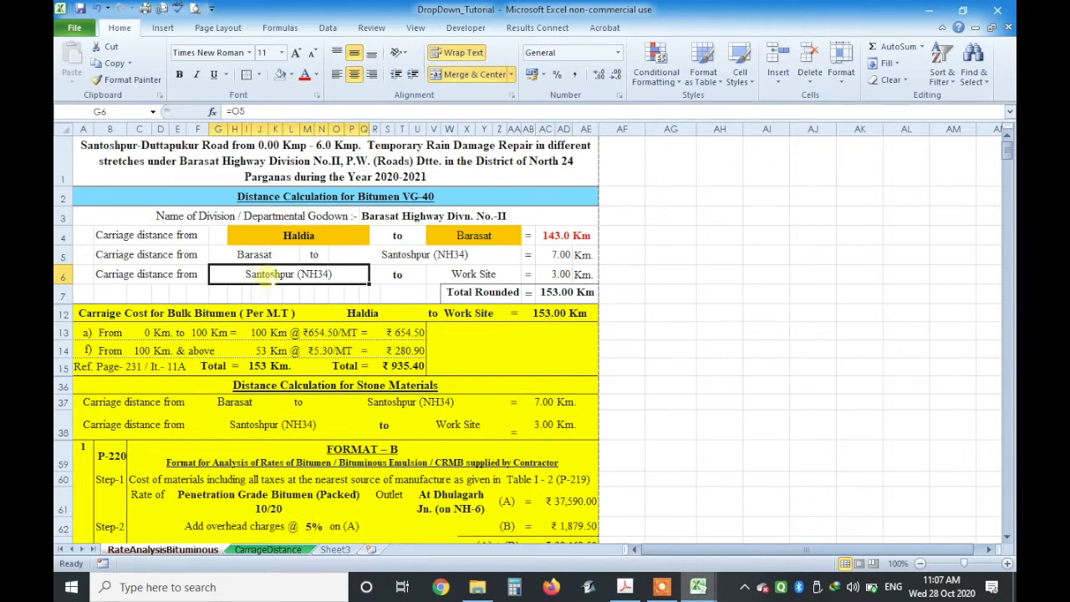
click(439, 276)
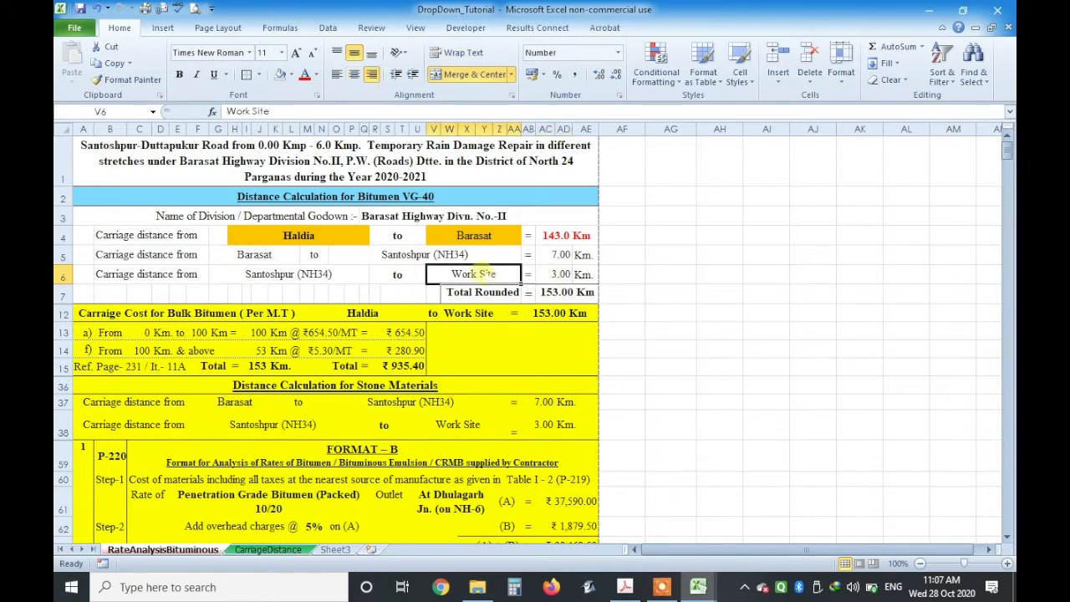
click(555, 275)
double_click(555, 294)
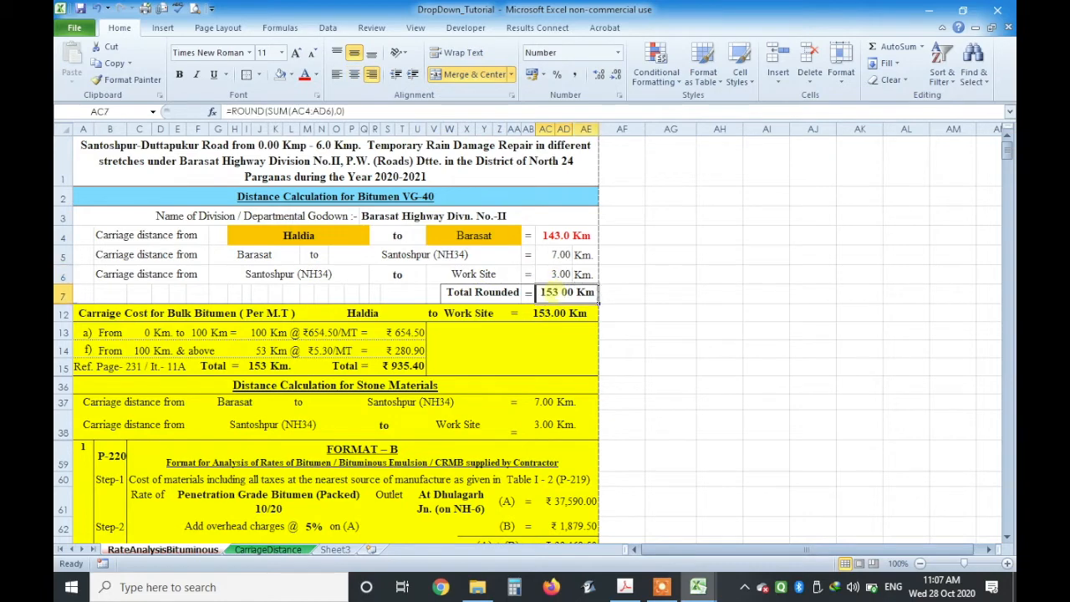
click(759, 306)
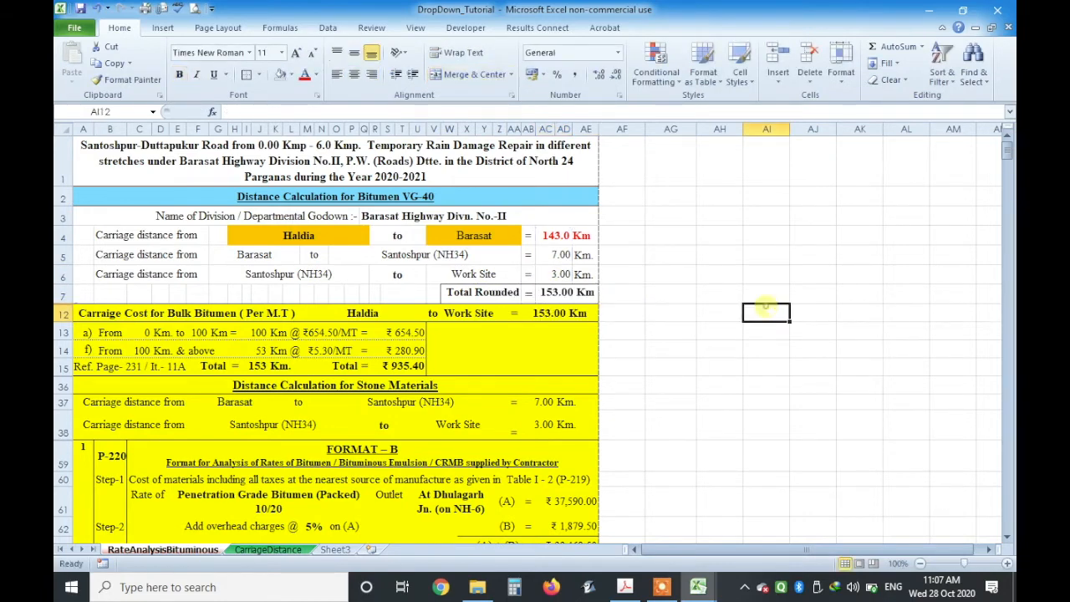
- Inspect which cell G6's formula refers to and review the rounded total in AC7 with the bitumen heading and source in H4
double_click(279, 274)
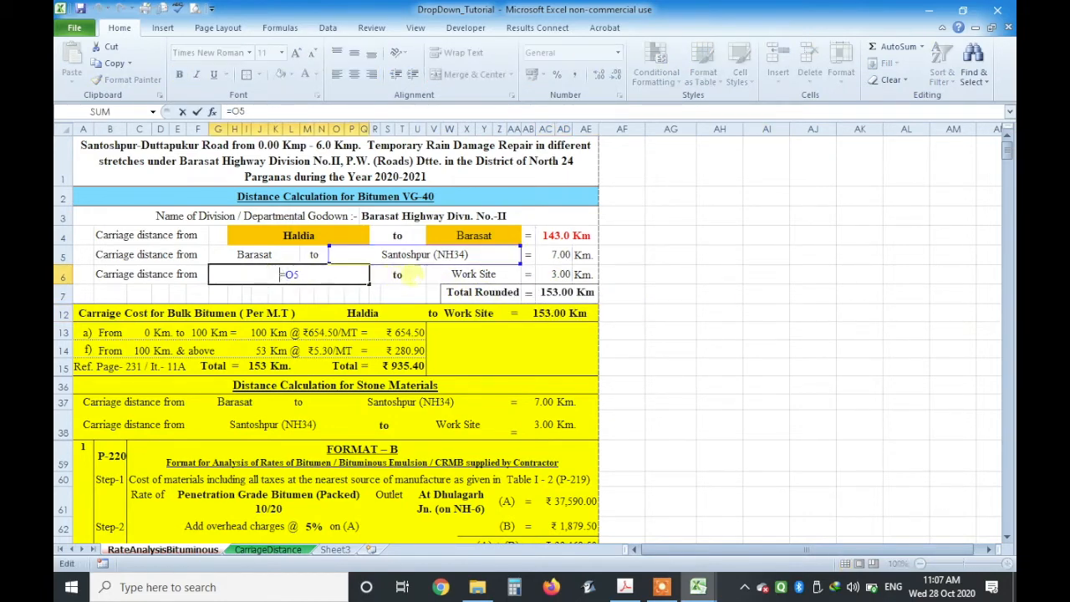
key(Escape)
double_click(543, 294)
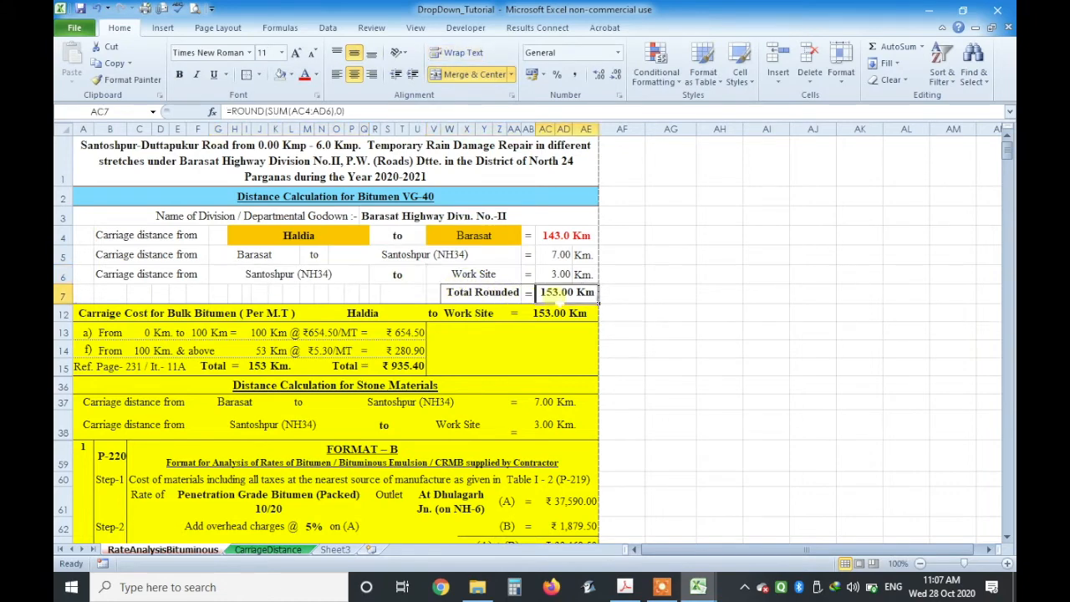
click(434, 196)
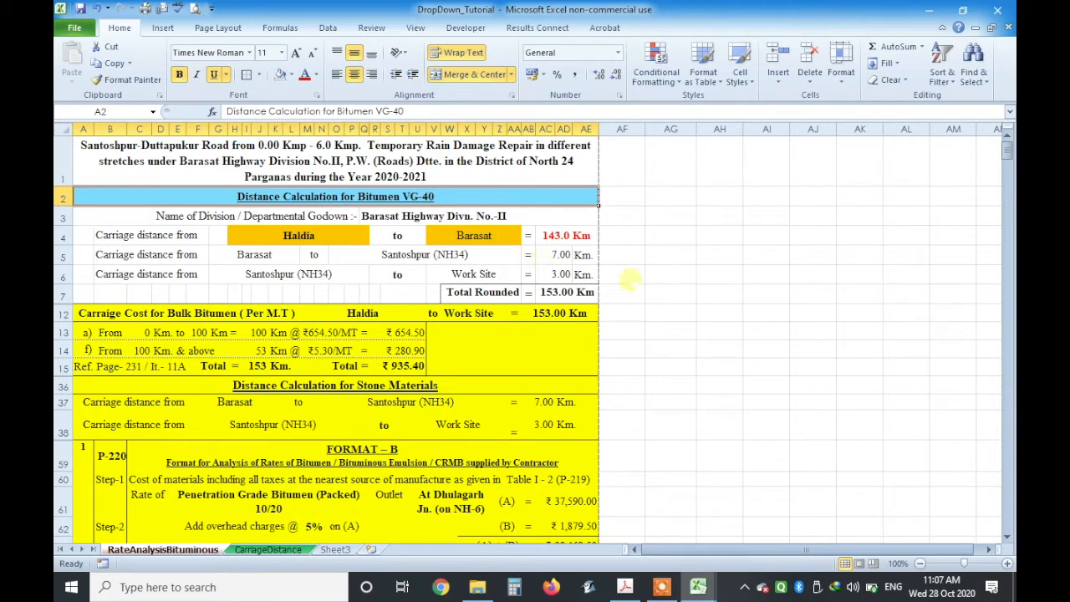
click(654, 290)
click(567, 291)
click(292, 236)
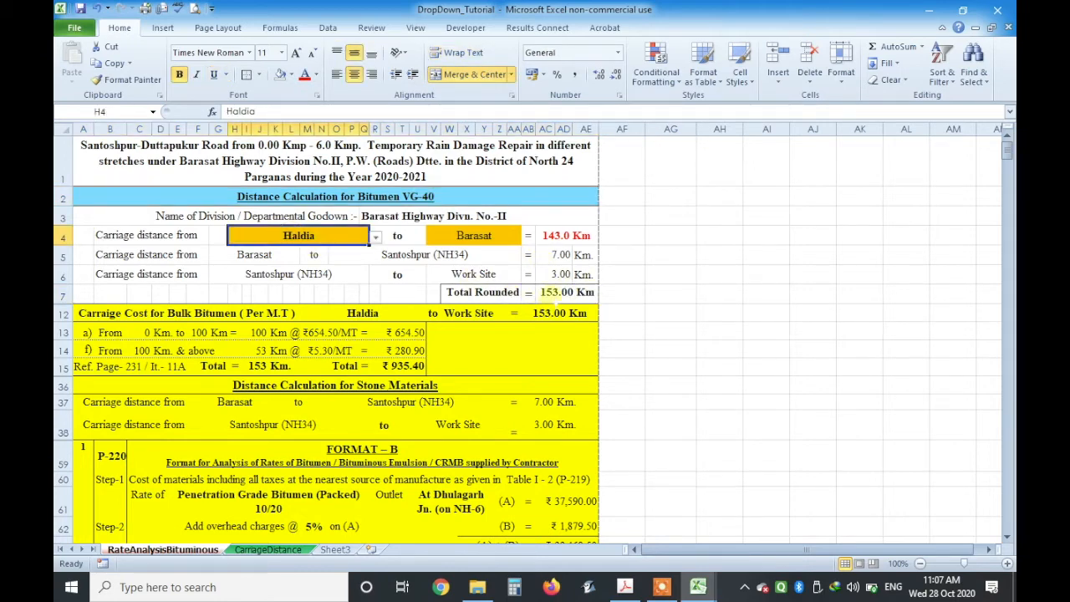
click(547, 295)
key(Right)
key(Right)
key(Right)
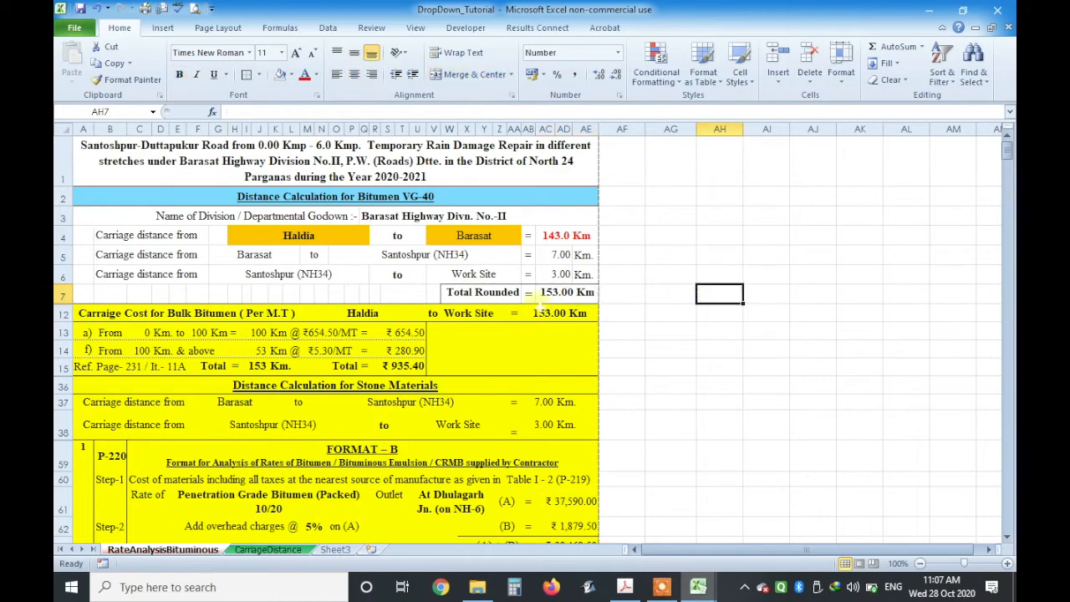
scroll(505, 338, down, 1)
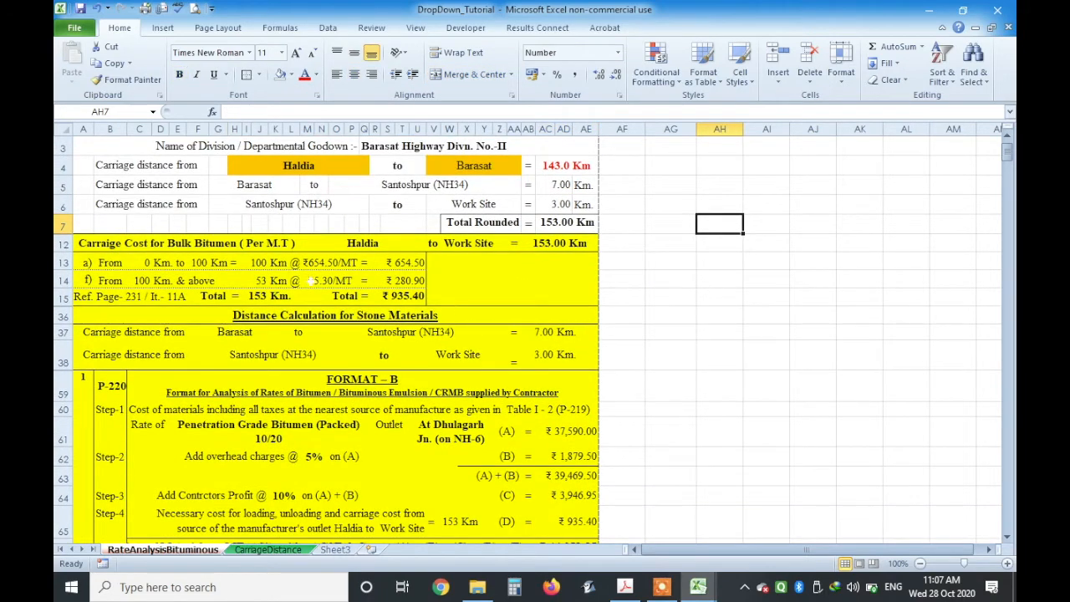
- Remove the yellow fill from the bulk bitumen carriage cost block in rows 12 to 15
drag(86, 244, 588, 304)
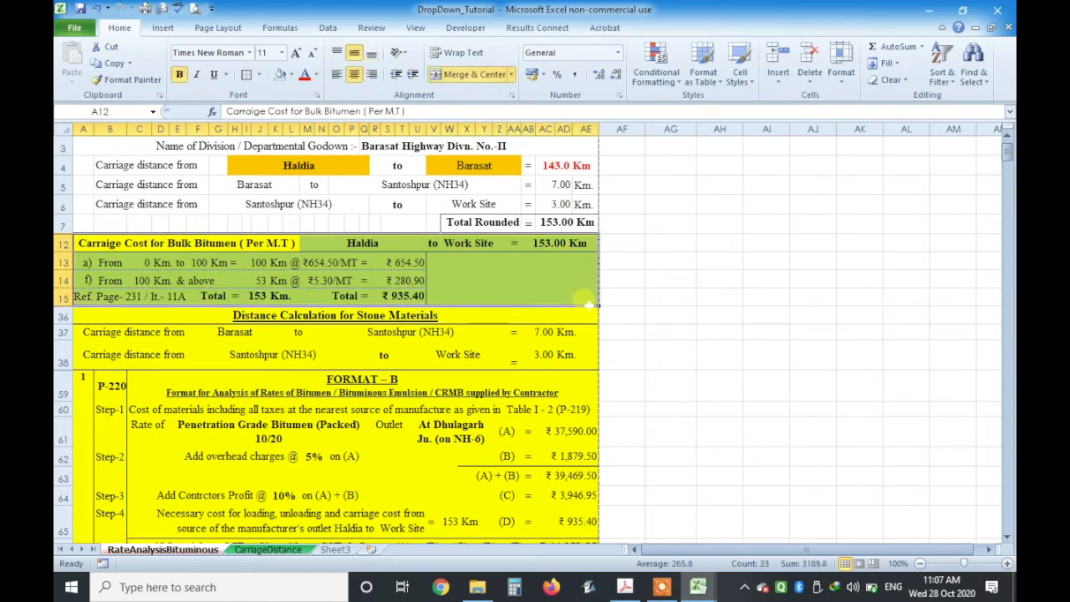
click(286, 75)
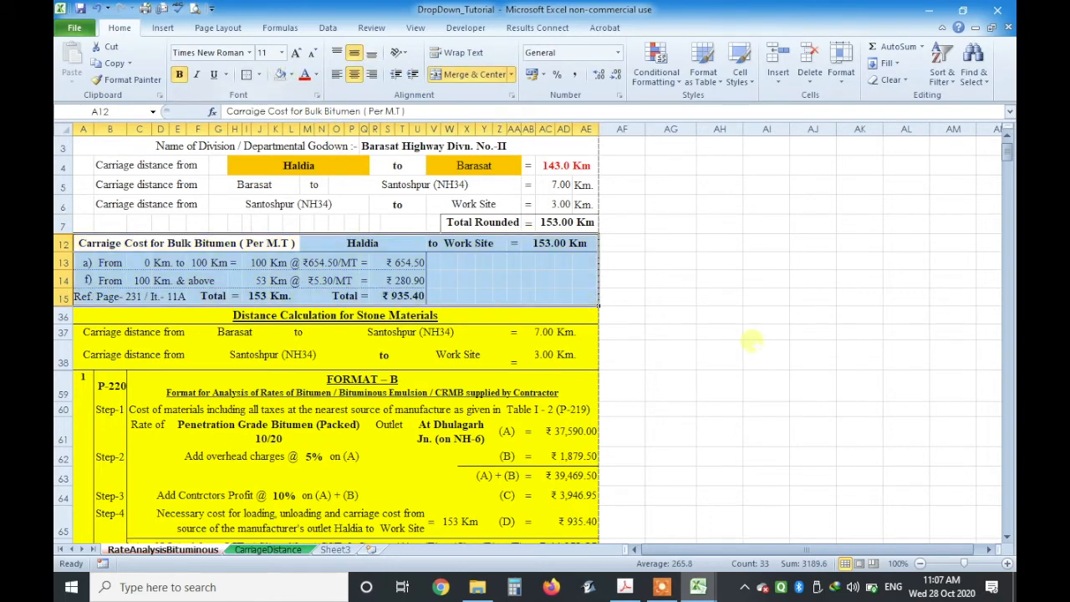
click(756, 351)
- Set the row height of rows 12 to 15 in the bulk bitumen carriage cost block to 20
drag(219, 242, 215, 297)
click(841, 67)
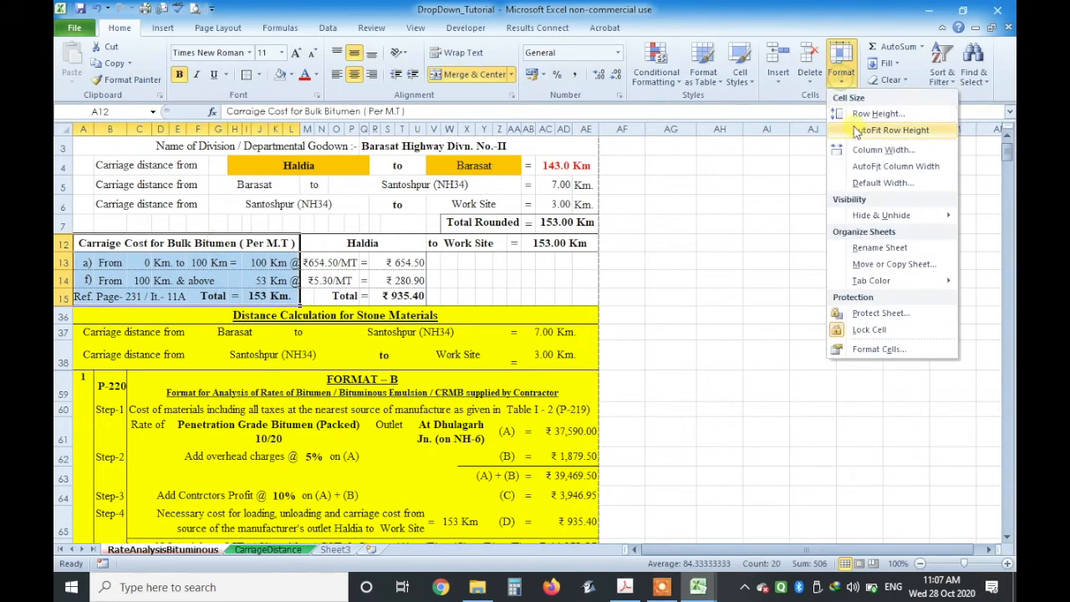
click(875, 114)
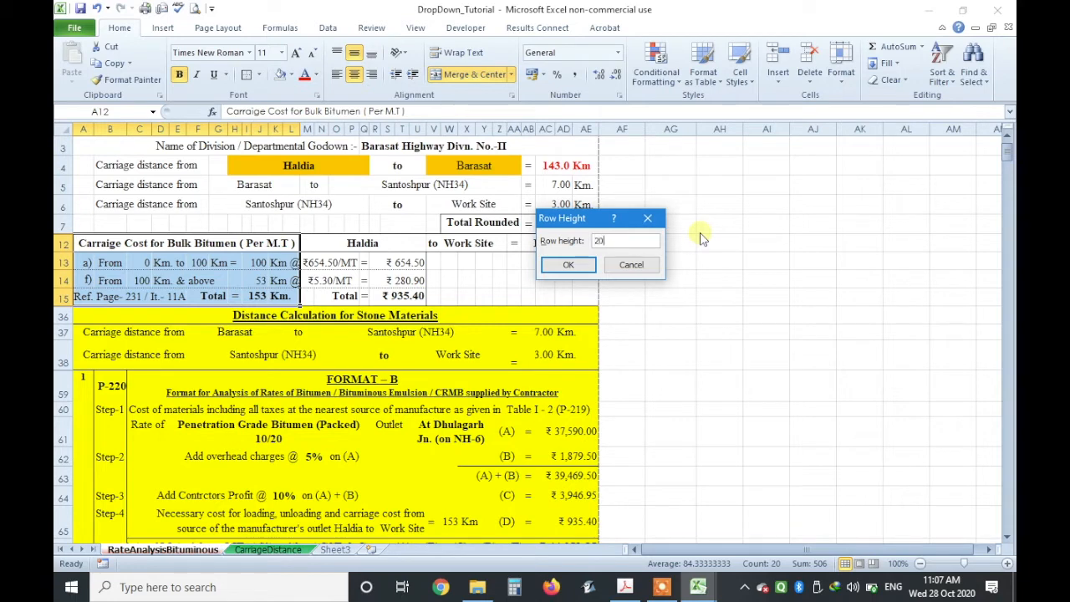
key(Return)
click(706, 282)
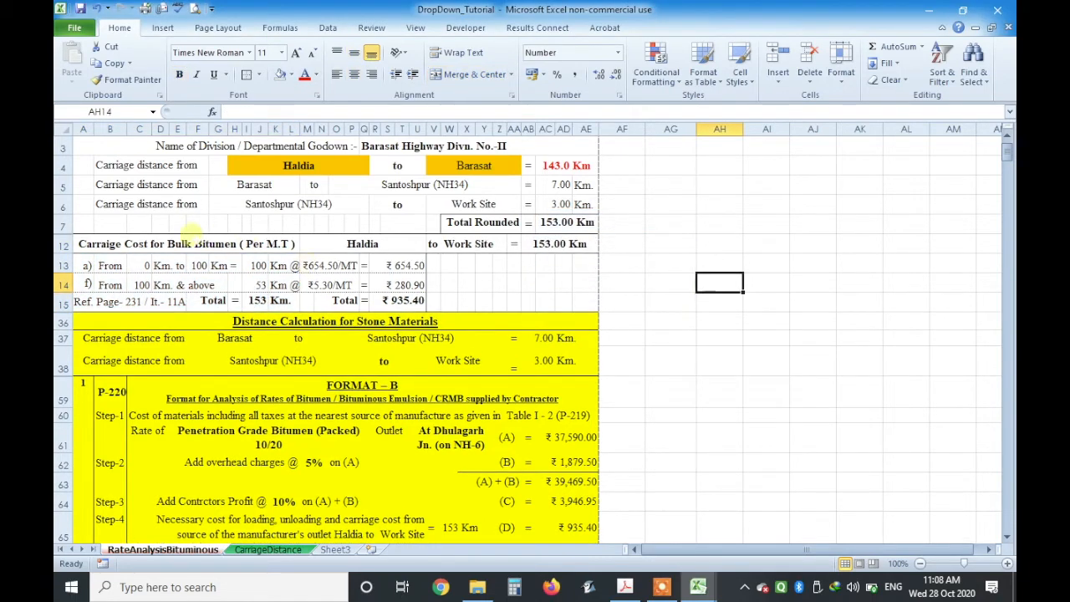
- Review the distance slabs, per-MT rates and amounts in rows 13 to 15 of the bulk bitumen carriage cost block
drag(85, 266, 264, 285)
click(328, 285)
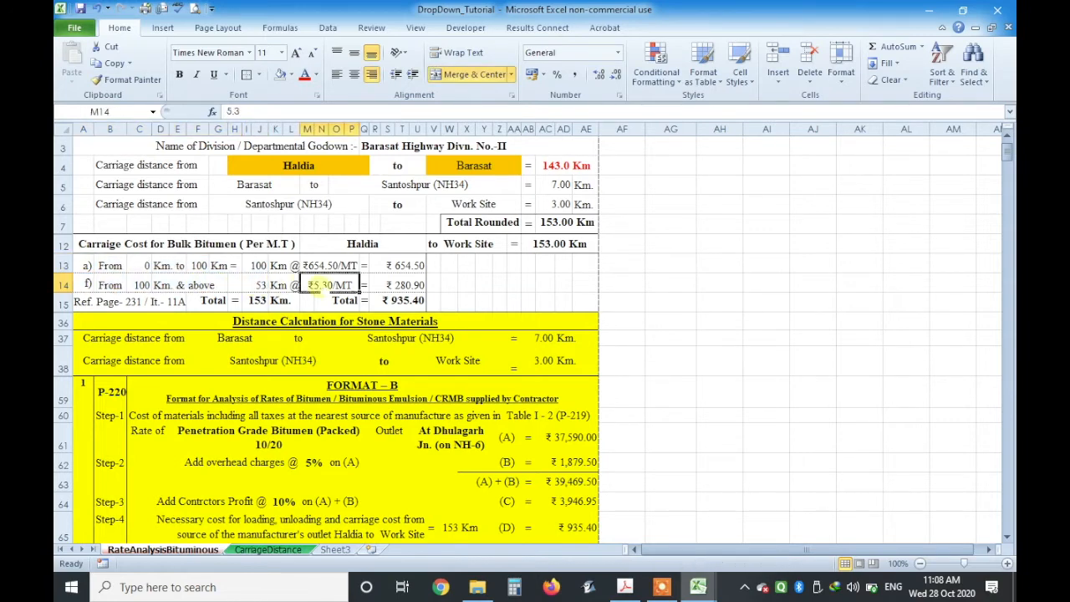
click(251, 265)
drag(84, 266, 401, 306)
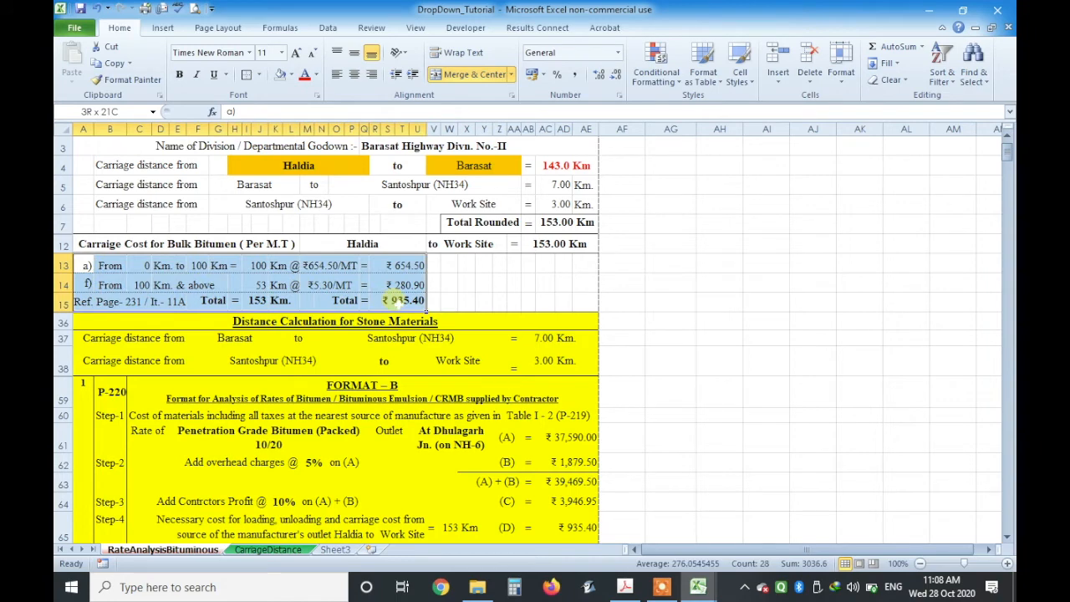
click(812, 283)
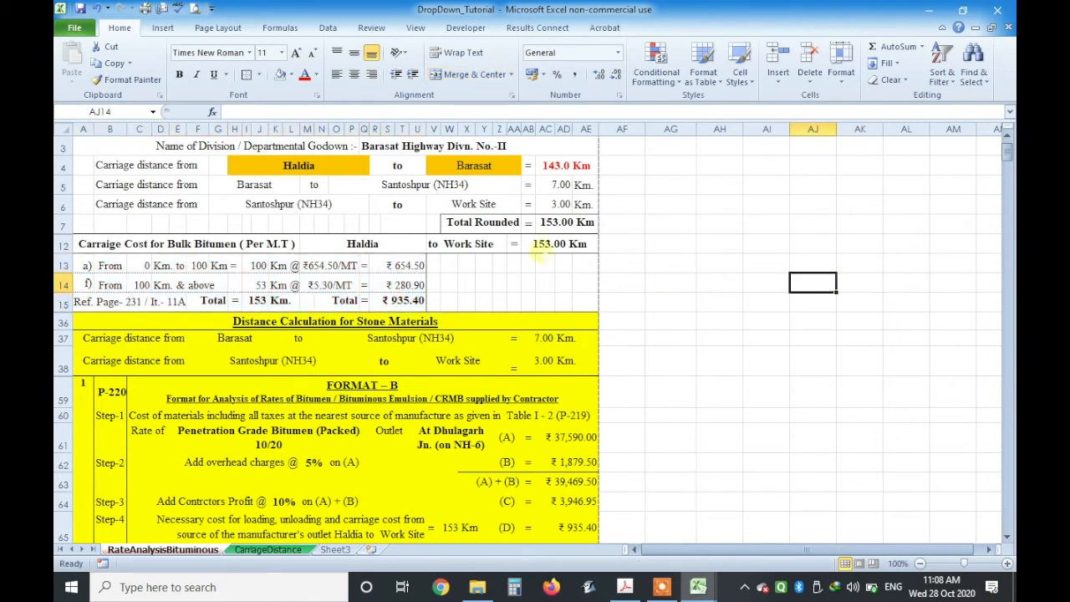
- Relate the rounded total in AC7 to the first slab's start, end and rate in C13, F13 and M13
click(554, 224)
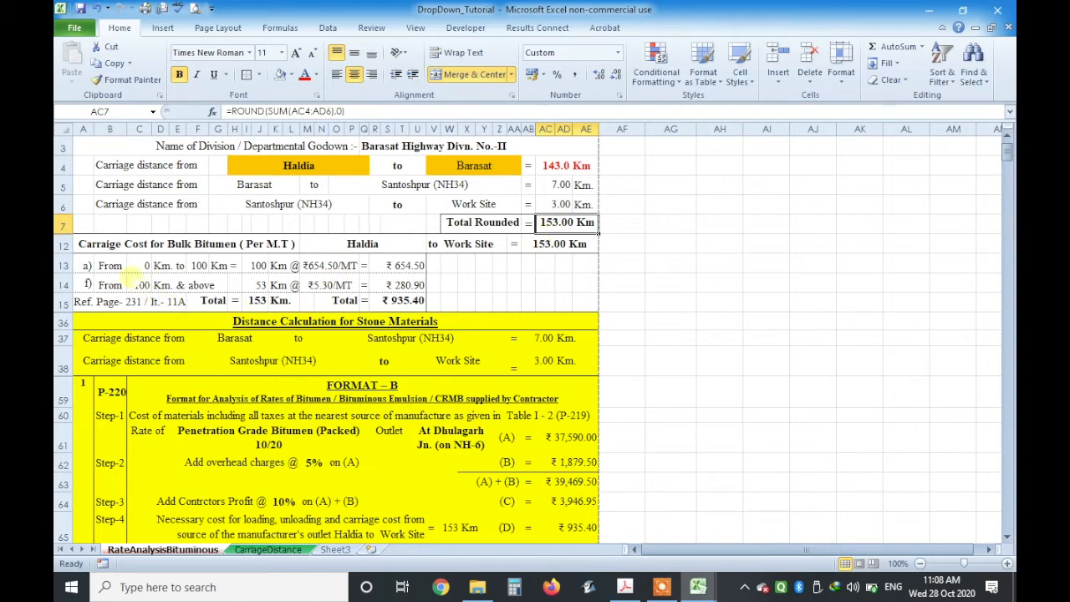
click(139, 265)
click(199, 265)
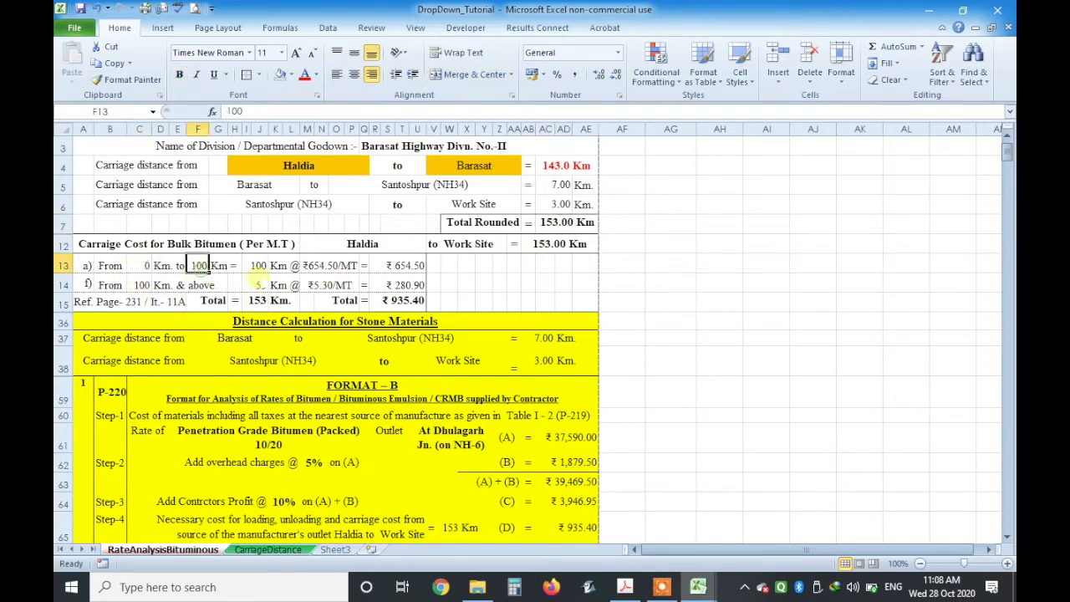
click(313, 265)
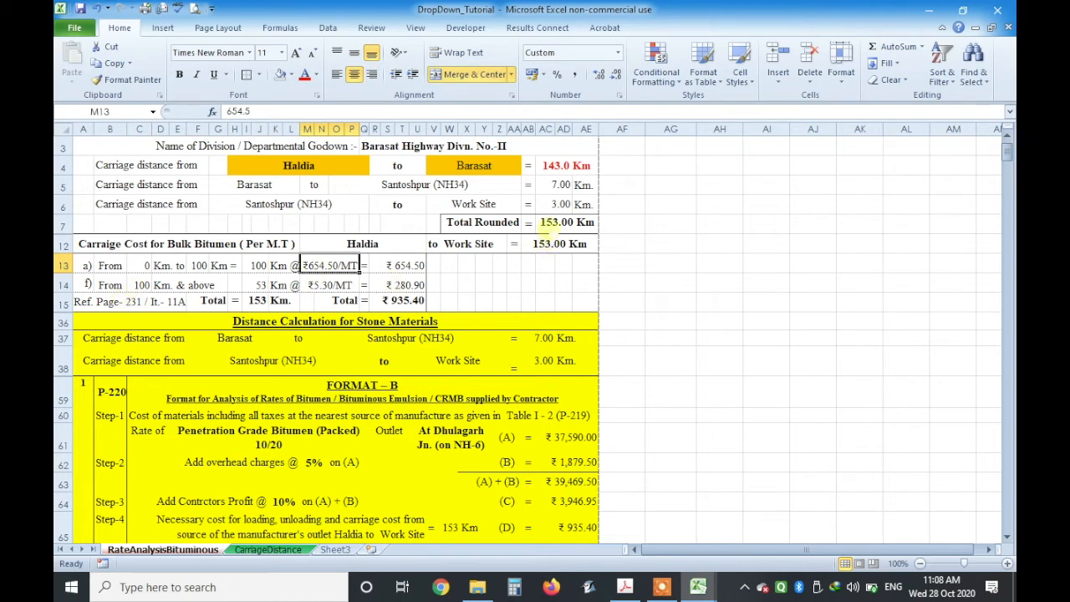
- Follow the second slab in row 14 through its distance, rate and amount, and inspect the total cost formula in R15
click(139, 284)
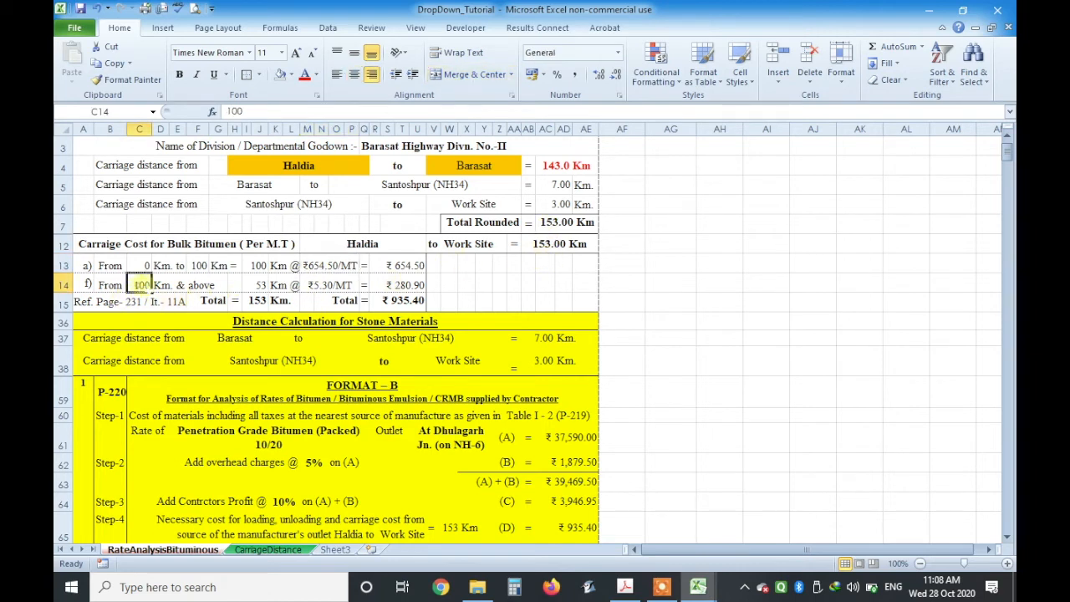
click(284, 285)
click(323, 285)
click(400, 285)
click(395, 301)
double_click(395, 301)
key(Return)
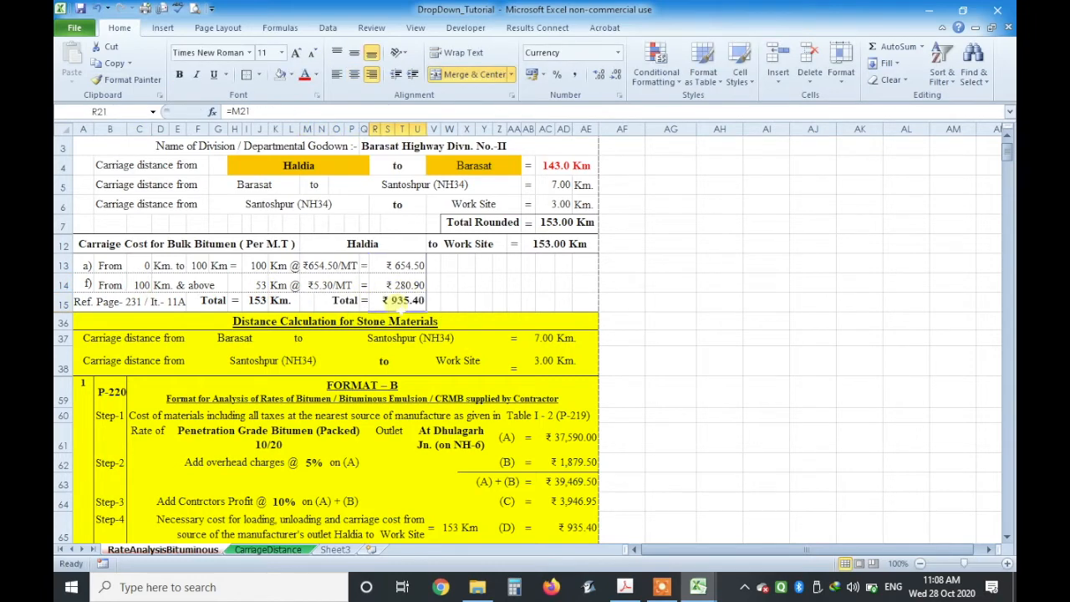
click(661, 302)
- Inspect the IF formula behind the distance in I14 and look over the stone materials and FORMAT – B sections below
click(294, 266)
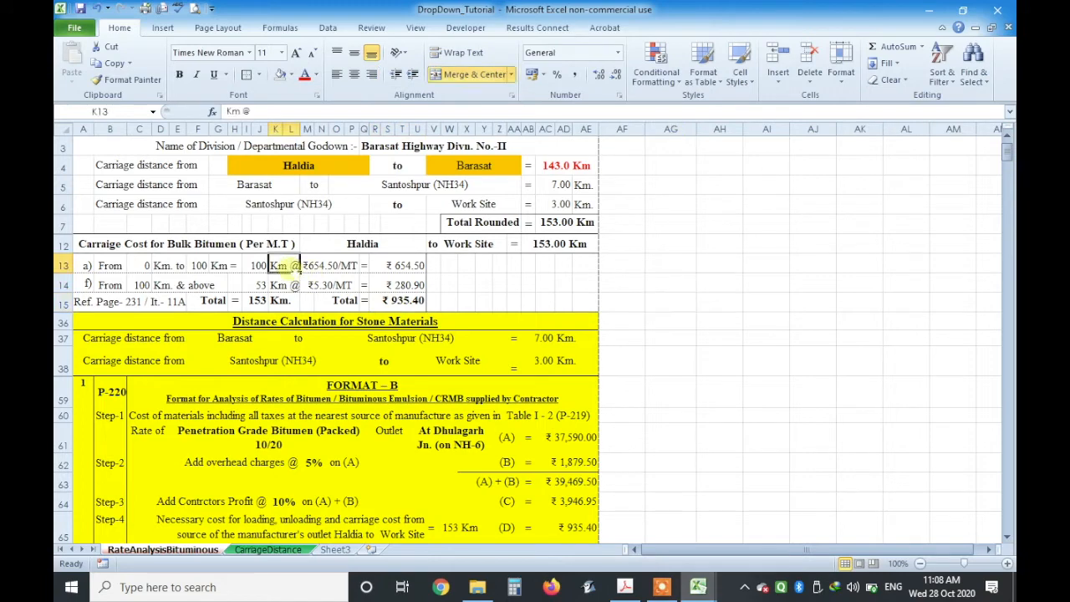
click(254, 285)
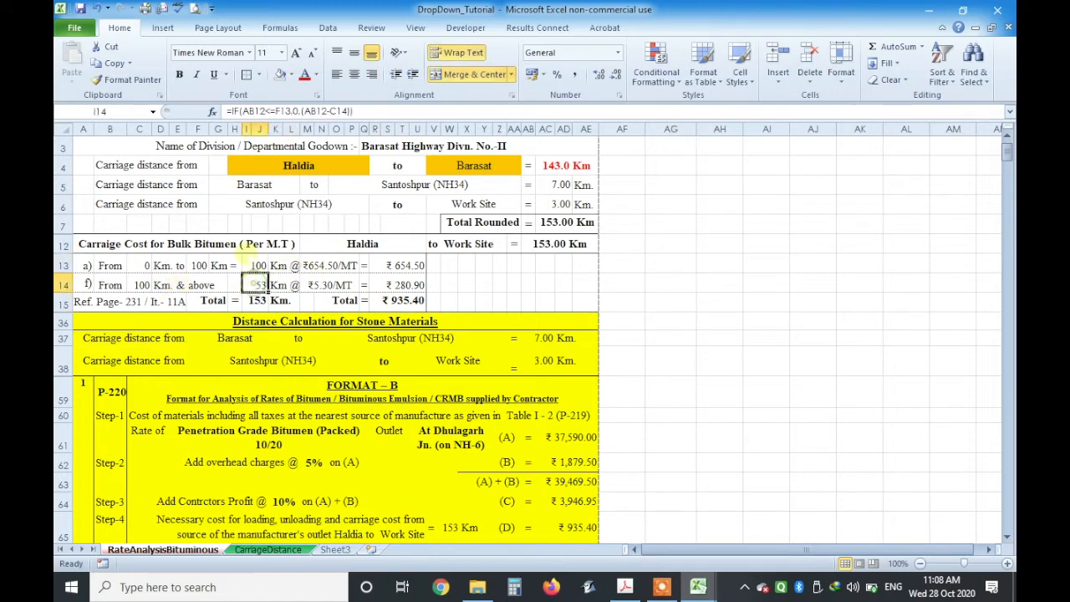
click(499, 300)
scroll(434, 335, down, 3)
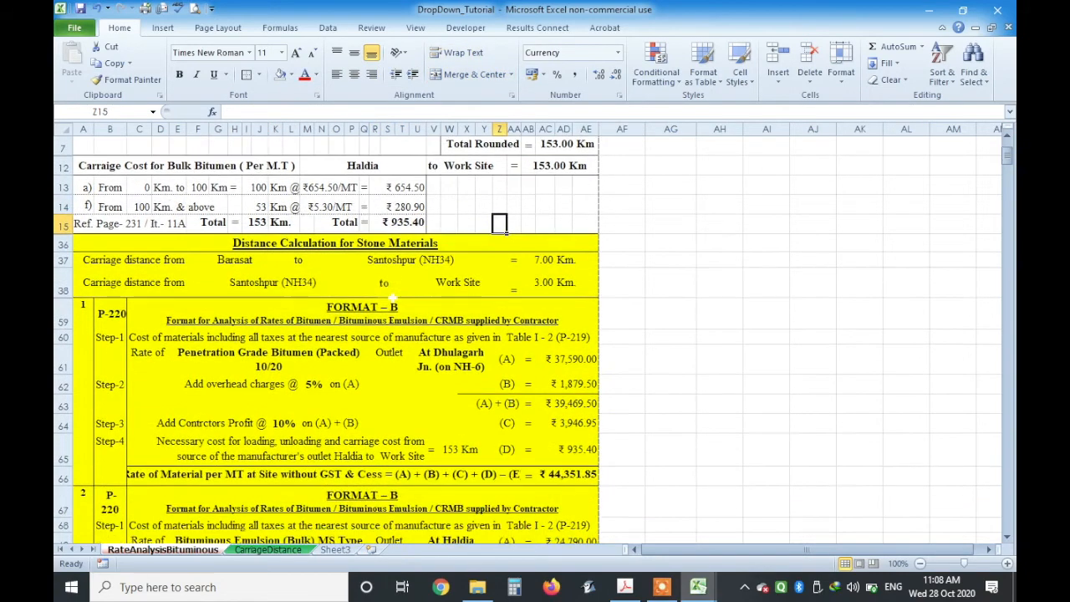
scroll(391, 297, down, 1)
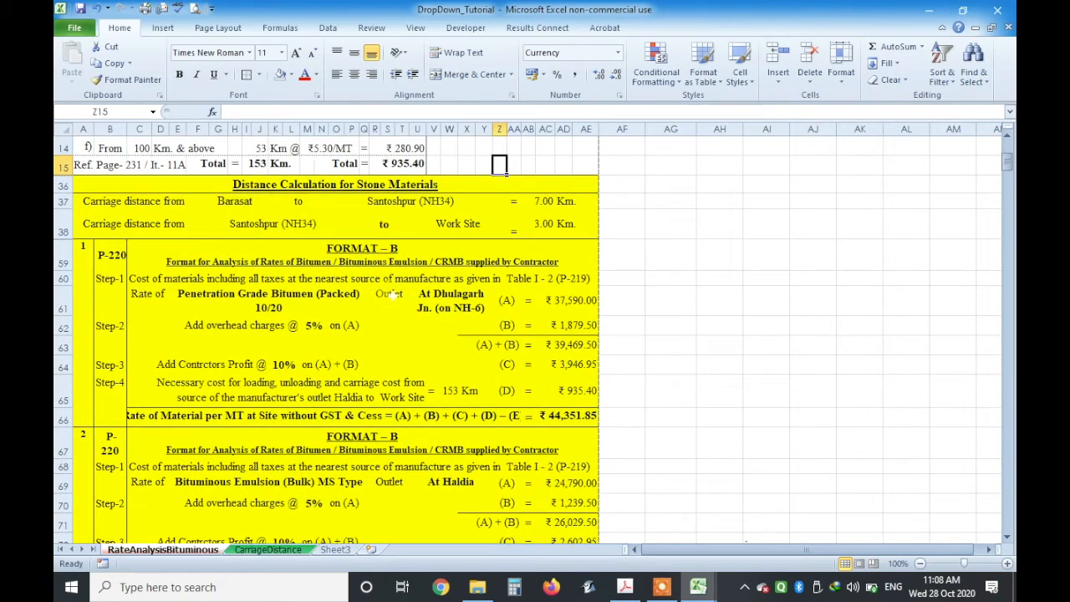
scroll(391, 297, up, 1)
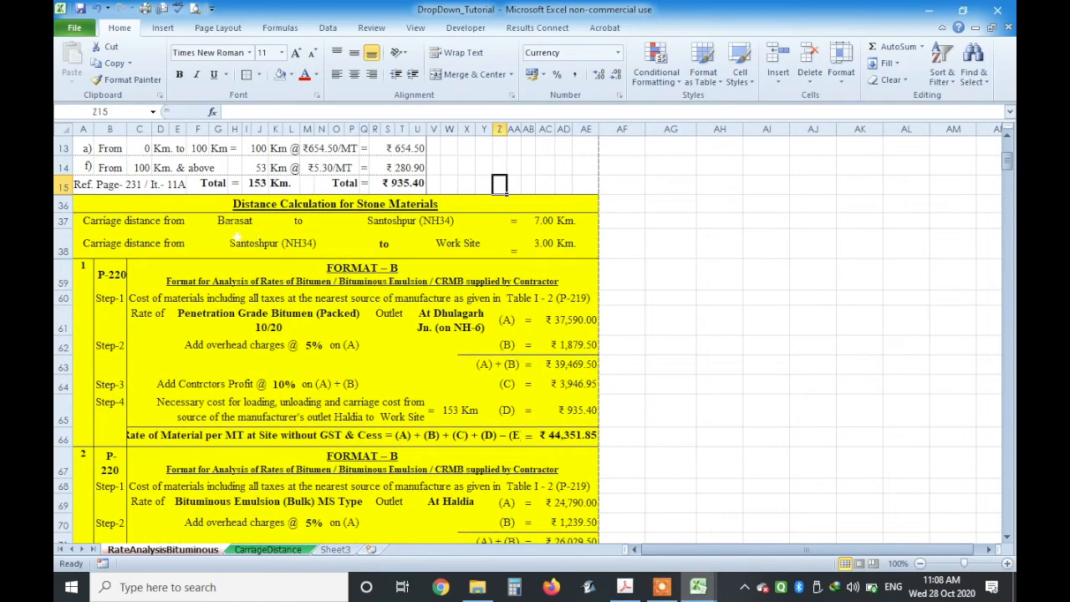
scroll(237, 238, down, 3)
scroll(236, 237, up, 2)
scroll(237, 237, up, 1)
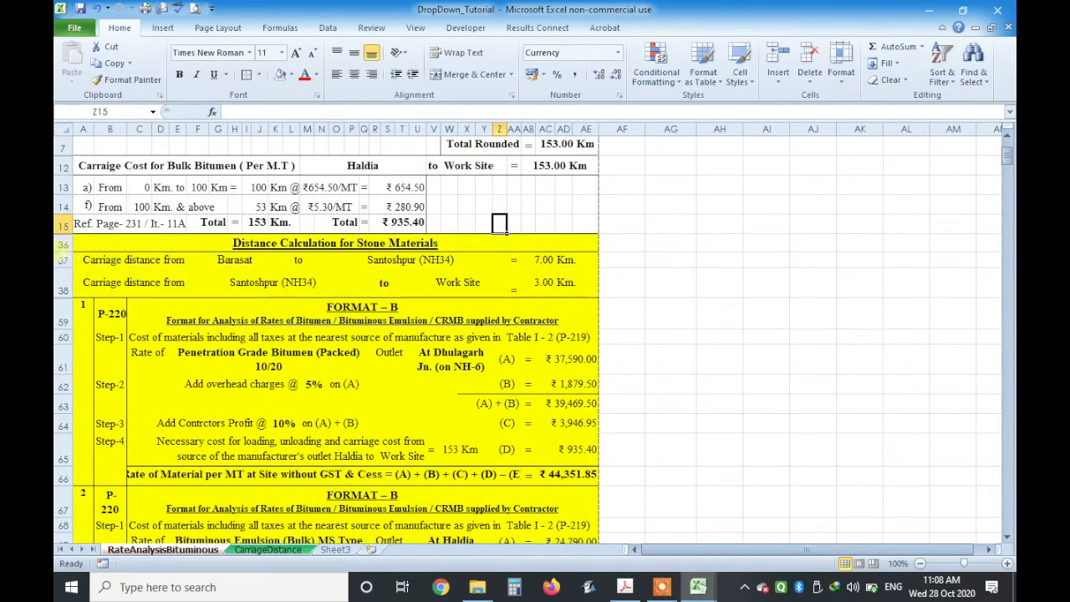
- Hide rows 36 to 38 containing the distance calculation for stone materials
drag(63, 244, 63, 289)
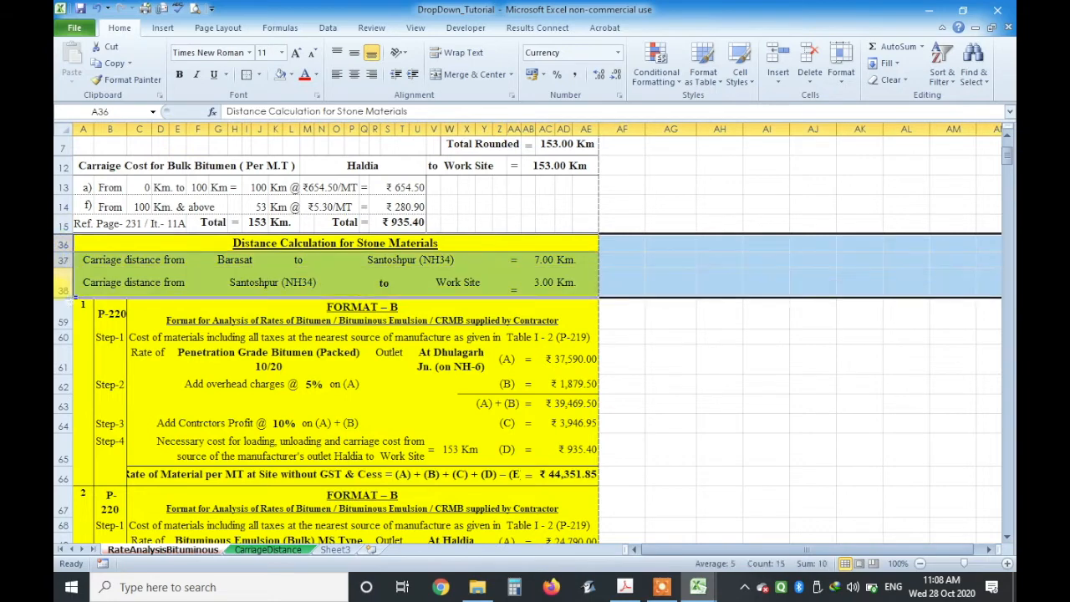
right_click(65, 245)
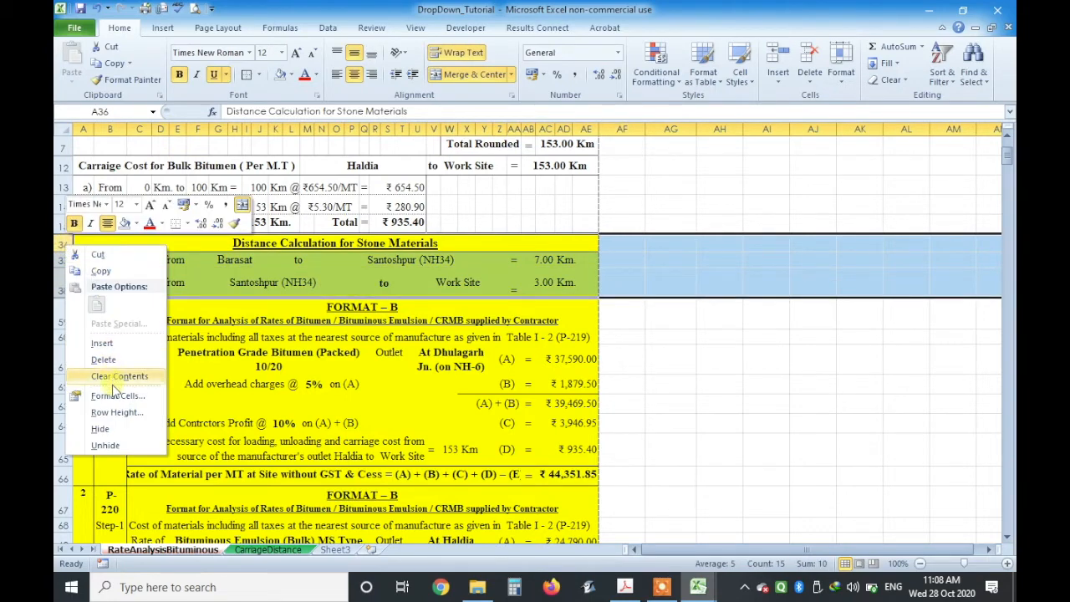
click(100, 429)
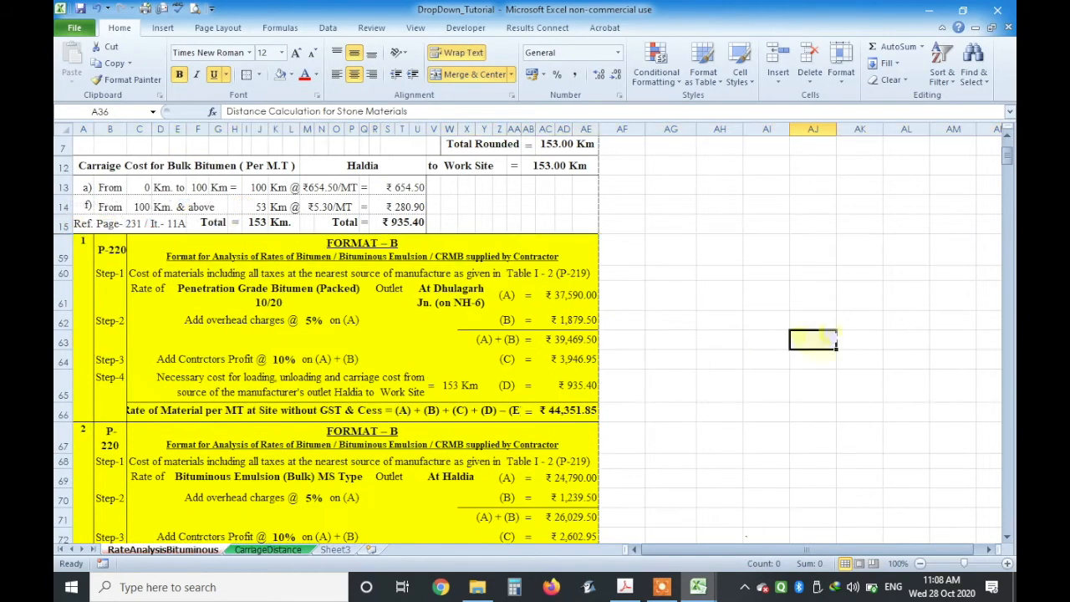
- Remove the yellow fill from the first FORMAT – B block in rows 59 to 66
click(89, 276)
drag(92, 276, 512, 401)
click(281, 75)
click(804, 320)
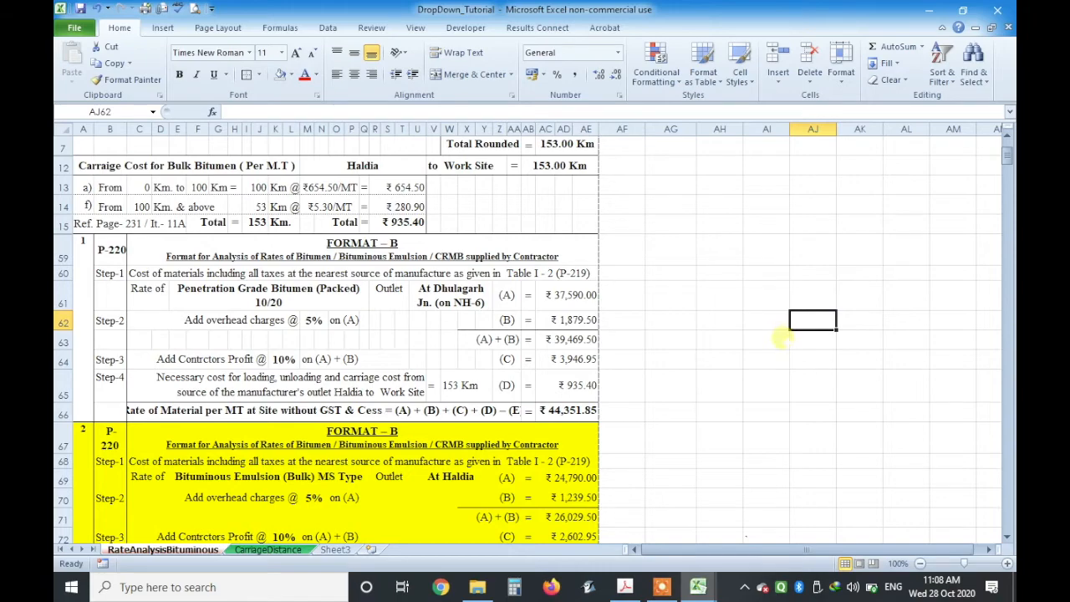
- Check which cell the row 12 carriage distance in AB12 refers to and compare it with the first FORMAT – B block
scroll(560, 308, up, 2)
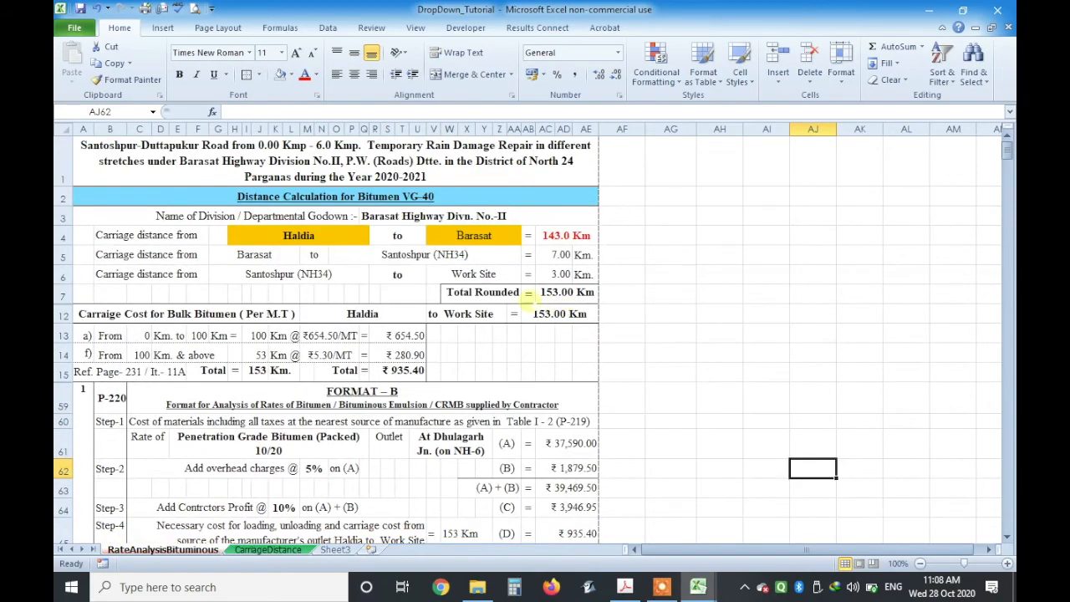
click(560, 254)
click(555, 313)
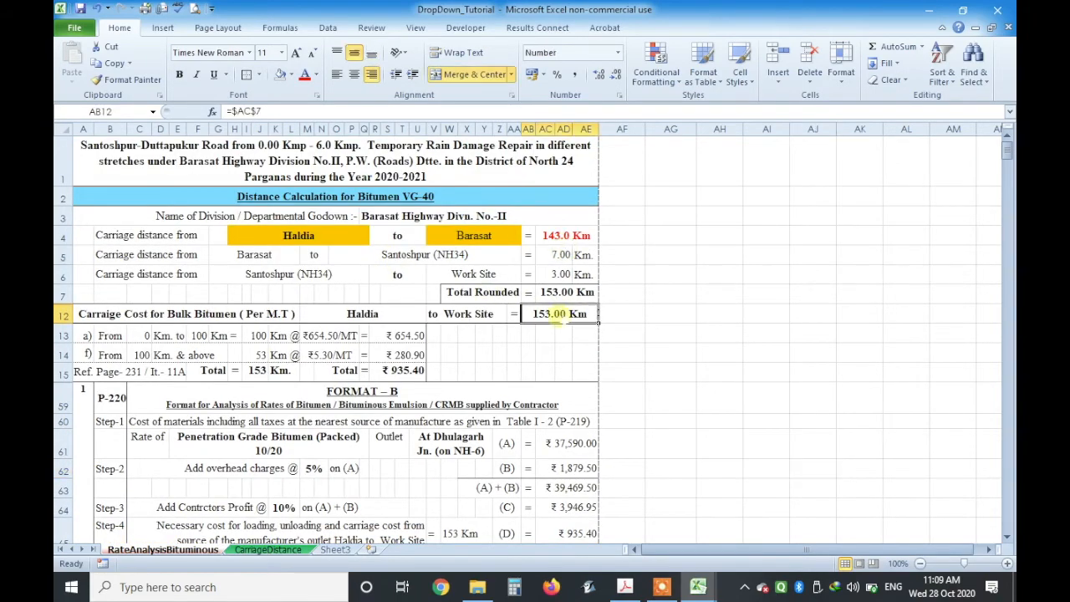
scroll(555, 316, down, 4)
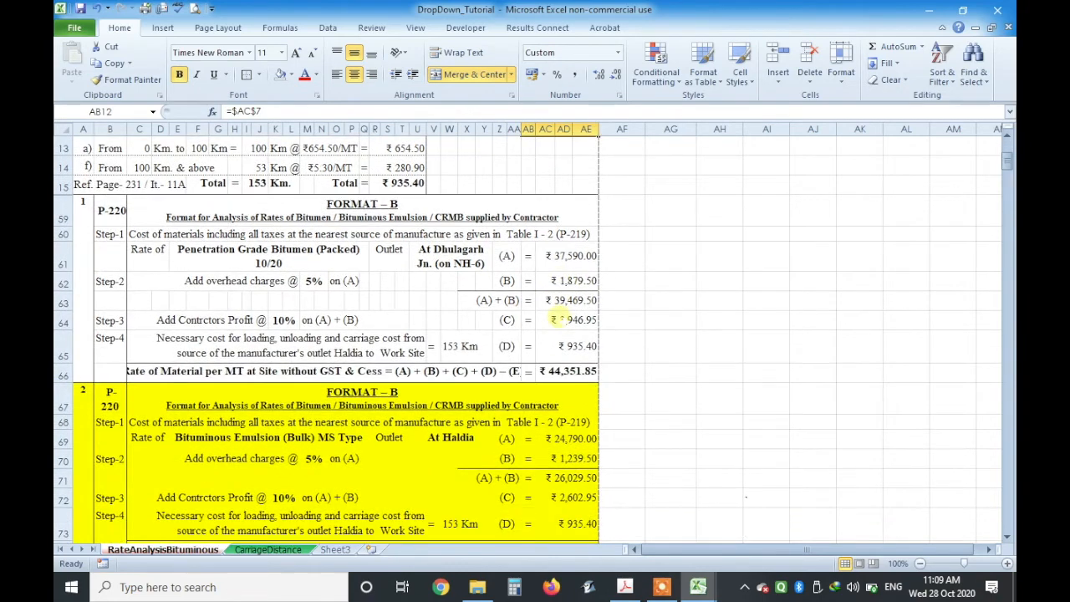
- Examine the material dropdown in E61 and the outlet entry beside it in row 61
click(243, 249)
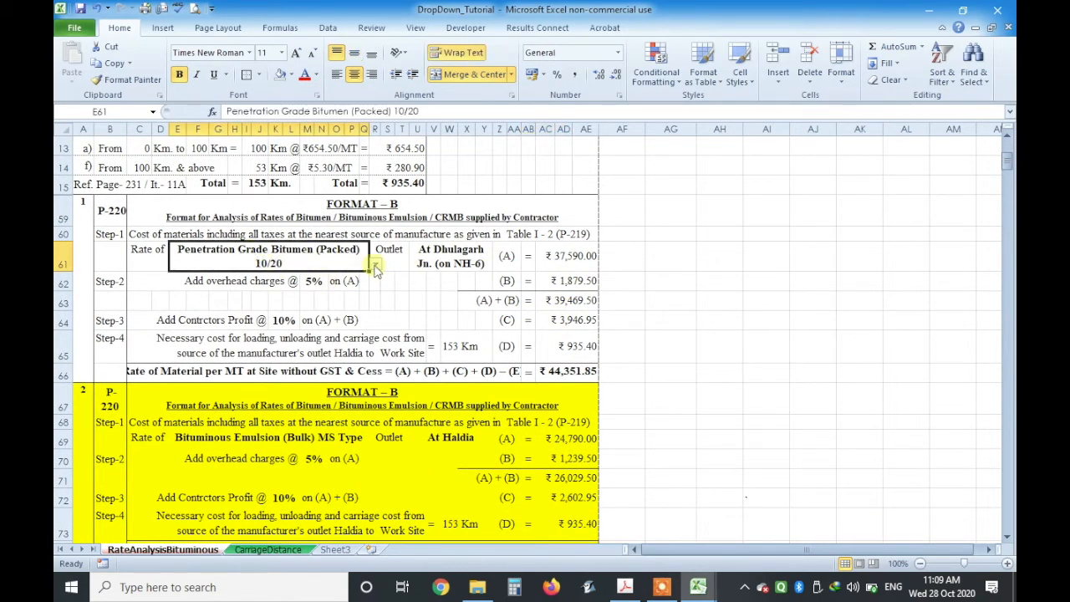
click(732, 259)
click(256, 248)
drag(256, 248, 452, 255)
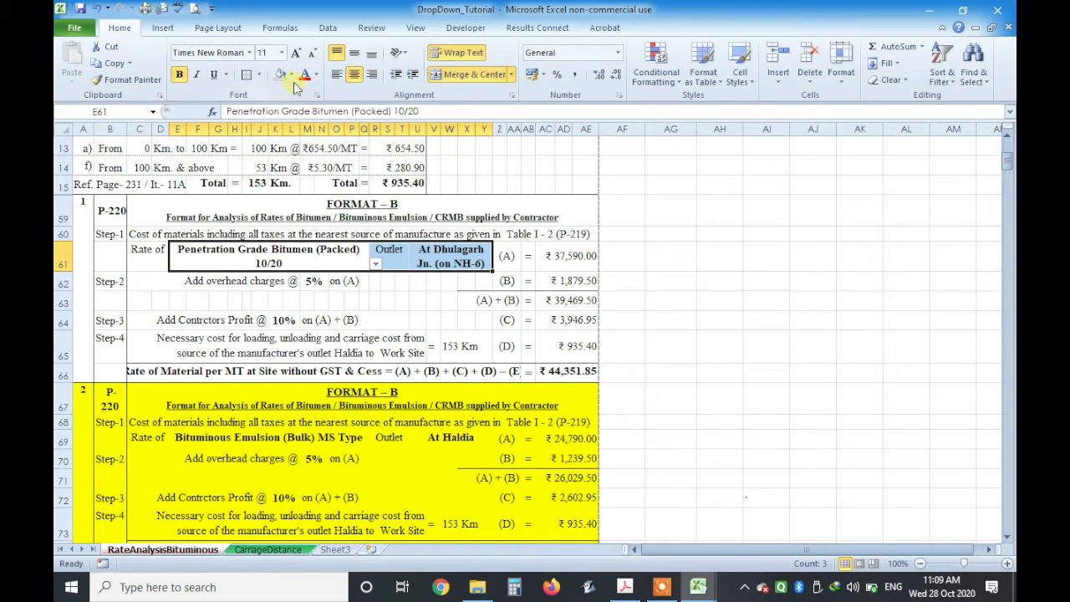
click(725, 277)
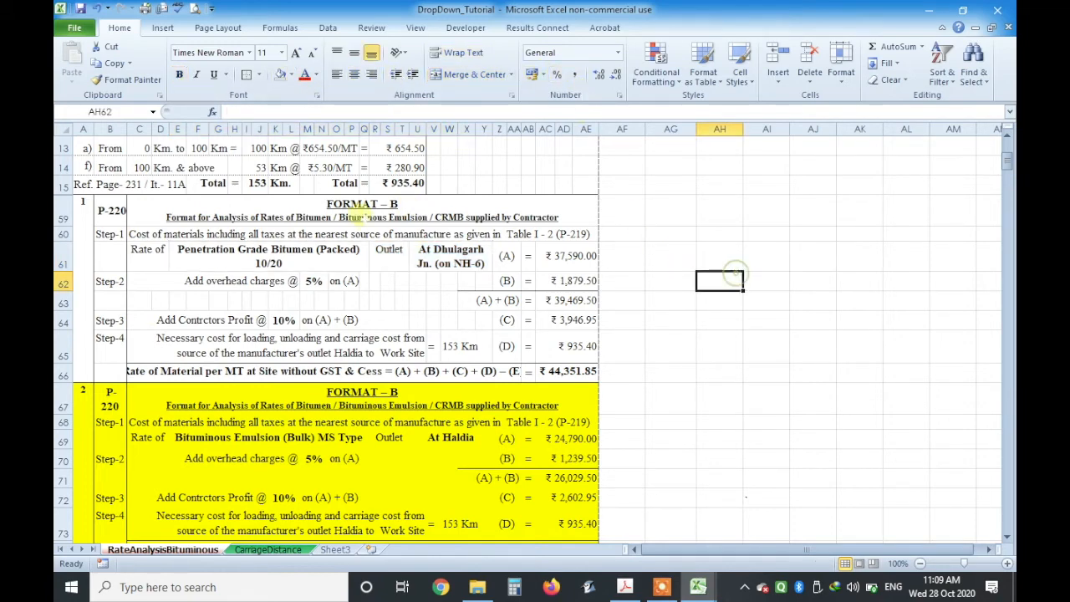
- From the FORMAT – B heading in C59, switch to New Road Schedule 2018.pdf in Adobe Acrobat and display its bookmarks from the beginning
click(343, 209)
click(624, 586)
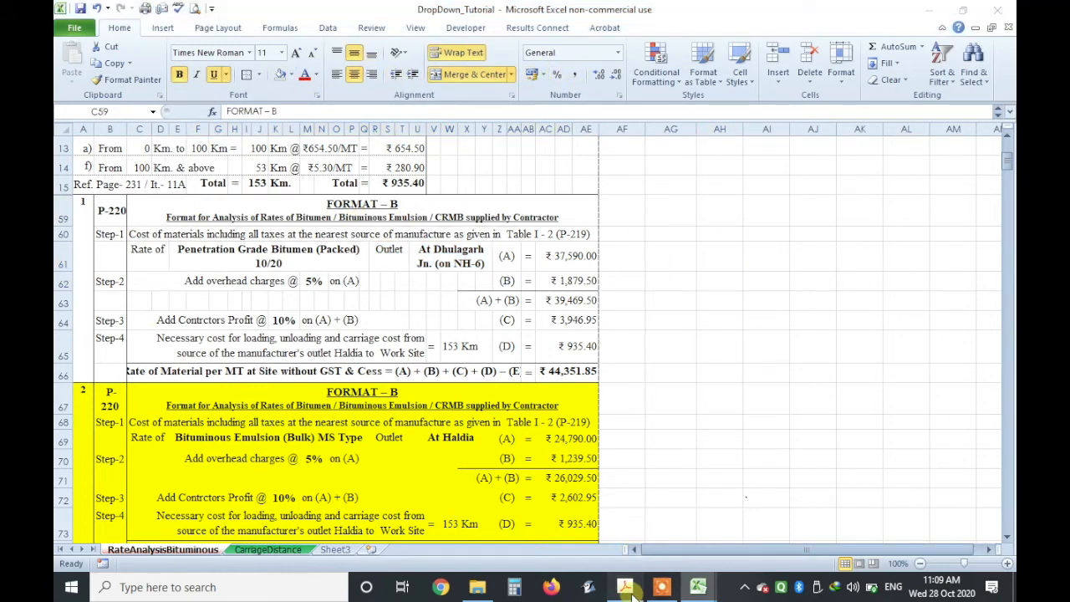
scroll(518, 353, up, 3)
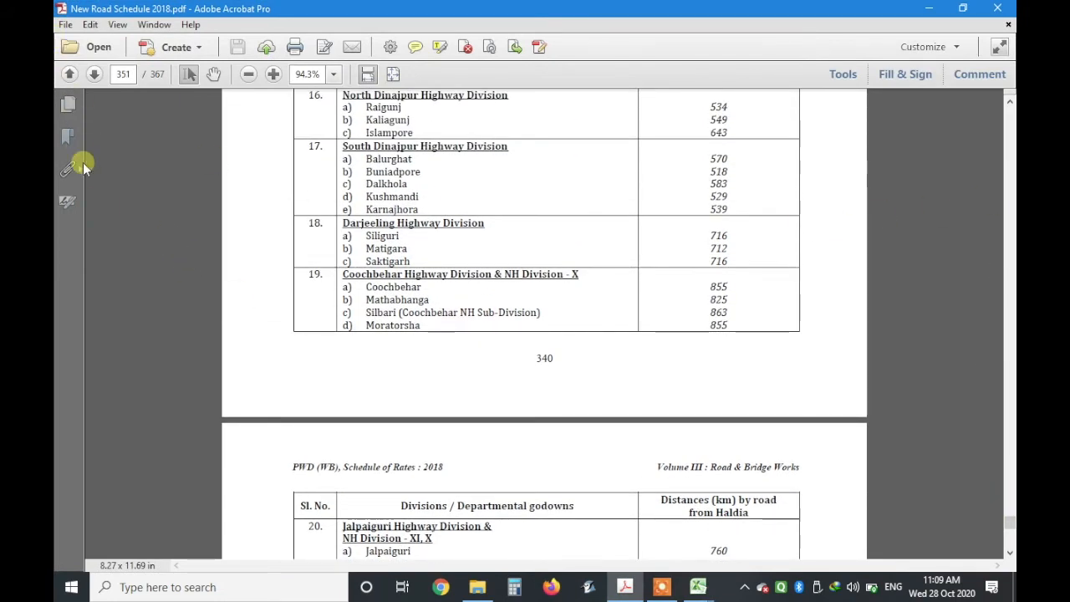
click(69, 136)
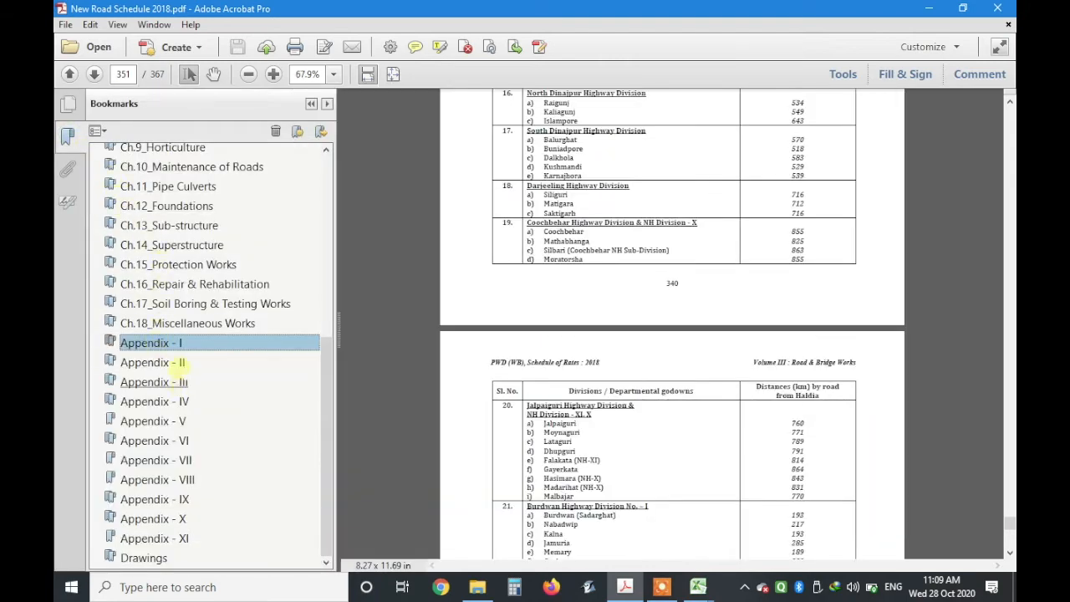
scroll(182, 381, up, 6)
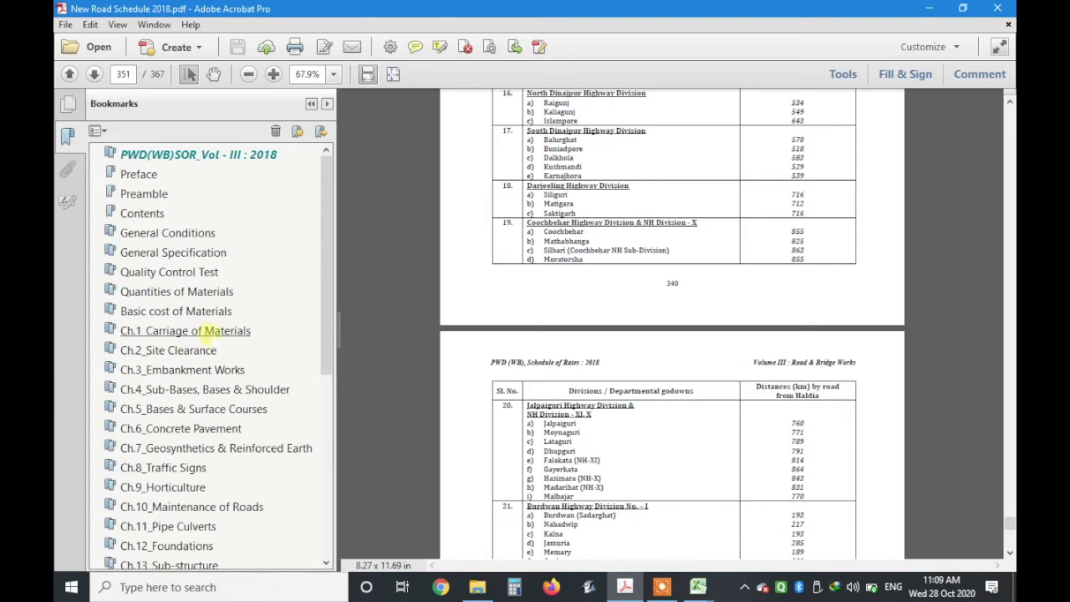
- Follow the material cost and quantity bookmarks in the schedule and locate the page with FORMAT – A and FORMAT – B
click(209, 331)
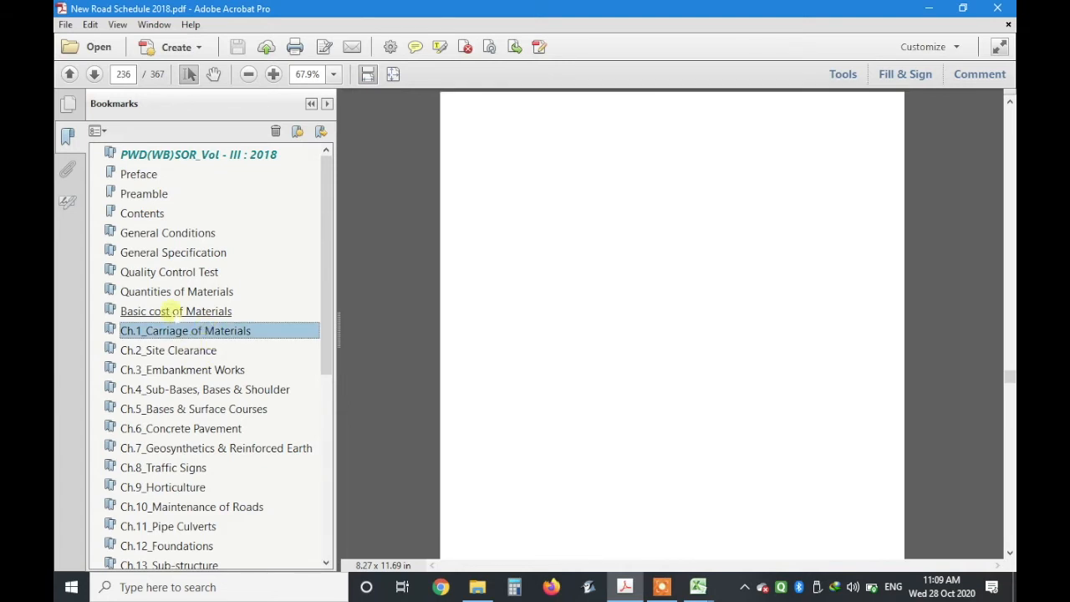
click(166, 311)
click(201, 293)
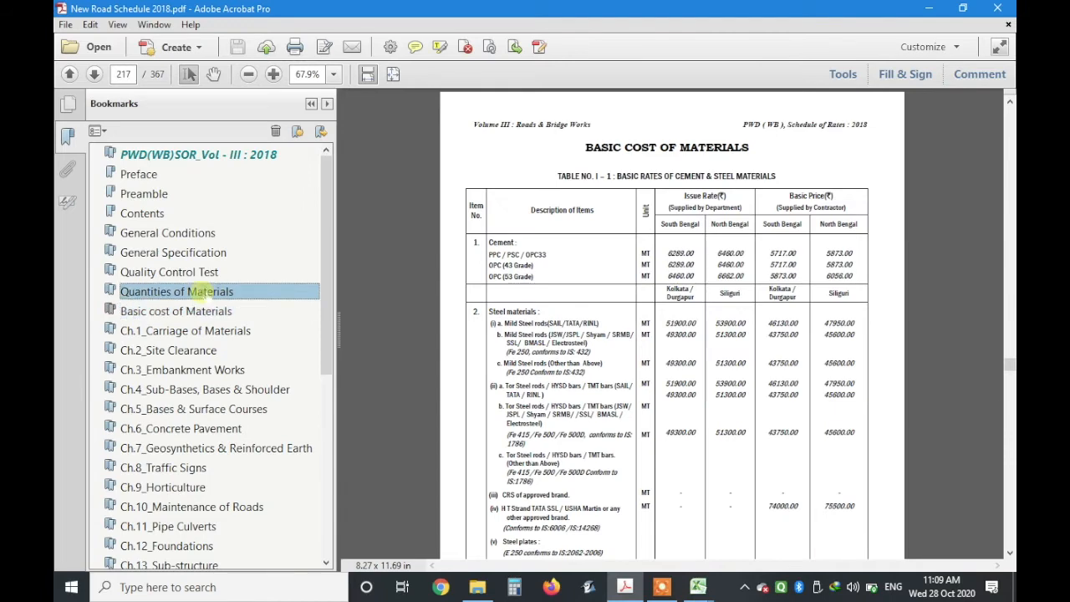
scroll(589, 239, down, 3)
scroll(589, 231, down, 3)
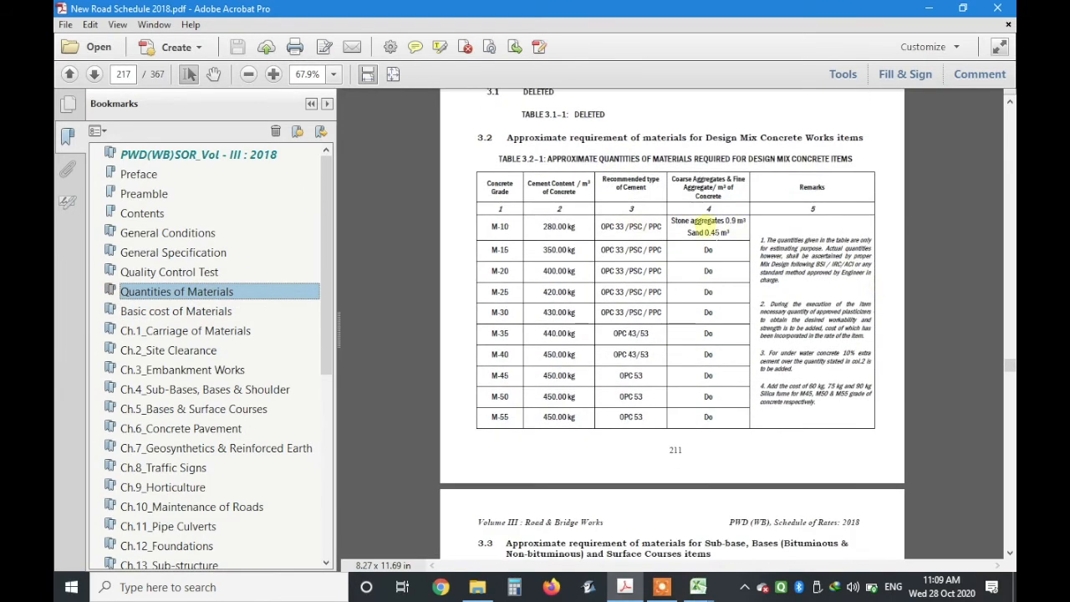
click(1010, 555)
drag(1010, 554, 1009, 554)
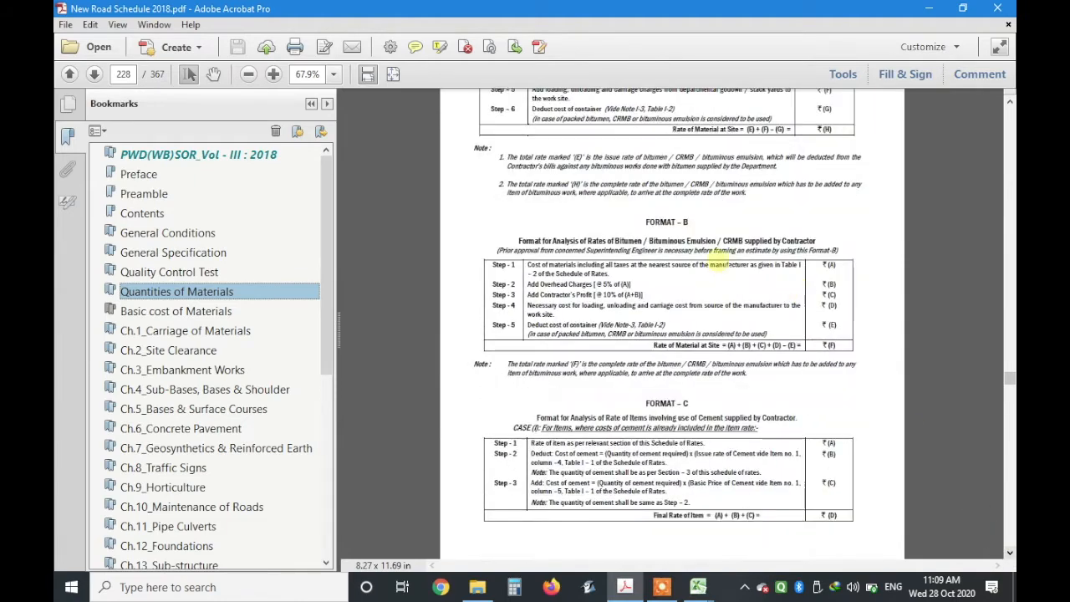
scroll(711, 262, up, 5)
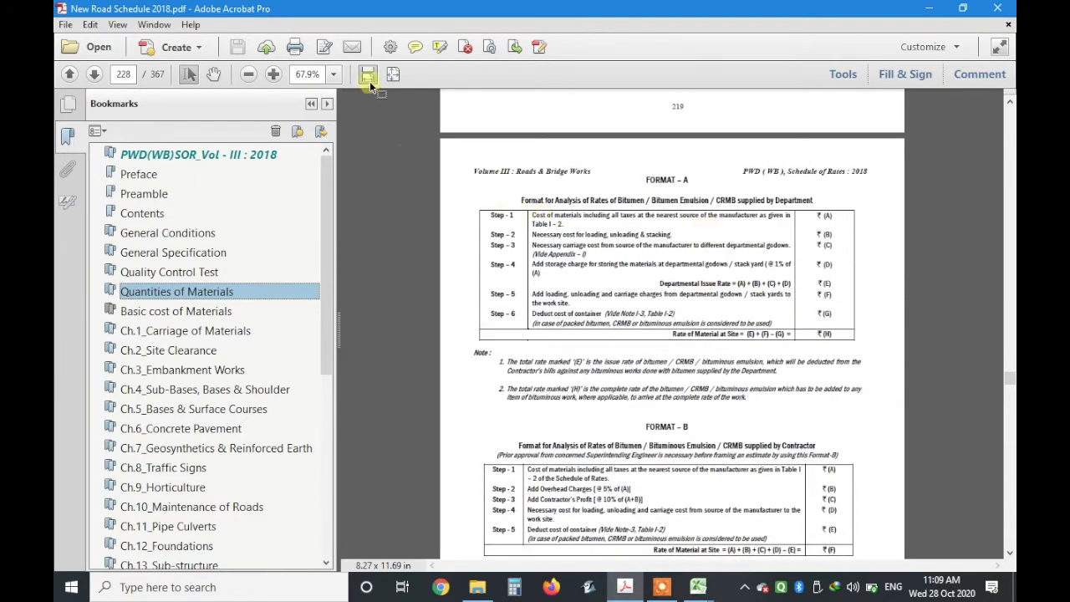
- Enlarge page 228 to full width without the bookmarks and examine Steps 1 to 5 of FORMAT – B
click(393, 75)
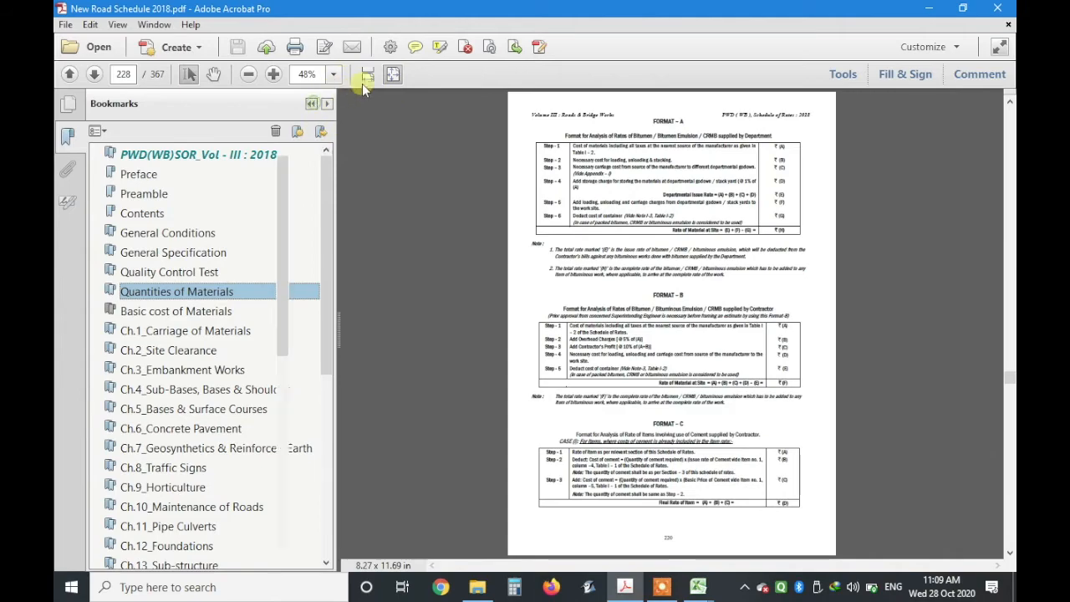
click(311, 103)
click(368, 74)
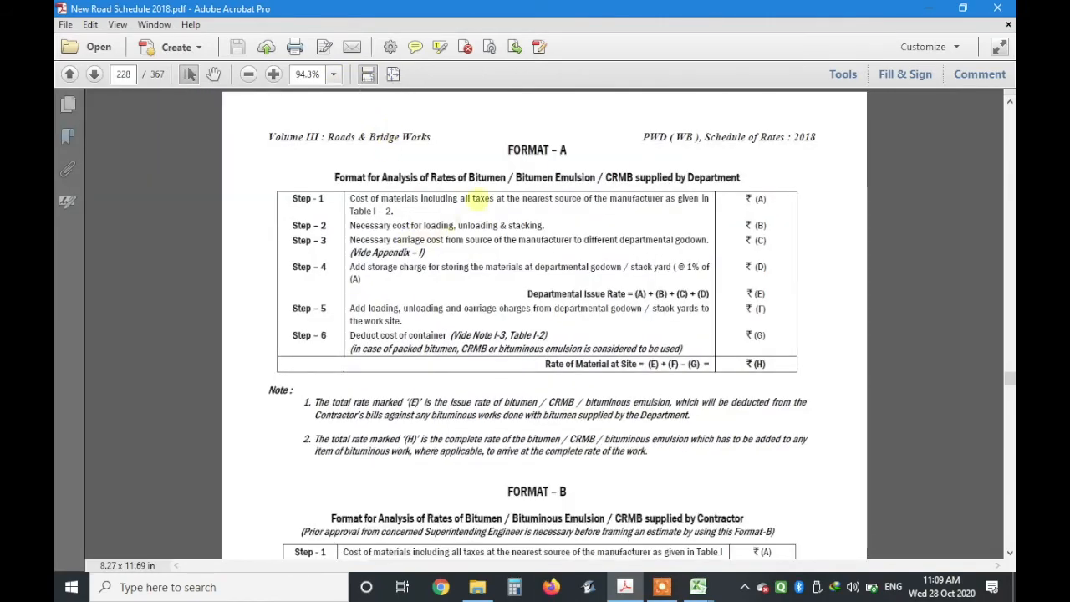
scroll(478, 199, down, 8)
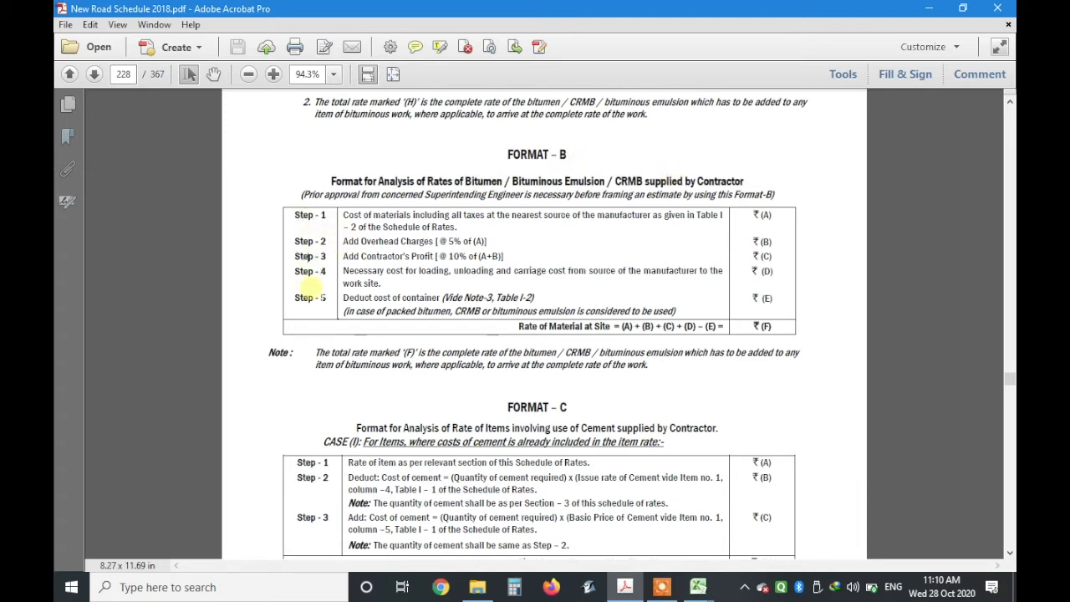
drag(289, 214, 829, 326)
click(805, 282)
- Switch to the DropDown_Tutorial workbook in Excel and slightly increase the height of row 60 in the first FORMAT – B block
click(707, 588)
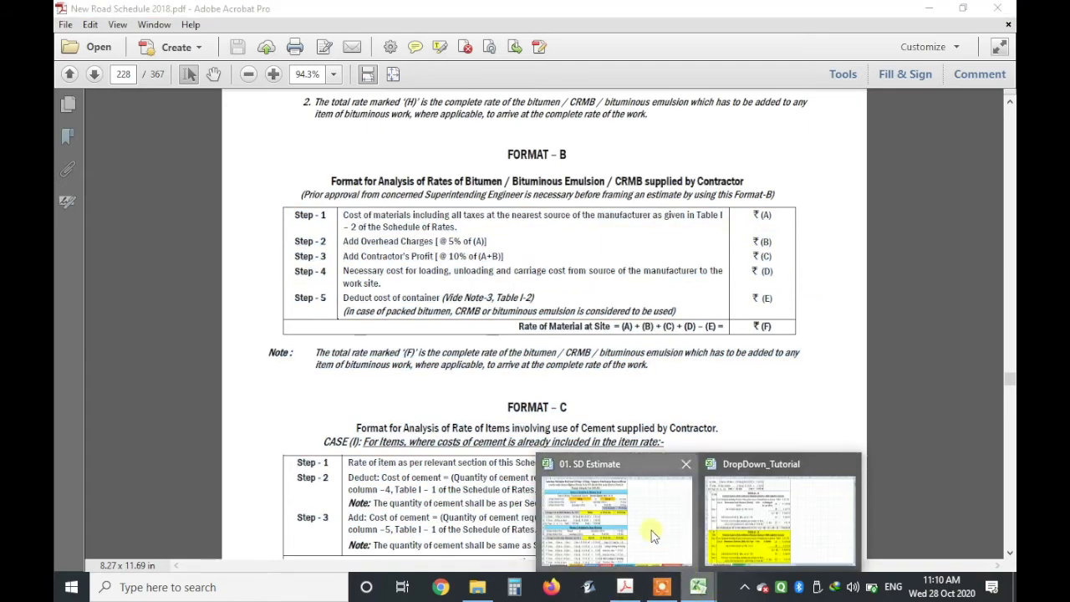
click(498, 322)
scroll(445, 311, down, 10)
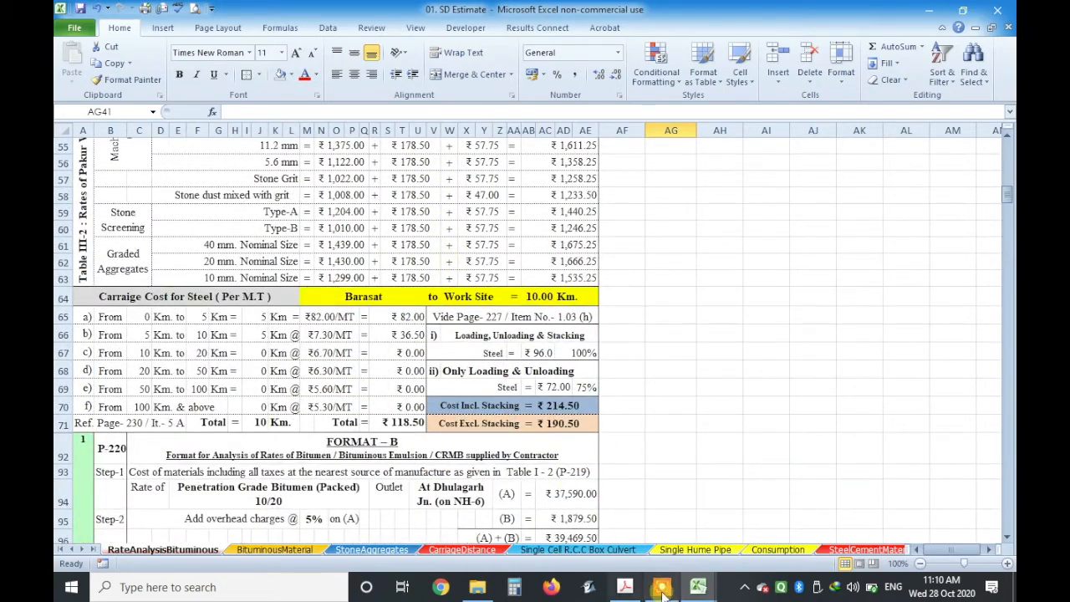
click(697, 587)
click(752, 522)
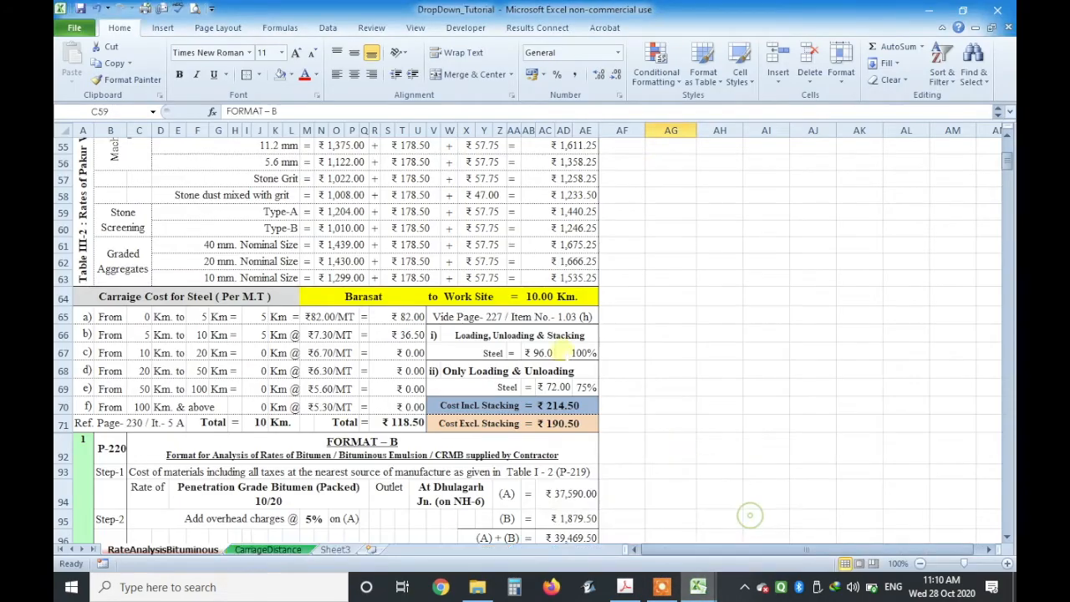
scroll(476, 316, up, 1)
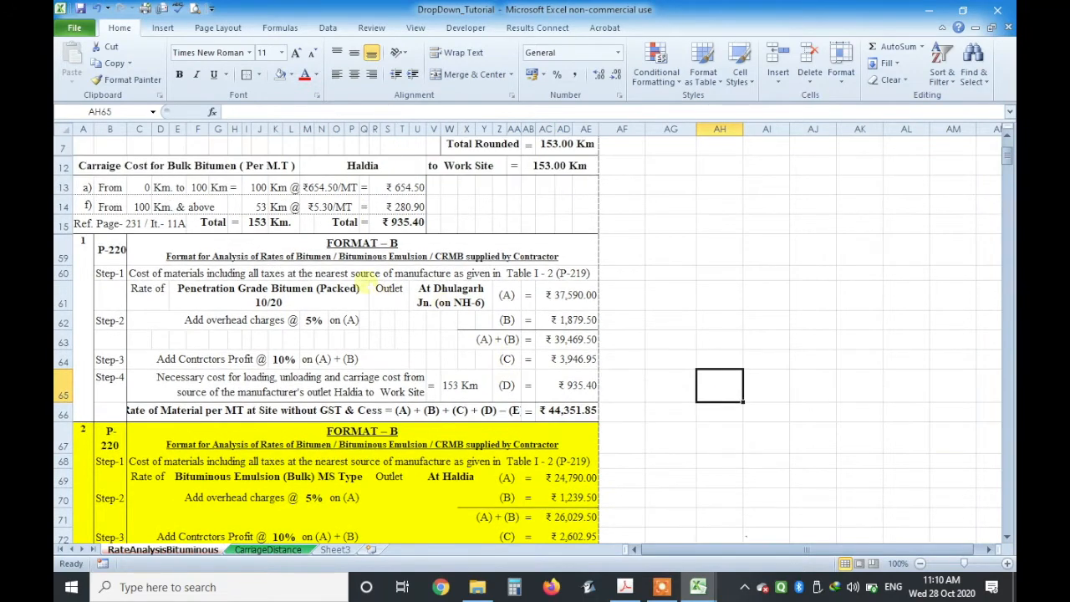
click(355, 273)
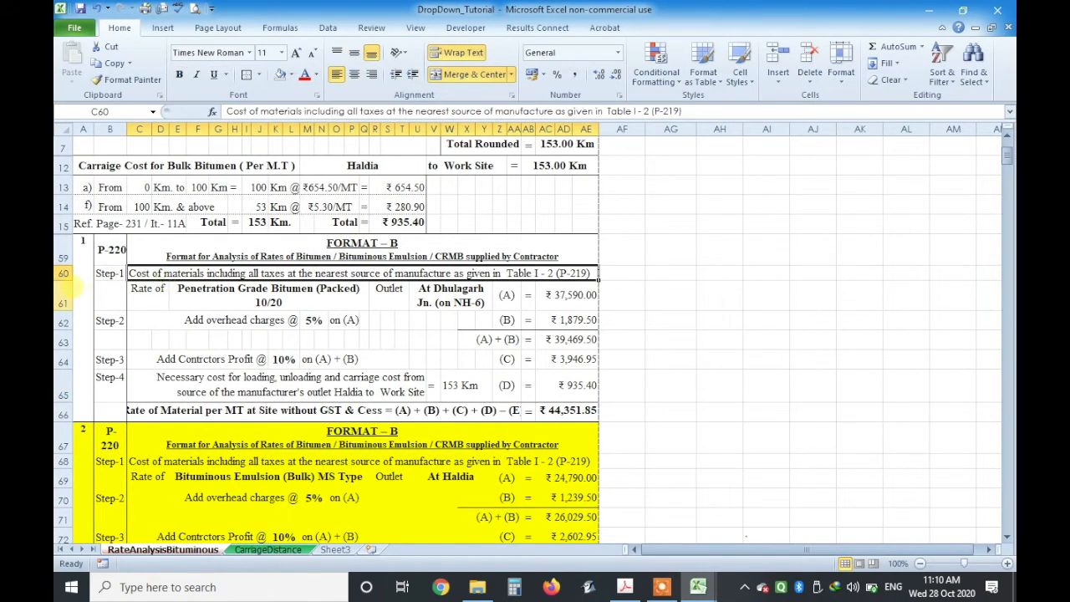
mouse_move(63, 282)
mouse_down()
mouse_move(62, 296)
mouse_move(63, 282)
mouse_up()
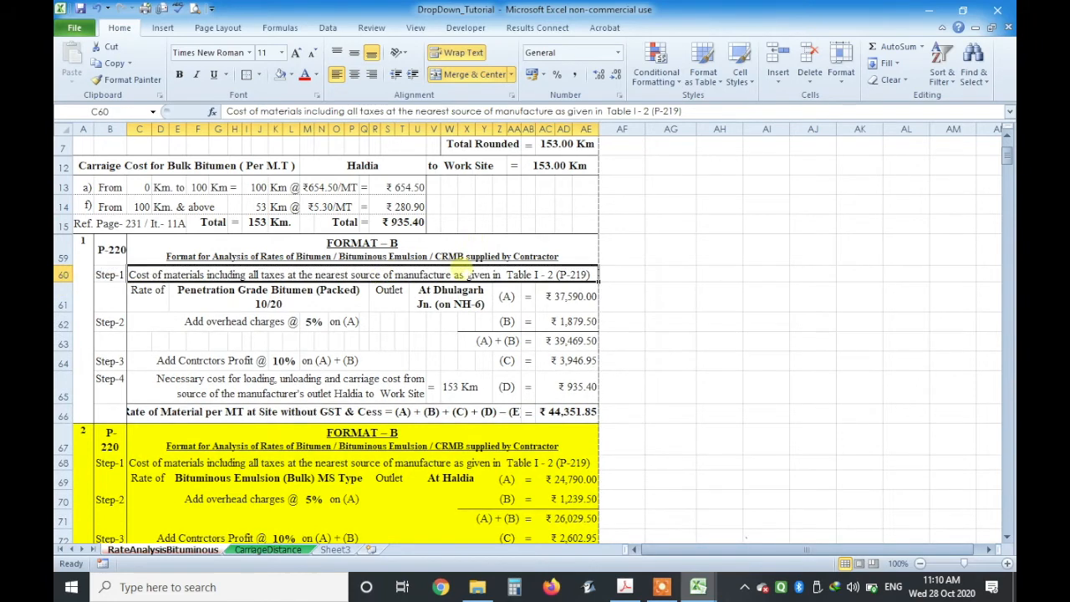
click(830, 294)
- Remove the data validation from the material and outlet cells, E61 through U61, by erasing the current settings
drag(293, 299, 430, 306)
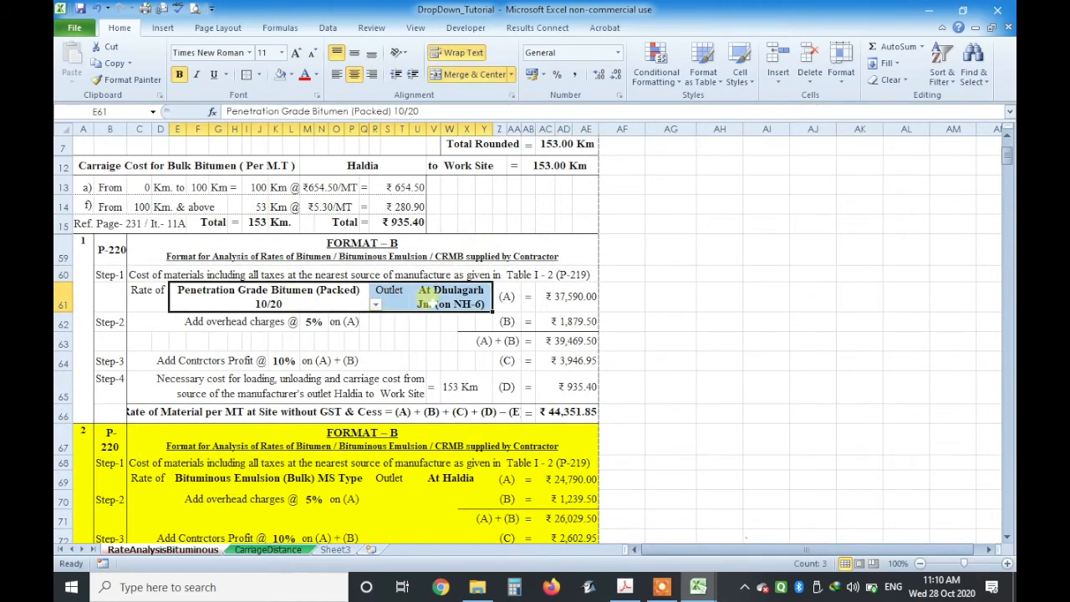
click(619, 96)
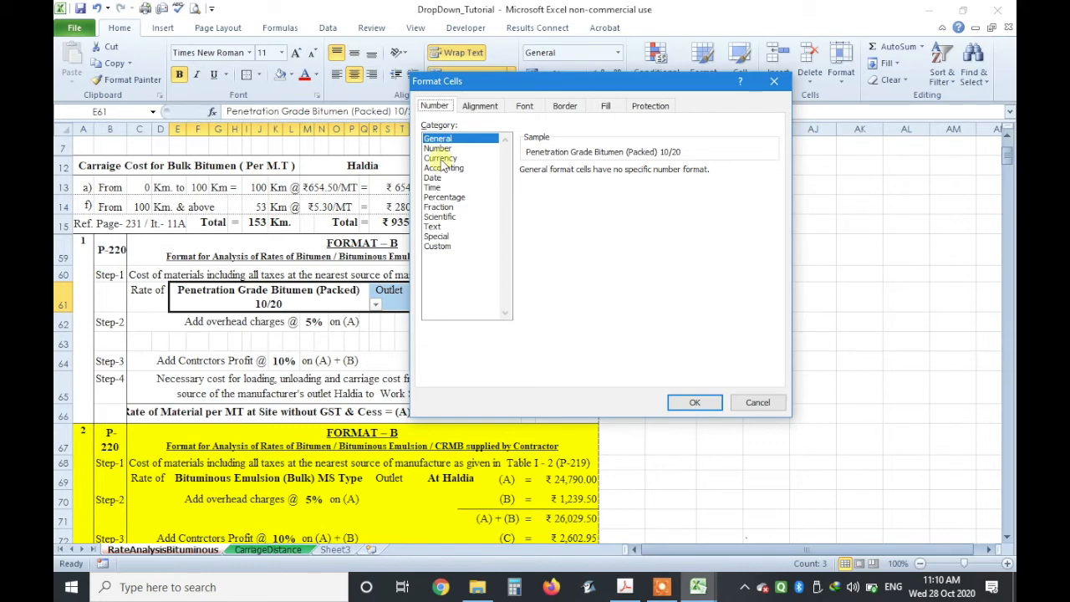
click(756, 401)
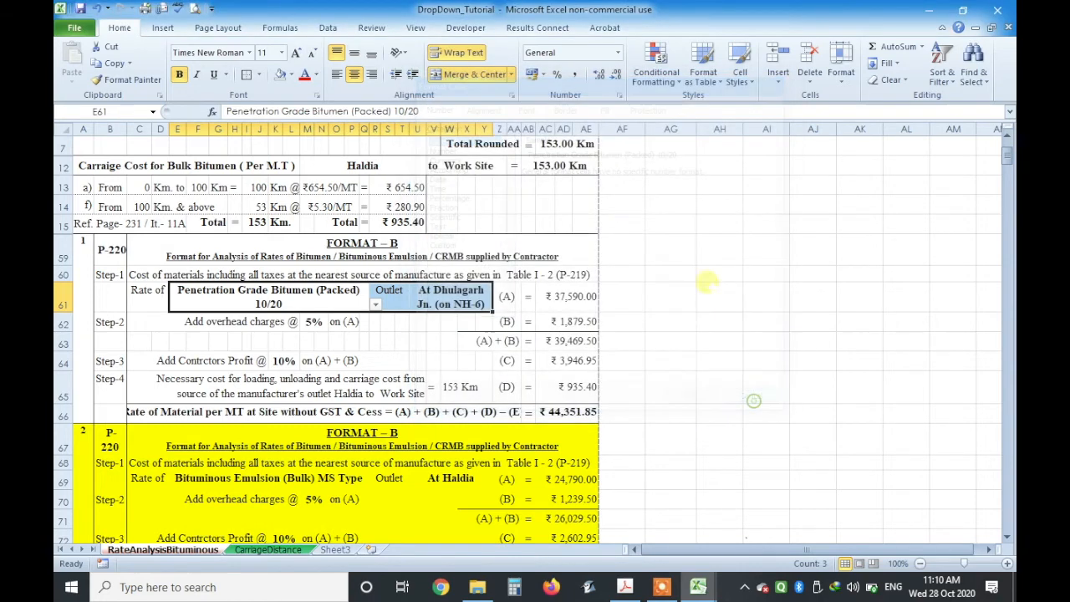
click(327, 28)
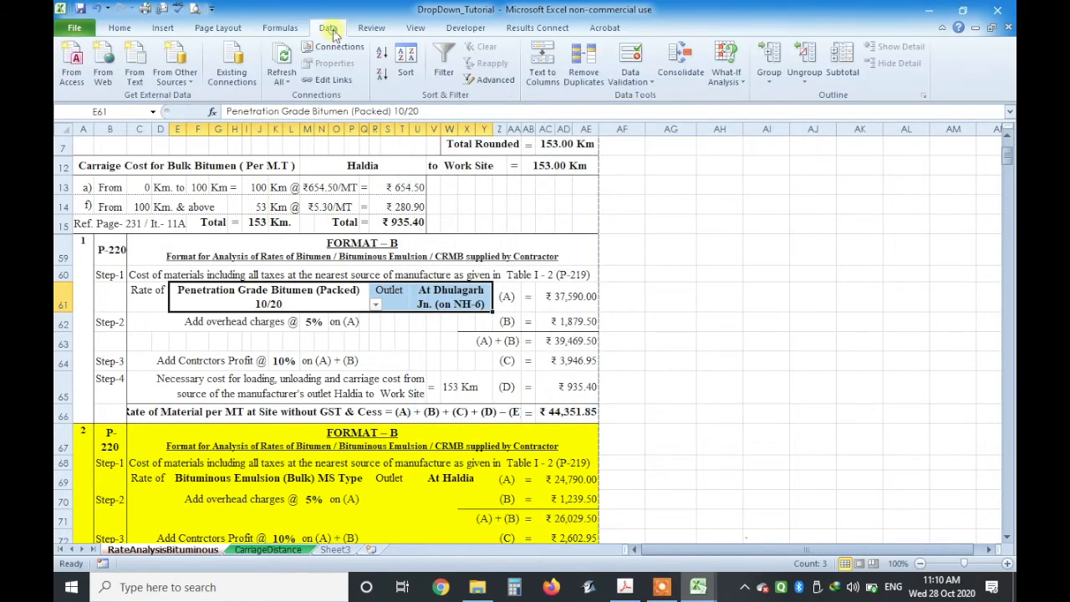
click(633, 81)
click(645, 99)
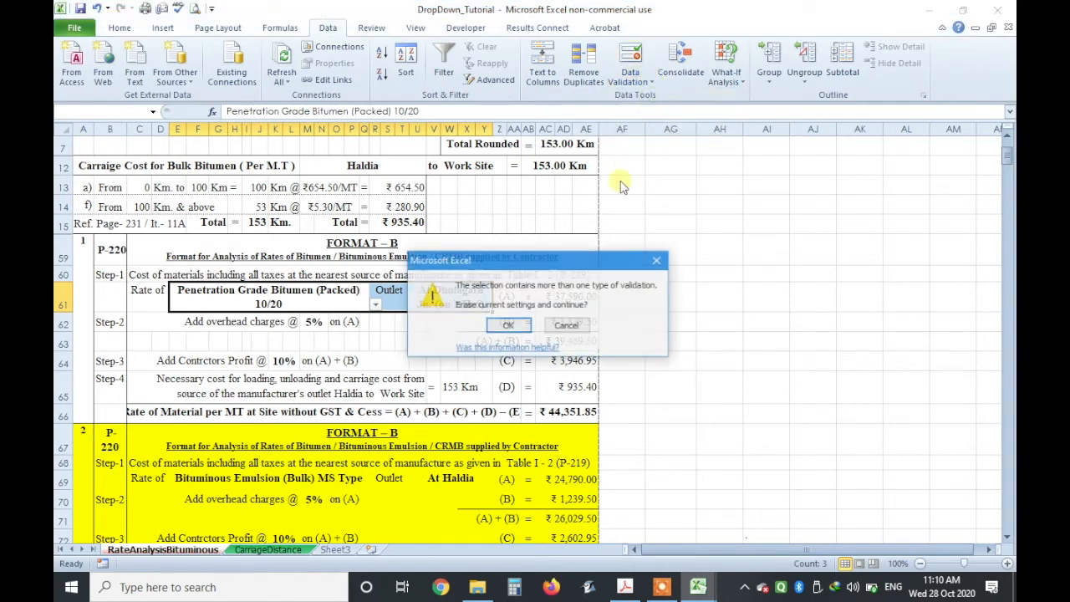
click(508, 324)
click(485, 347)
click(650, 347)
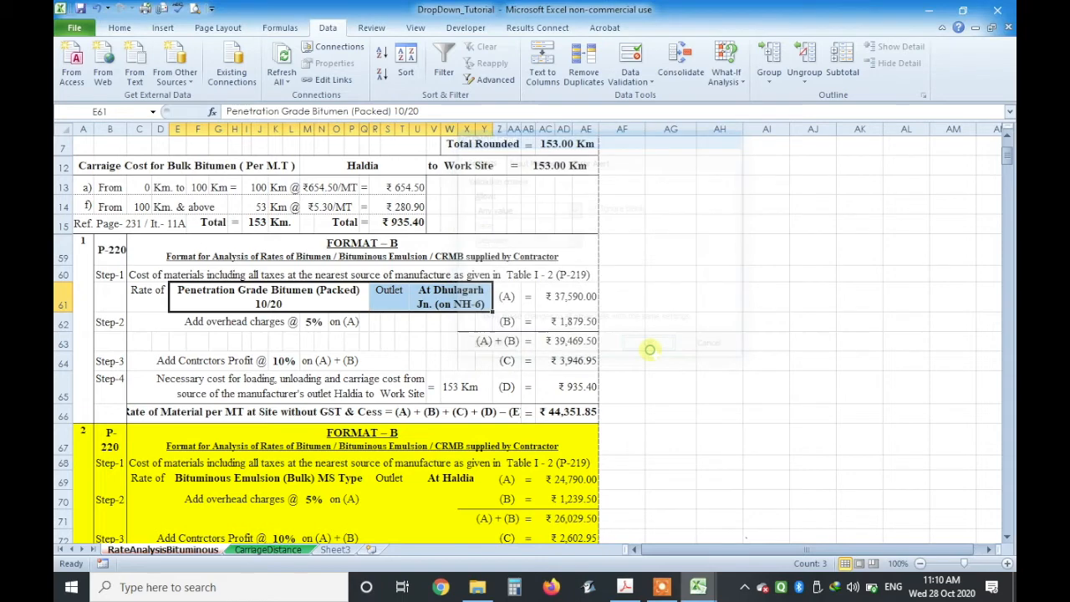
- Clear the contents of the material cell E61 and the outlet cell U61
click(272, 293)
drag(272, 293, 332, 311)
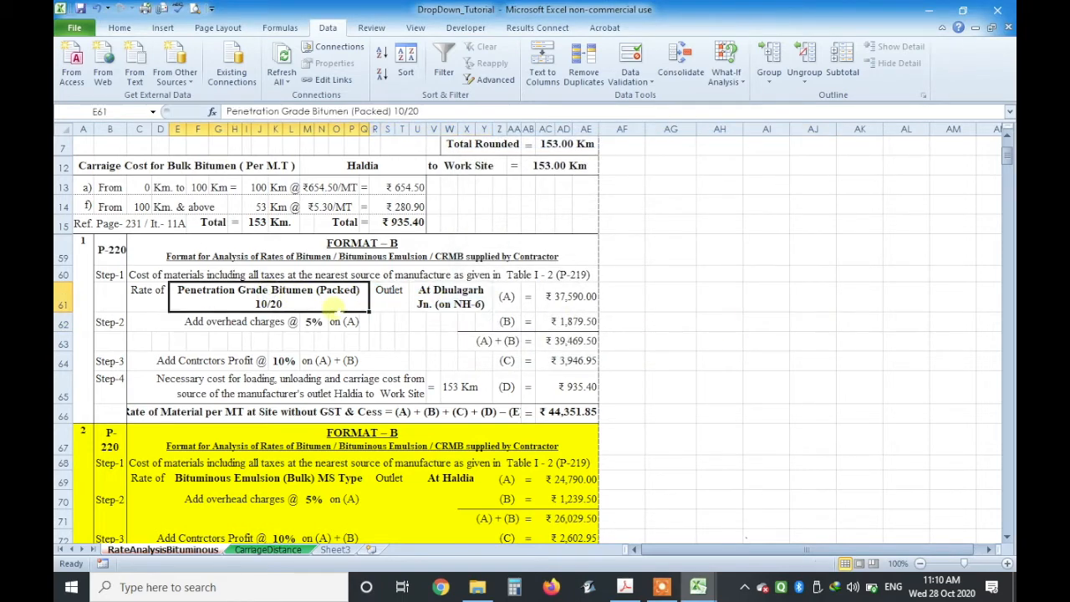
key(Delete)
click(450, 299)
key(Delete)
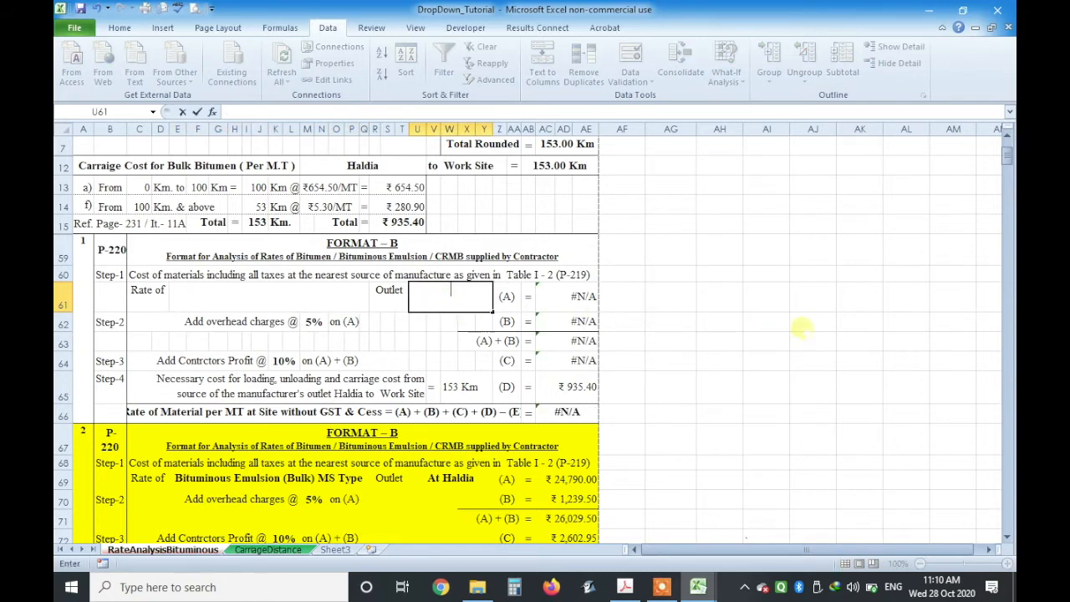
click(812, 325)
click(296, 302)
click(811, 297)
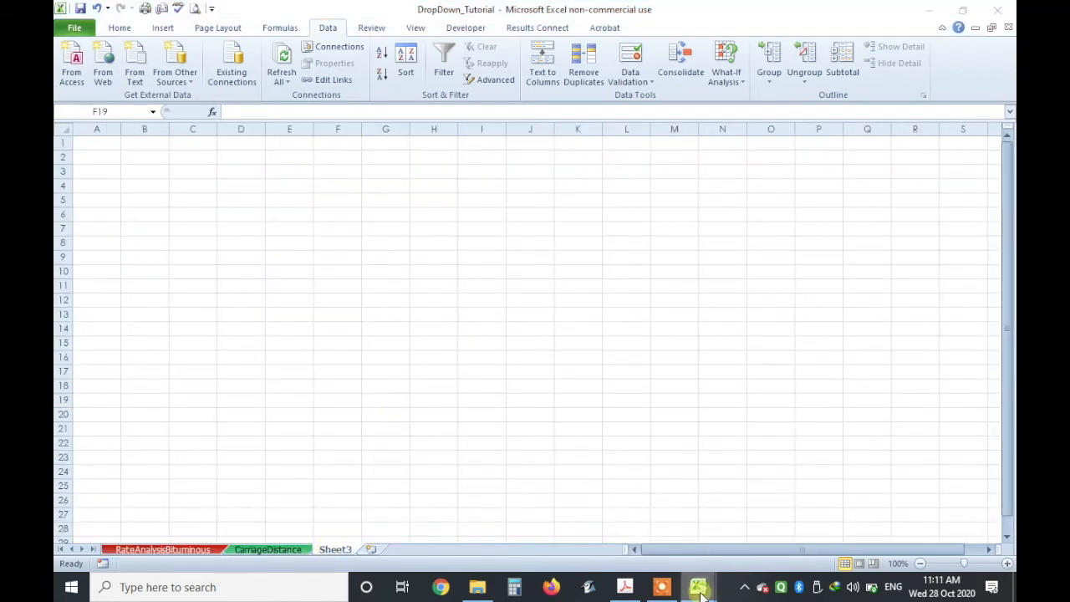
- Switch to the 01. SD Estimate workbook and examine the outlet price table on its BituminousMaterial sheet
mouse_move(698, 587)
click(662, 548)
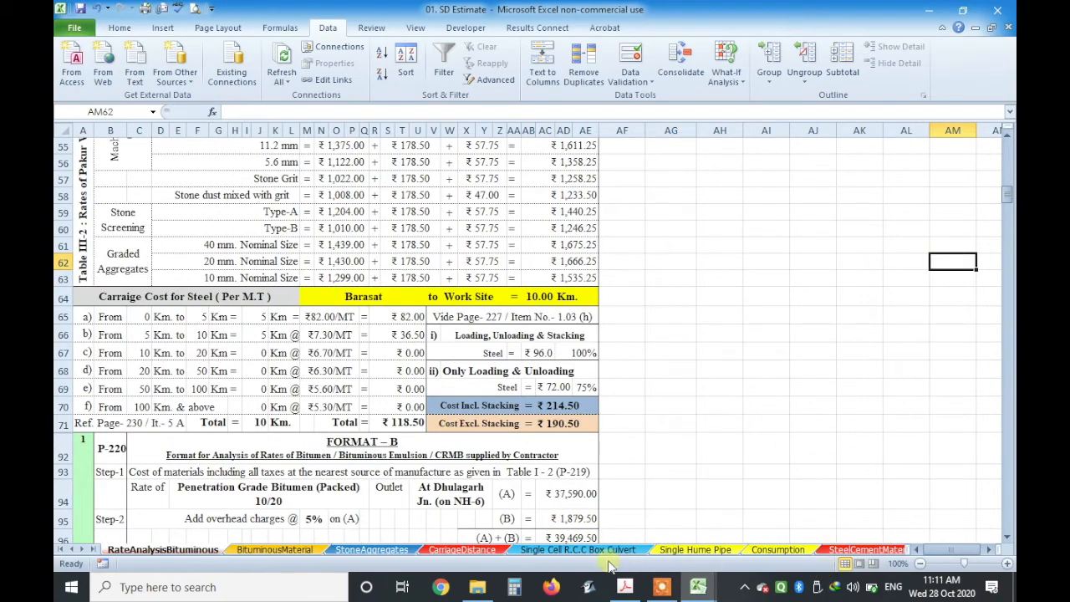
click(255, 550)
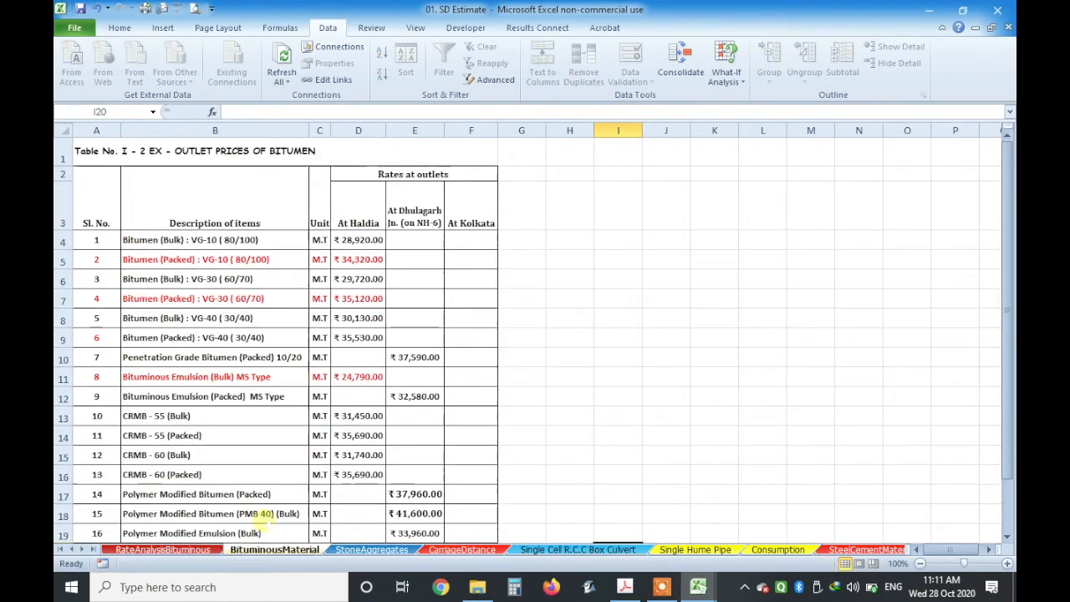
scroll(266, 520, down, 1)
scroll(266, 519, up, 2)
scroll(265, 520, down, 1)
scroll(265, 520, up, 1)
double_click(163, 209)
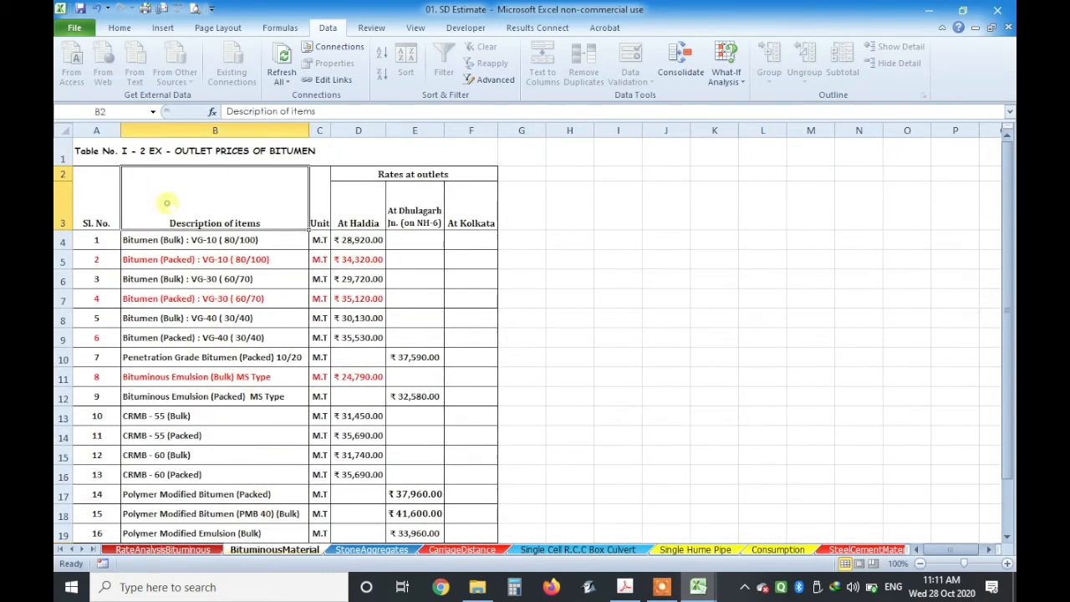
click(553, 339)
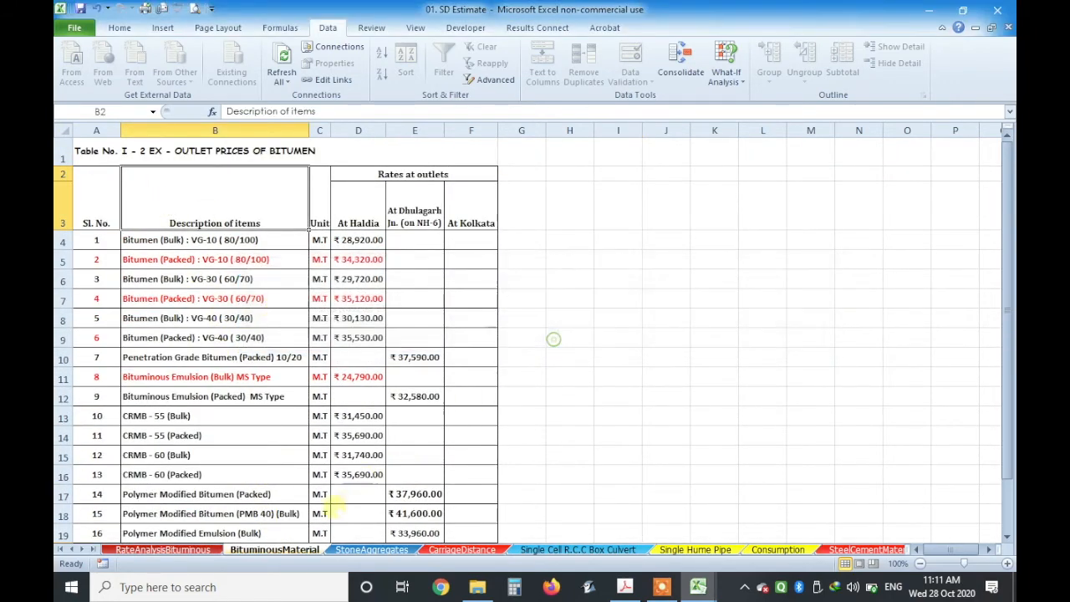
- Unprotect the BituminousMaterial sheet by entering the sheet password, and save the workbook
right_click(292, 550)
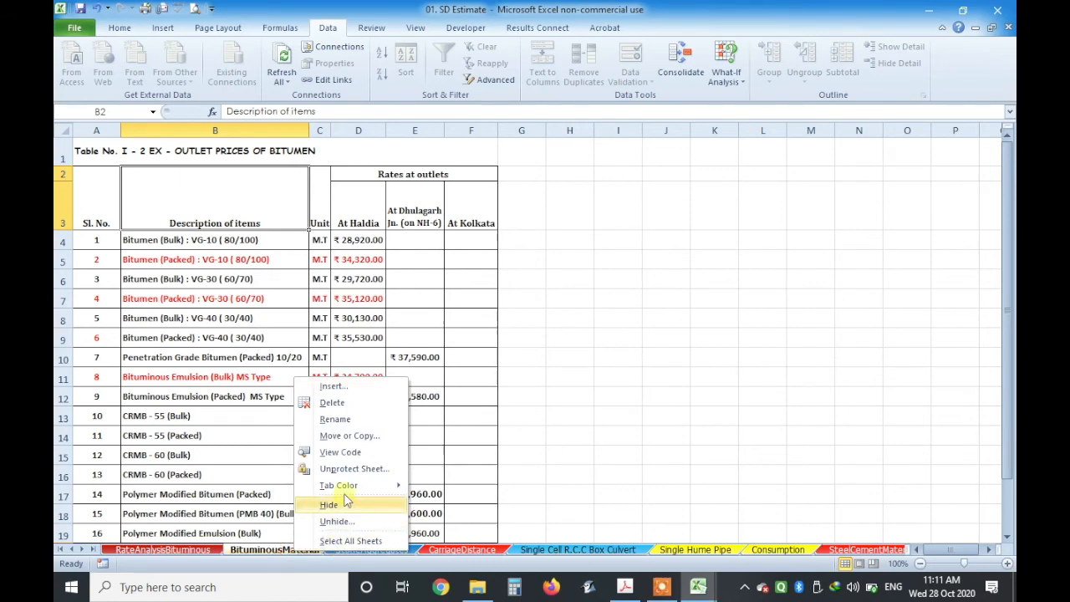
click(349, 469)
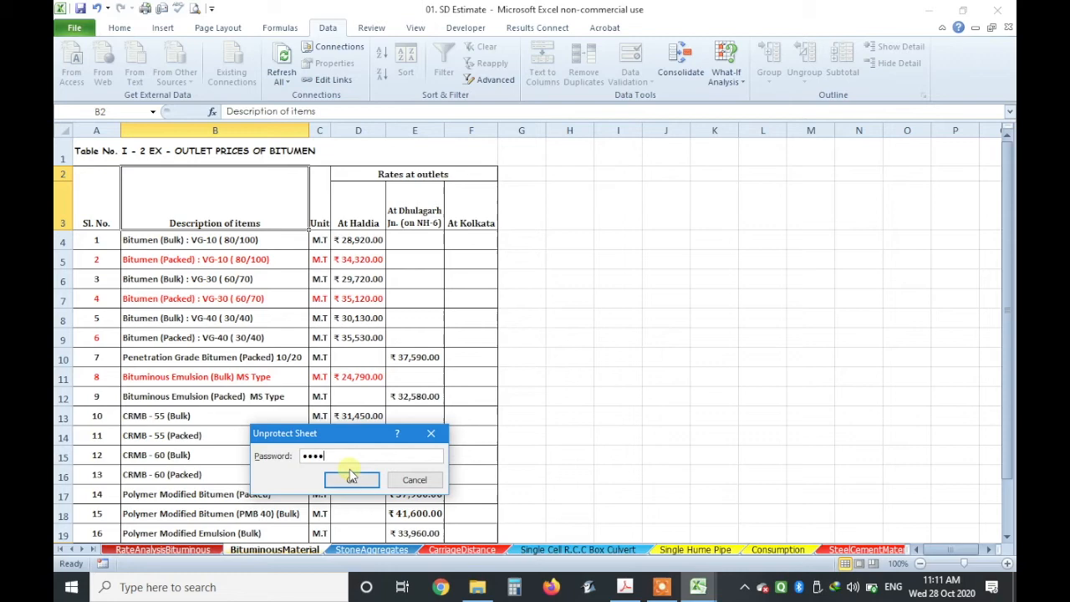
click(351, 478)
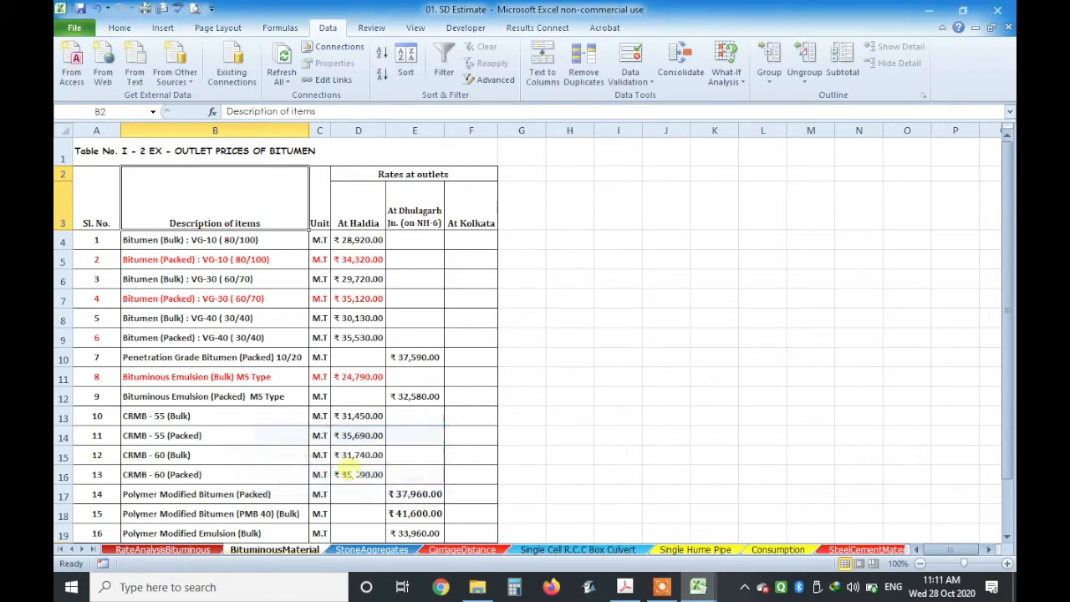
click(605, 335)
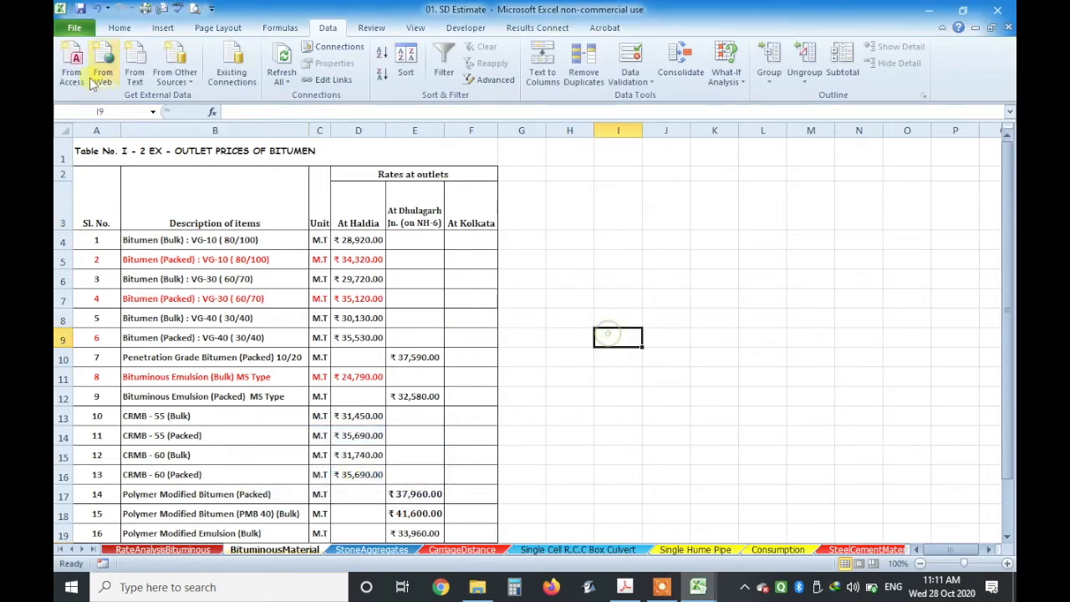
click(81, 9)
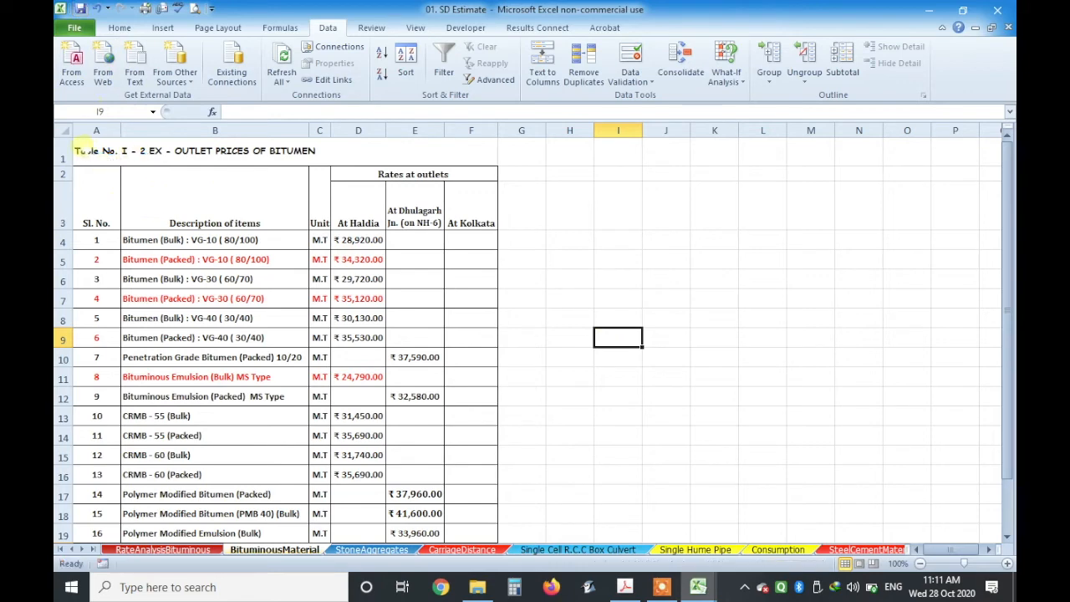
- Copy the outlet price table, A1 to F23, and paste it at A1 of Sheet3 in DropDown_Tutorial, keeping the source column widths
drag(78, 147, 242, 153)
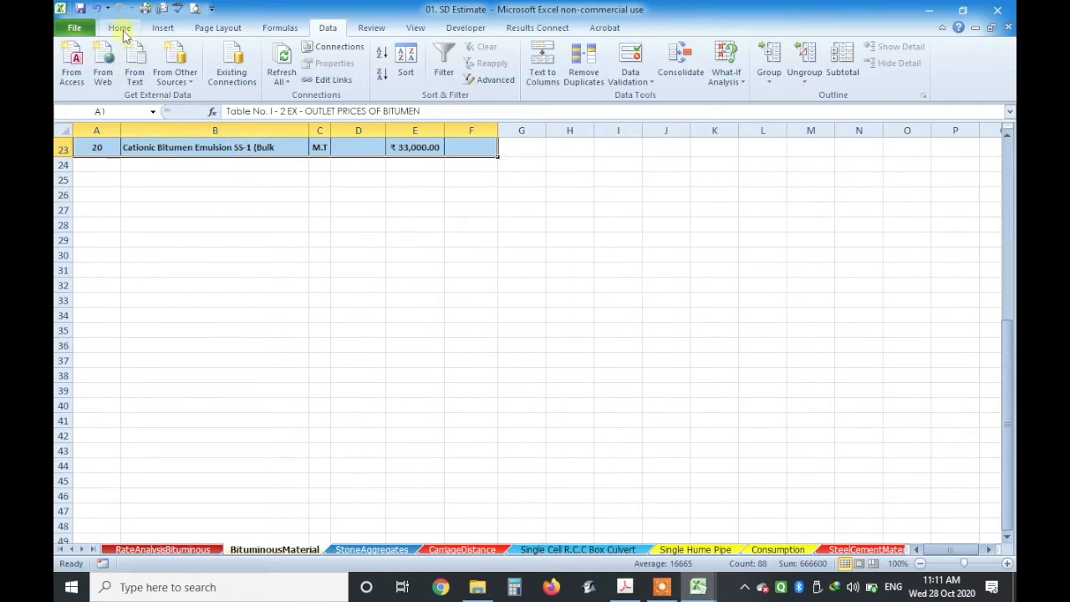
click(118, 28)
click(109, 64)
scroll(328, 240, up, 7)
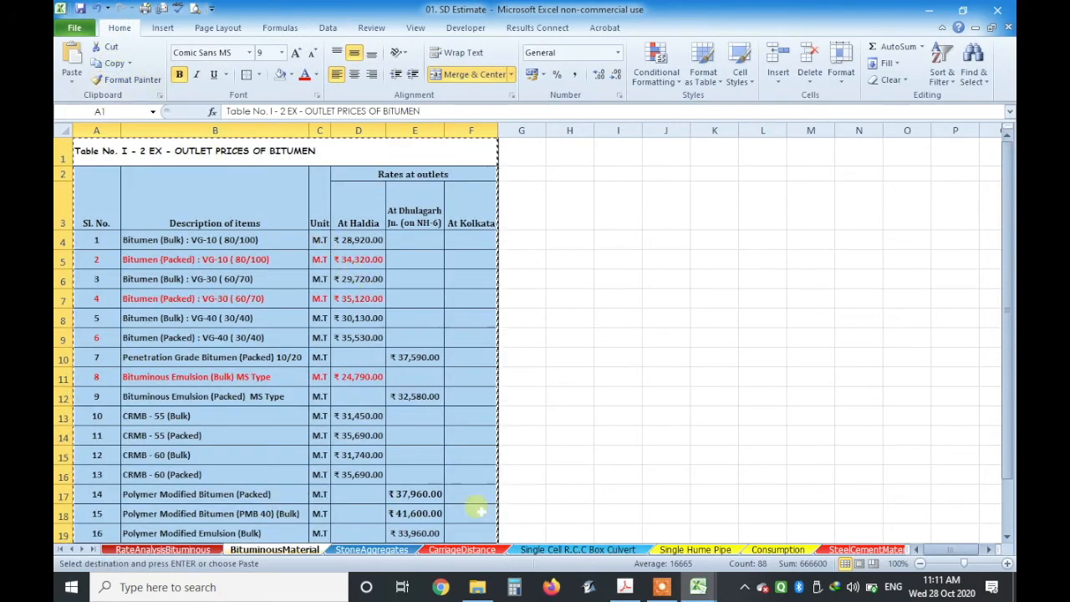
click(700, 589)
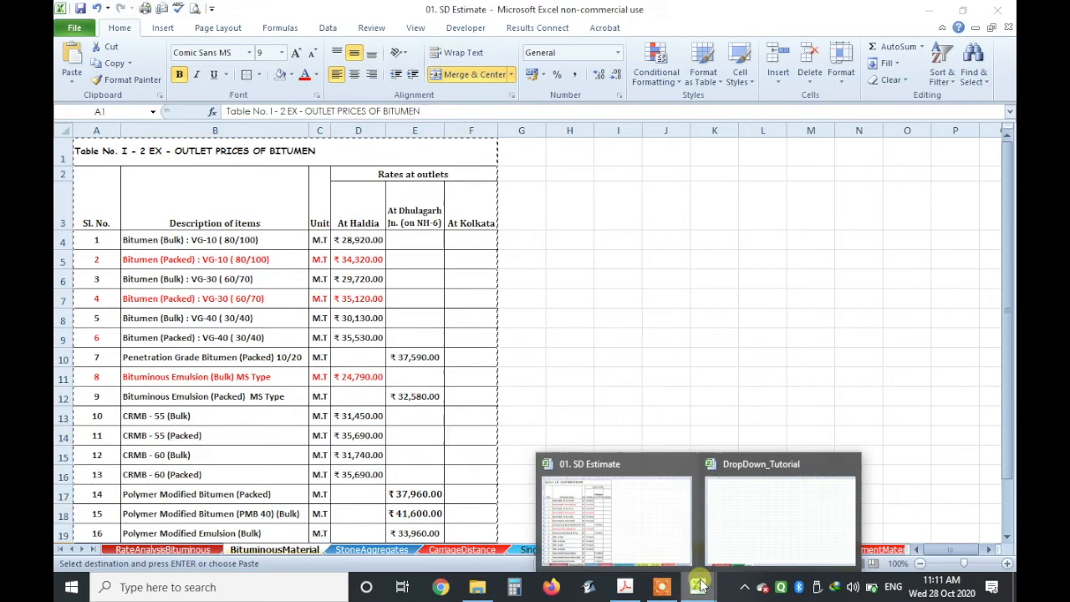
click(748, 518)
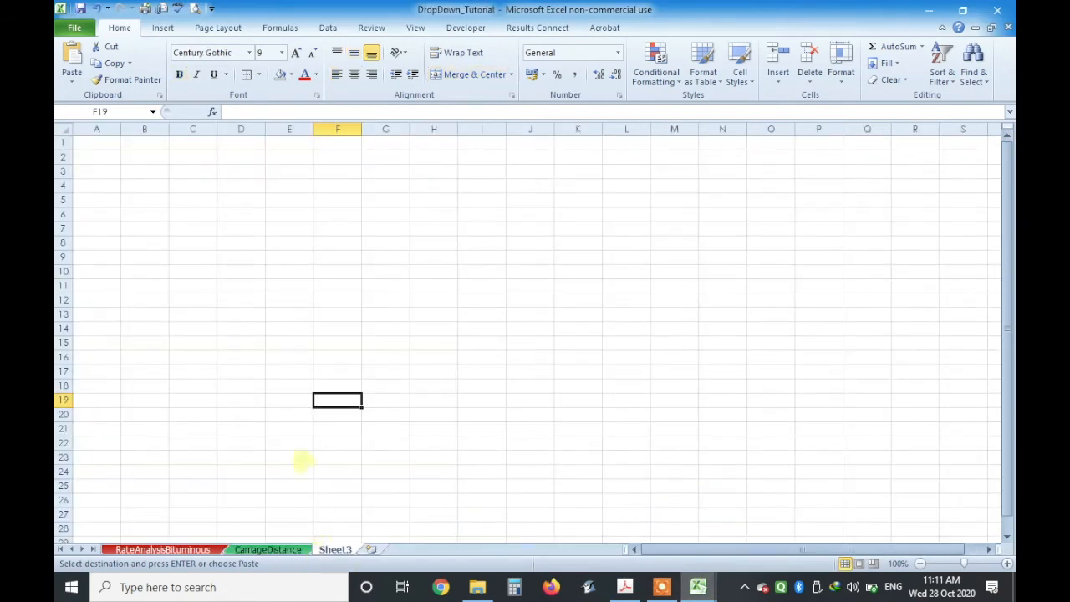
click(96, 140)
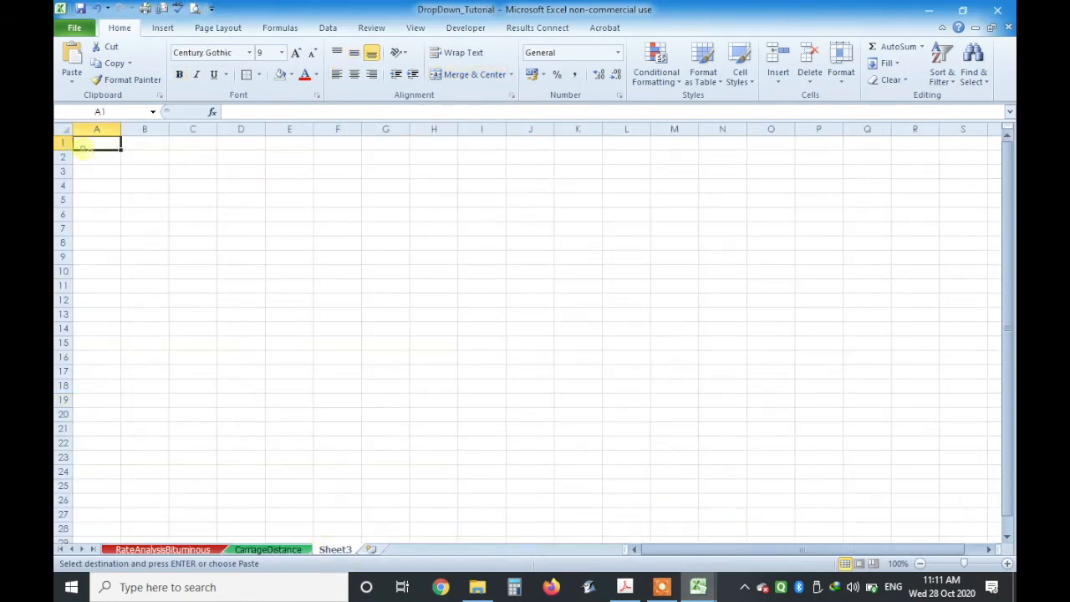
click(71, 86)
click(89, 136)
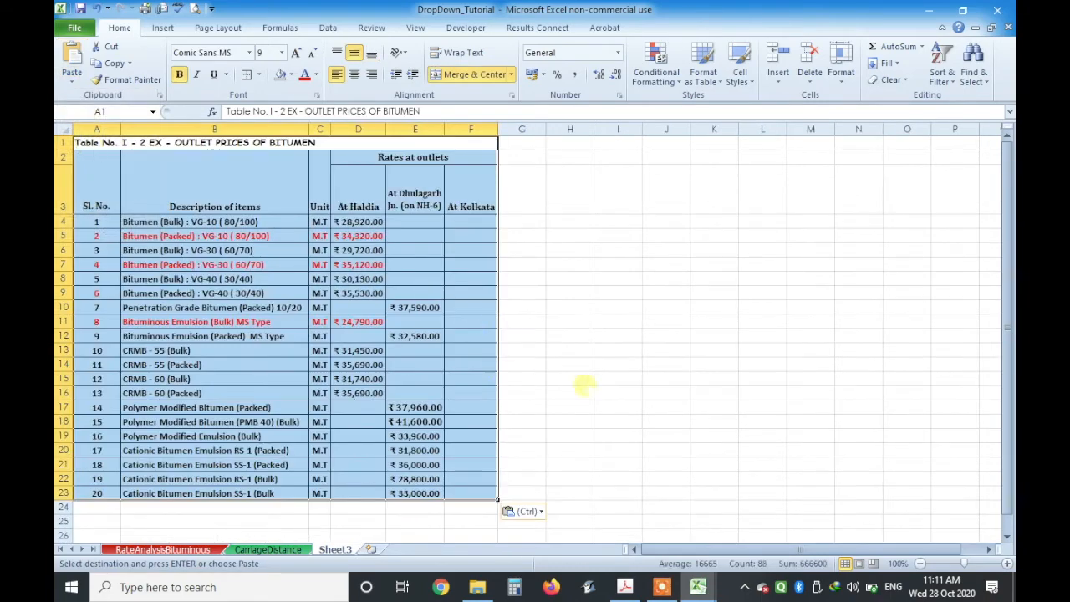
- Set the row height of the pasted bitumen price table, rows 1 to 23, to 20
click(836, 87)
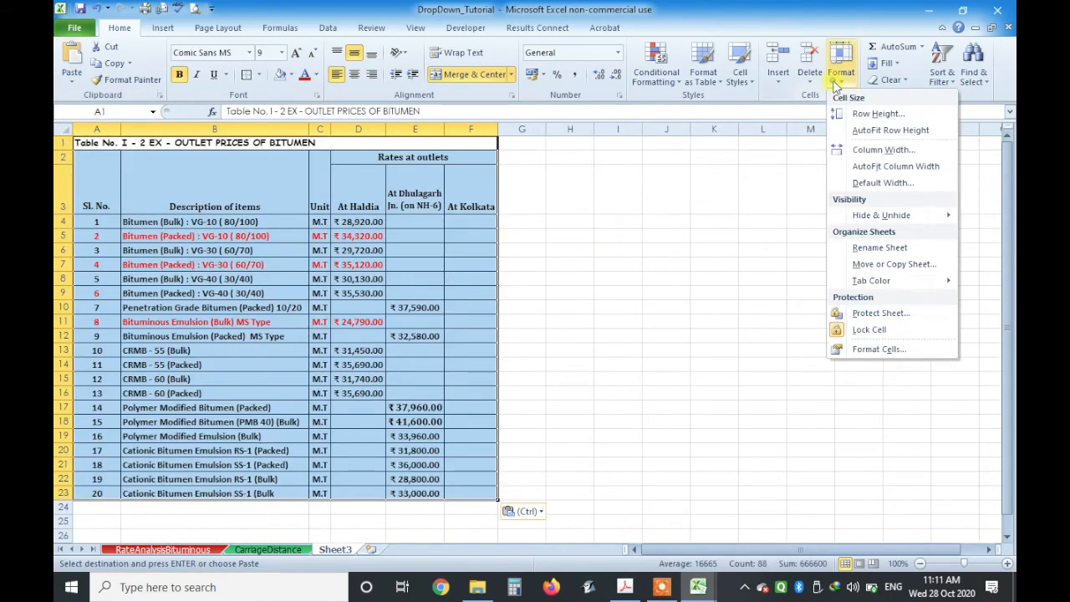
click(860, 111)
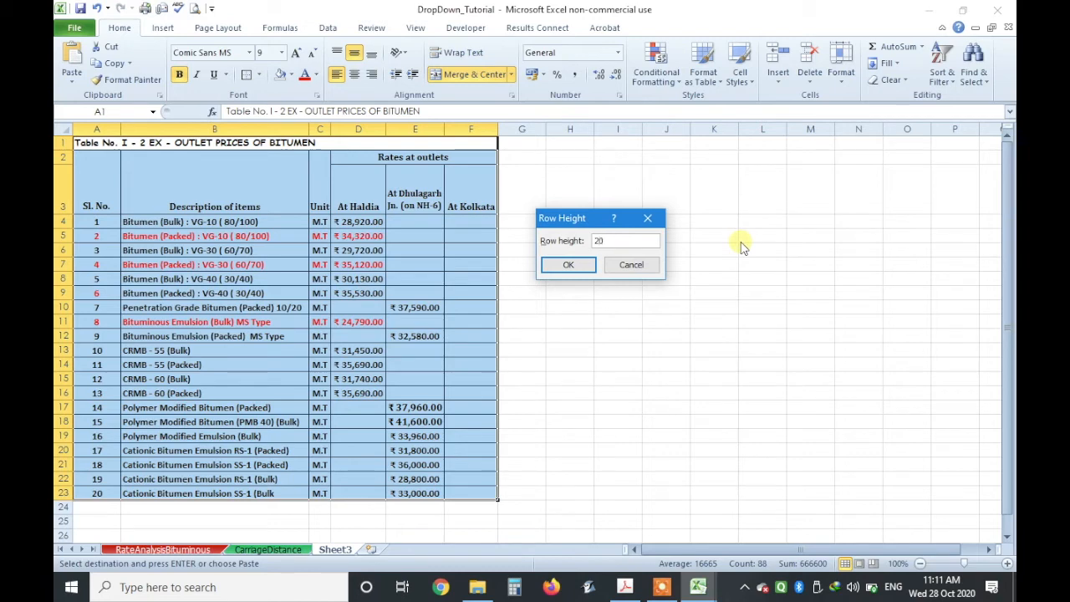
key(Return)
click(715, 266)
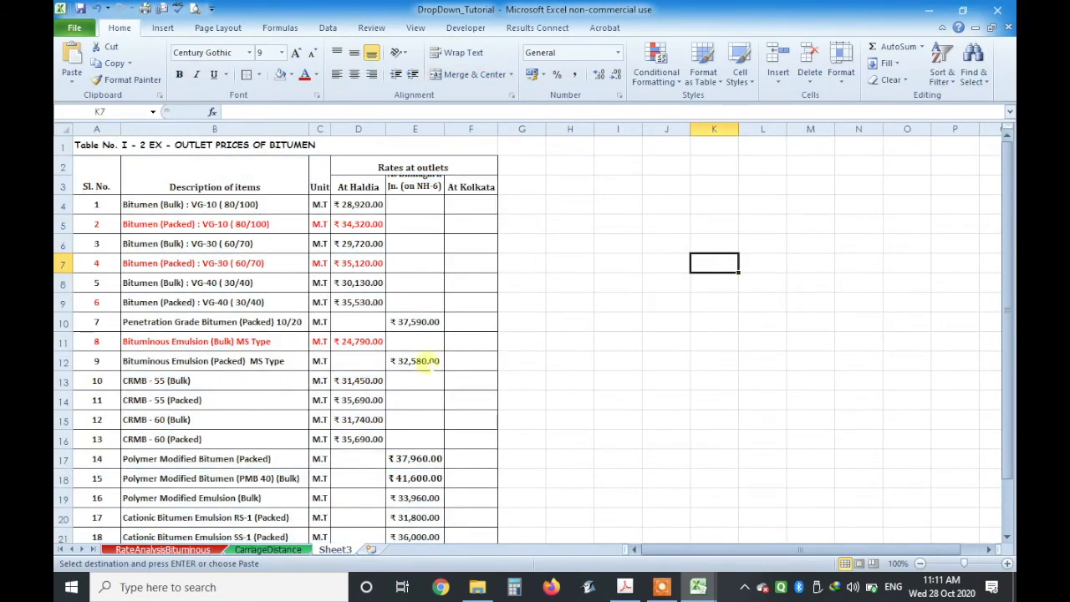
- Rename the sheet holding the pasted price table as BituminousMaterialRate
scroll(423, 361, down, 1)
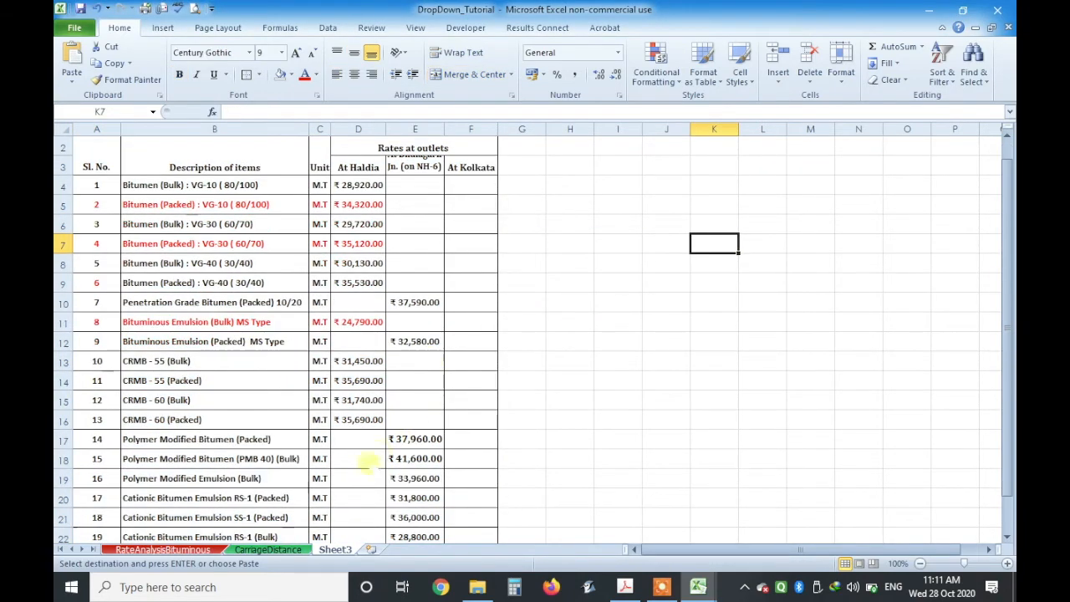
right_click(335, 552)
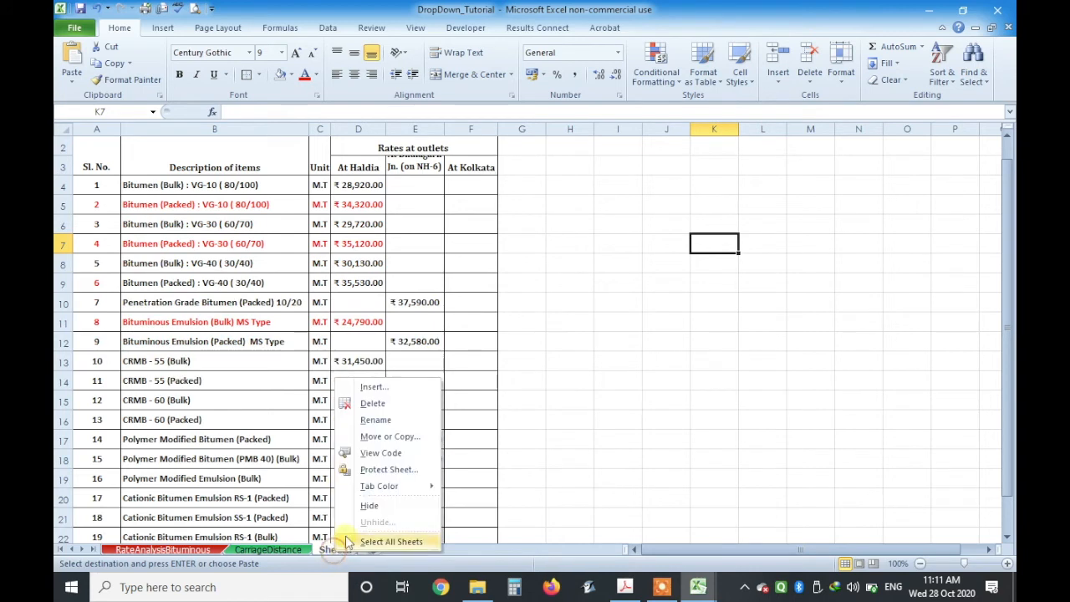
click(377, 415)
text(BituminousMaterialRate)
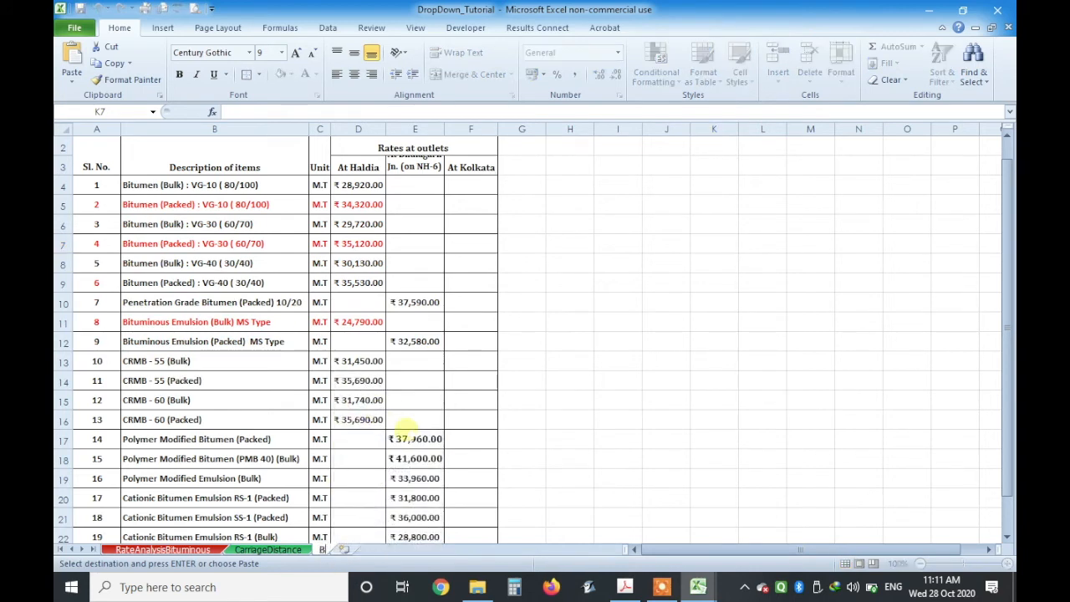
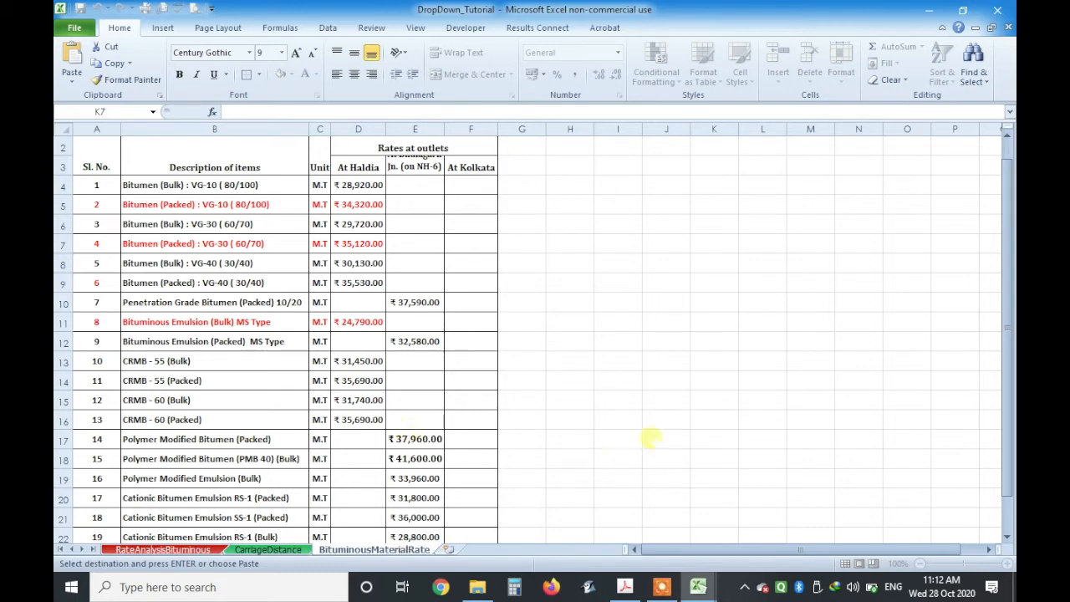
click(652, 439)
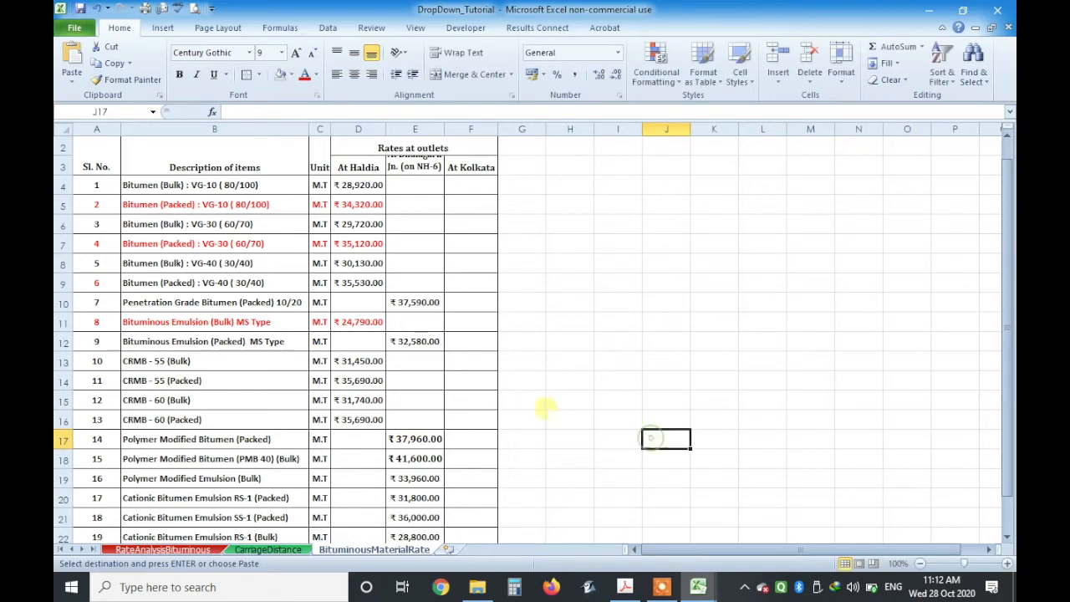
- Give the BituminousMaterialRate sheet a light blue tab colour and save the workbook
right_click(377, 556)
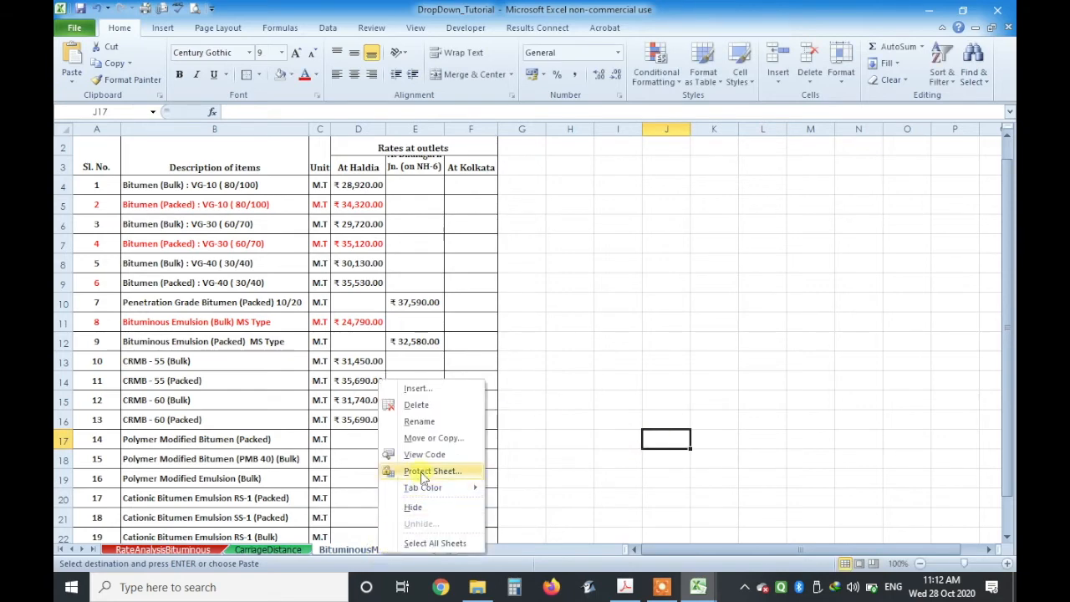
mouse_move(426, 489)
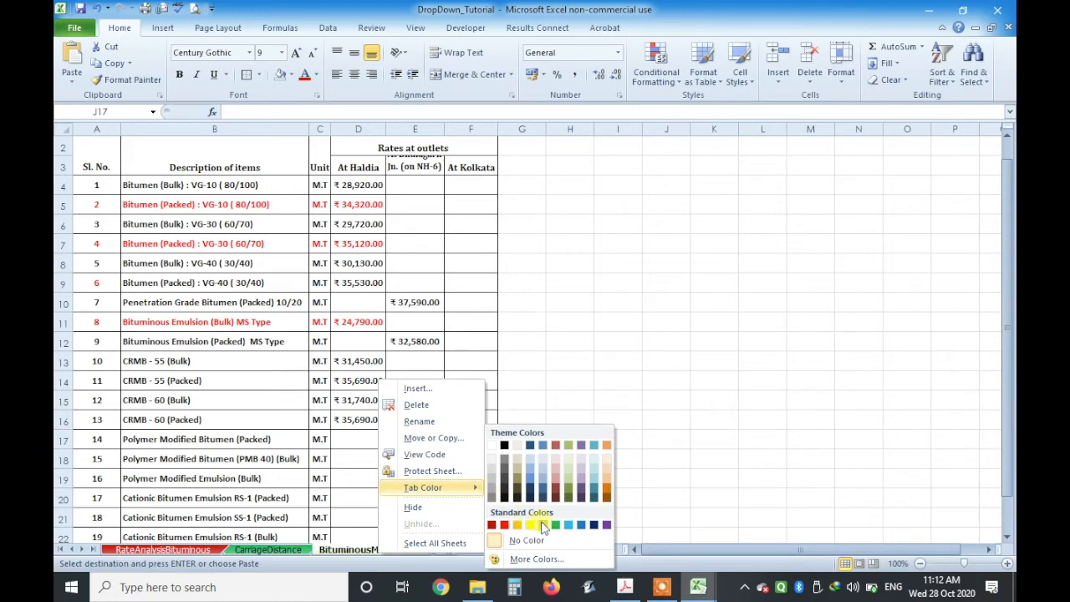
click(568, 525)
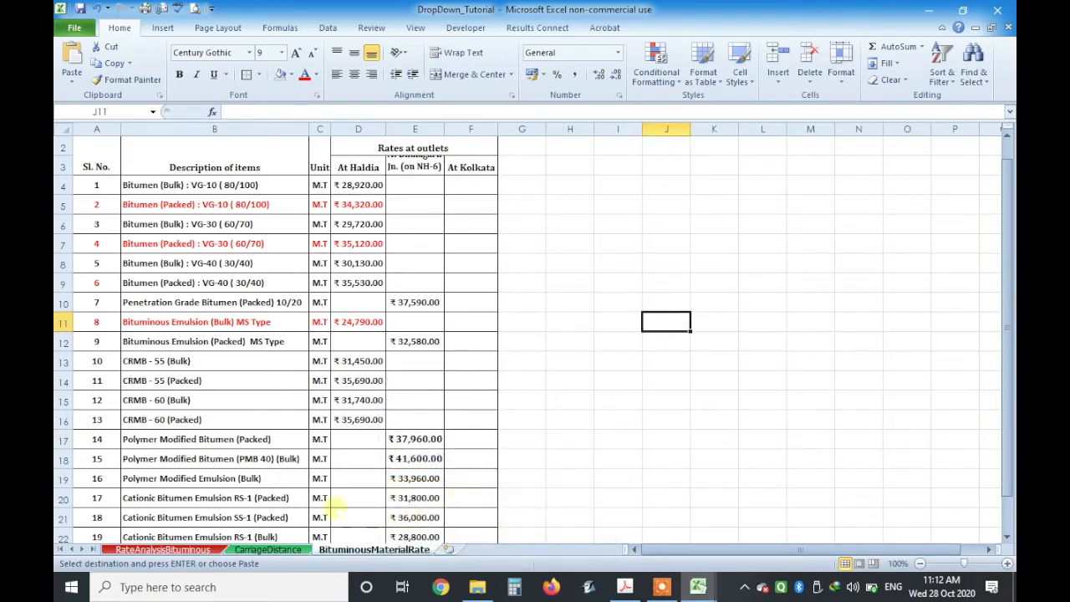
click(81, 9)
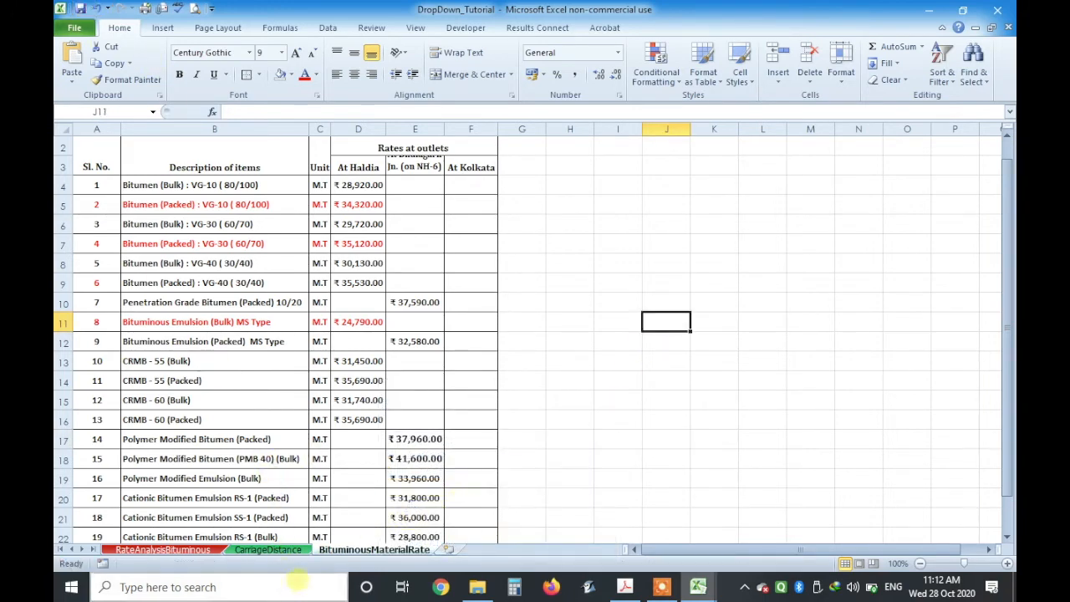
- Increase the height of header row 3 until the two-line At Dhulagarh Jn. (on NH-6) heading fits
scroll(379, 469, up, 1)
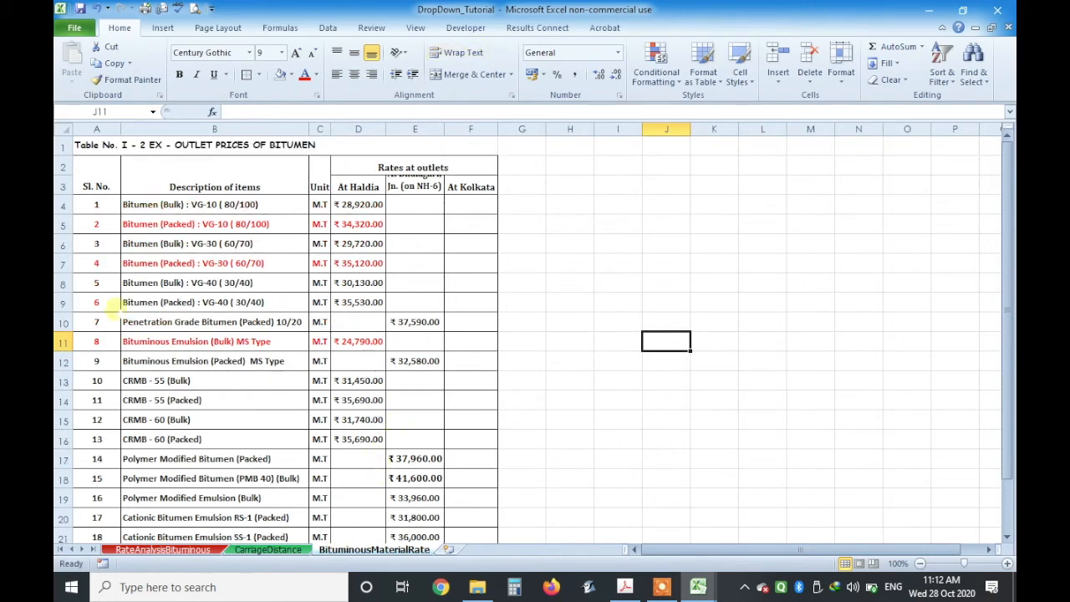
drag(63, 196, 63, 207)
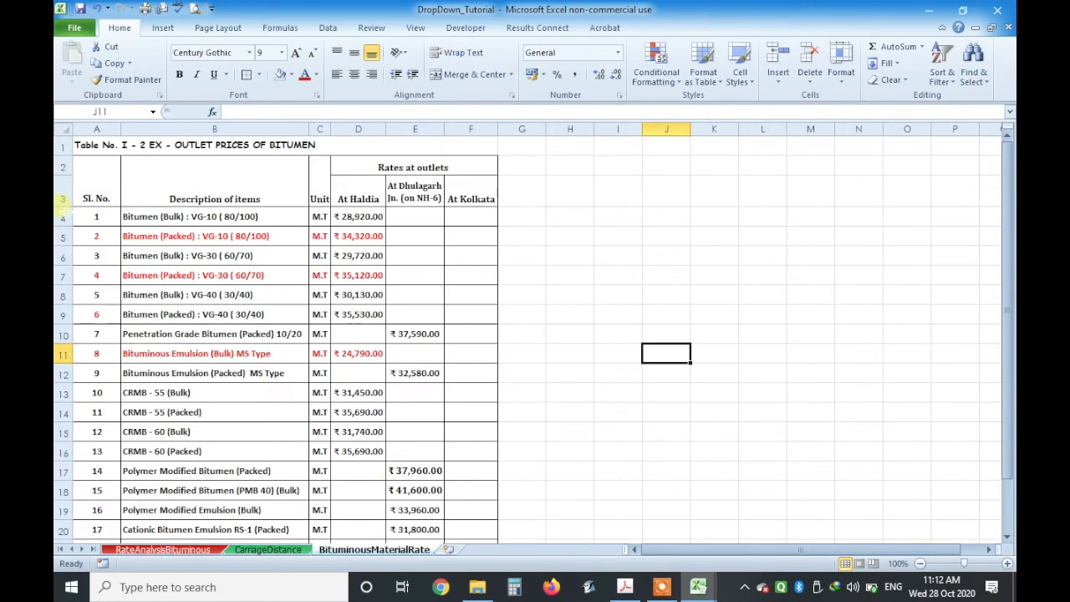
click(555, 238)
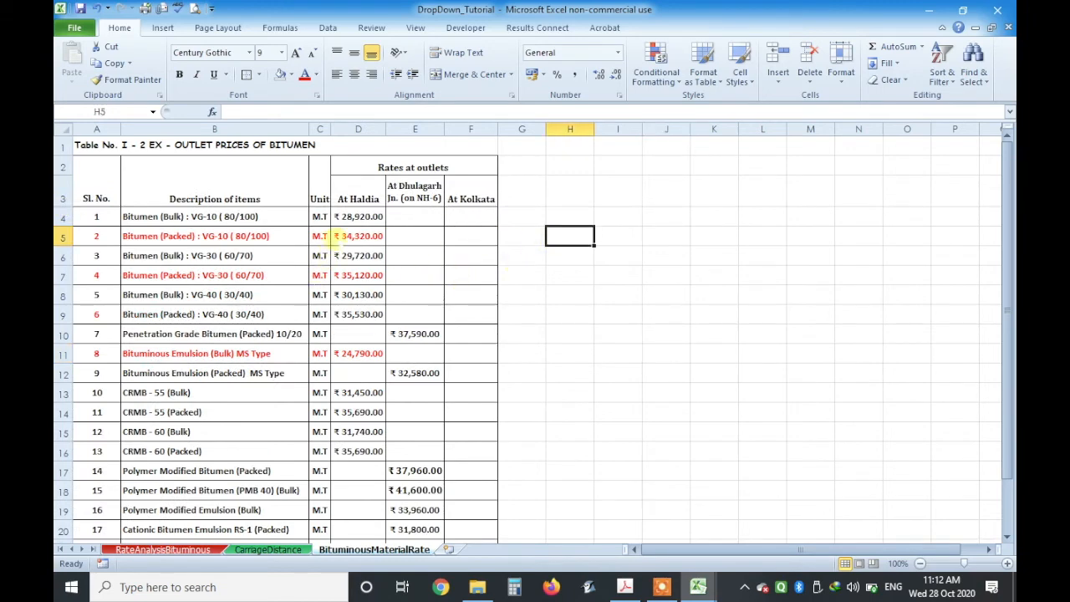
- Examine the outlet rates from column D to F on BituminousMaterialRate and the road distances on the CarriageDistance sheet
click(364, 216)
drag(364, 216, 470, 519)
scroll(468, 516, up, 1)
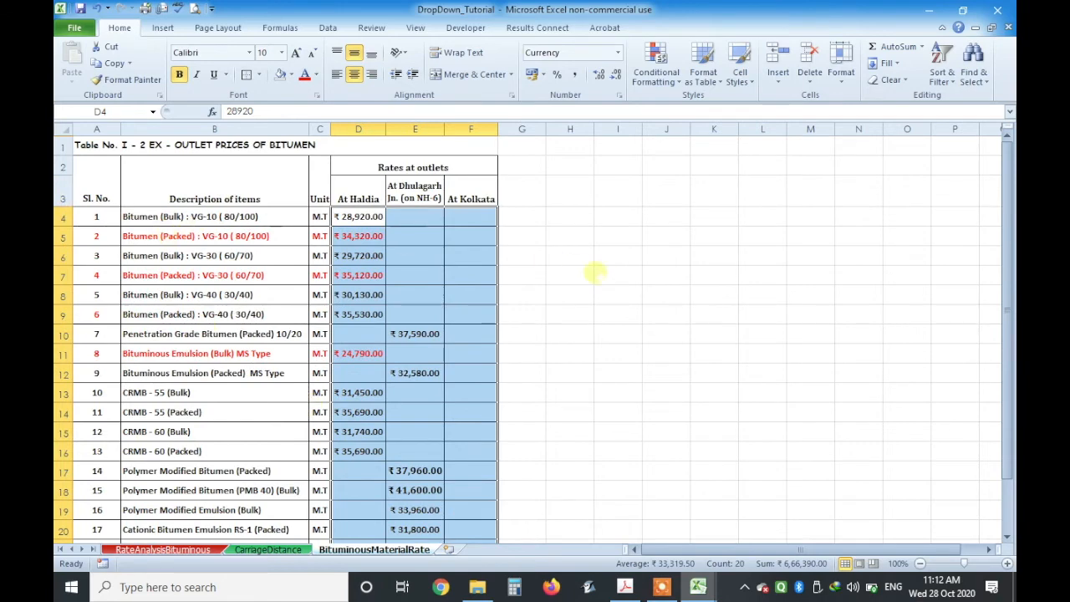
click(570, 275)
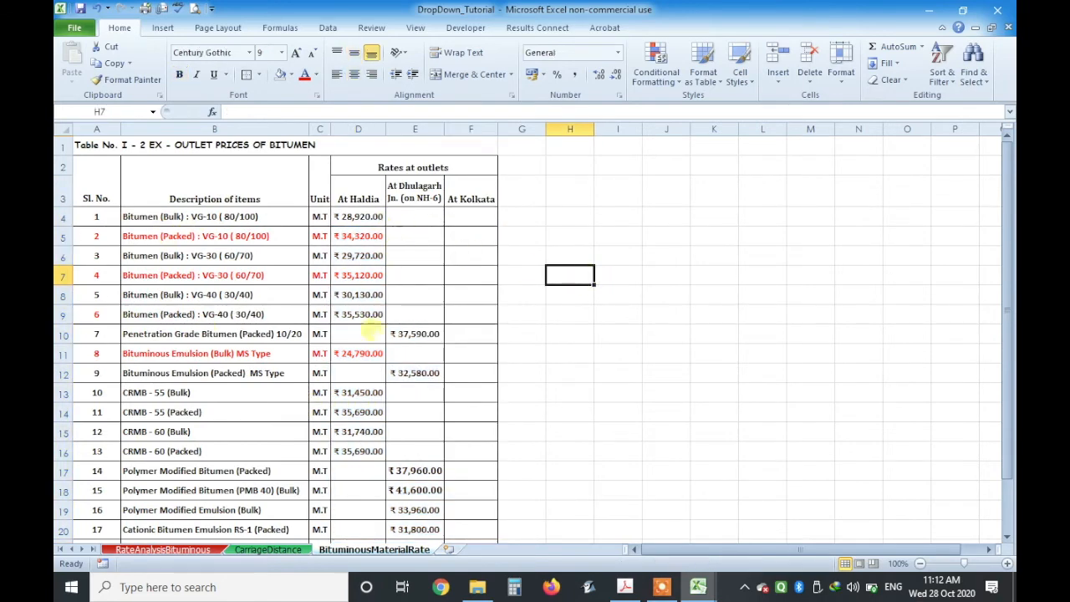
click(577, 451)
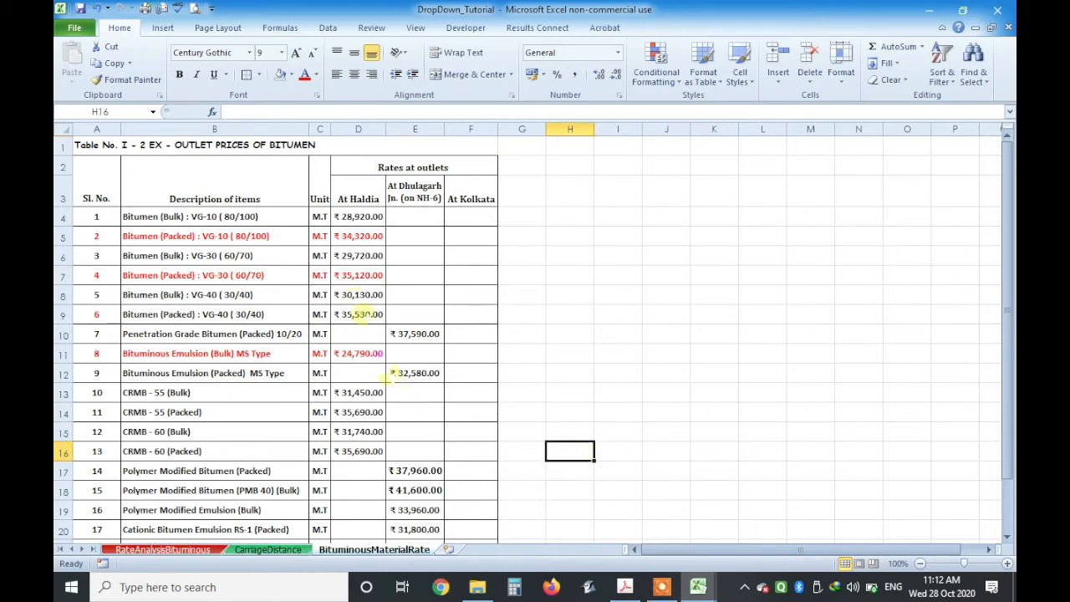
click(266, 550)
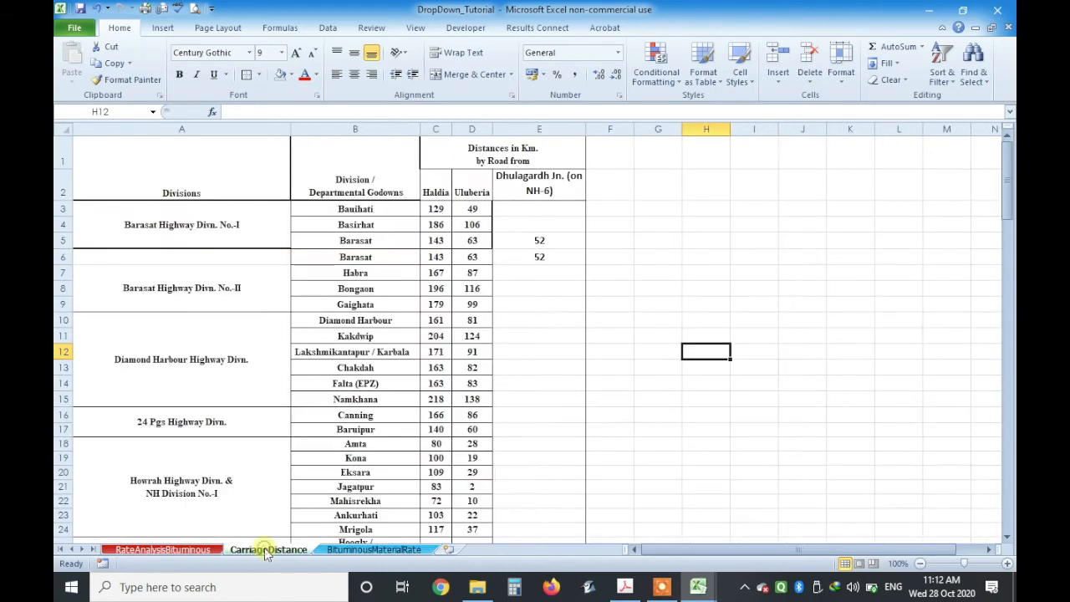
click(660, 384)
scroll(483, 308, down, 1)
scroll(483, 307, up, 1)
scroll(483, 308, down, 5)
scroll(483, 307, up, 5)
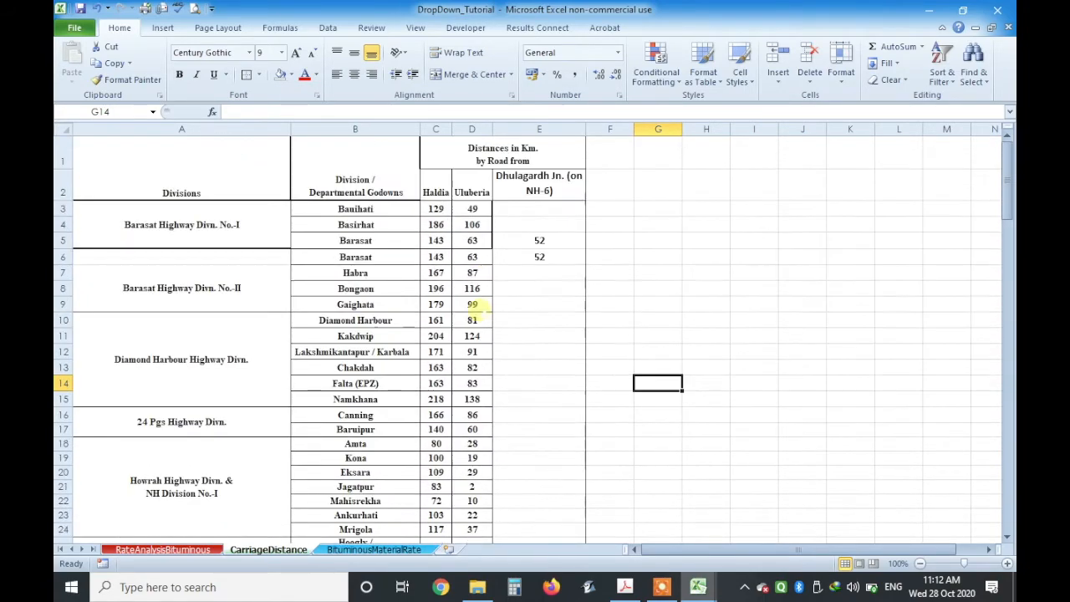
click(411, 429)
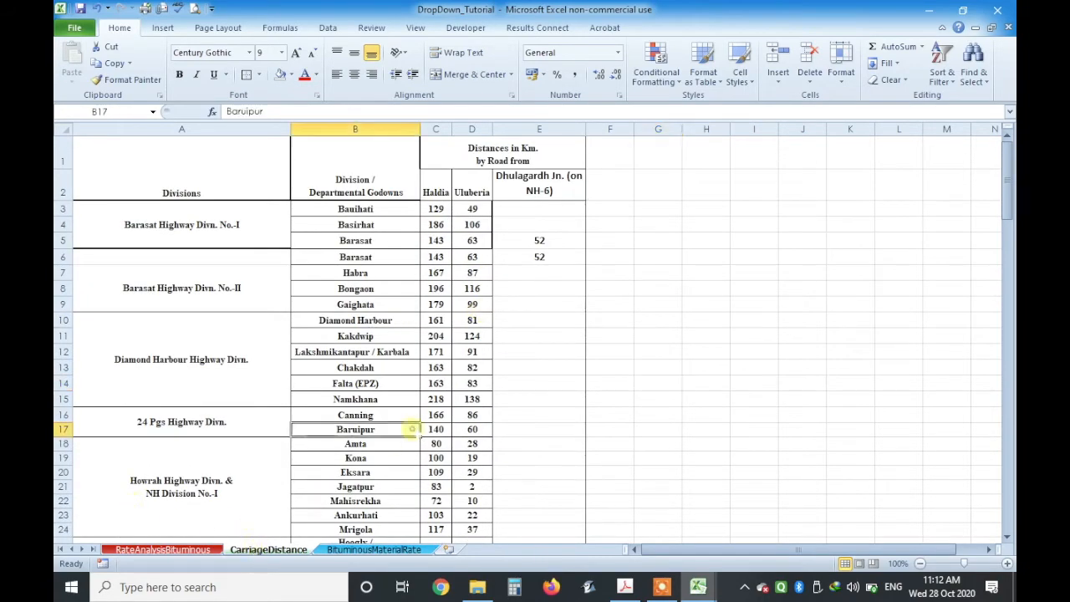
right_click(271, 552)
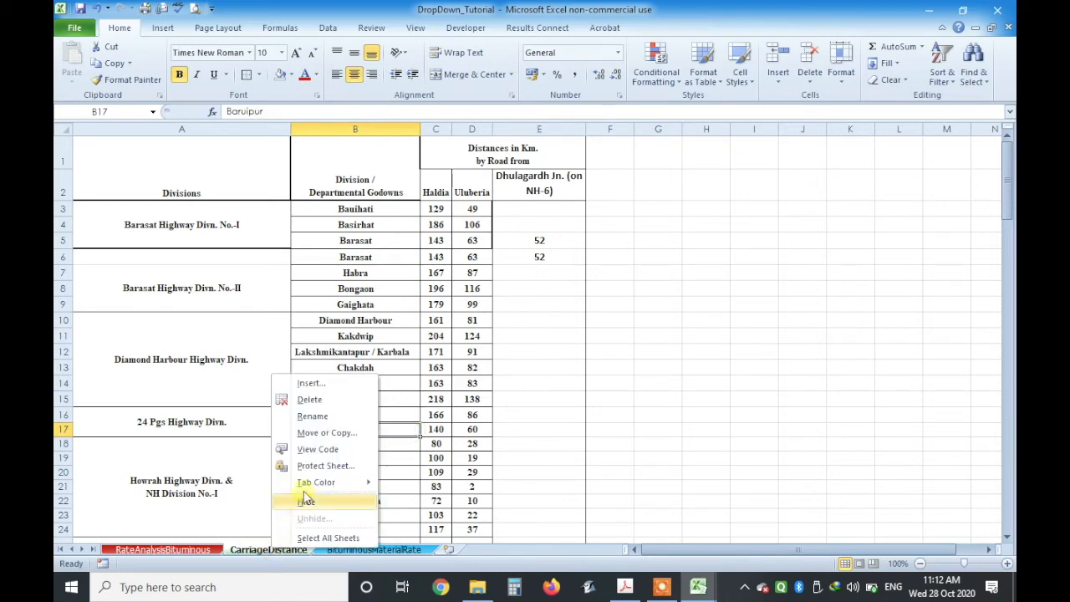
click(321, 465)
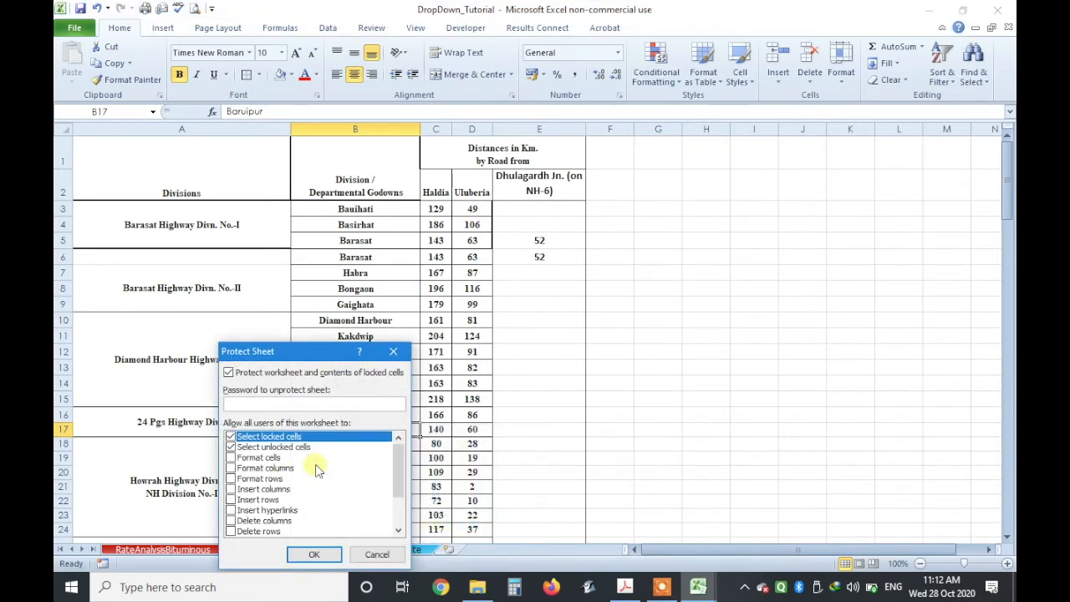
text(1)
key(Escape)
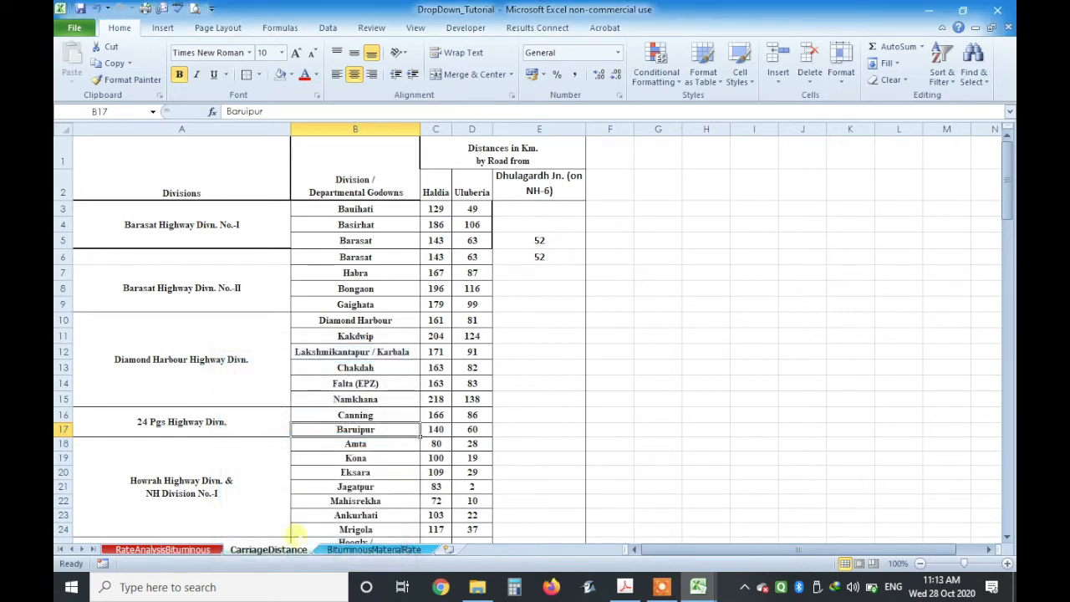
- Protect the CarriageDistance sheet by entering and confirming a sheet password, leaving the default permissions, and save the workbook
right_click(284, 552)
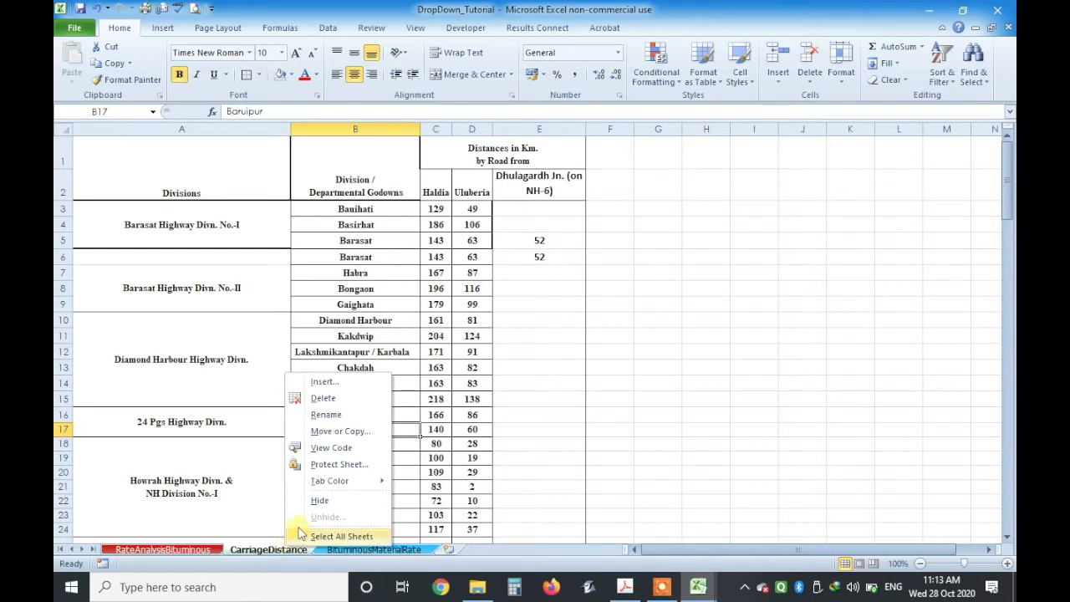
click(335, 465)
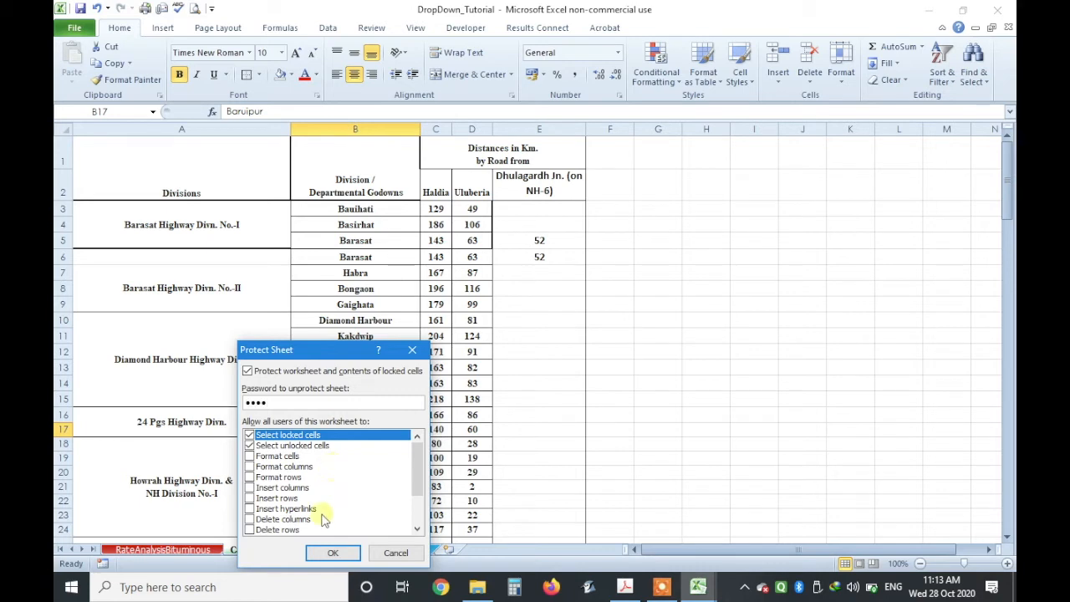
click(321, 550)
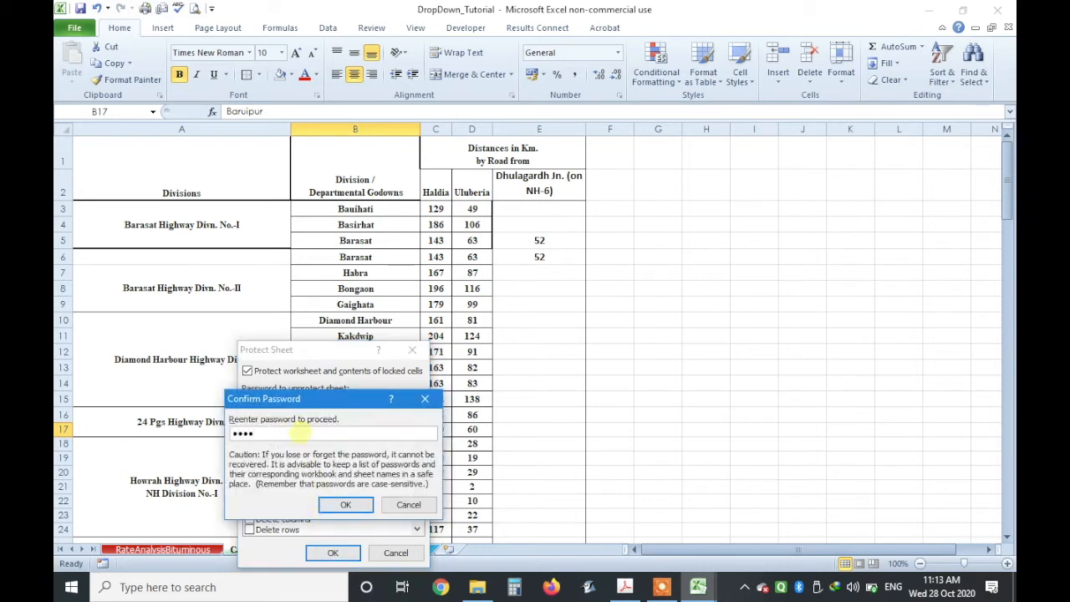
click(345, 504)
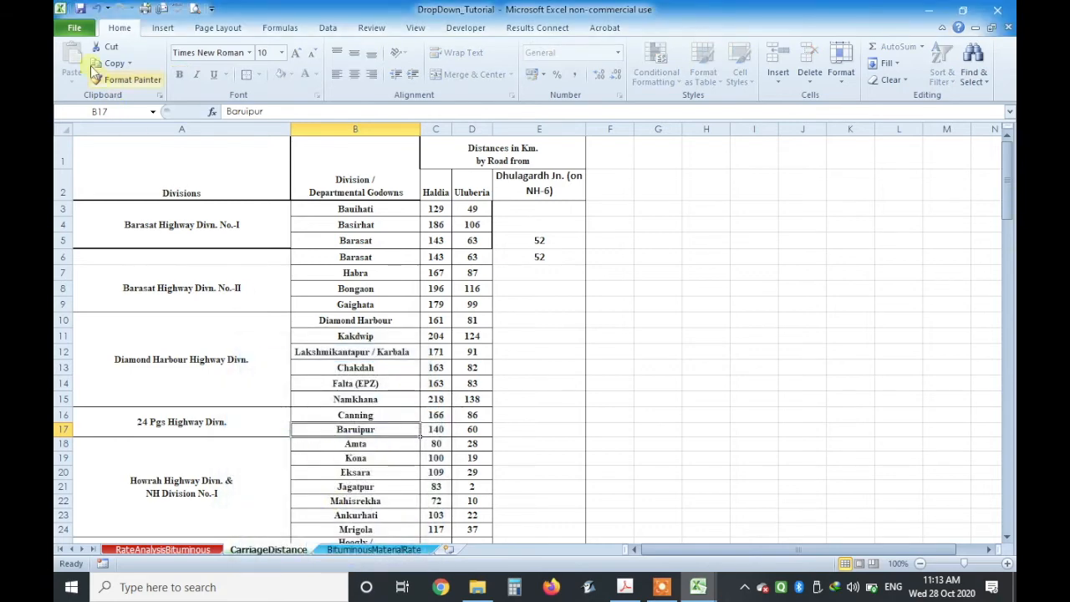
click(81, 13)
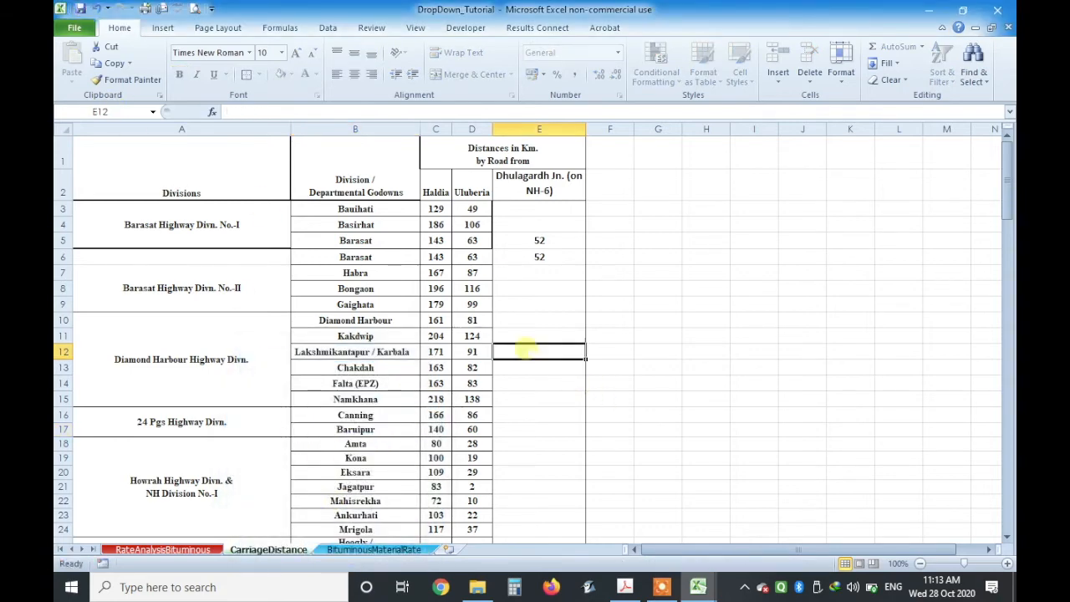
- Try to edit the empty cell E12 on CarriageDistance to test the sheet protection
double_click(526, 352)
click(535, 340)
click(714, 353)
- Move the BituminousMaterialRate sheet ahead of CarriageDistance, directly after RateAnalysisBituminous
click(245, 549)
scroll(311, 336, down, 2)
scroll(312, 336, up, 2)
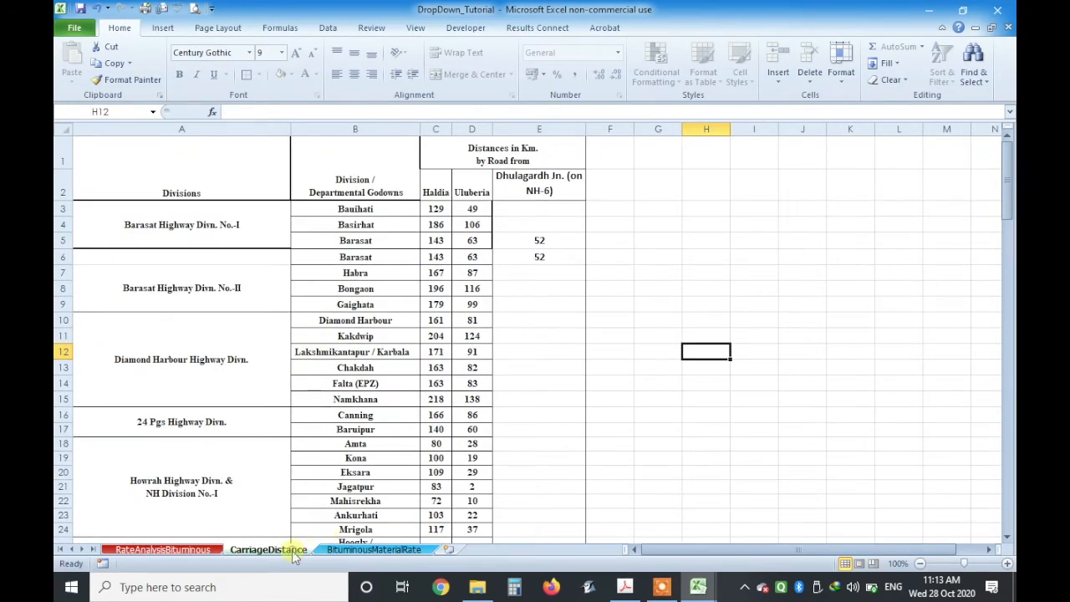
drag(426, 549, 295, 554)
scroll(318, 450, down, 3)
scroll(346, 432, up, 3)
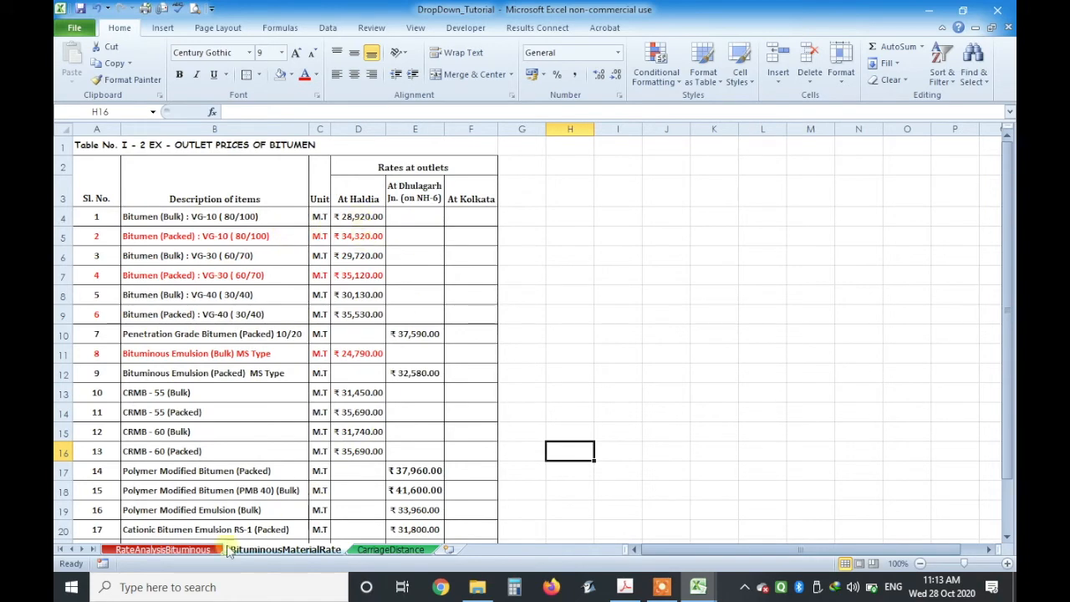
- Begin data validation for the blank material cell E61 in the first FORMAT – B block on RateAnalysisBituminous, allowing a List
click(180, 549)
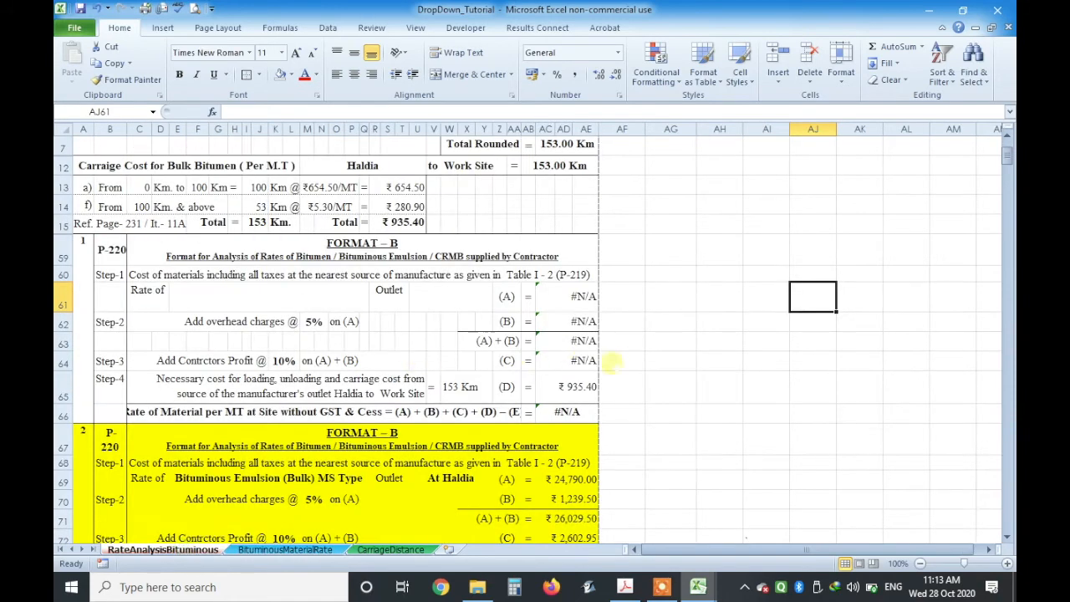
click(326, 298)
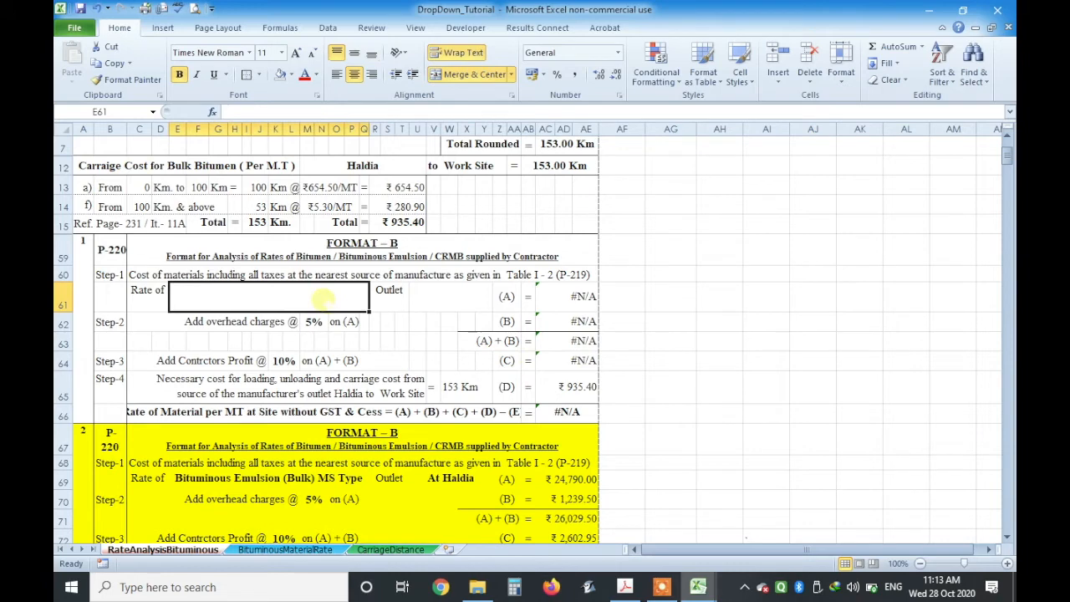
click(421, 299)
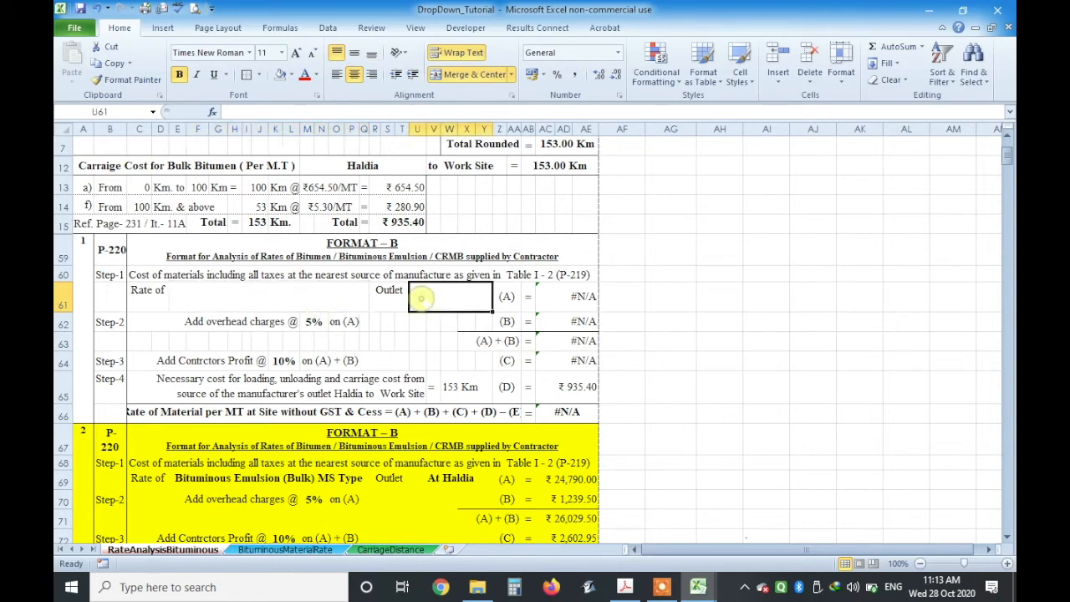
click(340, 299)
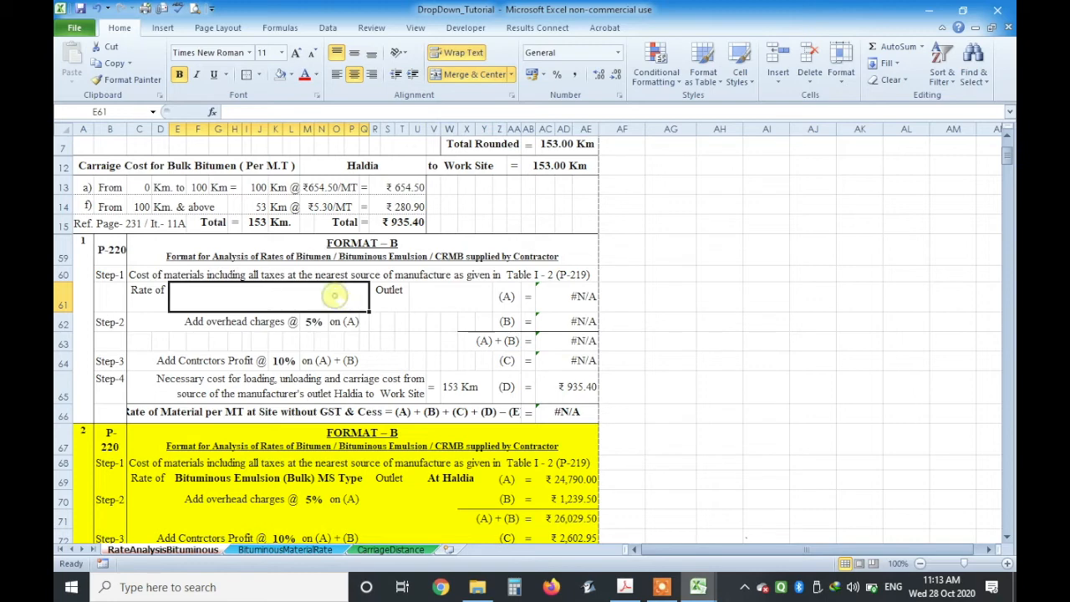
click(327, 27)
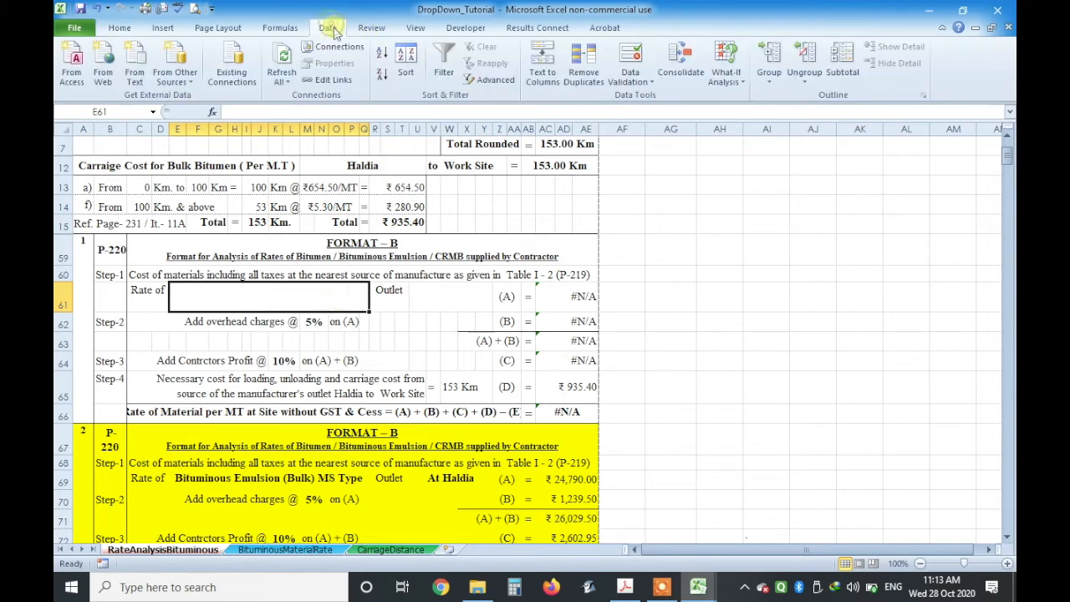
click(652, 82)
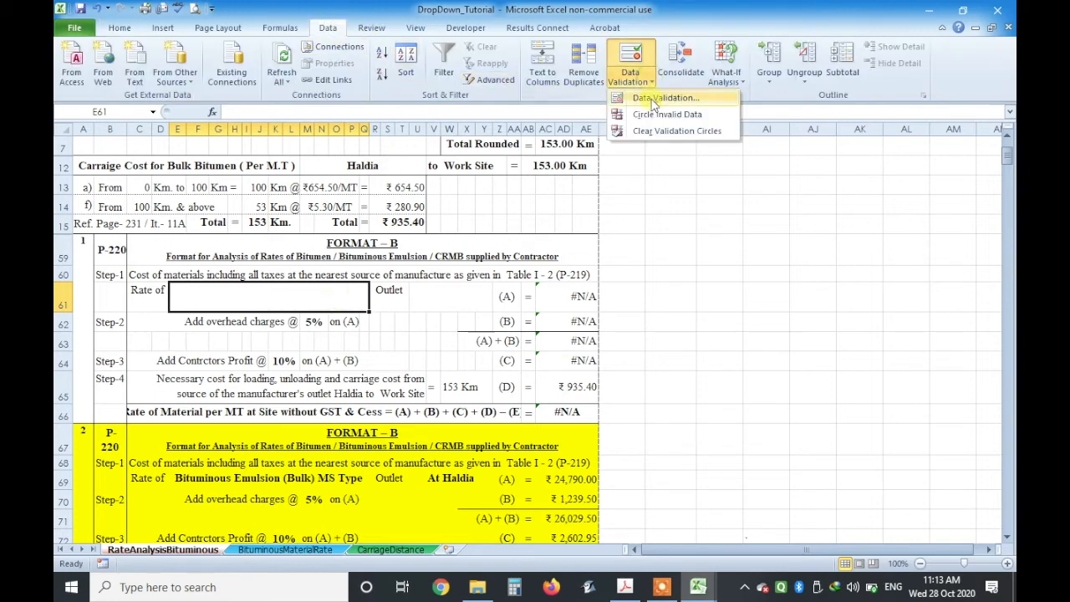
click(656, 98)
click(511, 210)
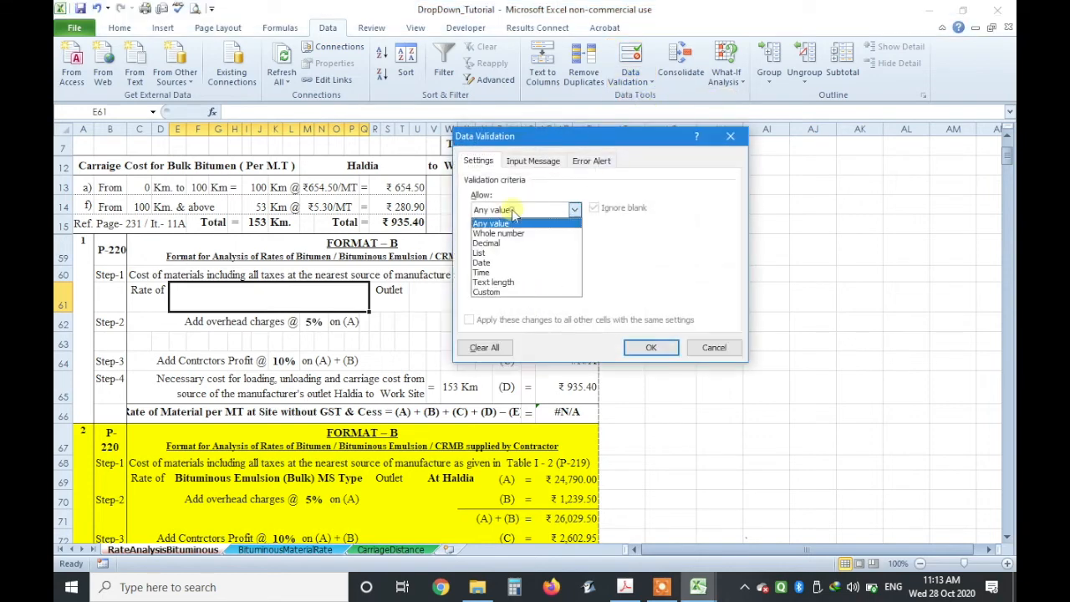
click(493, 253)
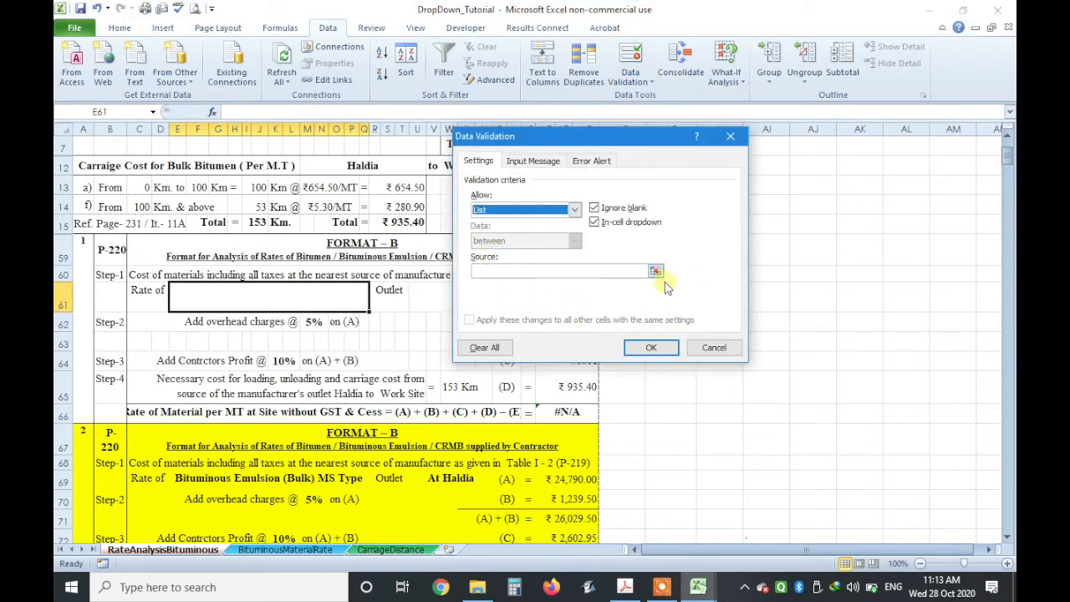
- Set the list source to the item descriptions BituminousMaterialRate!$B$4:$B$23 and apply the validation
click(658, 272)
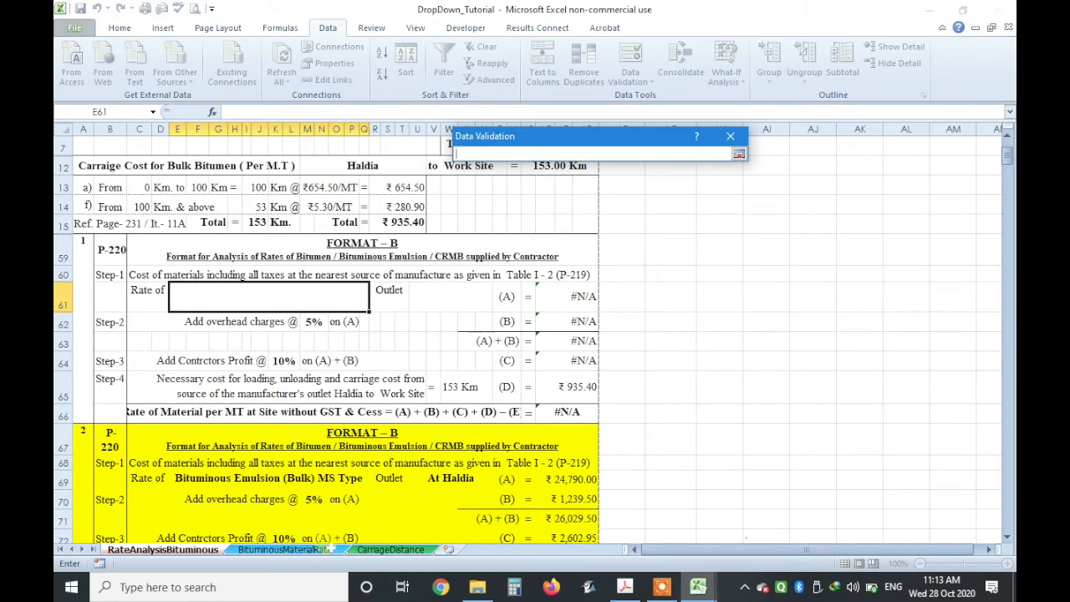
click(286, 549)
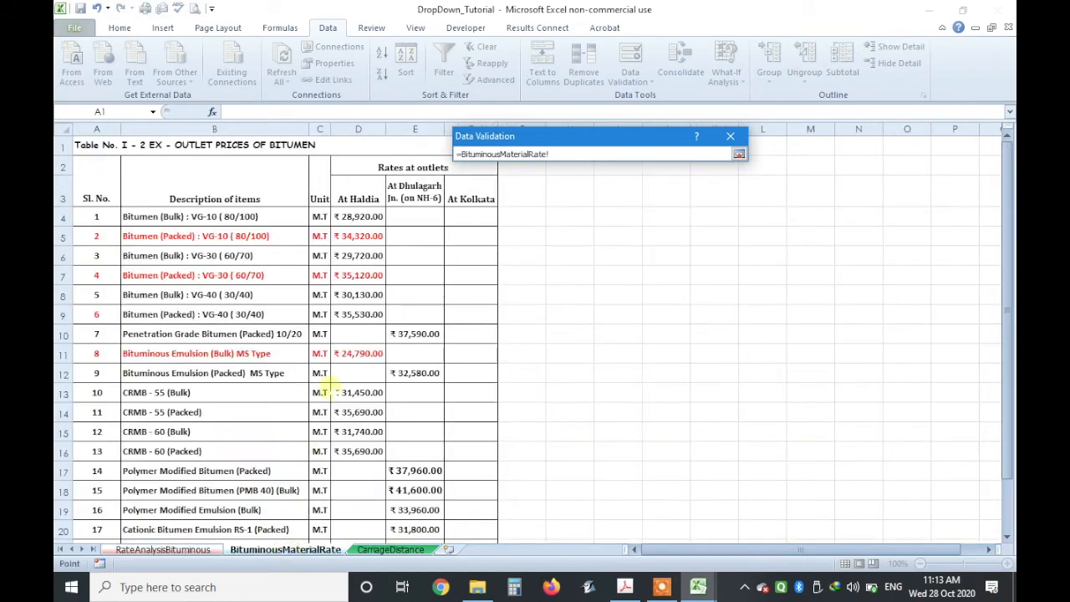
drag(248, 216, 236, 497)
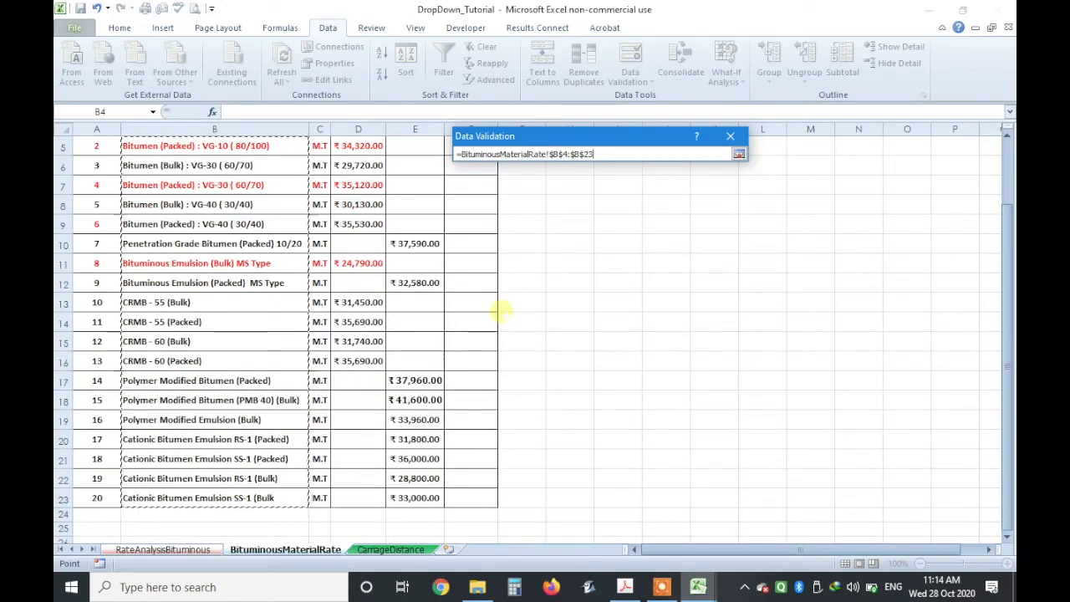
scroll(518, 288, up, 1)
click(737, 156)
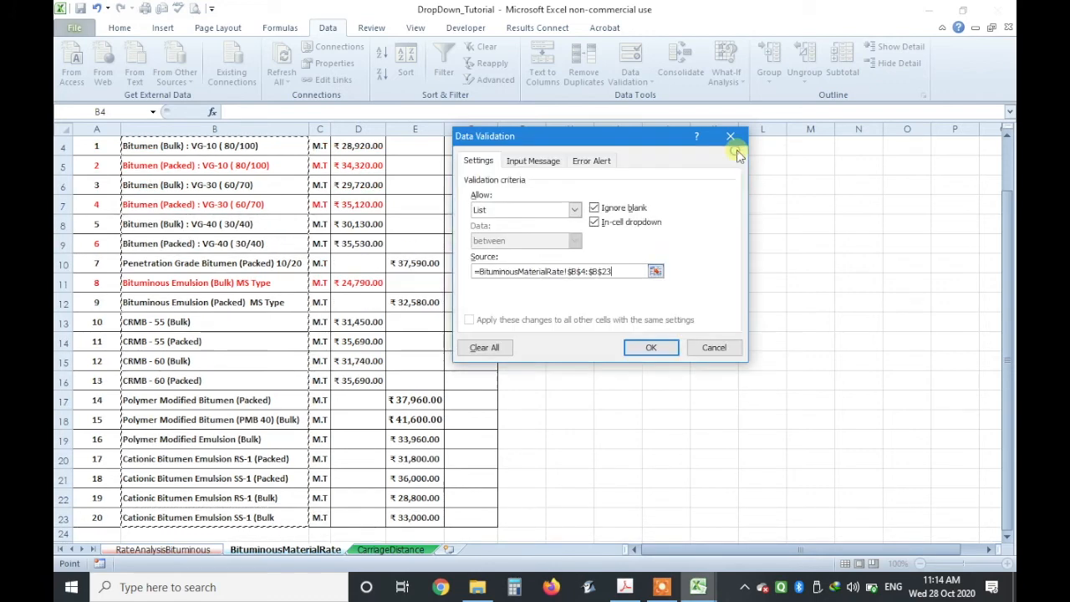
click(653, 349)
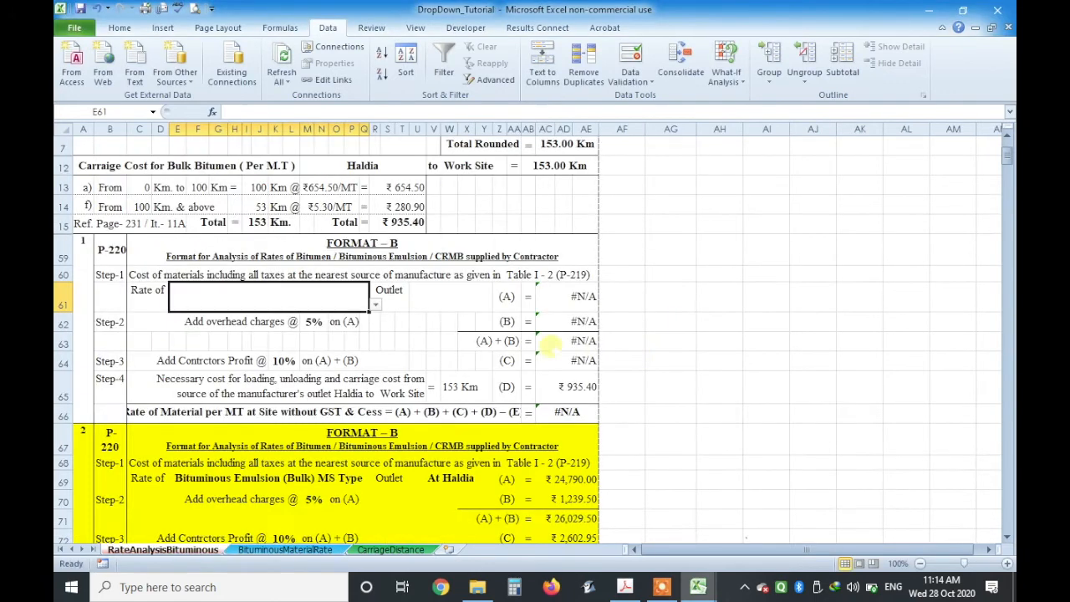
- Choose Bitumen (Bulk) : VG-10 ( 80/100) from the new material dropdown in E61
click(376, 305)
click(376, 308)
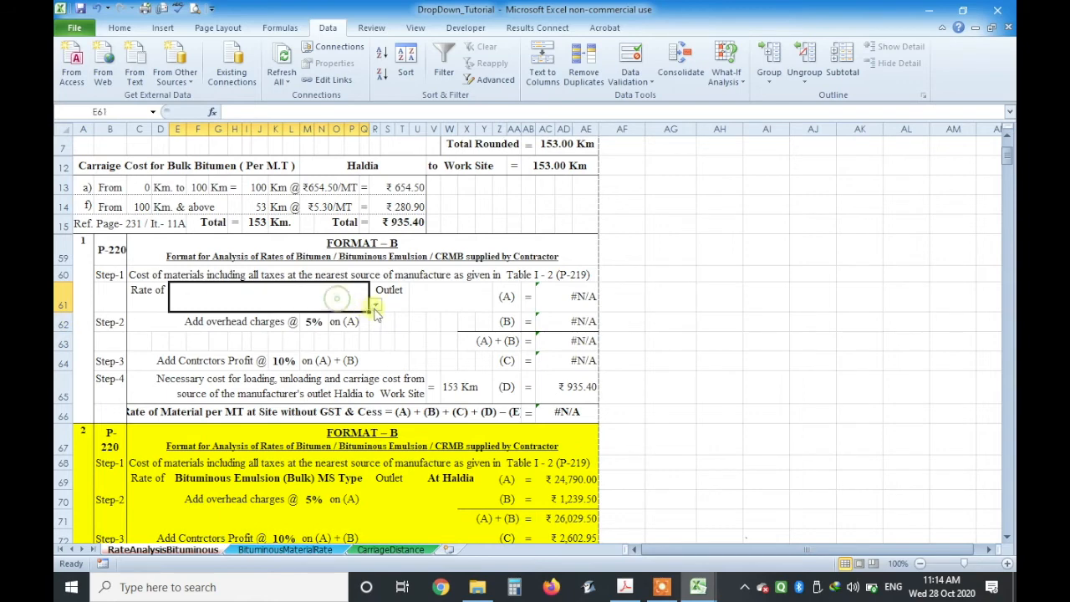
click(377, 306)
click(368, 317)
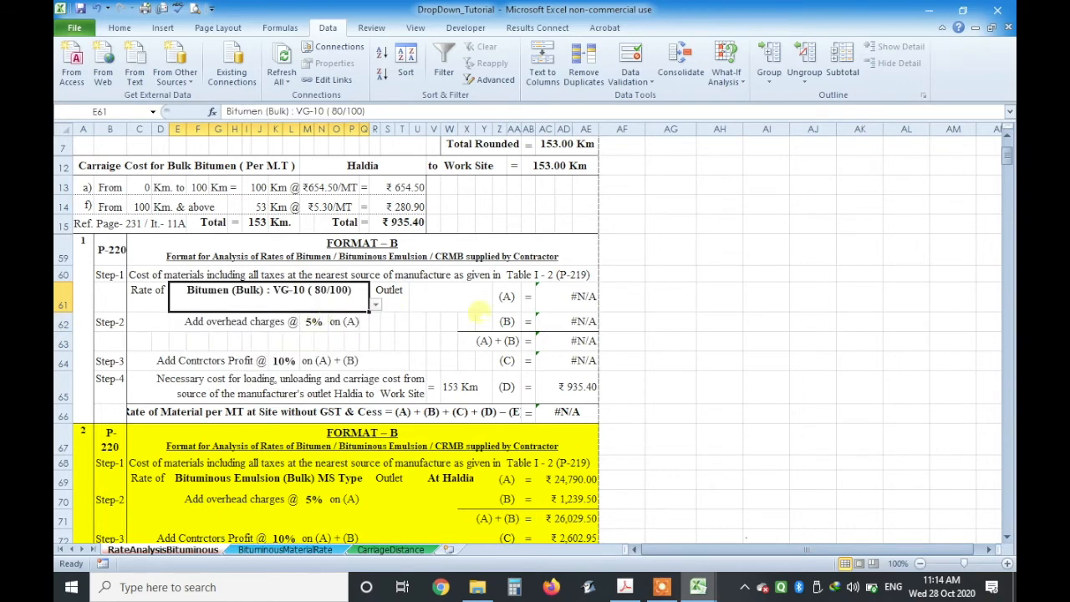
- Middle-align the material name vertically in cell E61
click(213, 29)
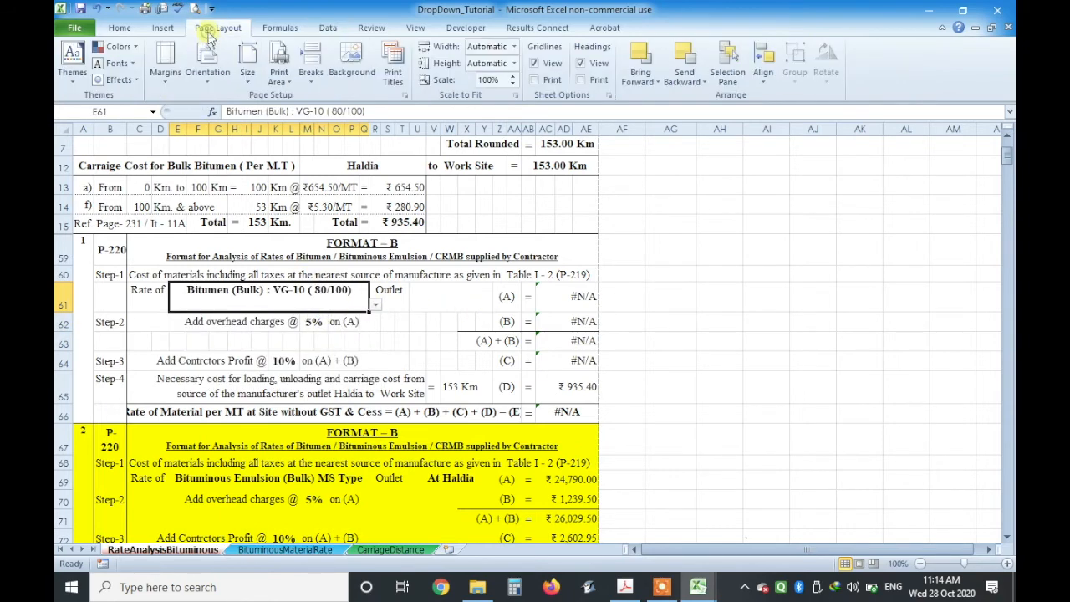
click(119, 27)
click(356, 54)
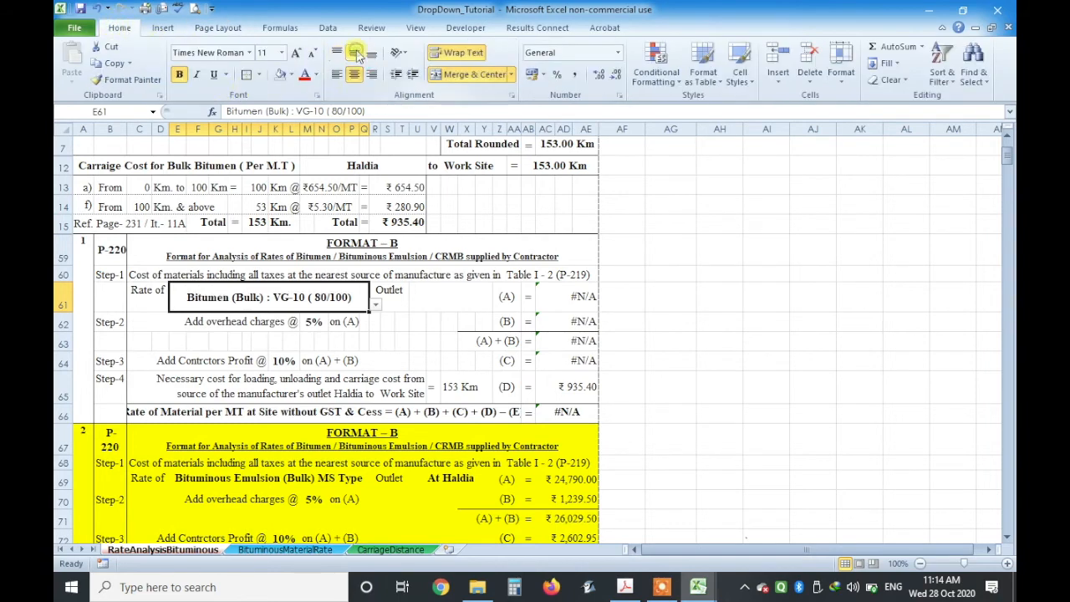
click(717, 294)
- Select Bitumen (Bulk) : VG-40 ( 30/40) from the material dropdown in E61
click(389, 298)
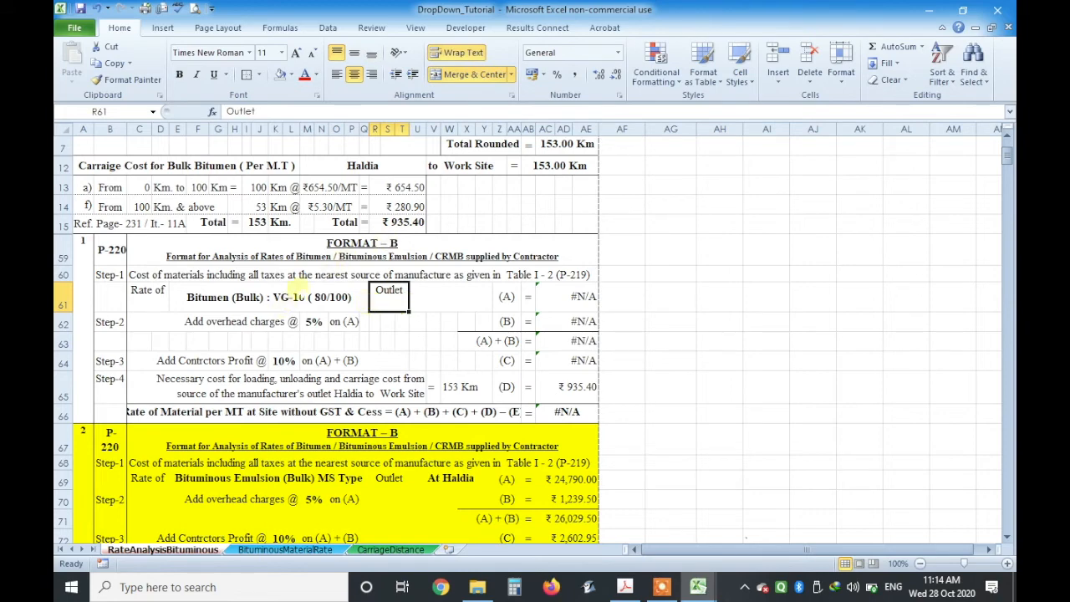
scroll(322, 299, up, 2)
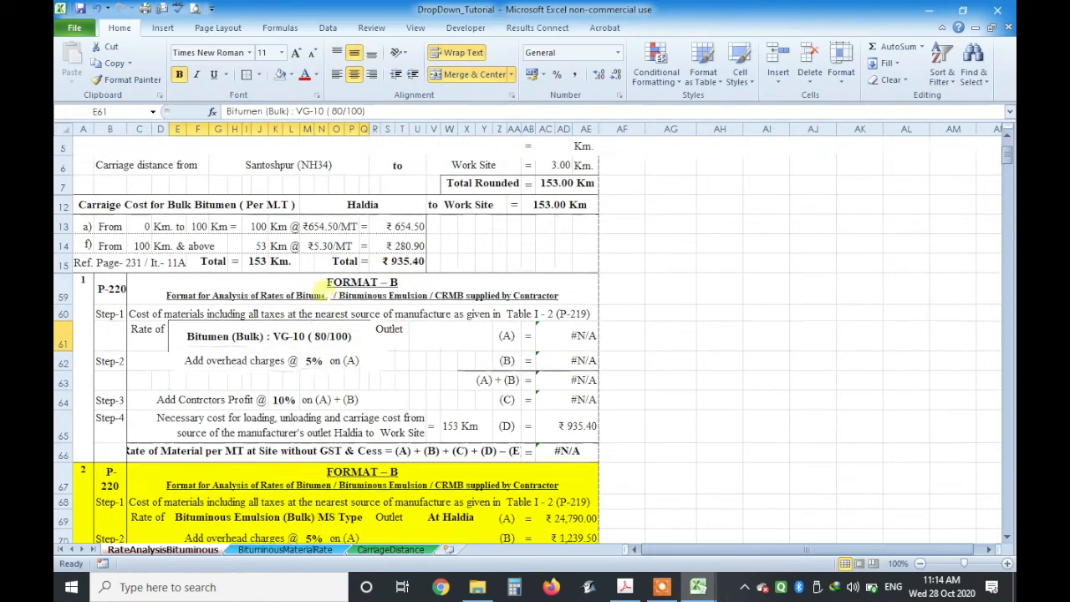
scroll(306, 387, down, 1)
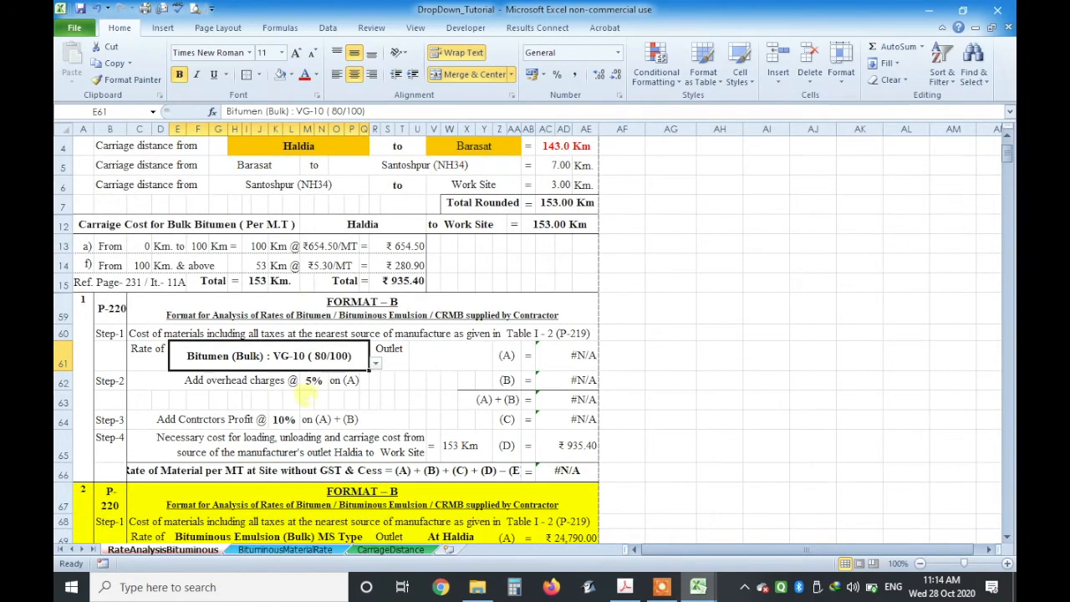
click(376, 363)
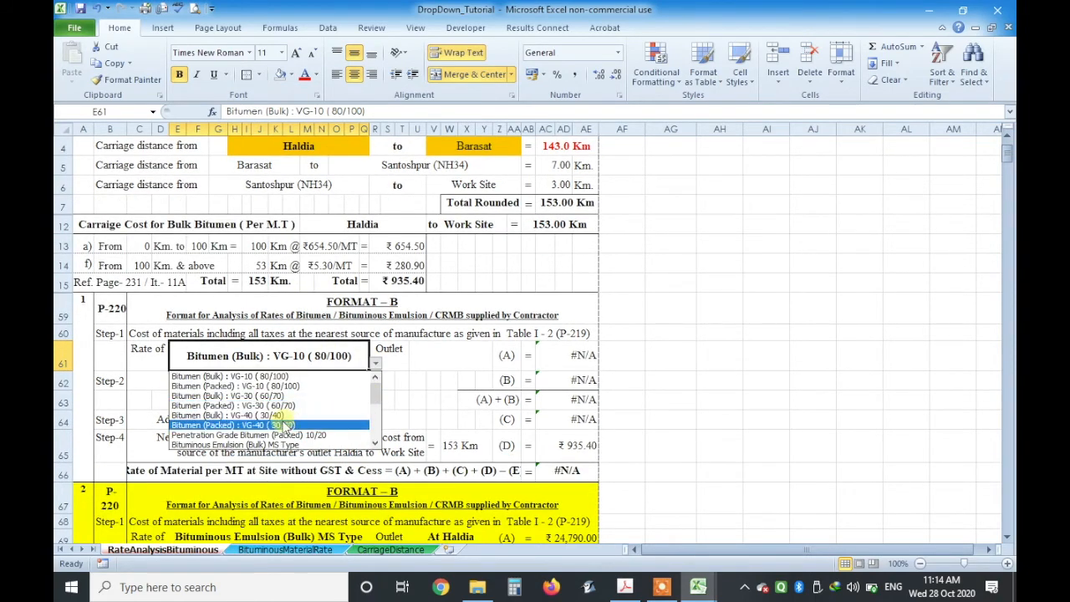
click(282, 415)
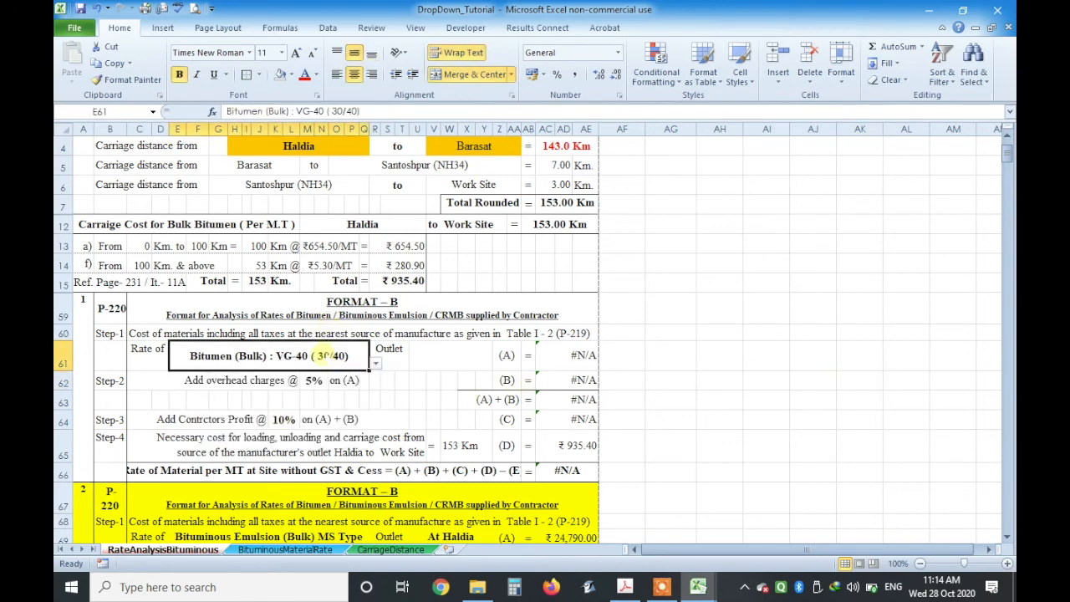
- Middle-align the Outlet label vertically in cell R61
scroll(322, 355, up, 1)
scroll(322, 353, up, 1)
scroll(322, 354, down, 1)
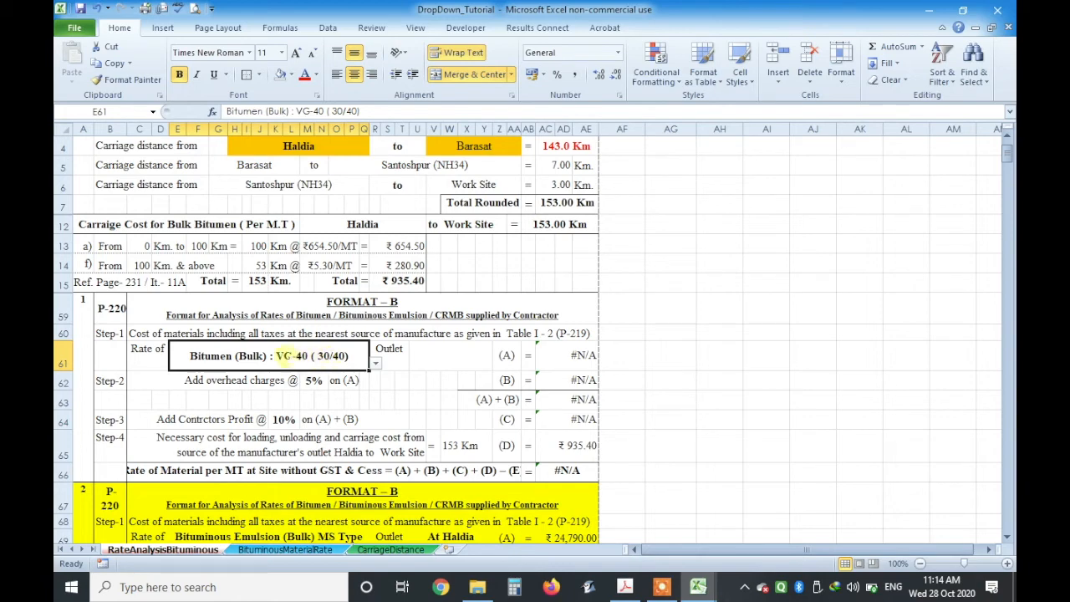
click(389, 355)
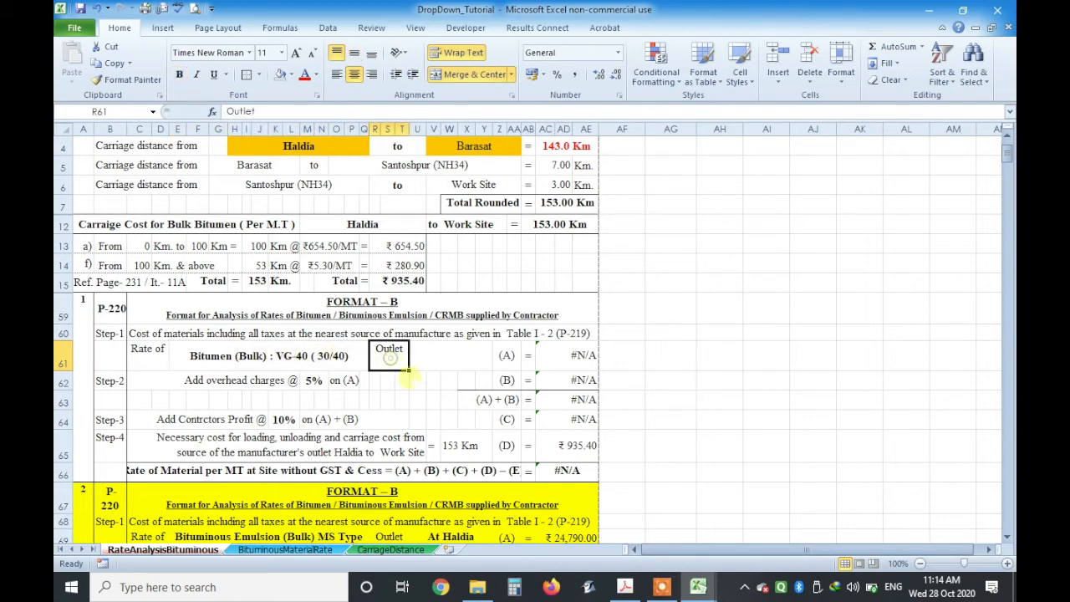
click(354, 53)
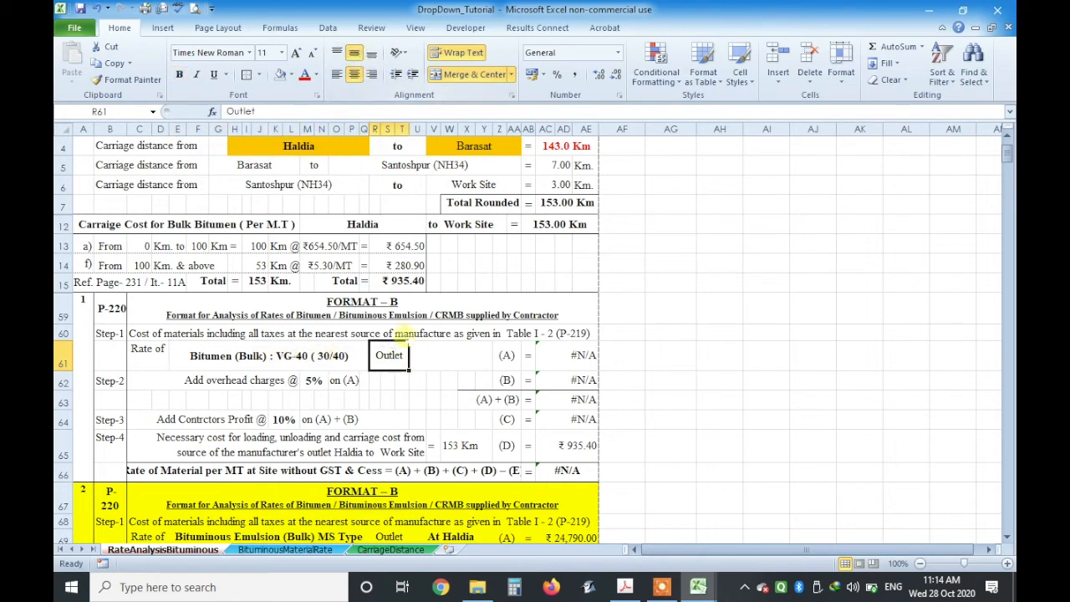
- Set the data validation of the empty outlet cell U61 in the first FORMAT – B block to allow a list
click(435, 358)
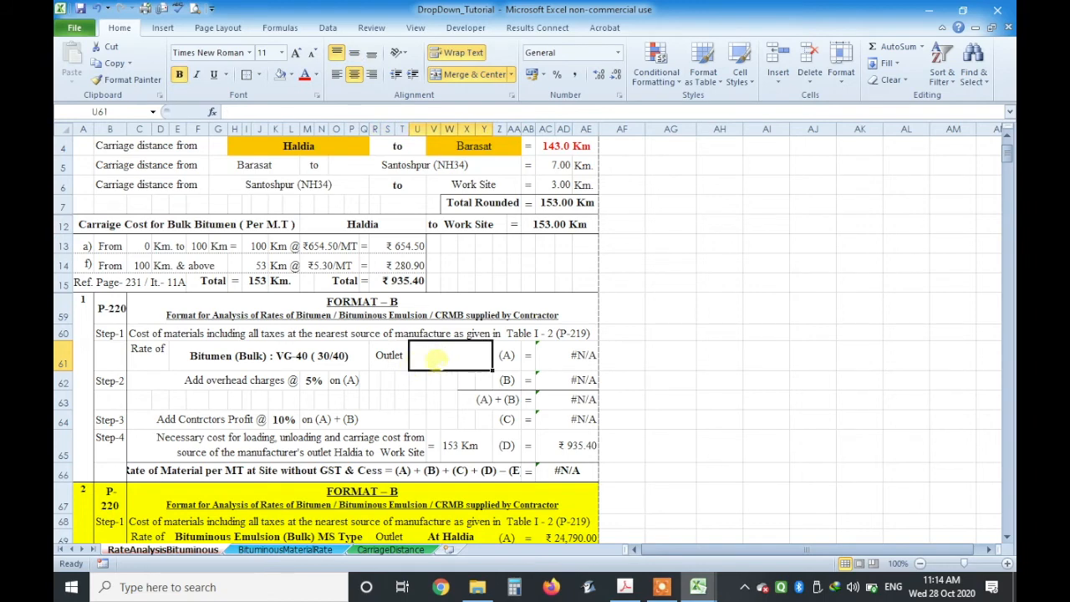
scroll(435, 368, down, 2)
click(462, 459)
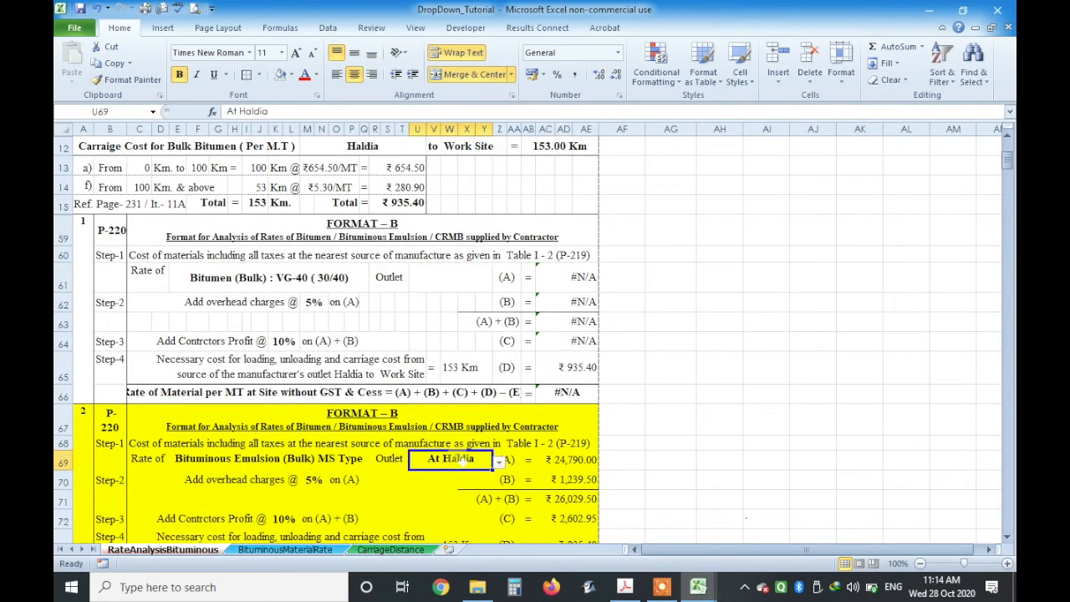
click(759, 413)
scroll(759, 413, up, 2)
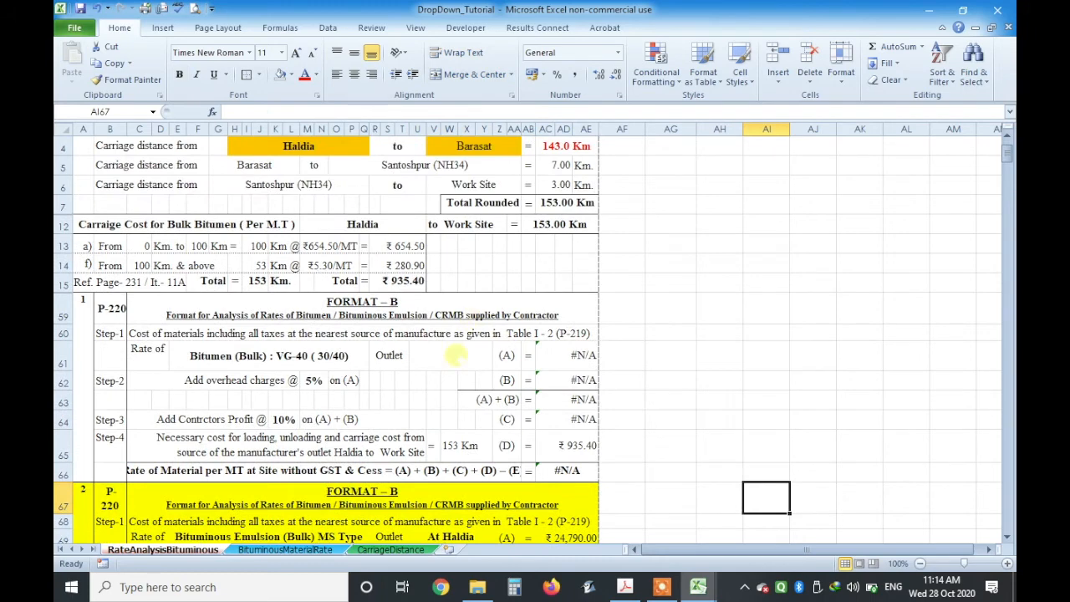
click(456, 356)
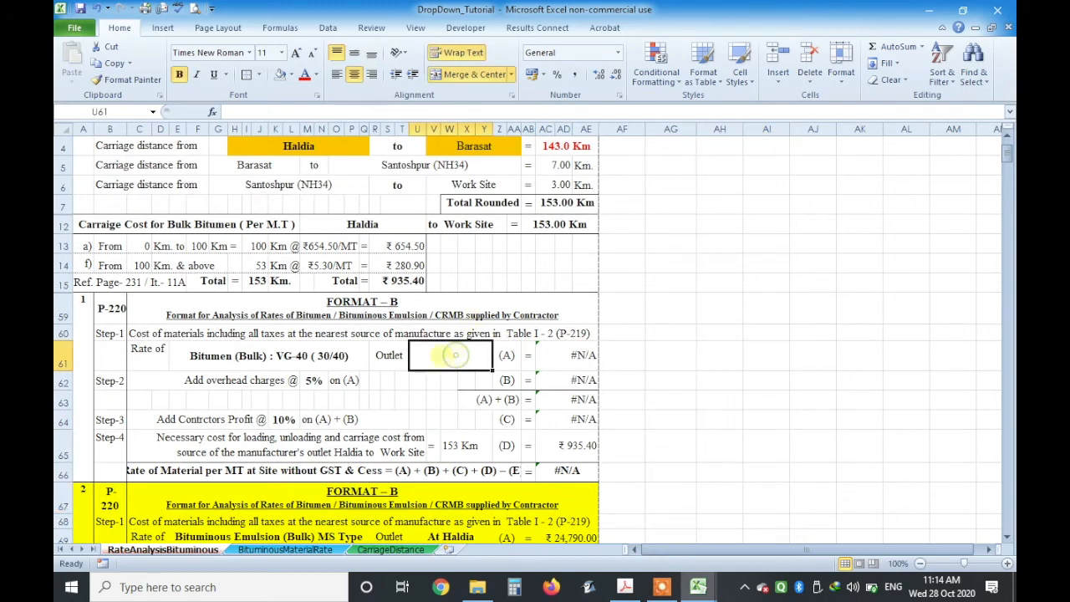
click(327, 25)
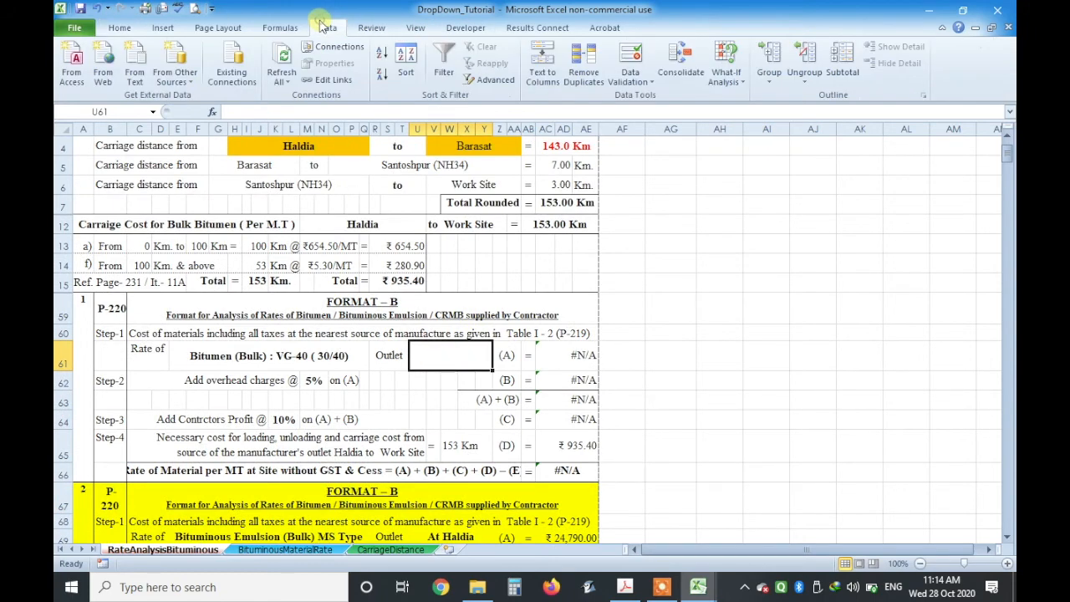
click(647, 87)
click(642, 104)
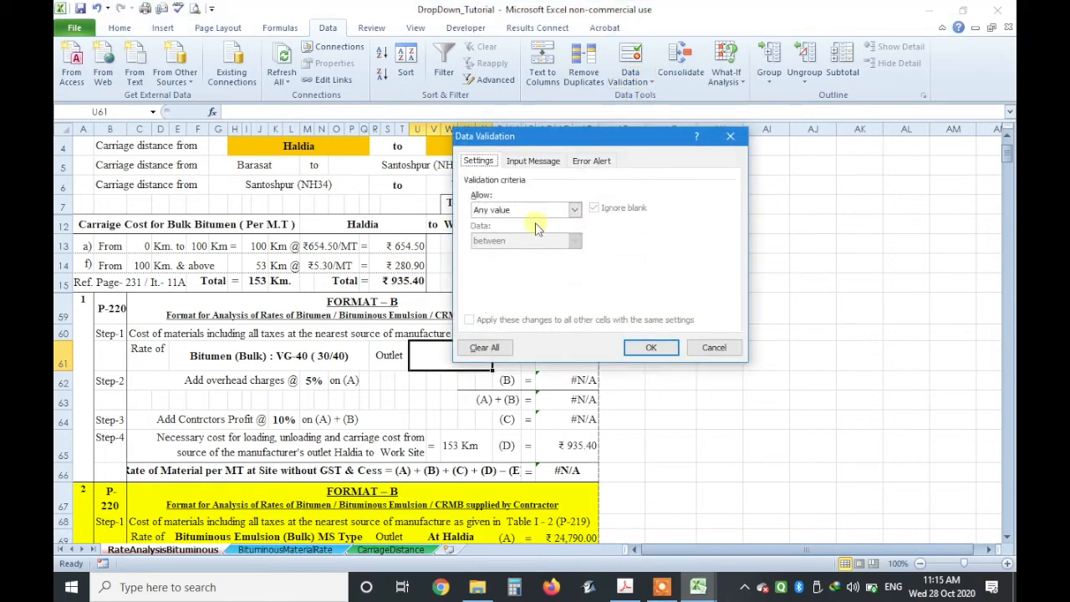
click(552, 210)
click(519, 250)
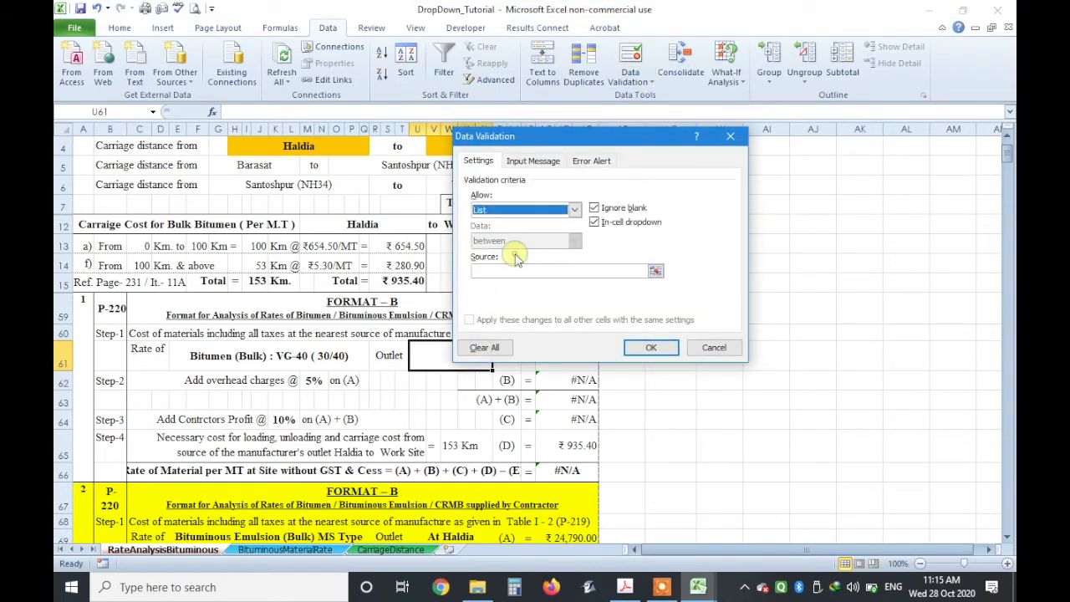
- Use the outlet headings in BituminousMaterialRate D3:F3 as the list source for U61 and apply the validation
click(655, 270)
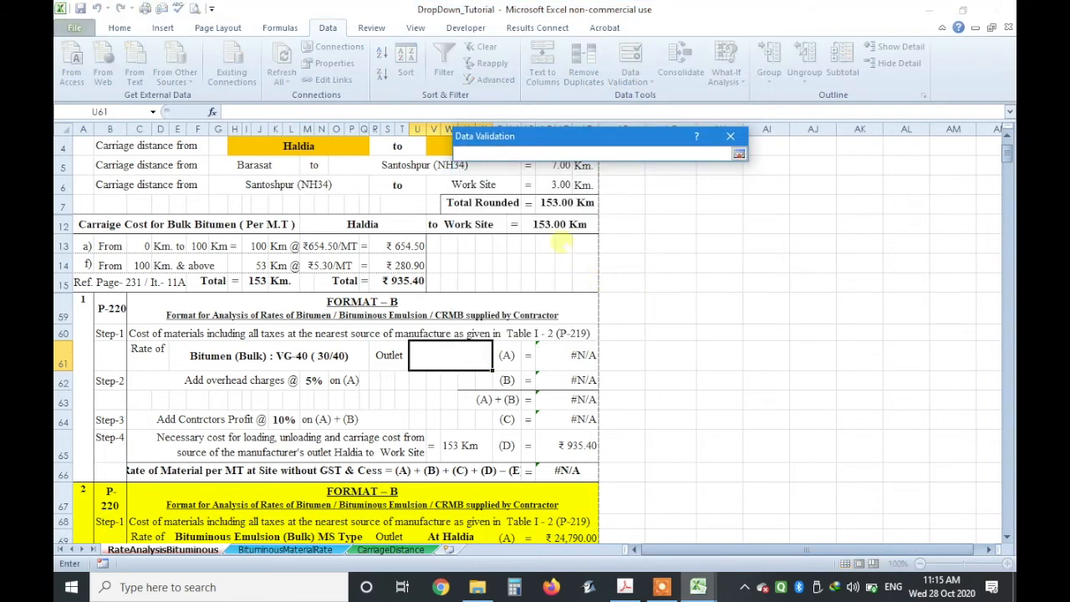
click(308, 553)
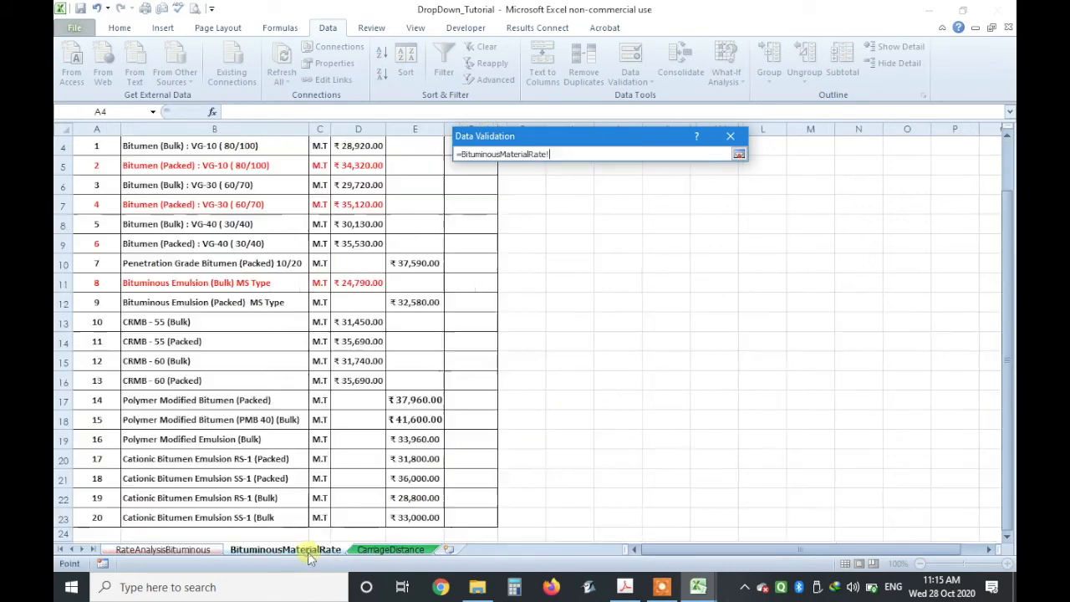
scroll(488, 227, up, 1)
drag(357, 198, 484, 199)
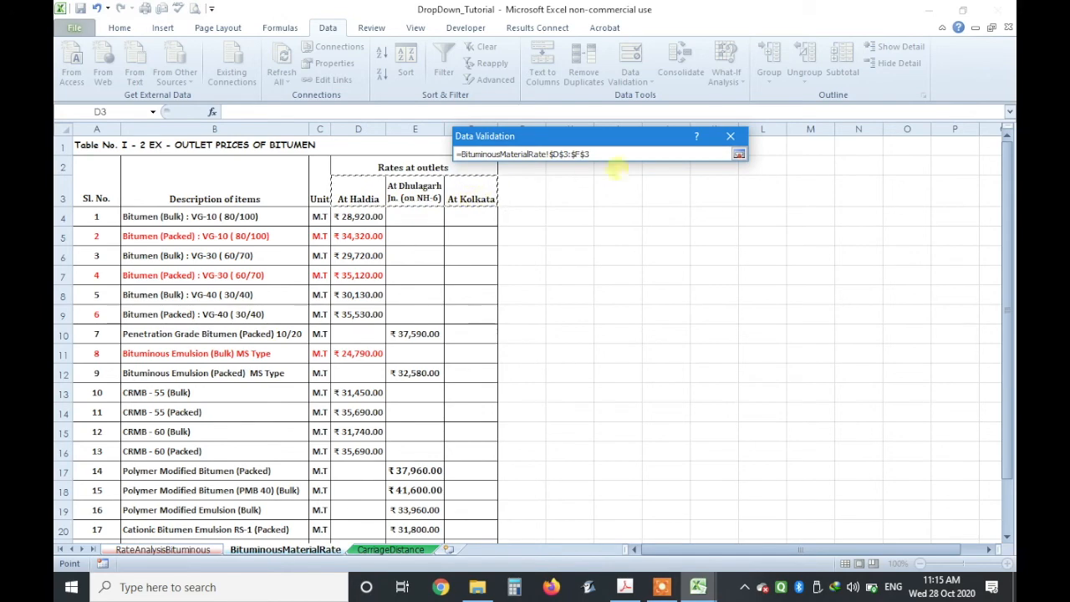
click(739, 153)
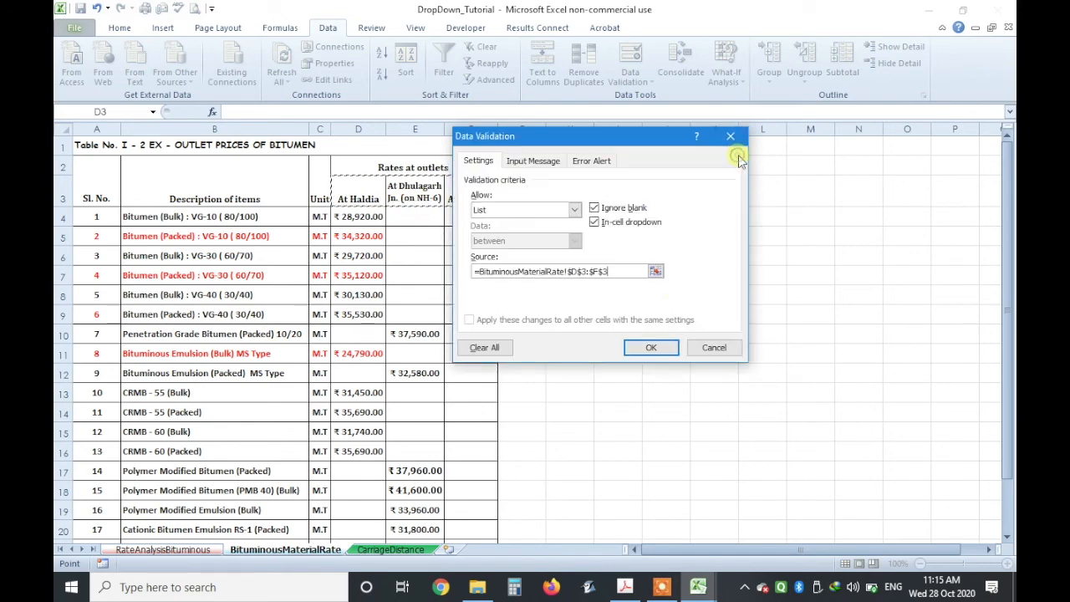
click(651, 348)
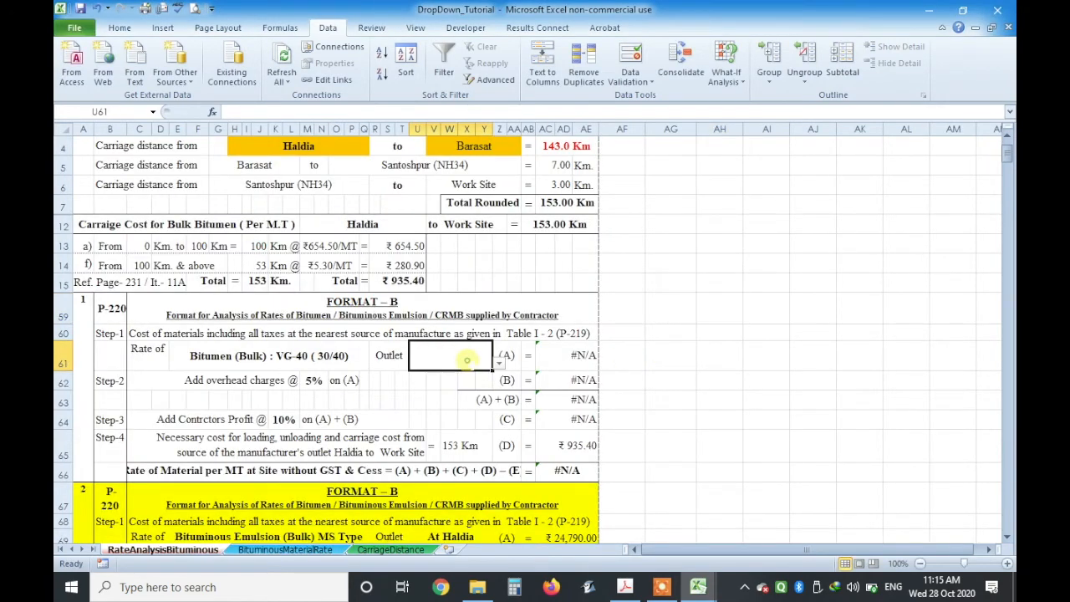
- Choose At Haldia from the outlet dropdown in U61 and middle-align it vertically
click(499, 363)
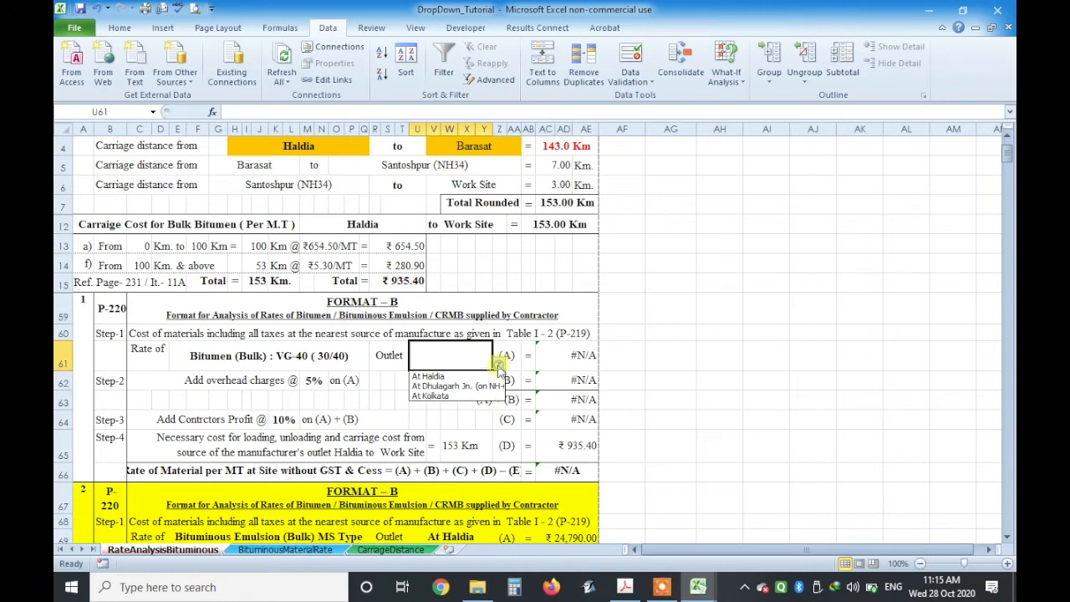
click(481, 377)
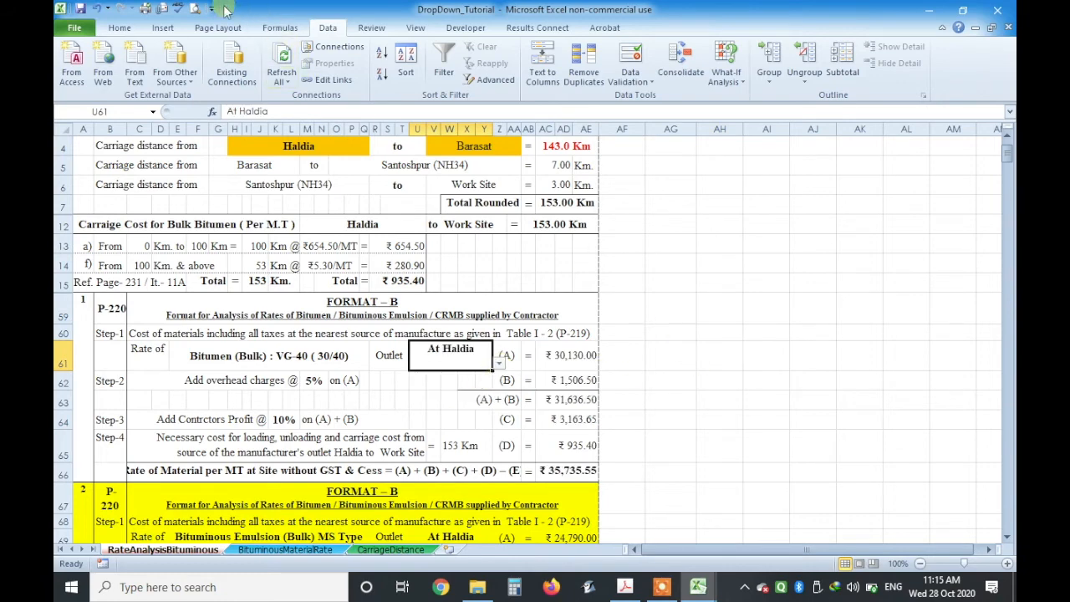
click(120, 27)
click(354, 53)
click(744, 327)
- Clear the existing rate formula from cell AC61 in row (A)
click(553, 360)
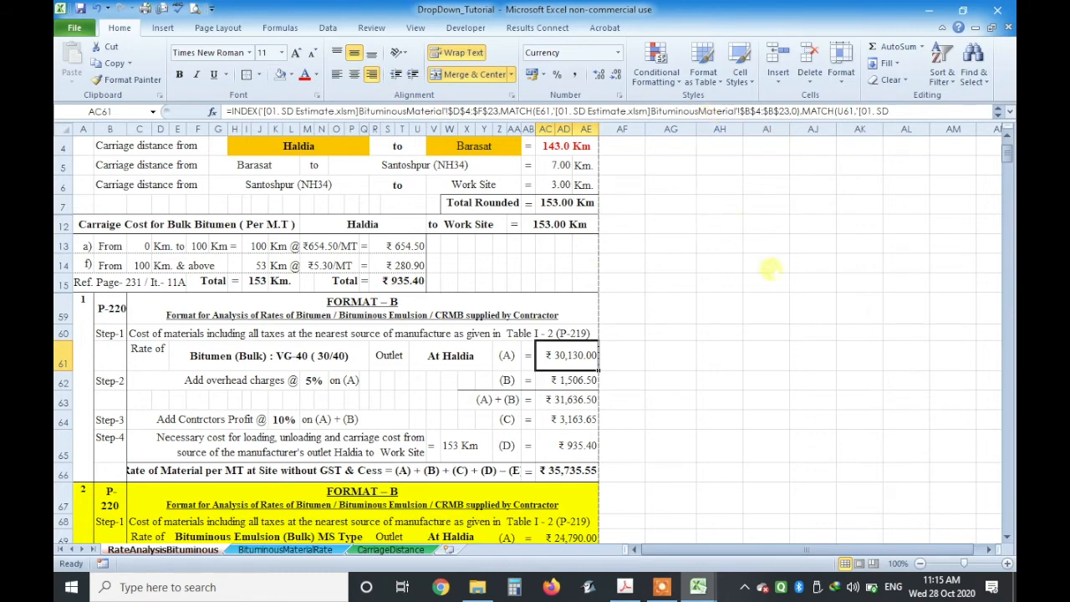
key(BackSpace)
key(Return)
click(564, 360)
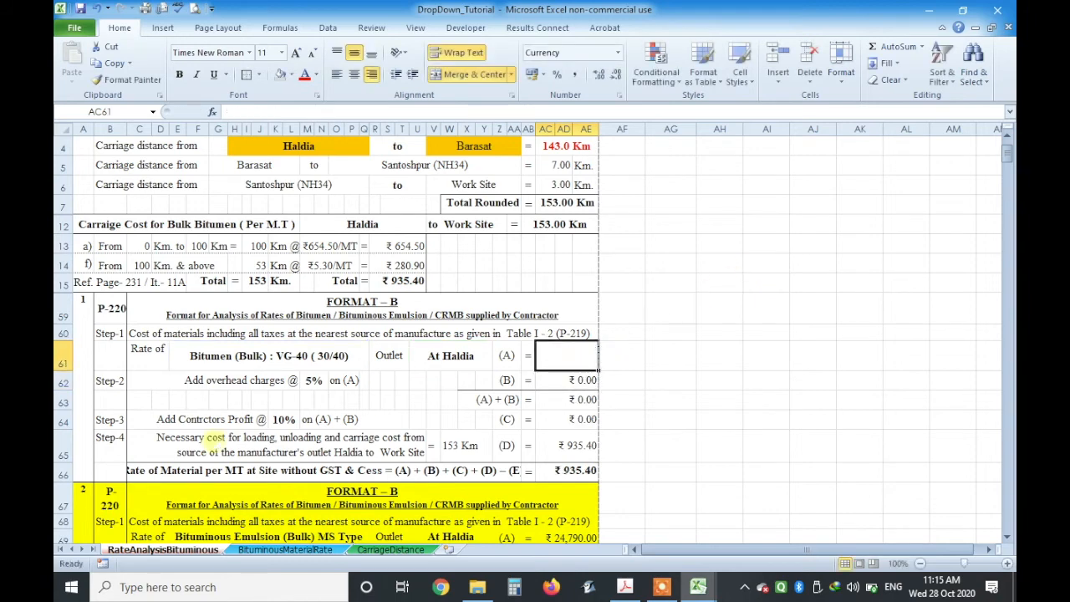
click(149, 380)
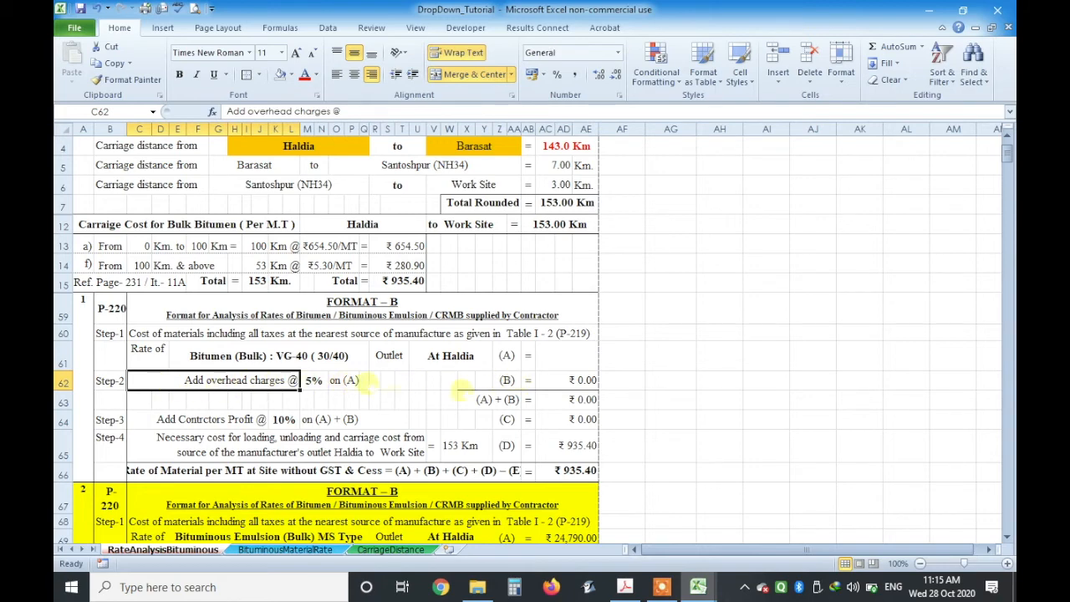
- Start an INDEX formula in AC61 with the price range BituminousMaterialRate!D4:F23 as its array
click(556, 356)
text(=in)
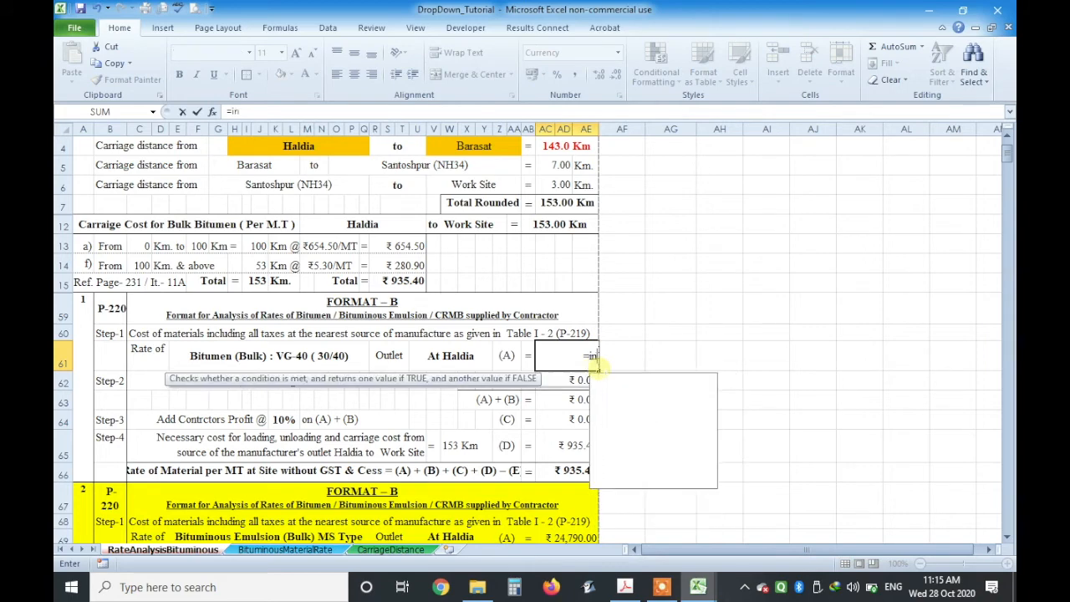
text(dex()
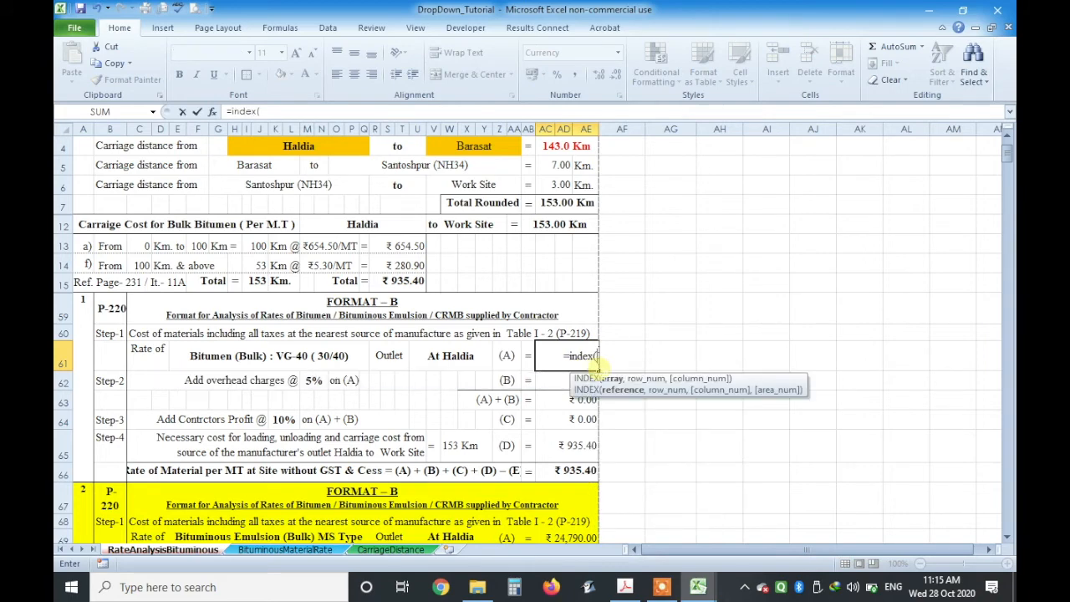
click(261, 549)
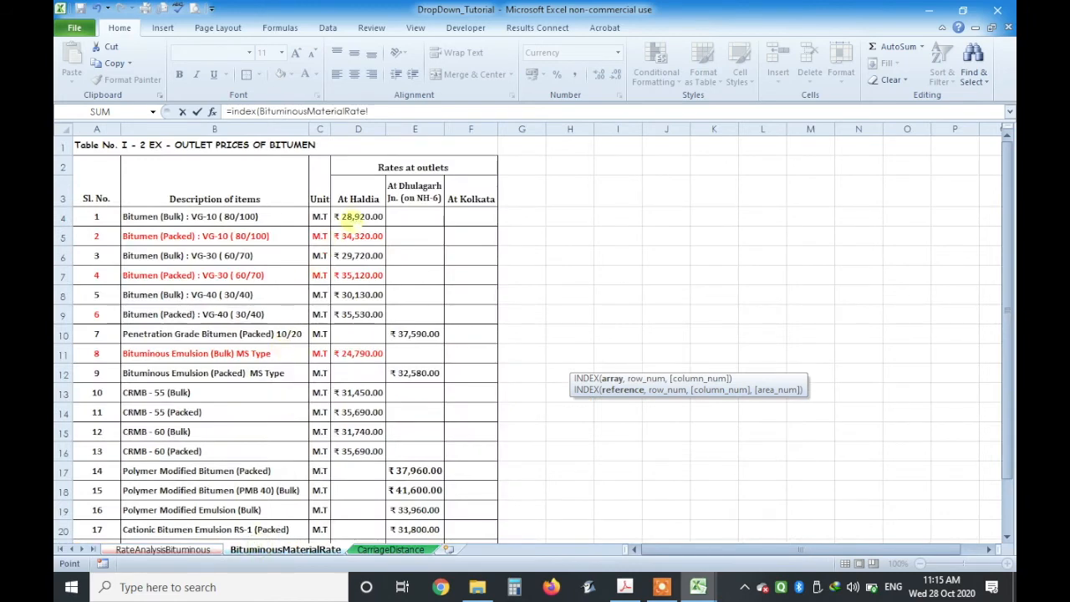
drag(349, 215, 473, 559)
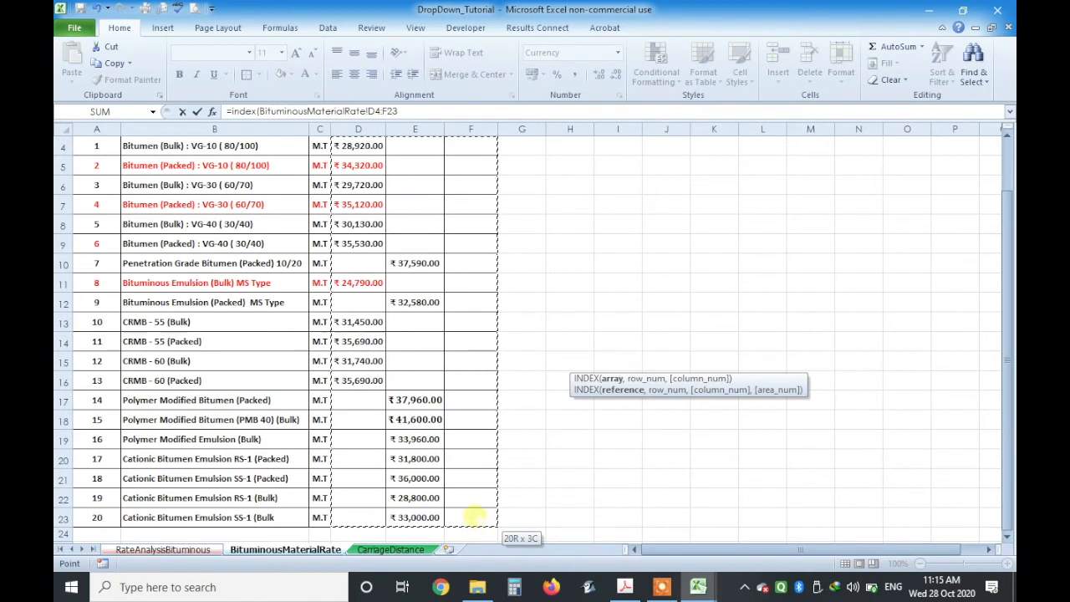
- Add a MATCH function as the INDEX row number, with the material cell E61 on RateAnalysisBituminous as lookup value
text(,)
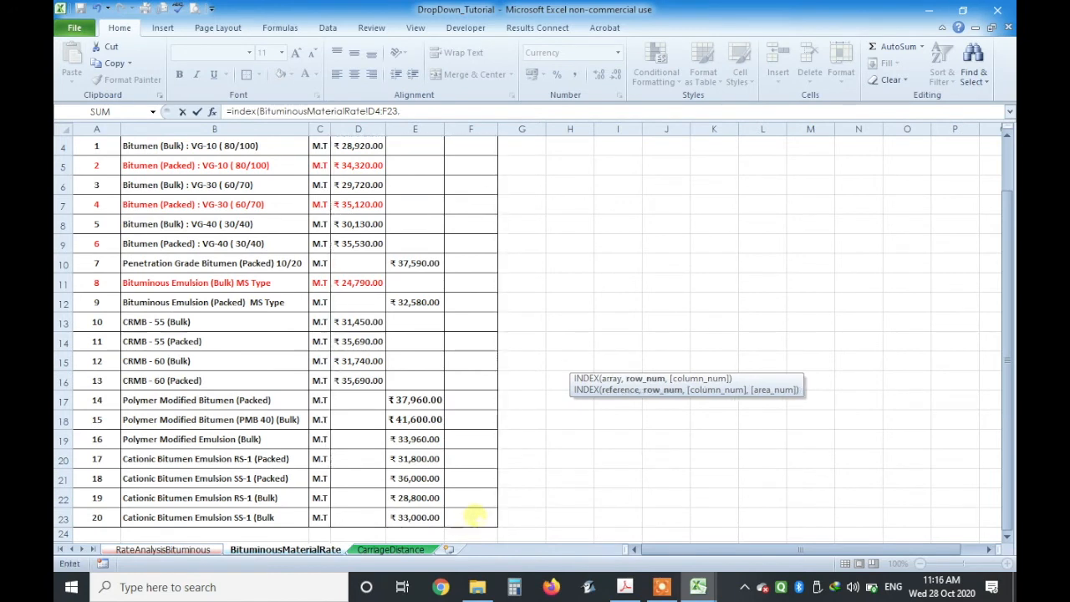
text(match)
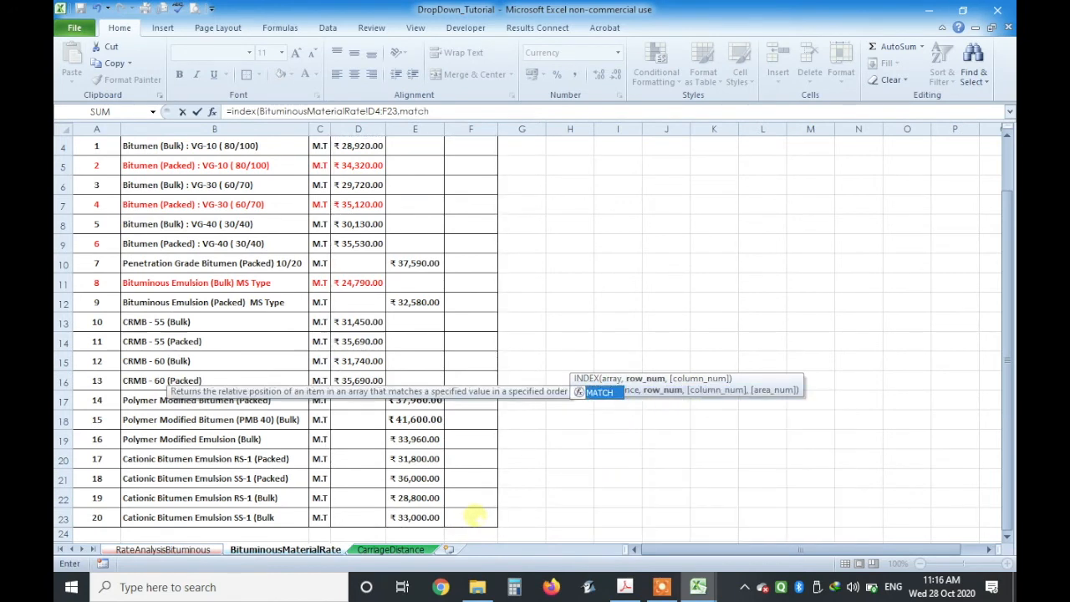
text(()
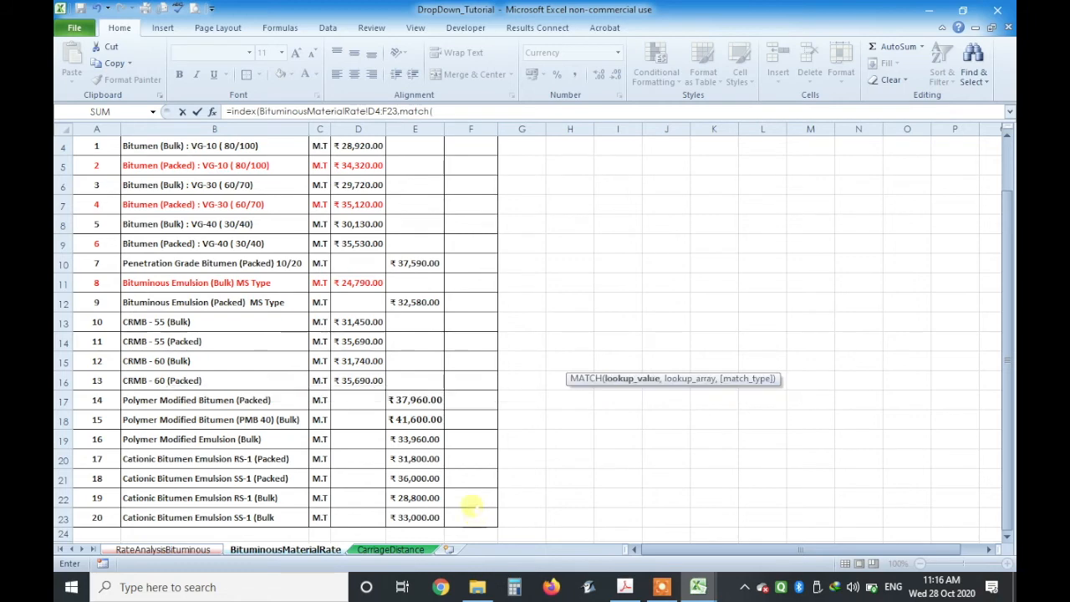
click(194, 549)
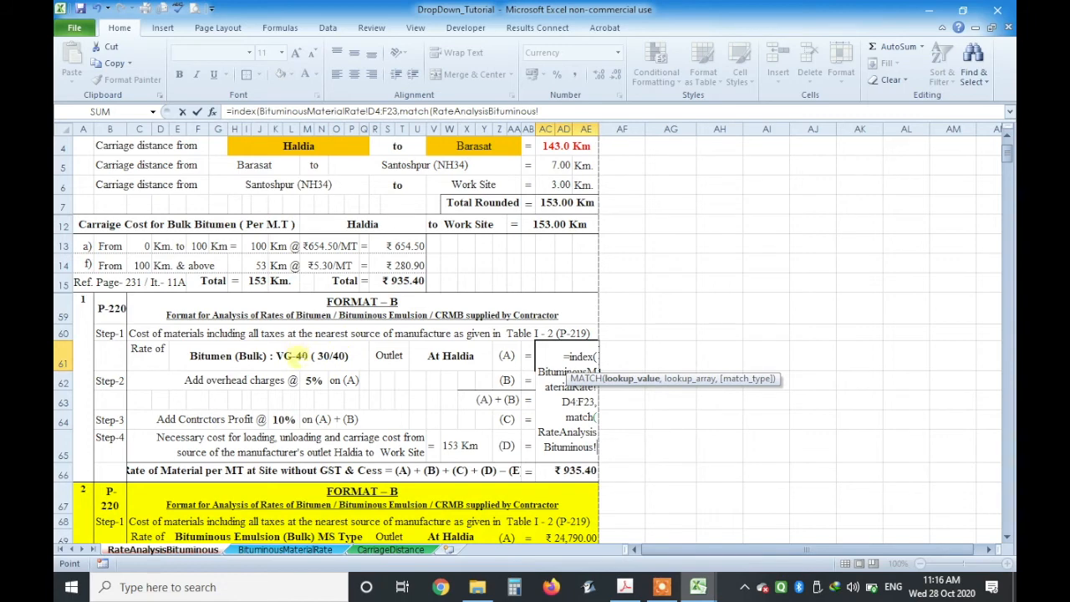
click(297, 355)
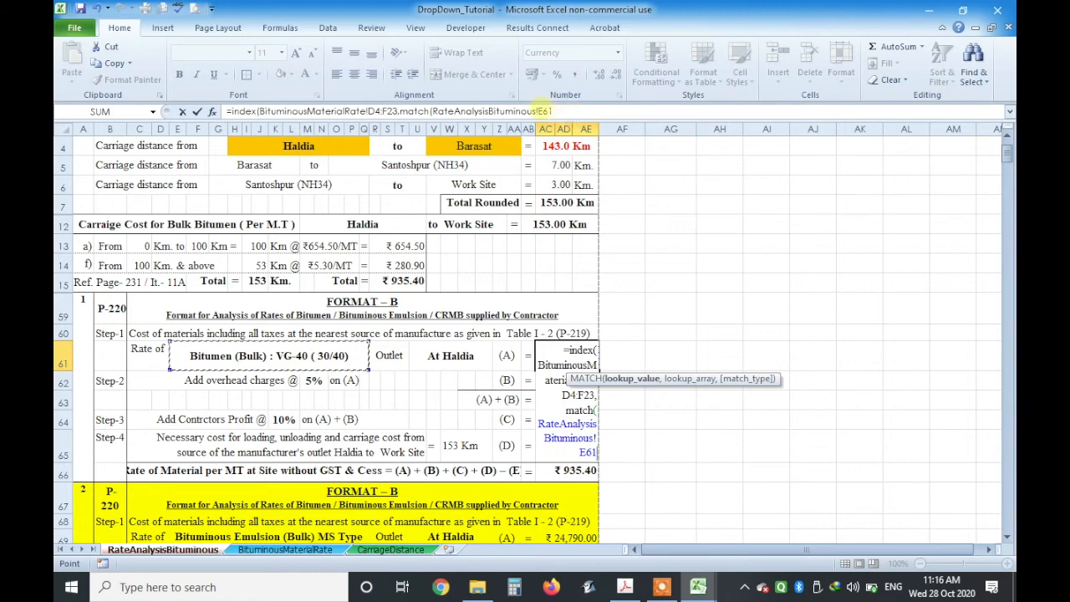
- Remove the RateAnalysisBituminous! sheet prefix from the MATCH lookup value, leaving only E61
click(553, 111)
key(BackSpace)
key(BackSpace)
key(BackSpace)
key(BackSpace)
key(BackSpace)
key(BackSpace)
key(BackSpace)
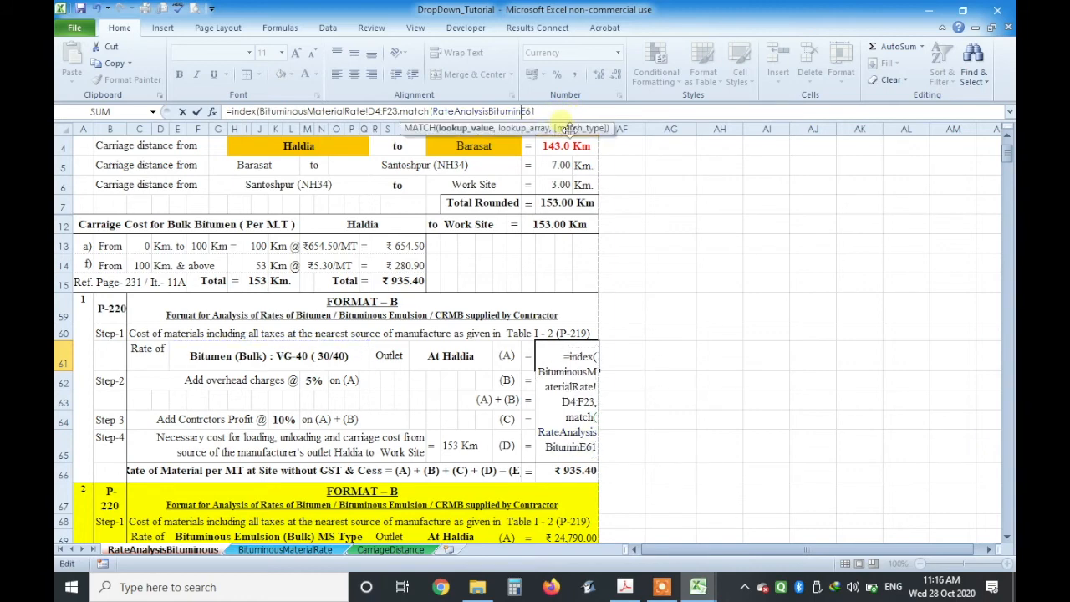
key(BackSpace)
key(BackSpace)
key(BackSpace)
key(BackSpace)
key(BackSpace)
key(BackSpace)
key(BackSpace)
key(BackSpace)
key(BackSpace)
key(BackSpace)
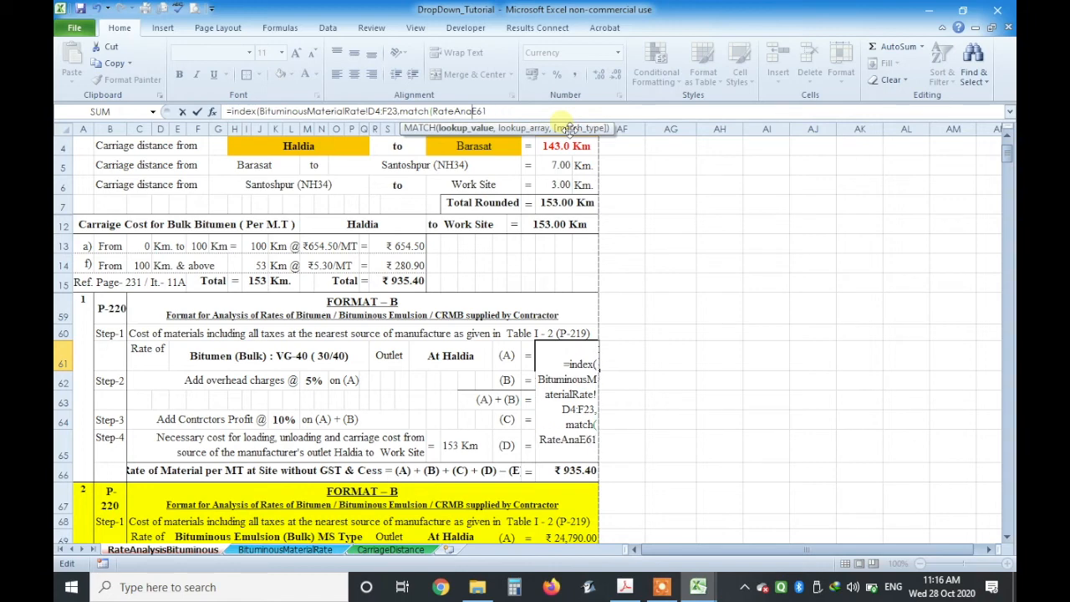
key(BackSpace)
key(BackSpace)
key(BackSpace)
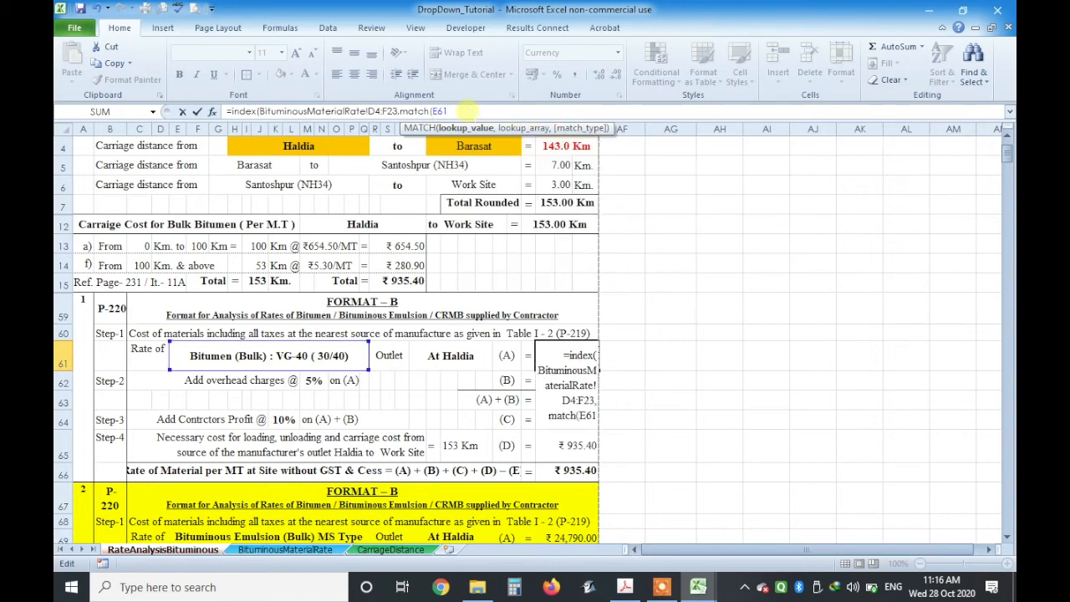
- Complete the row MATCH with the item descriptions BituminousMaterialRate!B4:B23 as lookup array and exact match type 0
text(,)
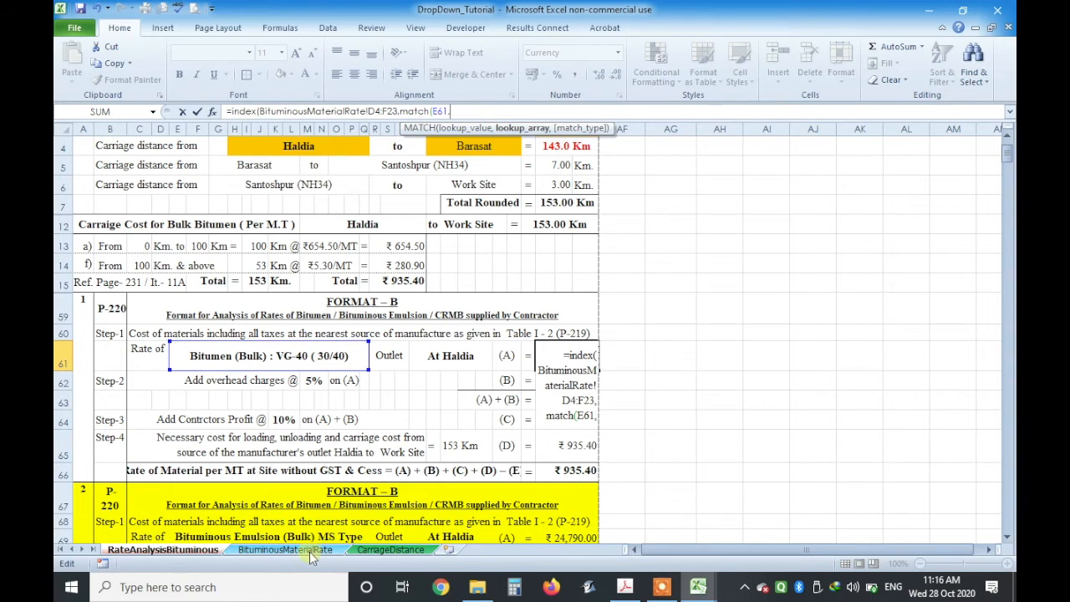
click(284, 549)
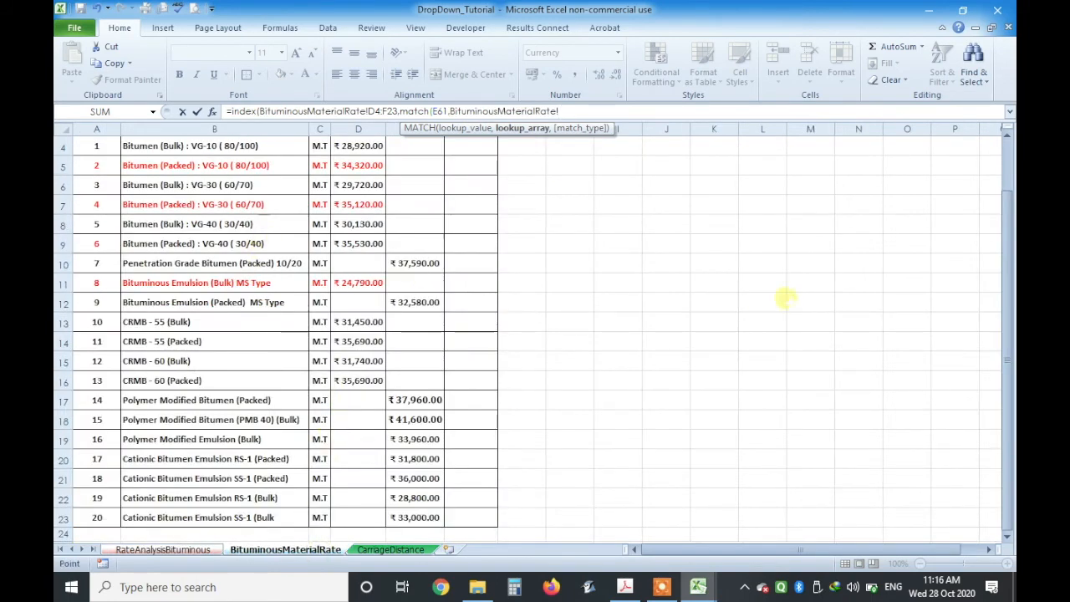
drag(1011, 372, 1009, 259)
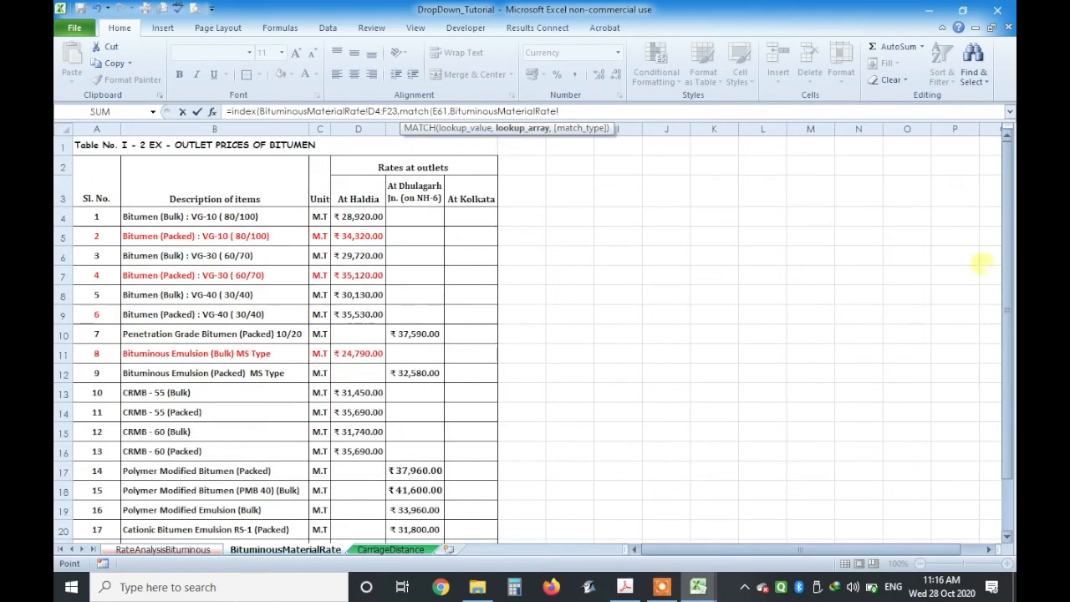
click(244, 217)
drag(244, 217, 241, 518)
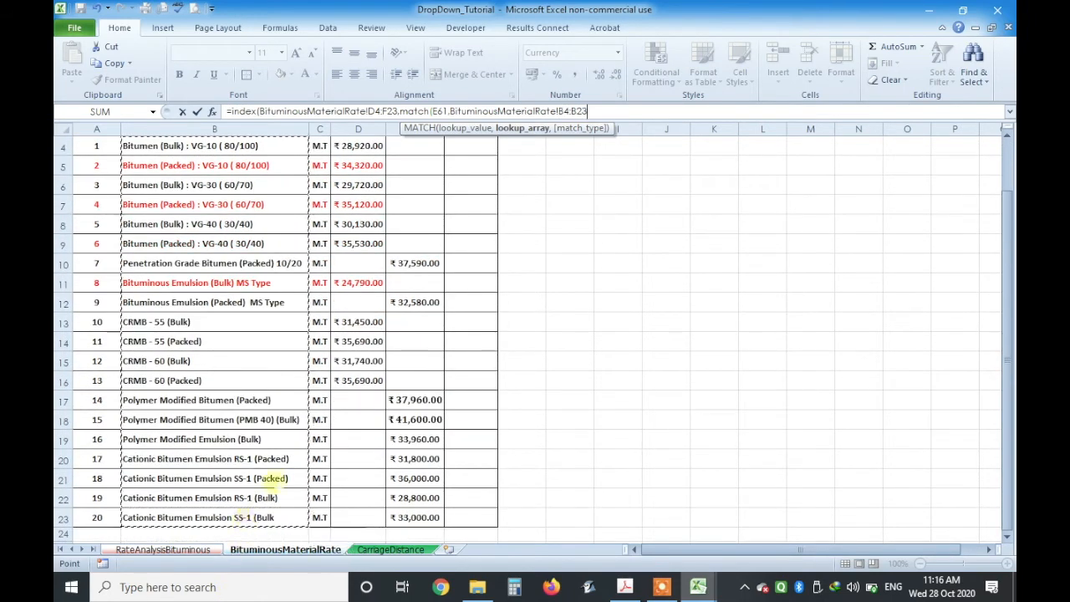
text(,)
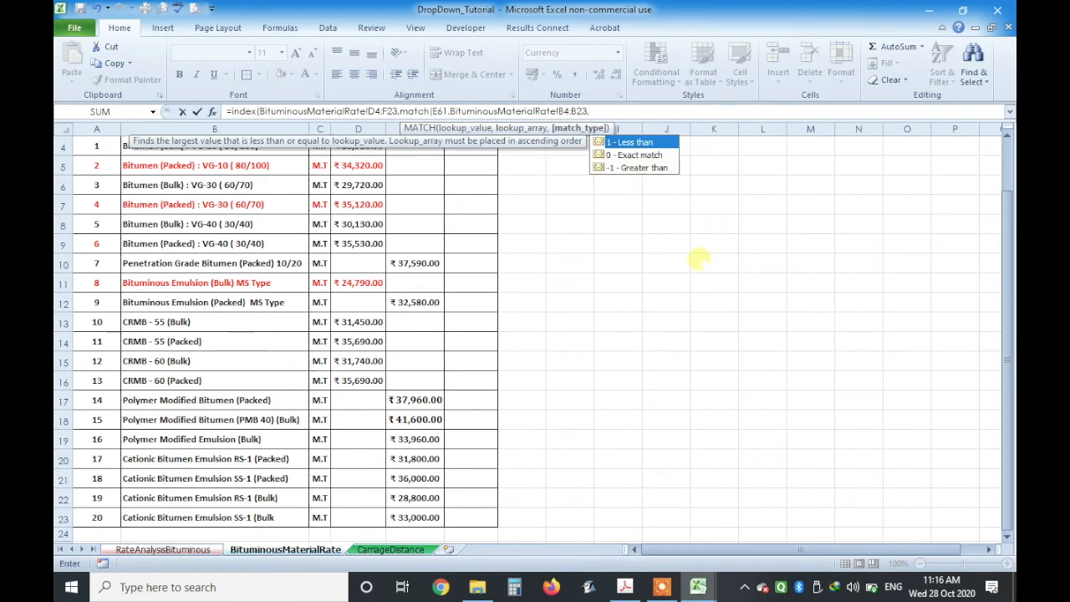
text(0))
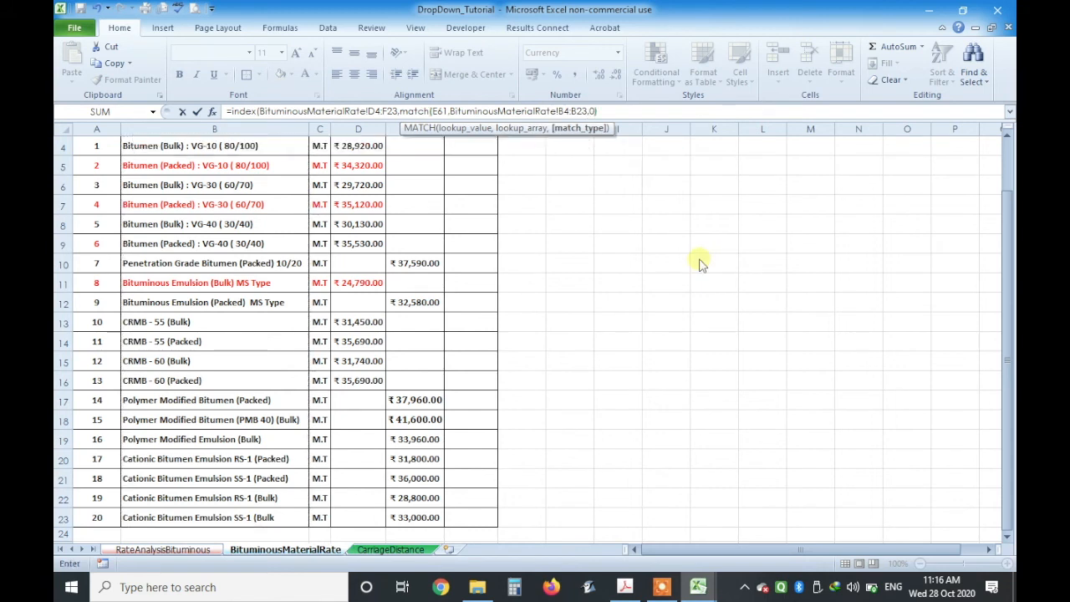
- Add a second MATCH as the INDEX column number, with the outlet cell U61 on RateAnalysisBituminous as lookup value
text(,matc)
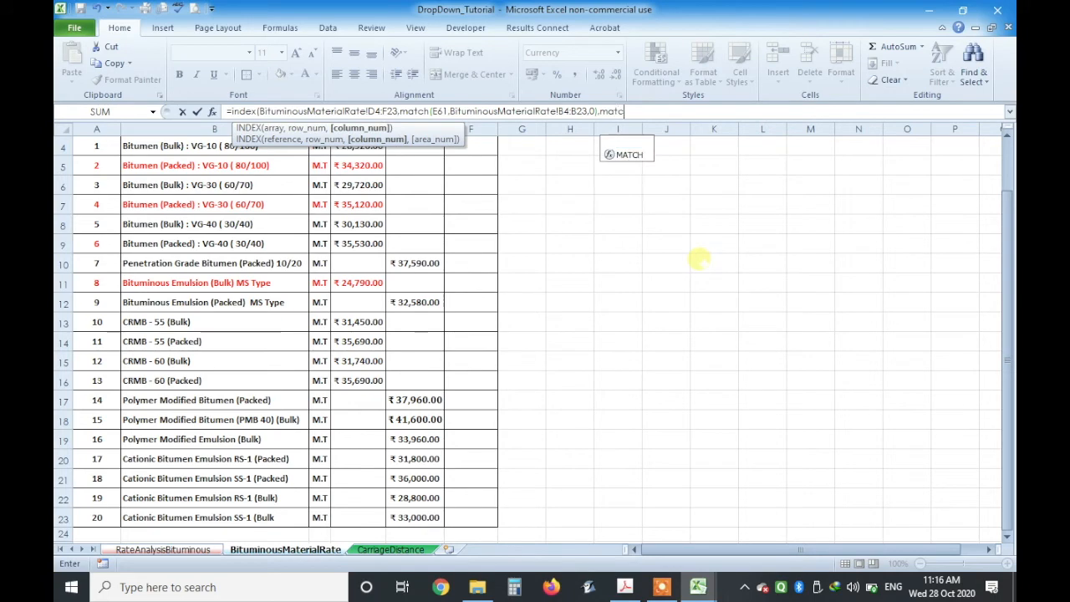
text(h()
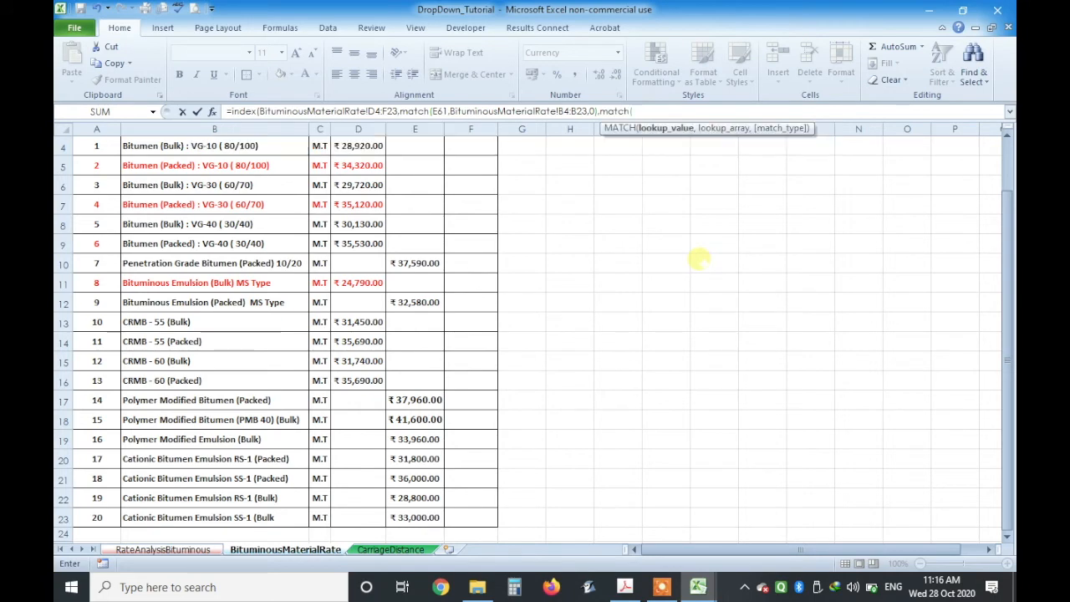
click(148, 551)
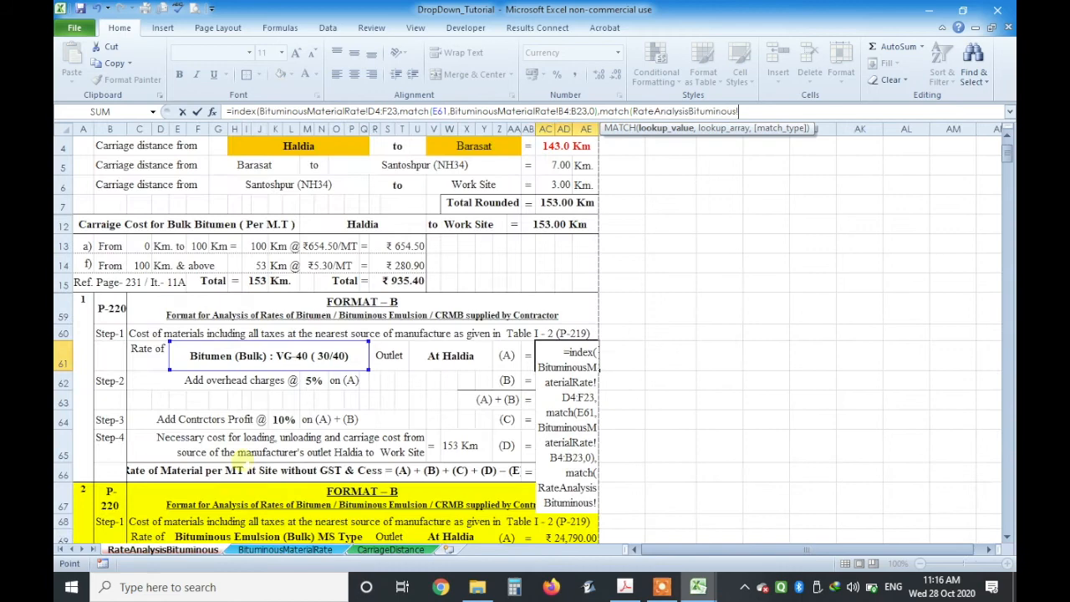
click(462, 355)
text(,)
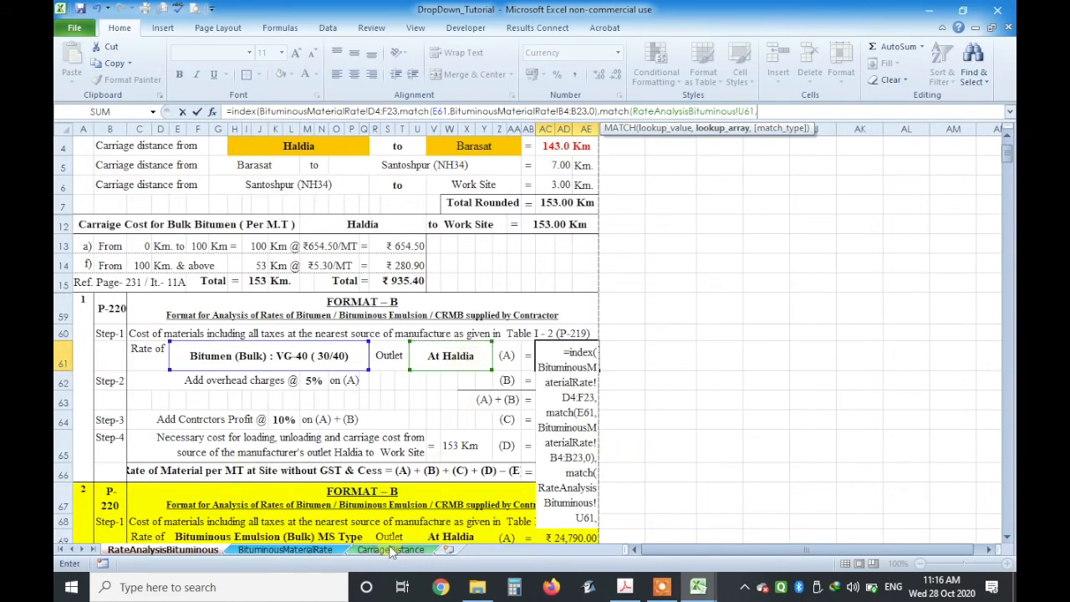
- Complete the column MATCH with outlet headings BituminousMaterialRate!D3:F3 and match type 0, enter the formula, and make the AC61 rate bold
click(323, 551)
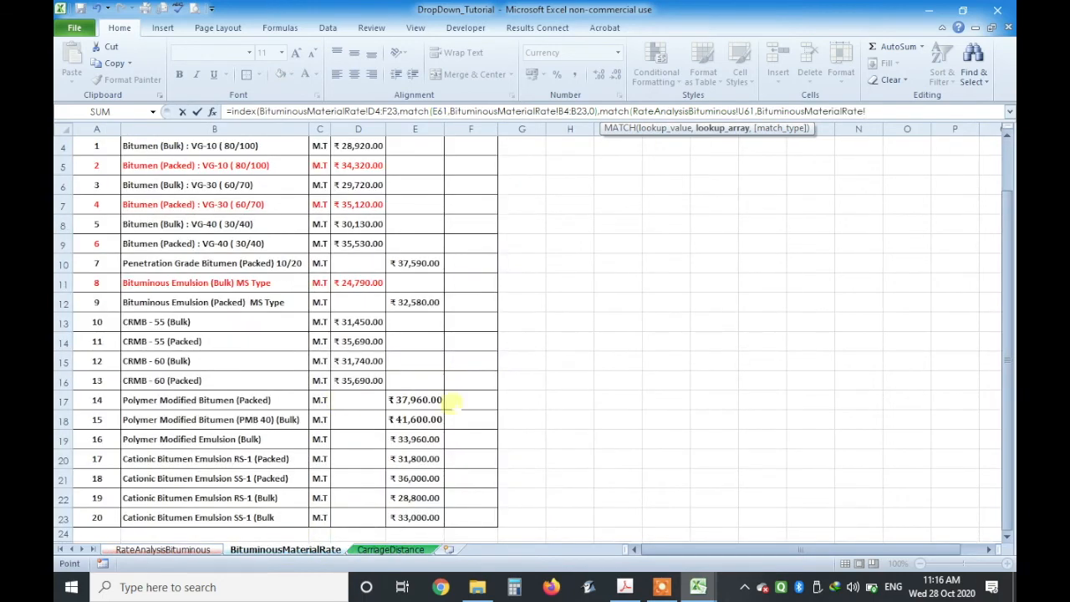
drag(1009, 362, 1011, 263)
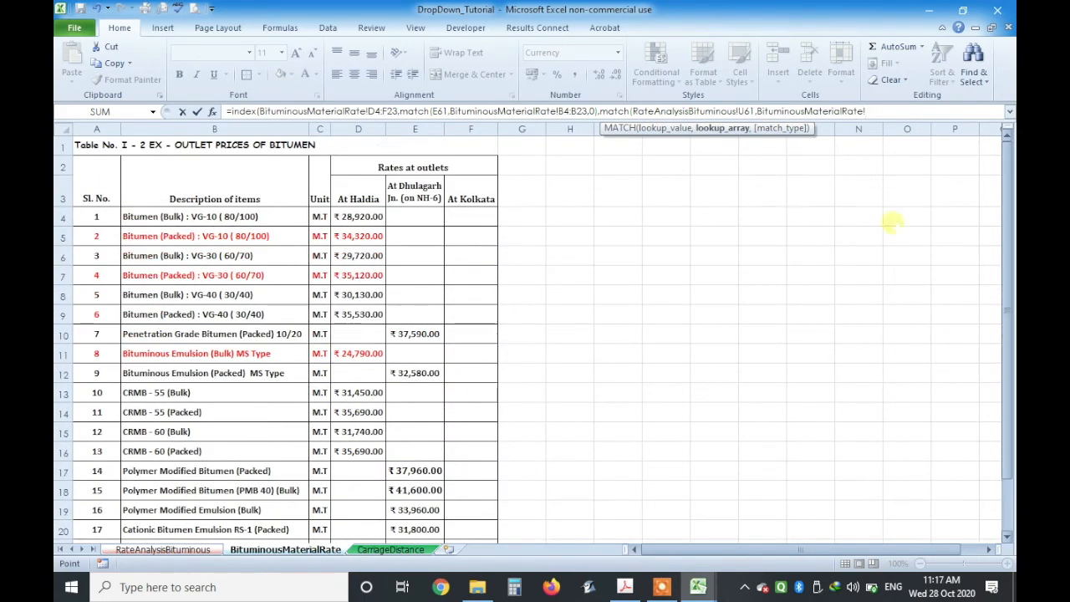
drag(358, 198, 445, 191)
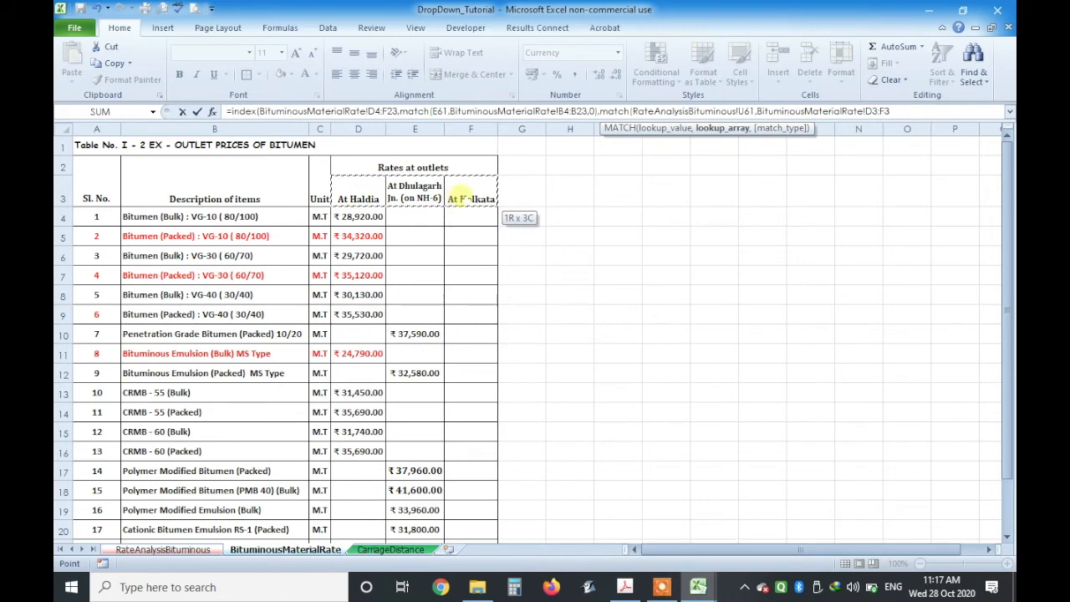
text(,0))
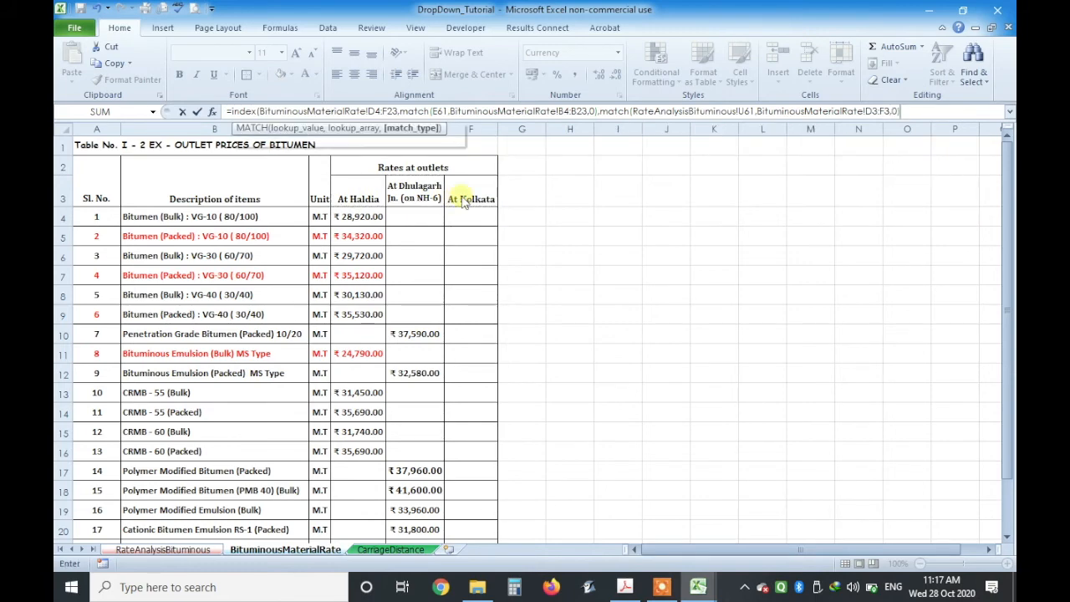
key(Return)
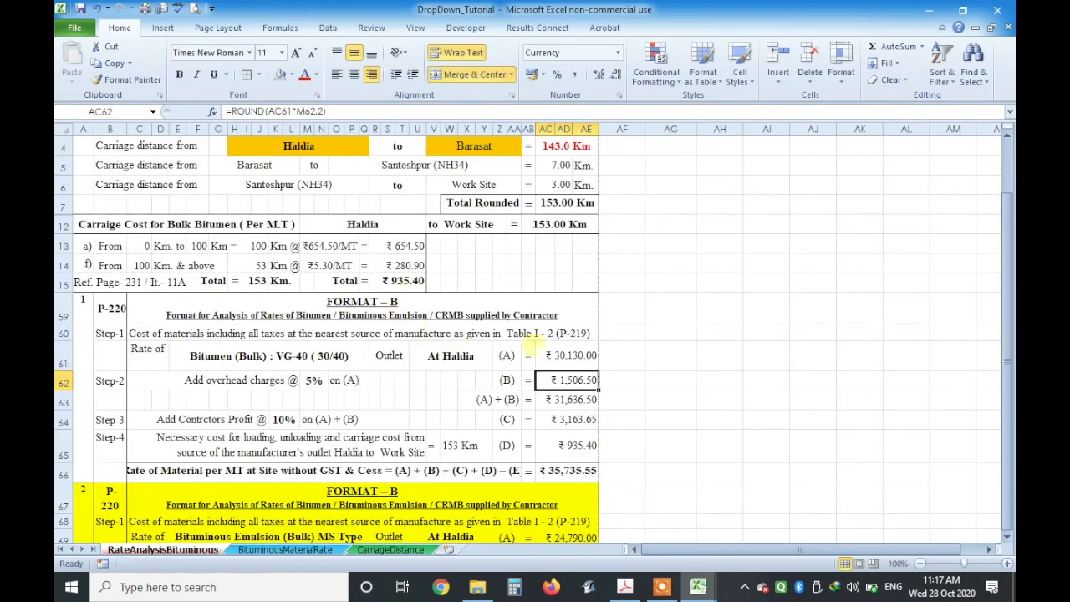
click(185, 74)
click(859, 358)
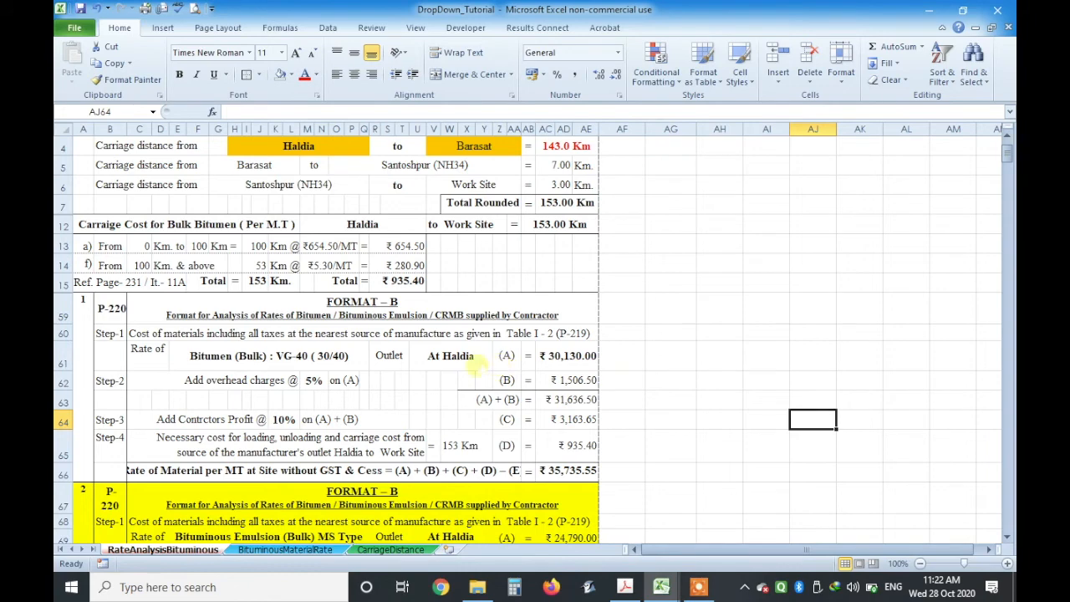
- Set the outlet in U61 to At Dhulagarh Jn. (on NH-6) and check the rate in AC61
click(427, 366)
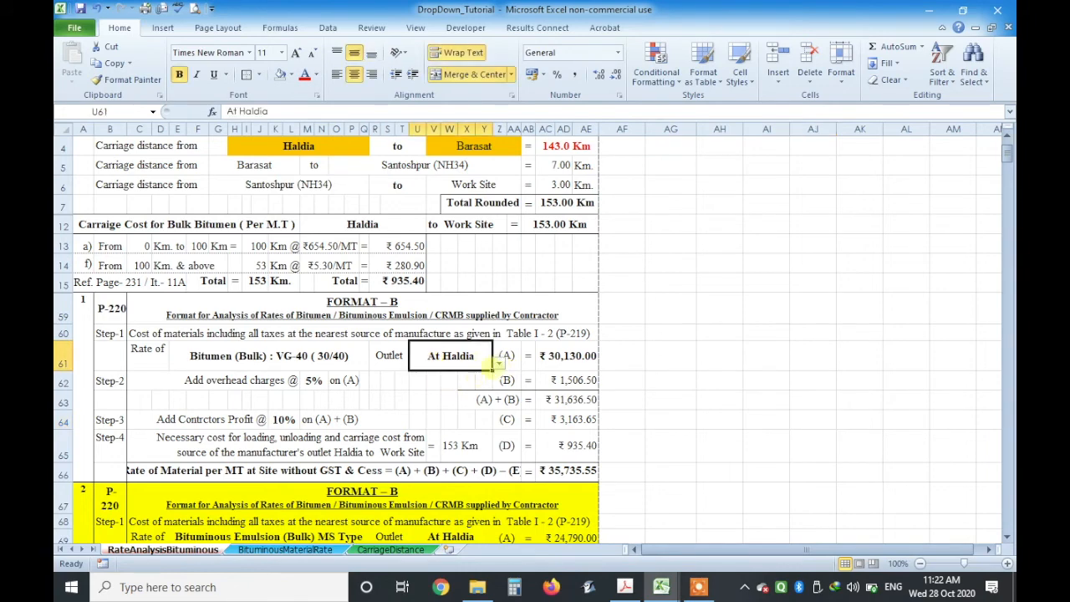
click(500, 366)
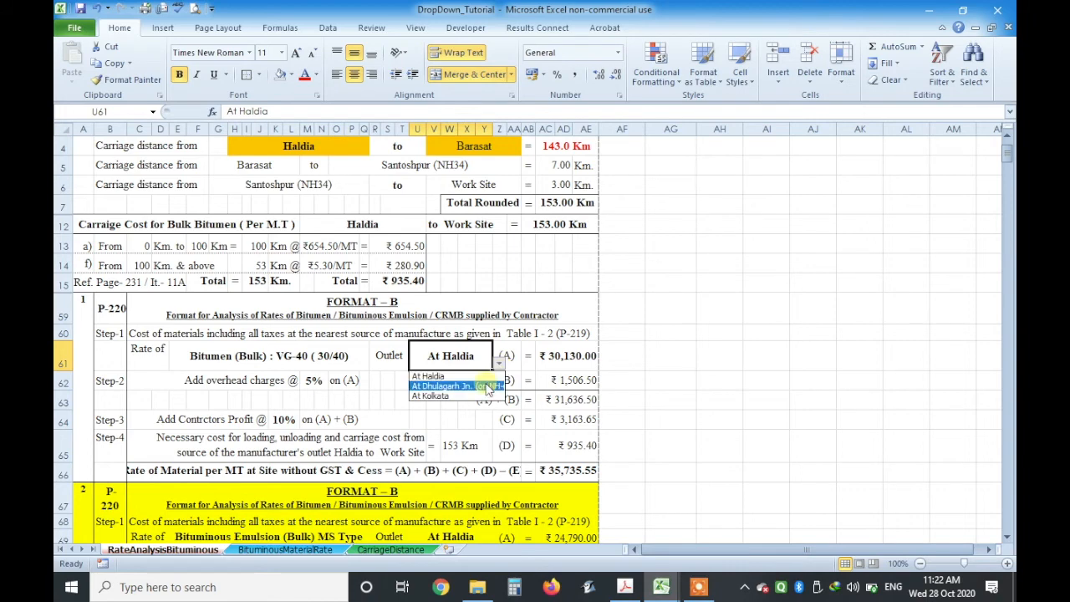
click(488, 387)
click(616, 374)
click(571, 356)
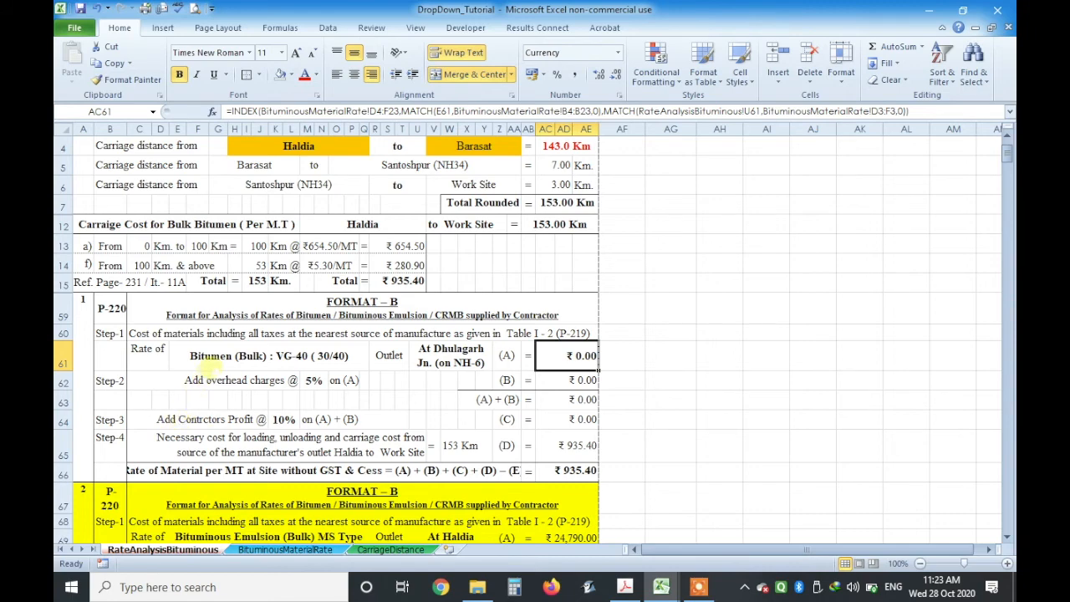
- Examine the outlet prices of Bitumen (Bulk) : VG-40 (30/40) and Penetration Grade Bitumen (Packed) 10/20 on the BituminousMaterialRate sheet
click(213, 362)
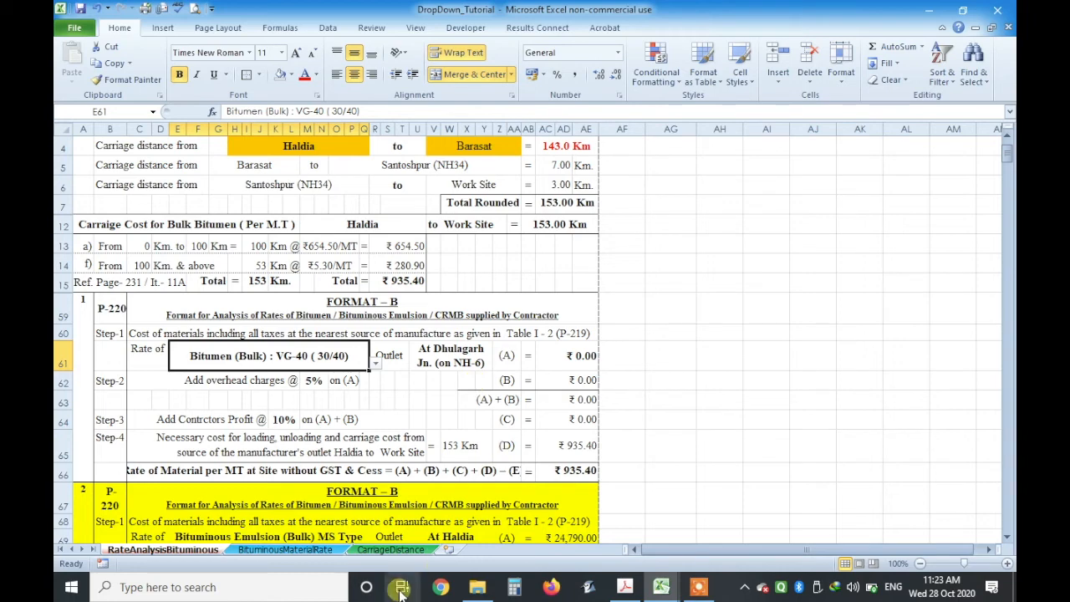
click(286, 549)
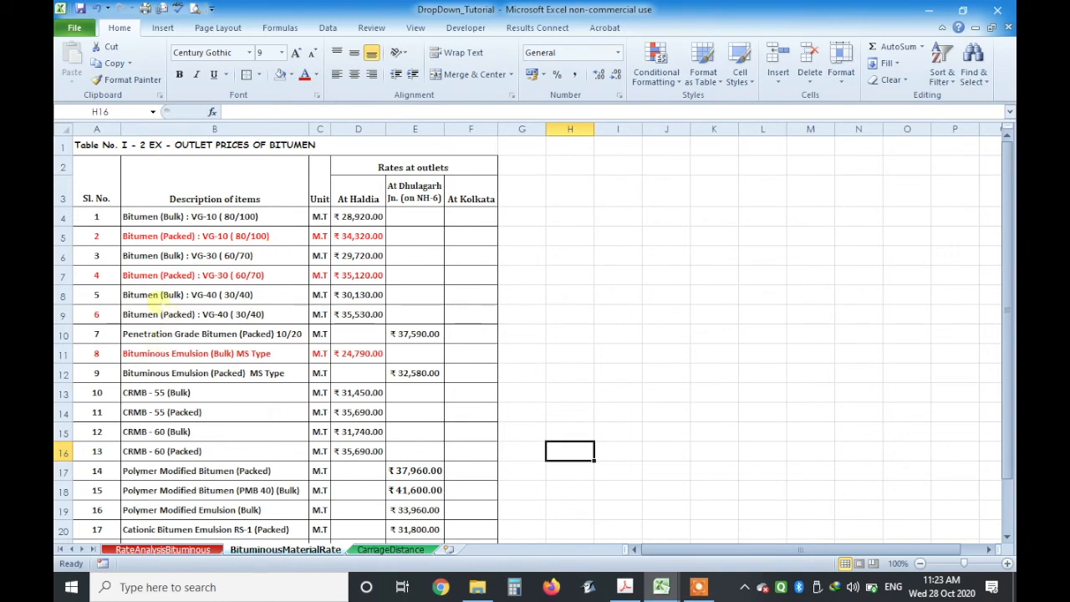
click(151, 294)
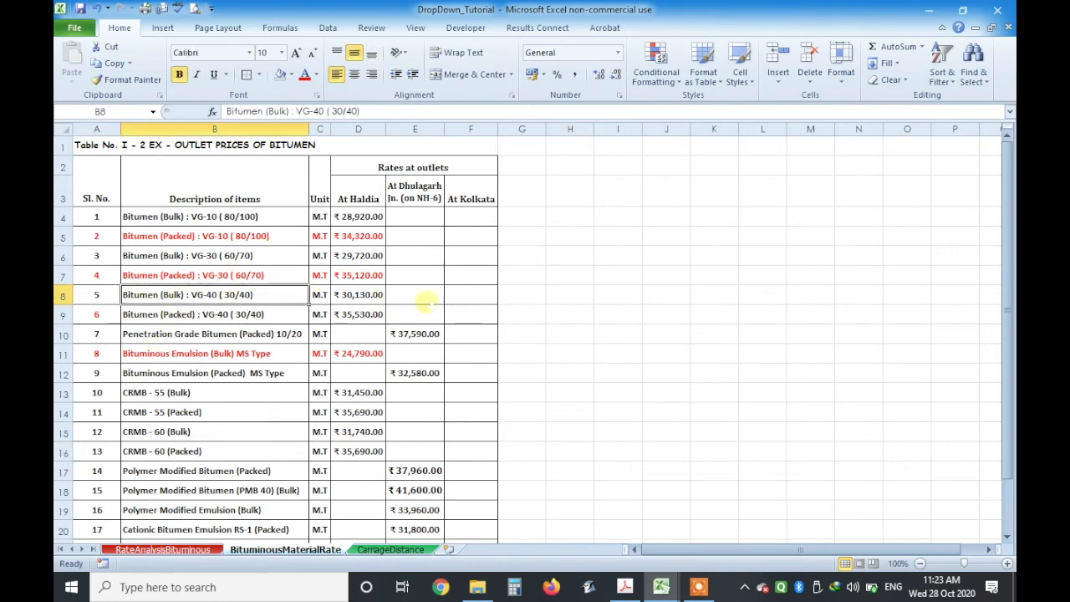
click(414, 294)
click(472, 294)
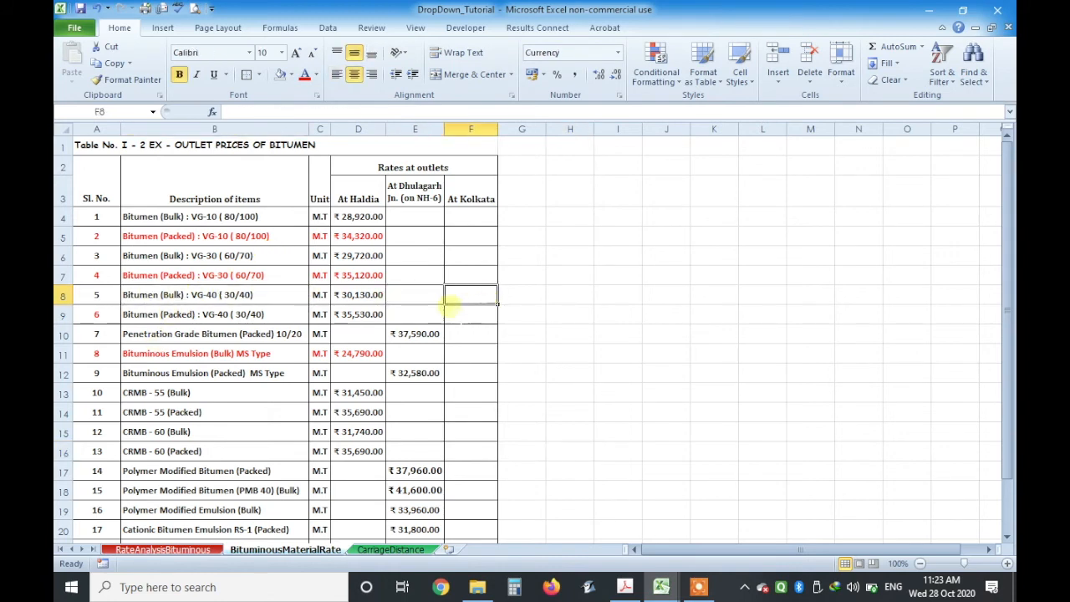
click(400, 337)
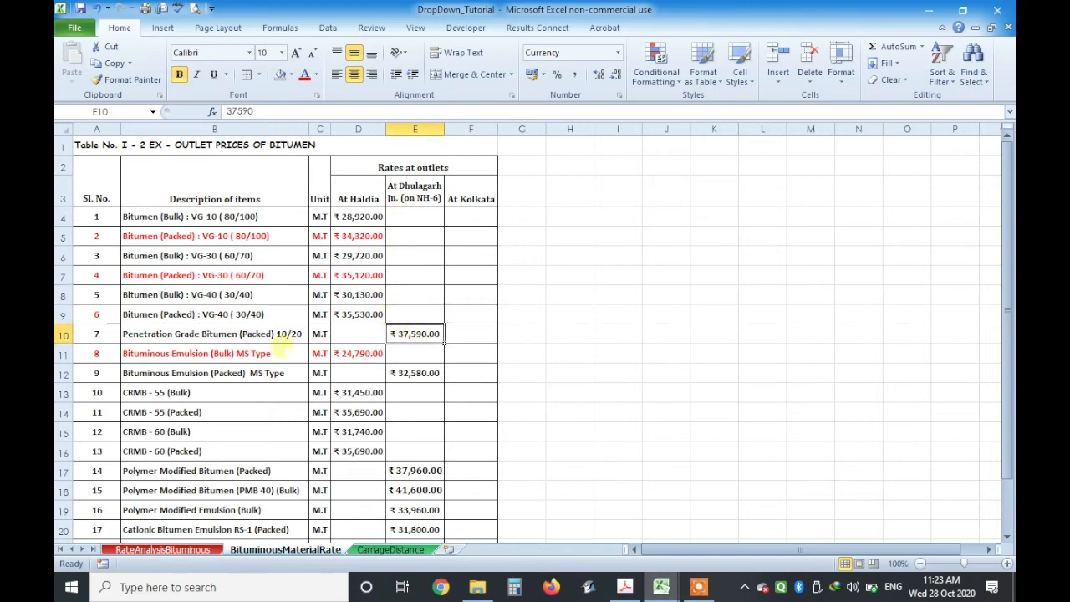
click(234, 337)
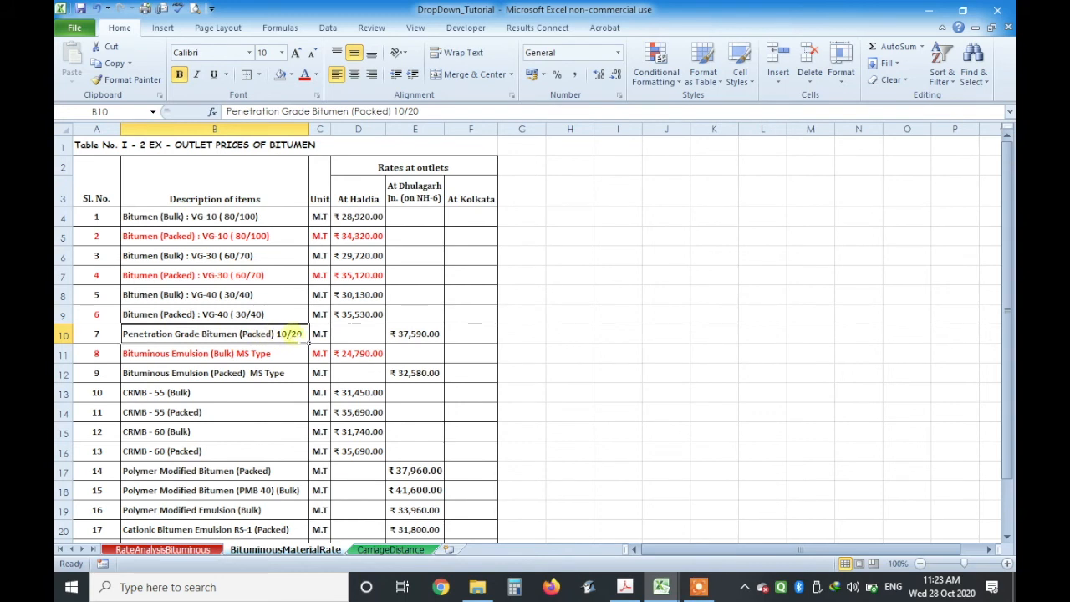
click(422, 333)
key(Left)
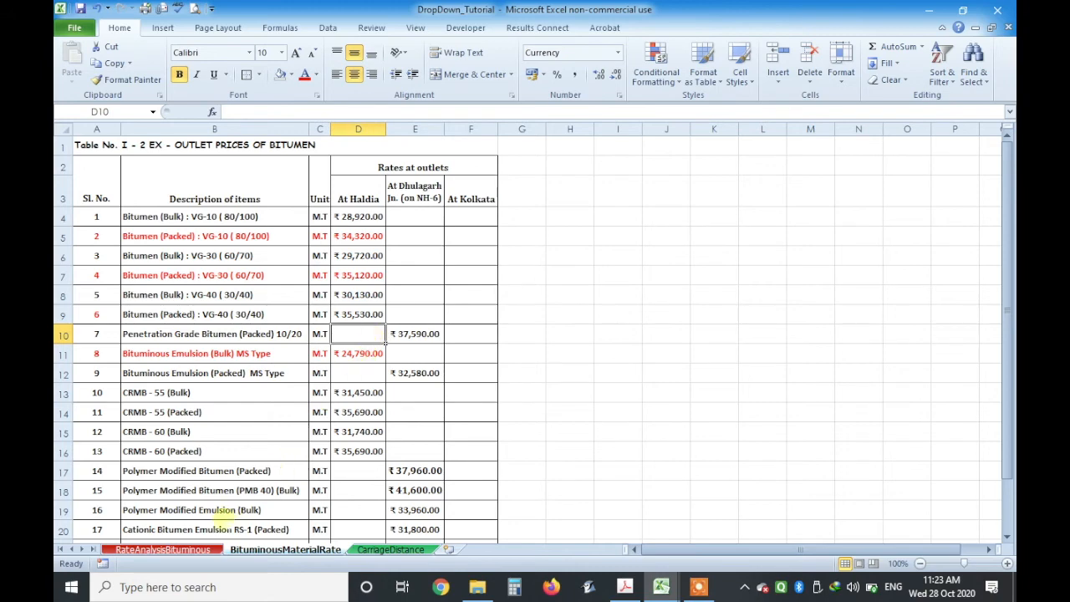
- Set the material in E61 on RateAnalysisBituminous to Penetration Grade Bitumen (Packed) 10/20 and check its rate
click(200, 550)
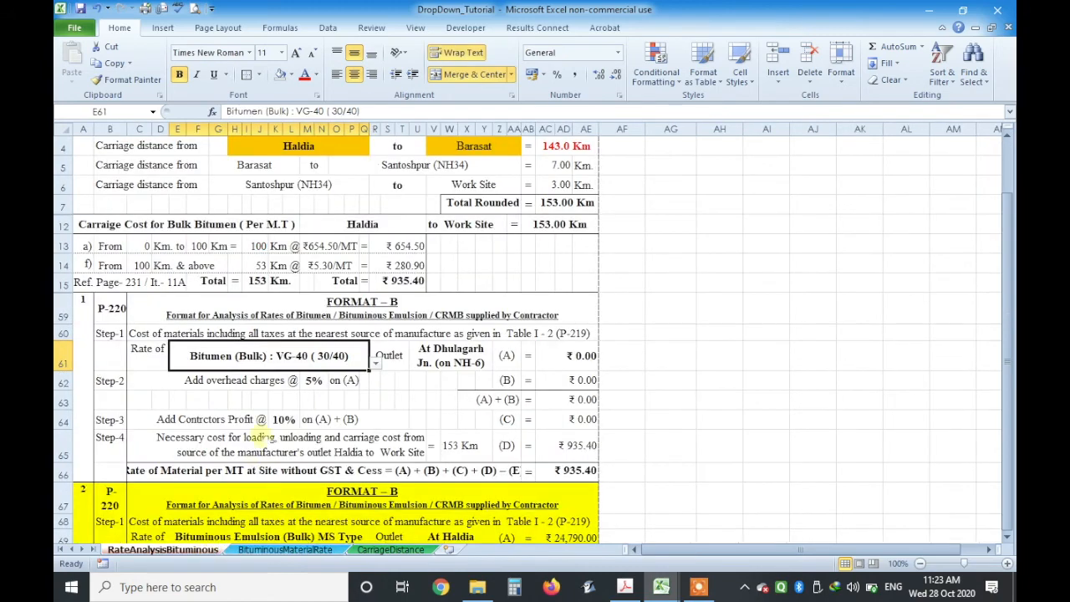
click(376, 363)
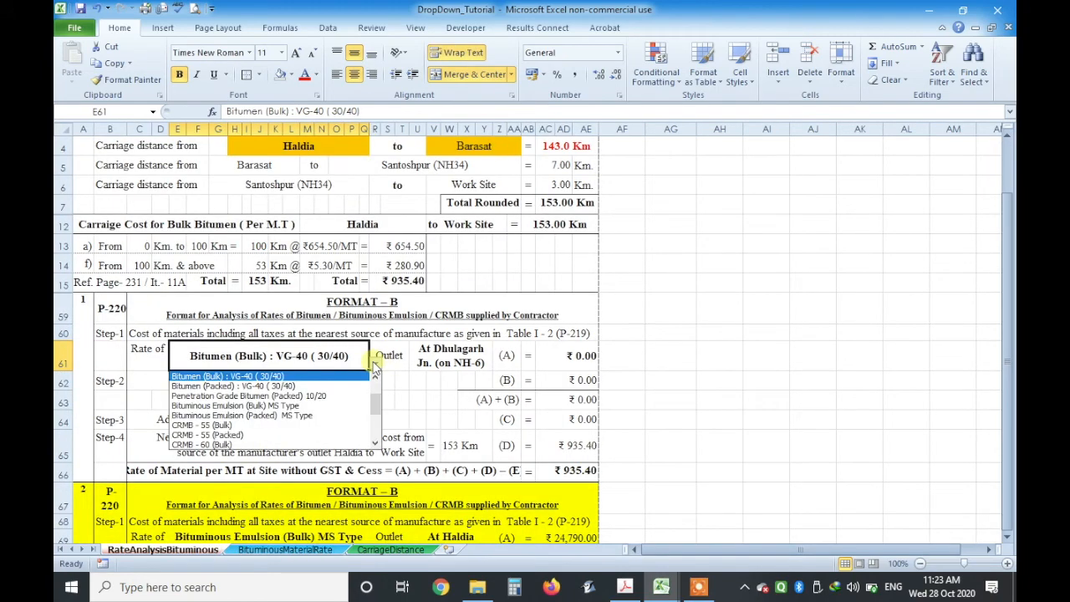
click(358, 400)
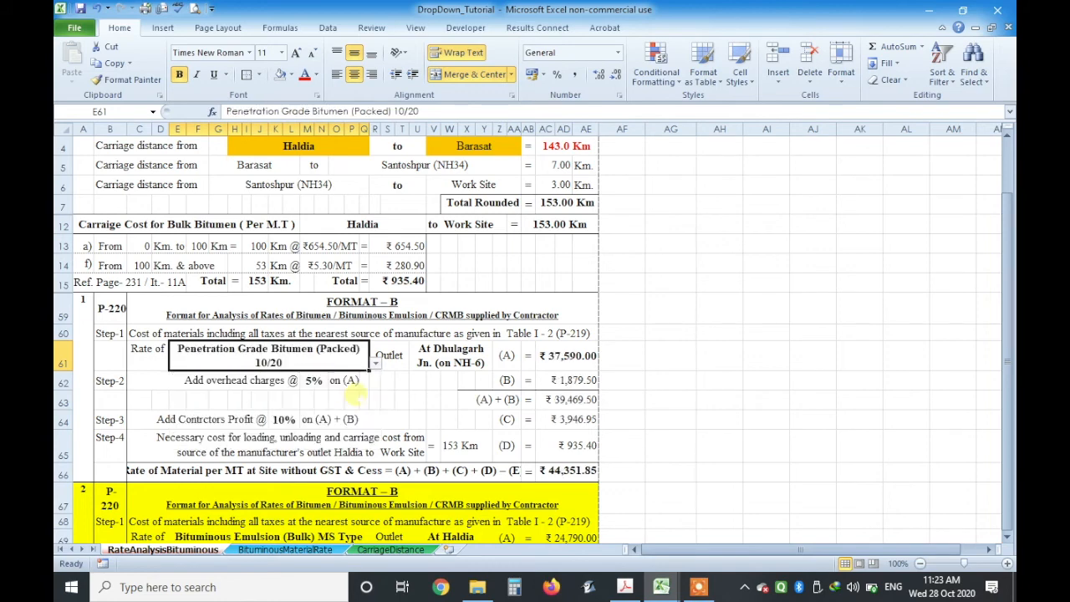
click(552, 356)
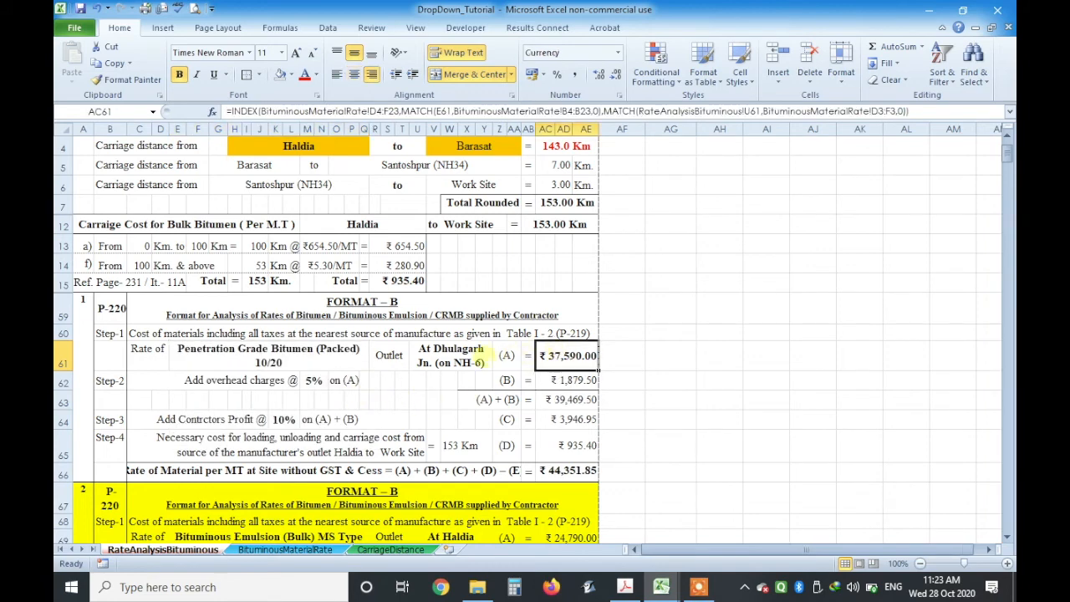
- Test the rate lookup with the outlets At Haldia and At Kolkata, and return U61 to At Dhulagarh Jn. (on NH-6)
click(482, 357)
click(499, 363)
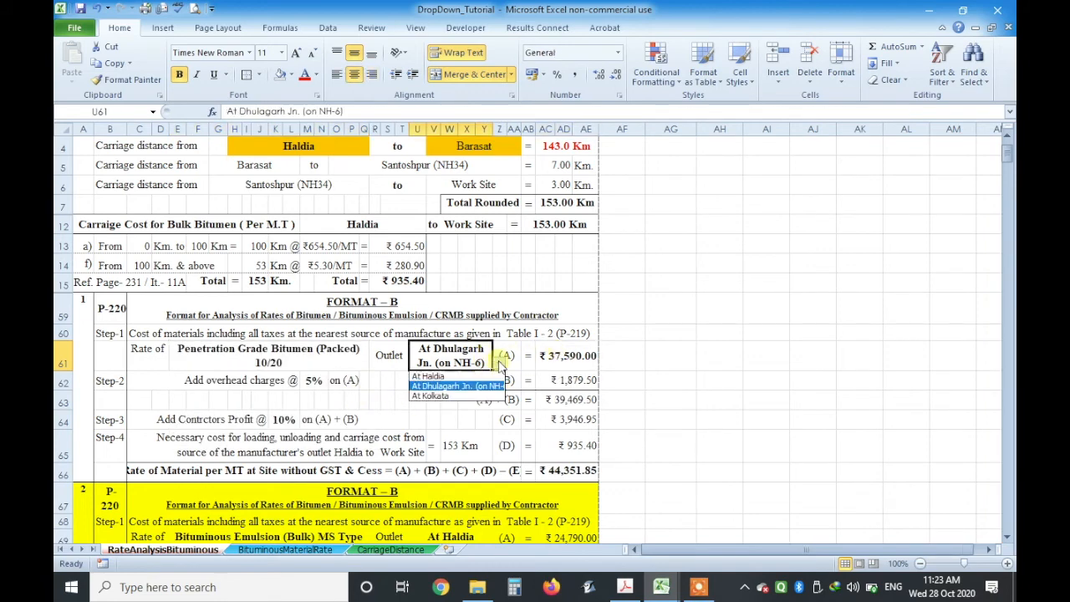
click(484, 376)
click(581, 356)
click(485, 358)
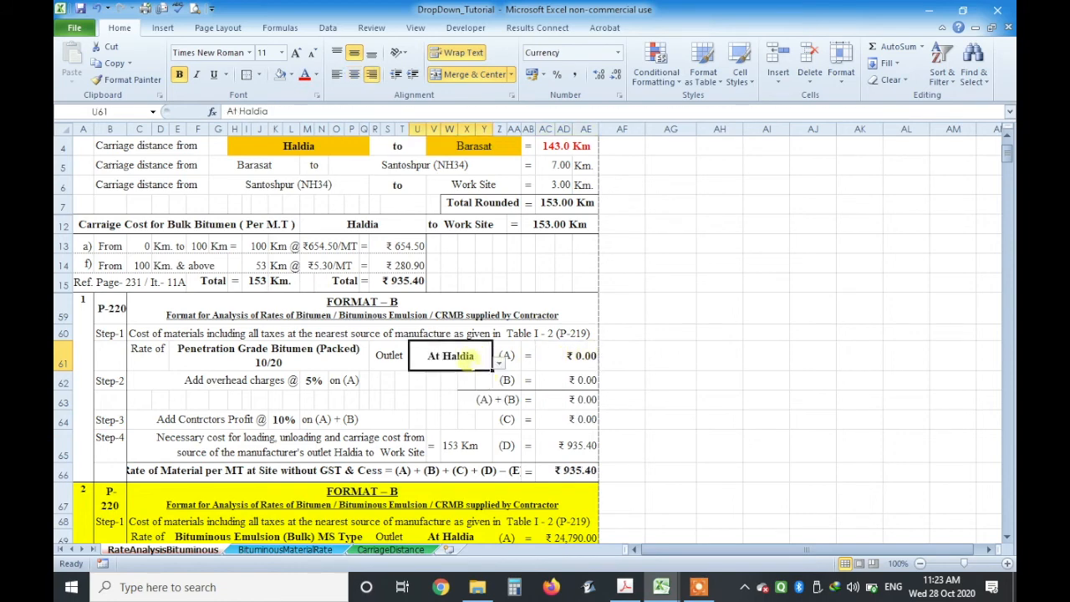
click(499, 363)
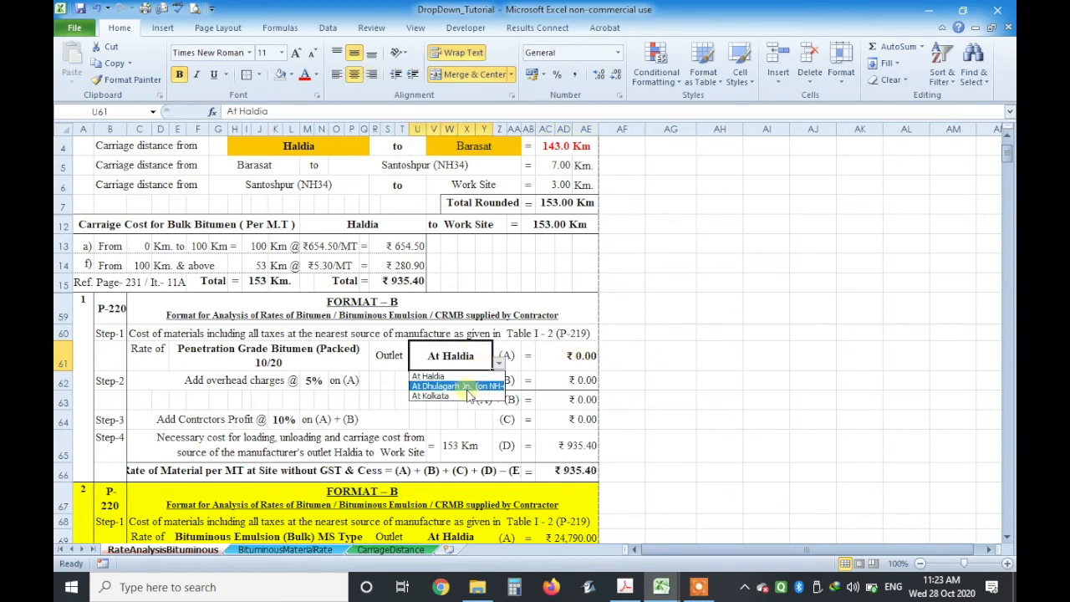
click(462, 393)
click(498, 362)
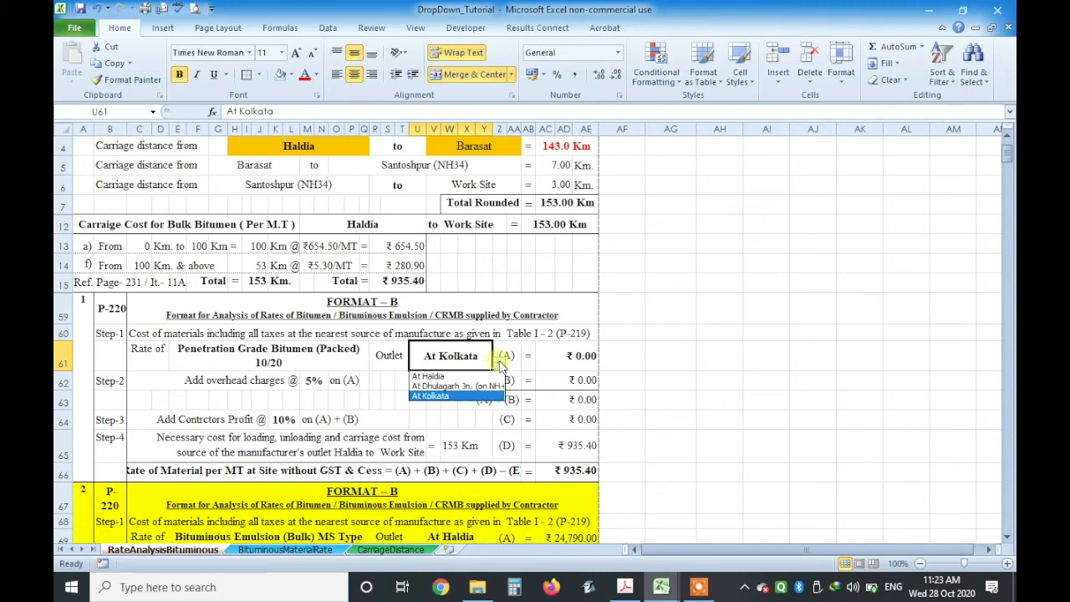
click(481, 386)
click(668, 355)
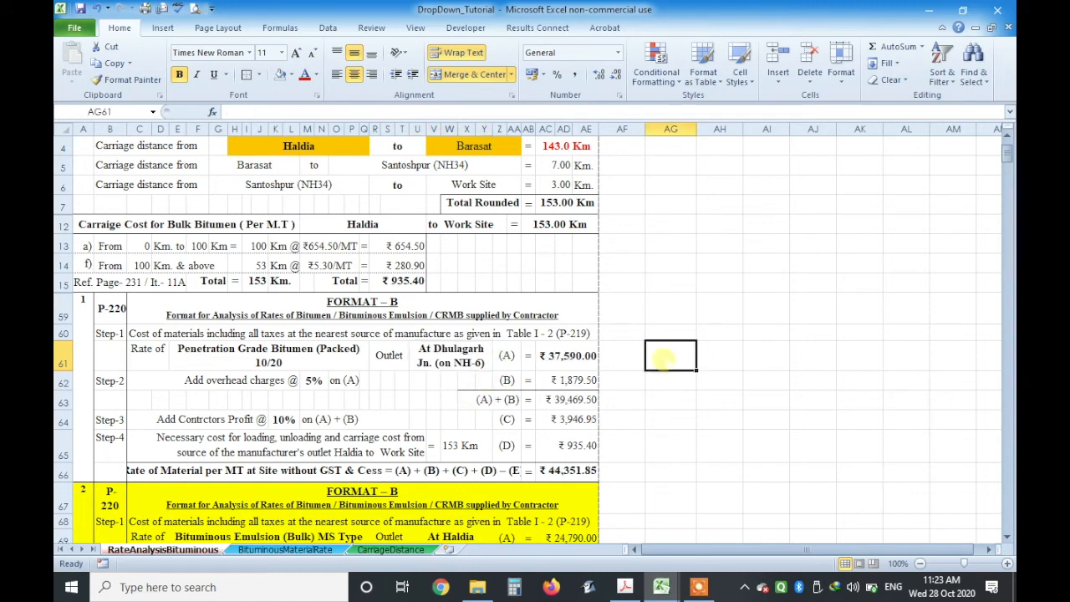
- Review the material, outlet and rate in row 61, and inspect the overhead percentage and charge formula in row 62
click(192, 382)
click(338, 356)
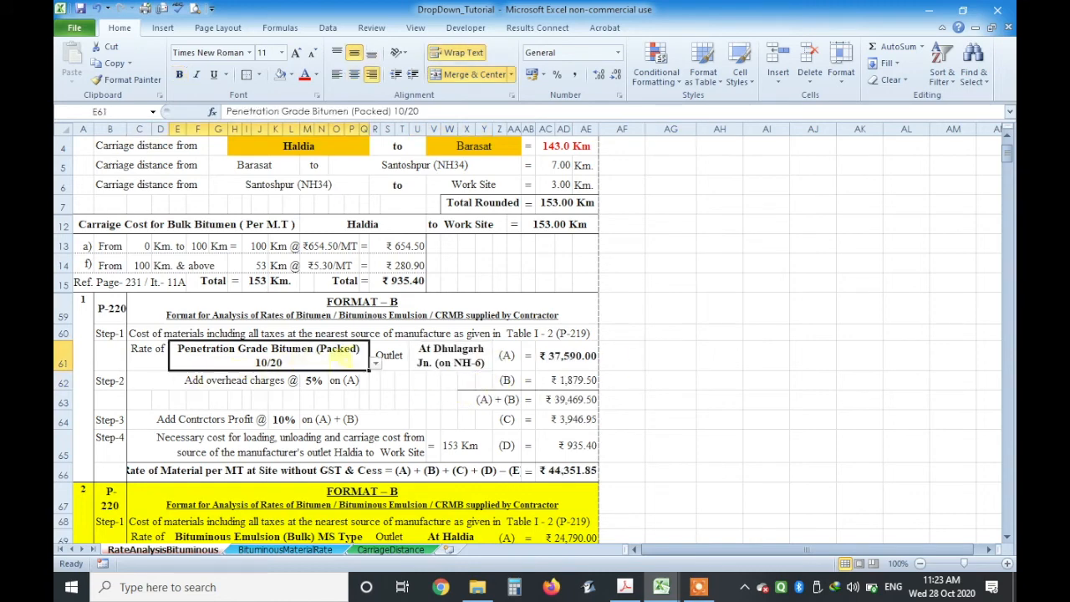
click(468, 358)
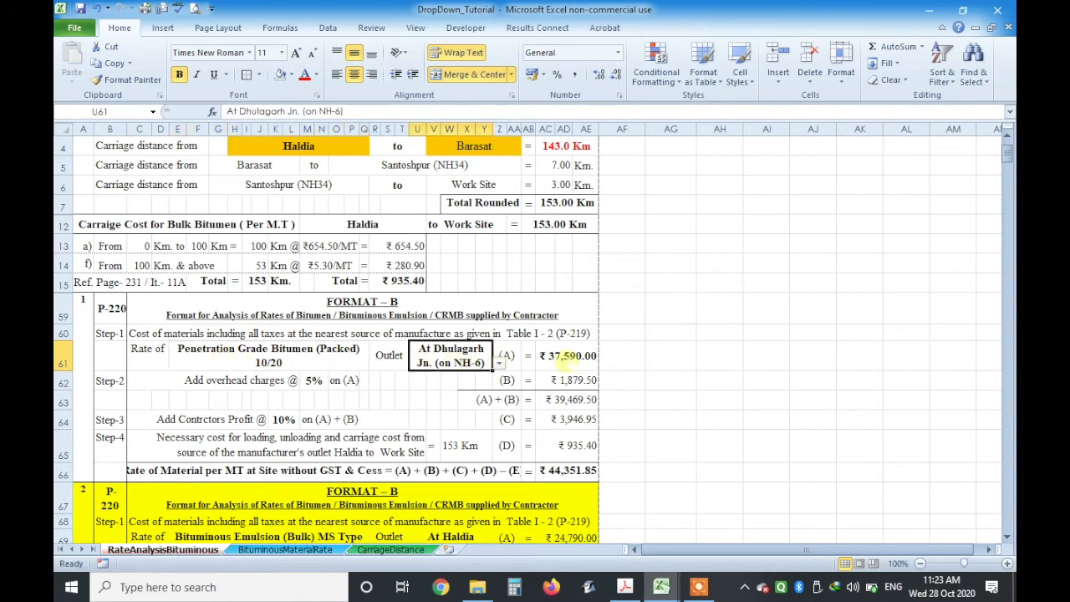
click(566, 356)
click(237, 383)
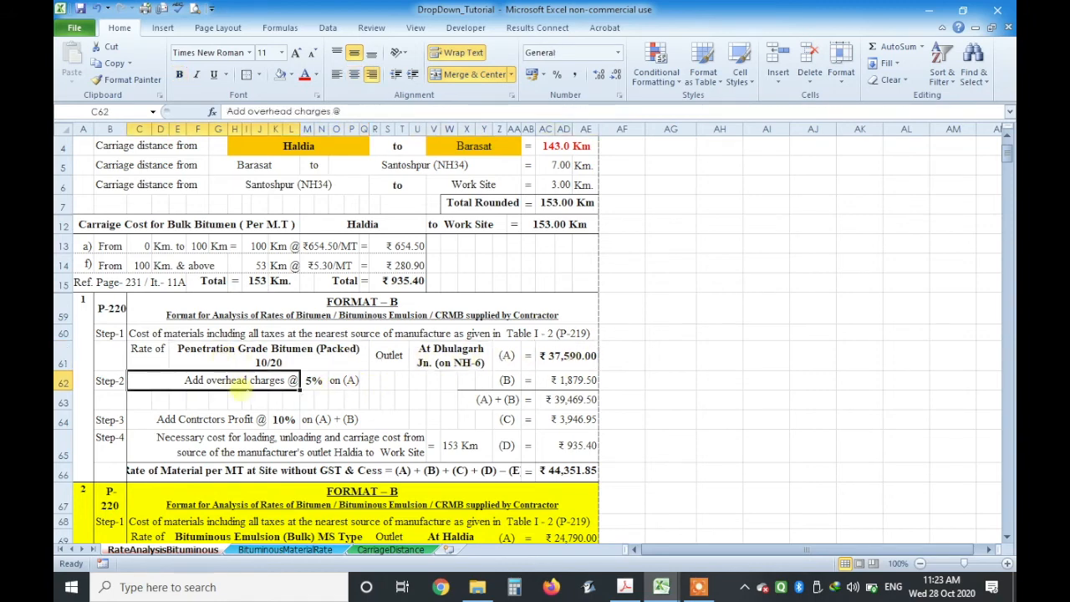
click(314, 381)
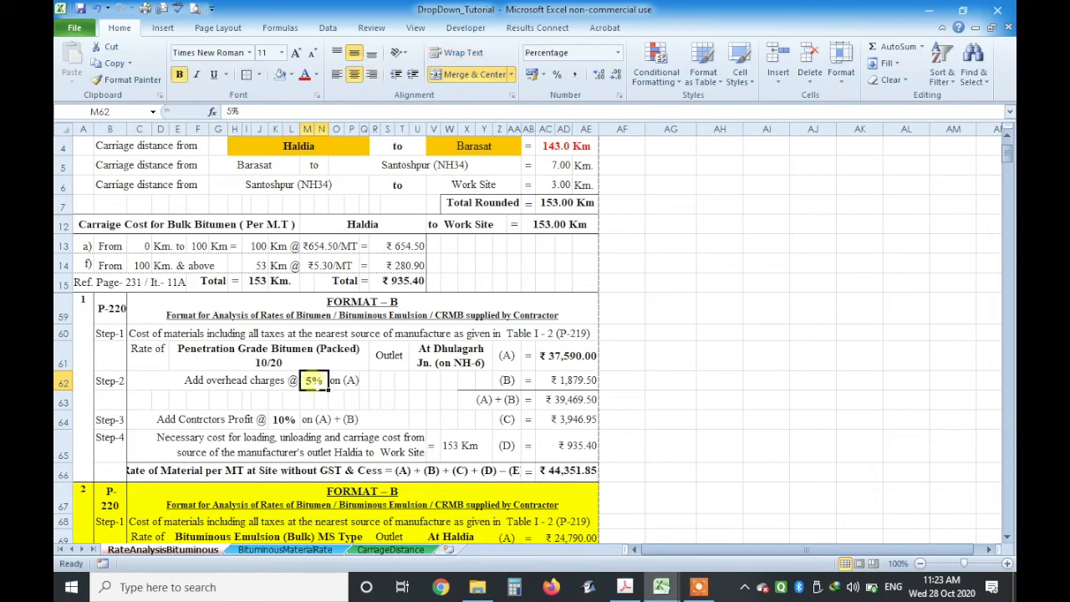
click(568, 381)
double_click(577, 383)
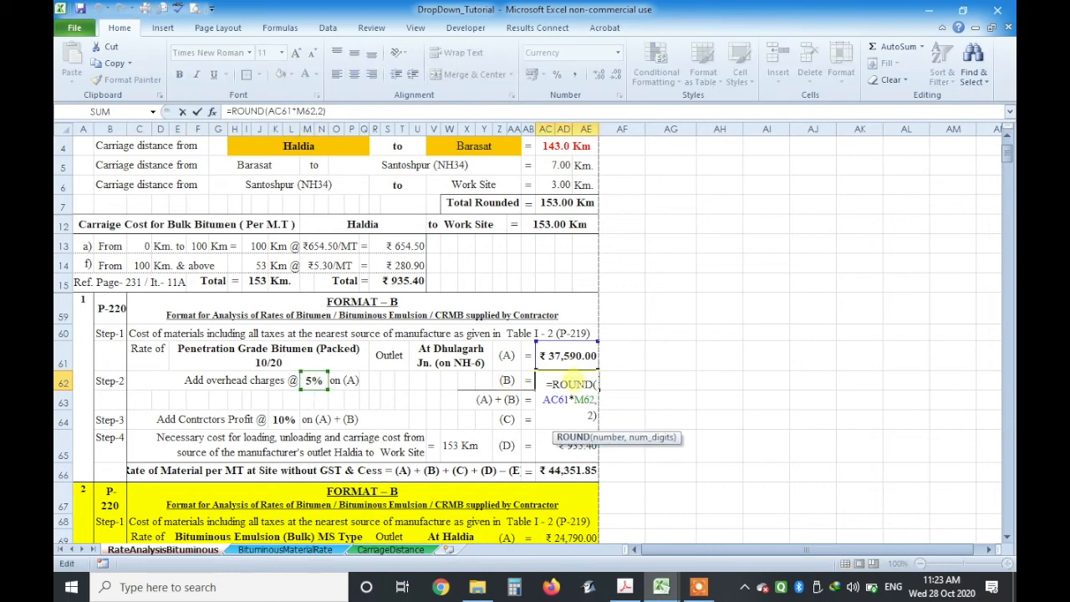
key(Escape)
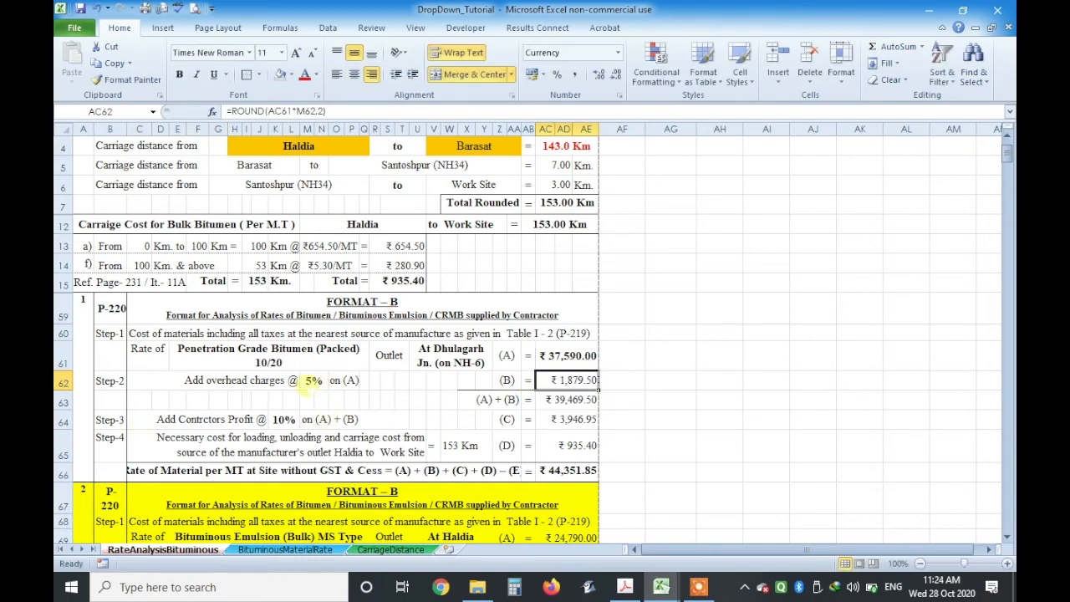
- Inspect the 5% overhead charge formula in AC62 and the (A) + (B) sum formula in AC63
click(311, 381)
click(562, 381)
double_click(563, 382)
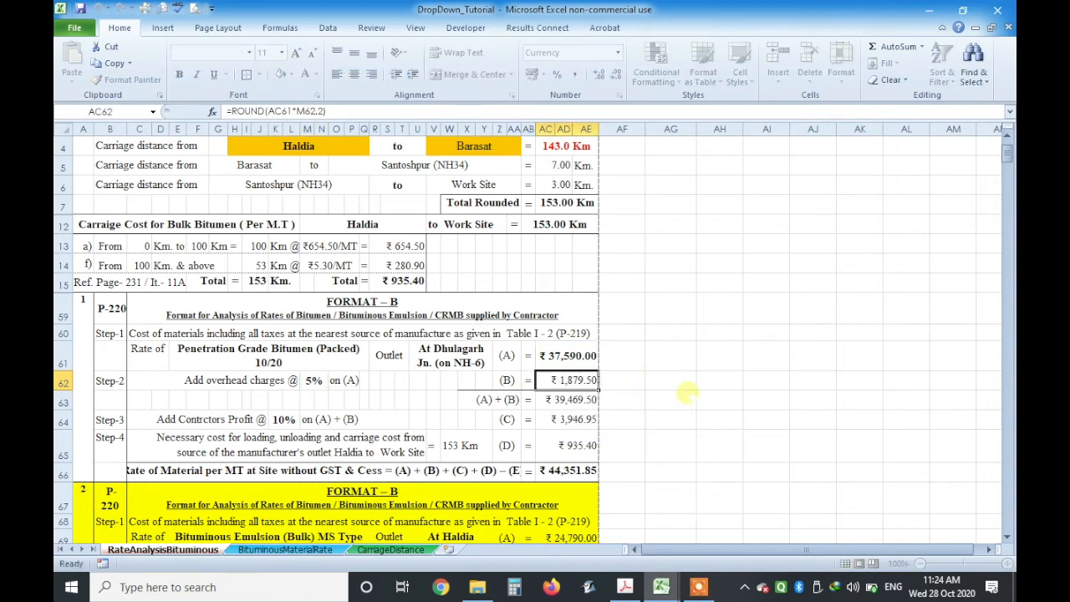
key(Return)
key(alt+equal)
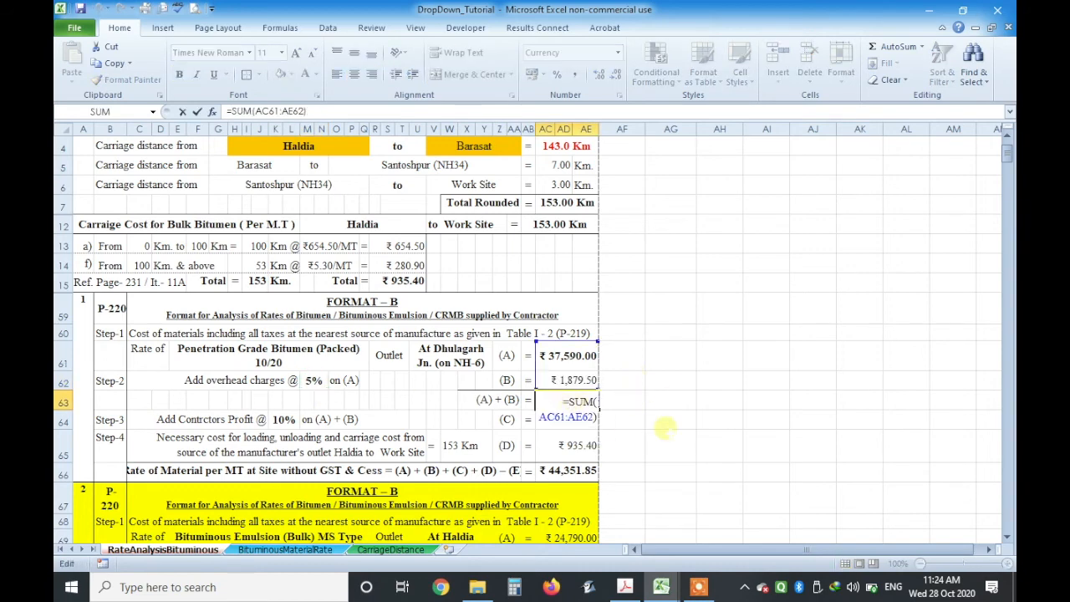
key(ctrl+Return)
- Inspect the contractor's profit formula in AC64 against its 10% rate
key(Down)
key(F2)
key(Escape)
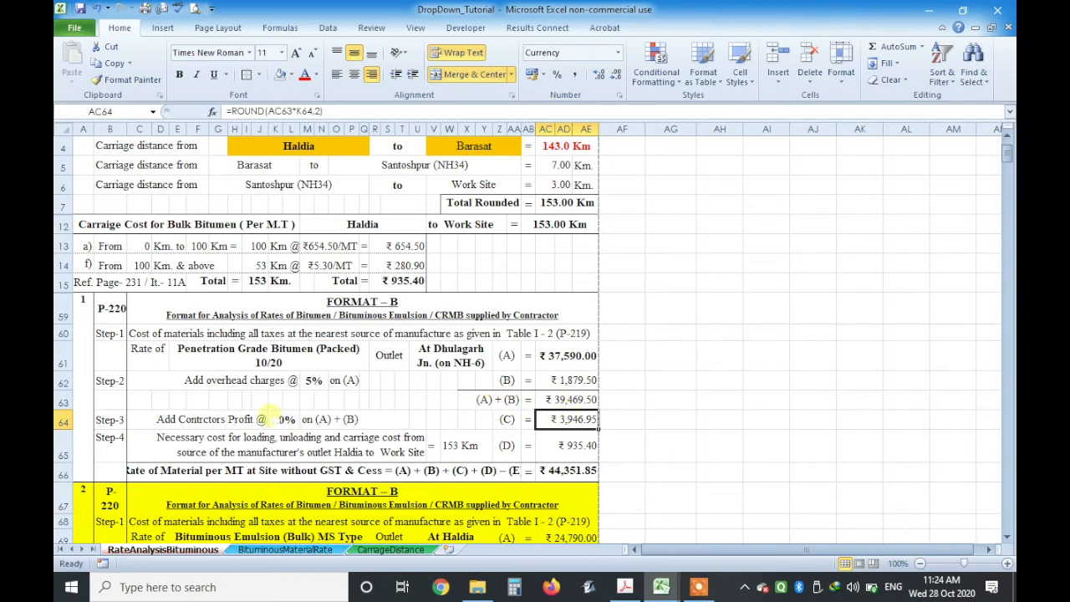
double_click(585, 420)
key(Escape)
- Inspect the carriage cost formula in AC65 and trace the distance formula in W65 to the rounded distance in AB12
click(576, 446)
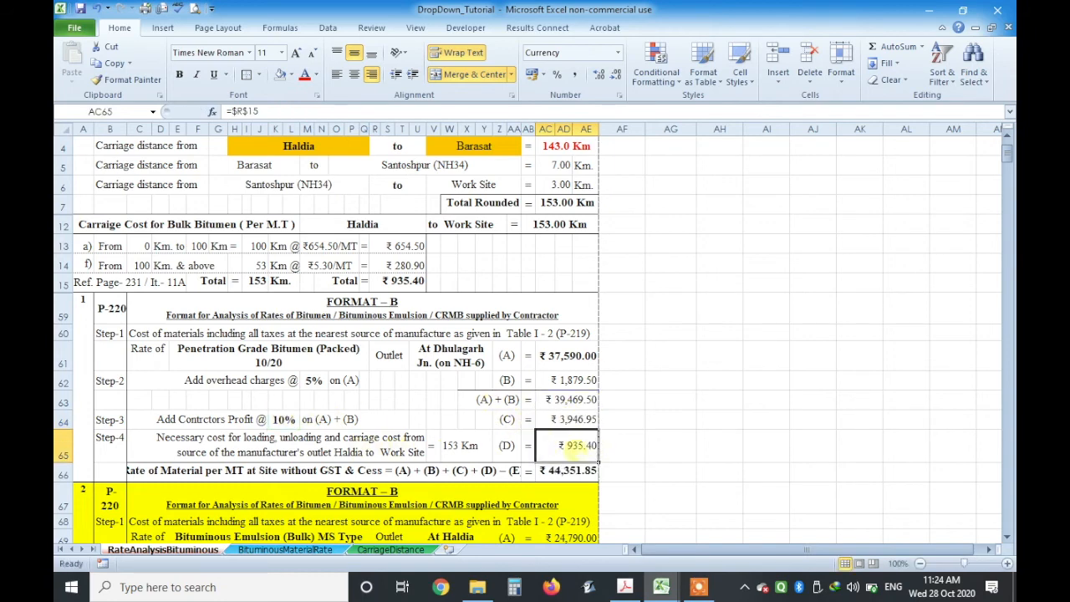
double_click(460, 445)
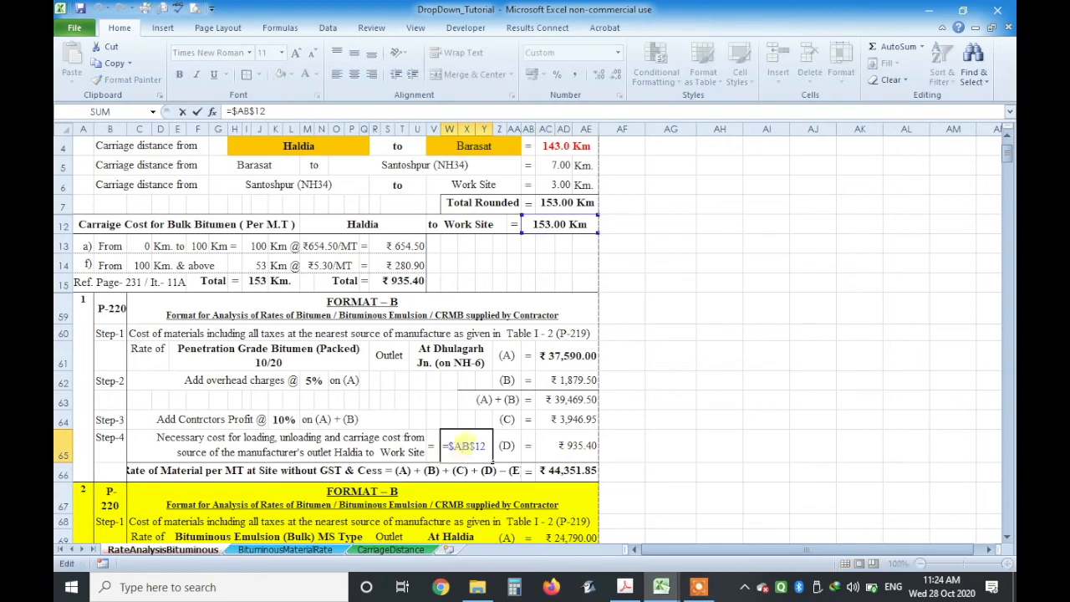
click(551, 224)
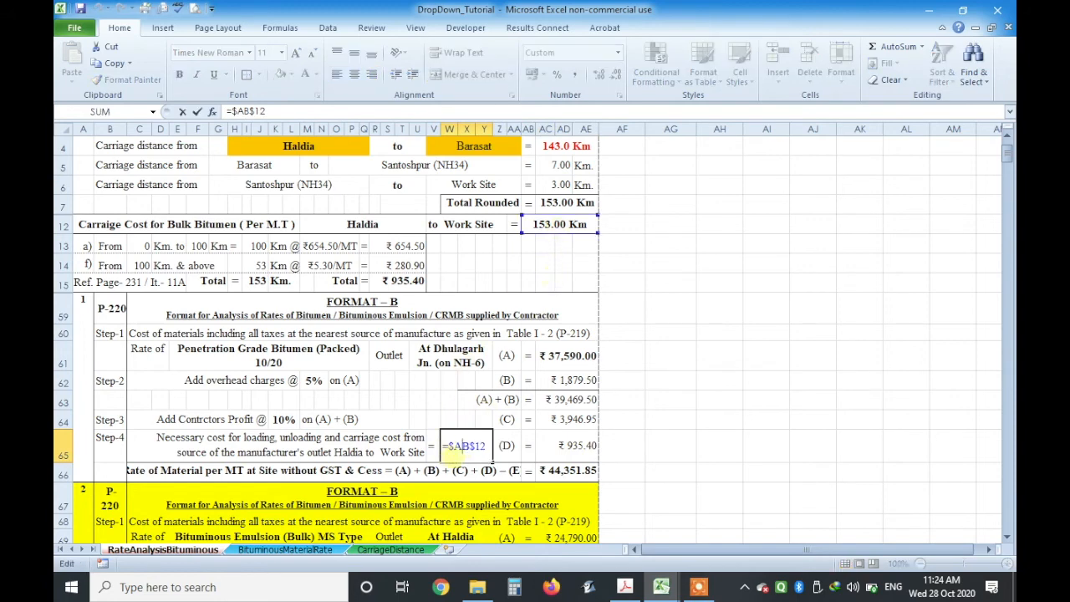
key(Return)
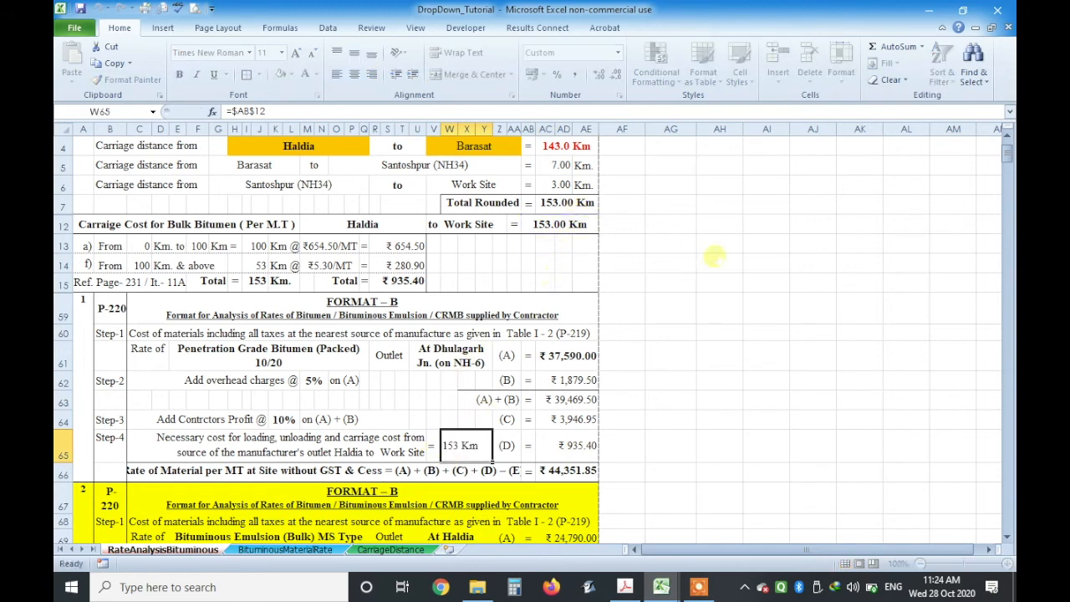
- Set the carriage destination in V4 to Habra
click(711, 252)
click(558, 227)
scroll(558, 234, up, 1)
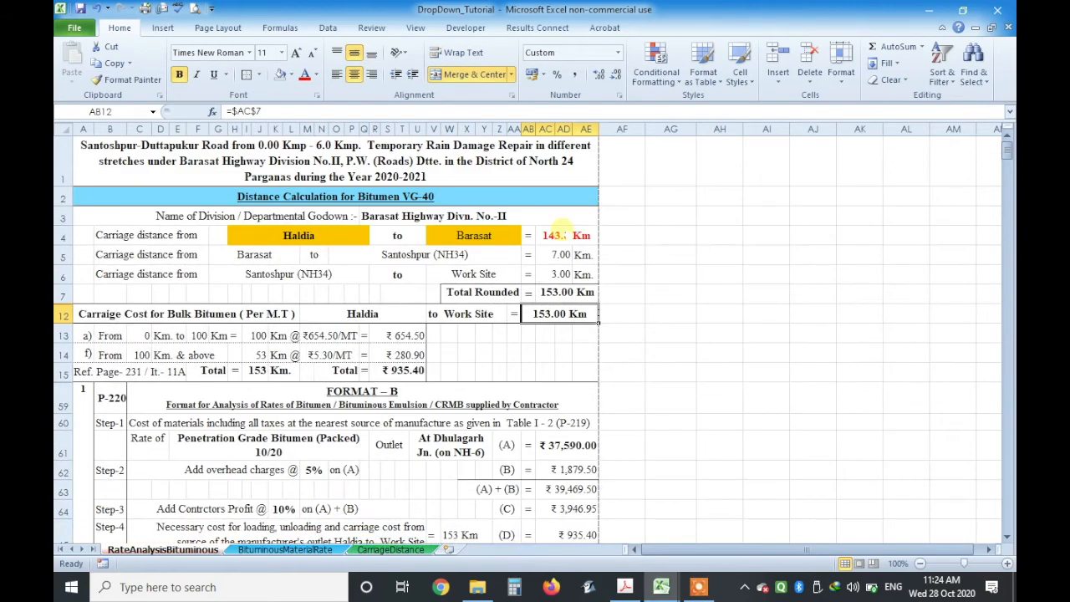
click(548, 236)
click(481, 237)
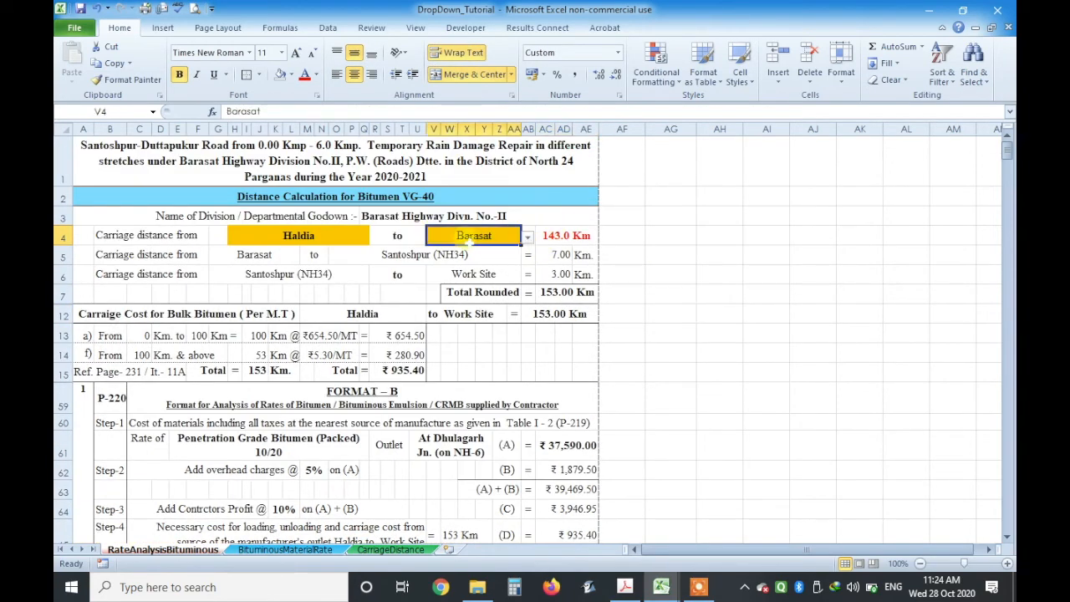
click(526, 238)
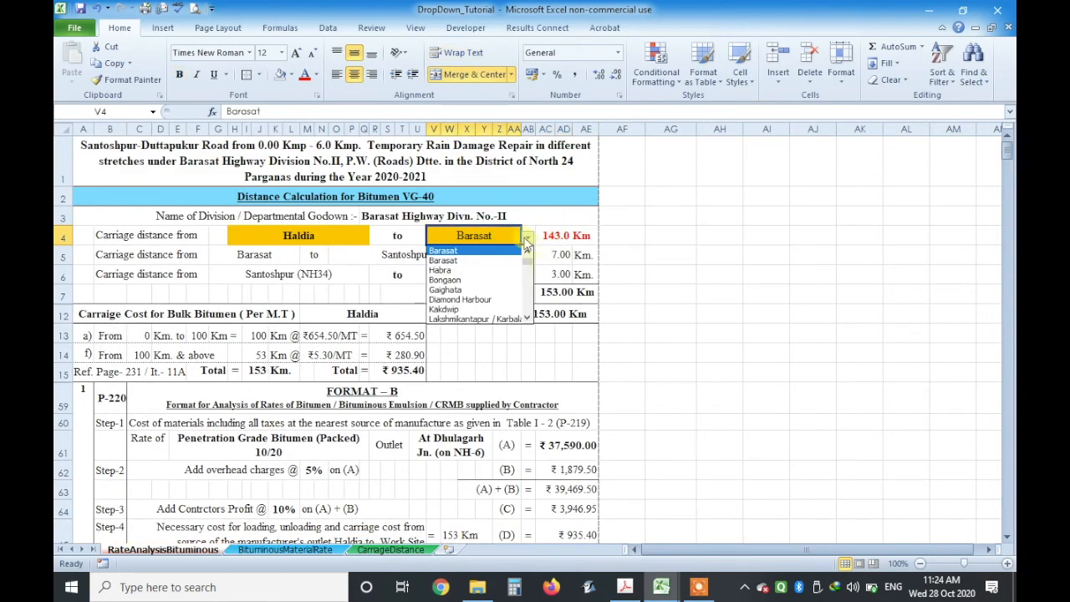
click(489, 272)
- Check the updated distance in AB12 and W65, the carriage cost in AC65 and the total rate in AC66
click(539, 312)
scroll(539, 312, down, 3)
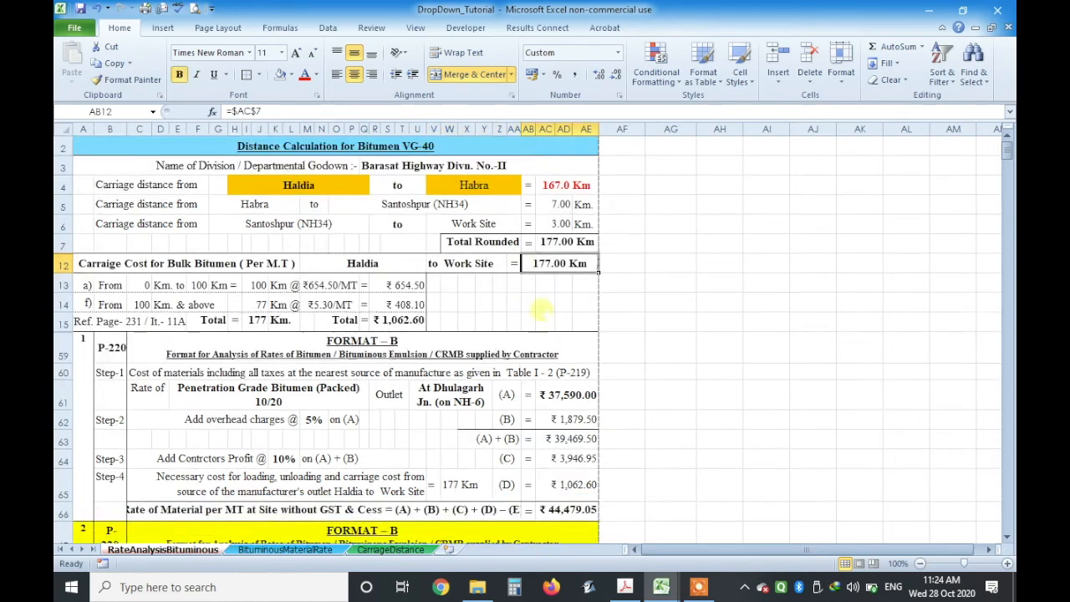
click(468, 348)
click(558, 349)
click(554, 372)
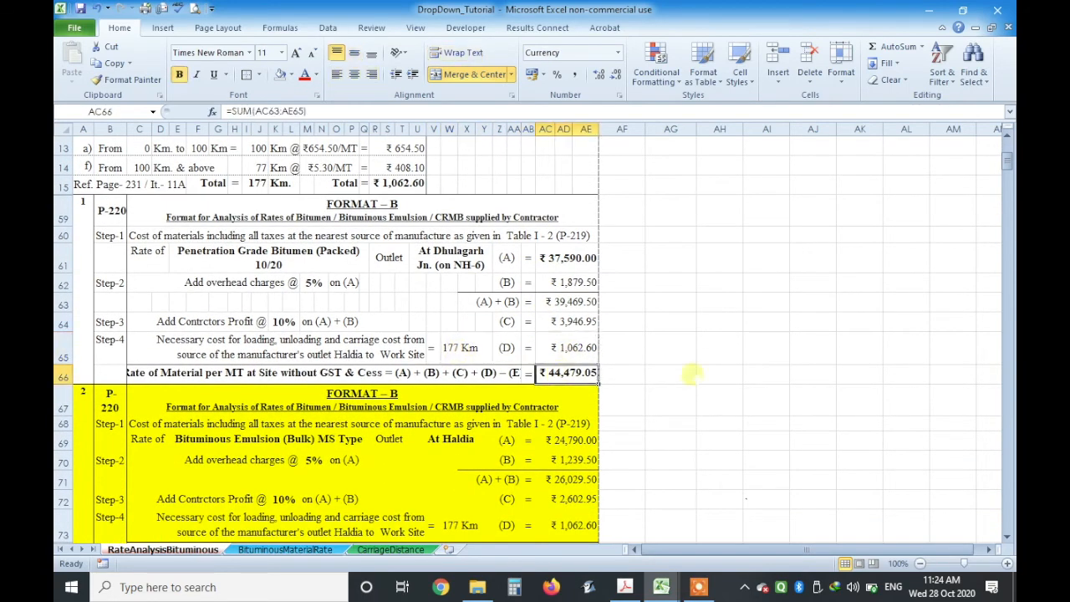
- Trace the distance in W65 back to AB12 and the carriage cost in AC65 back to R15
double_click(462, 348)
scroll(468, 334, up, 2)
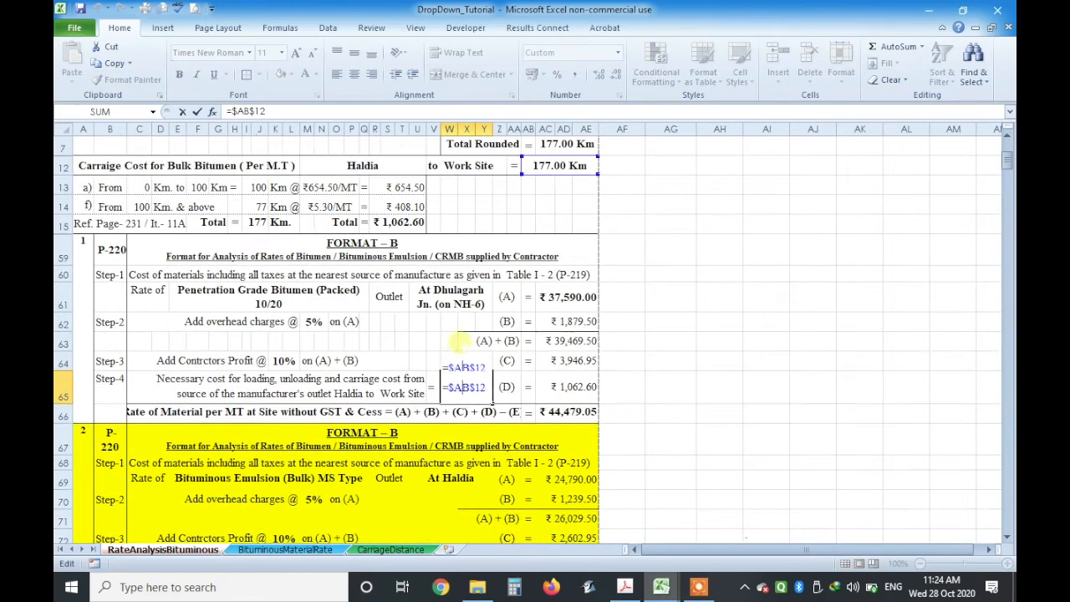
key(Escape)
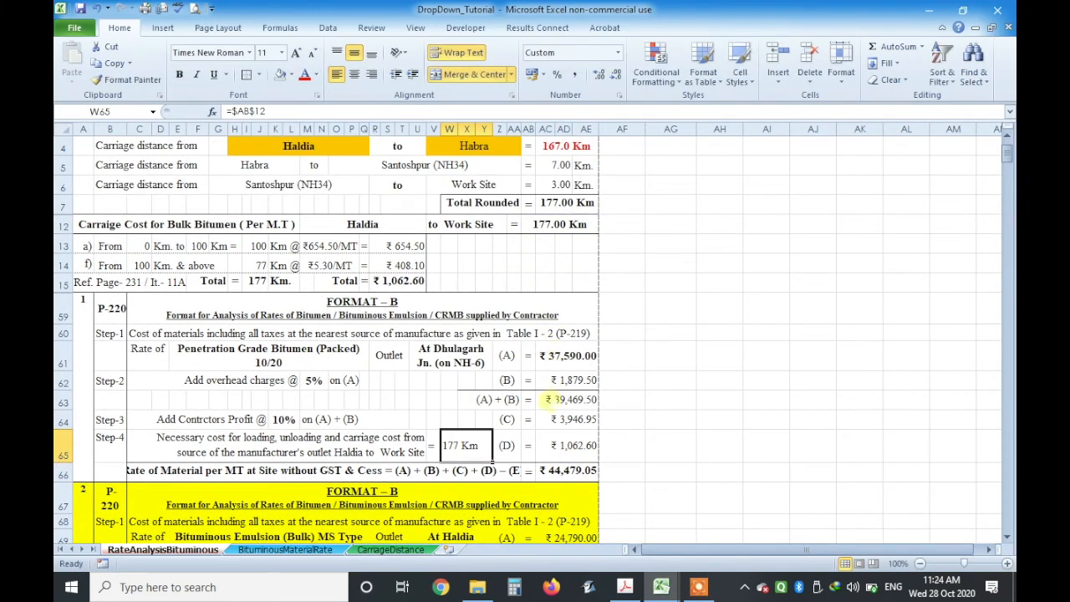
click(400, 281)
click(577, 446)
double_click(577, 445)
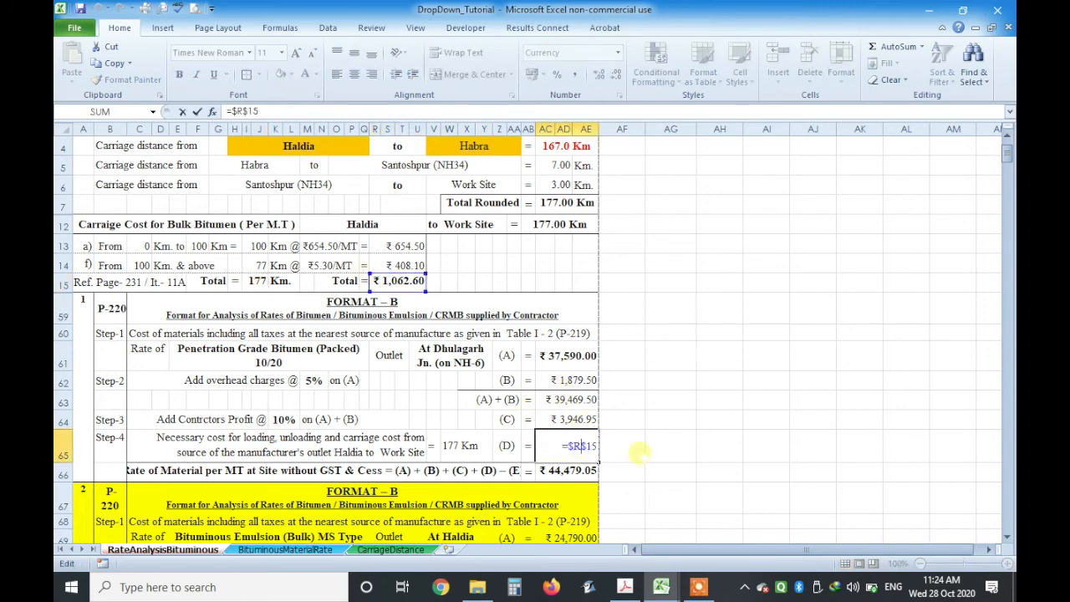
key(Escape)
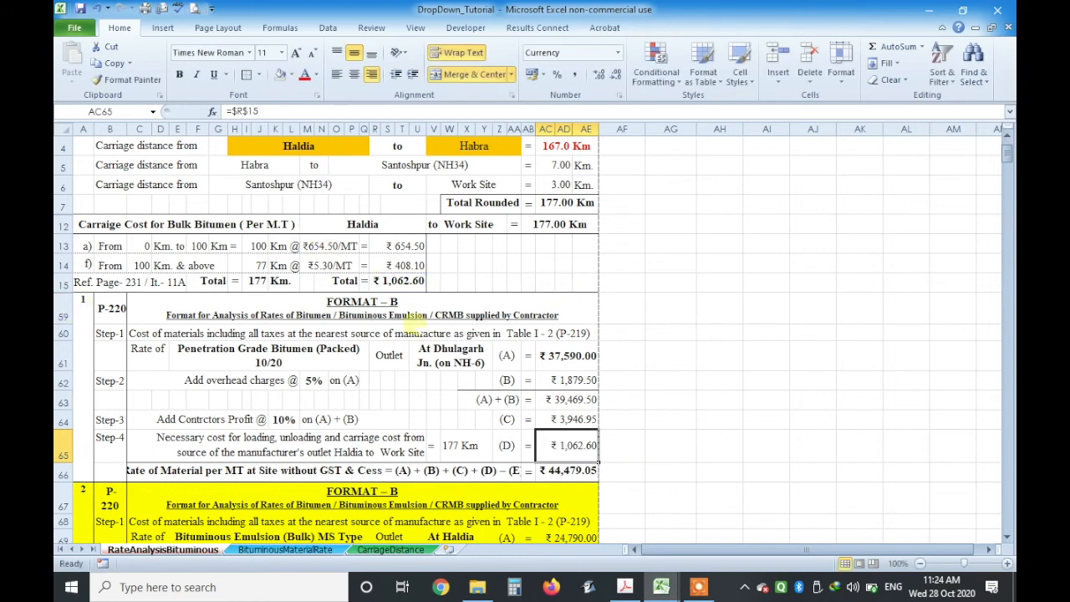
- Compare the carriage total in R15 with AC65 and inspect the final rate's sum formula in AC66
click(387, 282)
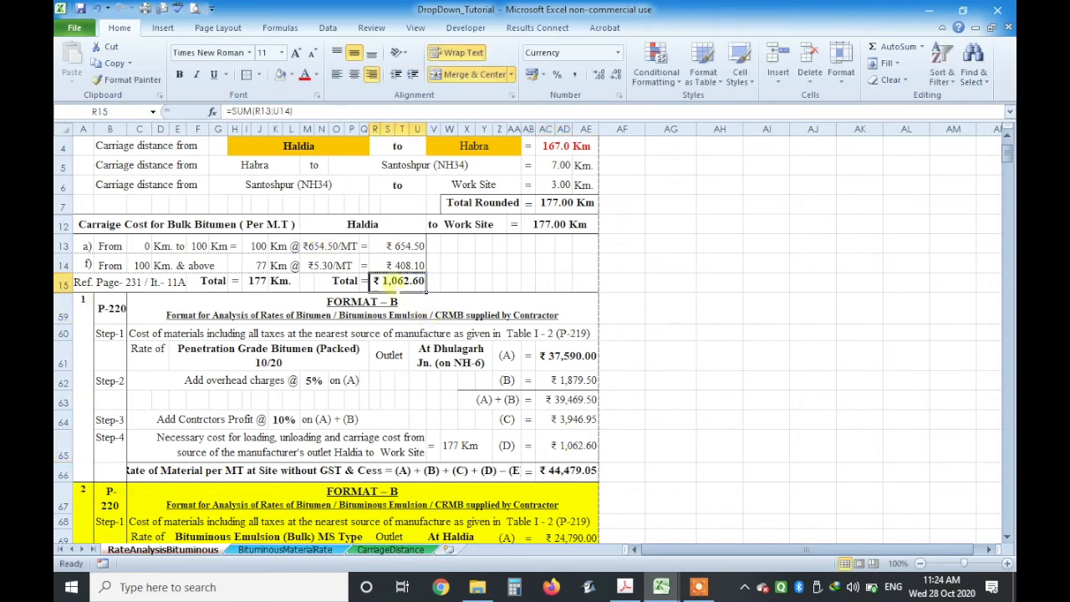
click(572, 444)
click(407, 285)
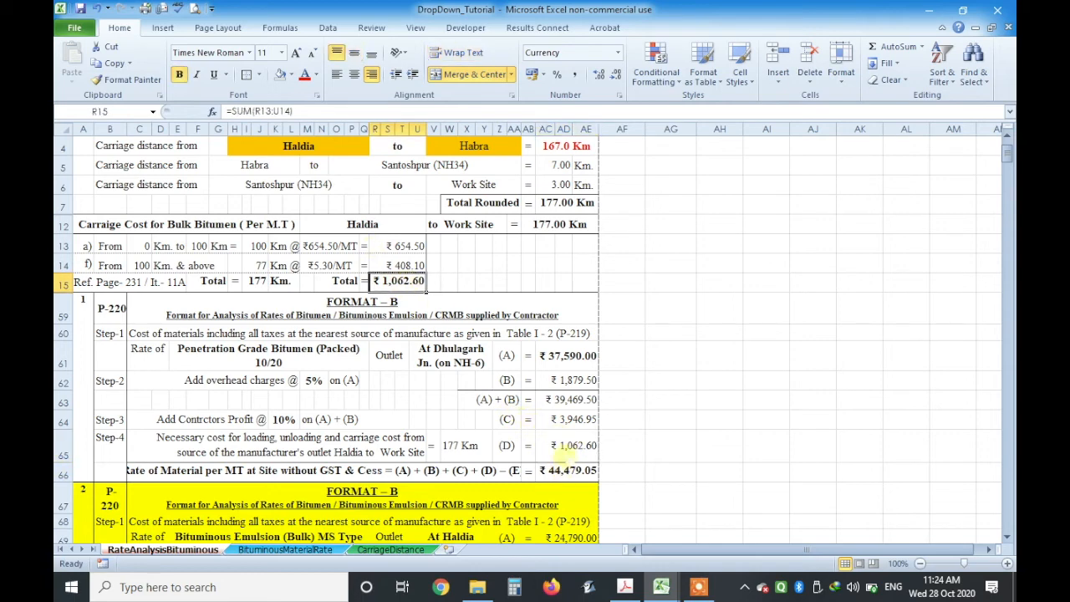
double_click(560, 473)
key(Escape)
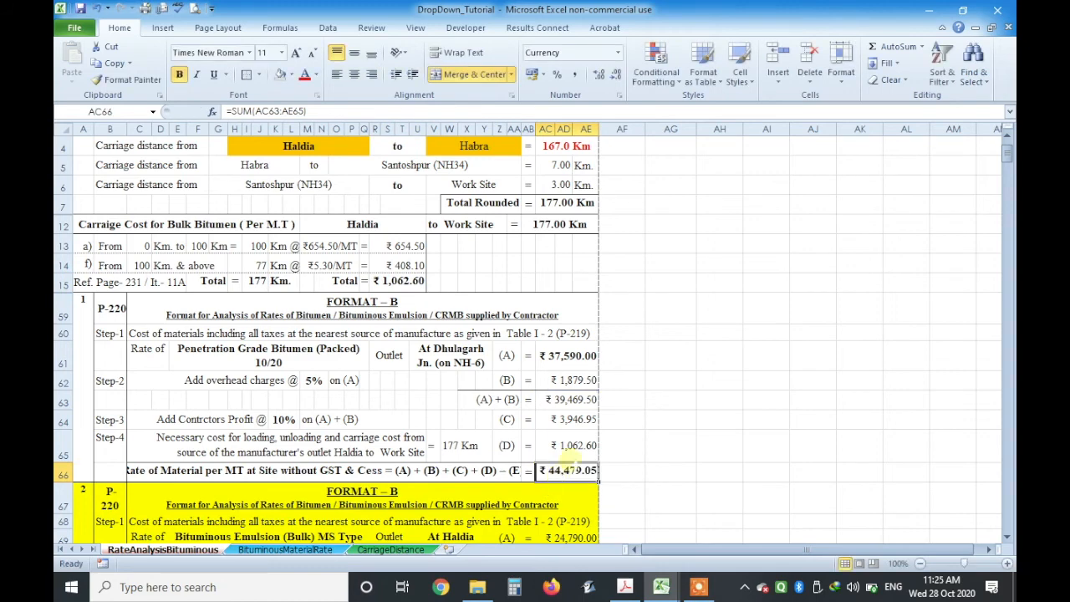
click(731, 358)
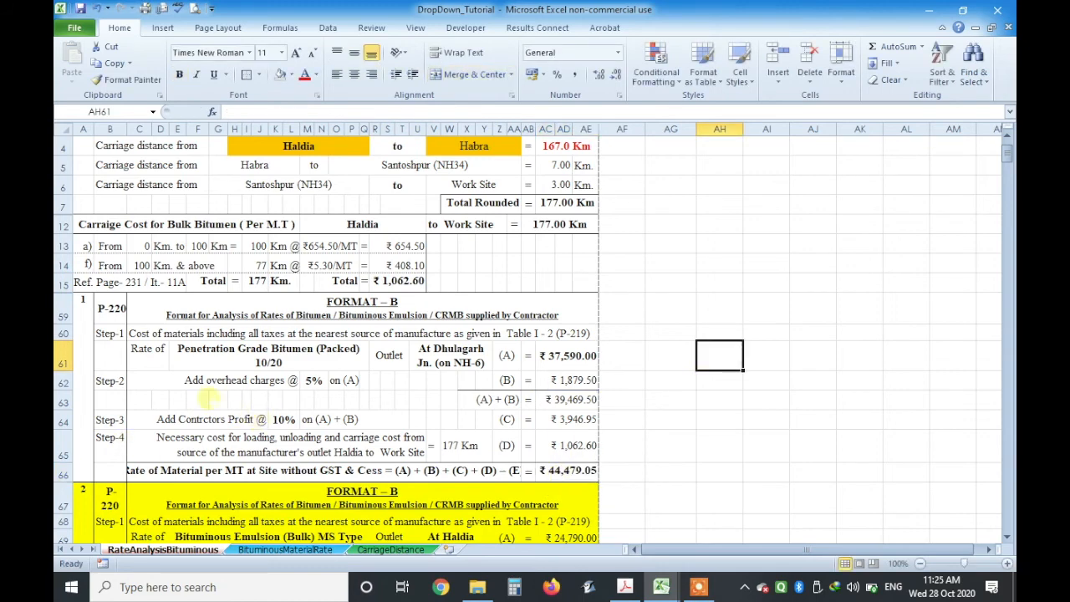
- Set the material in E61 of the first FORMAT – B block to Bitumen (Bulk) : VG-40 ( 30/40)
click(64, 315)
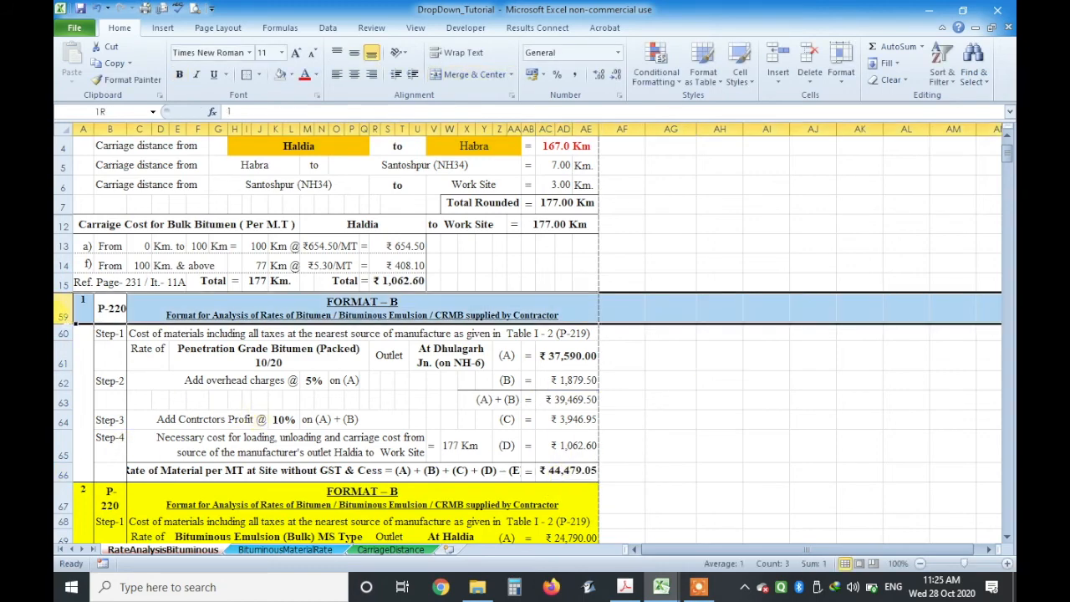
drag(74, 318, 75, 473)
click(310, 356)
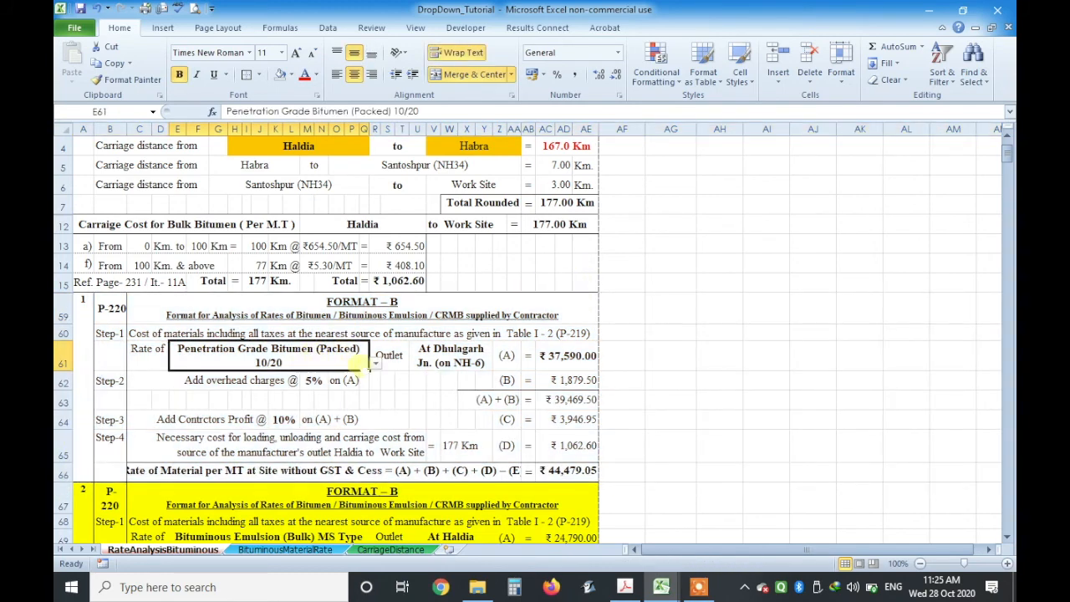
click(376, 365)
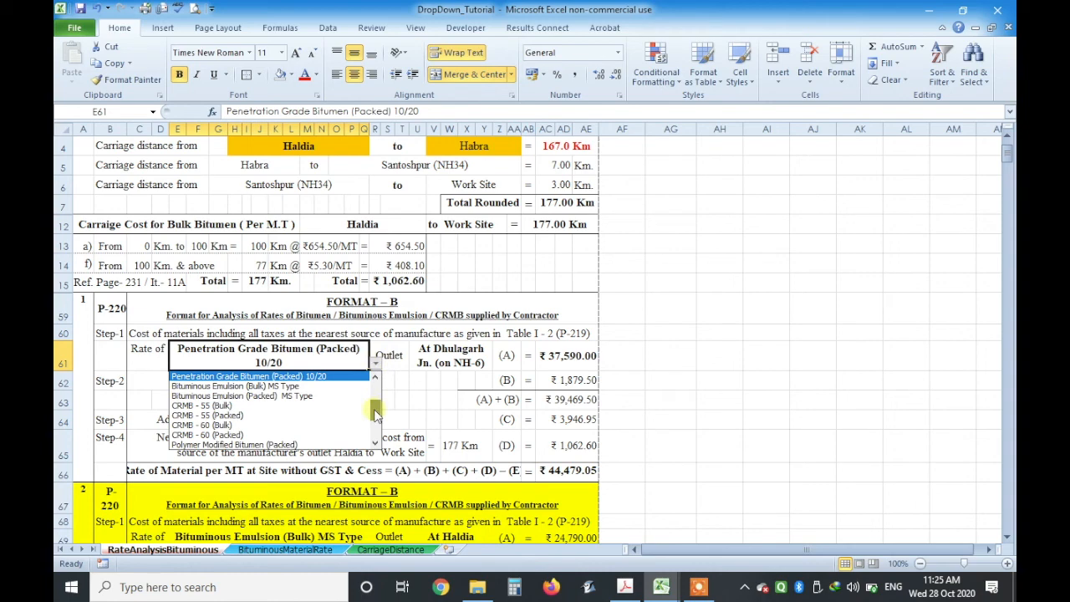
drag(376, 411, 377, 399)
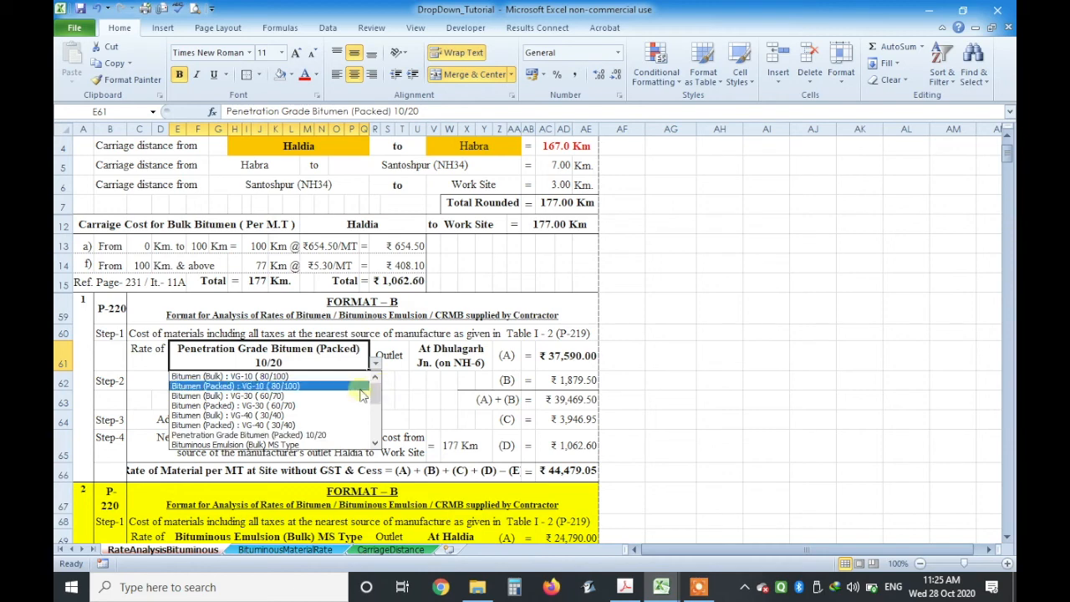
click(298, 416)
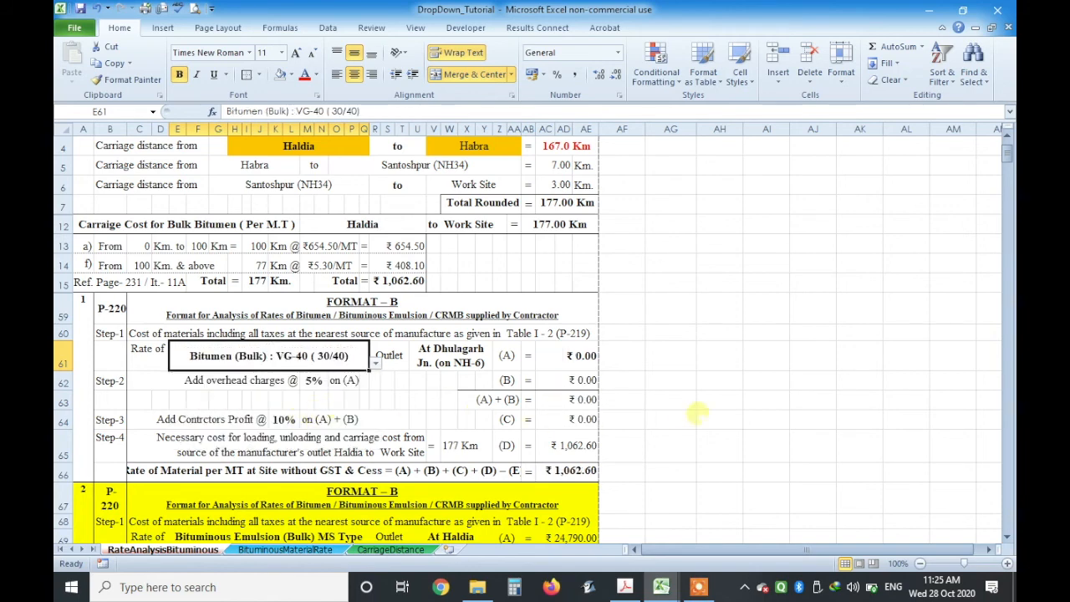
- Check the total rate and its sum formula in AC66 for the newly chosen material
click(696, 413)
scroll(318, 399, down, 1)
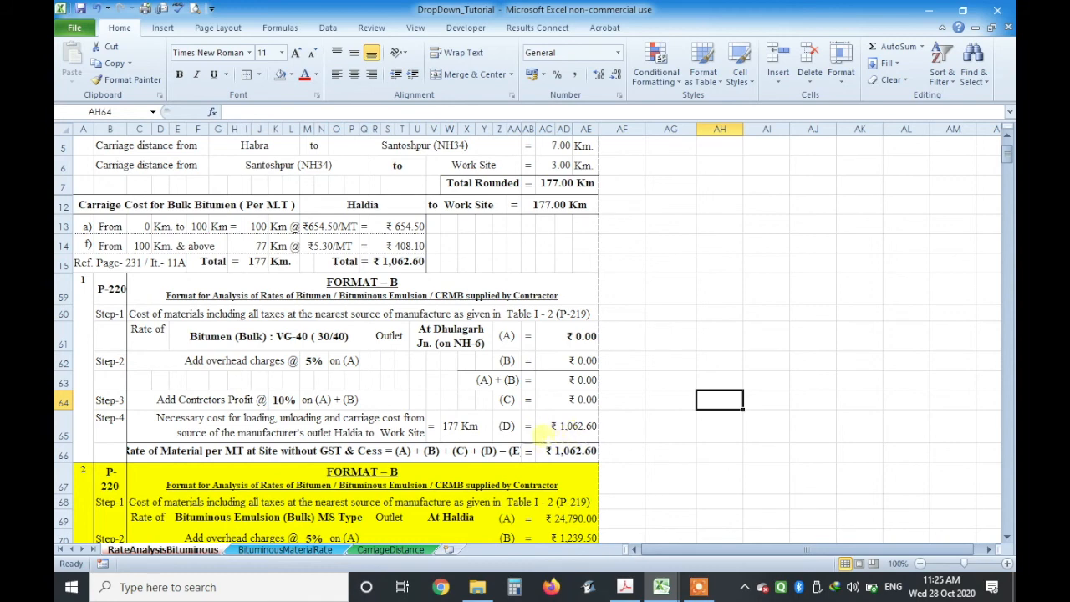
click(558, 451)
key(alt+equal)
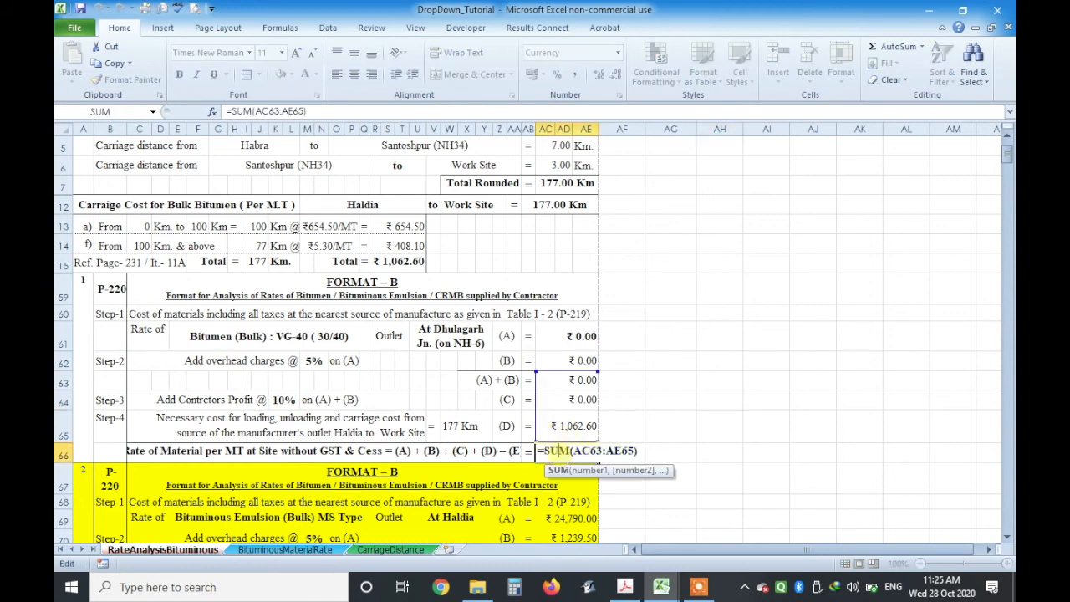
key(Return)
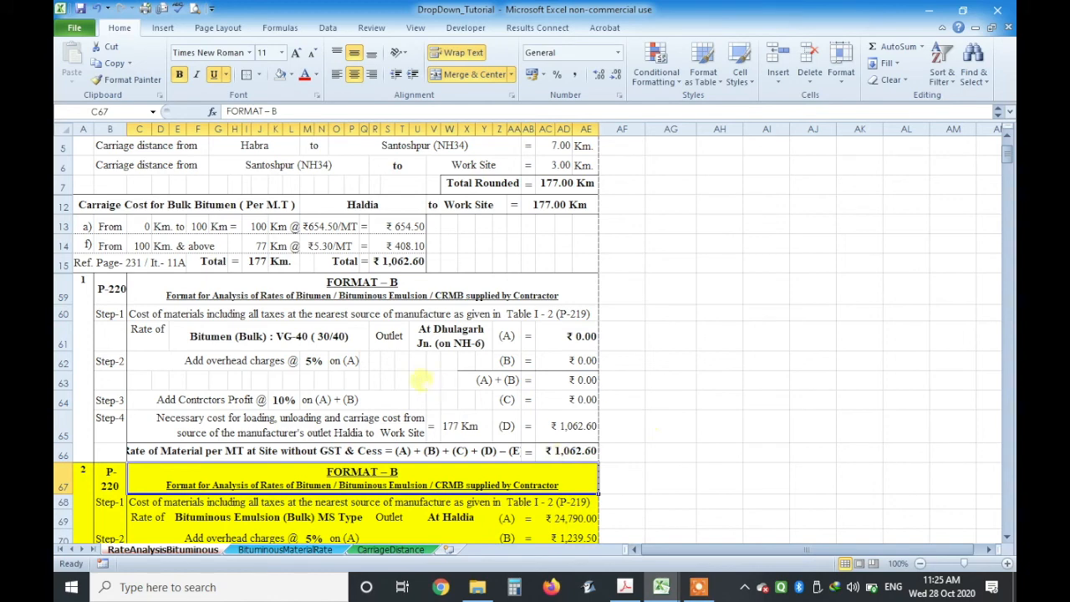
- Set the outlet in U61 to At Haldia and check the total rate in AC66
click(445, 341)
click(499, 343)
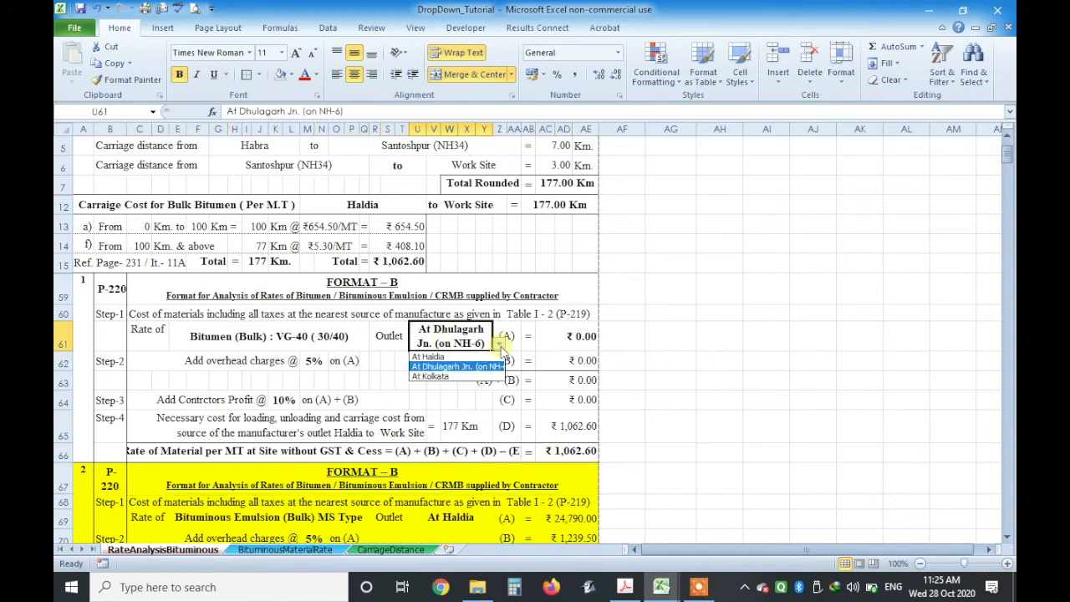
click(431, 356)
click(671, 380)
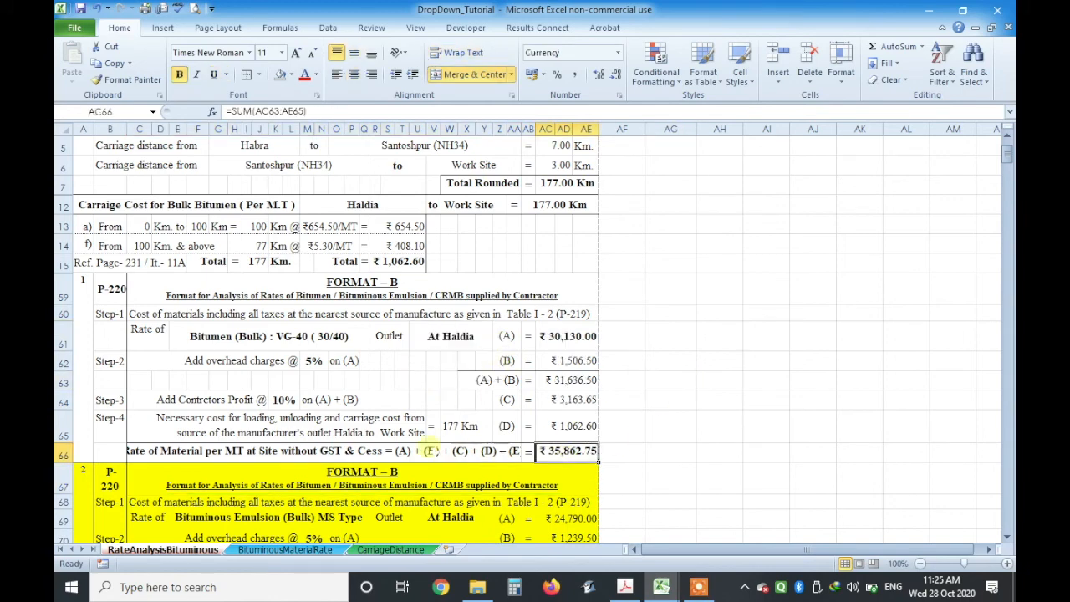
- Remove the yellow fill from the second FORMAT – B block, A67:AE74
click(63, 297)
drag(65, 300, 66, 452)
scroll(90, 446, down, 1)
scroll(90, 445, down, 1)
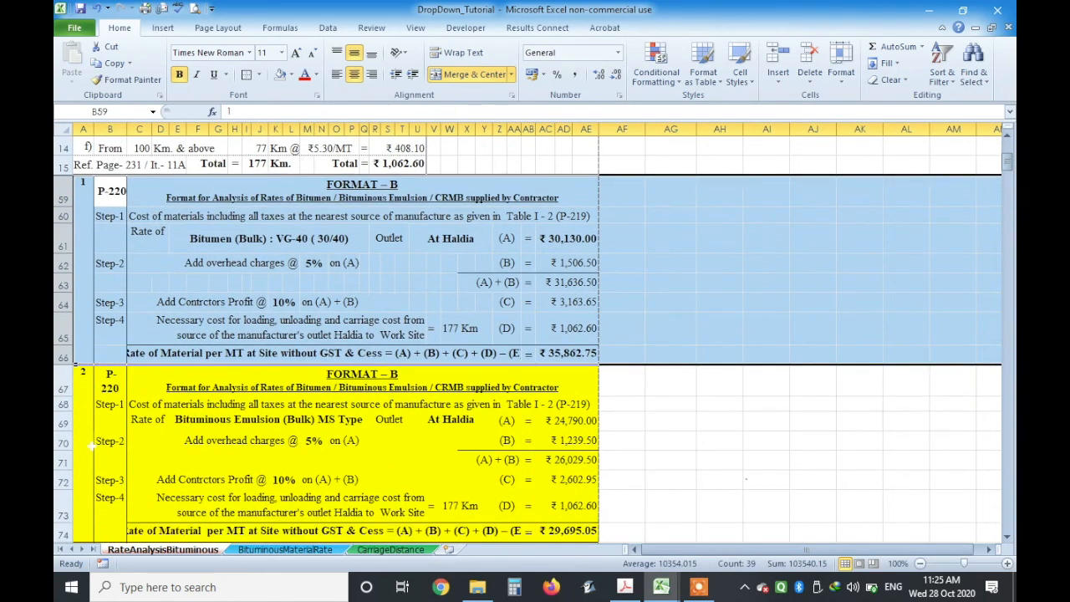
drag(84, 342, 191, 376)
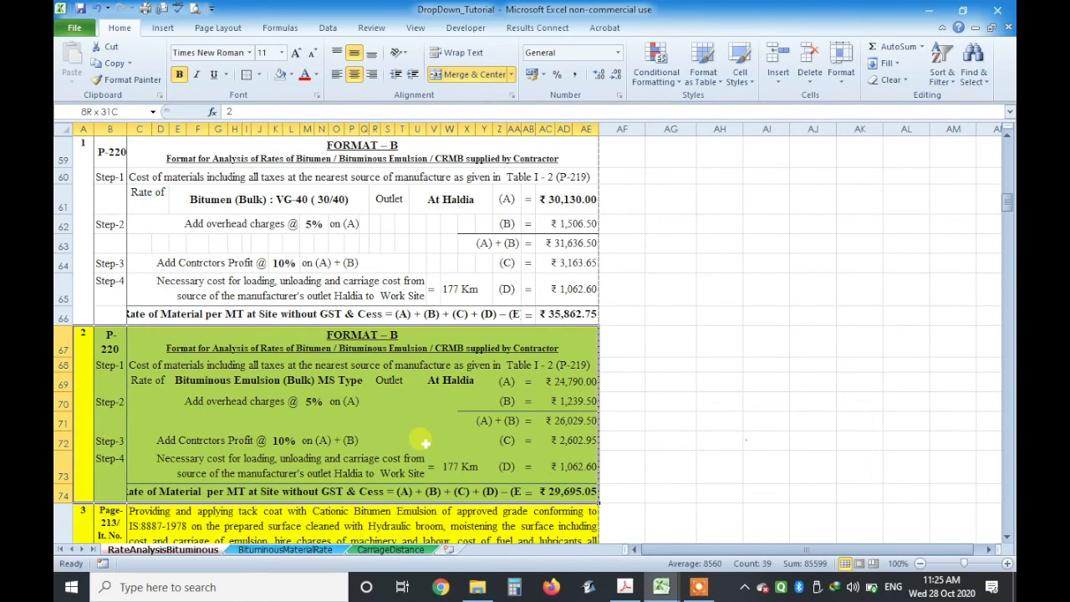
click(281, 74)
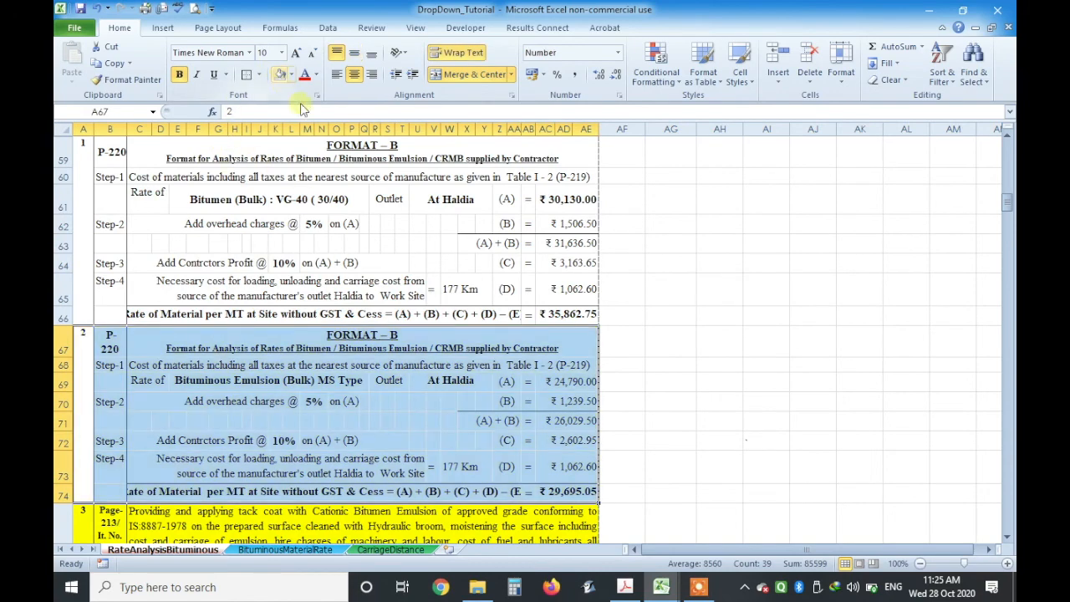
- Compare the material in E69 of the second FORMAT – B block with the first block's material in E61 and rate formula in AC61
click(719, 364)
click(320, 380)
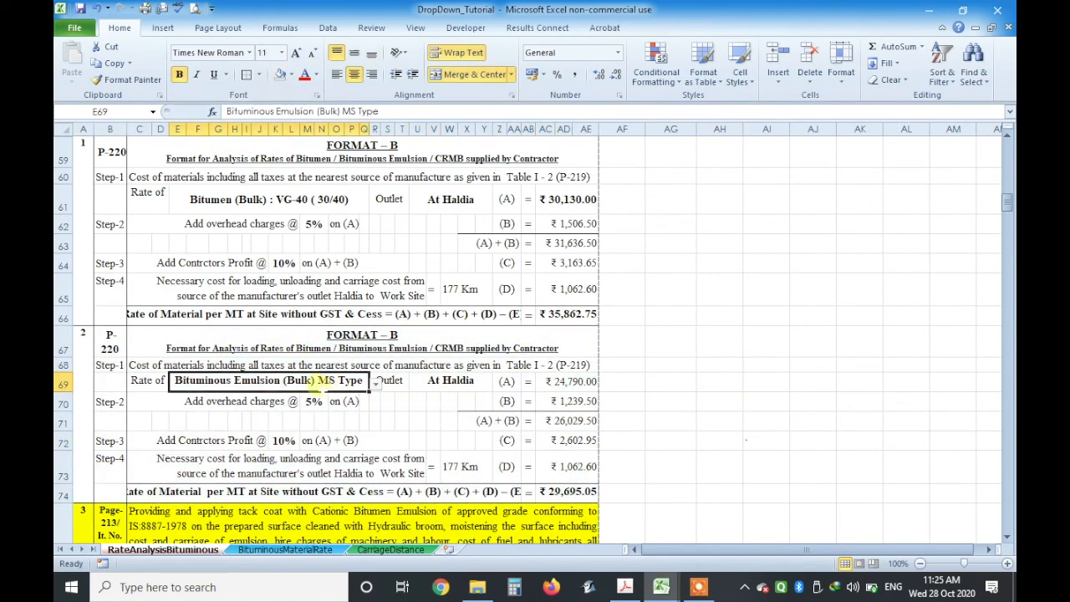
scroll(320, 380, up, 1)
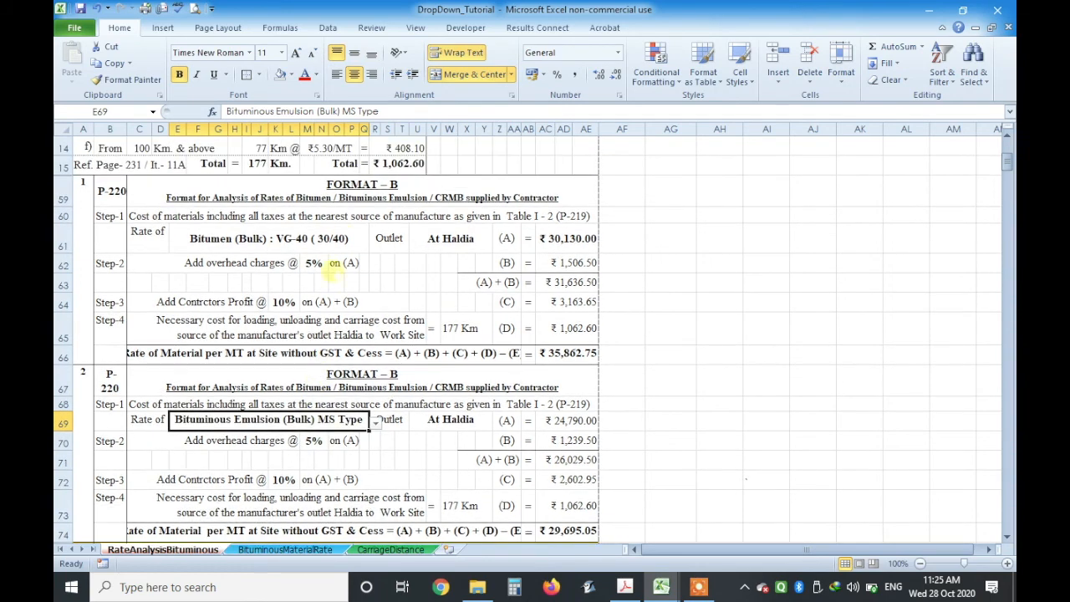
click(339, 236)
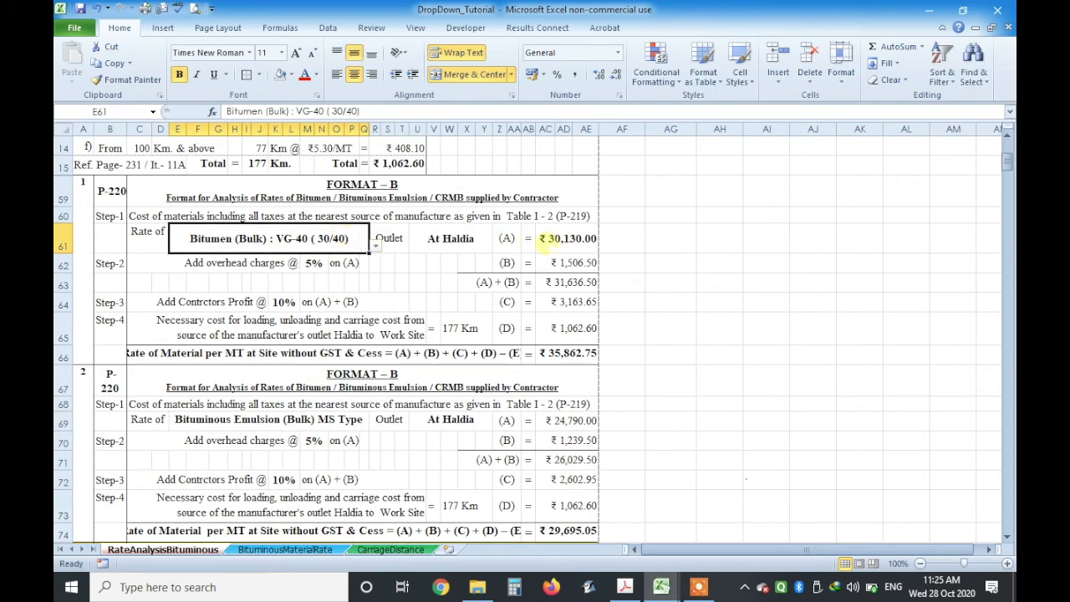
click(558, 240)
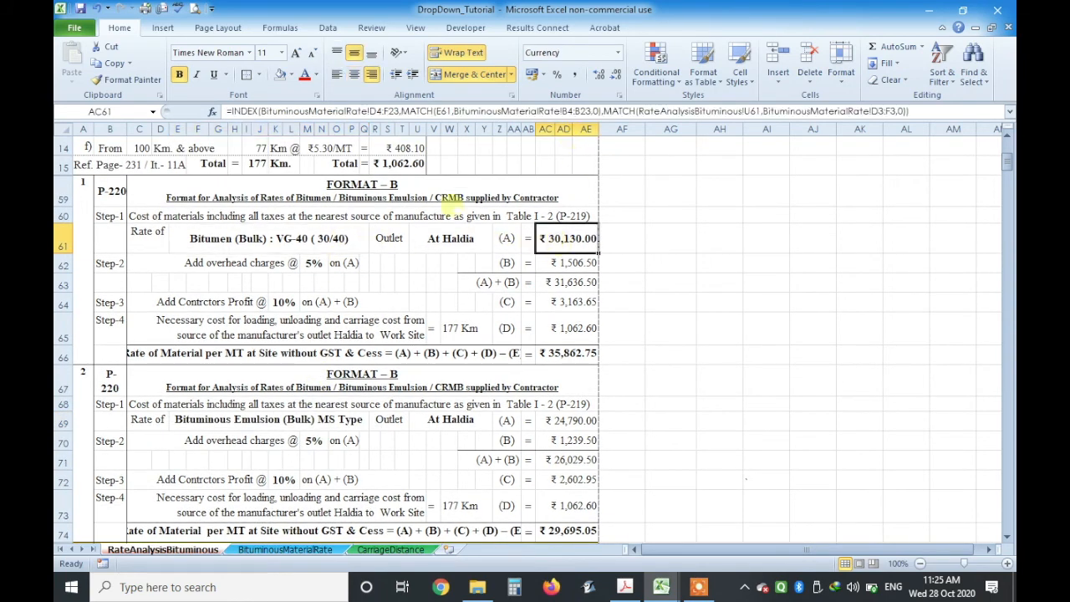
scroll(299, 422, down, 1)
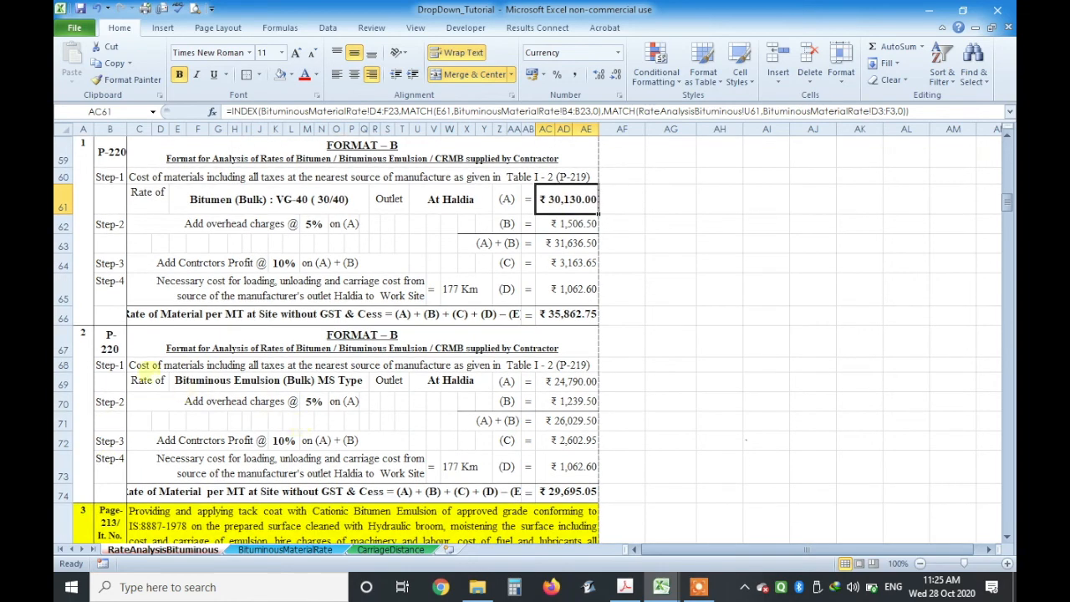
click(273, 381)
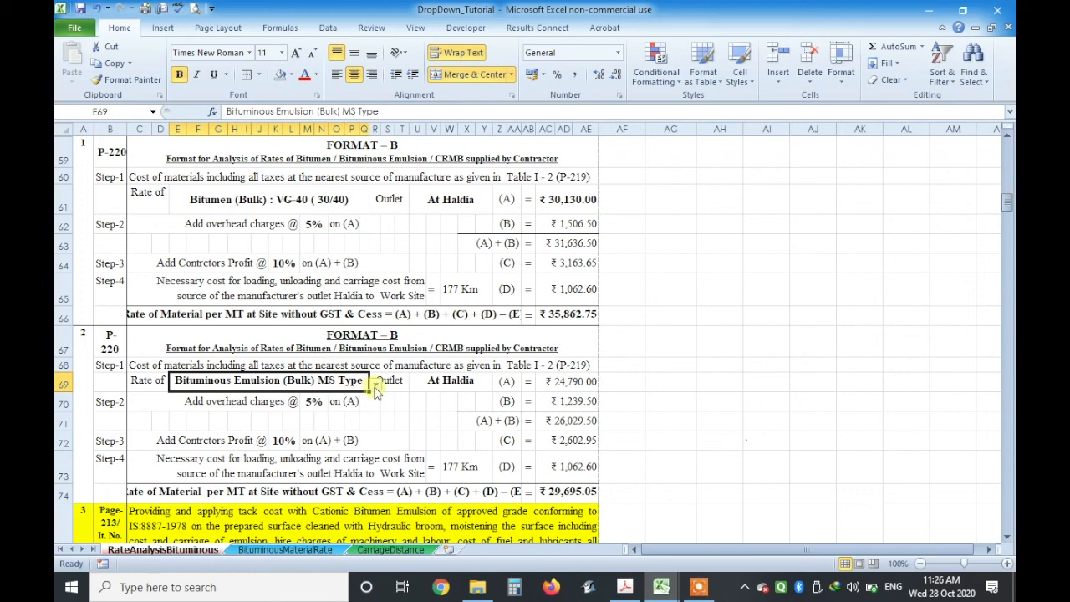
- Delete rows 67 to 74 containing the second FORMAT – B block
click(699, 401)
drag(64, 342, 64, 499)
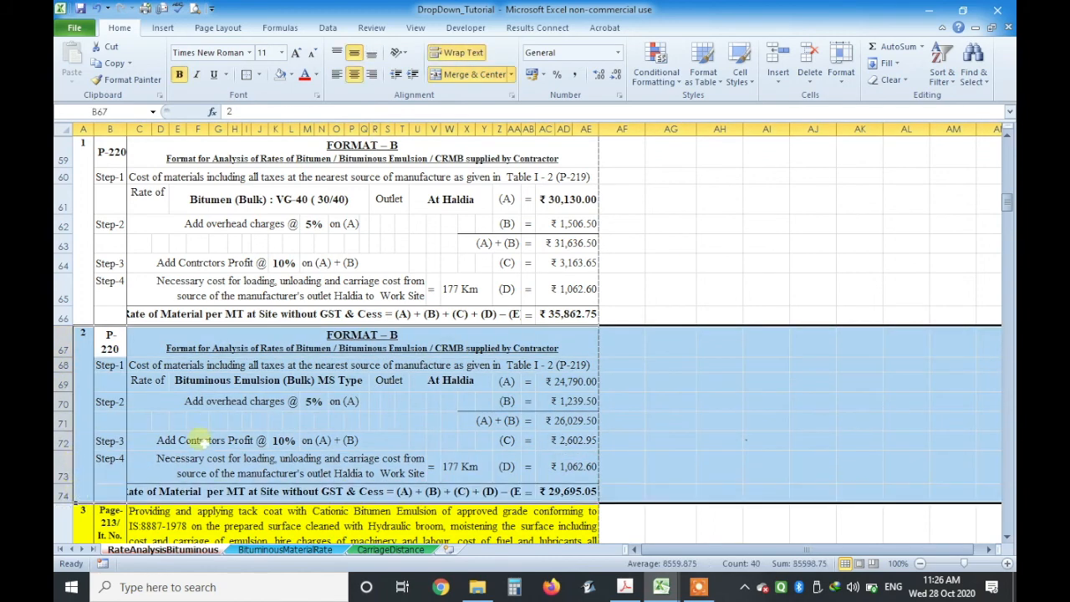
click(809, 57)
click(662, 292)
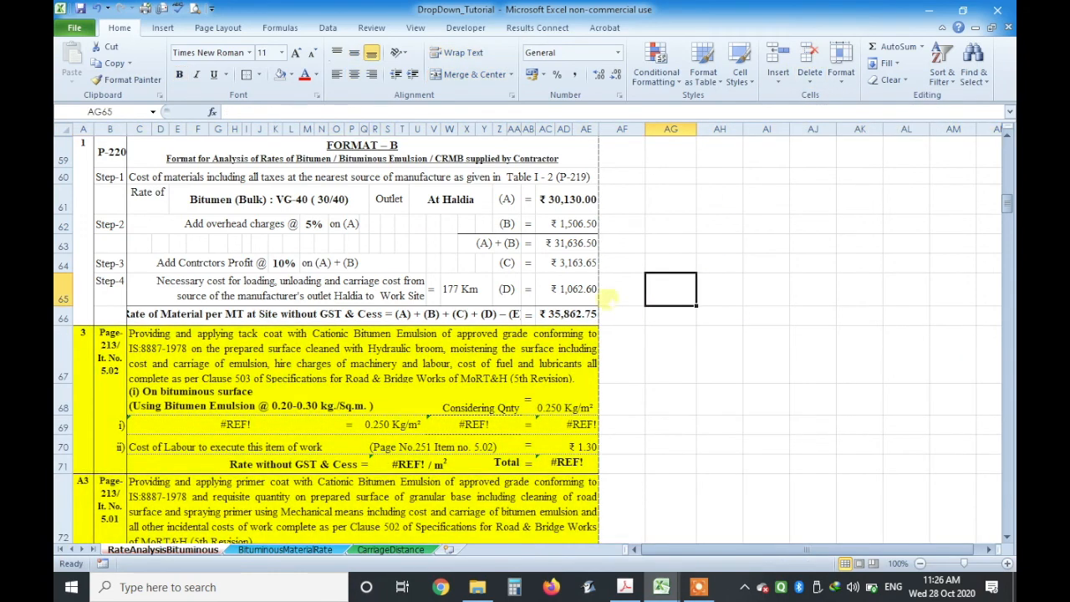
- Copy rows 59 to 66 of the first FORMAT – B block and insert the copy at row 67
scroll(322, 299, up, 1)
drag(75, 189, 64, 355)
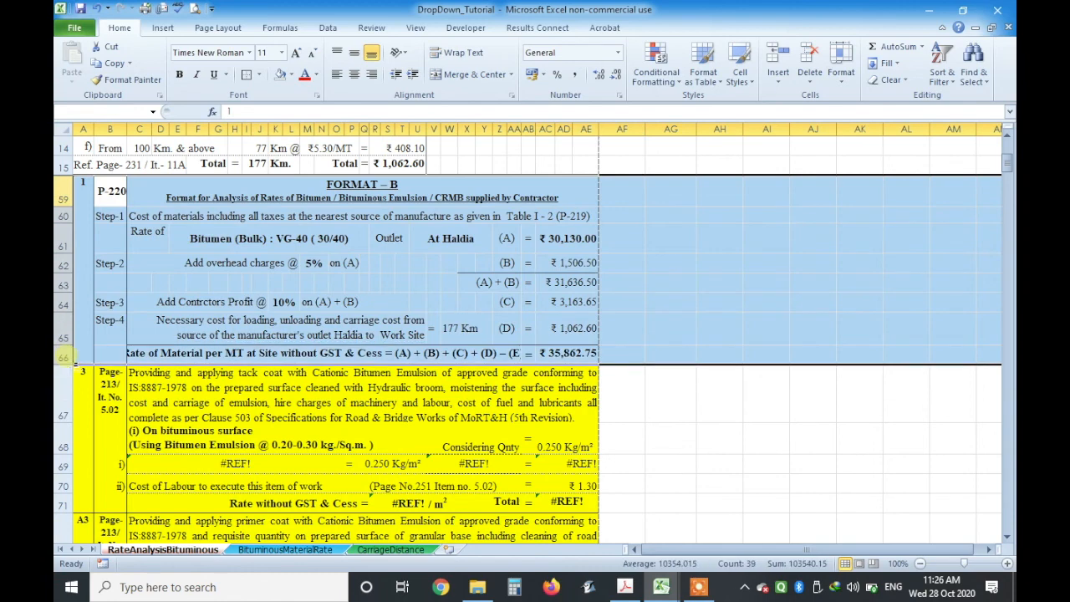
click(111, 63)
click(622, 384)
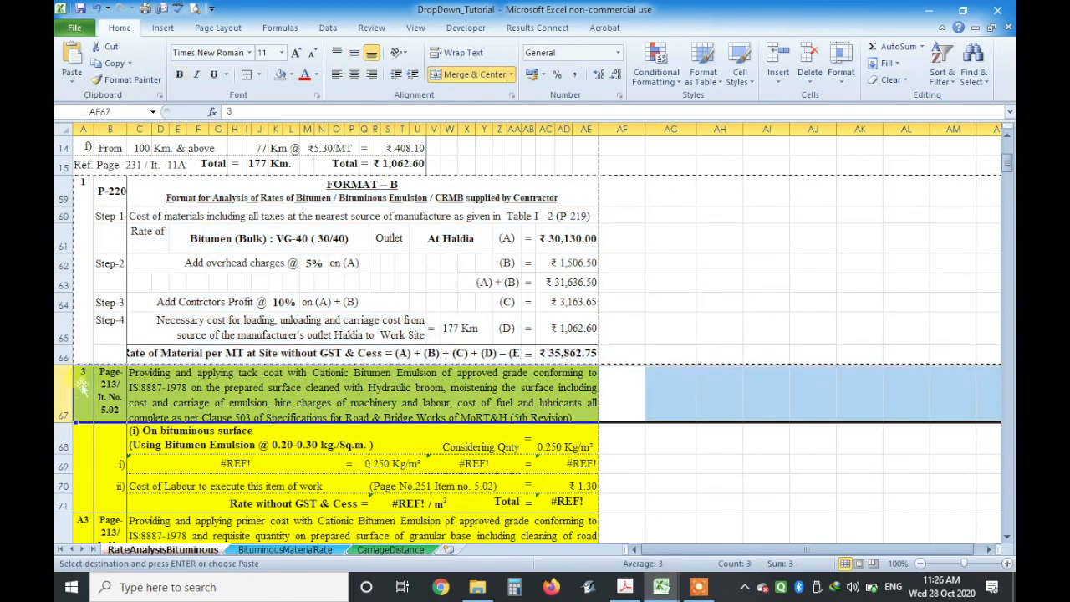
click(777, 63)
click(736, 215)
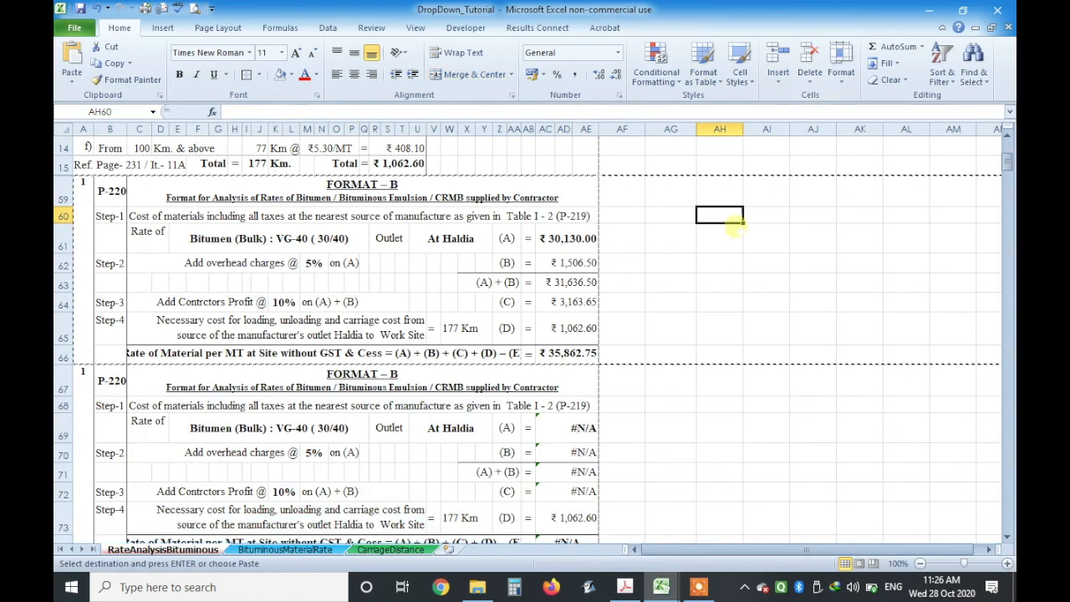
scroll(672, 334, down, 1)
key(Escape)
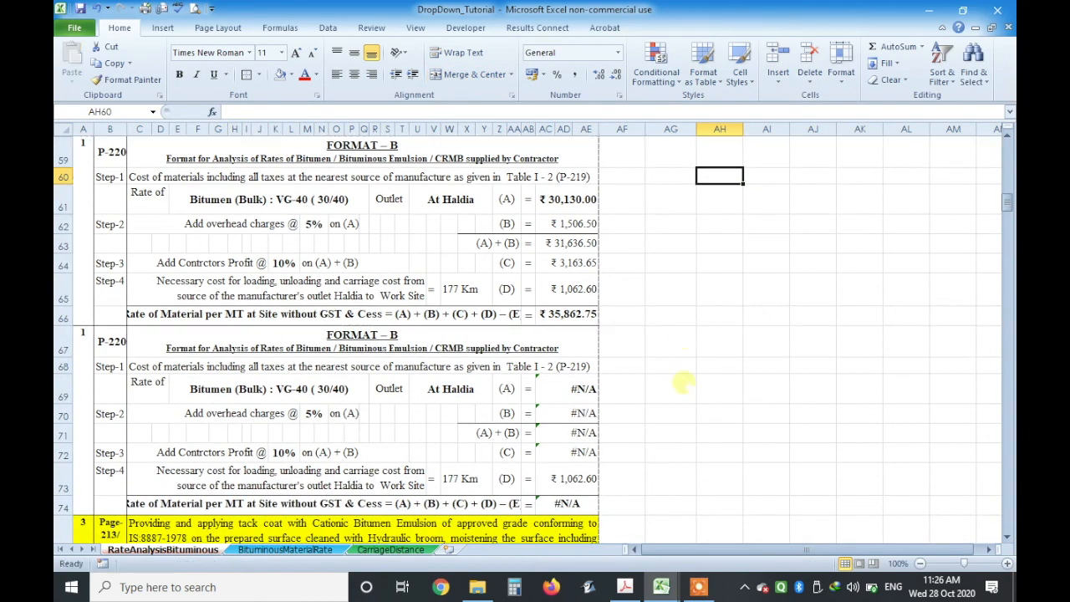
- Set the outlet in U69 of the copied block to At Dhulagarh Jn. (on NH-6) and inspect the rate formula in AC69
click(681, 386)
click(456, 398)
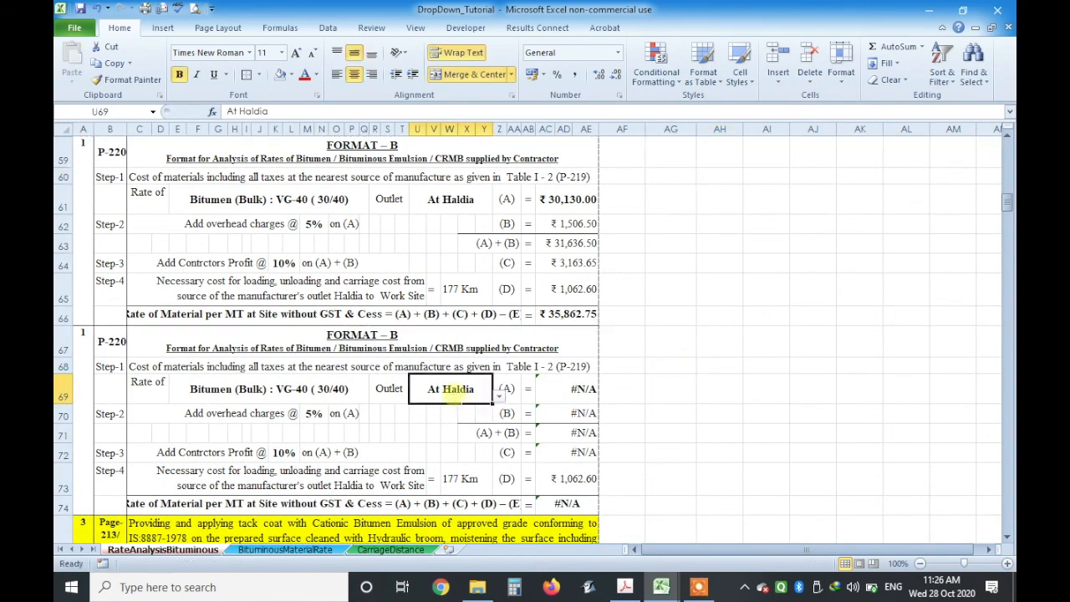
click(502, 397)
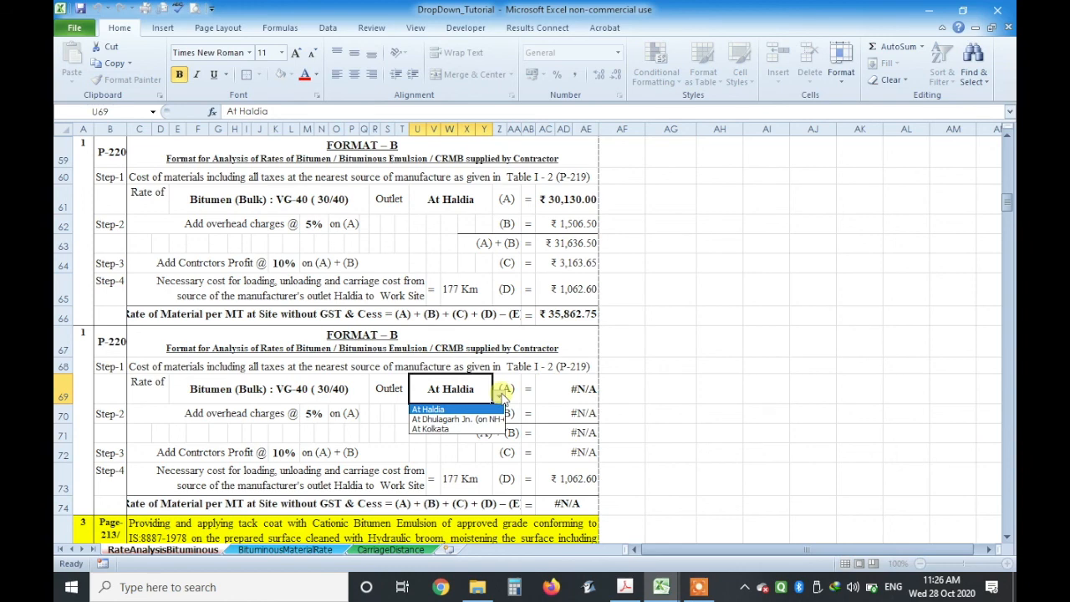
click(455, 418)
double_click(577, 389)
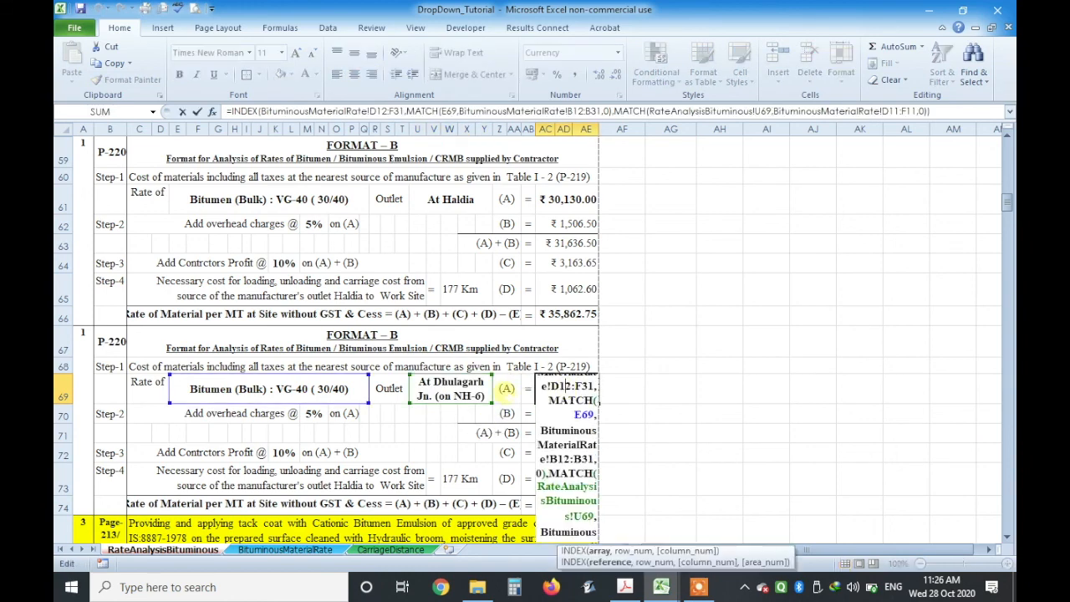
key(Escape)
- Make the INDEX array in the AC61 rate formula absolute as BituminousMaterialRate!$D$4:$F$23
scroll(518, 384, up, 1)
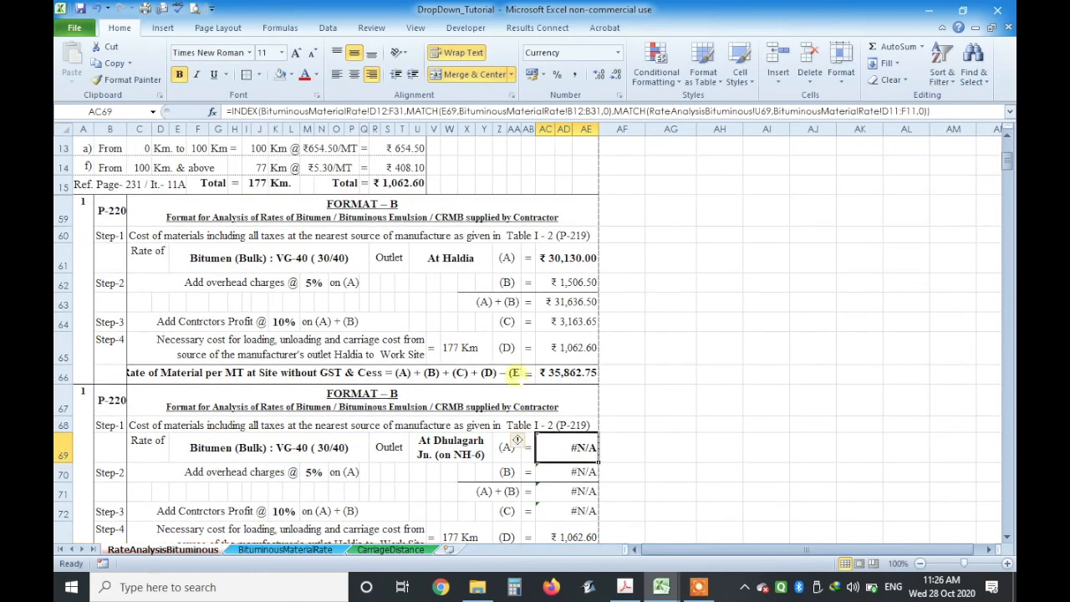
click(565, 257)
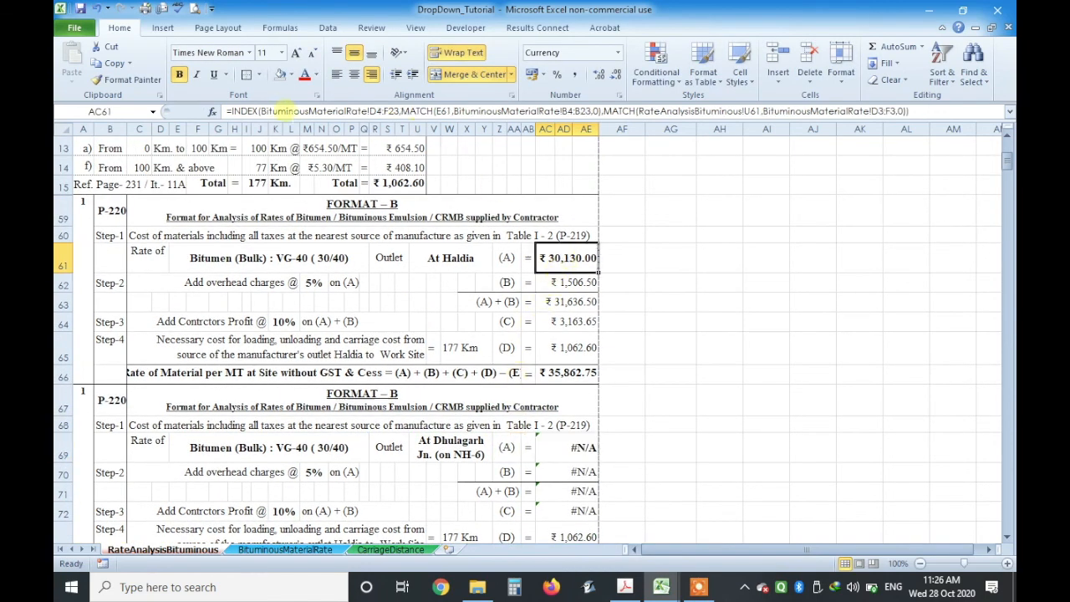
click(367, 110)
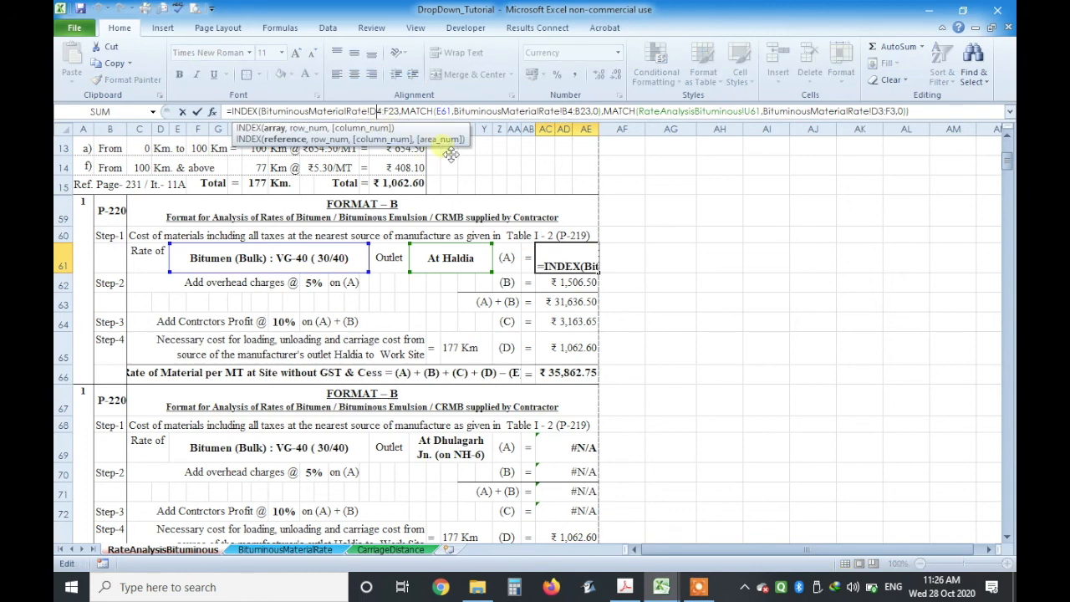
key(F4)
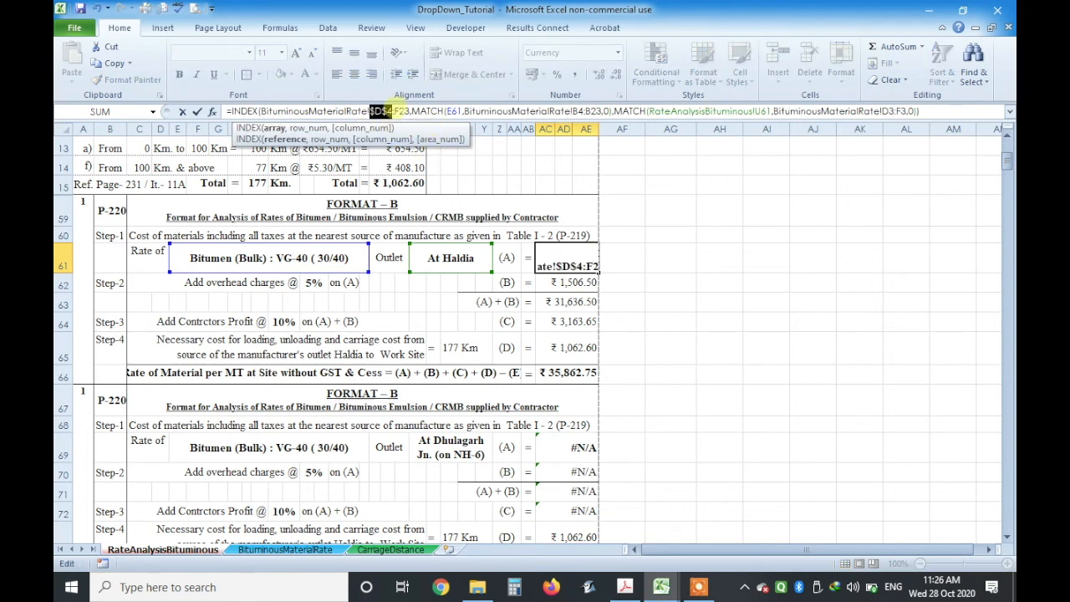
click(398, 111)
key(F4)
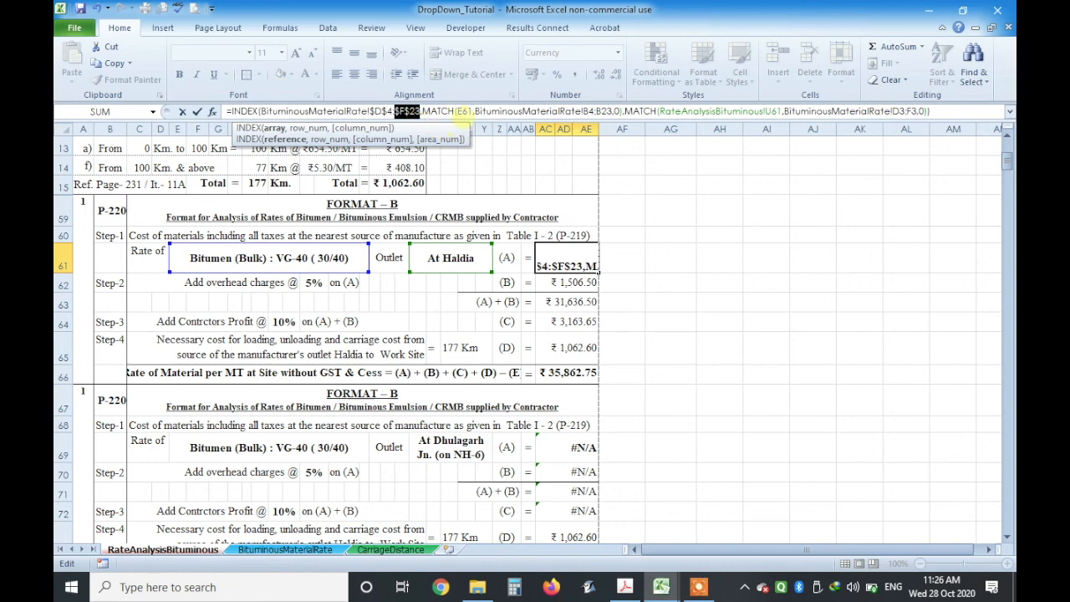
- Make the two MATCH lookup ranges in the AC61 formula absolute as $B$4:$B$23 and $D$3:$F$3
click(585, 111)
key(F4)
click(619, 111)
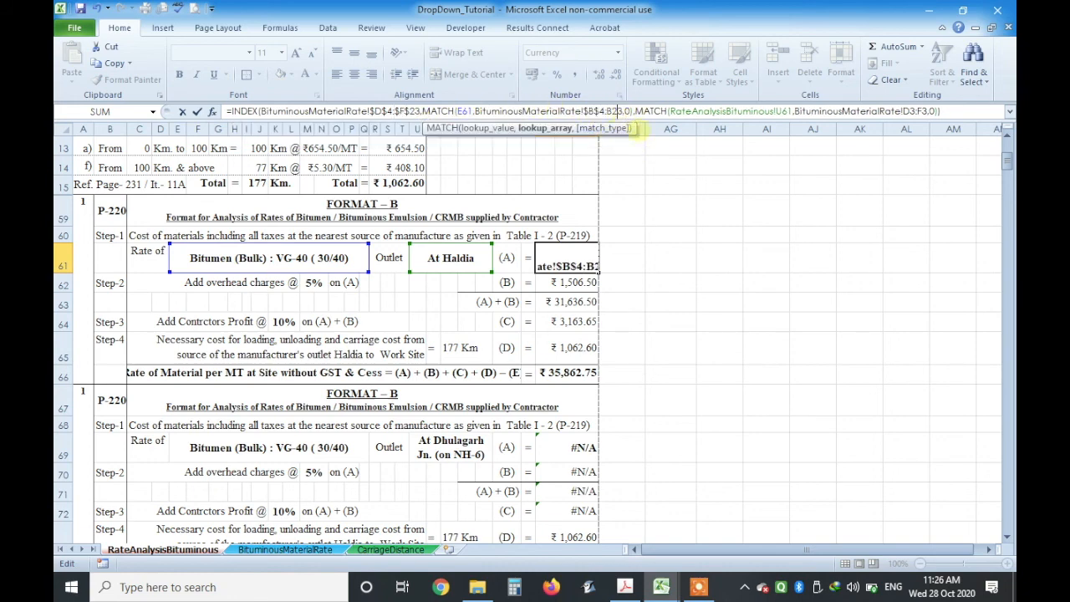
key(F4)
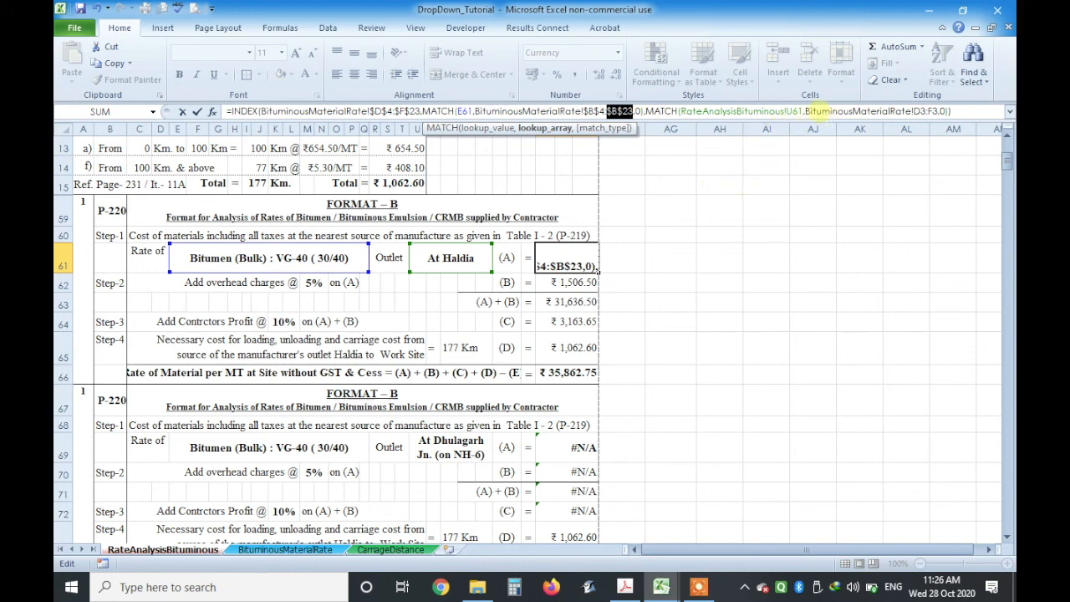
click(923, 111)
key(F4)
click(943, 111)
key(F4)
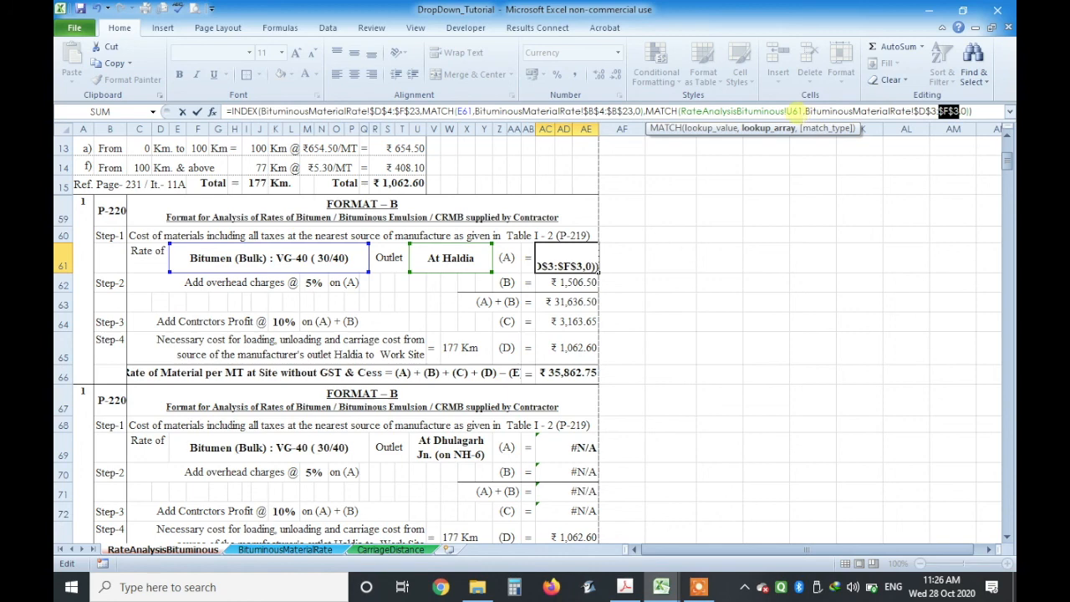
- Remove the RateAnalysisBituminous sheet reference before U61 in the AC61 formula, leaving MATCH(U61, and check the resulting formula
key(Home)
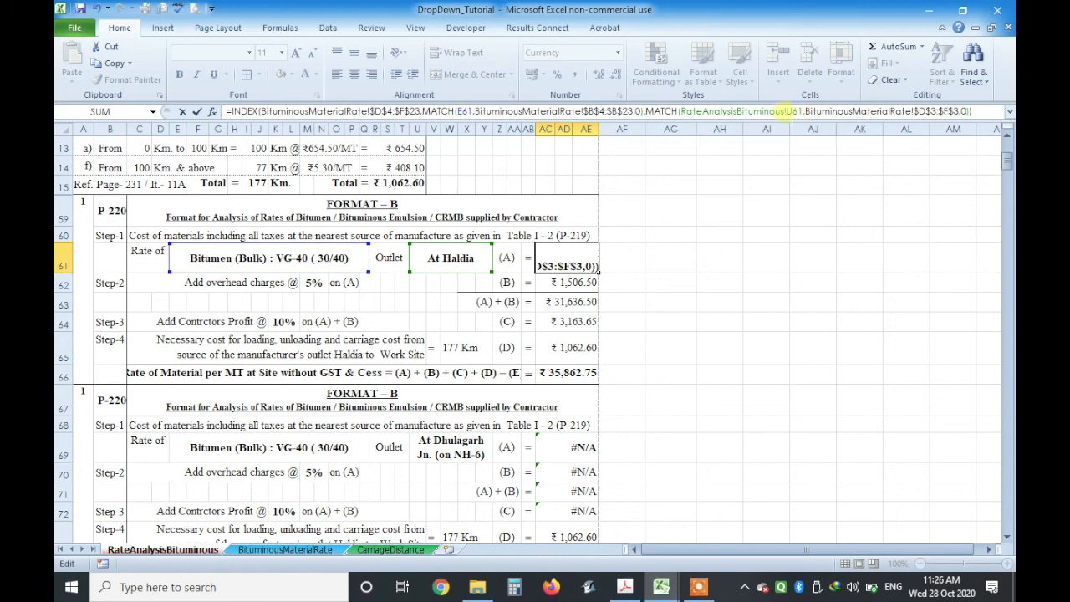
click(786, 111)
key(BackSpace)
key(BackSpace)
key(BackSpace)
key(BackSpace)
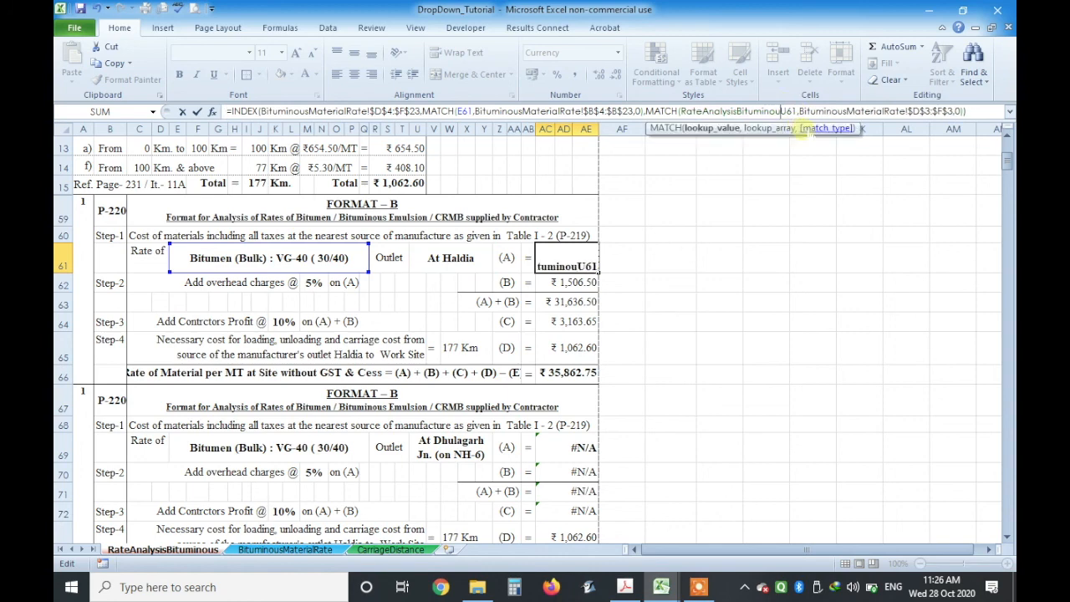
key(BackSpace)
key(BackSpace)
key(BackSpace)
key(BackSpace)
key(BackSpace)
key(BackSpace)
key(BackSpace)
key(BackSpace)
key(BackSpace)
key(BackSpace)
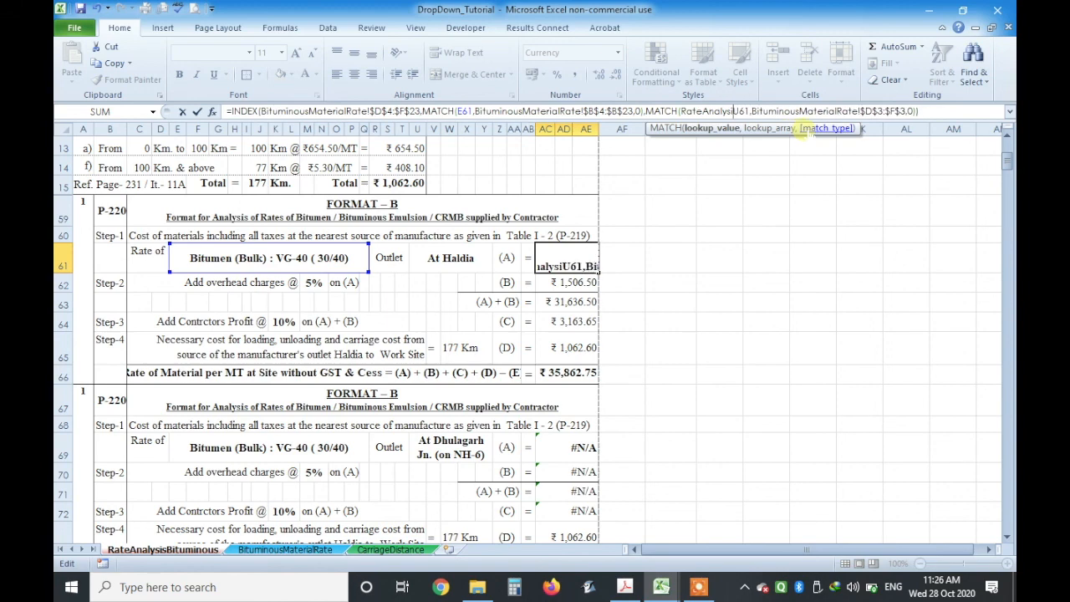
key(BackSpace)
key(BackSpace)
key(BackSpace)
key(BackSpace)
key(BackSpace)
key(BackSpace)
key(BackSpace)
key(BackSpace)
key(BackSpace)
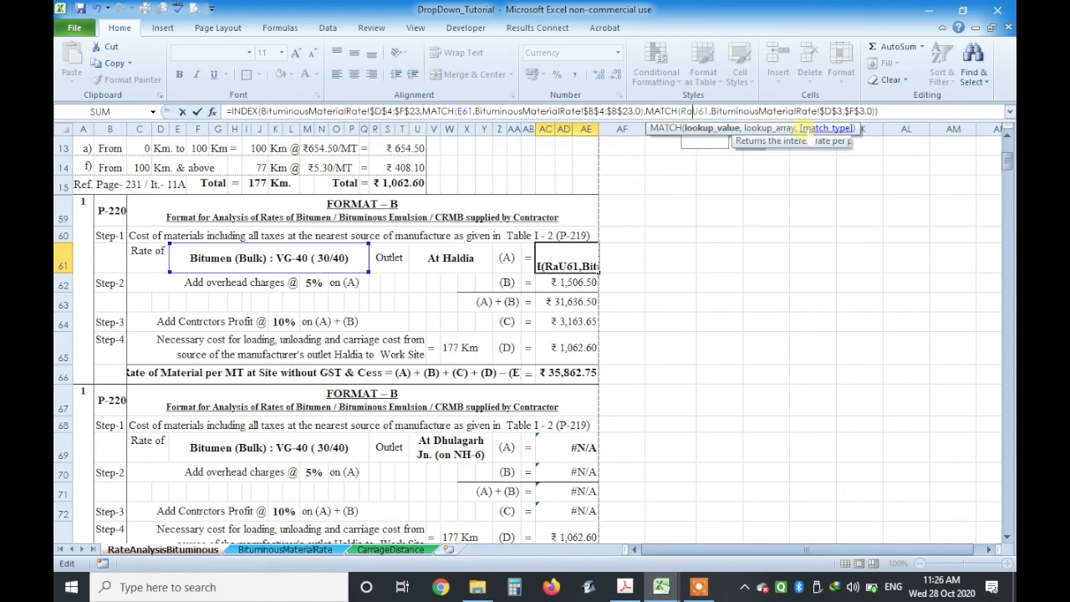
key(Return)
click(719, 257)
click(585, 257)
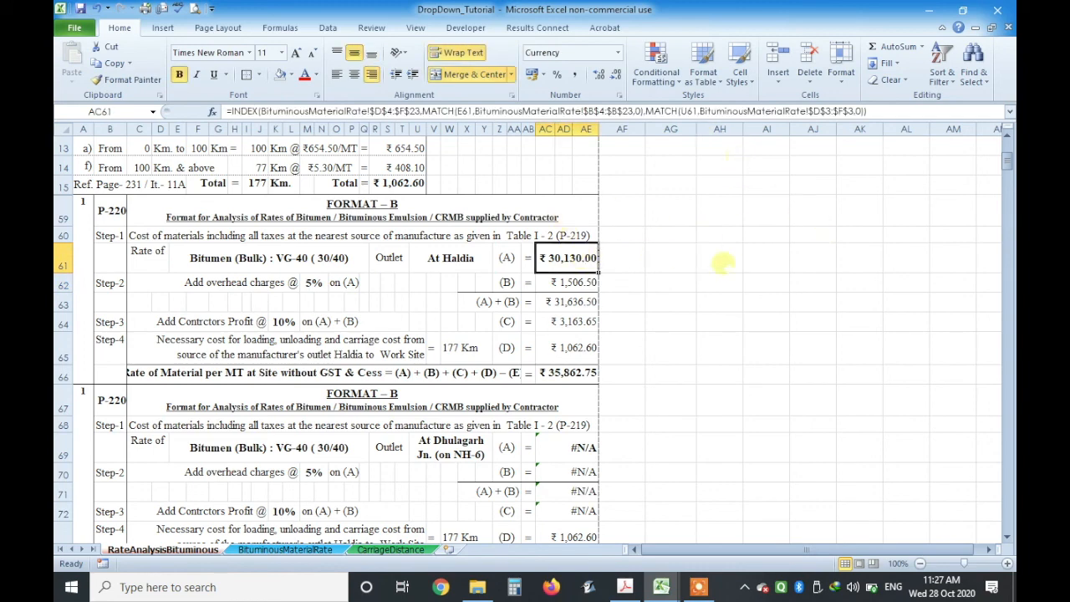
- Copy the corrected rate formula from AC61 to AC69 in the second FORMAT – B block
scroll(719, 266, down, 2)
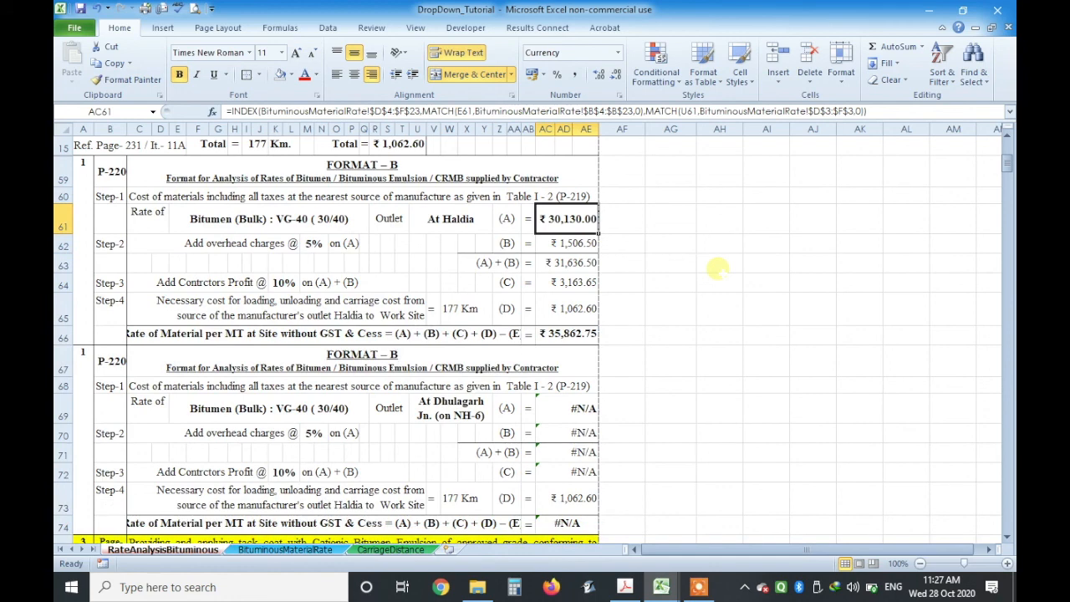
click(717, 264)
click(584, 224)
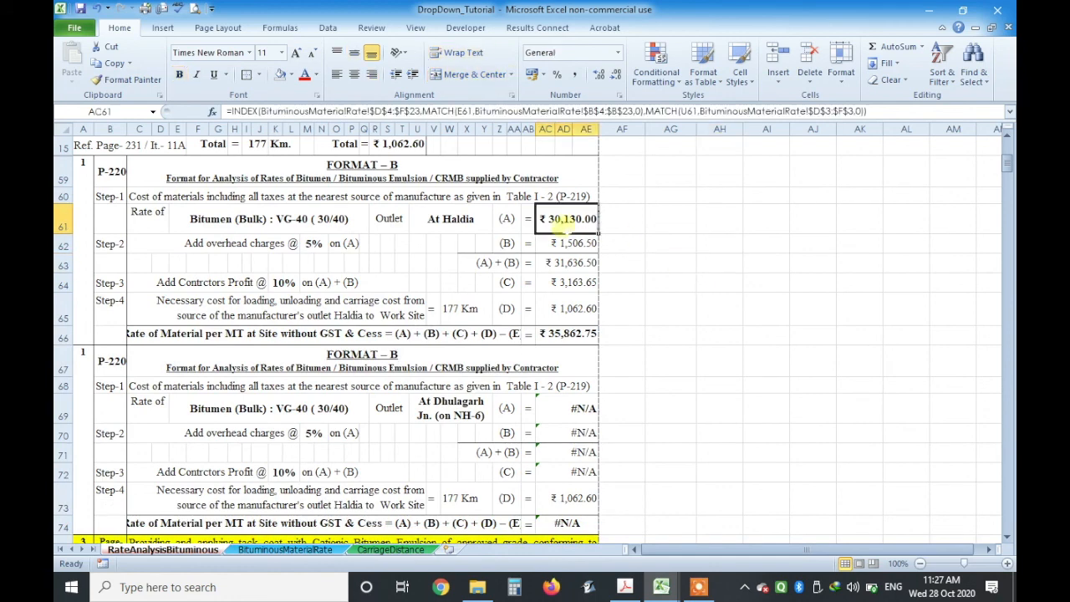
key(ctrl+c)
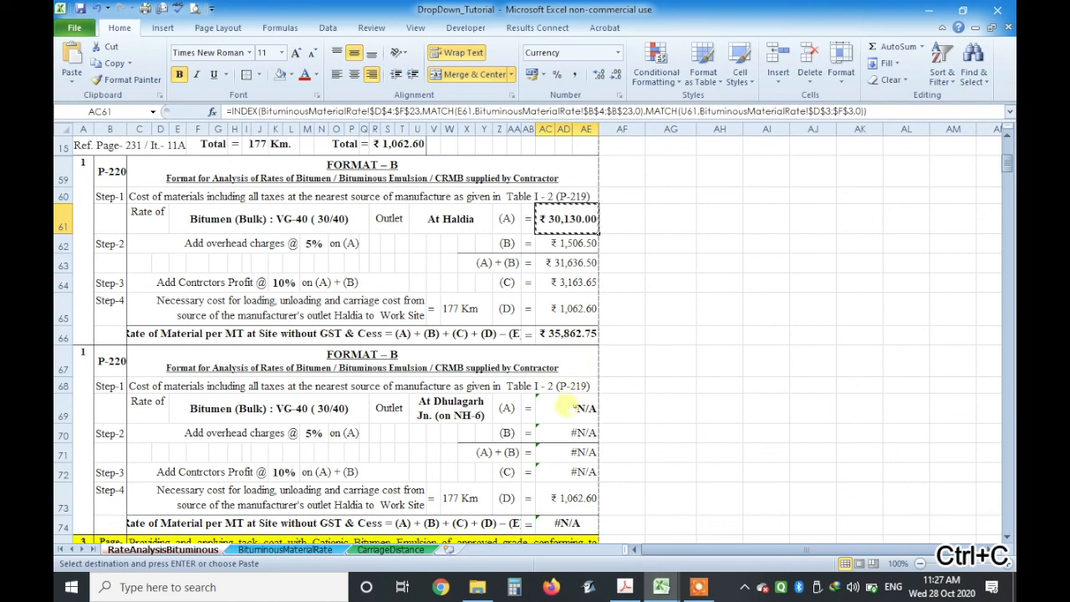
click(567, 408)
key(ctrl+v)
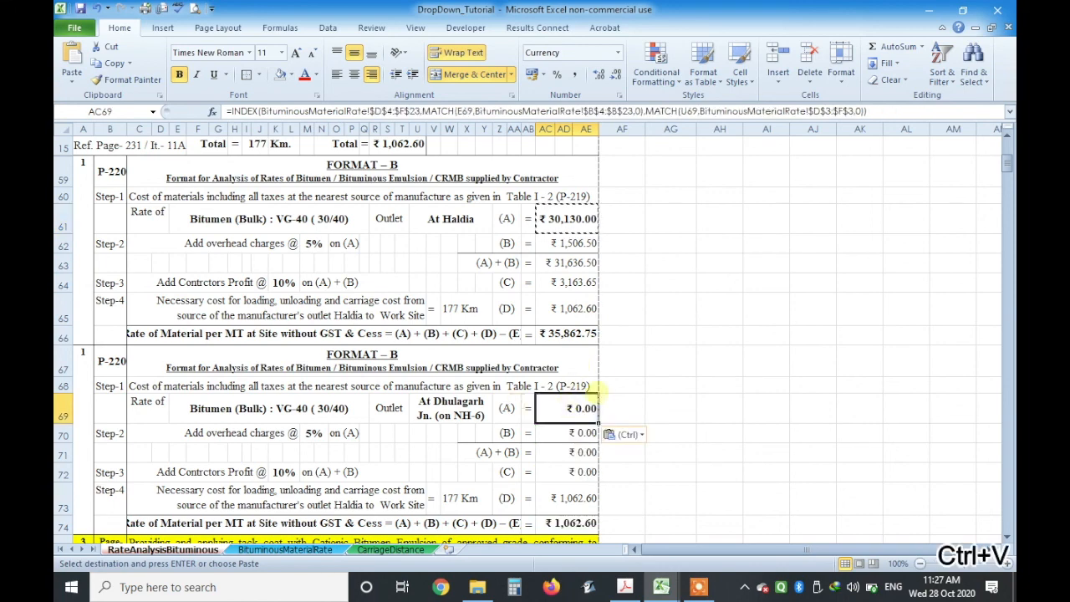
click(622, 361)
key(Escape)
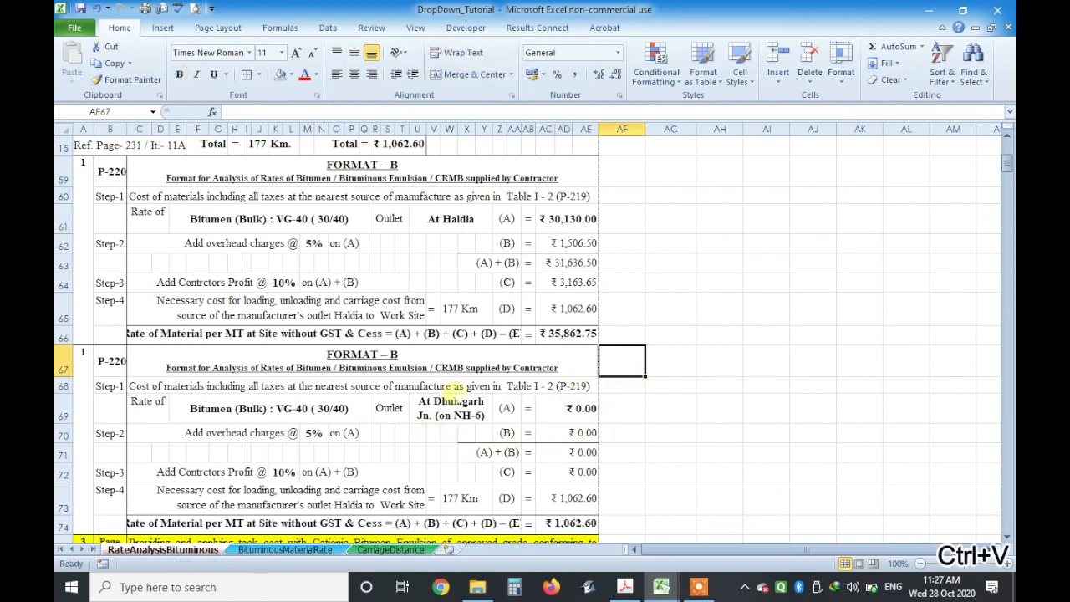
- Set the outlet in U69 of the second block to At Haldia and check the rate in AC69
click(451, 392)
click(461, 415)
click(498, 415)
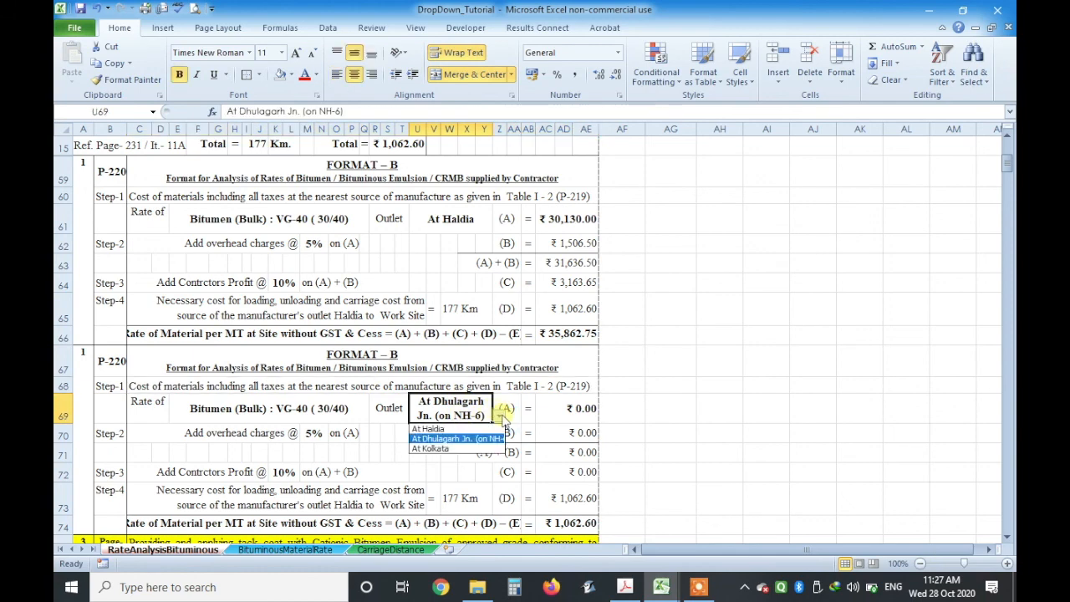
click(471, 434)
click(550, 409)
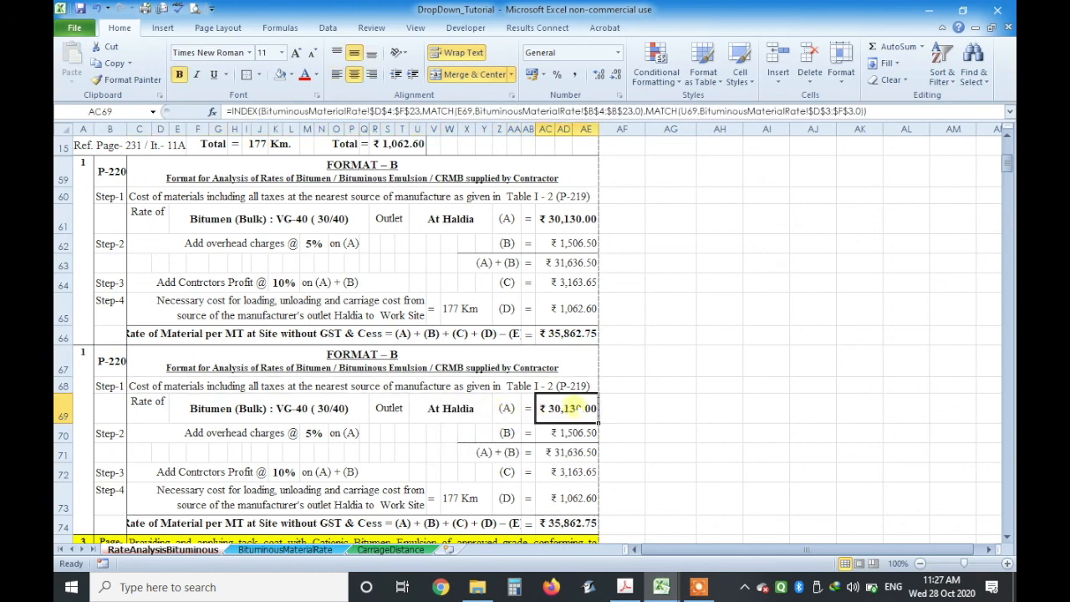
- Set the material in E69 of the second FORMAT – B block to Bituminous Emulsion (Bulk) MS Type and check the rate in AC69
scroll(668, 406, down, 1)
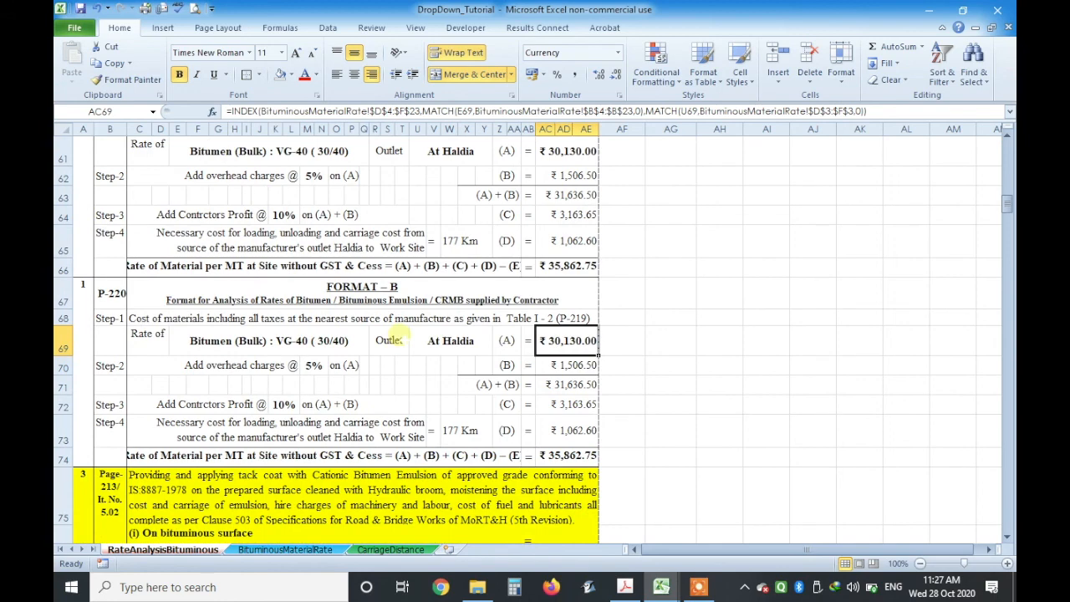
click(343, 340)
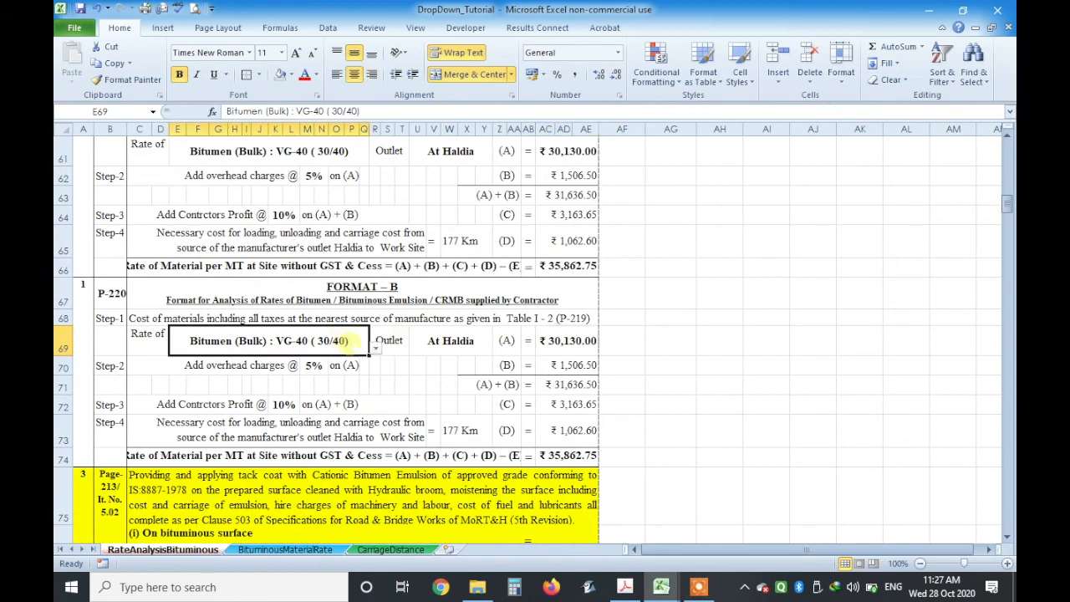
click(375, 349)
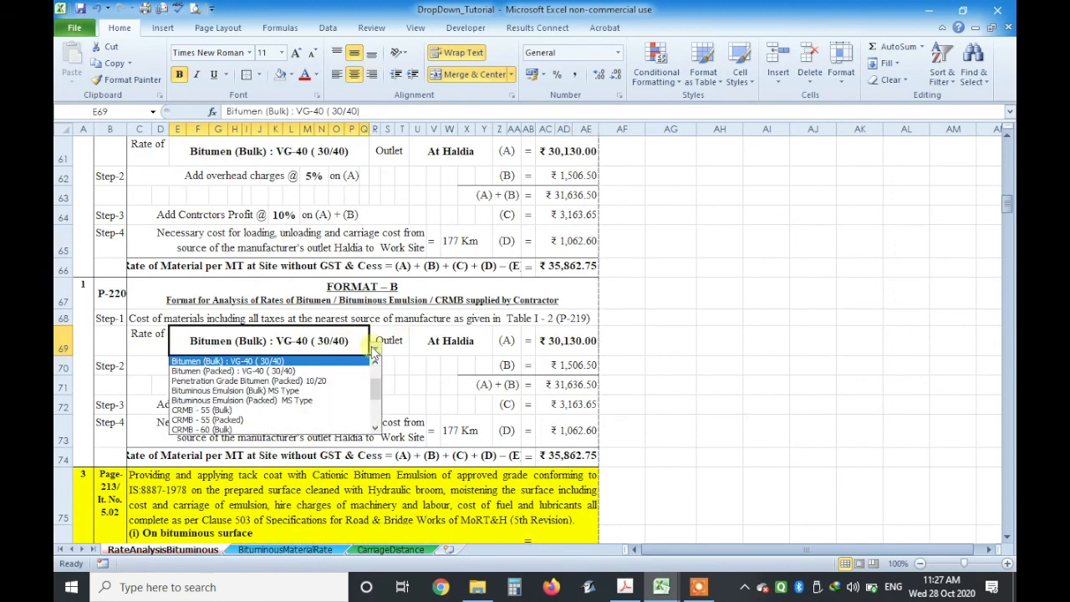
click(330, 397)
click(555, 344)
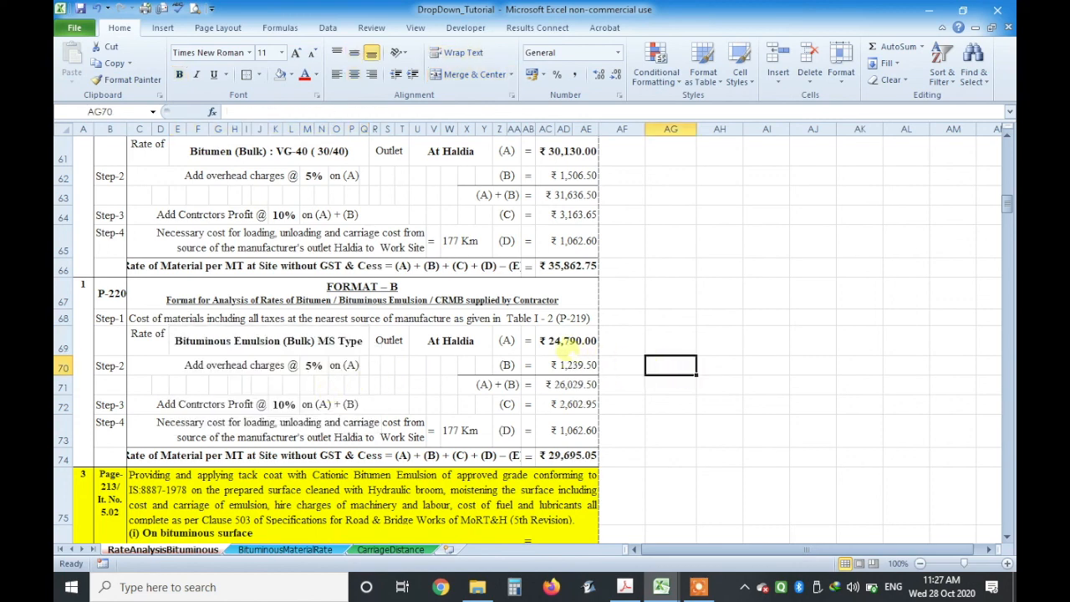
scroll(452, 362, up, 1)
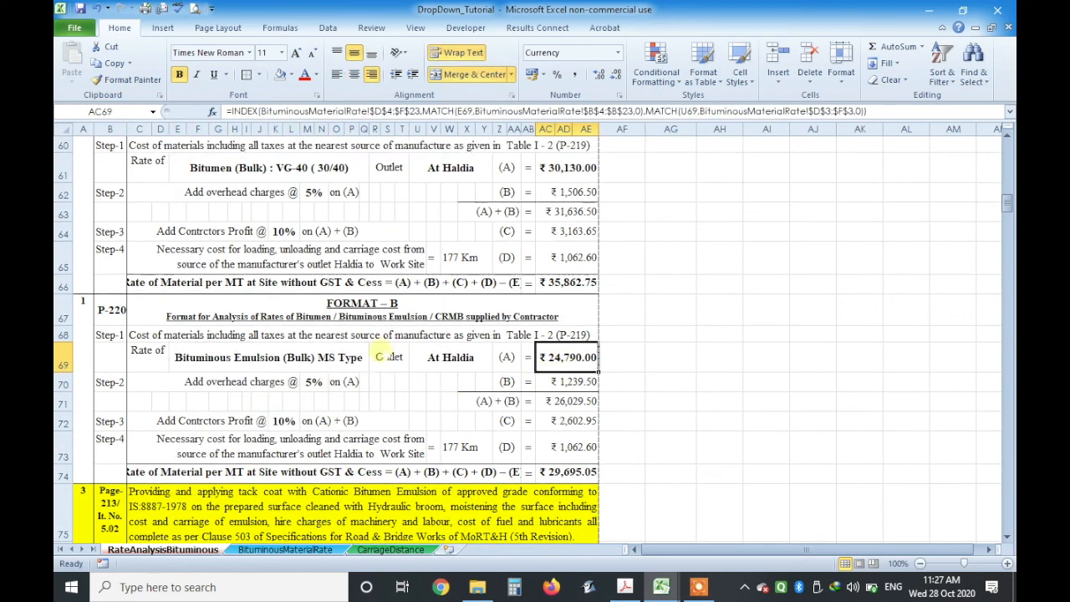
scroll(424, 407, down, 1)
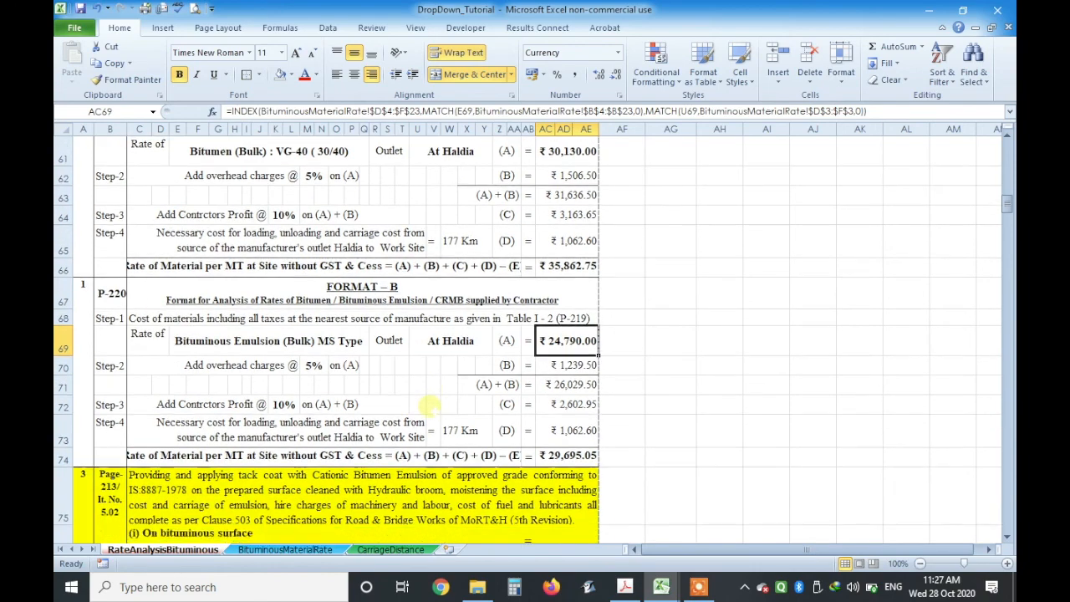
- Review the bitumen distance and carriage cost calculation together with both FORMAT – B blocks on the RateAnalysisBituminous sheet
scroll(425, 407, up, 2)
scroll(426, 407, up, 4)
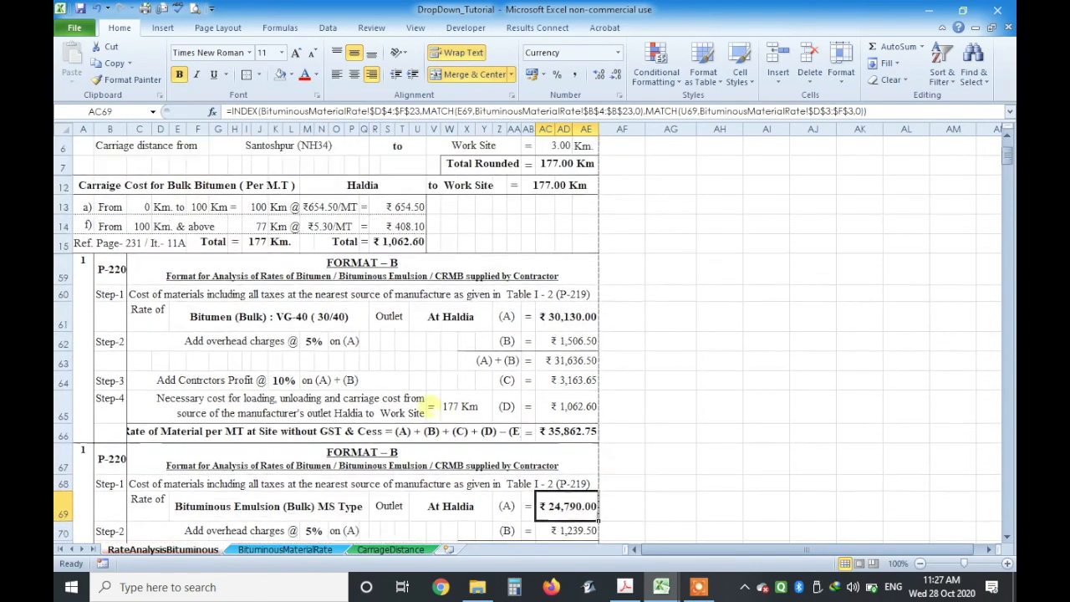
scroll(431, 405, down, 1)
scroll(431, 405, down, 3)
scroll(432, 406, up, 2)
scroll(434, 406, down, 2)
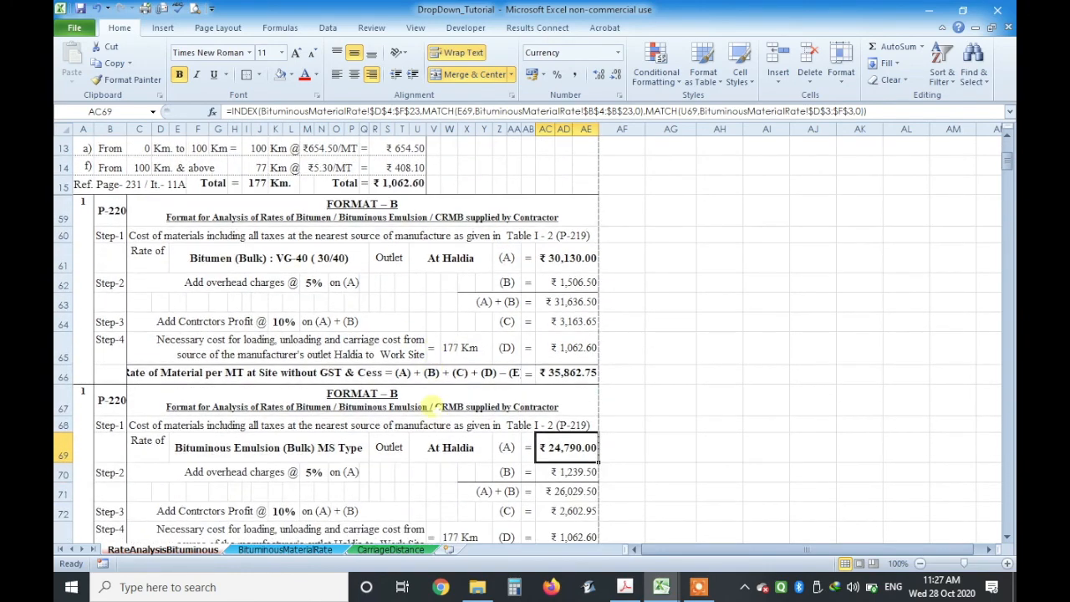
scroll(436, 404, up, 3)
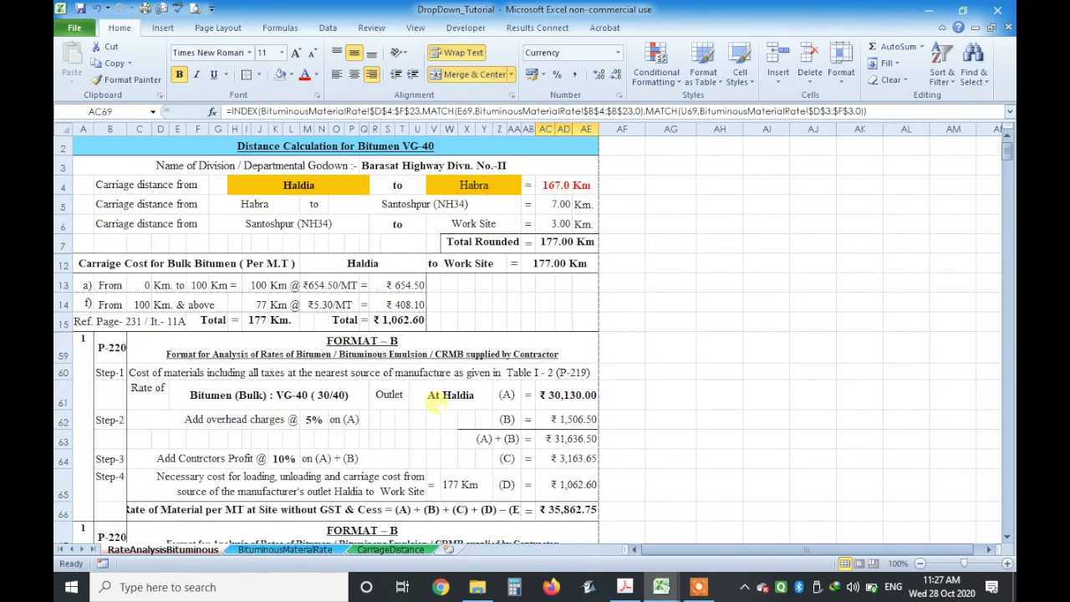
scroll(436, 404, down, 2)
scroll(437, 404, down, 1)
scroll(441, 405, up, 1)
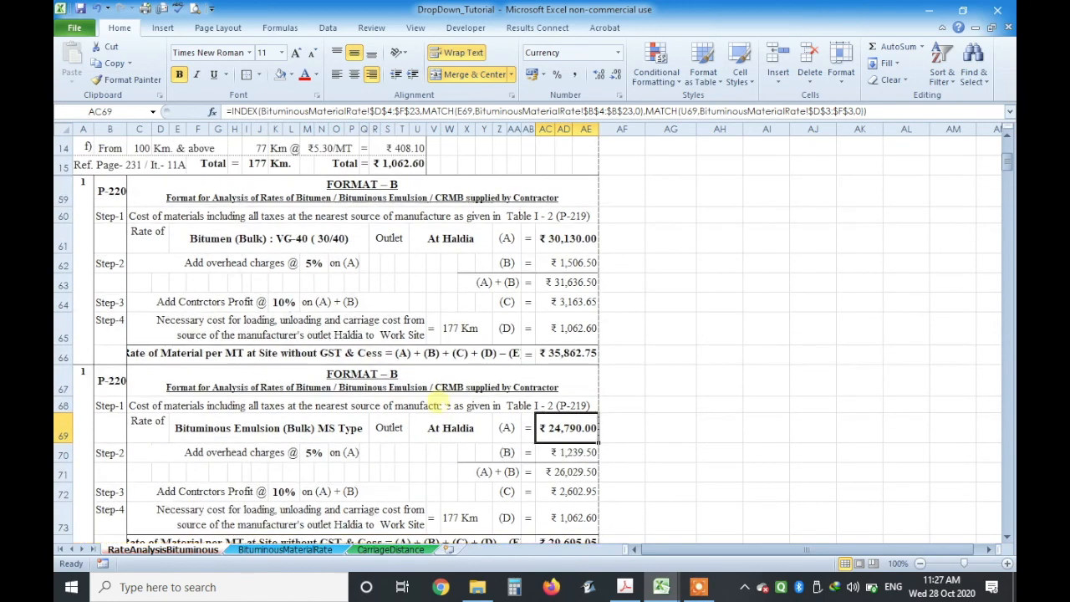